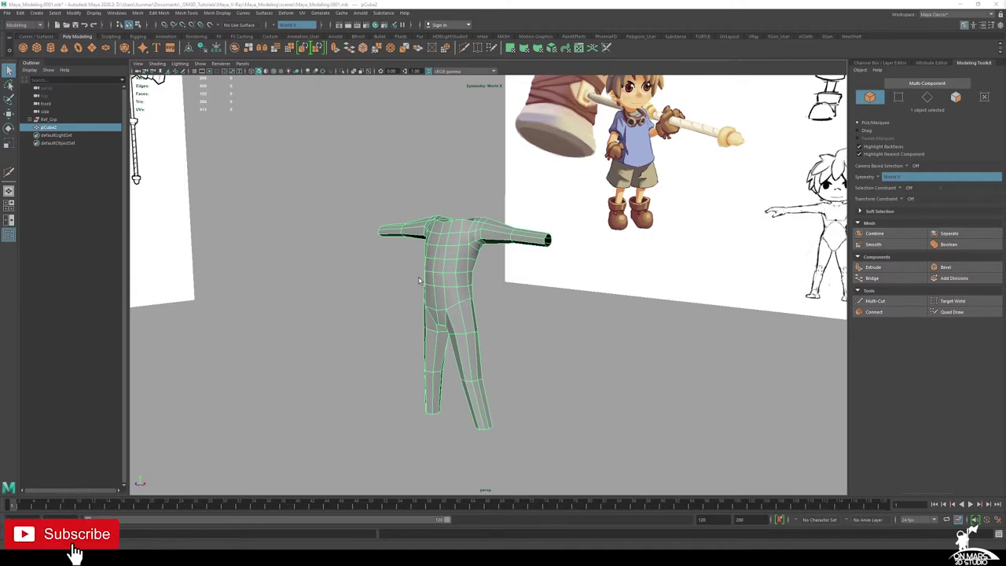
Turn off the Poly Count heads-up display in the viewport
{"action": "left_click_drag", "start_coordinate": [590, 248], "coordinate": [577, 234], "text": "alt"}
{"action": "middle_click_drag", "start_coordinate": [639, 149], "coordinate": [613, 195], "text": "alt"}
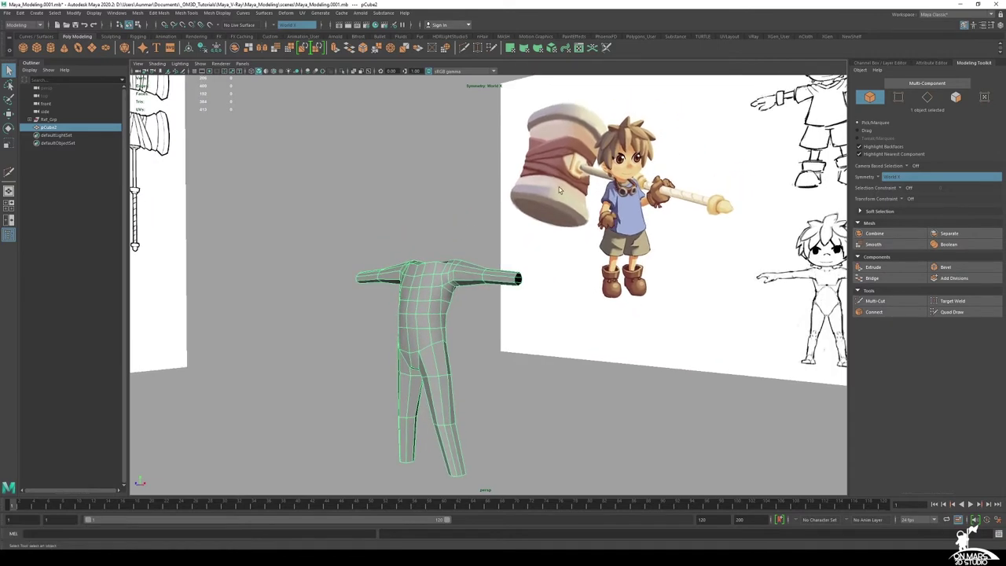
{"action": "mouse_move", "coordinate": [507, 241]}
{"action": "left_mouse_down", "text": "alt"}
{"action": "mouse_move", "coordinate": [555, 238]}
{"action": "mouse_move", "coordinate": [509, 242]}
{"action": "mouse_move", "coordinate": [531, 286]}
{"action": "mouse_move", "coordinate": [576, 298]}
{"action": "mouse_move", "coordinate": [561, 282]}
{"action": "left_mouse_up", "text": "alt"}
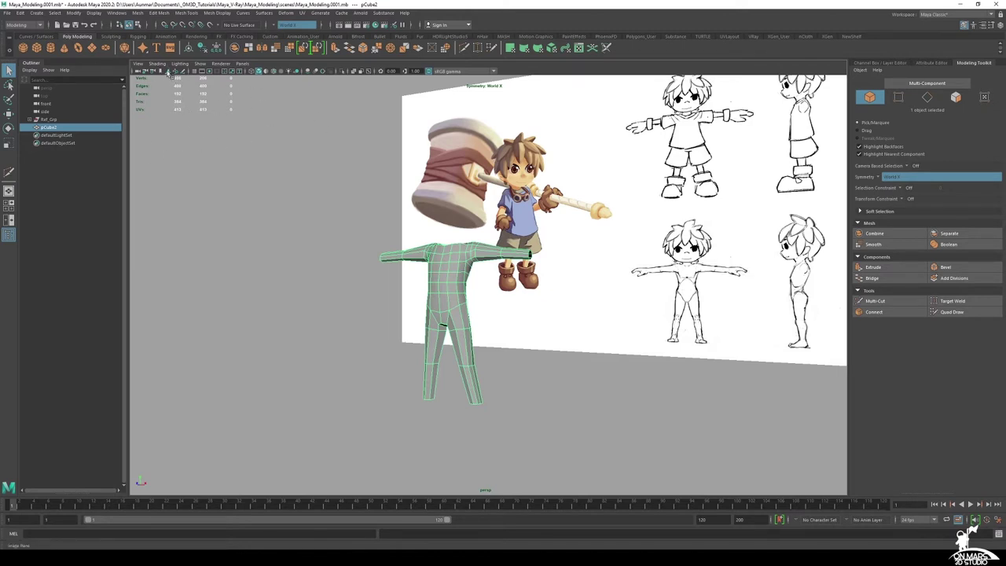
{"action": "left_click", "coordinate": [95, 13]}
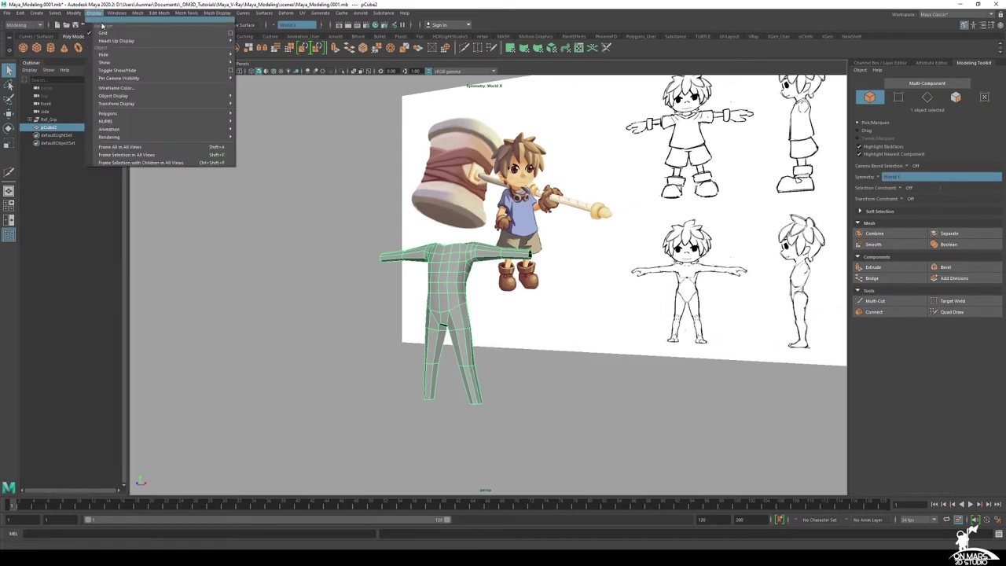
{"action": "mouse_move", "coordinate": [113, 40]}
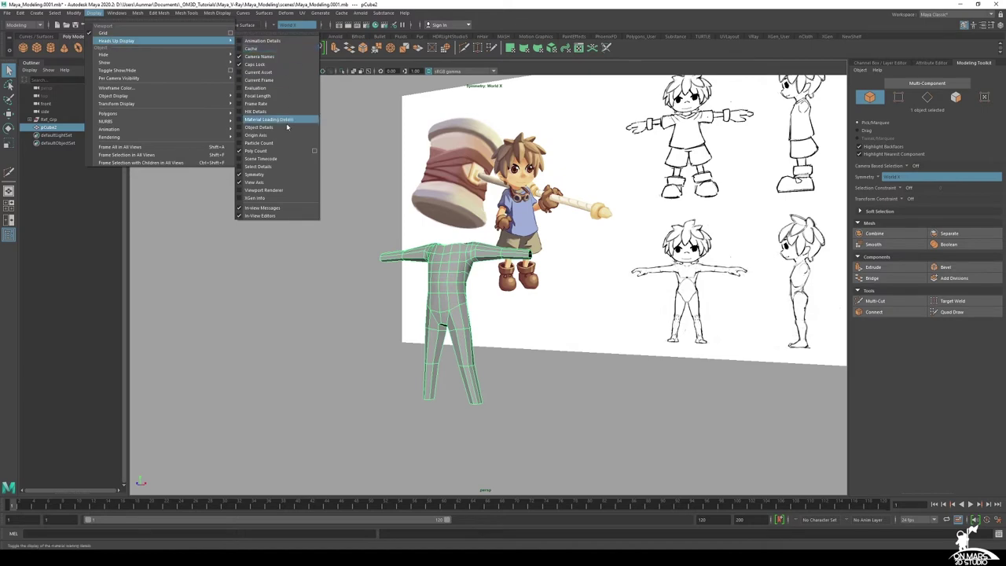
{"action": "left_click", "coordinate": [264, 153]}
Turn the Poly Count heads-up display back on
{"action": "left_click_drag", "start_coordinate": [377, 182], "coordinate": [361, 184], "text": "alt"}
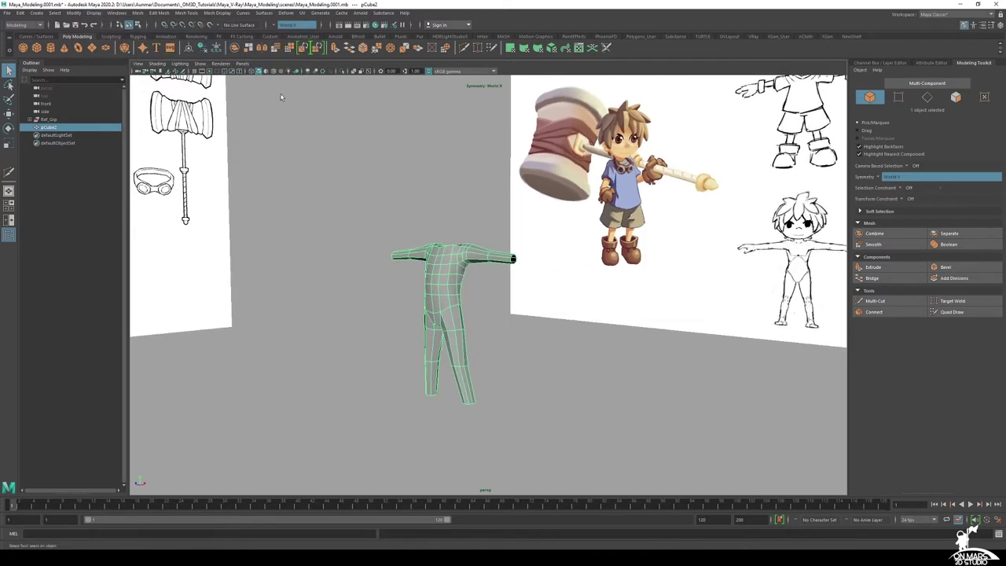
{"action": "left_click", "coordinate": [94, 12]}
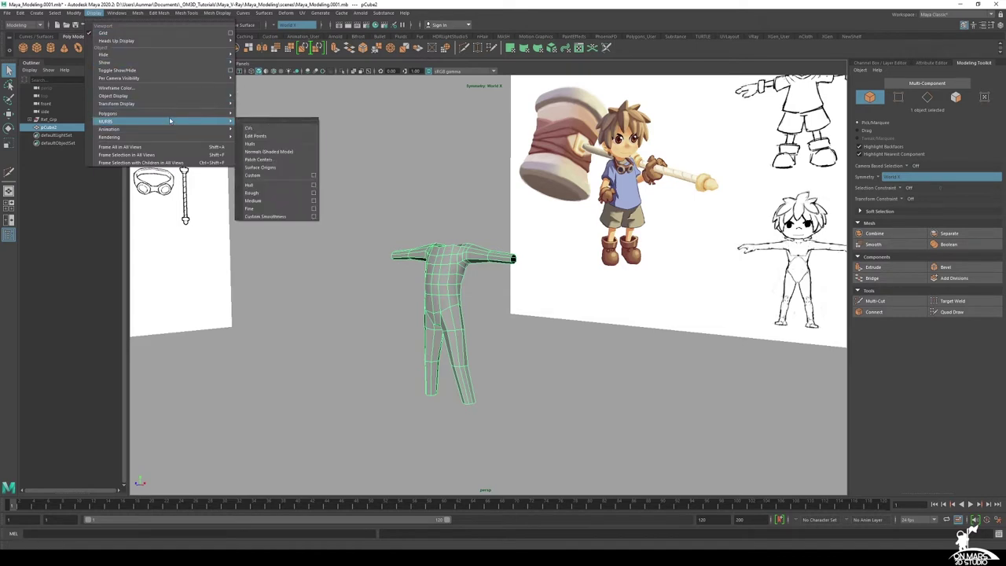
{"action": "mouse_move", "coordinate": [175, 115]}
{"action": "mouse_move", "coordinate": [227, 113]}
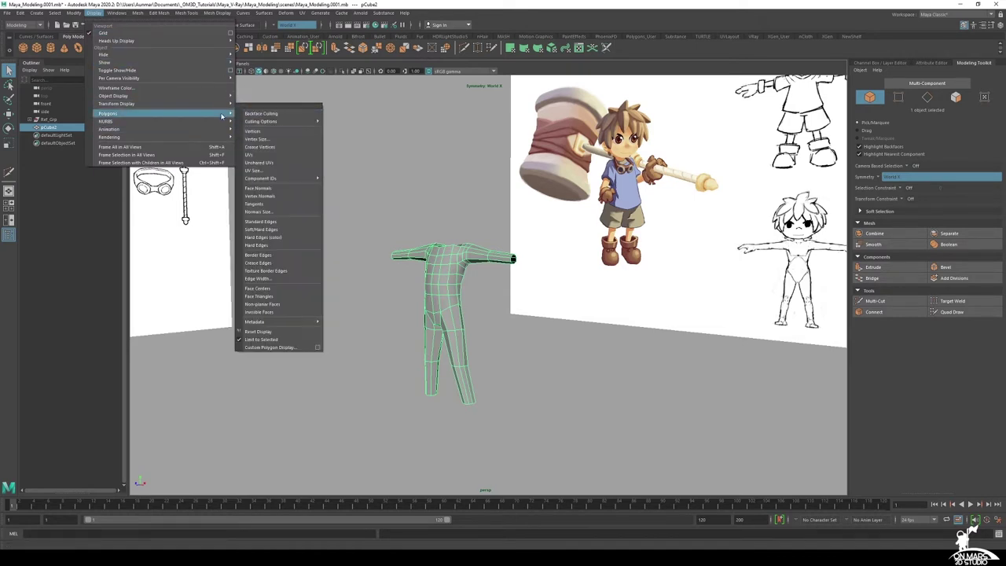
{"action": "mouse_move", "coordinate": [173, 42]}
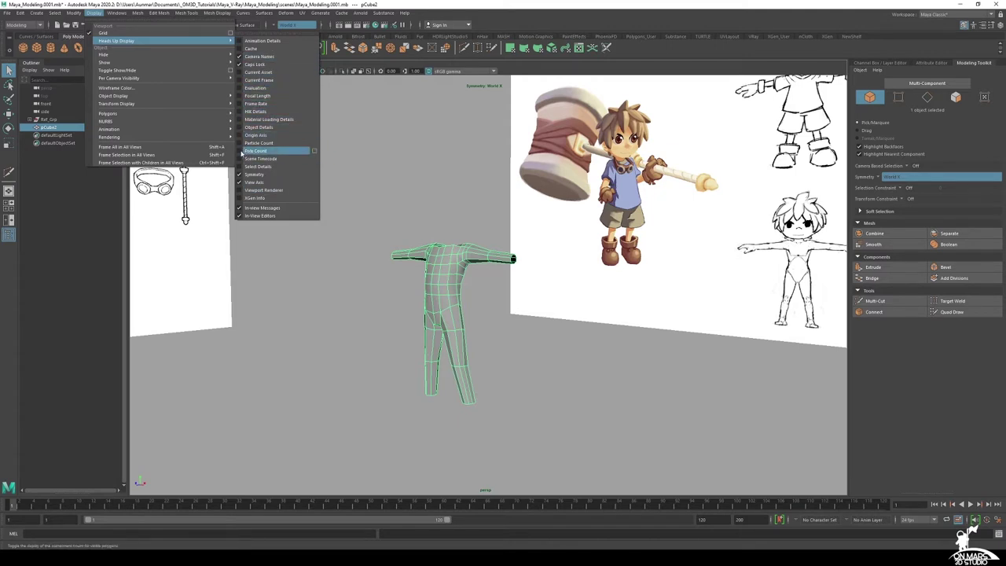
{"action": "left_click", "coordinate": [242, 152]}
Deselect the body mesh and examine its smooth shading from the front, side and back
{"action": "left_click_drag", "start_coordinate": [373, 271], "coordinate": [434, 291], "text": "alt"}
{"action": "left_click_drag", "start_coordinate": [586, 343], "coordinate": [478, 295], "text": "alt"}
{"action": "left_click", "coordinate": [540, 338]}
{"action": "scroll", "coordinate": [451, 235], "scroll_direction": "up", "scroll_amount": 3}
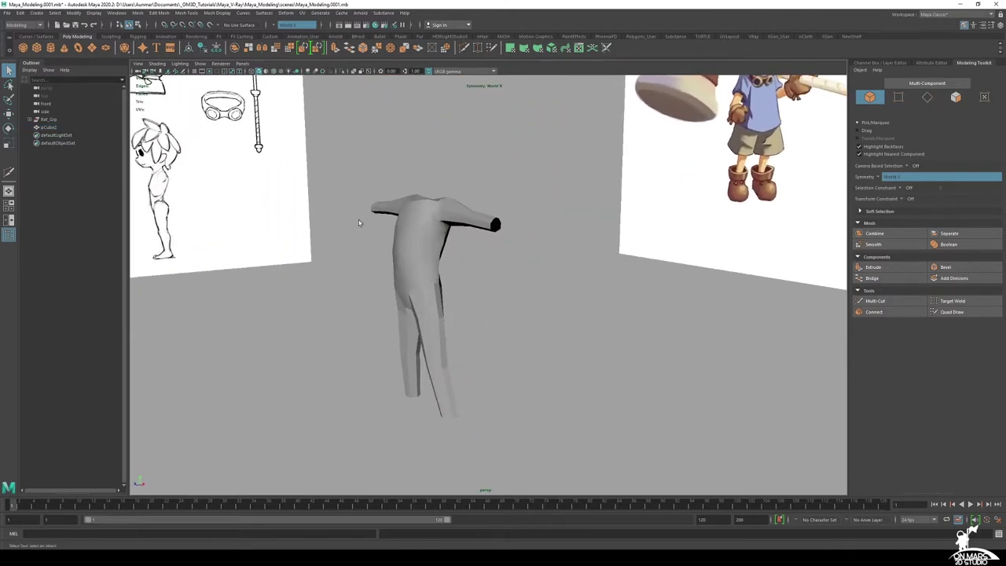
{"action": "middle_click_drag", "start_coordinate": [358, 223], "coordinate": [388, 199], "text": "alt"}
{"action": "left_click_drag", "start_coordinate": [455, 205], "coordinate": [472, 209], "text": "alt"}
{"action": "right_click_drag", "start_coordinate": [472, 209], "coordinate": [472, 261], "text": "alt"}
{"action": "left_click_drag", "start_coordinate": [471, 261], "coordinate": [479, 265], "text": "alt"}
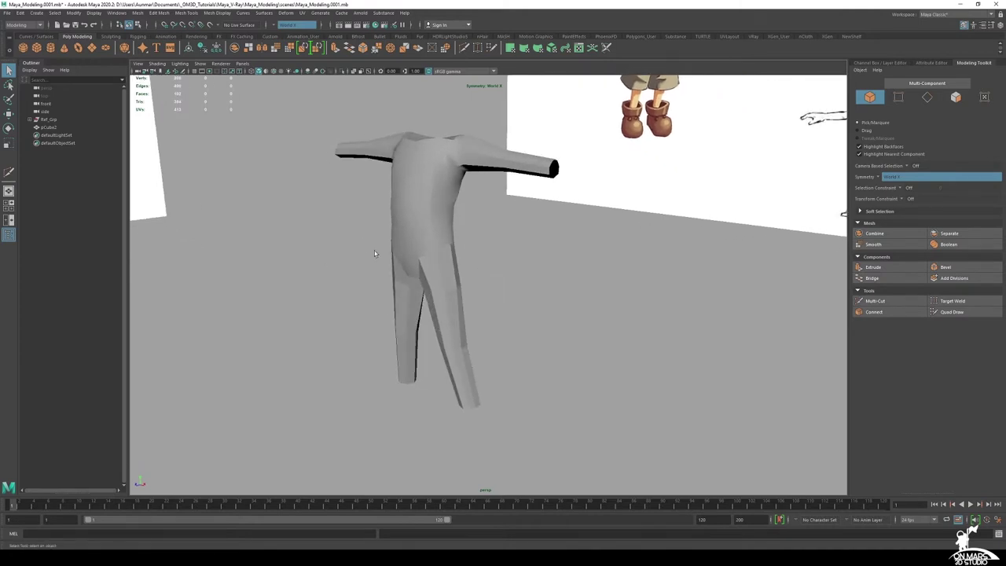
{"action": "mouse_move", "coordinate": [473, 203]}
{"action": "left_mouse_down", "text": "alt"}
{"action": "mouse_move", "coordinate": [461, 206]}
{"action": "mouse_move", "coordinate": [485, 261]}
{"action": "left_mouse_up", "text": "alt"}
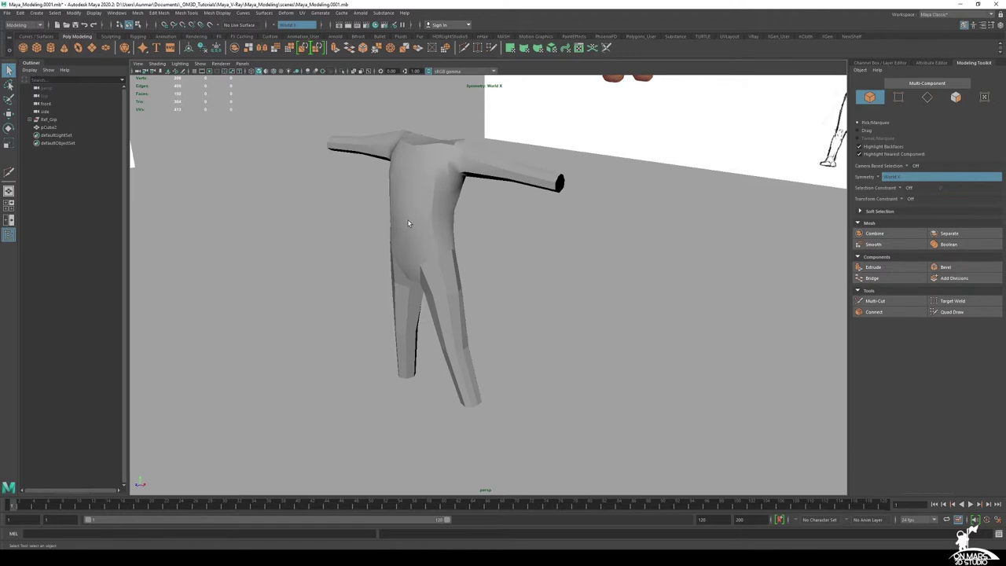
{"action": "left_click_drag", "start_coordinate": [408, 223], "coordinate": [398, 217], "text": "alt"}
{"action": "left_click_drag", "start_coordinate": [450, 287], "coordinate": [538, 276], "text": "alt"}
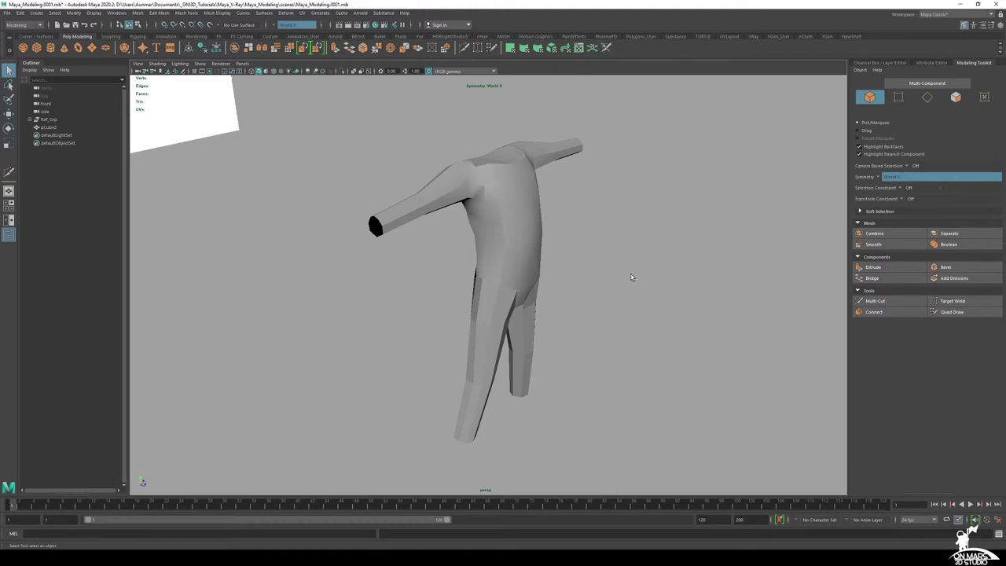
{"action": "left_click_drag", "start_coordinate": [630, 276], "coordinate": [403, 179], "text": "alt"}
Select the body mesh and apply Harden Edge to all its edges
{"action": "left_click", "coordinate": [404, 179]}
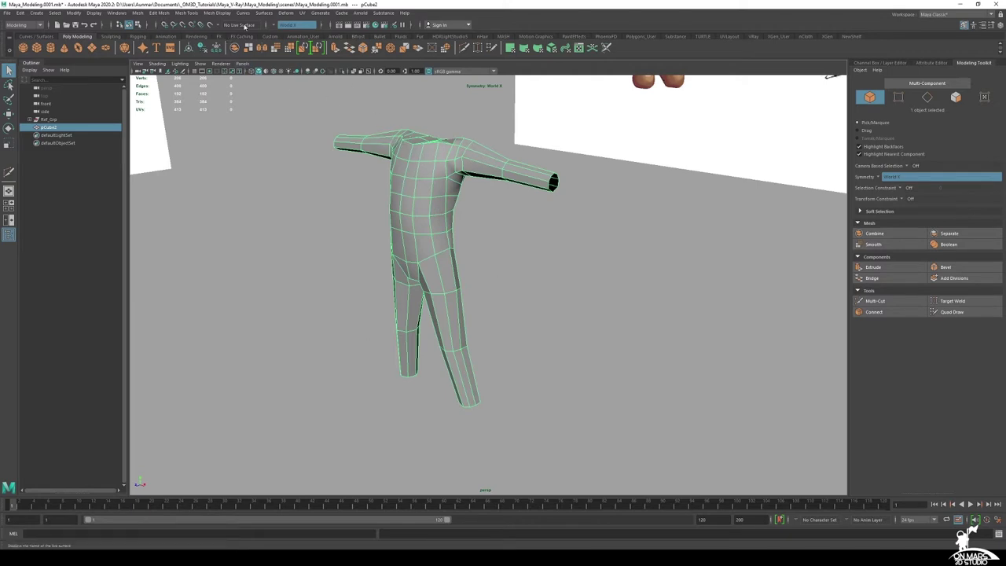
{"action": "left_click", "coordinate": [222, 14]}
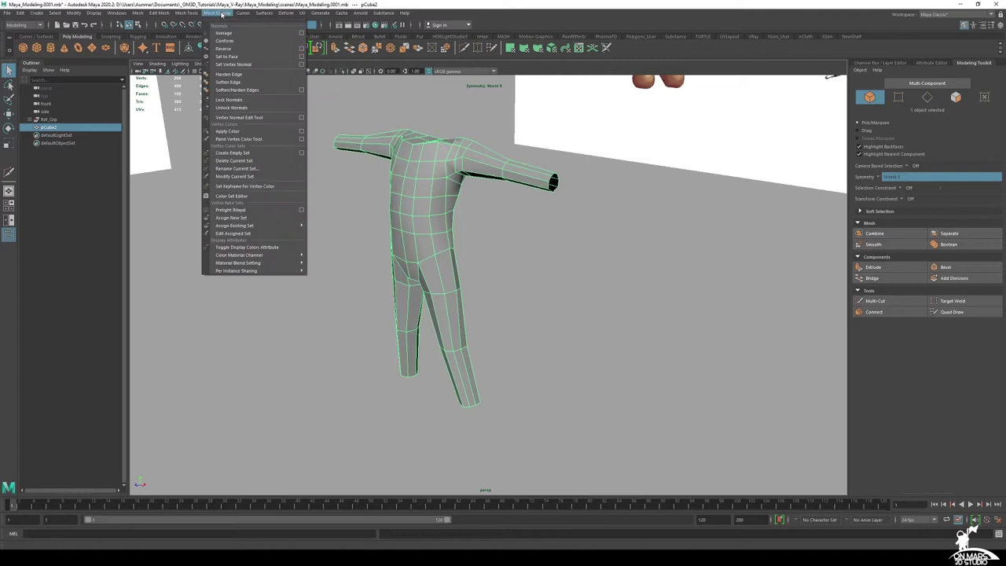
{"action": "left_click", "coordinate": [237, 75]}
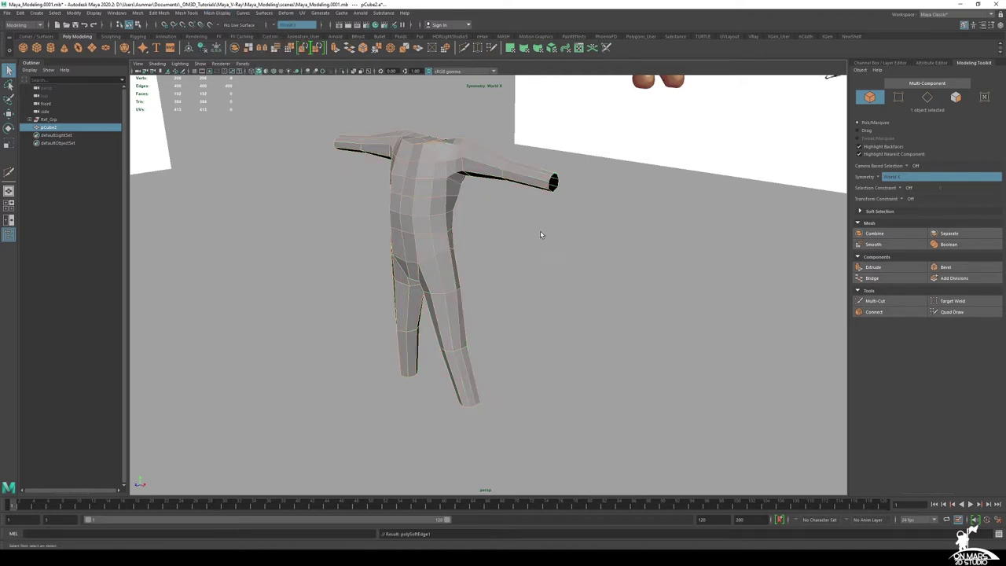
{"action": "left_click_drag", "start_coordinate": [540, 232], "coordinate": [529, 240], "text": "alt"}
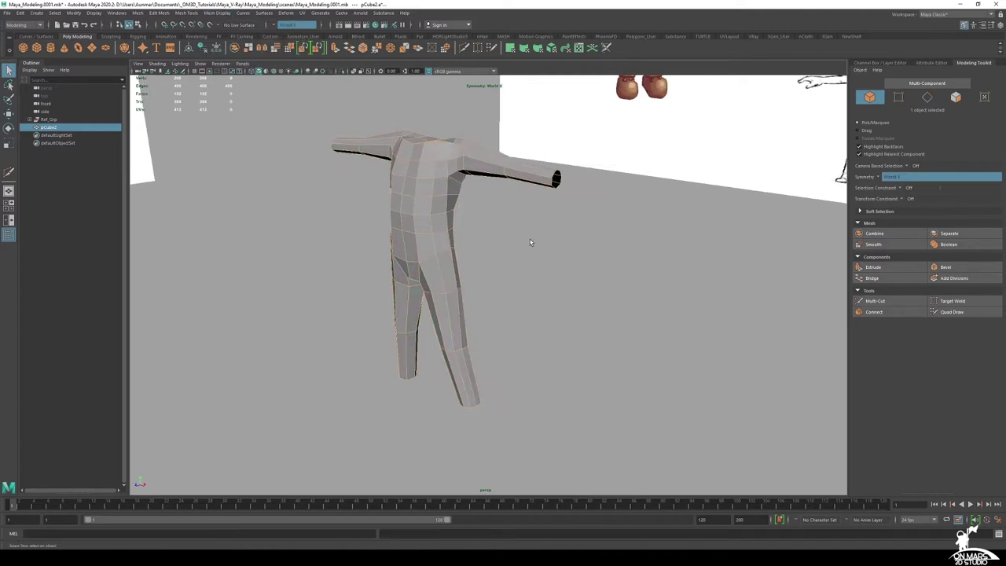
Apply Soften/Harden Edges to the whole body mesh and deselect it to check the shading
{"action": "right_click", "coordinate": [431, 186], "text": "shift"}
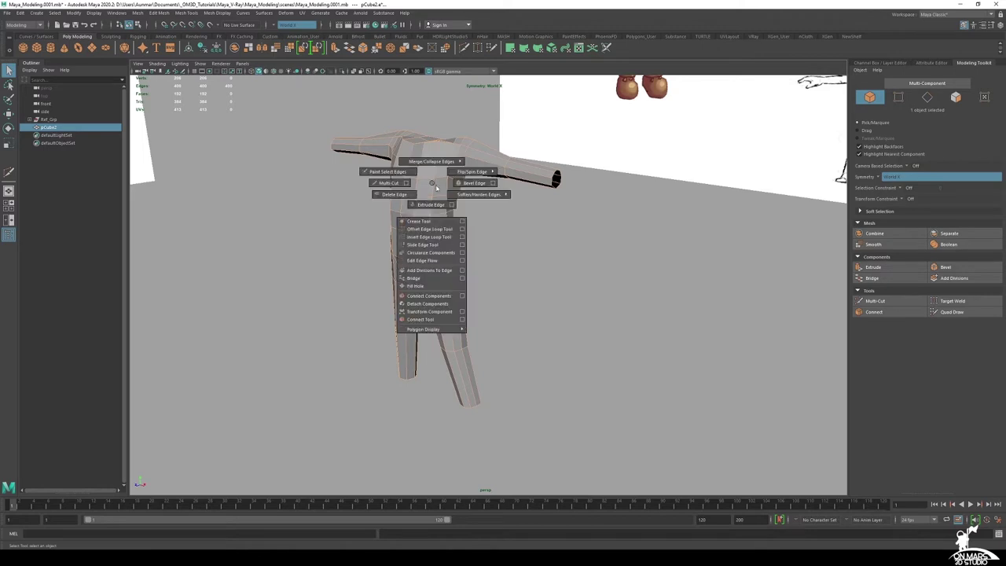
{"action": "right_click_drag", "start_coordinate": [436, 187], "coordinate": [486, 198], "text": "shift"}
{"action": "left_click", "coordinate": [542, 252]}
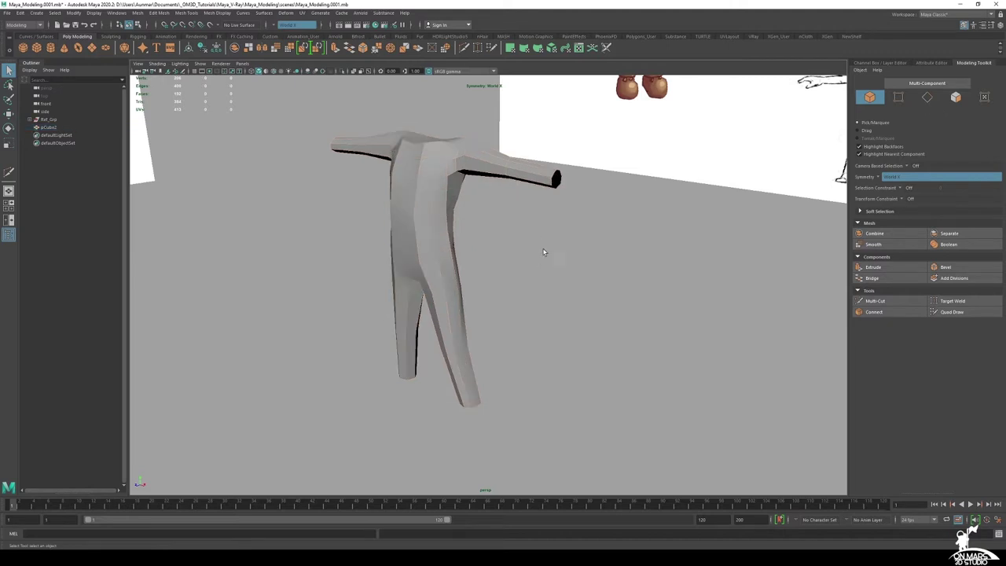
{"action": "mouse_move", "coordinate": [528, 294]}
{"action": "left_mouse_down", "text": "alt"}
{"action": "mouse_move", "coordinate": [559, 287]}
{"action": "mouse_move", "coordinate": [520, 288]}
{"action": "left_mouse_up", "text": "alt"}
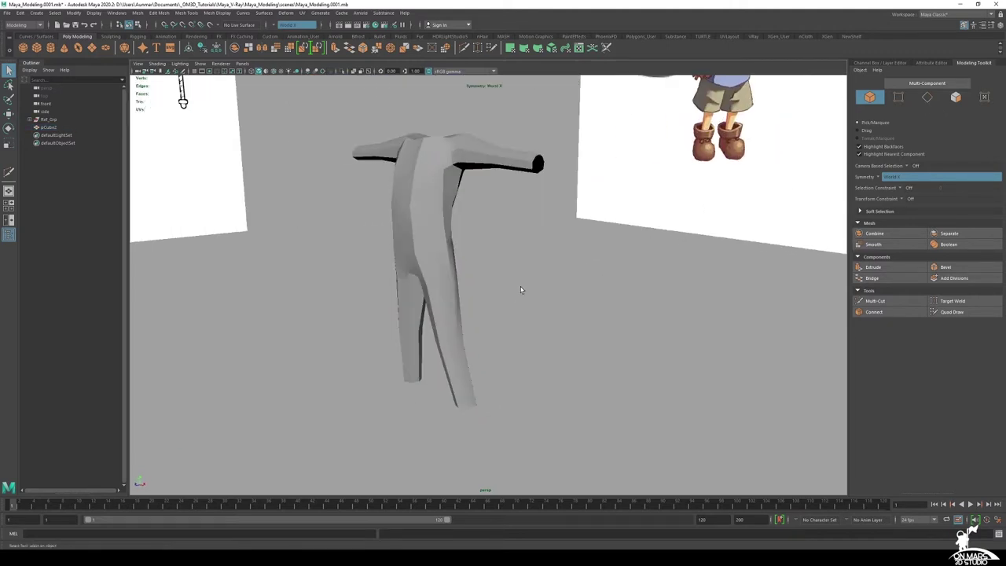
Reselect the body mesh, harden all its edges for a faceted look, and deselect it
{"action": "left_click", "coordinate": [433, 197]}
{"action": "left_click_drag", "start_coordinate": [440, 228], "coordinate": [480, 231], "text": "alt"}
{"action": "right_click_drag", "start_coordinate": [427, 191], "coordinate": [478, 206], "text": "shift"}
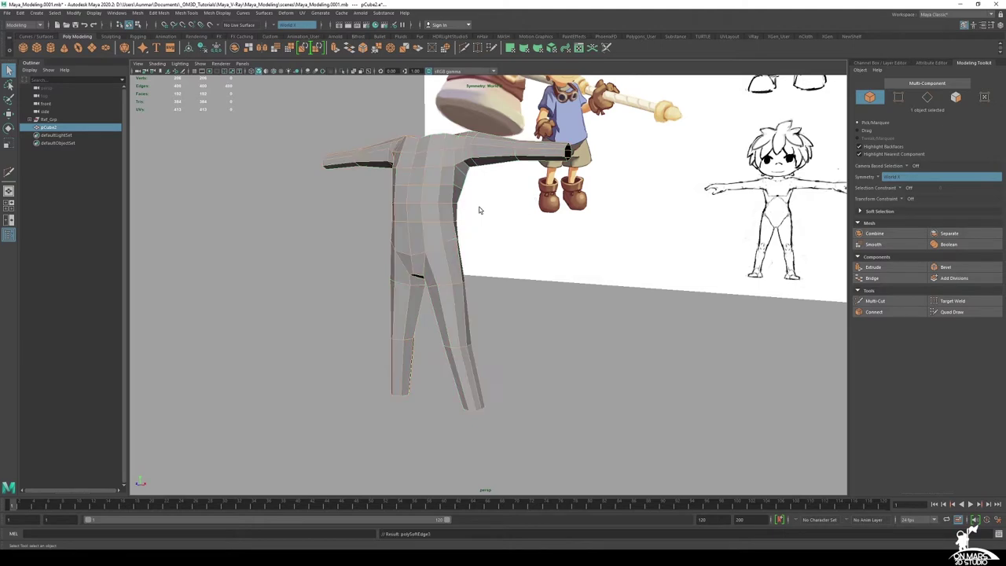
{"action": "left_click", "coordinate": [556, 307]}
{"action": "left_click_drag", "start_coordinate": [555, 307], "coordinate": [610, 346], "text": "alt"}
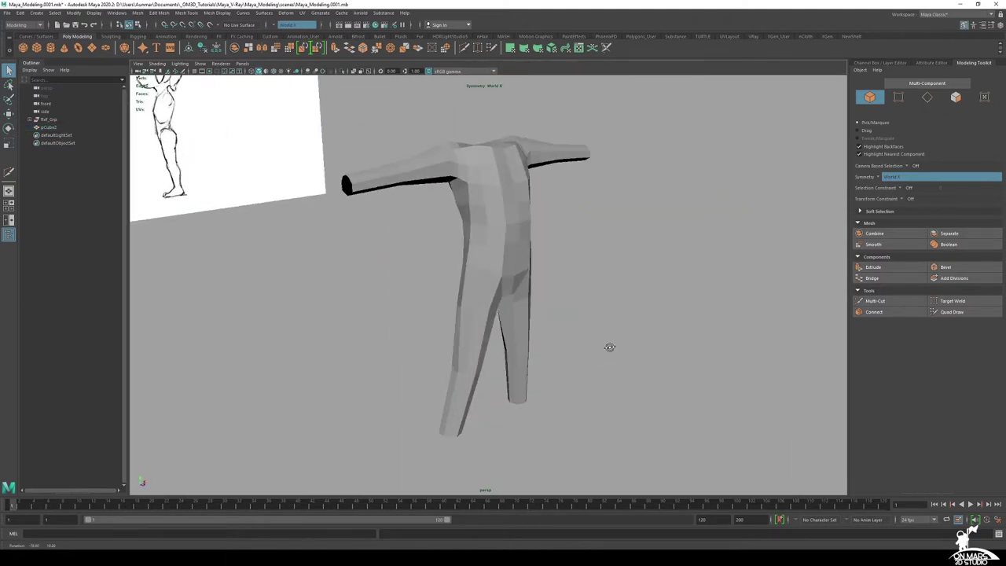
Try softening all the edges of the body mesh, and undo the change
{"action": "left_click", "coordinate": [519, 247]}
{"action": "mouse_move", "coordinate": [512, 212]}
{"action": "right_mouse_down", "text": "shift"}
{"action": "mouse_move", "coordinate": [542, 226]}
{"action": "mouse_move", "coordinate": [563, 213]}
{"action": "right_mouse_up", "text": "shift"}
{"action": "left_click", "coordinate": [624, 318]}
{"action": "mouse_move", "coordinate": [625, 319]}
{"action": "left_mouse_down", "text": "alt"}
{"action": "mouse_move", "coordinate": [537, 322]}
{"action": "mouse_move", "coordinate": [577, 317]}
{"action": "left_mouse_up", "text": "alt"}
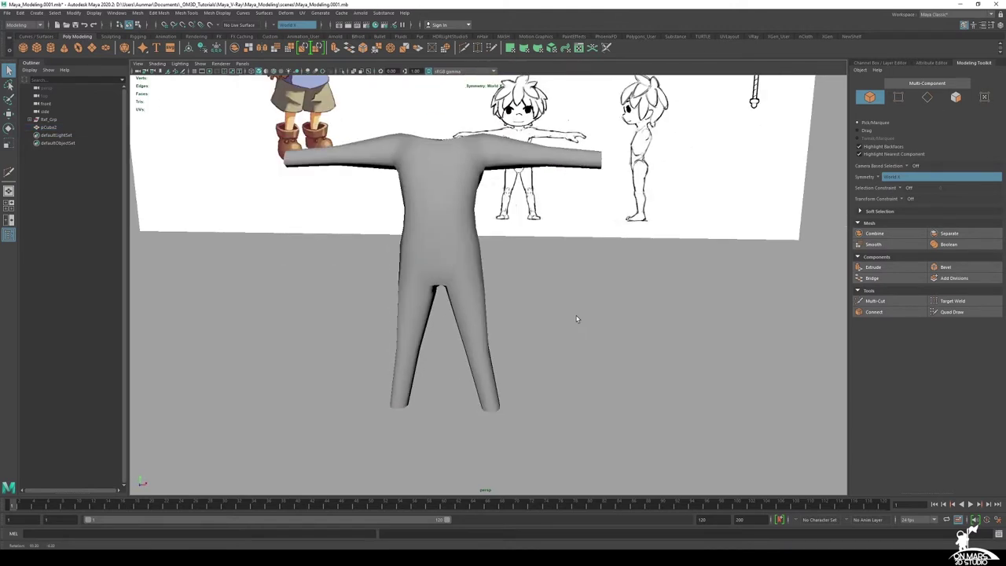
{"action": "key", "text": "ctrl+z"}
{"action": "key", "text": "ctrl+z"}
{"action": "left_click", "coordinate": [595, 318]}
Examine the body mesh's faceted shading and polygon flow around the torso, shoulders, arms and legs
{"action": "left_click_drag", "start_coordinate": [485, 253], "coordinate": [510, 284], "text": "alt"}
{"action": "left_click_drag", "start_coordinate": [605, 337], "coordinate": [599, 277], "text": "alt"}
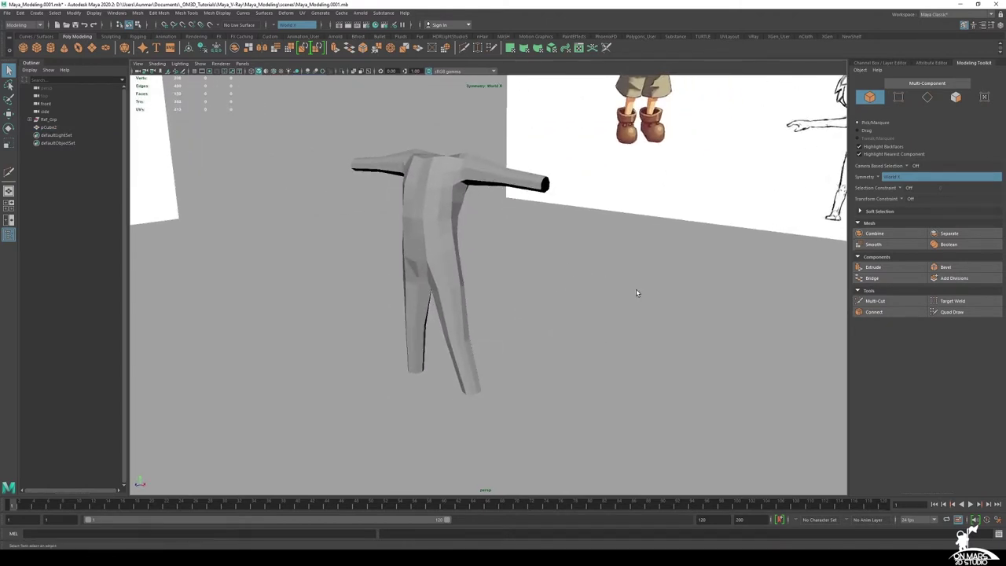
{"action": "left_click_drag", "start_coordinate": [715, 312], "coordinate": [483, 273], "text": "alt"}
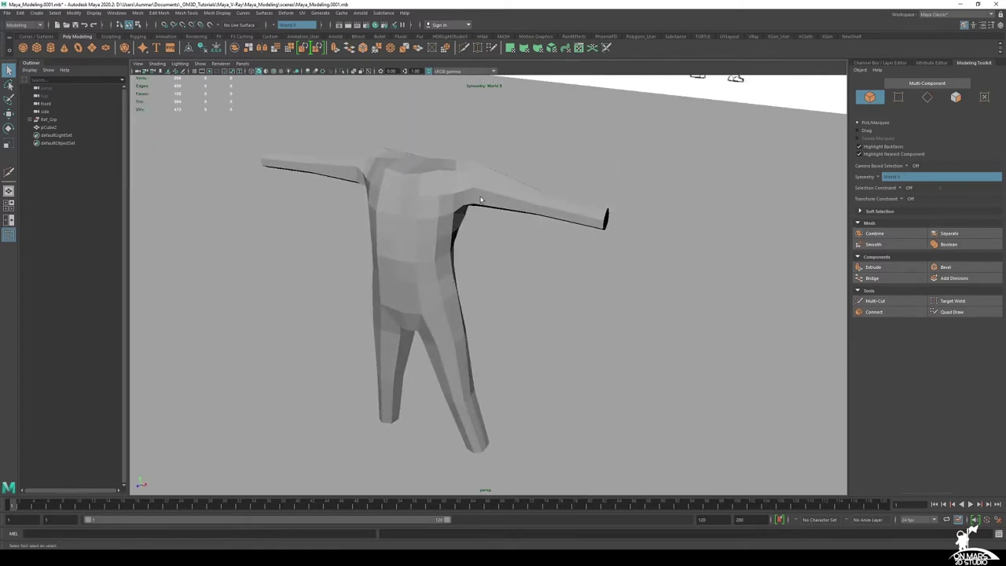
{"action": "left_click", "coordinate": [475, 202]}
{"action": "left_click_drag", "start_coordinate": [478, 228], "coordinate": [511, 265], "text": "alt"}
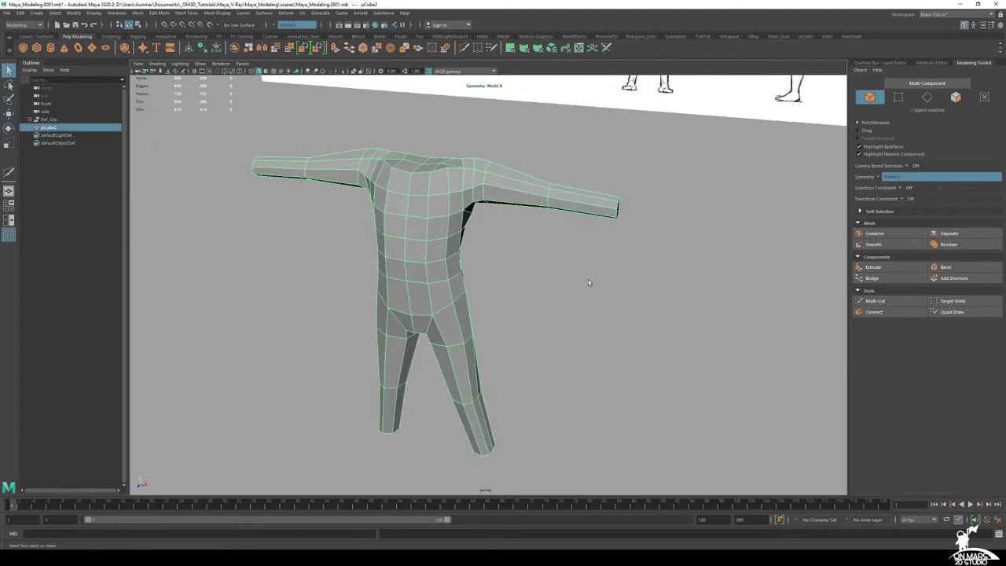
{"action": "left_click_drag", "start_coordinate": [584, 282], "coordinate": [531, 255], "text": "alt"}
{"action": "scroll", "coordinate": [525, 253], "scroll_direction": "up", "scroll_amount": 3}
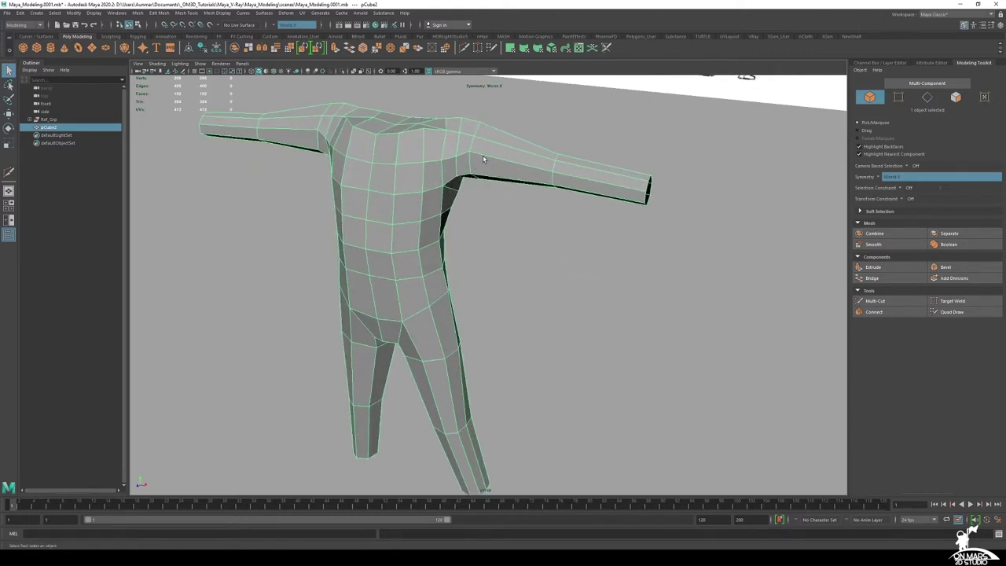
{"action": "left_click_drag", "start_coordinate": [549, 198], "coordinate": [505, 167], "text": "alt"}
{"action": "middle_click_drag", "start_coordinate": [505, 167], "coordinate": [562, 250], "text": "alt"}
{"action": "left_click_drag", "start_coordinate": [562, 249], "coordinate": [530, 263], "text": "alt"}
{"action": "scroll", "coordinate": [530, 265], "scroll_direction": "up", "scroll_amount": 3}
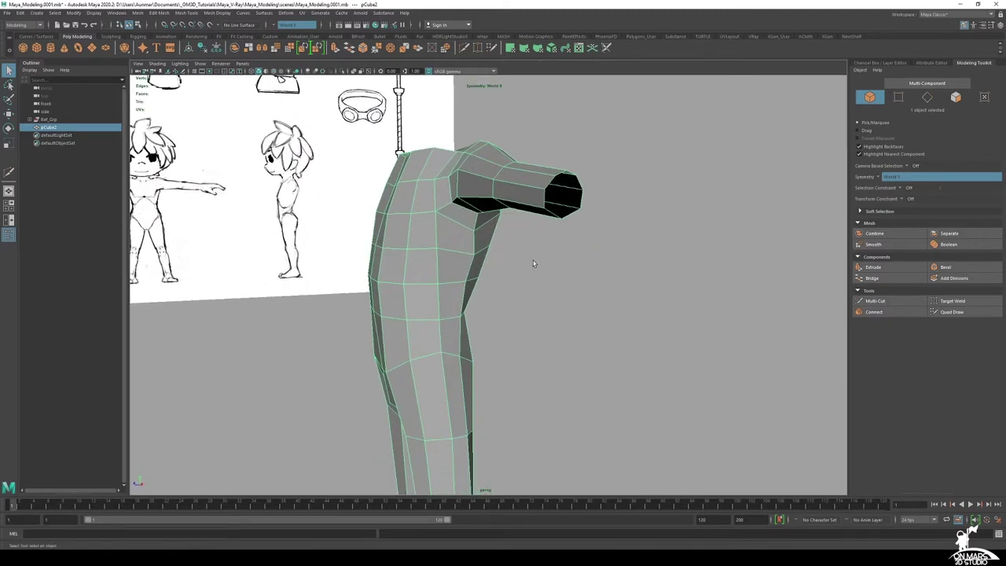
{"action": "left_click_drag", "start_coordinate": [528, 264], "coordinate": [576, 290], "text": "alt"}
{"action": "scroll", "coordinate": [512, 230], "scroll_direction": "down", "scroll_amount": 4}
{"action": "mouse_move", "coordinate": [516, 257]}
{"action": "left_mouse_down", "text": "alt"}
{"action": "mouse_move", "coordinate": [530, 236]}
{"action": "mouse_move", "coordinate": [544, 240]}
{"action": "mouse_move", "coordinate": [515, 242]}
{"action": "left_mouse_up", "text": "alt"}
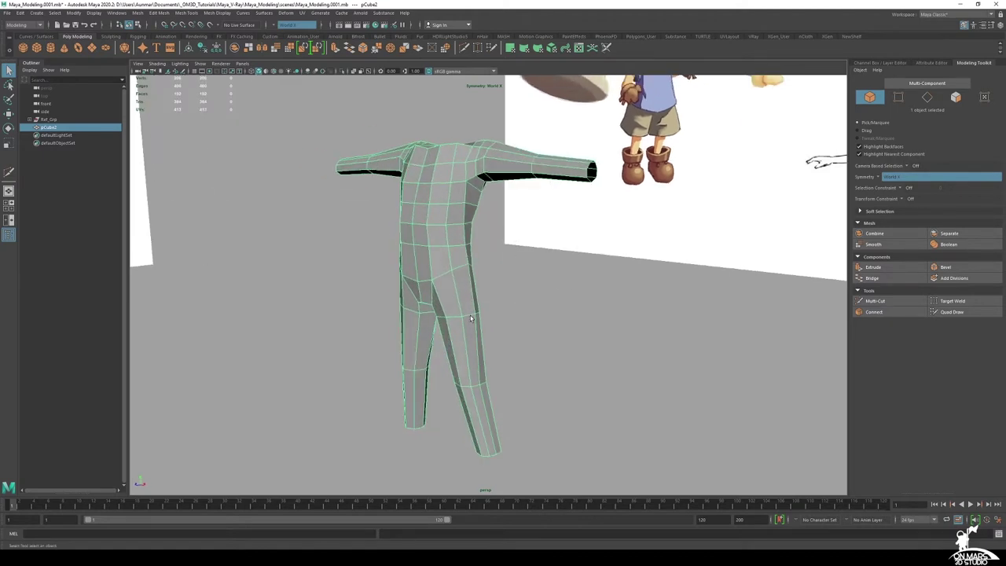
{"action": "left_click_drag", "start_coordinate": [513, 326], "coordinate": [505, 328], "text": "alt"}
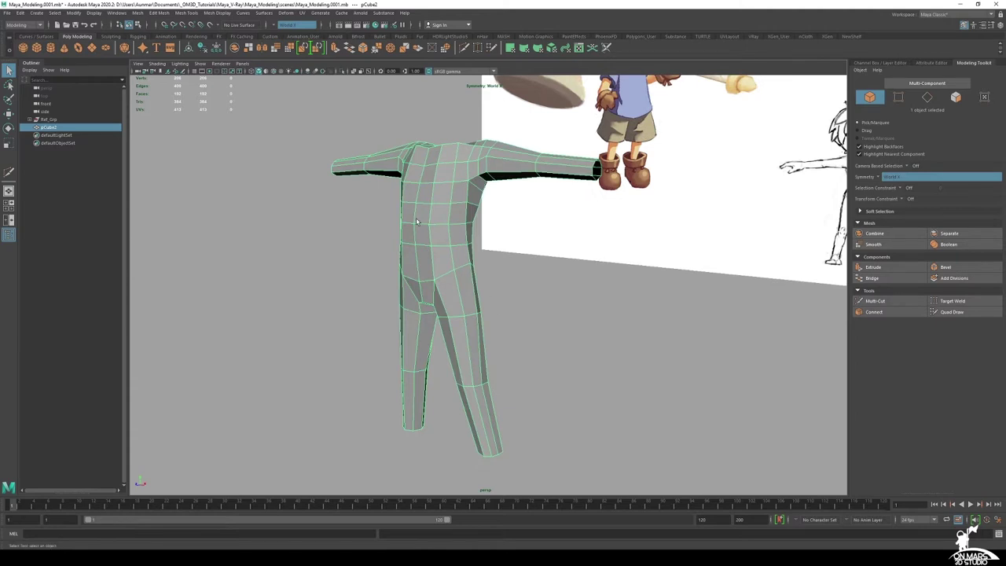
{"action": "mouse_move", "coordinate": [583, 354]}
{"action": "left_mouse_down", "text": "alt"}
{"action": "mouse_move", "coordinate": [554, 364]}
{"action": "mouse_move", "coordinate": [563, 348]}
{"action": "mouse_move", "coordinate": [601, 370]}
{"action": "left_mouse_up", "text": "alt"}
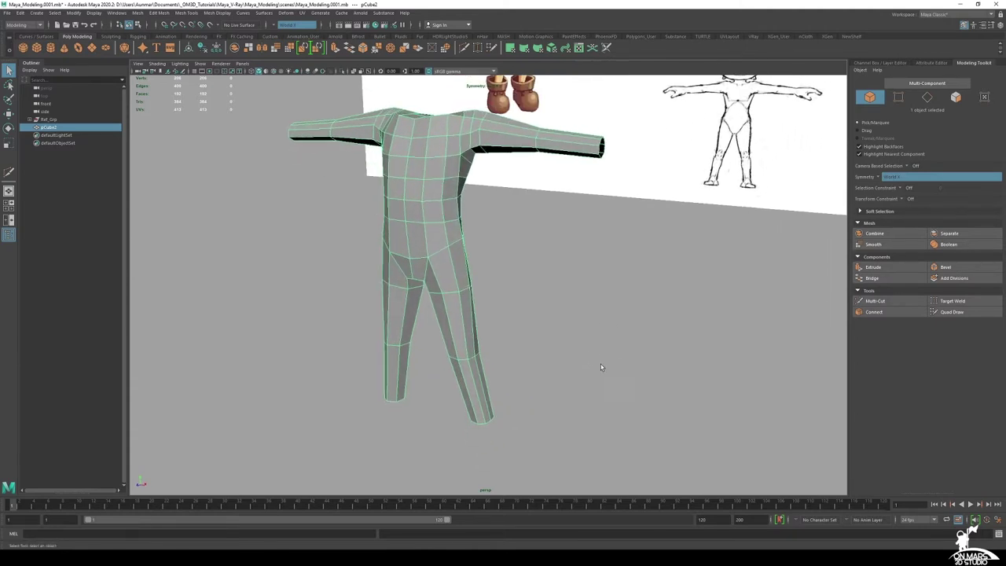
{"action": "left_click_drag", "start_coordinate": [518, 203], "coordinate": [515, 221], "text": "alt"}
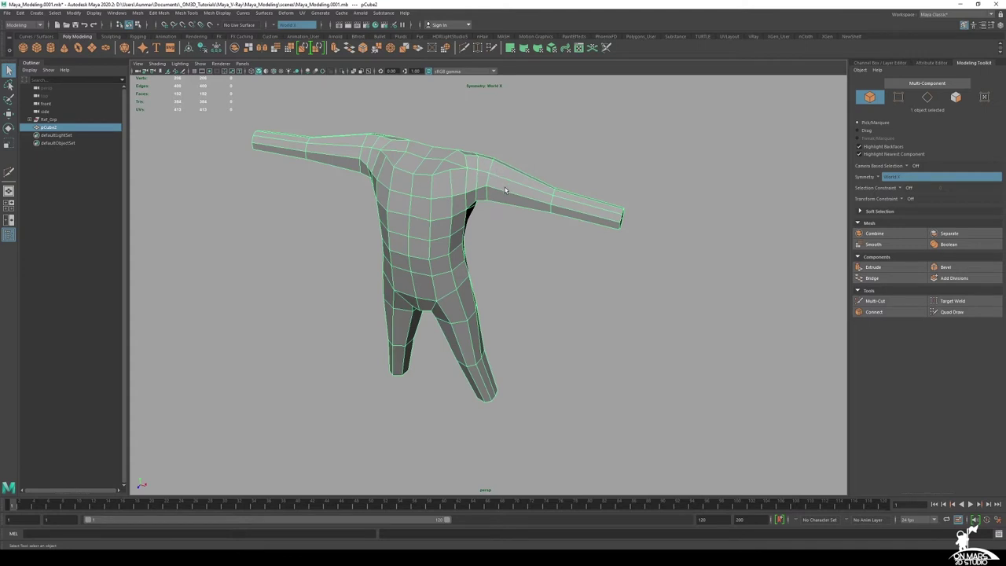
{"action": "left_click_drag", "start_coordinate": [505, 210], "coordinate": [528, 200], "text": "alt"}
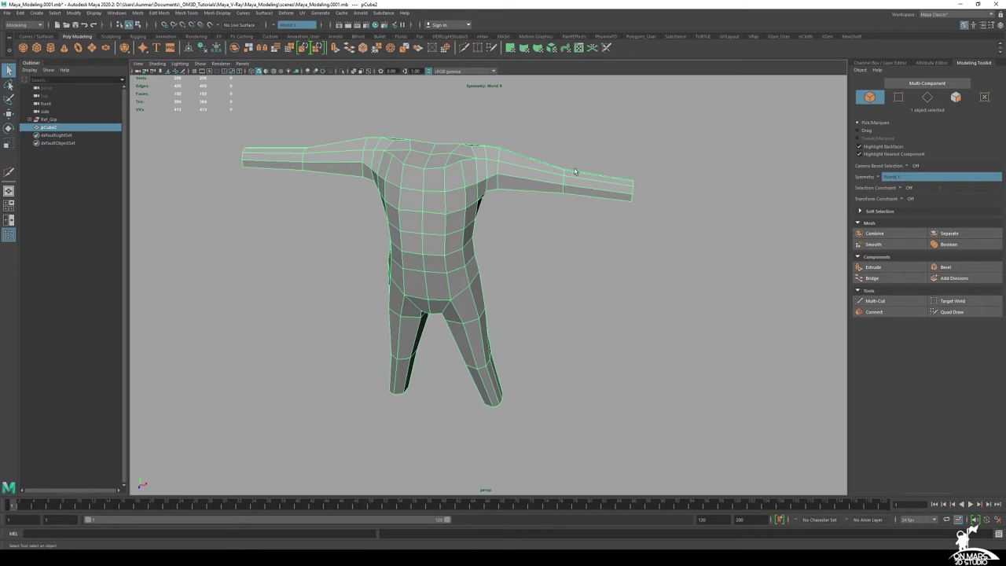
Switch the body mesh to face selection and select all faces of both arms using World X symmetry
{"action": "right_click", "coordinate": [521, 163]}
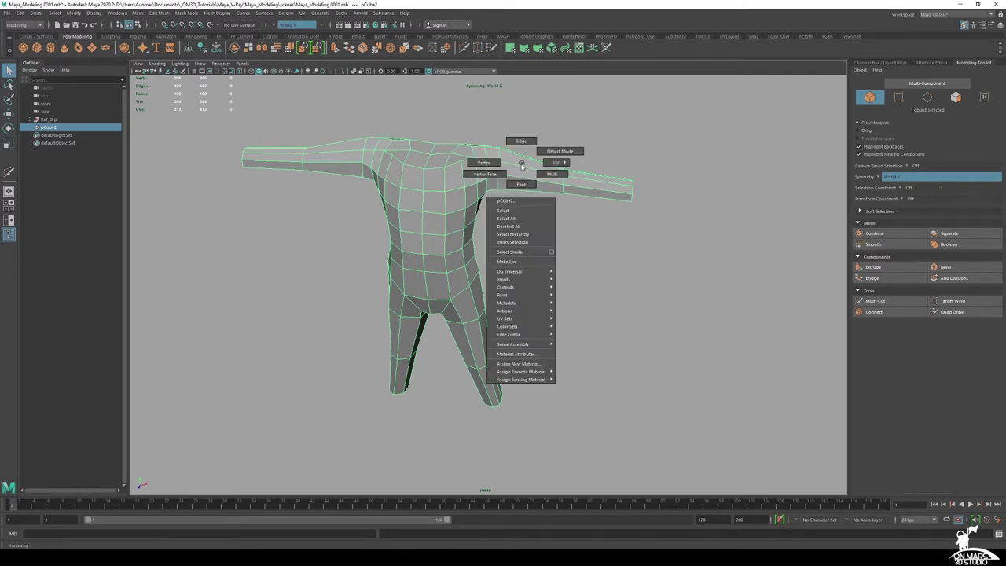
{"action": "right_click_drag", "start_coordinate": [521, 167], "coordinate": [522, 185]}
{"action": "left_click_drag", "start_coordinate": [557, 196], "coordinate": [613, 205], "text": "alt"}
{"action": "left_click_drag", "start_coordinate": [681, 216], "coordinate": [523, 140]}
{"action": "left_click_drag", "start_coordinate": [605, 149], "coordinate": [663, 252], "text": "alt"}
{"action": "scroll", "coordinate": [593, 248], "scroll_direction": "up", "scroll_amount": 1}
{"action": "middle_click_drag", "start_coordinate": [593, 249], "coordinate": [537, 262], "text": "alt"}
{"action": "mouse_move", "coordinate": [537, 263]}
{"action": "left_mouse_down", "text": "alt"}
{"action": "mouse_move", "coordinate": [519, 289]}
{"action": "mouse_move", "coordinate": [542, 265]}
{"action": "left_mouse_up", "text": "alt"}
{"action": "scroll", "coordinate": [532, 248], "scroll_direction": "up", "scroll_amount": 2}
{"action": "left_click_drag", "start_coordinate": [569, 158], "coordinate": [551, 168], "text": "alt"}
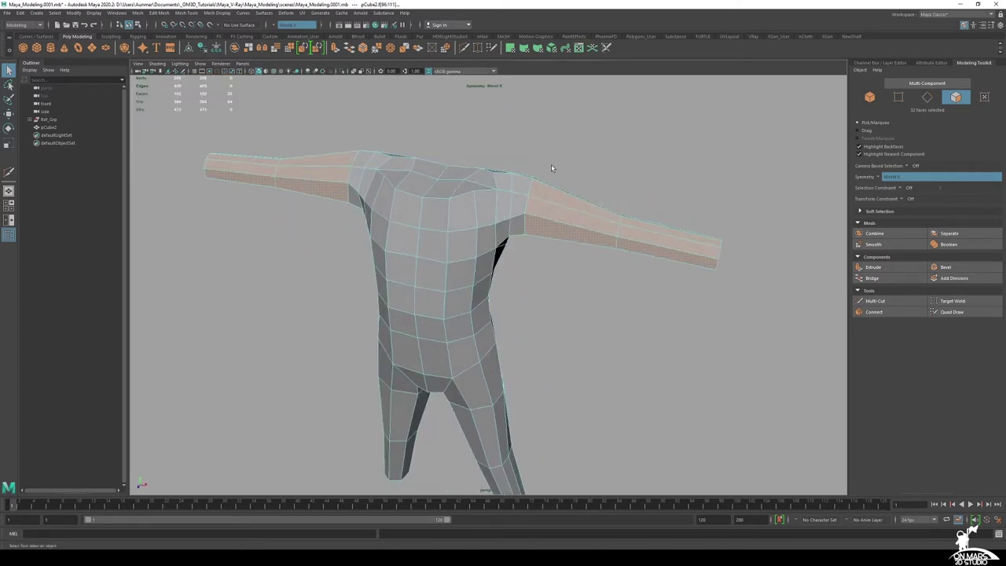
{"action": "left_click_drag", "start_coordinate": [571, 263], "coordinate": [571, 234], "text": "alt"}
{"action": "left_click_drag", "start_coordinate": [612, 190], "coordinate": [699, 292], "text": "alt"}
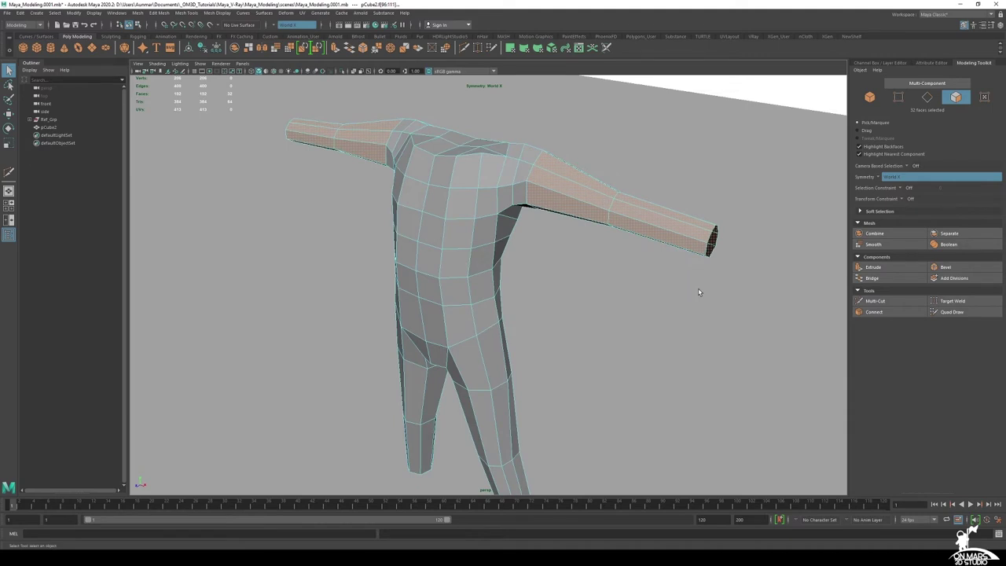
Try growing and shrinking the symmetrical arm face selection from the arms into the torso
{"action": "key", "text": "shift+period"}
{"action": "left_click_drag", "start_coordinate": [698, 292], "coordinate": [706, 290], "text": "alt"}
{"action": "key", "text": "shift+comma"}
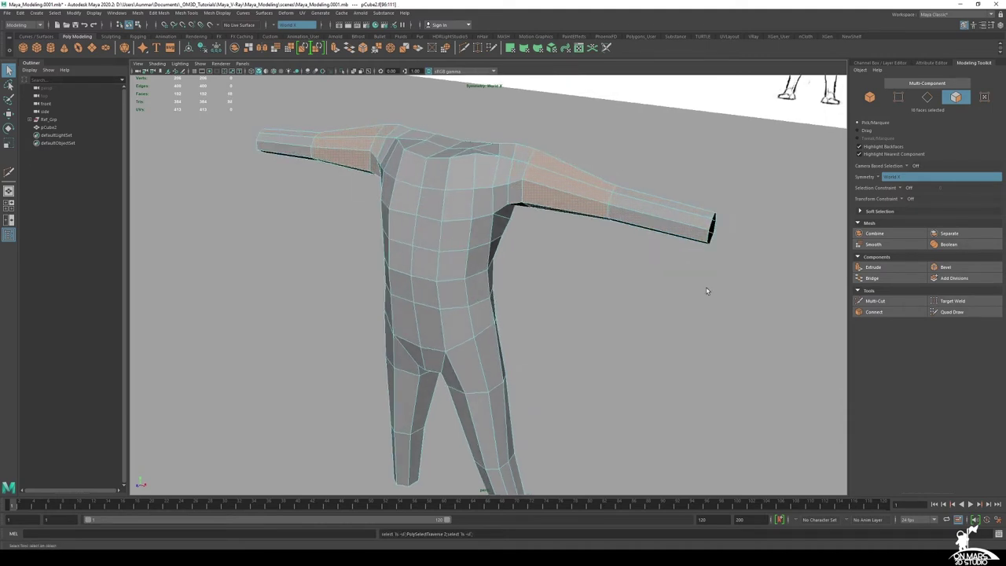
{"action": "key", "text": "shift+period"}
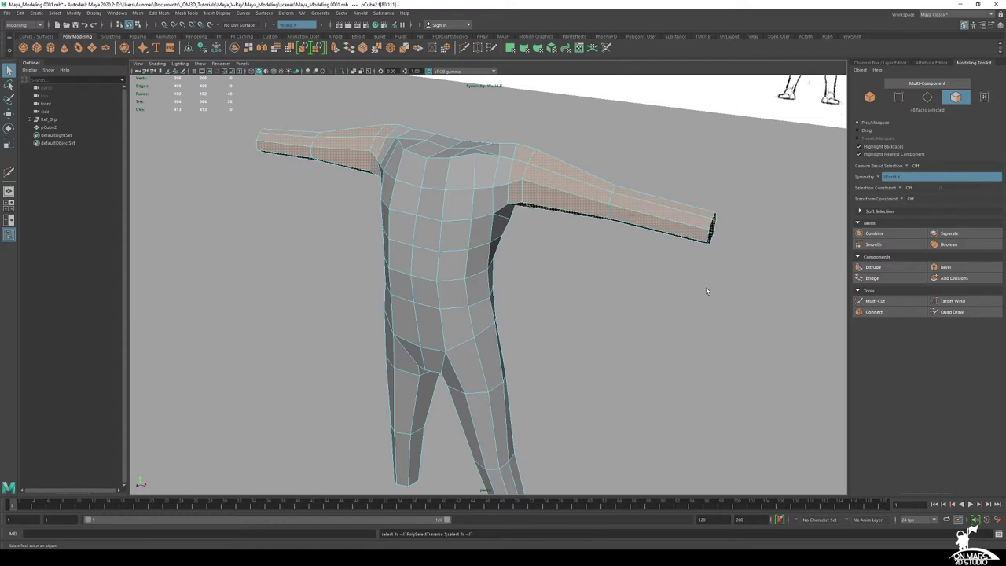
{"action": "key", "text": "shift+period"}
{"action": "key", "text": "shift+period"}
{"action": "key", "text": "shift+period"}
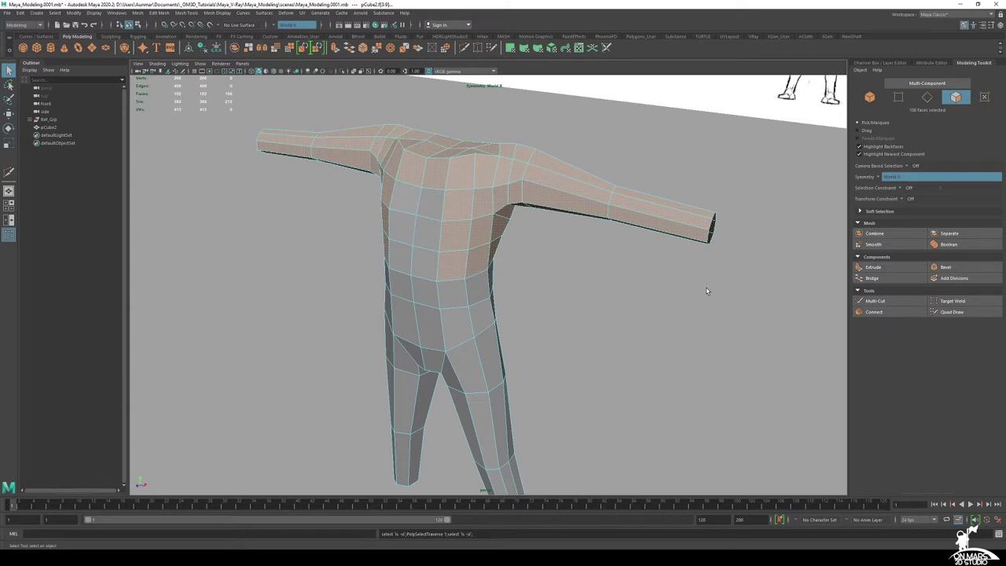
{"action": "key", "text": "shift+comma"}
{"action": "key", "text": "shift+comma"}
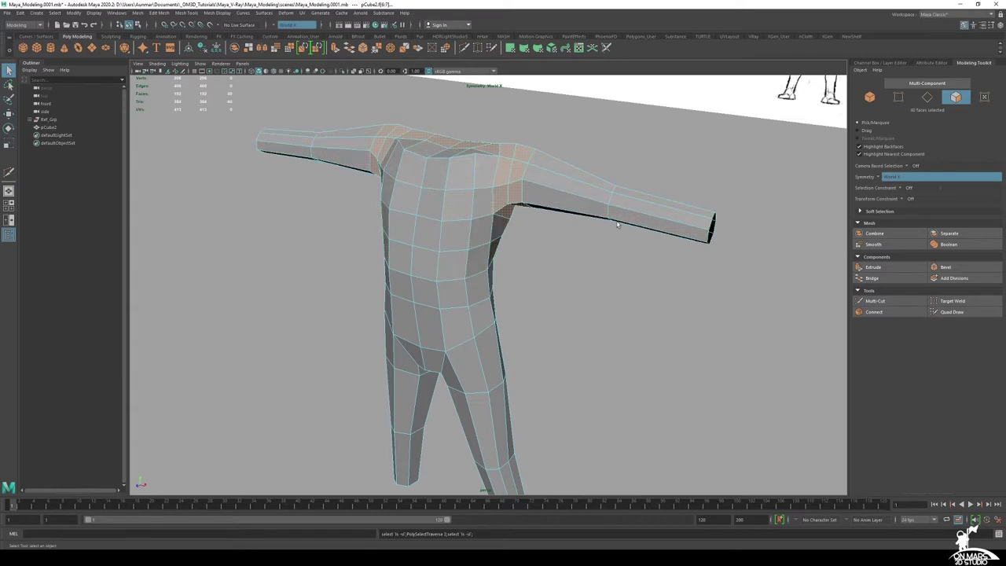
Select the face loops around both upper arms and grow the selection once to cover the forearms and shoulder rings
{"action": "left_click", "coordinate": [587, 188]}
{"action": "double_click", "coordinate": [592, 180], "text": "shift"}
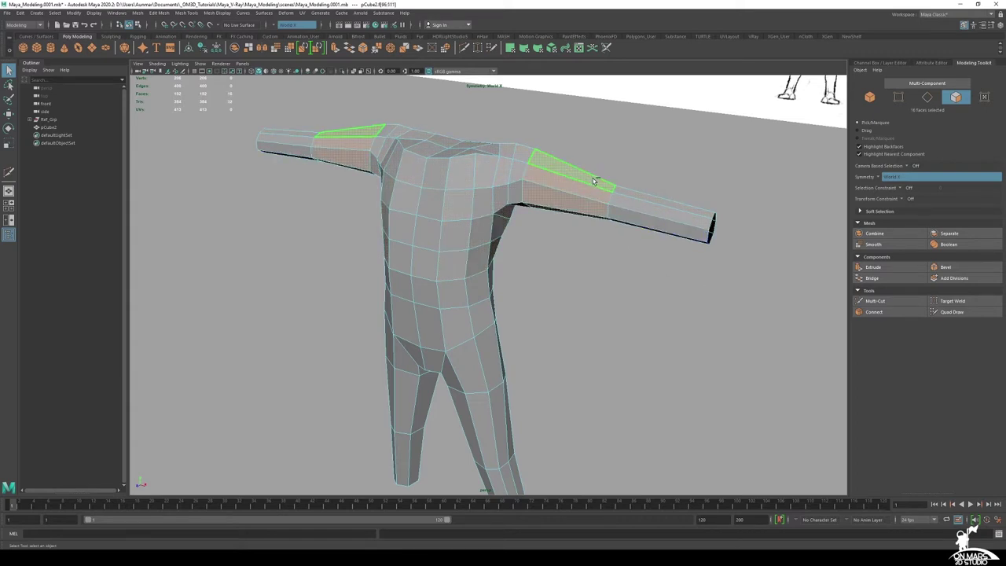
{"action": "key", "text": "shift+period"}
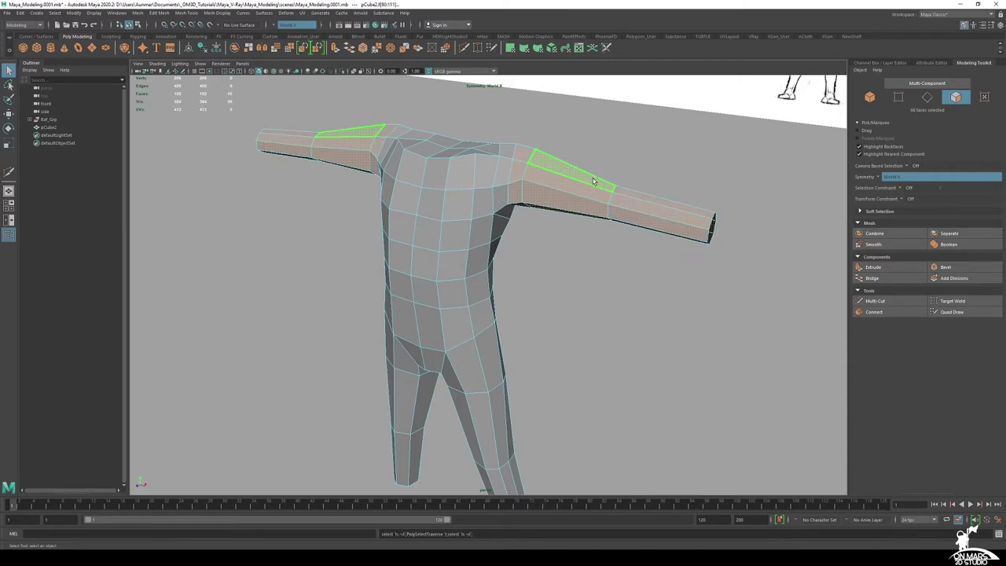
{"action": "left_click_drag", "start_coordinate": [595, 180], "coordinate": [566, 205], "text": "alt"}
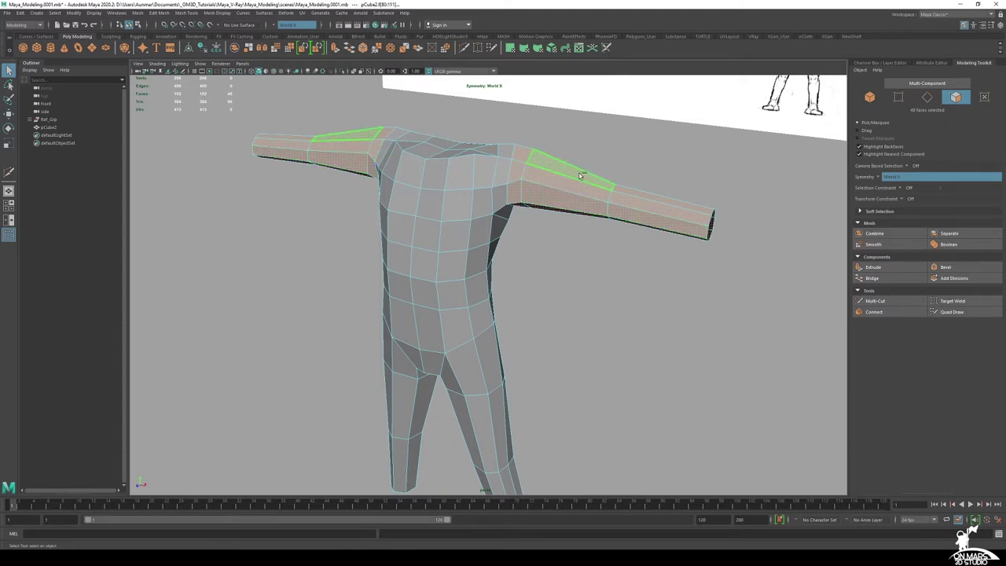
Extract the selected arm faces from the body mesh, exit the tool, and switch to object selection
{"action": "right_click", "coordinate": [557, 181], "text": "shift"}
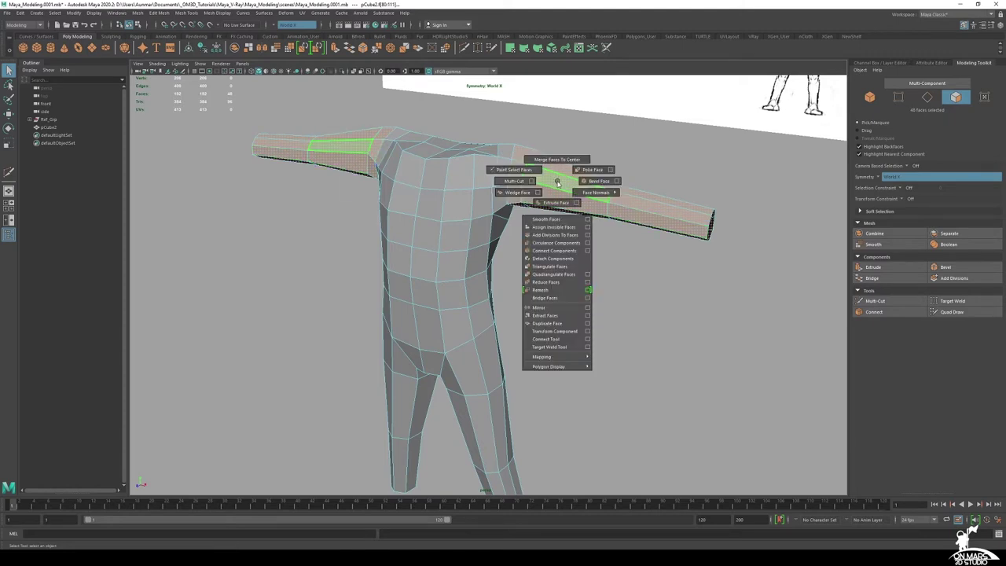
{"action": "left_click", "coordinate": [569, 318]}
{"action": "left_click_drag", "start_coordinate": [487, 279], "coordinate": [550, 188], "text": "alt"}
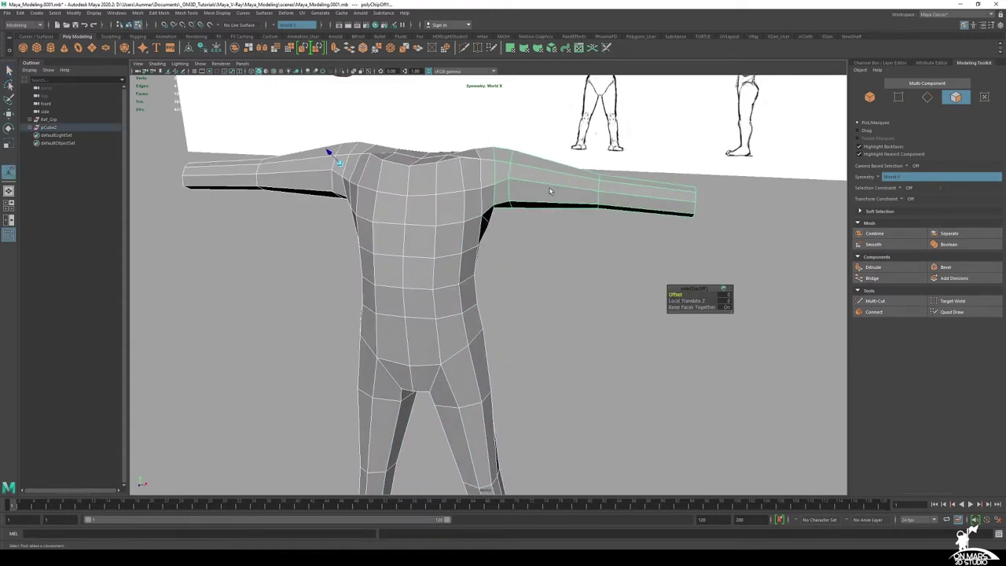
{"action": "key", "text": "q"}
{"action": "right_click_drag", "start_coordinate": [539, 178], "coordinate": [578, 165]}
{"action": "middle_click_drag", "start_coordinate": [495, 207], "coordinate": [516, 205], "text": "alt"}
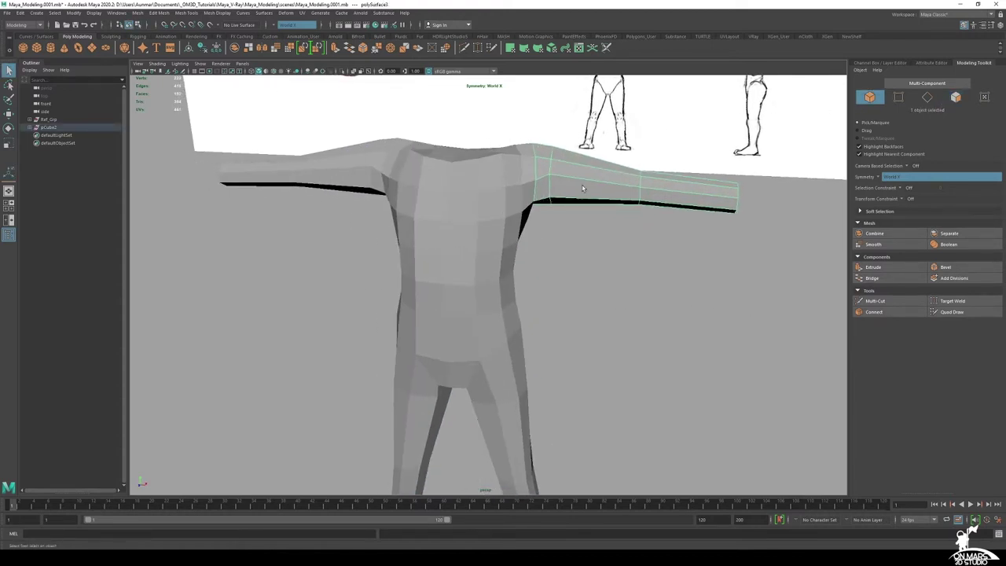
Expand the pCube2 group in the Outliner and select the extracted arm polySurface2
{"action": "mouse_move", "coordinate": [578, 197]}
{"action": "left_mouse_down", "text": "alt"}
{"action": "mouse_move", "coordinate": [540, 216]}
{"action": "mouse_move", "coordinate": [570, 195]}
{"action": "left_mouse_up", "text": "alt"}
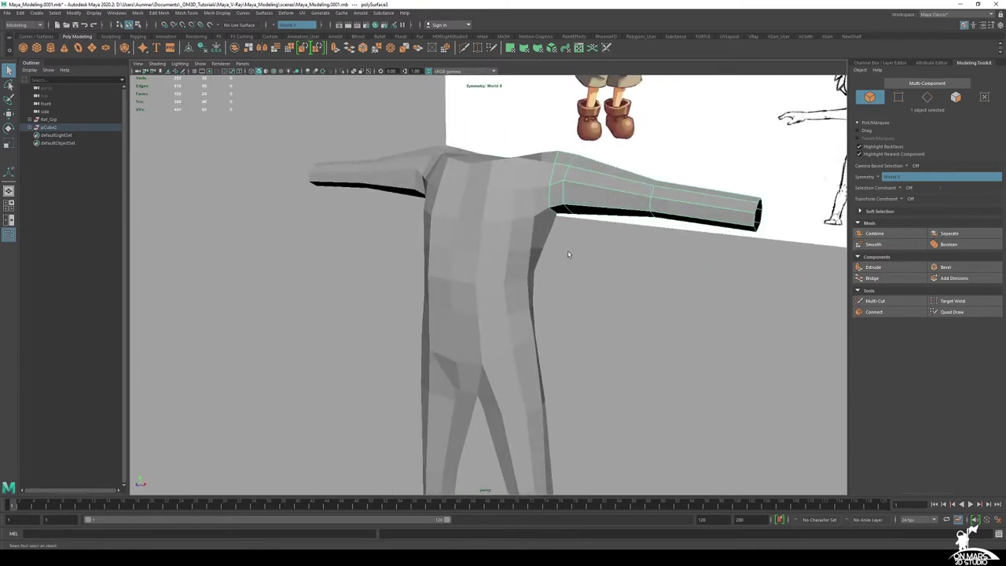
{"action": "left_click_drag", "start_coordinate": [569, 248], "coordinate": [547, 231], "text": "alt"}
{"action": "middle_click_drag", "start_coordinate": [629, 239], "coordinate": [568, 236], "text": "alt"}
{"action": "right_click_drag", "start_coordinate": [567, 236], "coordinate": [568, 213], "text": "alt"}
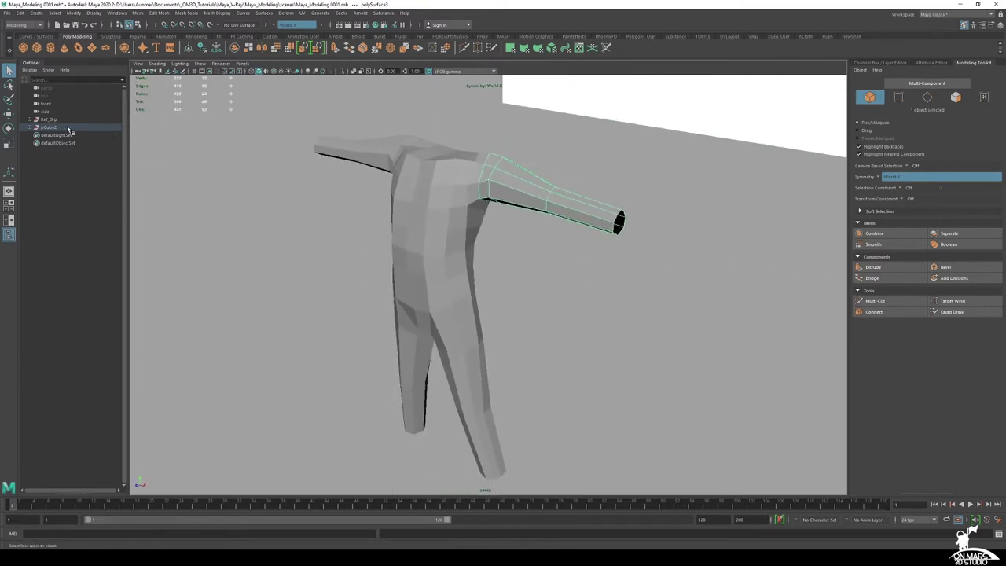
{"action": "left_click", "coordinate": [29, 127]}
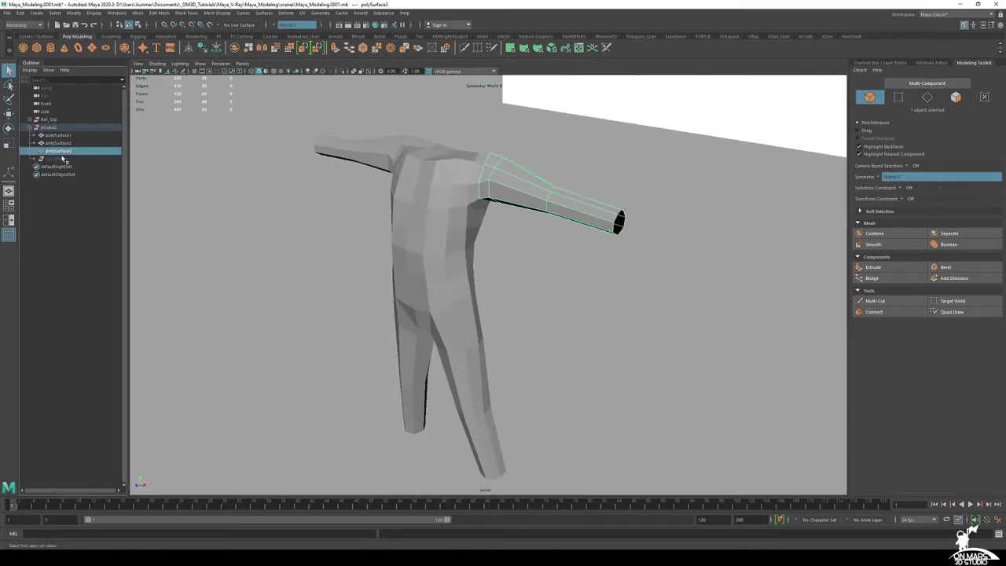
{"action": "left_click", "coordinate": [59, 142]}
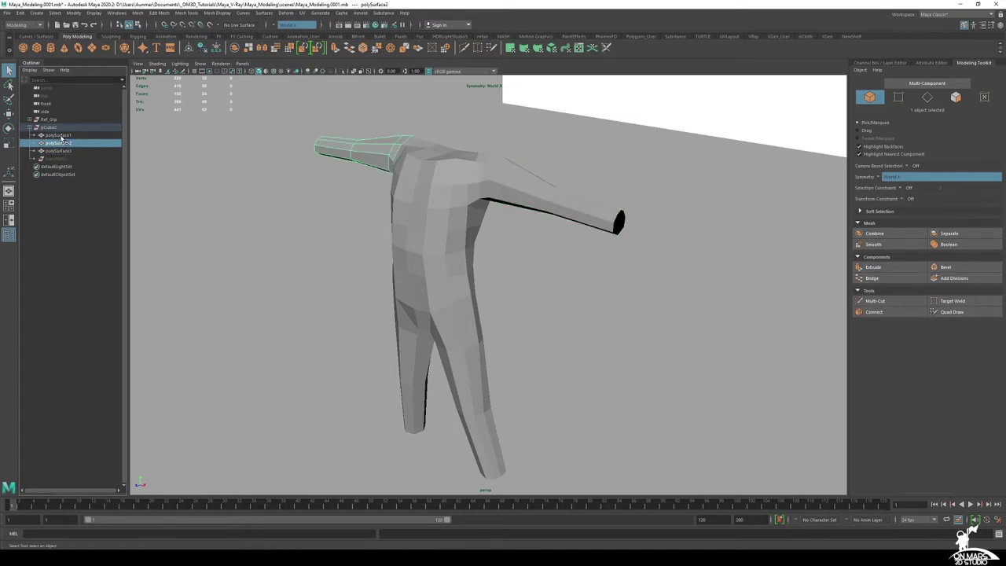
Examine the construction history of the selected arm piece and view the separated body from several angles
{"action": "left_click_drag", "start_coordinate": [405, 197], "coordinate": [347, 221], "text": "alt"}
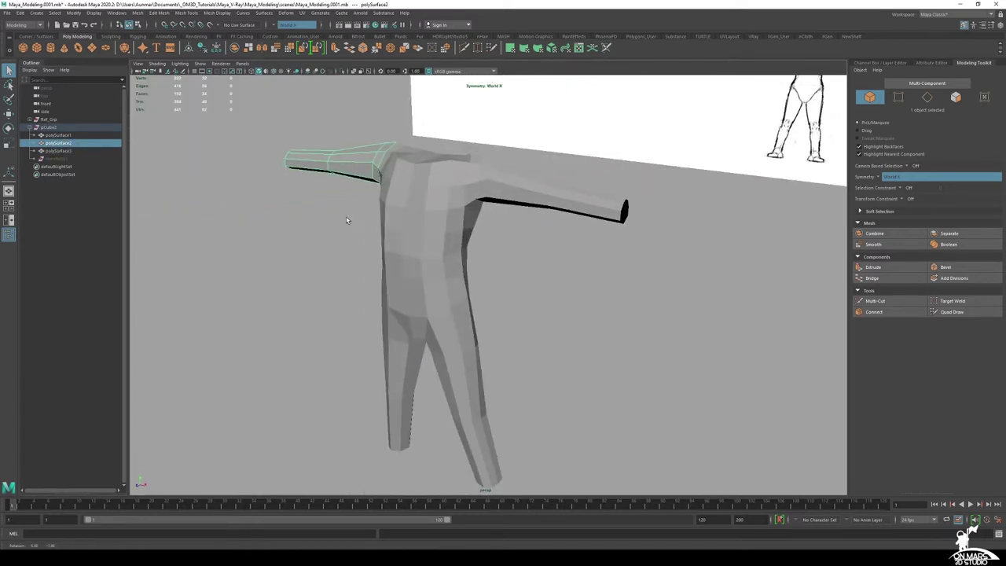
{"action": "scroll", "coordinate": [525, 225], "scroll_direction": "down", "scroll_amount": 1}
{"action": "left_click_drag", "start_coordinate": [517, 243], "coordinate": [546, 236], "text": "alt"}
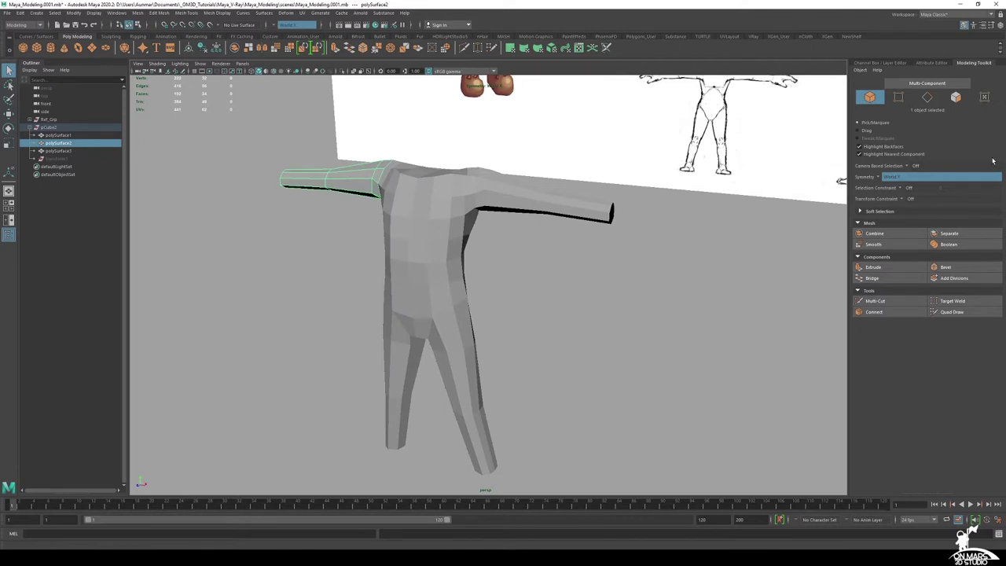
{"action": "left_click_drag", "start_coordinate": [436, 219], "coordinate": [549, 221], "text": "alt"}
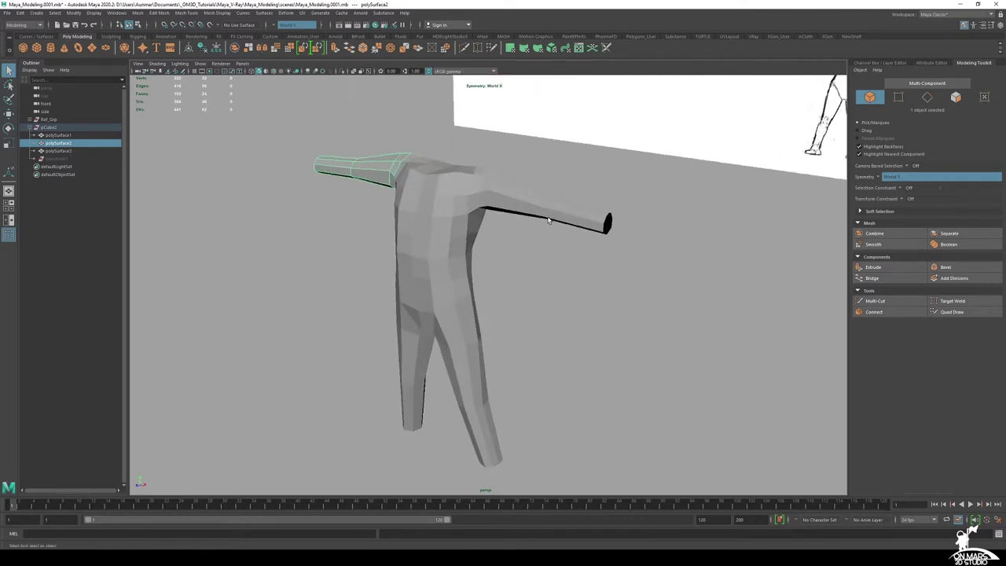
{"action": "left_click", "coordinate": [891, 63]}
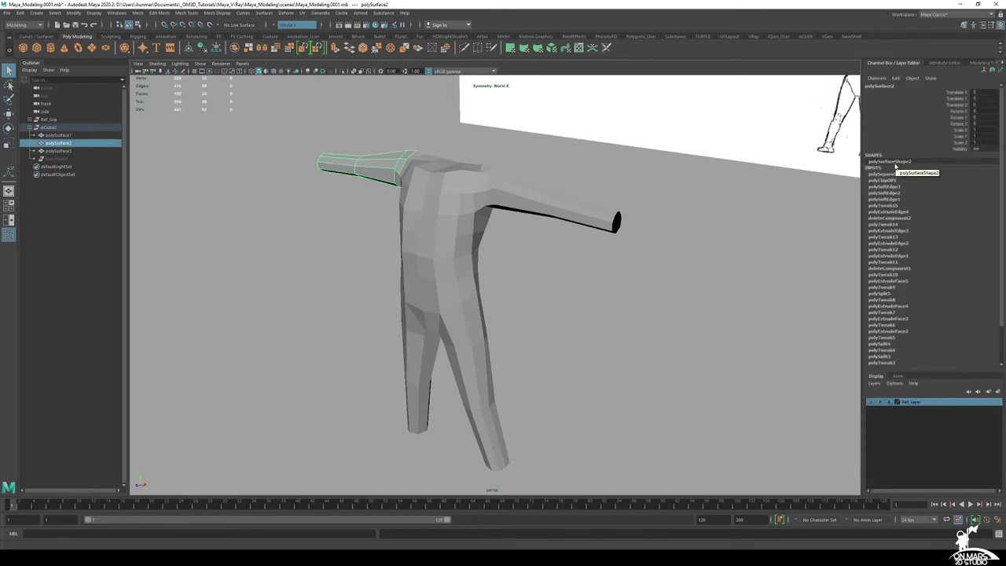
{"action": "scroll", "coordinate": [895, 169], "scroll_direction": "down", "scroll_amount": 2}
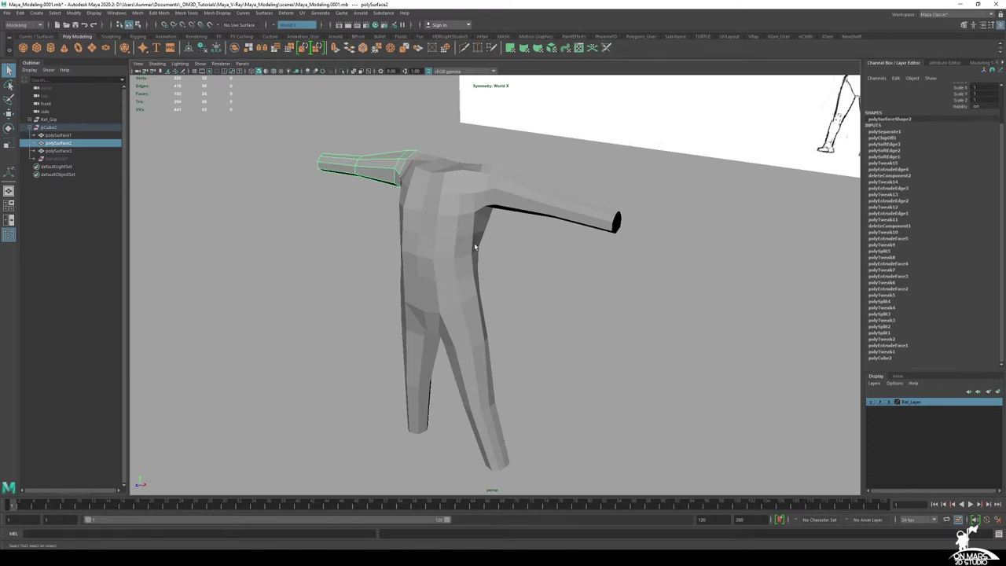
{"action": "left_click_drag", "start_coordinate": [475, 247], "coordinate": [454, 262], "text": "alt"}
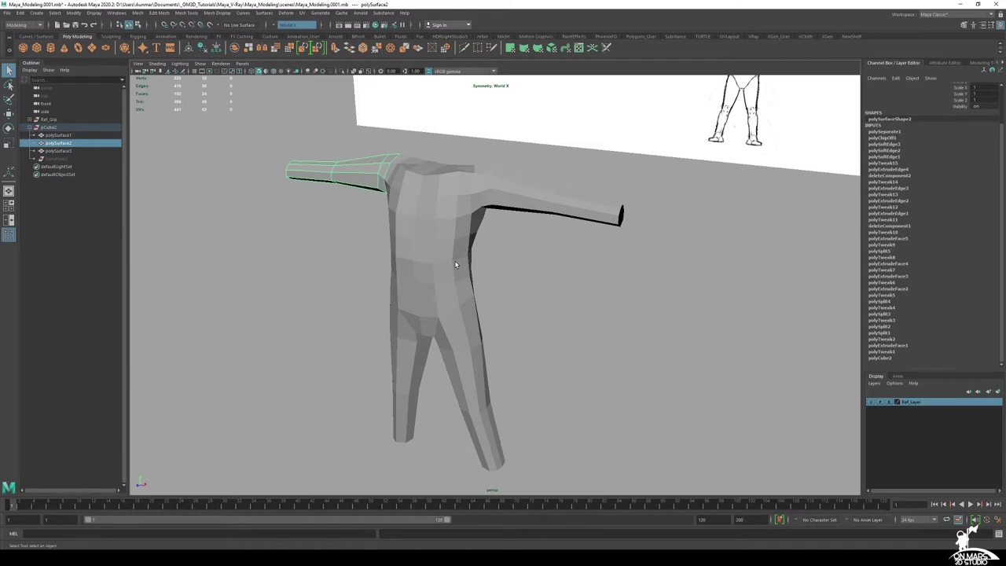
{"action": "left_click_drag", "start_coordinate": [454, 260], "coordinate": [427, 259], "text": "alt"}
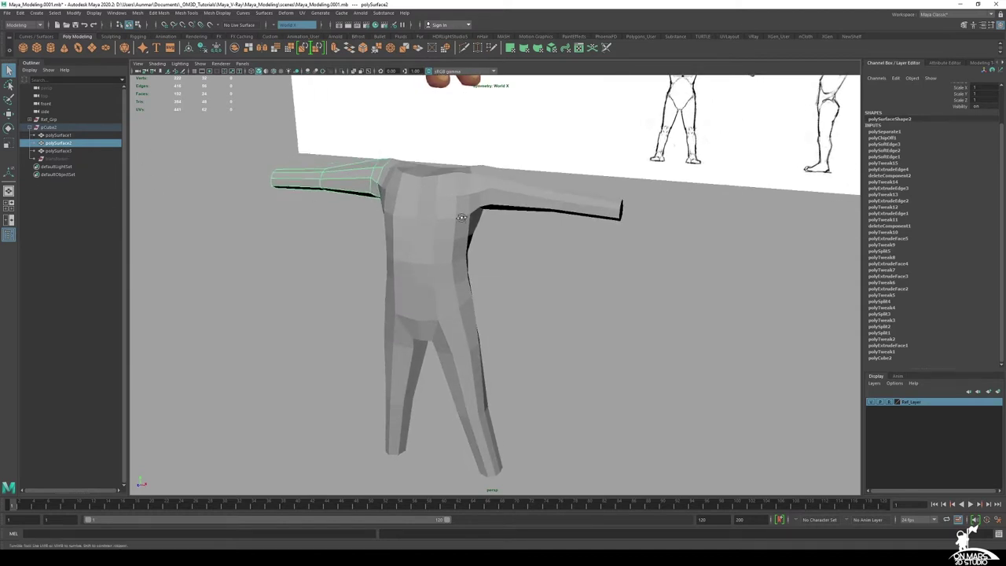
{"action": "left_click_drag", "start_coordinate": [464, 207], "coordinate": [455, 168], "text": "alt"}
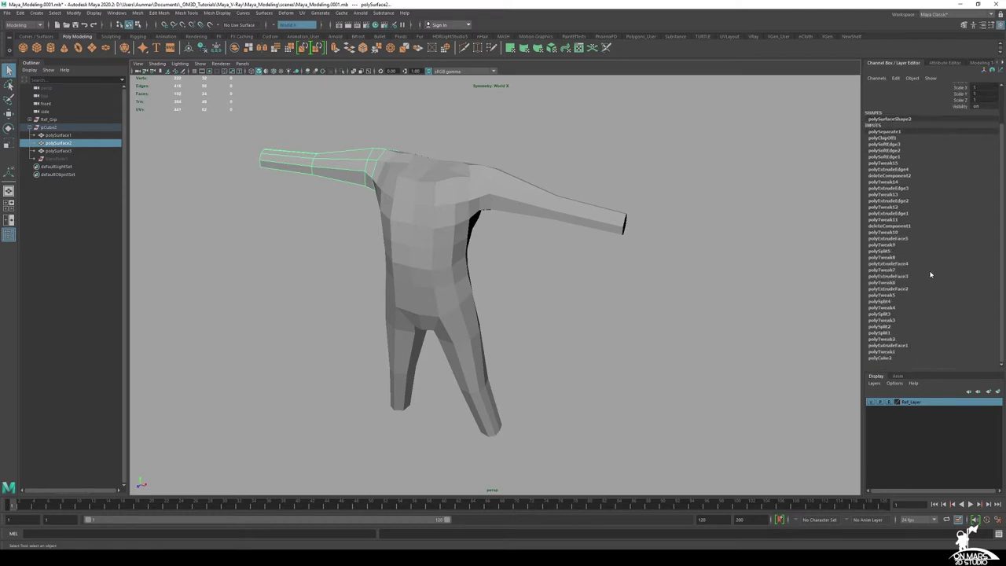
{"action": "scroll", "coordinate": [926, 276], "scroll_direction": "up", "scroll_amount": 2}
{"action": "left_click_drag", "start_coordinate": [662, 227], "coordinate": [635, 248], "text": "alt"}
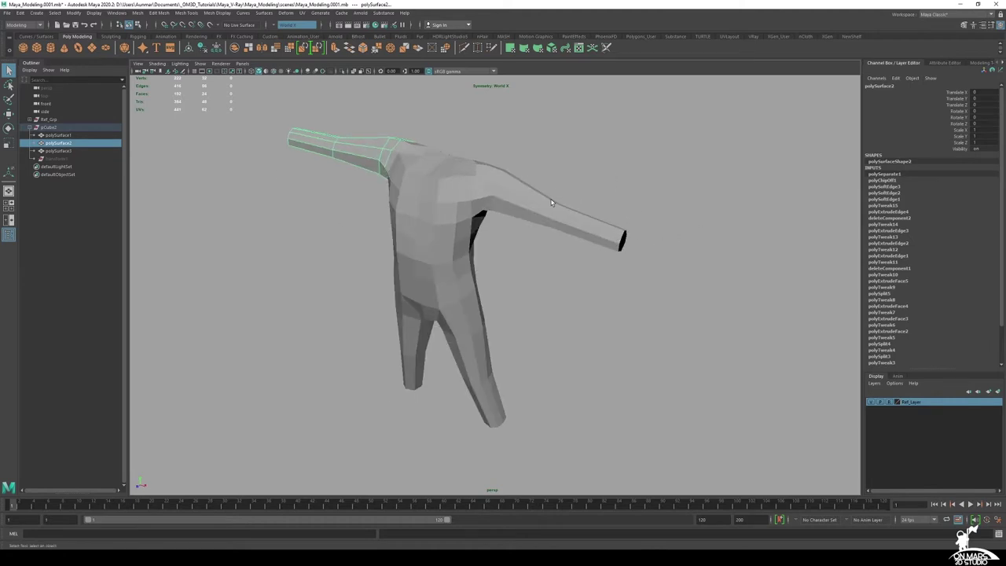
{"action": "left_click_drag", "start_coordinate": [551, 203], "coordinate": [513, 224], "text": "alt"}
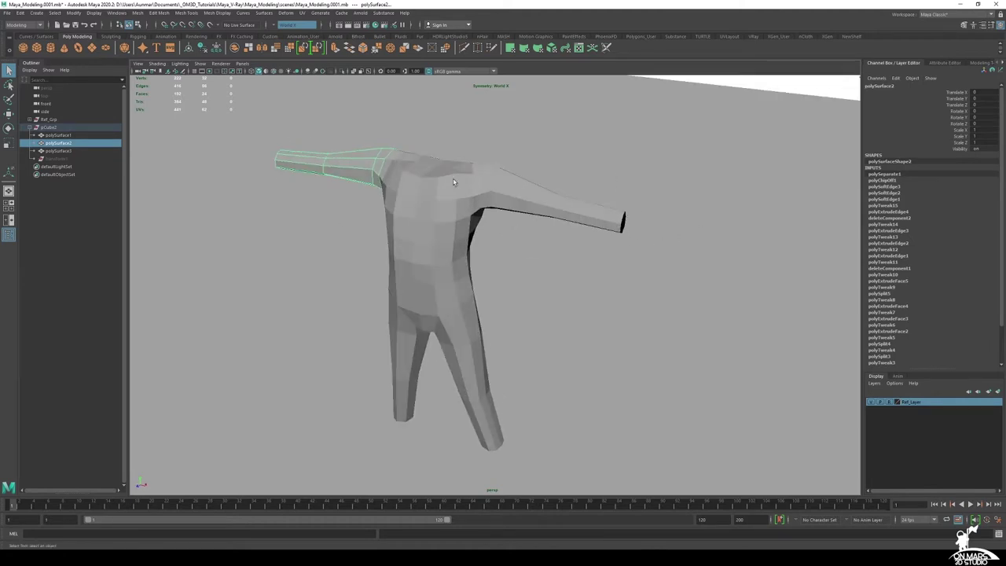
Select the torso and both arm meshes together and delete their construction history
{"action": "left_click_drag", "start_coordinate": [558, 278], "coordinate": [281, 126]}
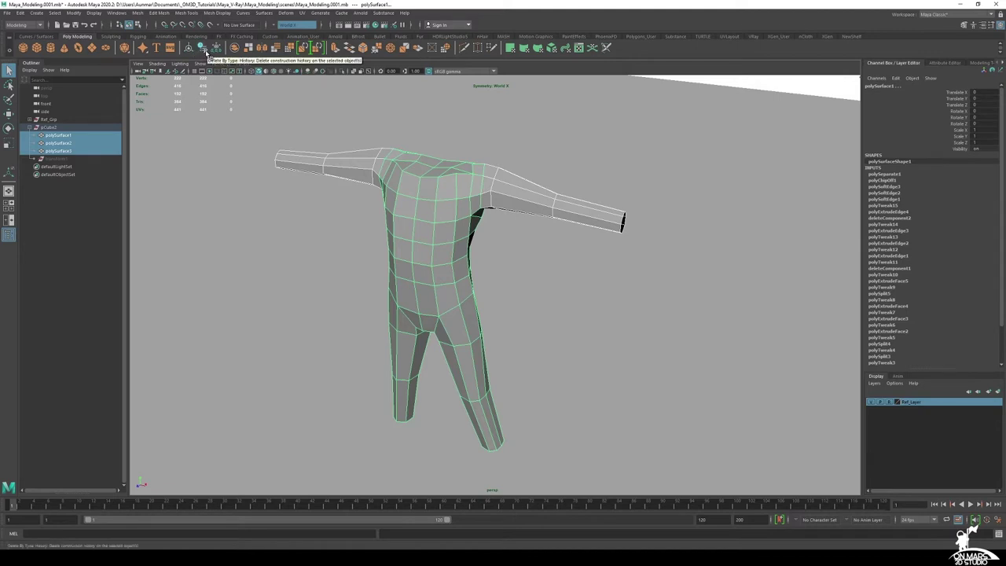
{"action": "left_click", "coordinate": [19, 14]}
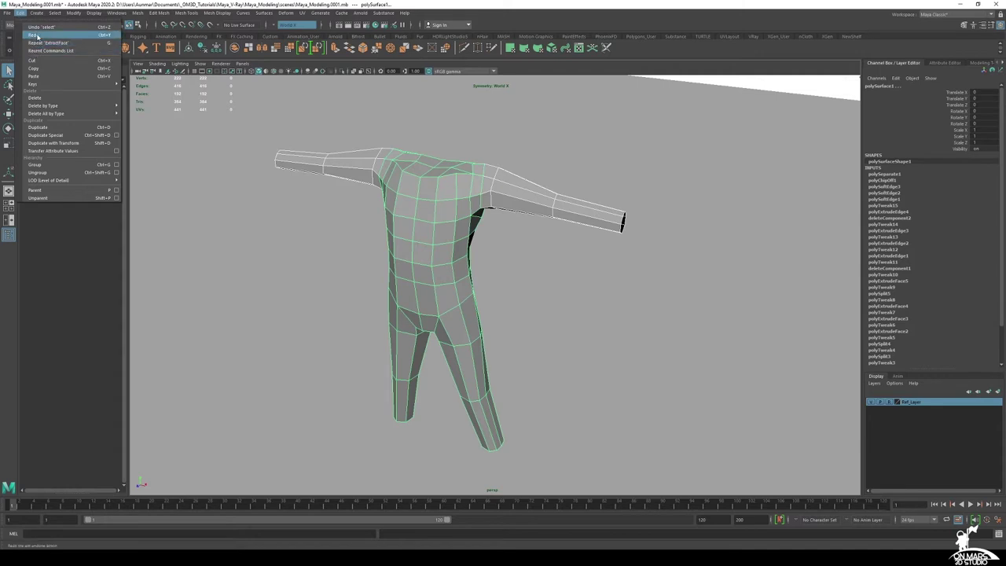
{"action": "mouse_move", "coordinate": [71, 106]}
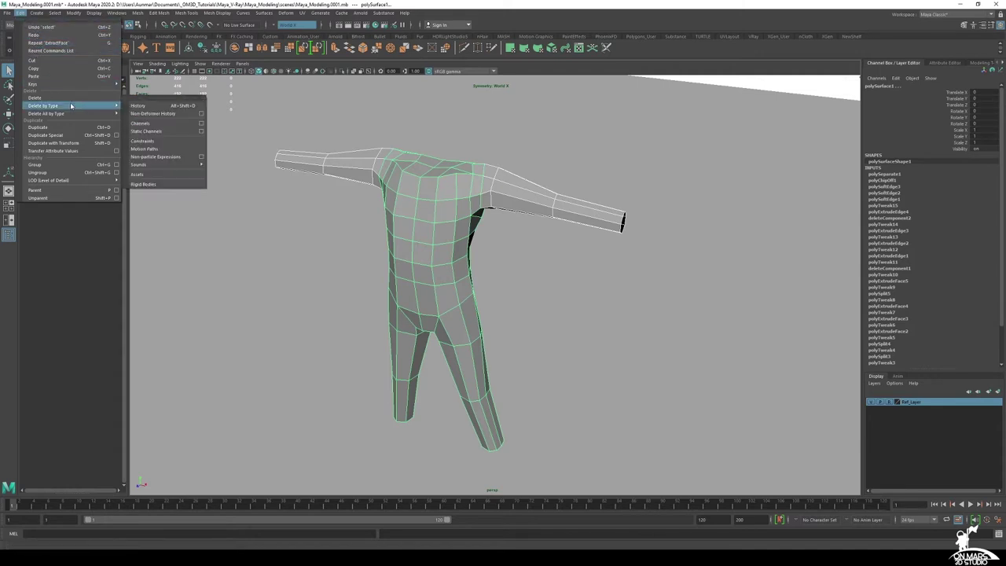
{"action": "left_click", "coordinate": [188, 107]}
{"action": "left_click_drag", "start_coordinate": [554, 183], "coordinate": [556, 190], "text": "alt"}
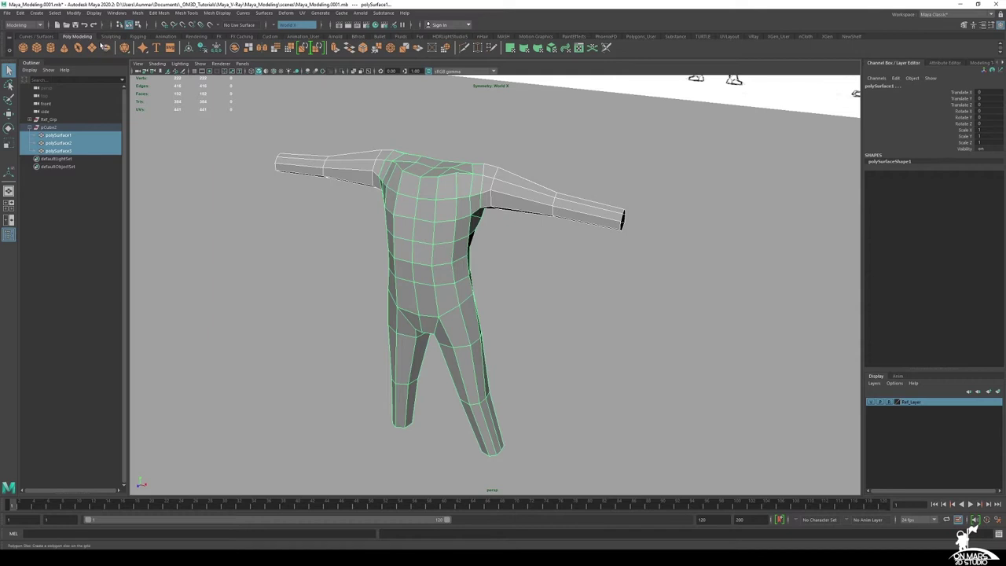
Review the Delete All by Type options without applying any of them, keeping the three meshes selected
{"action": "left_click", "coordinate": [20, 14]}
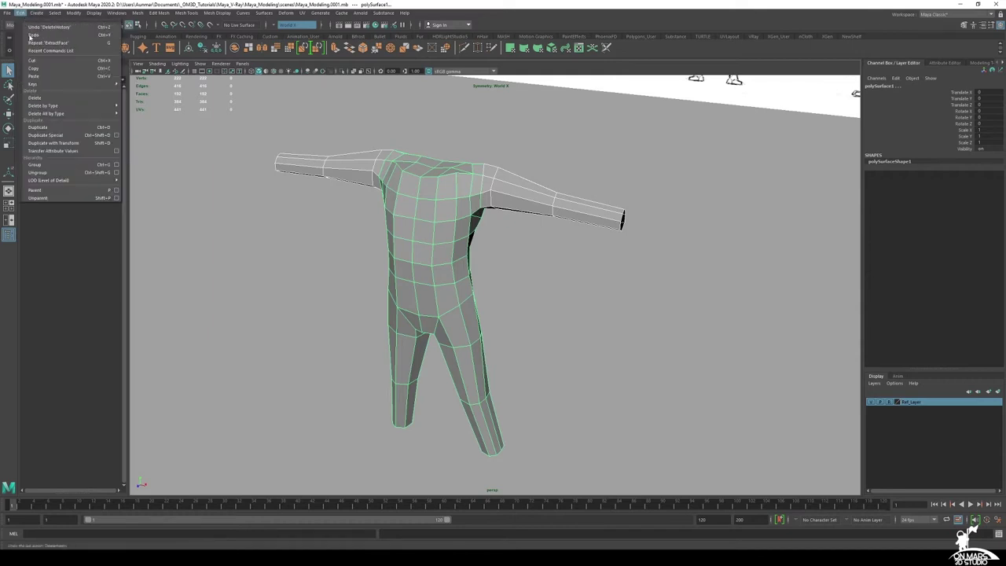
{"action": "mouse_move", "coordinate": [64, 108]}
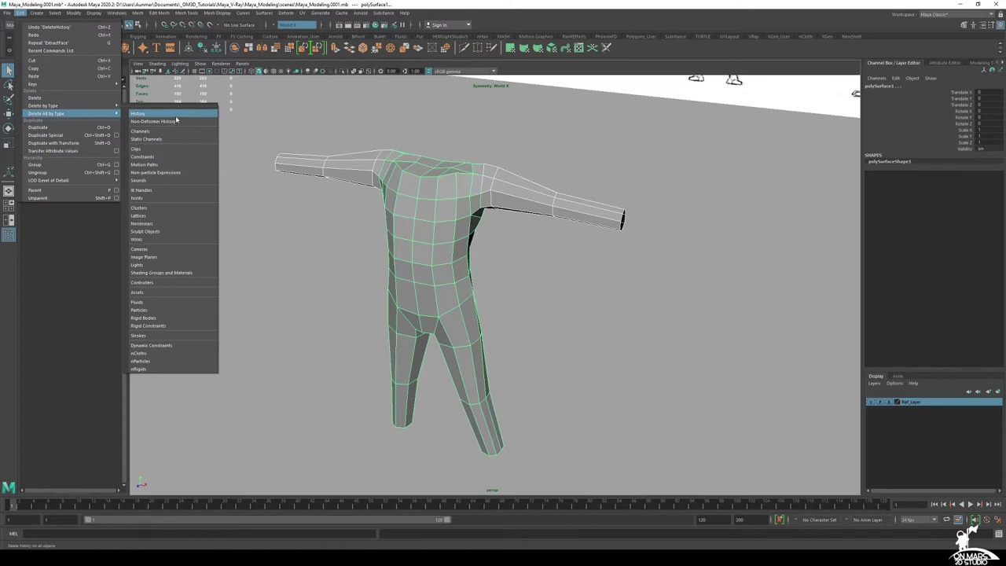
{"action": "mouse_move", "coordinate": [111, 108]}
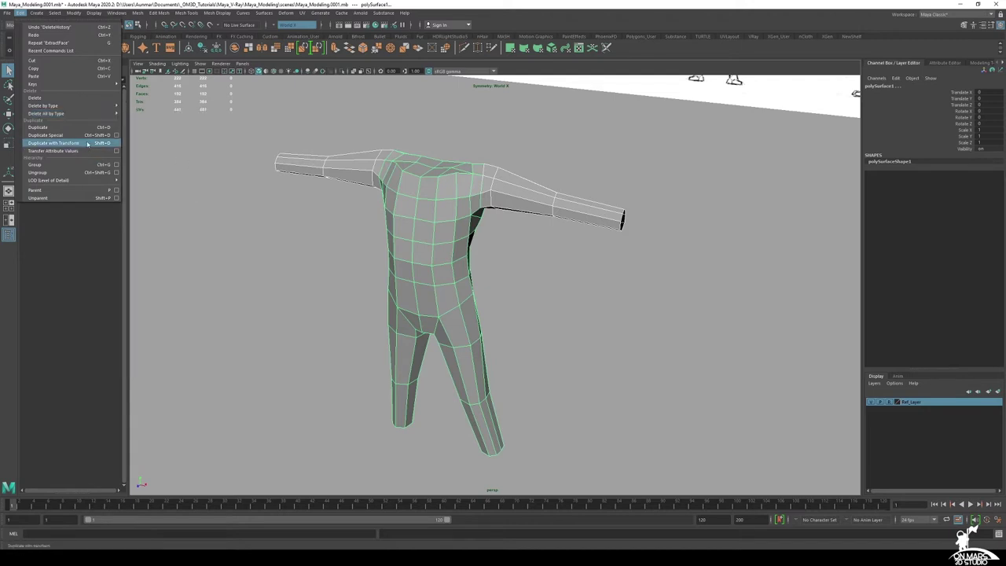
{"action": "left_click", "coordinate": [503, 251]}
{"action": "left_click_drag", "start_coordinate": [502, 251], "coordinate": [487, 257], "text": "alt"}
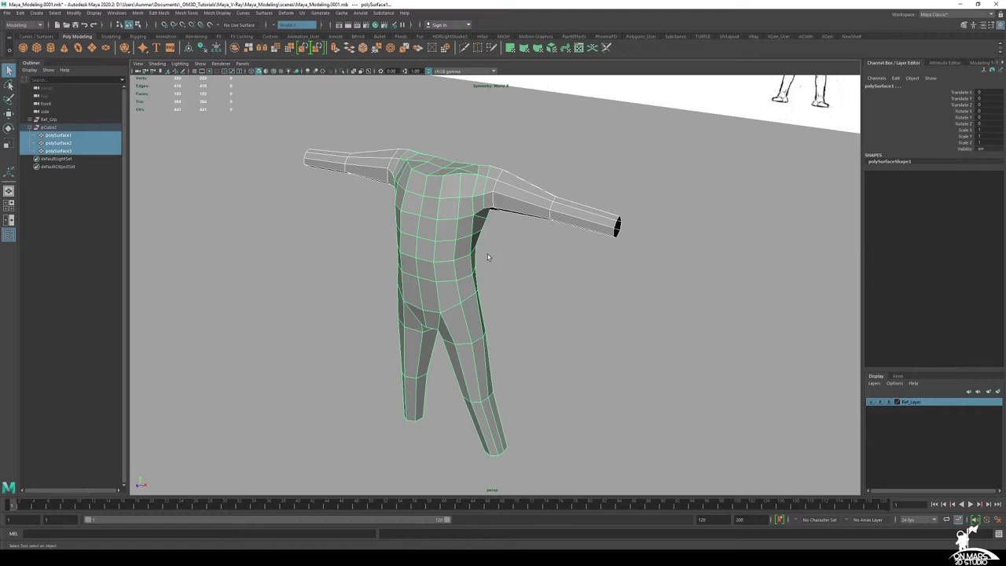
{"action": "left_click_drag", "start_coordinate": [527, 259], "coordinate": [529, 272], "text": "alt"}
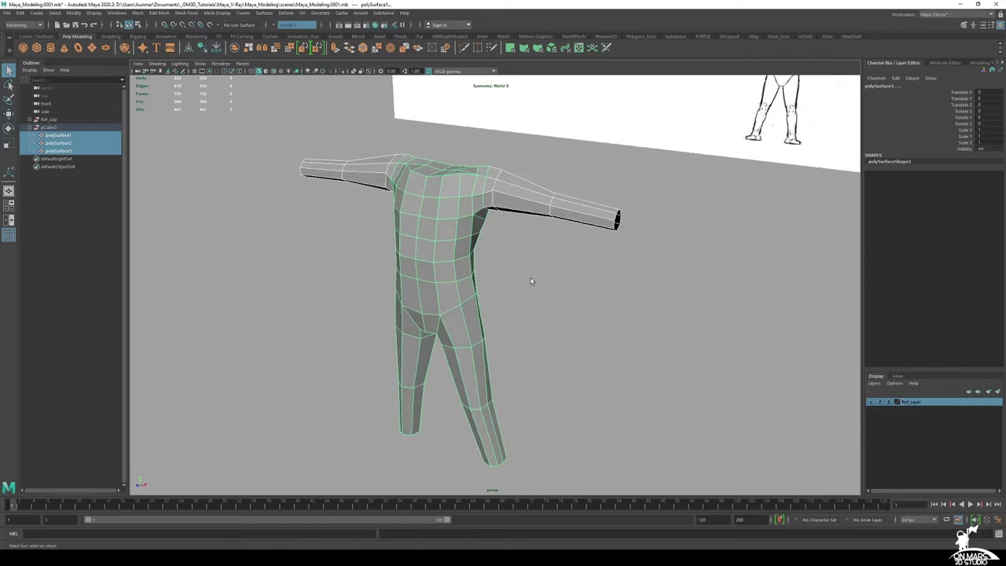
Select each of the three separated meshes in turn, and select their parent group pCube2
{"action": "left_click", "coordinate": [66, 143]}
{"action": "left_click", "coordinate": [66, 136]}
{"action": "left_click", "coordinate": [66, 150]}
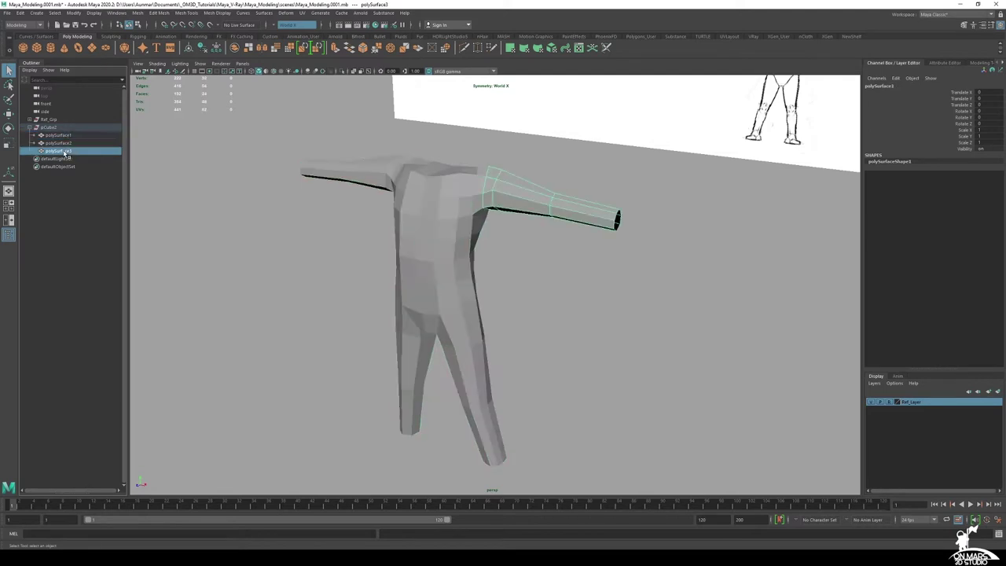
{"action": "left_click", "coordinate": [48, 127]}
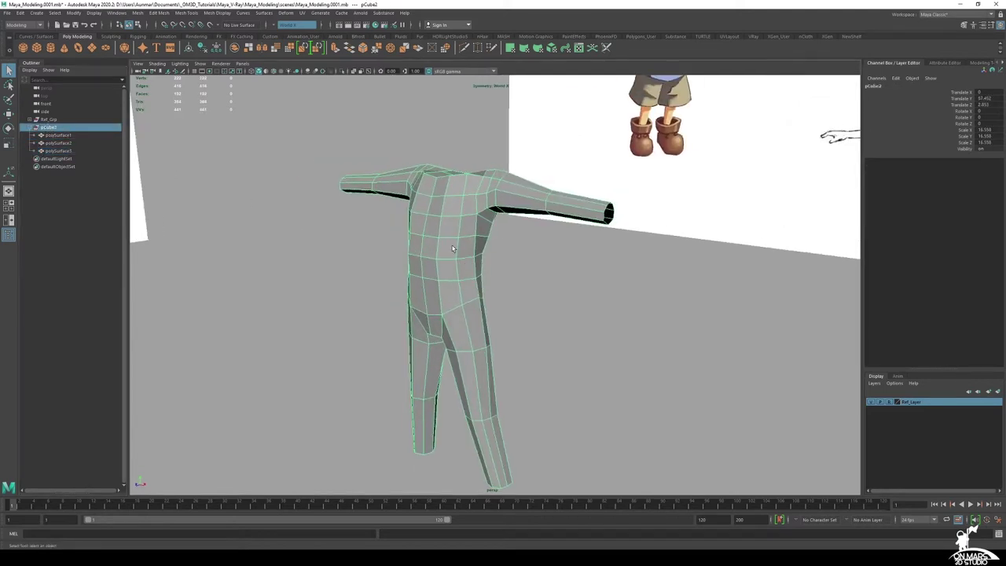
Select the two arm meshes, polySurface2 and polySurface3, and hide them, leaving only the torso and legs
{"action": "left_click", "coordinate": [66, 143]}
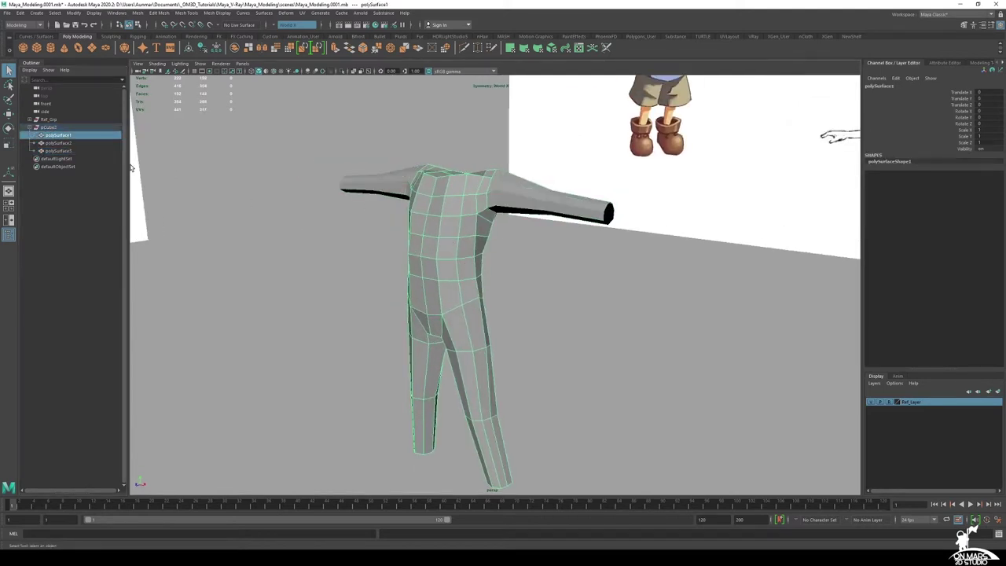
{"action": "left_click", "coordinate": [66, 150]}
{"action": "left_click", "coordinate": [60, 135], "text": "ctrl"}
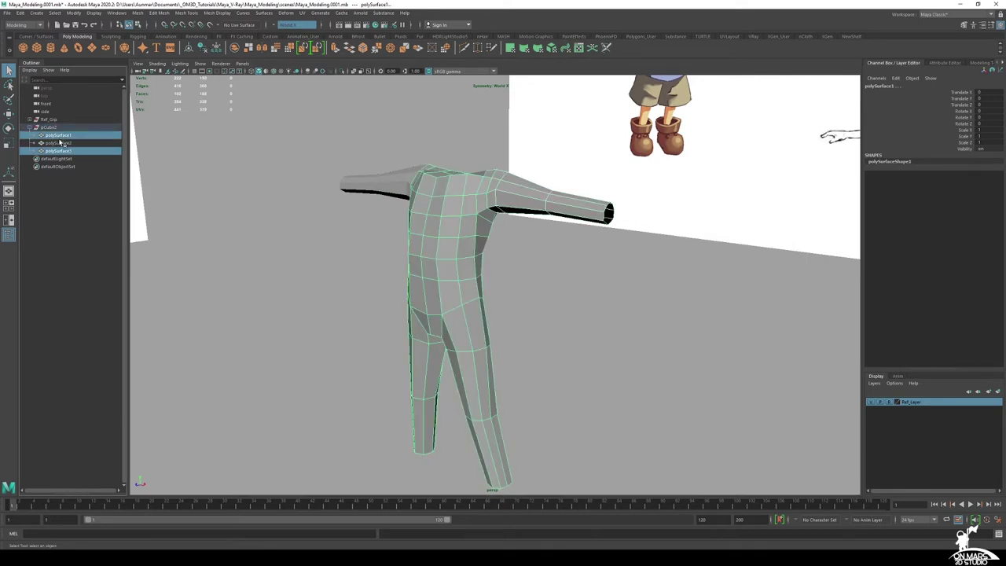
{"action": "left_click", "coordinate": [61, 143], "text": "ctrl"}
{"action": "left_click", "coordinate": [67, 136], "text": "ctrl"}
{"action": "left_click_drag", "start_coordinate": [363, 223], "coordinate": [385, 232], "text": "alt"}
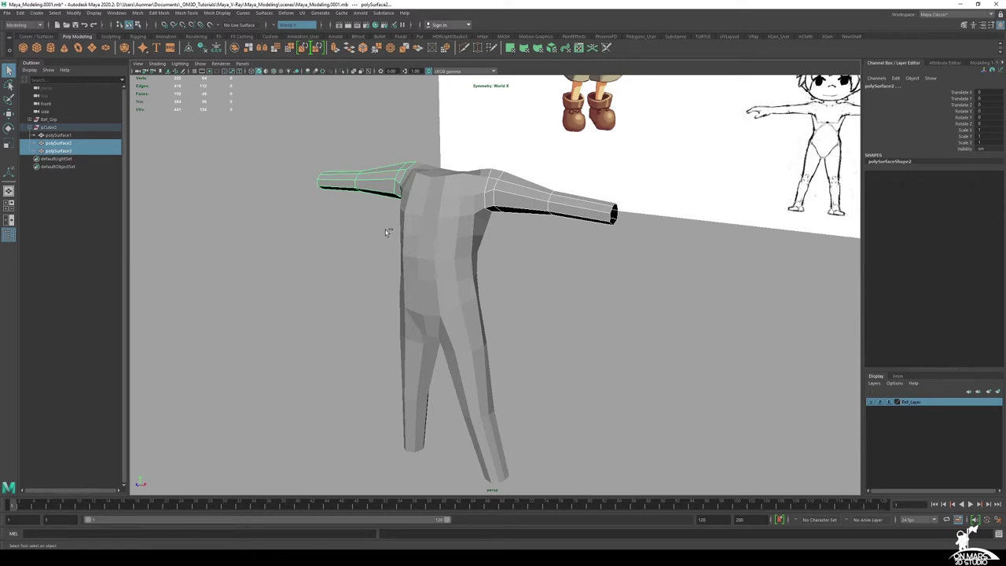
{"action": "key", "text": "ctrl+h"}
{"action": "mouse_move", "coordinate": [415, 244]}
{"action": "left_mouse_down", "text": "alt"}
{"action": "mouse_move", "coordinate": [429, 247]}
{"action": "mouse_move", "coordinate": [419, 252]}
{"action": "left_mouse_up", "text": "alt"}
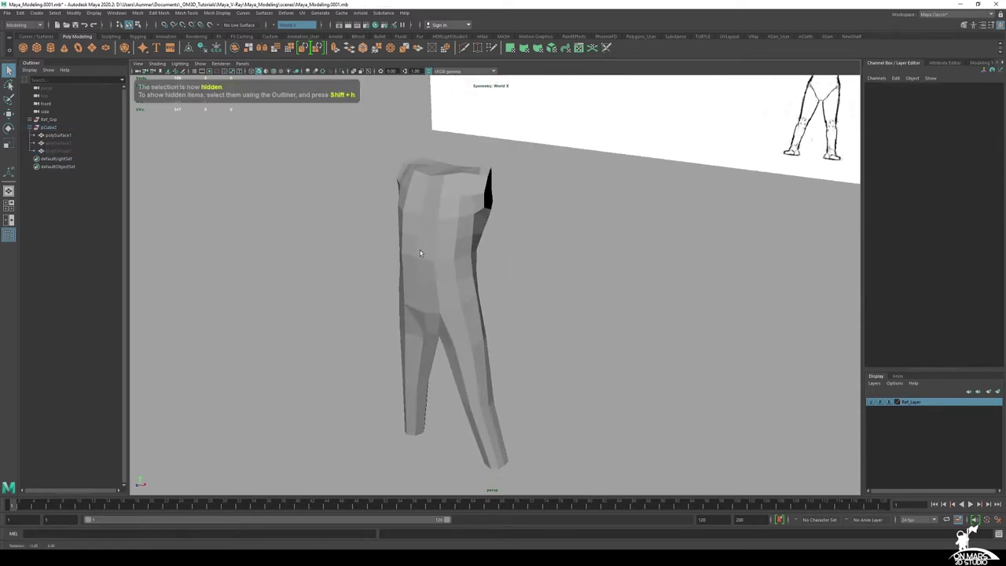
Select the torso mesh and examine its open armholes and surface from several angles
{"action": "left_click", "coordinate": [481, 229]}
{"action": "left_click_drag", "start_coordinate": [482, 230], "coordinate": [444, 233], "text": "alt"}
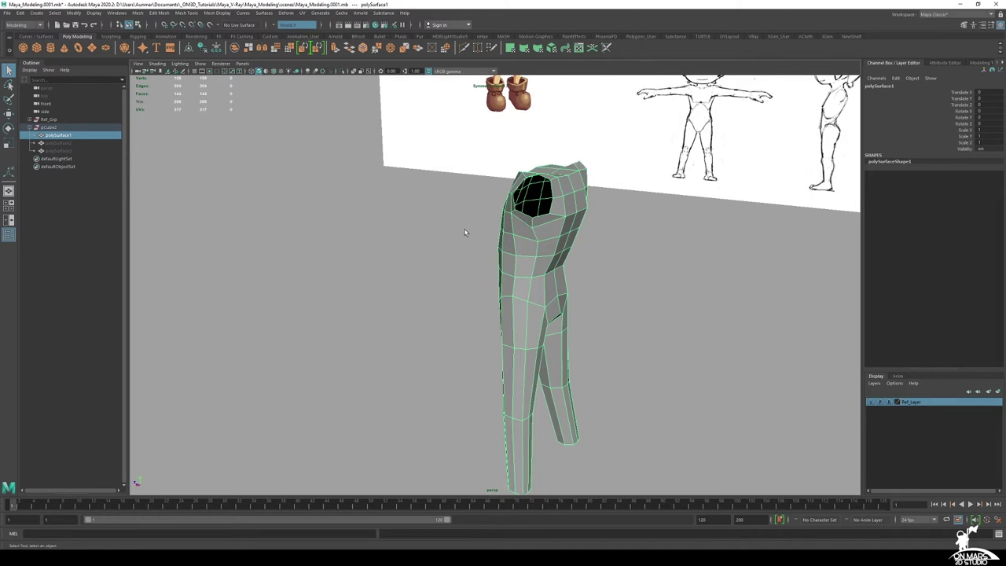
{"action": "left_click_drag", "start_coordinate": [355, 299], "coordinate": [514, 296], "text": "alt"}
{"action": "scroll", "coordinate": [515, 297], "scroll_direction": "down", "scroll_amount": 2}
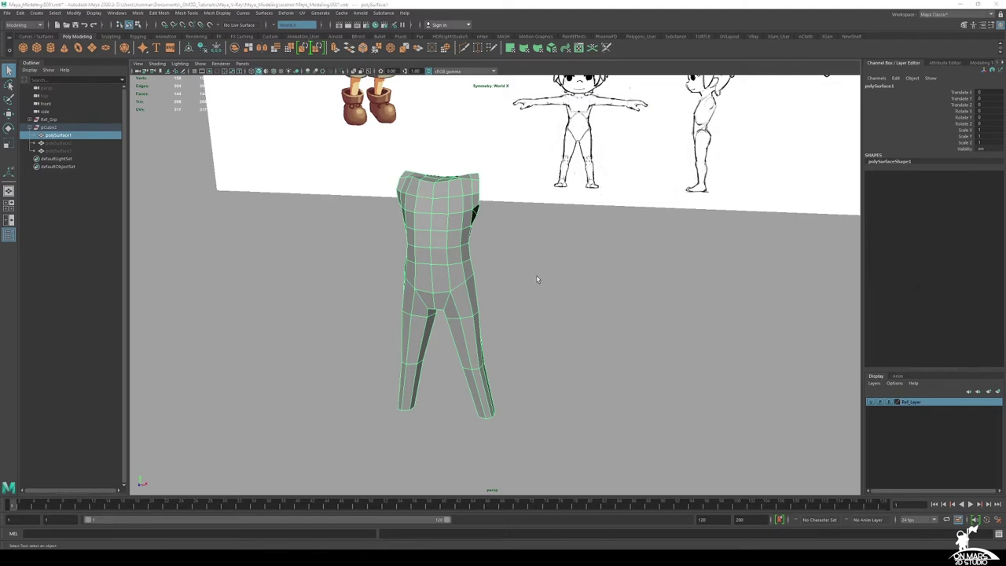
{"action": "left_click_drag", "start_coordinate": [544, 362], "coordinate": [513, 369], "text": "alt"}
{"action": "middle_click_drag", "start_coordinate": [513, 370], "coordinate": [509, 342], "text": "alt"}
{"action": "left_click_drag", "start_coordinate": [509, 342], "coordinate": [515, 356], "text": "alt"}
{"action": "middle_click_drag", "start_coordinate": [516, 357], "coordinate": [518, 338], "text": "alt"}
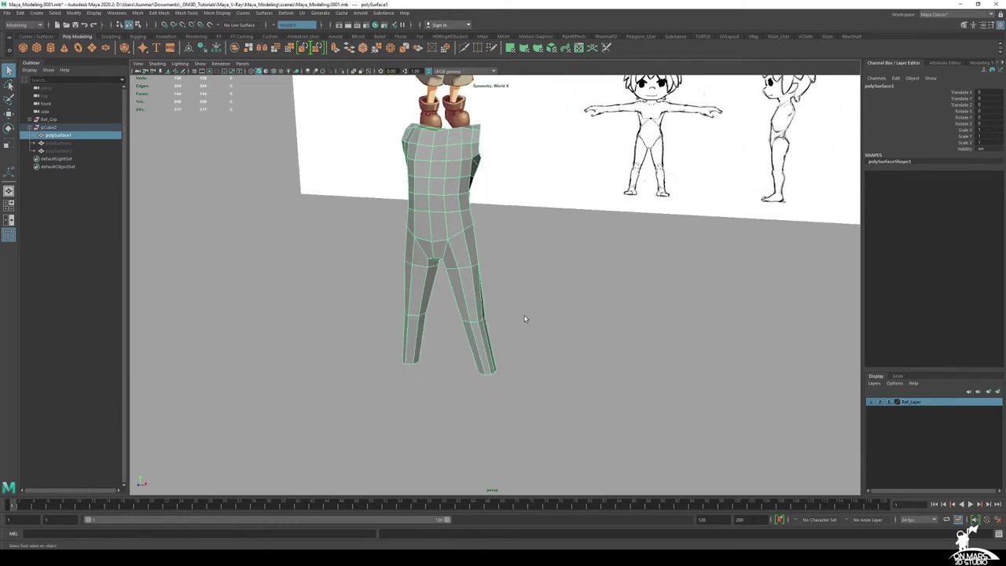
Deselect the torso and create a polygon cylinder at the scene origin
{"action": "right_click", "coordinate": [525, 318], "text": "shift"}
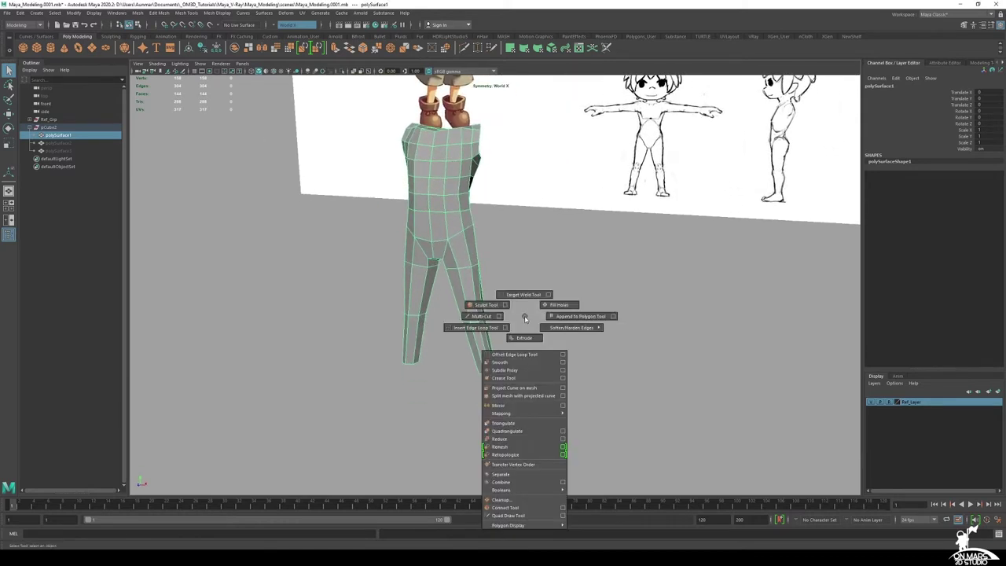
{"action": "left_click", "coordinate": [535, 255]}
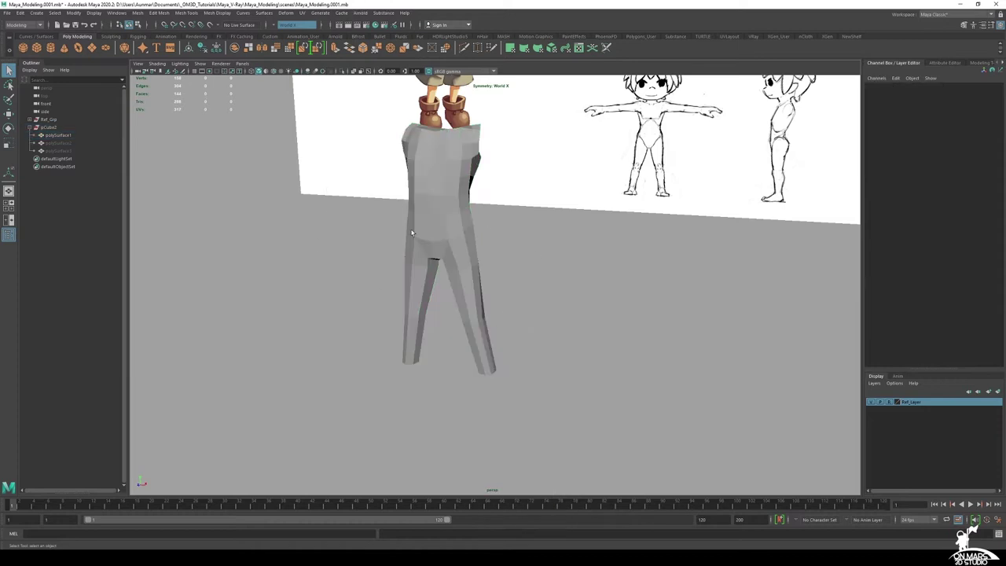
{"action": "right_click", "coordinate": [517, 322], "text": "shift"}
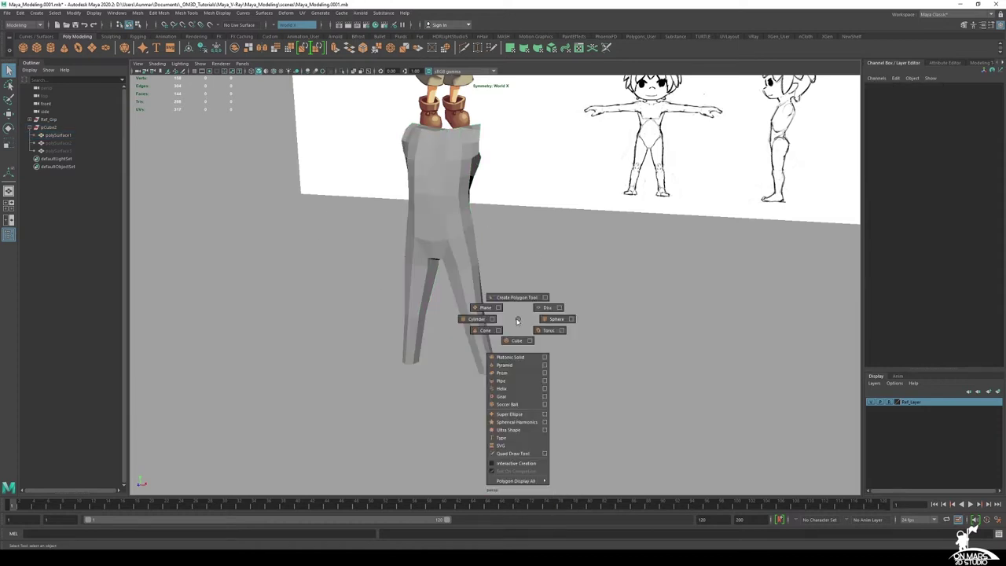
{"action": "left_click", "coordinate": [465, 319]}
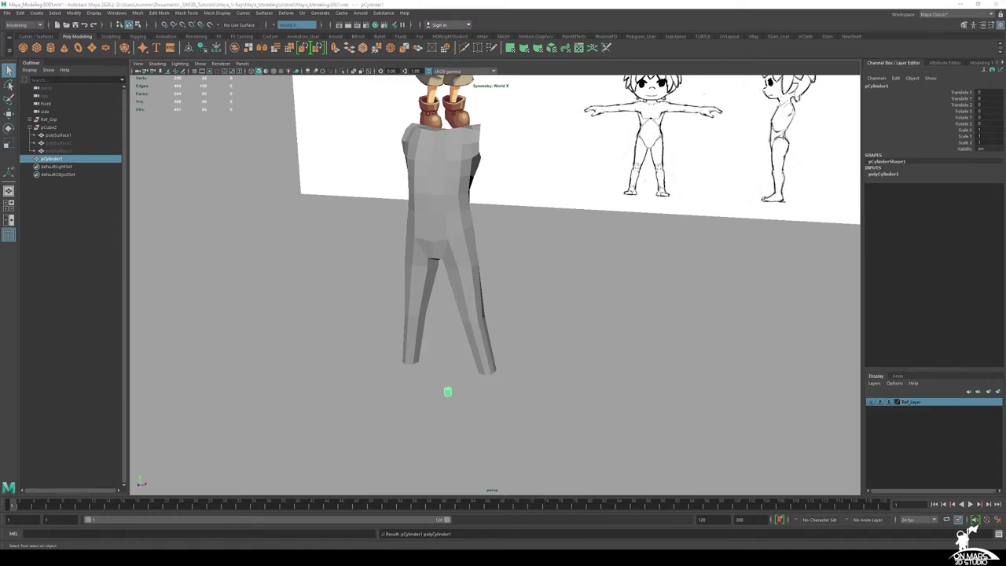
{"action": "scroll", "coordinate": [477, 353], "scroll_direction": "up", "scroll_amount": 2}
{"action": "left_click_drag", "start_coordinate": [509, 368], "coordinate": [511, 378], "text": "alt"}
Move the cylinder in the front view to about 16 in X, placing it over the reference sketch's upper arm beside the shoulder
{"action": "key", "text": "w"}
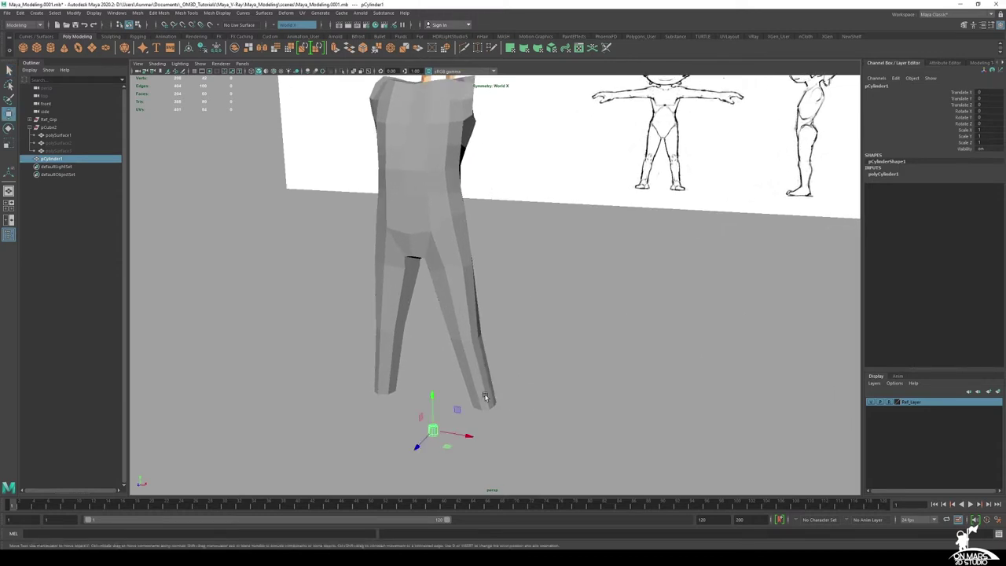
{"action": "left_click_drag", "start_coordinate": [450, 410], "coordinate": [469, 412], "text": "alt"}
{"action": "key", "text": "space"}
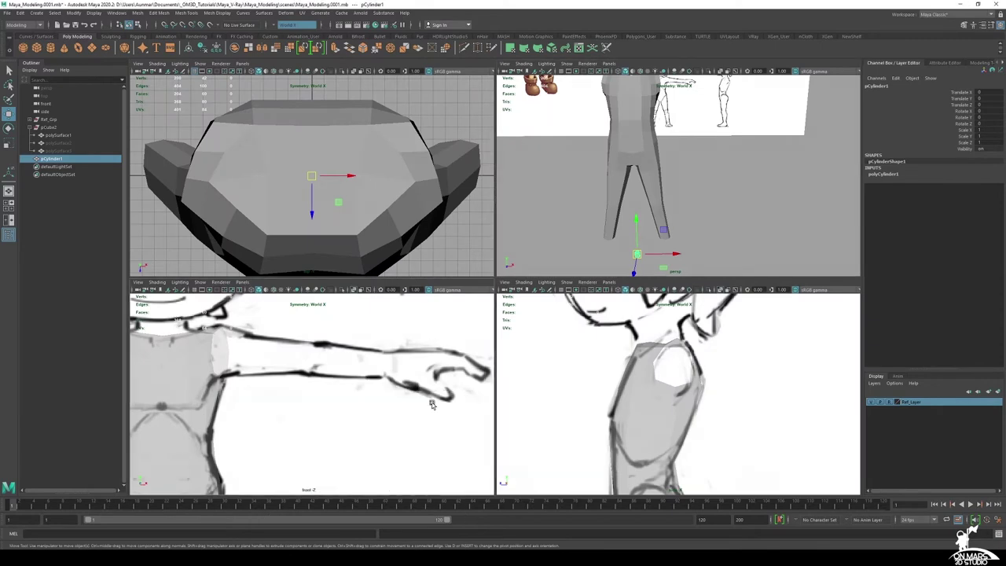
{"action": "key", "text": "space"}
{"action": "scroll", "coordinate": [467, 297], "scroll_direction": "down", "scroll_amount": 6}
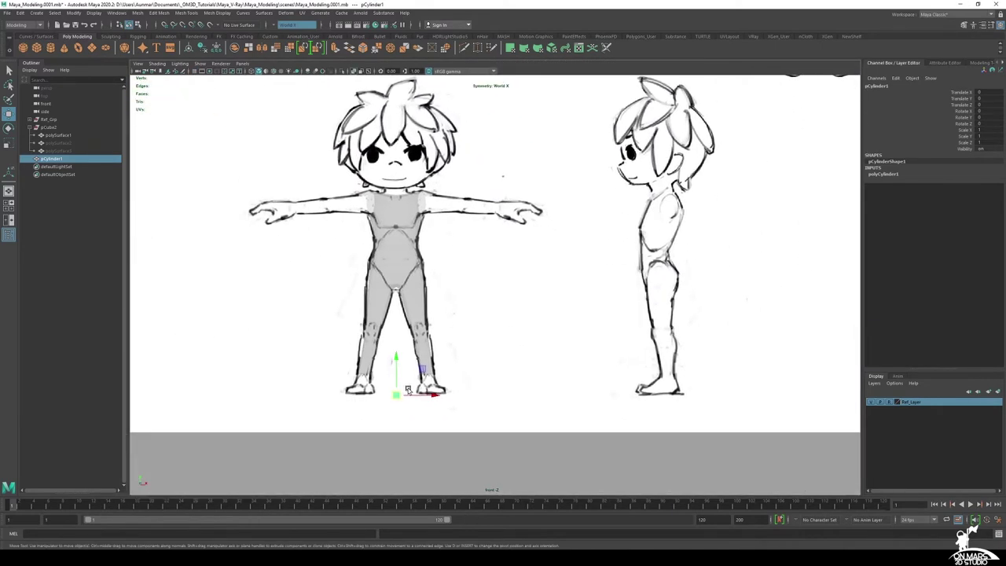
{"action": "middle_click_drag", "start_coordinate": [422, 371], "coordinate": [468, 235]}
{"action": "scroll", "coordinate": [468, 236], "scroll_direction": "up", "scroll_amount": 7}
{"action": "middle_click_drag", "start_coordinate": [356, 228], "coordinate": [458, 252], "text": "alt"}
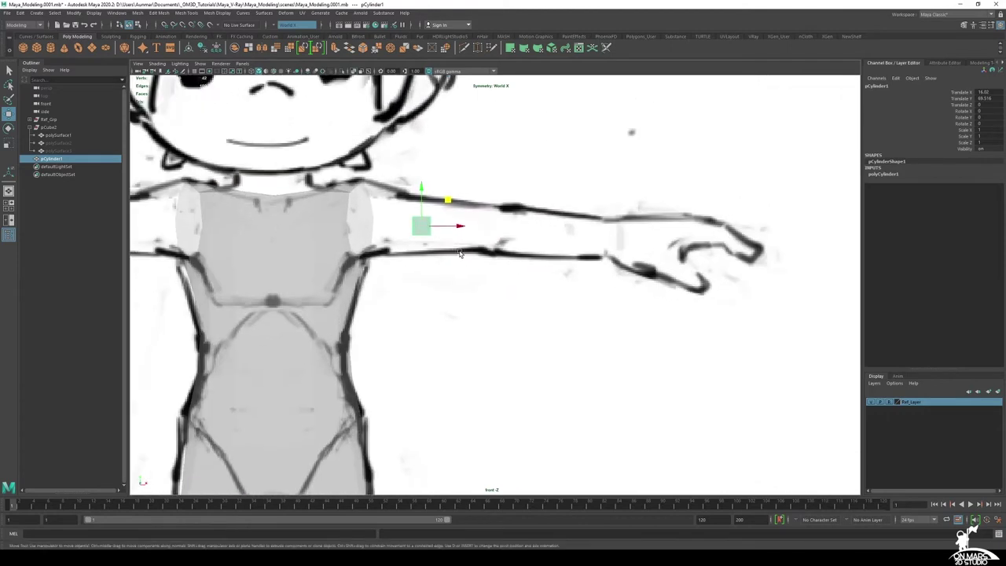
Rotate the cylinder about 90° around Z to align with the arm, and enlarge its radius to 3.2
{"action": "left_click", "coordinate": [884, 173]}
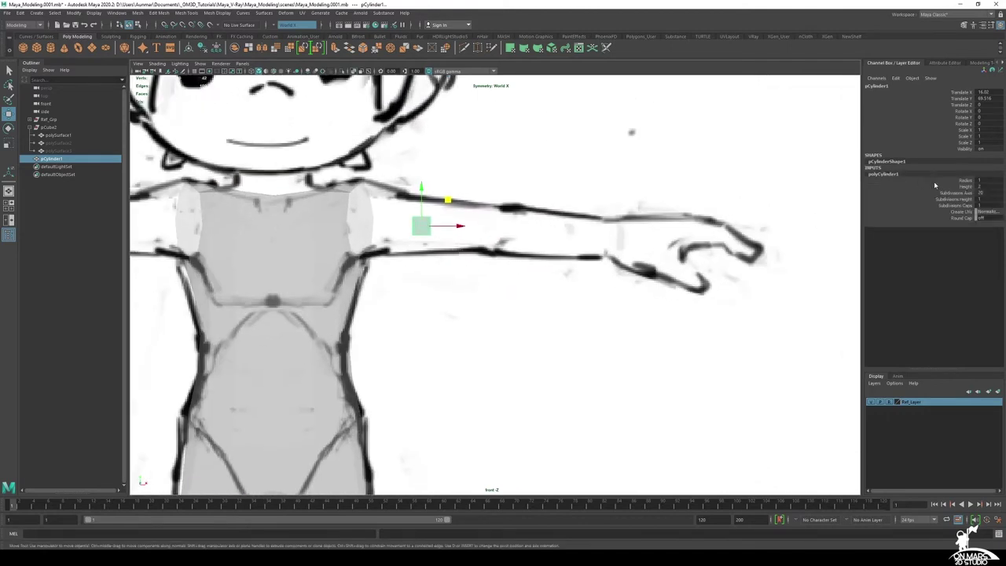
{"action": "left_click", "coordinate": [966, 180]}
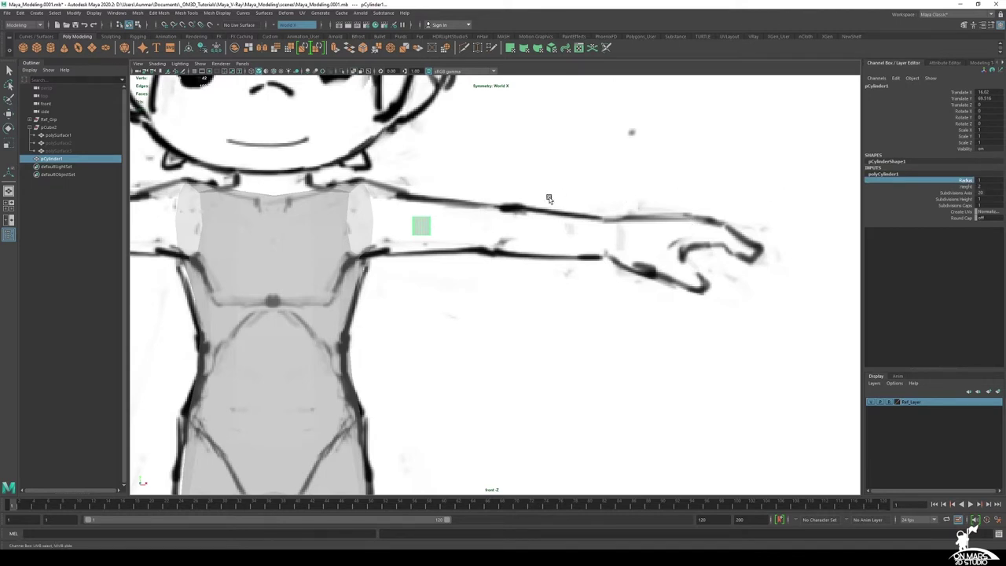
{"action": "middle_click_drag", "start_coordinate": [548, 196], "coordinate": [556, 197]}
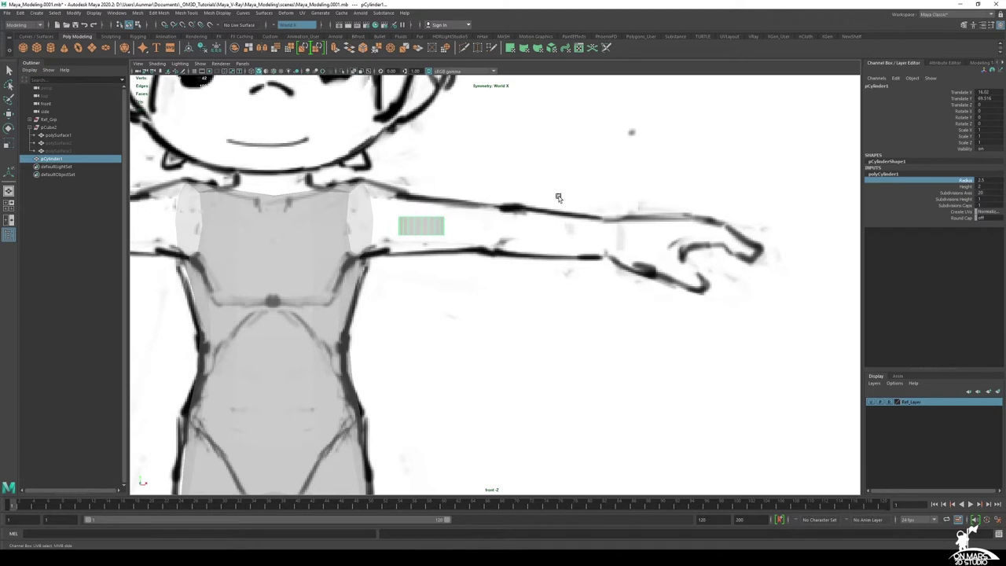
{"action": "key", "text": "e"}
{"action": "left_click_drag", "start_coordinate": [455, 218], "coordinate": [406, 169]}
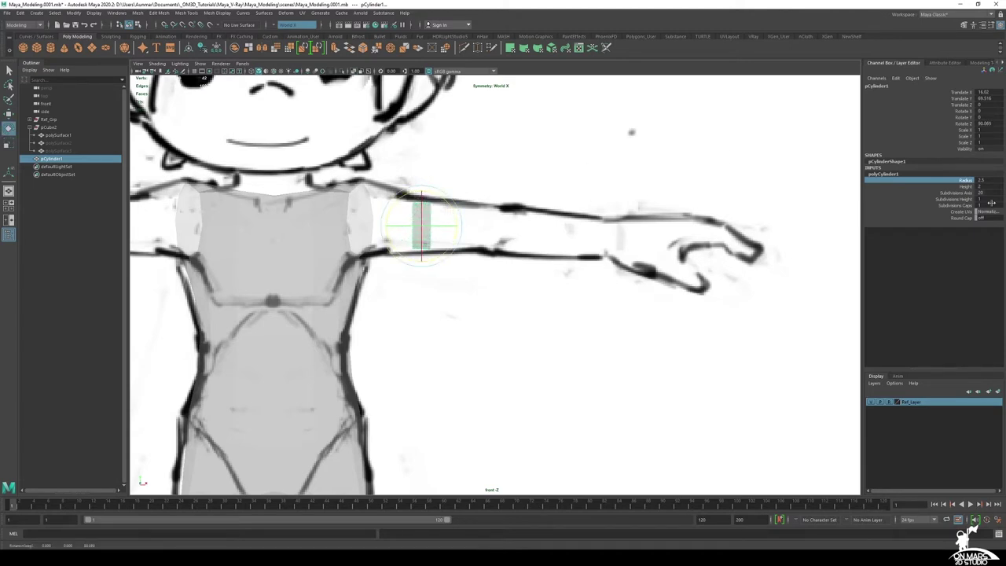
{"action": "left_click", "coordinate": [960, 181]}
{"action": "middle_click_drag", "start_coordinate": [604, 175], "coordinate": [609, 174]}
{"action": "middle_click_drag", "start_coordinate": [652, 226], "coordinate": [578, 219], "text": "alt"}
Move the cylinder in the side view to about -1.3 in Z, centring it on the torso's armhole
{"action": "key", "text": "space"}
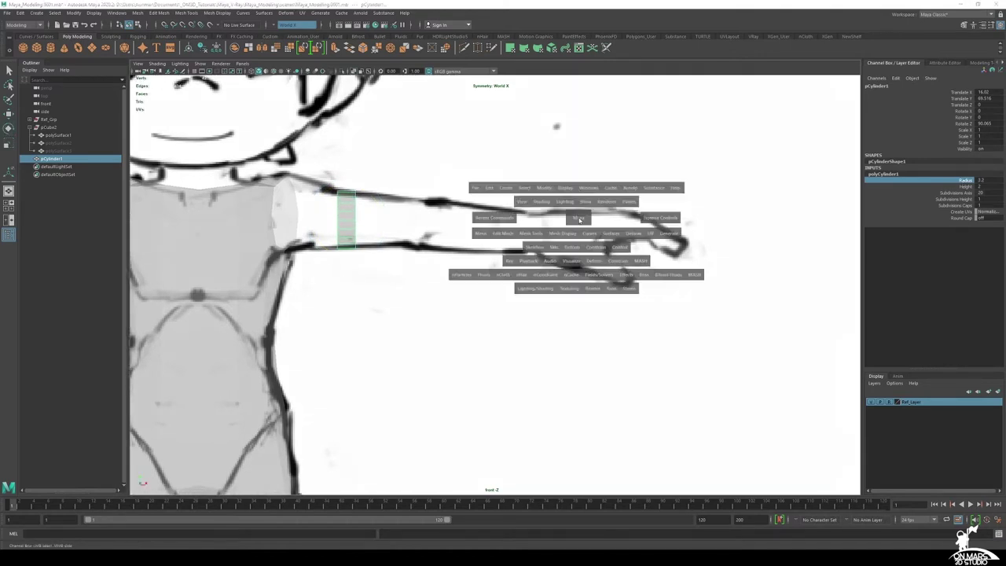
{"action": "key", "text": "space"}
{"action": "middle_click_drag", "start_coordinate": [495, 234], "coordinate": [520, 243], "text": "alt"}
{"action": "key", "text": "w"}
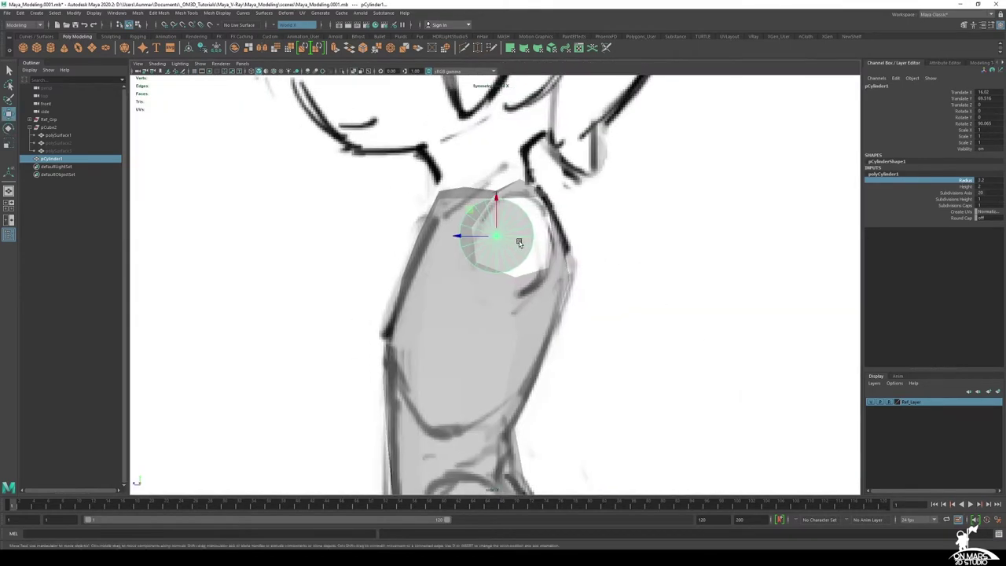
{"action": "left_click_drag", "start_coordinate": [464, 234], "coordinate": [472, 237]}
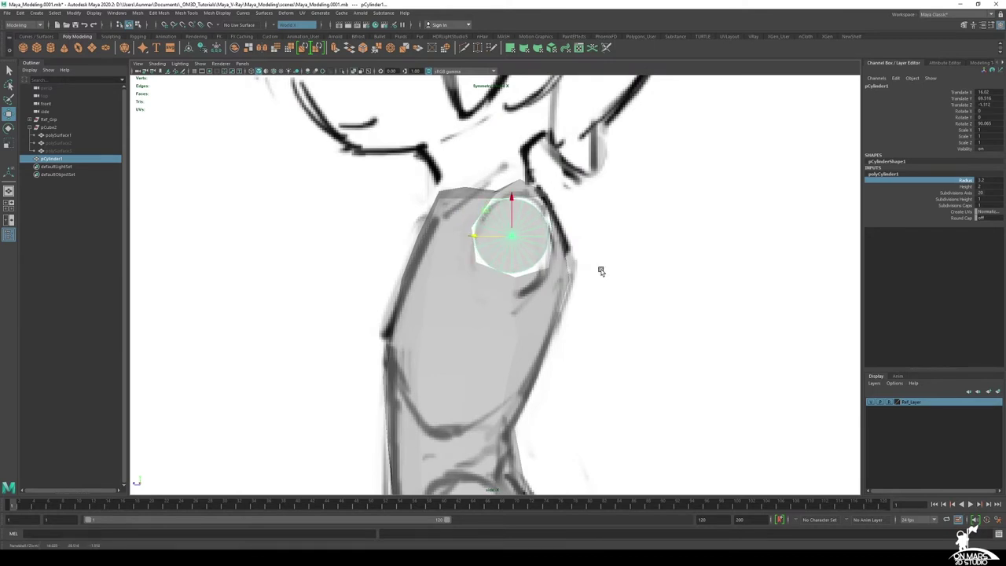
Compare the cylinder and body mesh with the front and side character drawings on the reference sheet
{"action": "scroll", "coordinate": [637, 332], "scroll_direction": "down", "scroll_amount": 5}
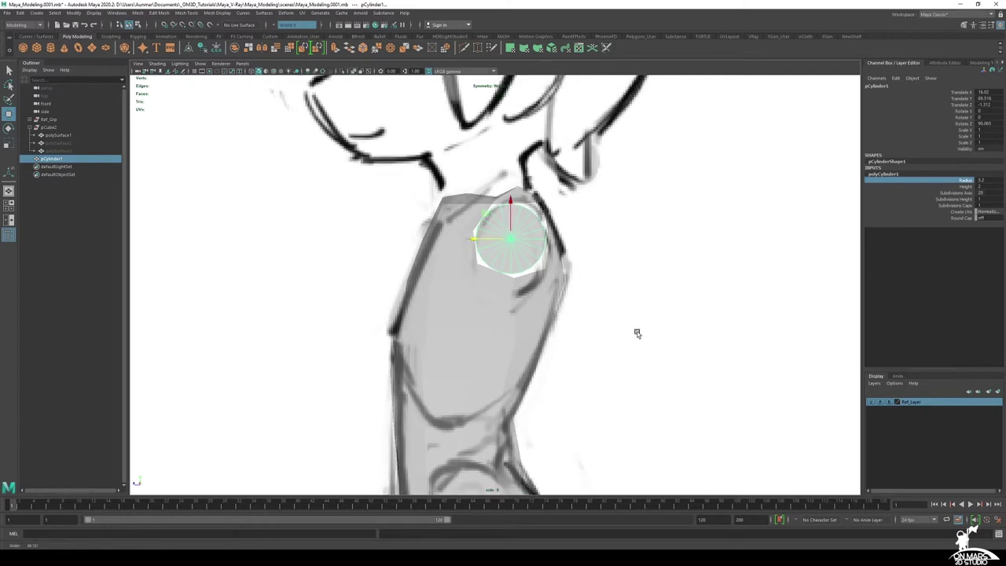
{"action": "scroll", "coordinate": [575, 276], "scroll_direction": "down", "scroll_amount": 6}
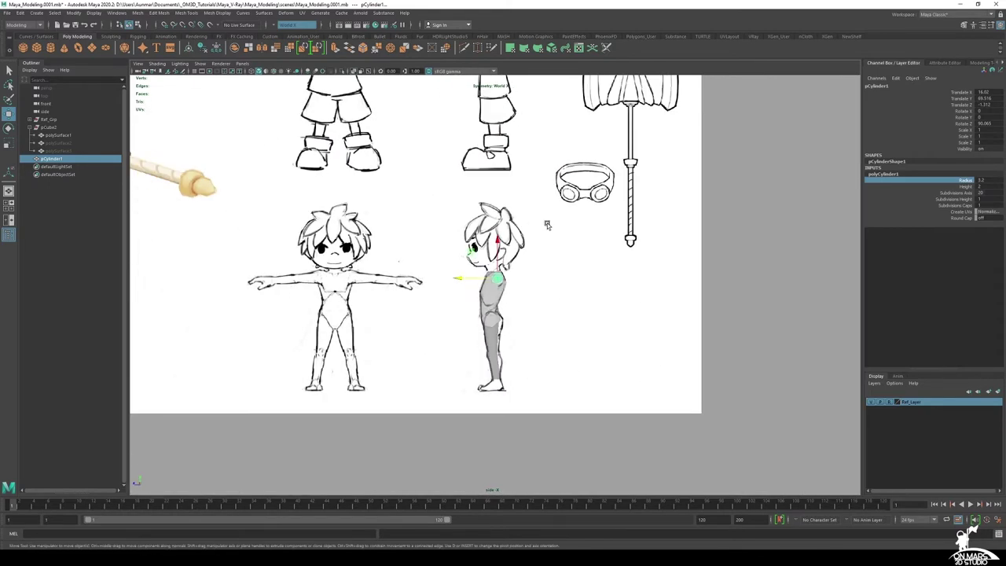
{"action": "mouse_move", "coordinate": [526, 199]}
{"action": "middle_mouse_down", "text": "alt"}
{"action": "mouse_move", "coordinate": [556, 322]}
{"action": "mouse_move", "coordinate": [540, 211]}
{"action": "middle_mouse_up", "text": "alt"}
{"action": "middle_click_drag", "start_coordinate": [429, 285], "coordinate": [450, 308], "text": "alt"}
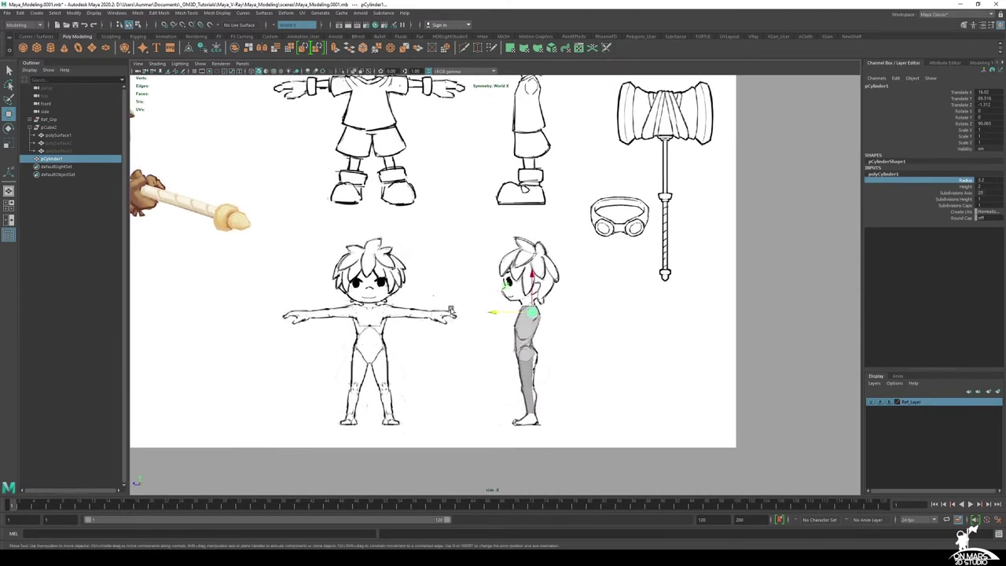
{"action": "middle_click_drag", "start_coordinate": [434, 210], "coordinate": [430, 214], "text": "alt"}
{"action": "middle_click_drag", "start_coordinate": [528, 330], "coordinate": [513, 253], "text": "alt"}
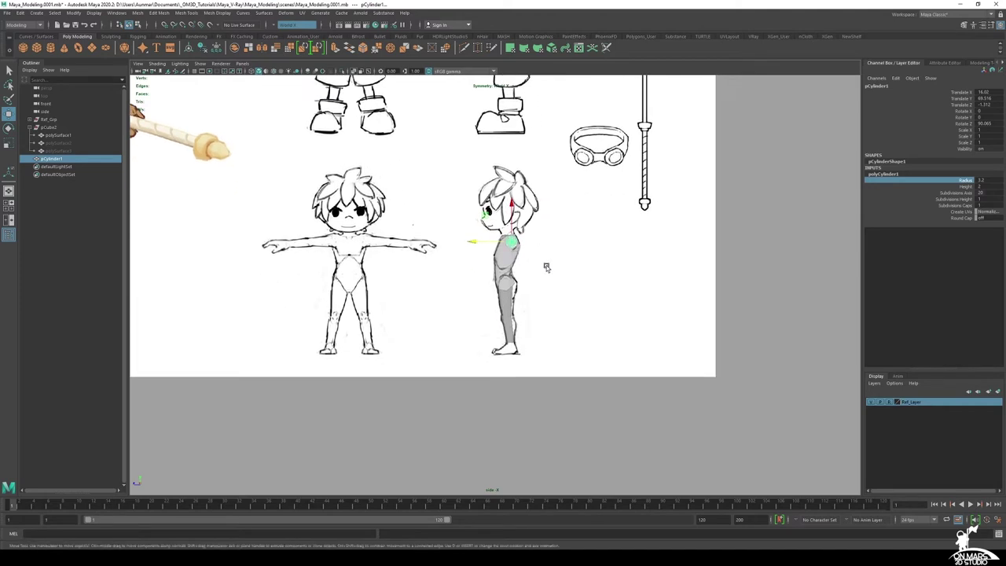
{"action": "scroll", "coordinate": [545, 267], "scroll_direction": "up", "scroll_amount": 5}
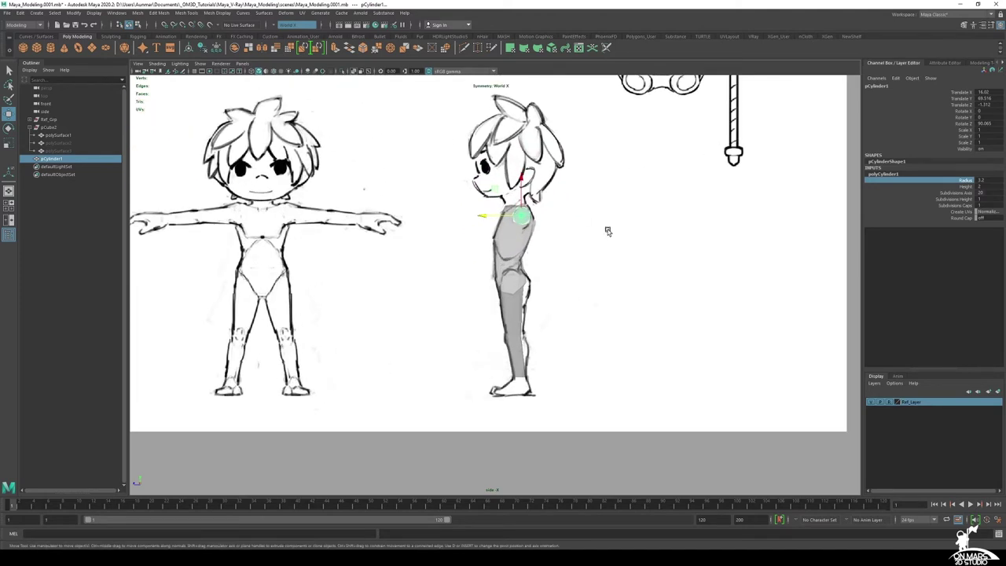
{"action": "scroll", "coordinate": [606, 228], "scroll_direction": "up", "scroll_amount": 3}
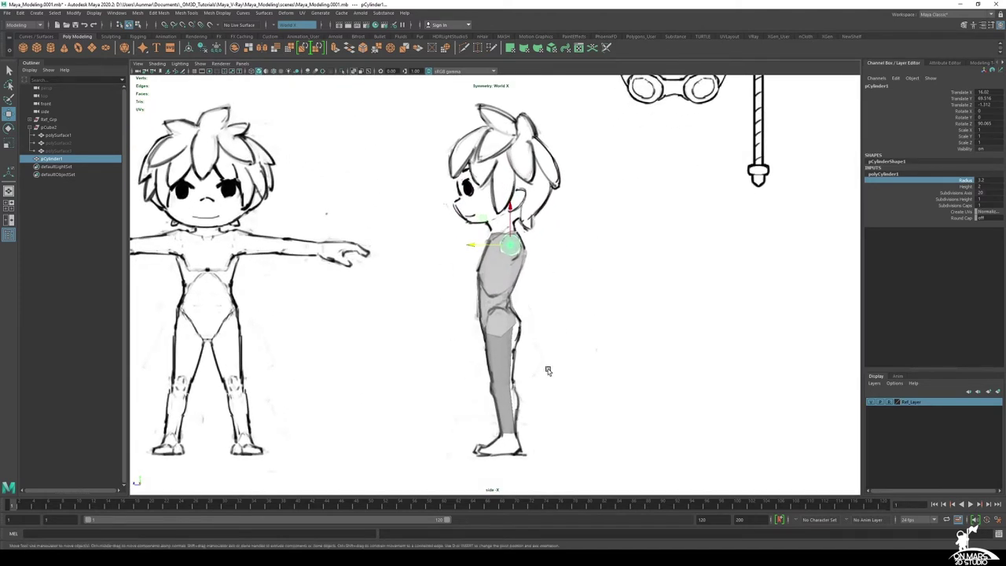
{"action": "scroll", "coordinate": [529, 284], "scroll_direction": "up", "scroll_amount": 5}
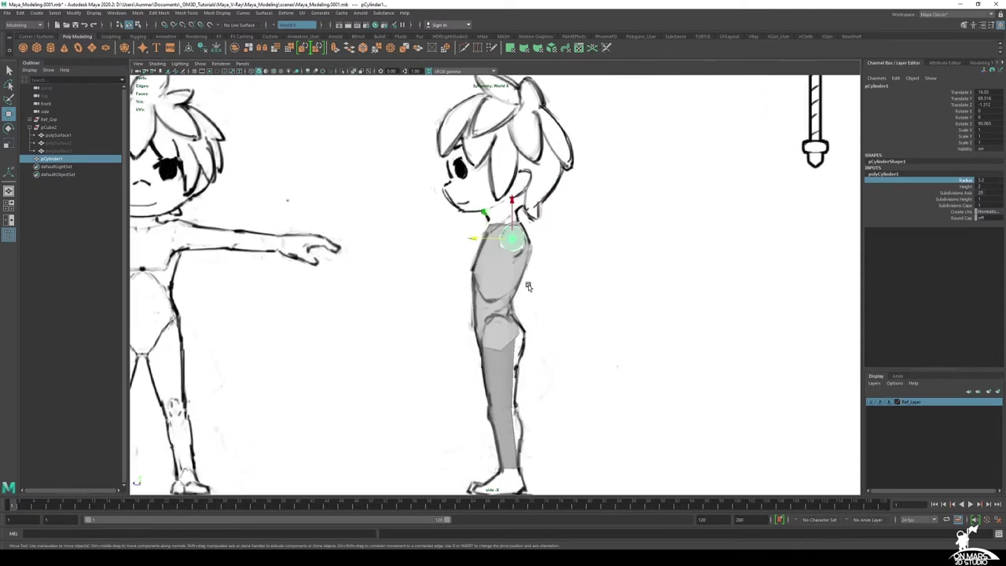
Lengthen the cylinder along the upper arm by setting its height to 7.8, and check it in the perspective view
{"action": "key", "text": "space"}
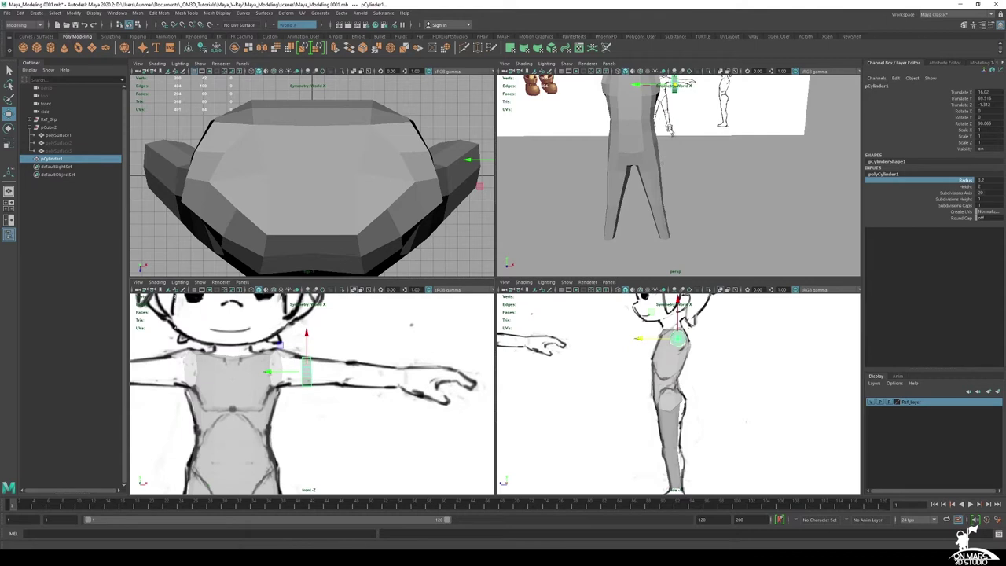
{"action": "middle_click_drag", "start_coordinate": [670, 130], "coordinate": [676, 209], "text": "alt"}
{"action": "mouse_move", "coordinate": [676, 209]}
{"action": "left_mouse_down", "text": "alt"}
{"action": "mouse_move", "coordinate": [696, 229]}
{"action": "mouse_move", "coordinate": [696, 202]}
{"action": "mouse_move", "coordinate": [672, 198]}
{"action": "left_mouse_up", "text": "alt"}
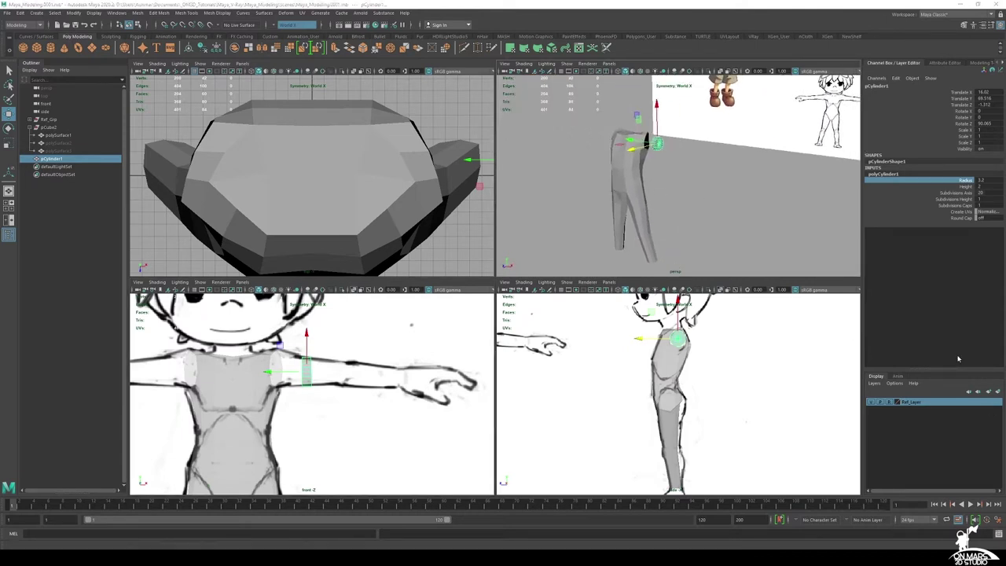
{"action": "left_click", "coordinate": [966, 187]}
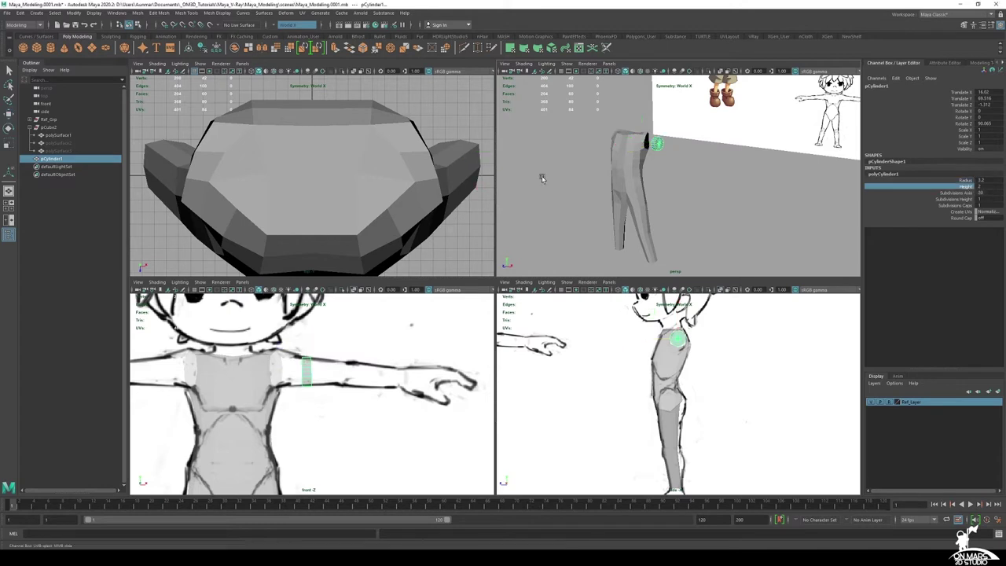
{"action": "middle_click_drag", "start_coordinate": [347, 369], "coordinate": [370, 370]}
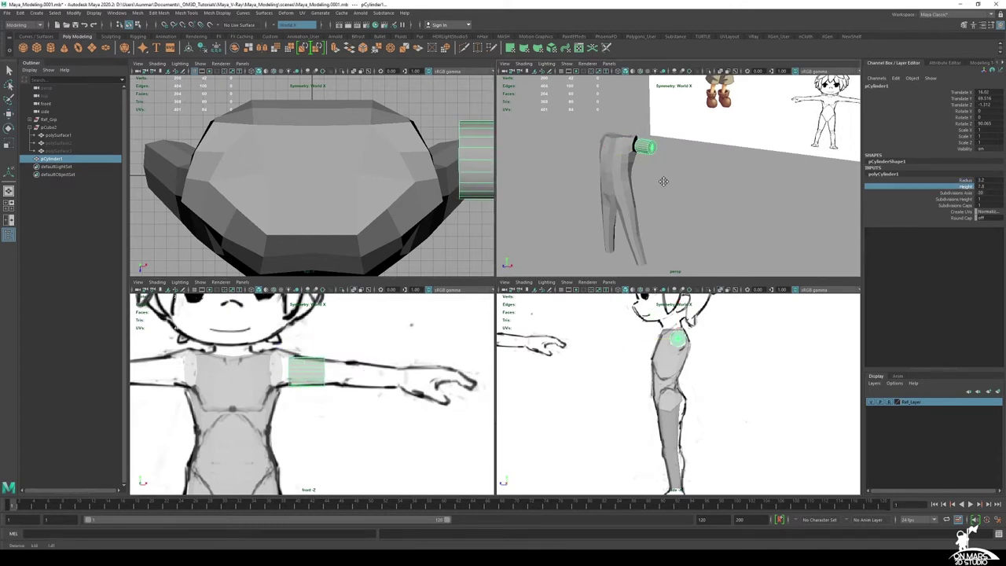
{"action": "key", "text": "space"}
{"action": "left_click_drag", "start_coordinate": [562, 185], "coordinate": [527, 205], "text": "alt"}
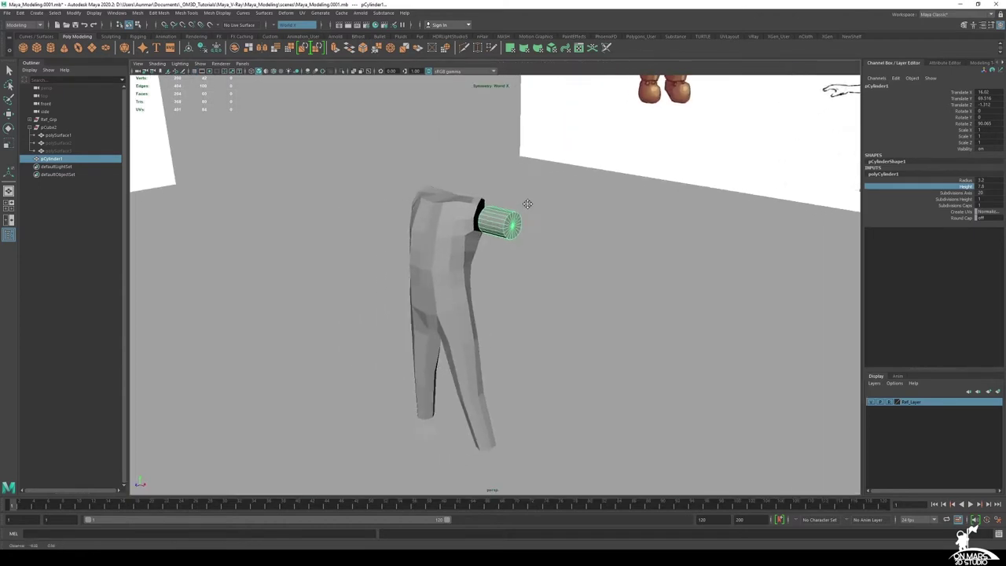
{"action": "middle_click_drag", "start_coordinate": [527, 204], "coordinate": [538, 193], "text": "alt"}
{"action": "key", "text": "q"}
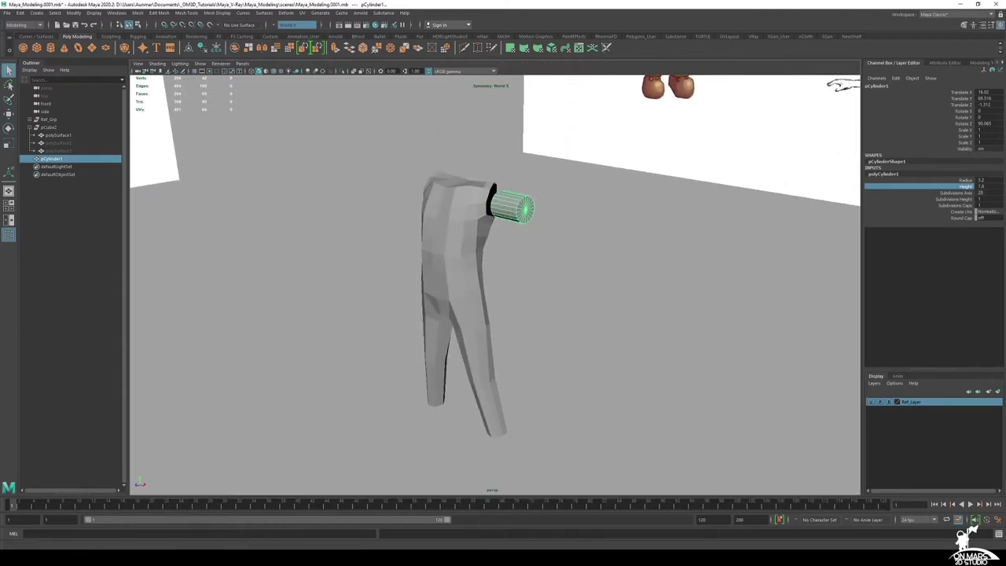
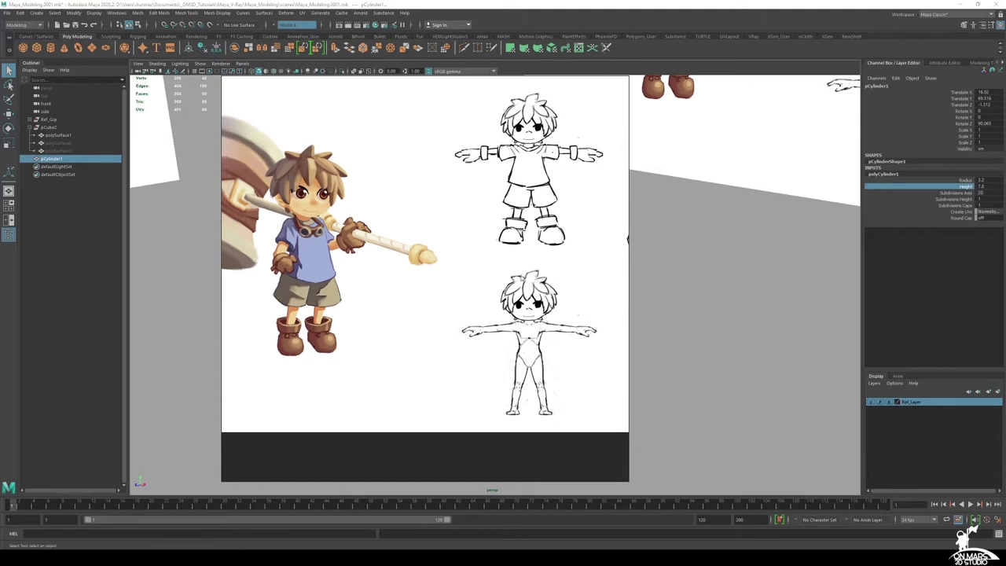
Study the arm cross-sections and semipronated arm block-out on the anatomy reference pages, comparing them with the cylinder at the shoulder
{"action": "middle_click_drag", "start_coordinate": [513, 281], "coordinate": [484, 279]}
{"action": "middle_click_drag", "start_coordinate": [567, 277], "coordinate": [527, 274]}
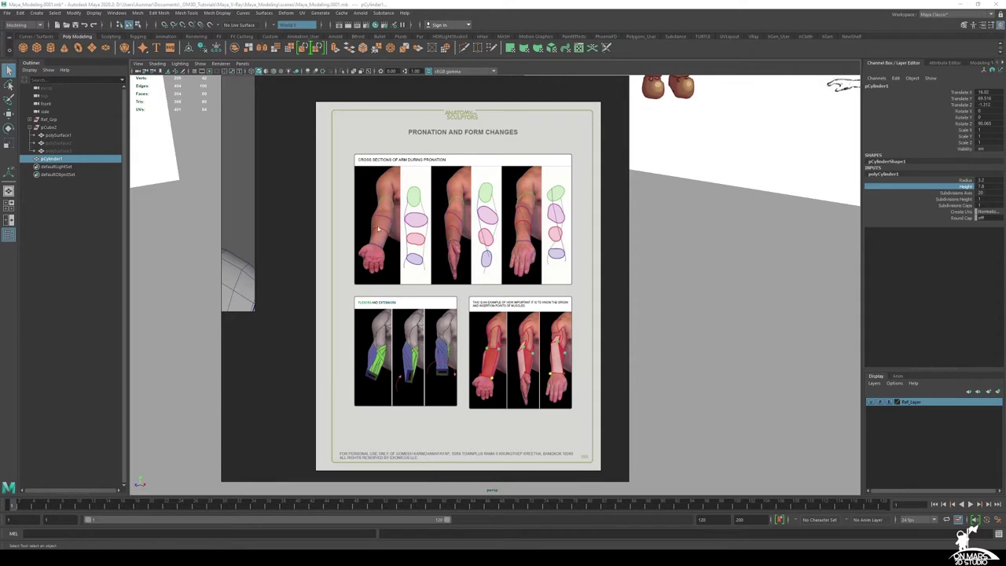
{"action": "scroll", "coordinate": [479, 353], "scroll_direction": "down", "scroll_amount": 5}
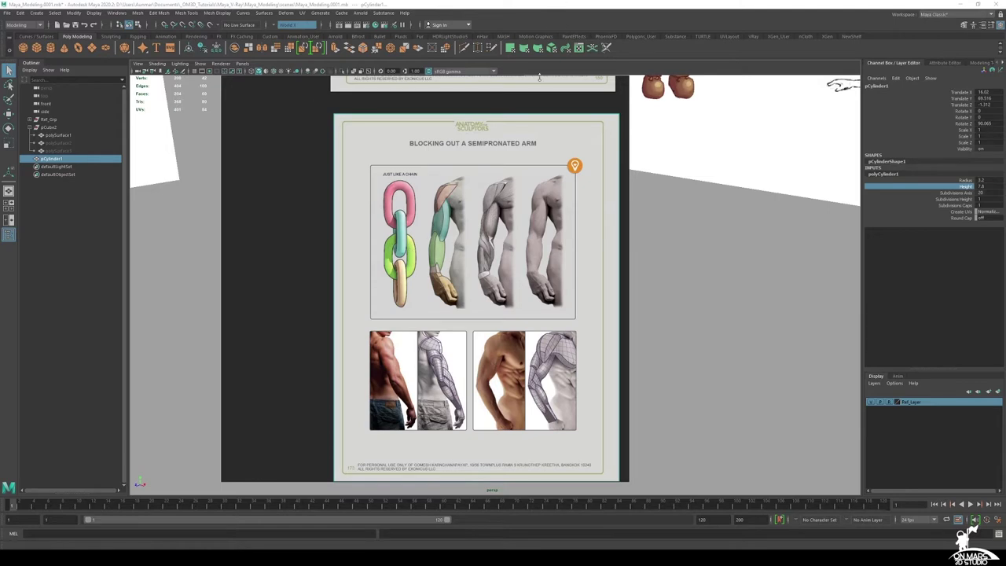
{"action": "left_click", "coordinate": [644, 21]}
{"action": "middle_click_drag", "start_coordinate": [637, 240], "coordinate": [542, 267], "text": "alt"}
{"action": "right_click_drag", "start_coordinate": [542, 267], "coordinate": [510, 279], "text": "alt"}
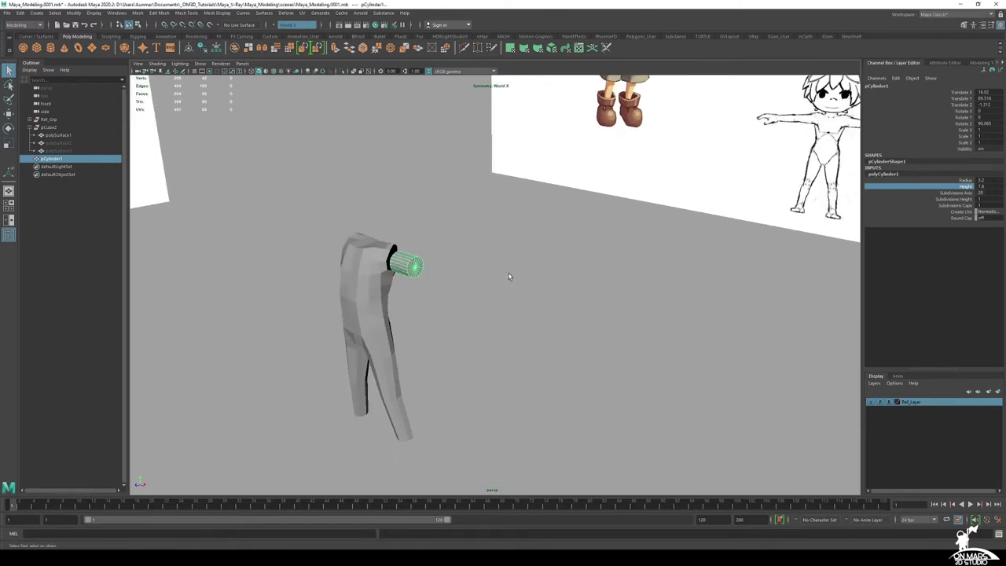
{"action": "left_click_drag", "start_coordinate": [510, 278], "coordinate": [548, 244], "text": "alt"}
{"action": "middle_click_drag", "start_coordinate": [437, 251], "coordinate": [538, 224], "text": "alt"}
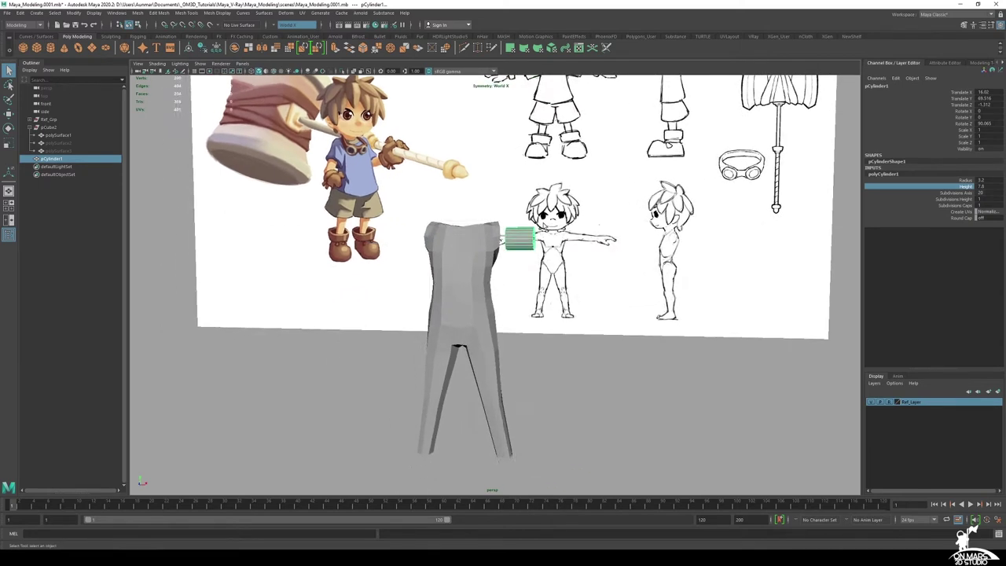
{"action": "left_click_drag", "start_coordinate": [539, 224], "coordinate": [505, 247], "text": "alt"}
{"action": "middle_click_drag", "start_coordinate": [504, 246], "coordinate": [512, 245], "text": "alt"}
{"action": "right_click_drag", "start_coordinate": [513, 246], "coordinate": [554, 210], "text": "alt"}
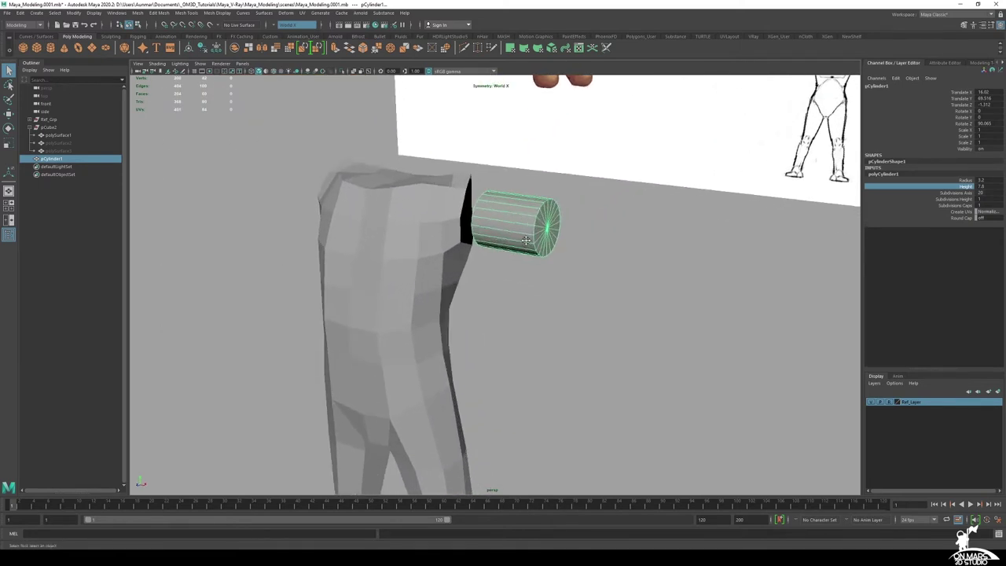
{"action": "middle_click_drag", "start_coordinate": [553, 210], "coordinate": [564, 252], "text": "alt"}
{"action": "left_click_drag", "start_coordinate": [564, 253], "coordinate": [546, 256], "text": "alt"}
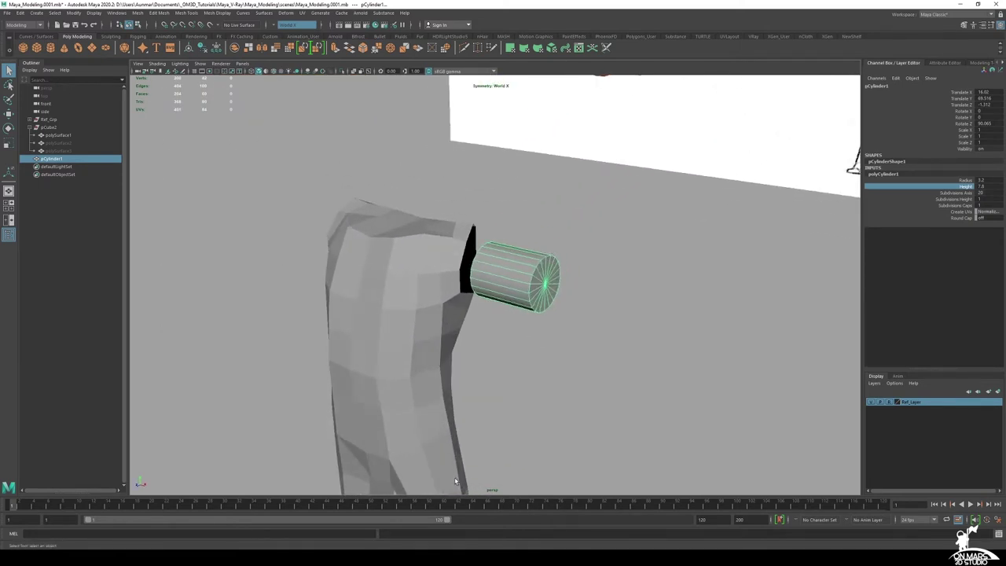
{"action": "left_click", "coordinate": [452, 557]}
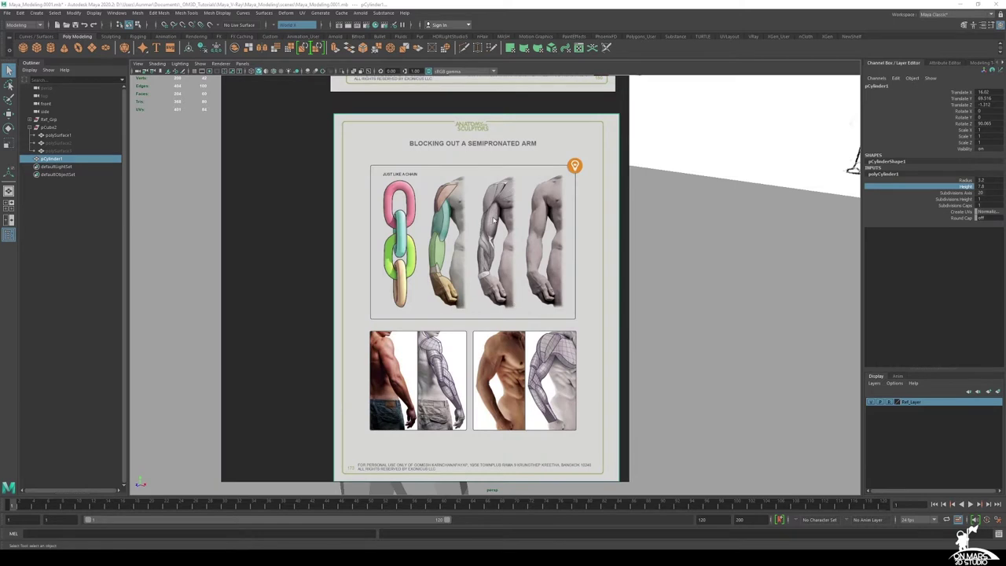
{"action": "scroll", "coordinate": [450, 235], "scroll_direction": "up", "scroll_amount": 5}
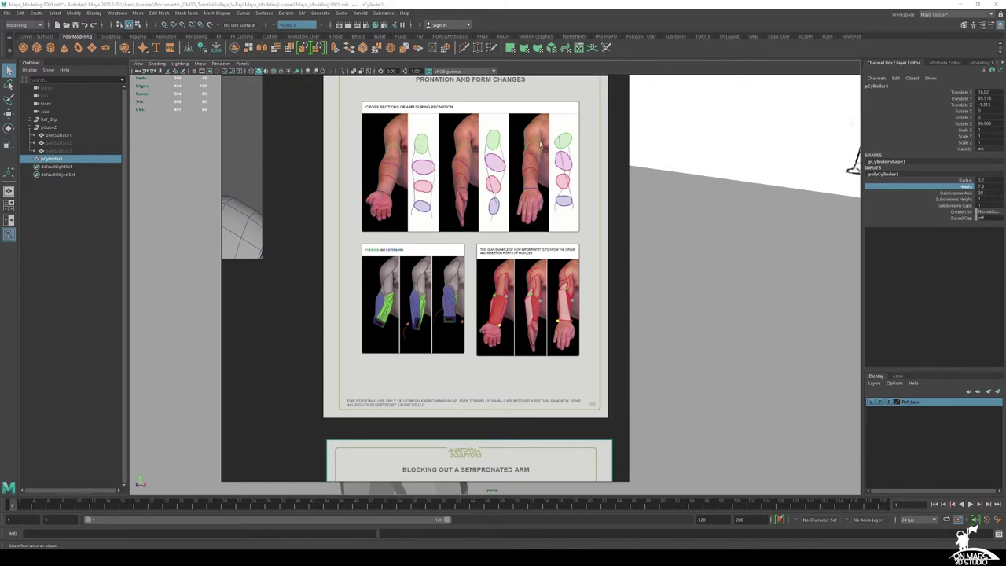
{"action": "middle_click_drag", "start_coordinate": [482, 405], "coordinate": [479, 229]}
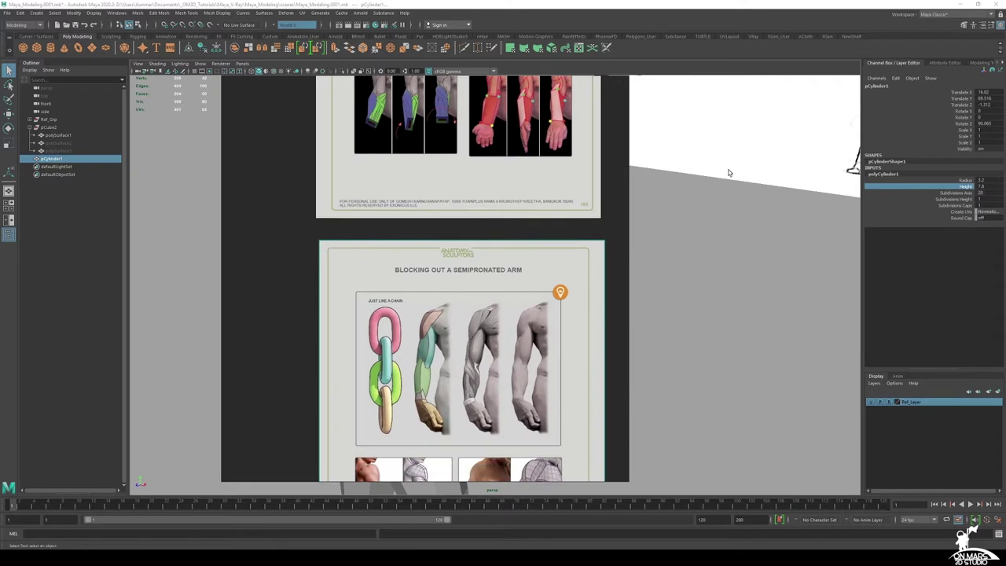
{"action": "left_click", "coordinate": [704, 171]}
{"action": "left_click_drag", "start_coordinate": [665, 262], "coordinate": [510, 269], "text": "alt"}
{"action": "middle_click_drag", "start_coordinate": [511, 269], "coordinate": [605, 281], "text": "alt"}
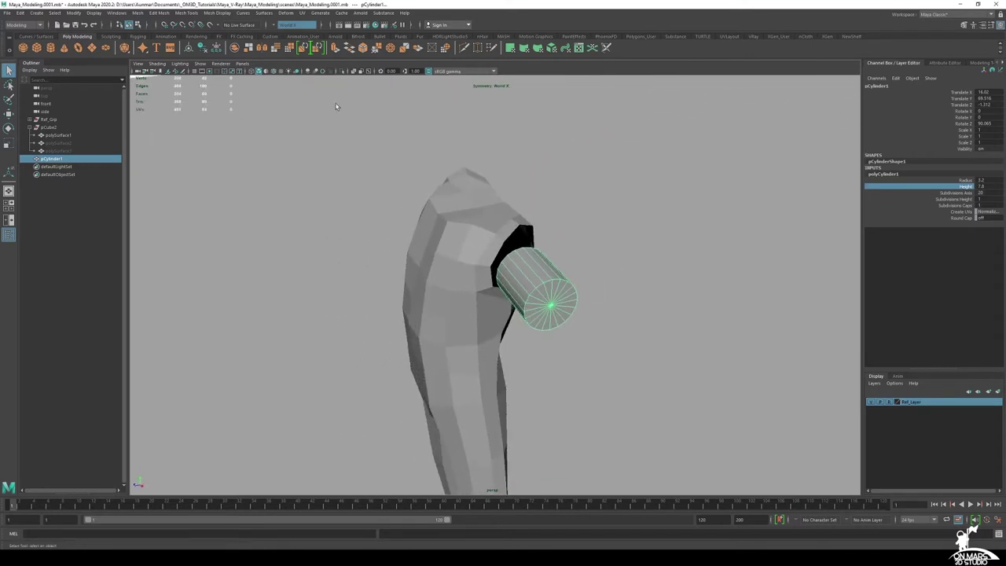
{"action": "middle_click_drag", "start_coordinate": [340, 133], "coordinate": [376, 160], "text": "alt"}
{"action": "middle_click_drag", "start_coordinate": [228, 162], "coordinate": [258, 186], "text": "alt"}
{"action": "middle_click_drag", "start_coordinate": [220, 124], "coordinate": [242, 146], "text": "alt"}
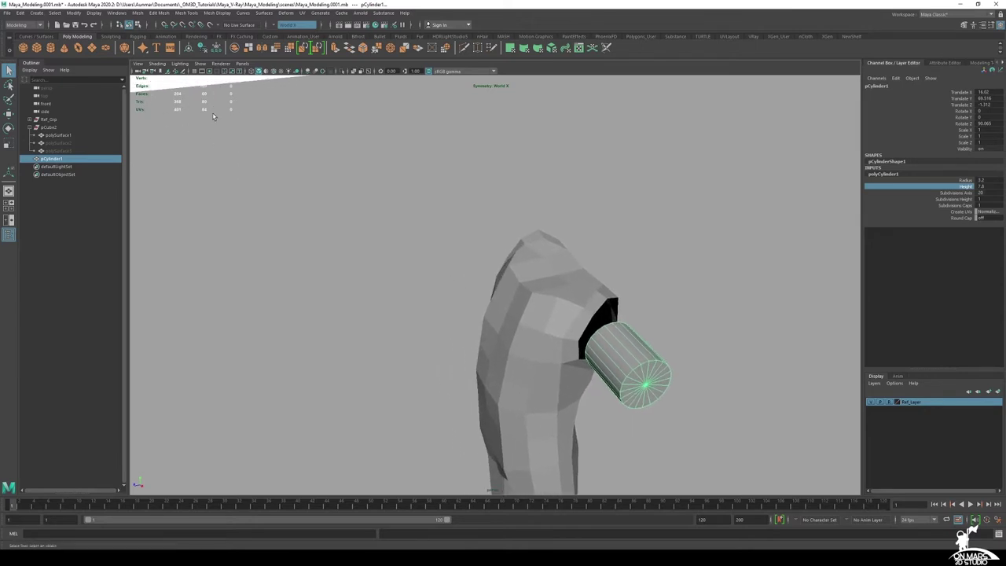
{"action": "left_click_drag", "start_coordinate": [215, 117], "coordinate": [241, 104], "text": "alt"}
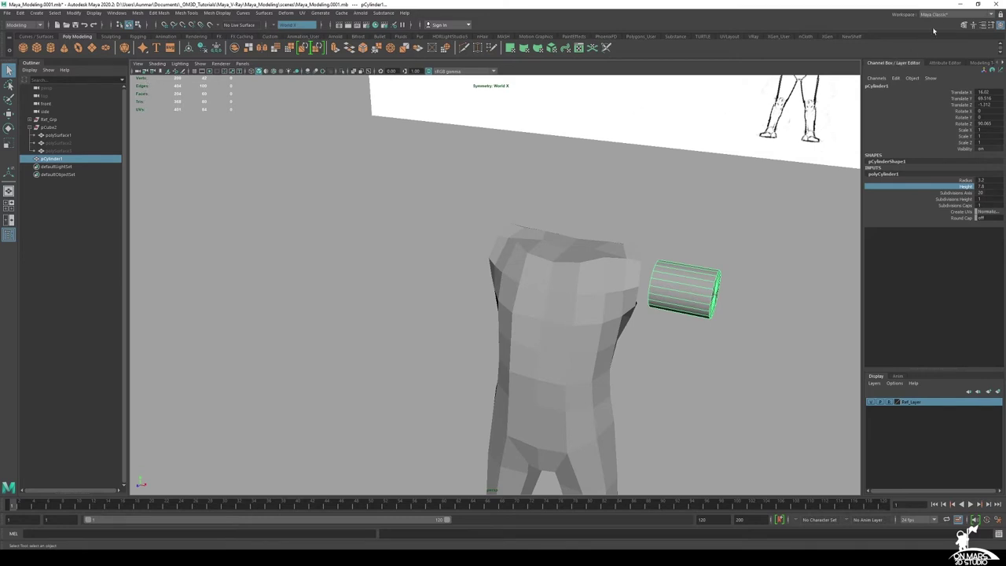
{"action": "left_click", "coordinate": [963, 27]}
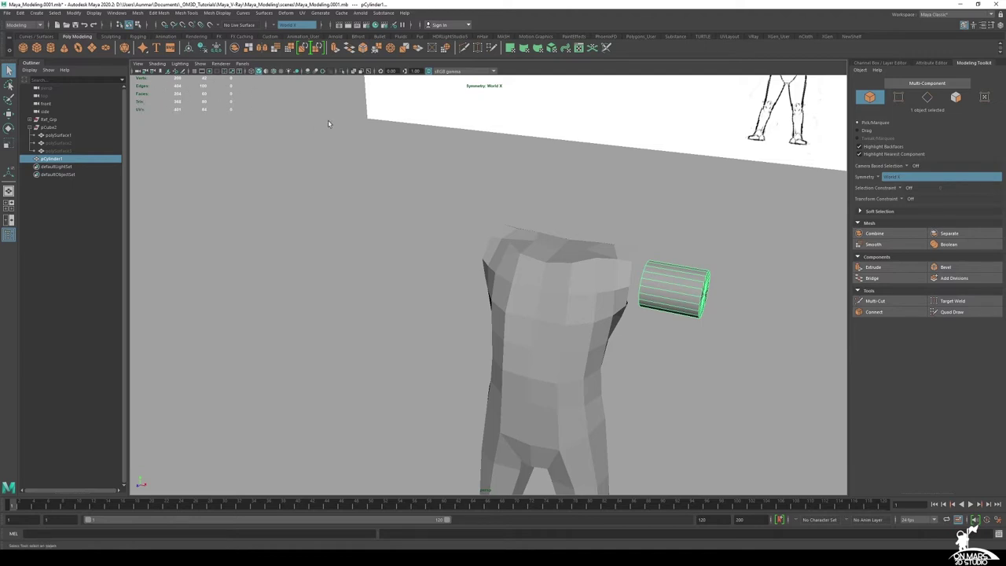
{"action": "scroll", "coordinate": [694, 287], "scroll_direction": "up", "scroll_amount": 1}
{"action": "middle_click_drag", "start_coordinate": [693, 287], "coordinate": [603, 239], "text": "alt"}
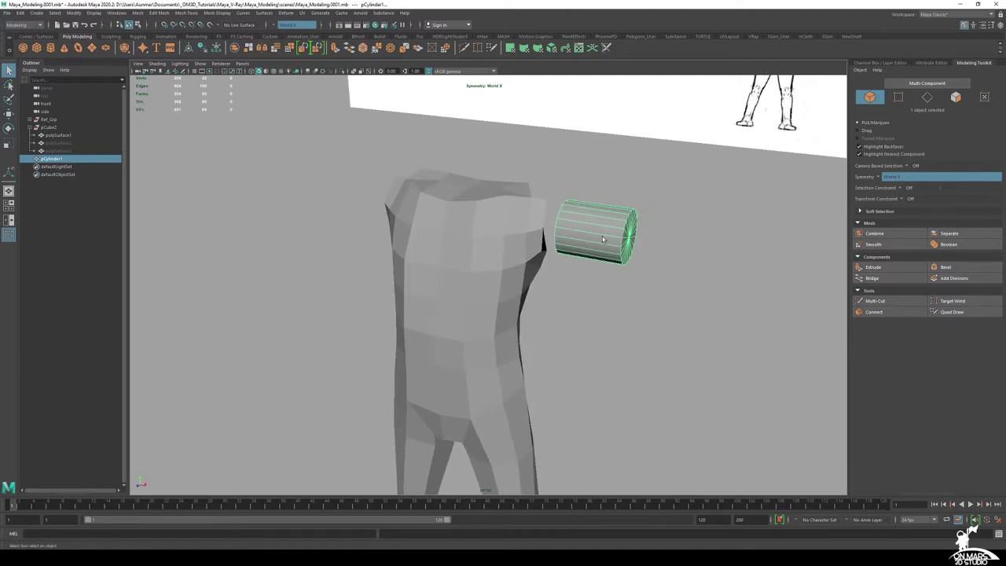
{"action": "left_click", "coordinate": [881, 62]}
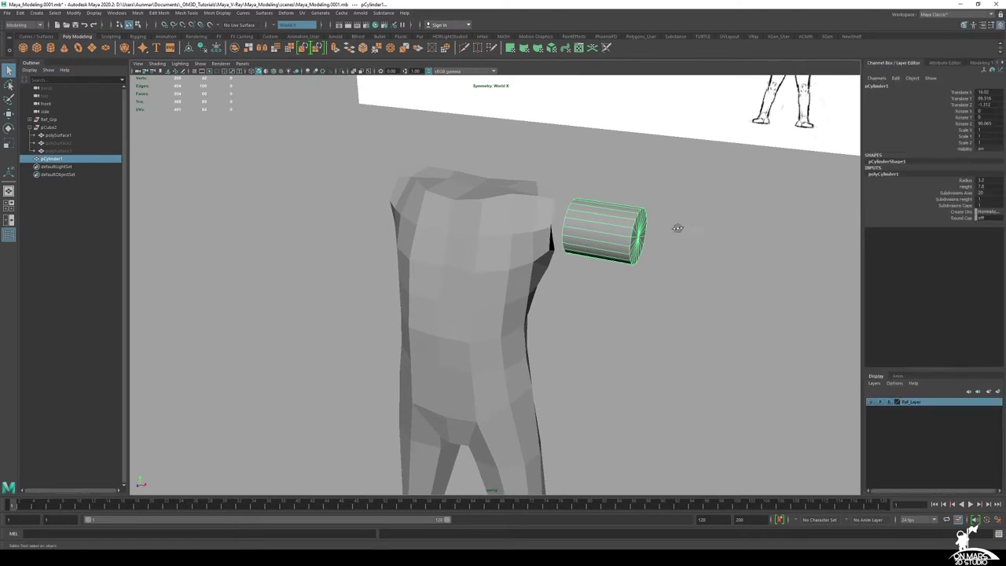
Select the border edge loop around the torso's armhole to check how many edges it has
{"action": "left_click_drag", "start_coordinate": [678, 224], "coordinate": [515, 216], "text": "alt"}
{"action": "right_click_drag", "start_coordinate": [515, 216], "coordinate": [547, 208], "text": "alt"}
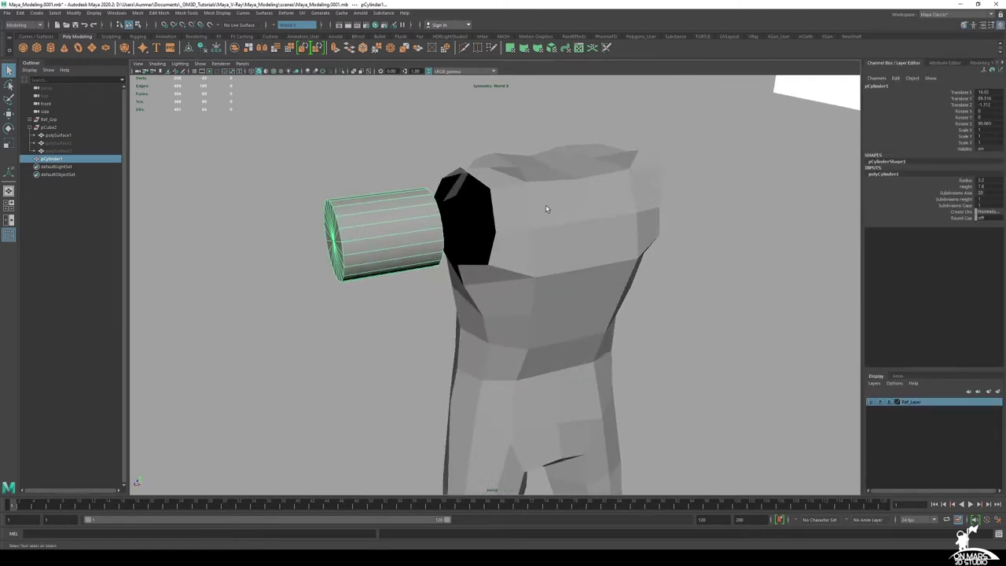
{"action": "left_click", "coordinate": [547, 208]}
{"action": "left_click_drag", "start_coordinate": [509, 263], "coordinate": [529, 234], "text": "alt"}
{"action": "right_click", "coordinate": [531, 221]}
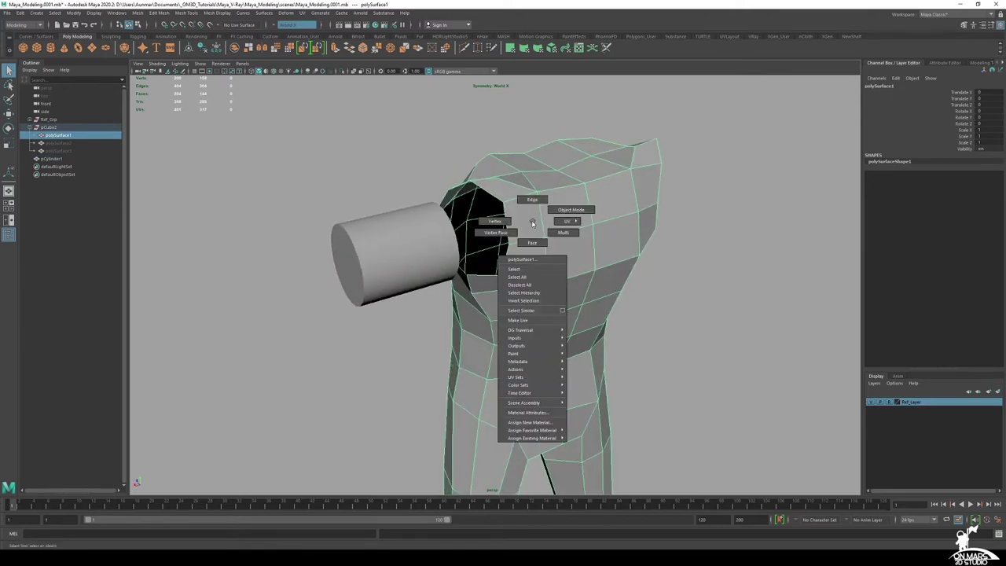
{"action": "right_click_drag", "start_coordinate": [532, 222], "coordinate": [531, 208]}
{"action": "left_click", "coordinate": [532, 199]}
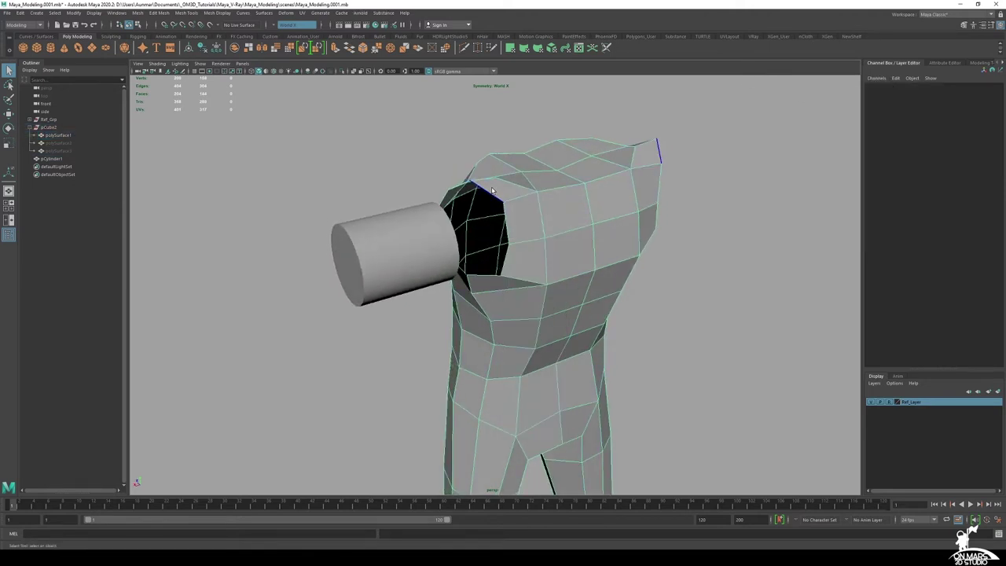
{"action": "left_click", "coordinate": [492, 190]}
Inspect the selected border edges on both armholes against the on-screen edge count
{"action": "left_click_drag", "start_coordinate": [477, 218], "coordinate": [567, 186], "text": "alt"}
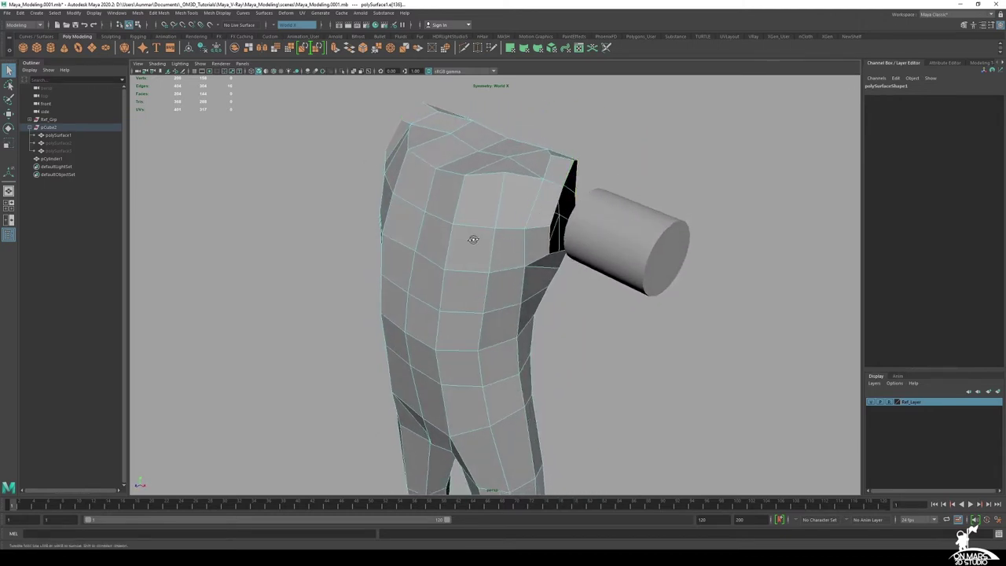
{"action": "left_click_drag", "start_coordinate": [474, 238], "coordinate": [548, 234], "text": "alt"}
{"action": "left_click_drag", "start_coordinate": [304, 202], "coordinate": [336, 204], "text": "alt"}
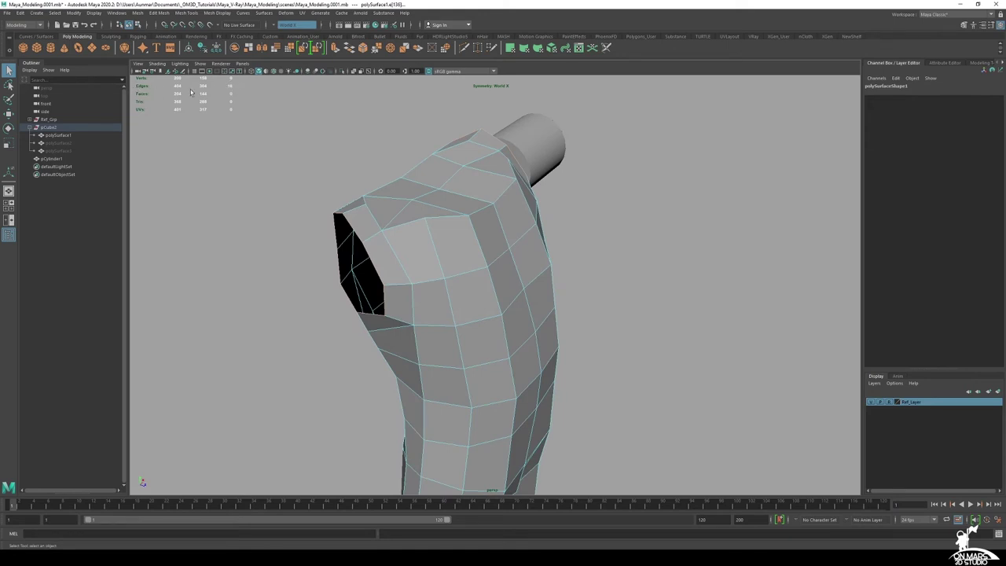
{"action": "left_click_drag", "start_coordinate": [464, 223], "coordinate": [455, 161], "text": "alt"}
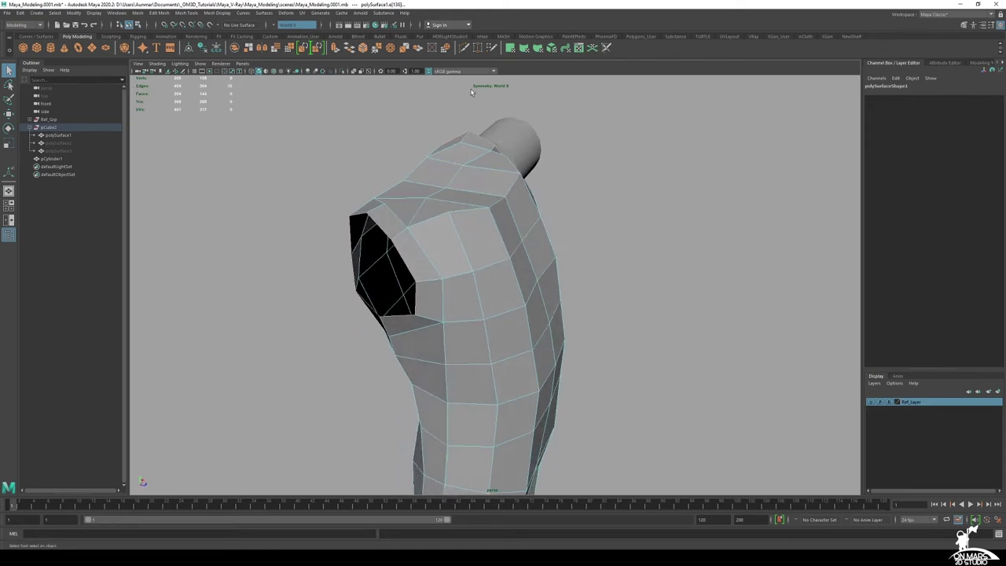
{"action": "left_click_drag", "start_coordinate": [417, 236], "coordinate": [448, 255], "text": "alt"}
{"action": "left_click_drag", "start_coordinate": [322, 174], "coordinate": [343, 200], "text": "alt"}
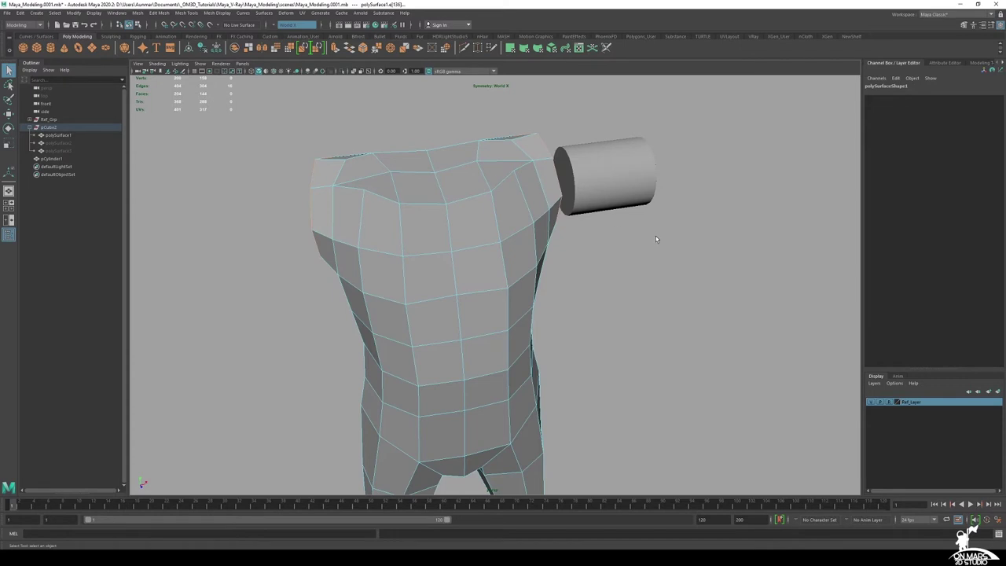
{"action": "left_click_drag", "start_coordinate": [706, 267], "coordinate": [586, 221], "text": "alt"}
Set the arm cylinder's axis subdivisions to 16
{"action": "left_click", "coordinate": [586, 222]}
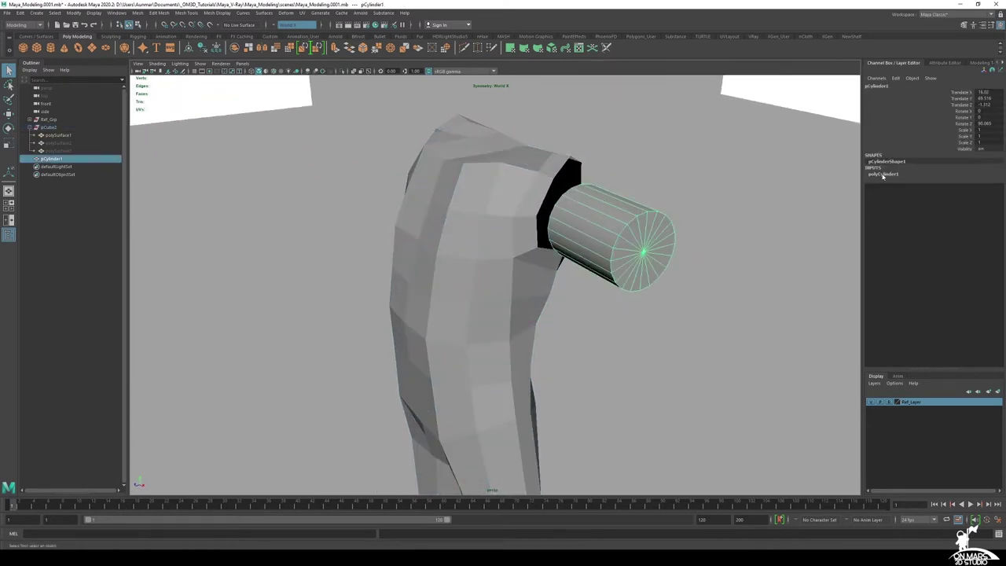
{"action": "left_click_drag", "start_coordinate": [518, 257], "coordinate": [645, 229], "text": "alt"}
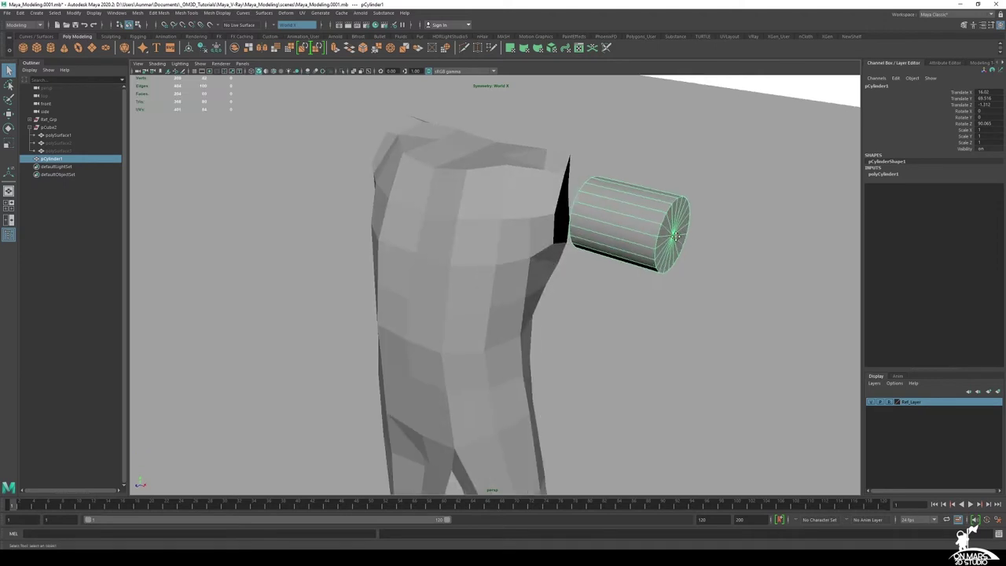
{"action": "middle_click_drag", "start_coordinate": [648, 234], "coordinate": [623, 244], "text": "alt"}
{"action": "left_click", "coordinate": [886, 174]}
{"action": "double_click", "coordinate": [982, 193]}
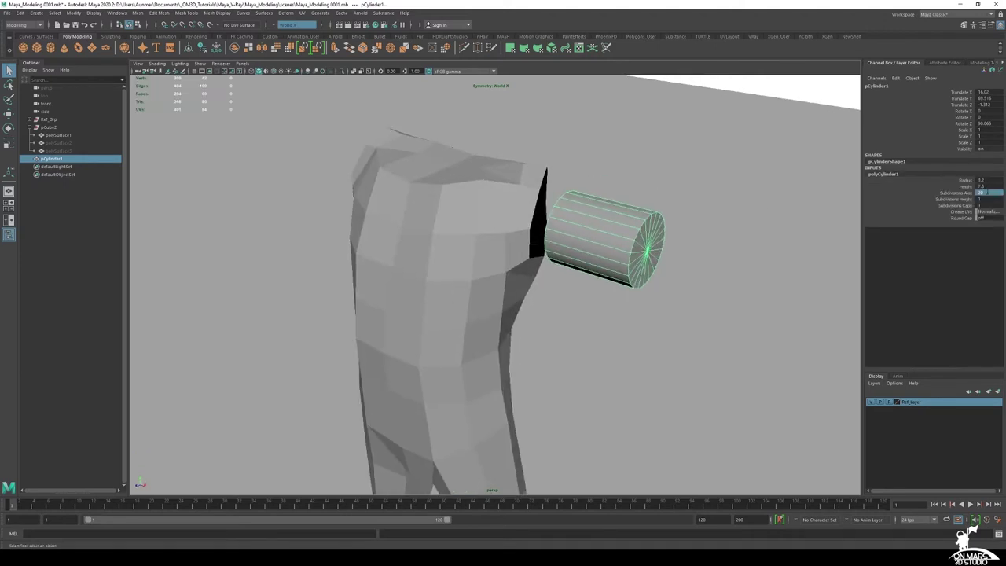
{"action": "key", "text": "Return"}
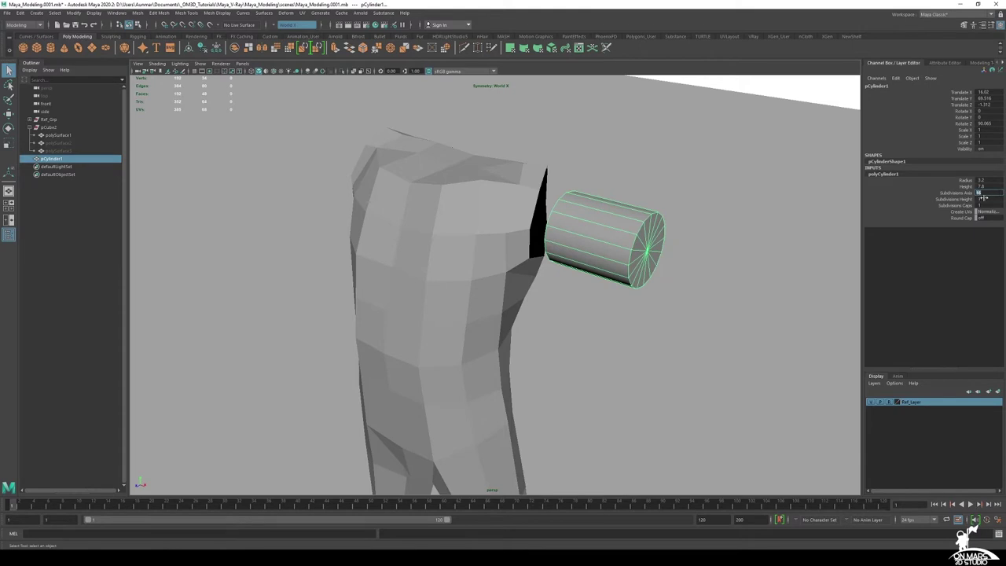
Reselect the armhole's border edges and compare their number with the divisions around the cylinder
{"action": "left_click_drag", "start_coordinate": [610, 237], "coordinate": [502, 225], "text": "alt"}
{"action": "left_click", "coordinate": [578, 246]}
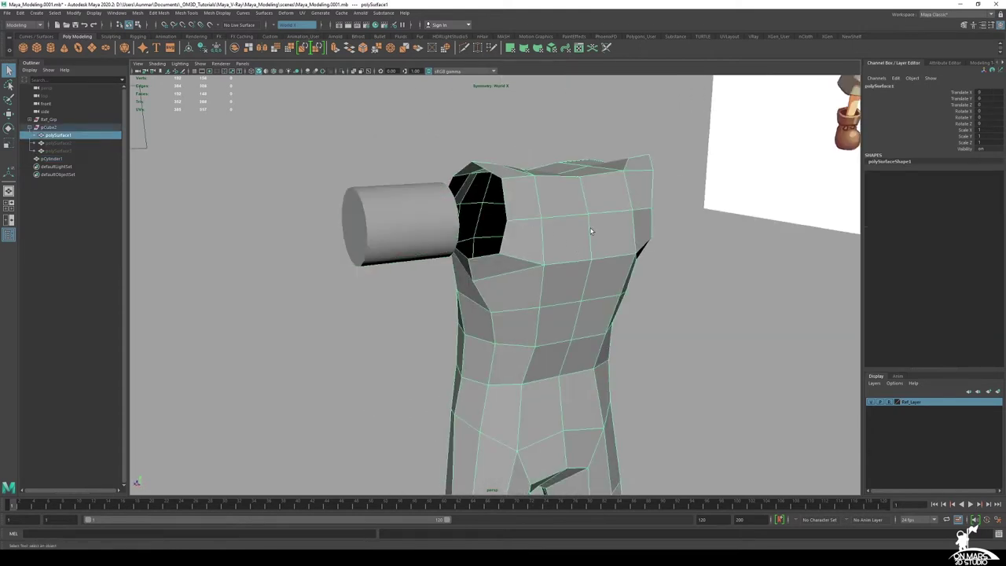
{"action": "left_click", "coordinate": [403, 234]}
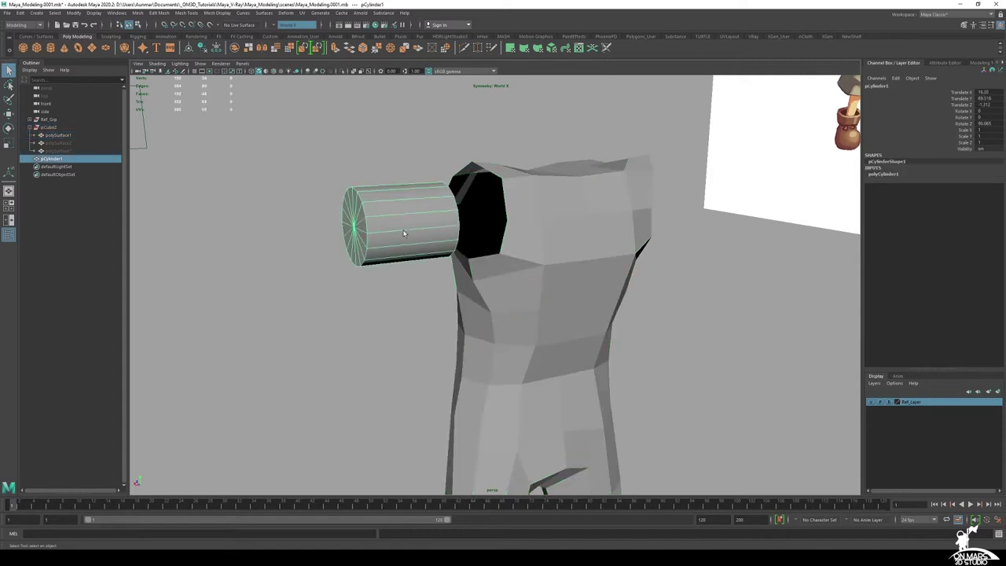
{"action": "left_click_drag", "start_coordinate": [473, 249], "coordinate": [405, 255], "text": "alt"}
{"action": "left_click_drag", "start_coordinate": [444, 224], "coordinate": [472, 217], "text": "alt"}
{"action": "right_click", "coordinate": [508, 202]}
{"action": "right_click_drag", "start_coordinate": [508, 202], "coordinate": [508, 179]}
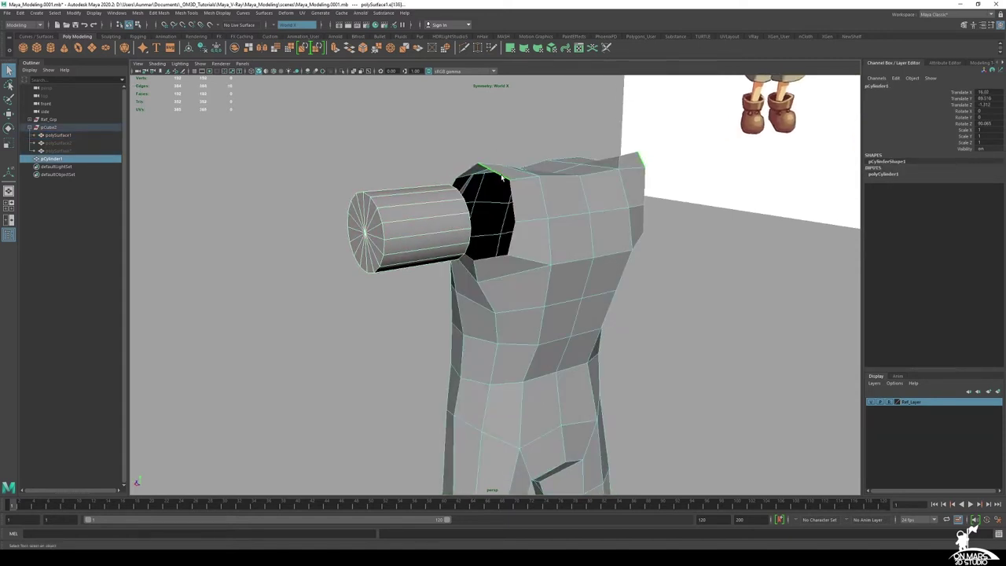
{"action": "left_click_drag", "start_coordinate": [542, 205], "coordinate": [514, 210], "text": "alt"}
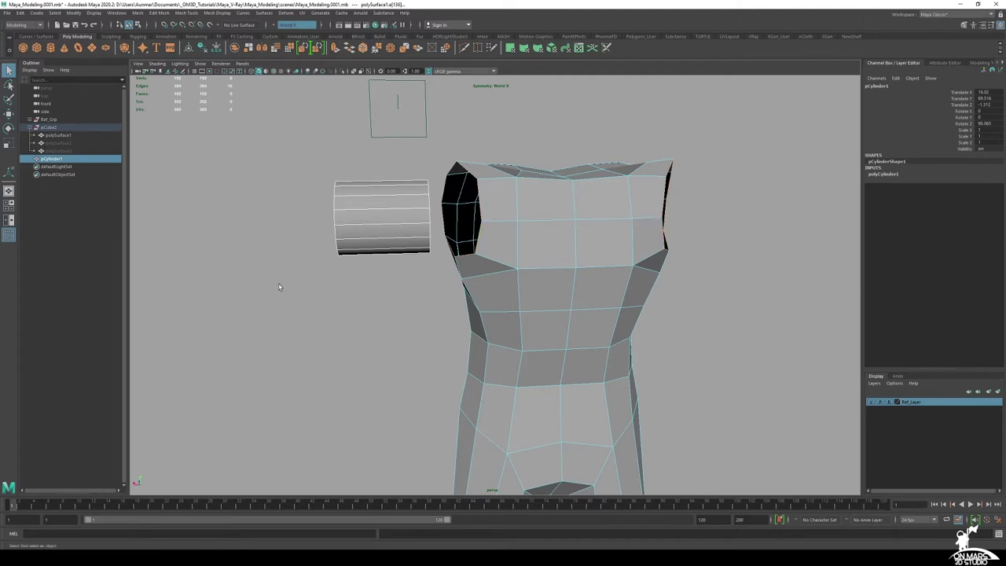
{"action": "left_click_drag", "start_coordinate": [400, 261], "coordinate": [570, 261], "text": "alt"}
{"action": "left_click_drag", "start_coordinate": [597, 201], "coordinate": [579, 212], "text": "alt"}
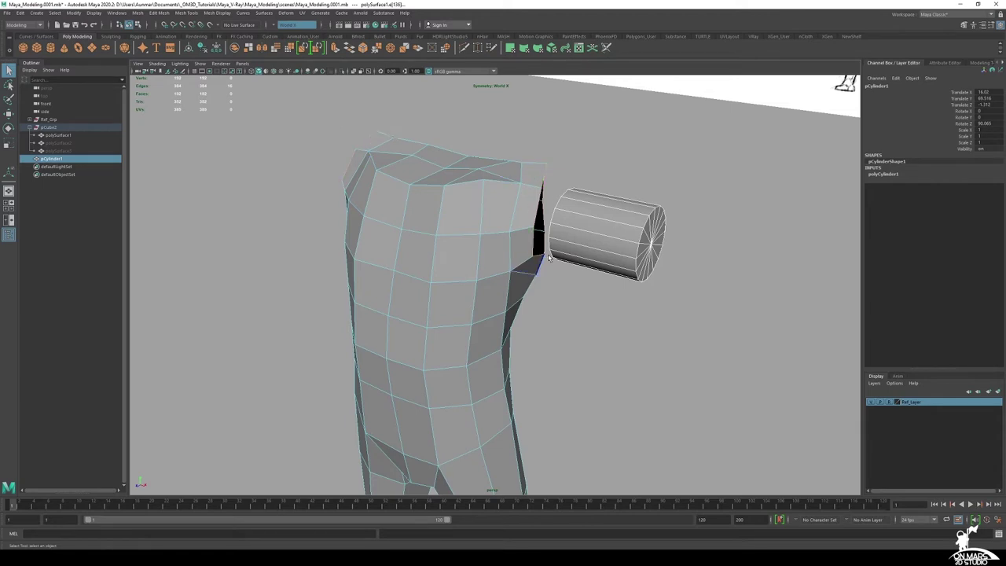
{"action": "left_click_drag", "start_coordinate": [535, 253], "coordinate": [546, 228], "text": "alt"}
Return to object selection and set the arm cylinder's axis subdivisions to 8
{"action": "right_click_drag", "start_coordinate": [574, 218], "coordinate": [615, 206]}
{"action": "left_click", "coordinate": [620, 236]}
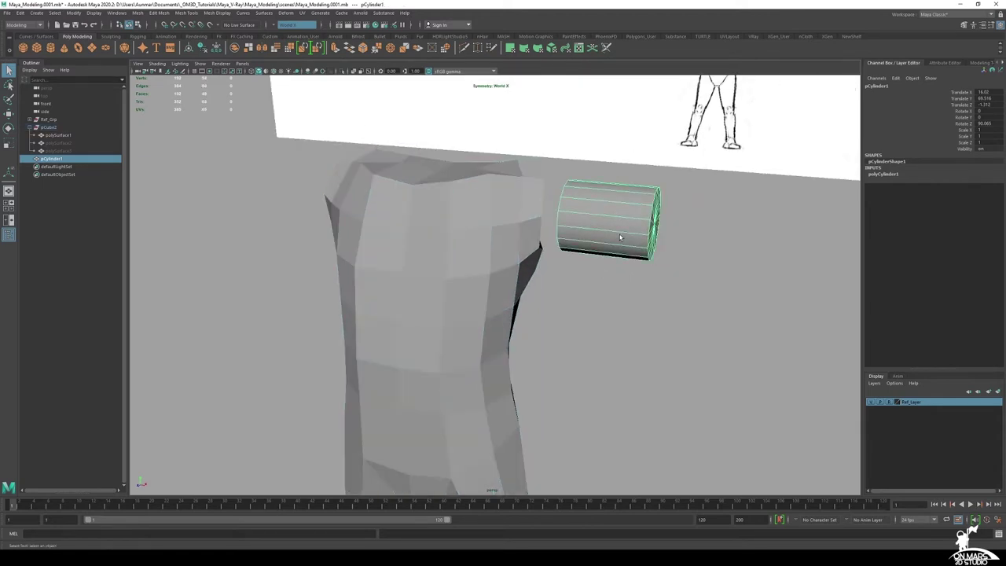
{"action": "left_click", "coordinate": [893, 175]}
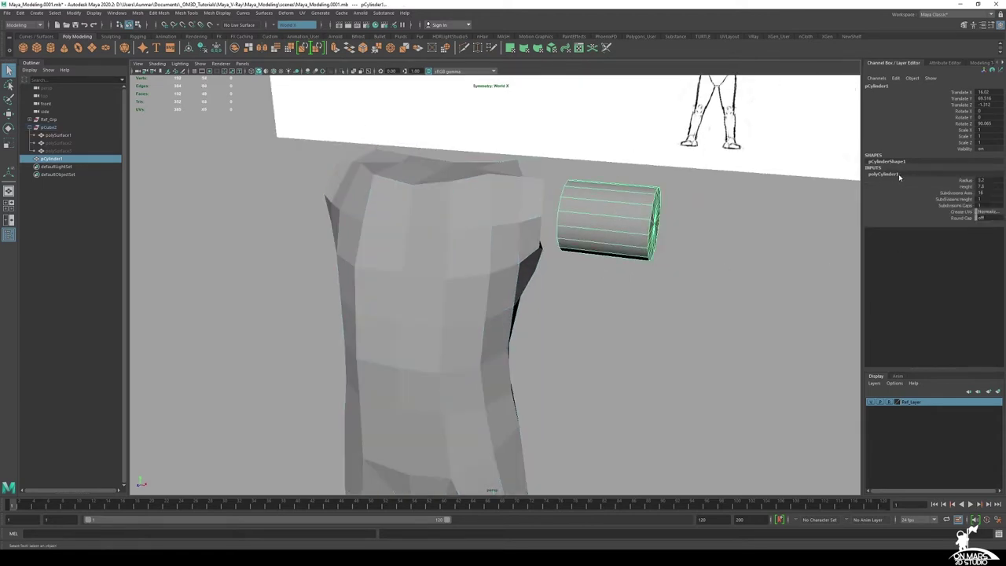
{"action": "double_click", "coordinate": [982, 192]}
{"action": "type", "text": "8"}
{"action": "key", "text": "Return"}
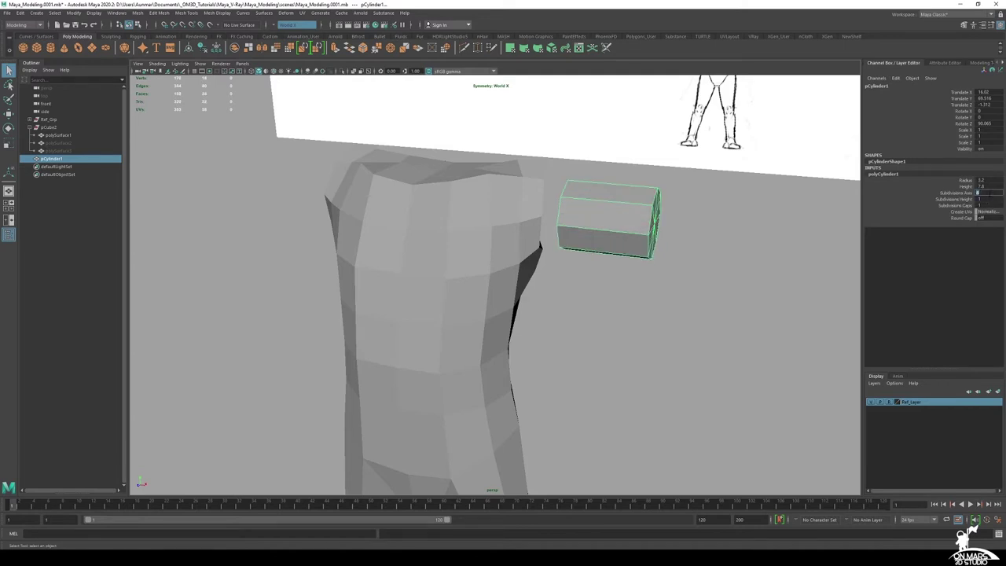
Compare the cylinder's outer end with the armhole, then check the arm cross-sections in the anatomy reference and return to the model
{"action": "left_click_drag", "start_coordinate": [680, 212], "coordinate": [616, 202], "text": "alt"}
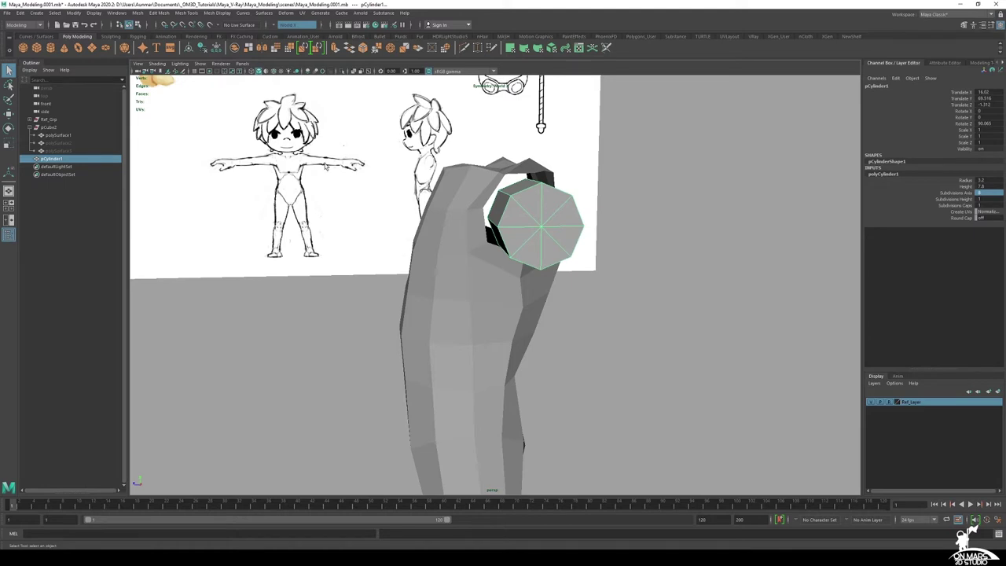
{"action": "scroll", "coordinate": [508, 214], "scroll_direction": "up", "scroll_amount": 2}
{"action": "middle_click_drag", "start_coordinate": [508, 214], "coordinate": [506, 233], "text": "alt"}
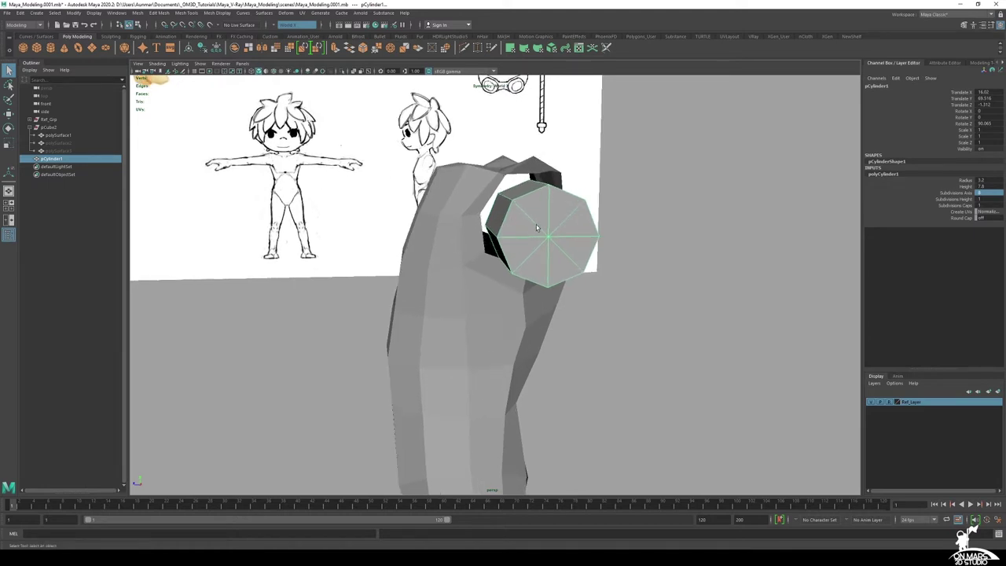
{"action": "left_click_drag", "start_coordinate": [536, 224], "coordinate": [537, 227], "text": "alt"}
{"action": "left_click", "coordinate": [473, 558]}
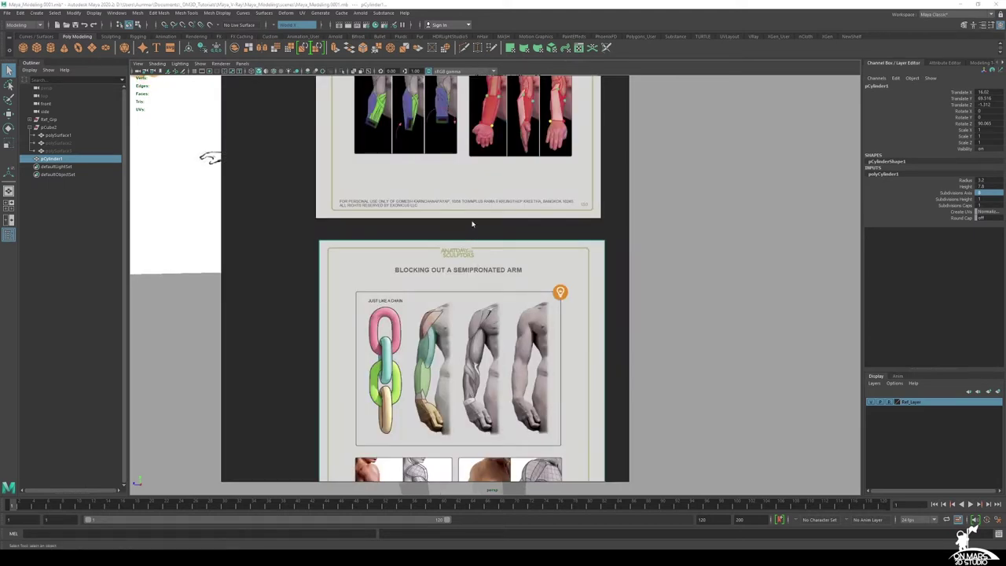
{"action": "scroll", "coordinate": [471, 224], "scroll_direction": "up", "scroll_amount": 5}
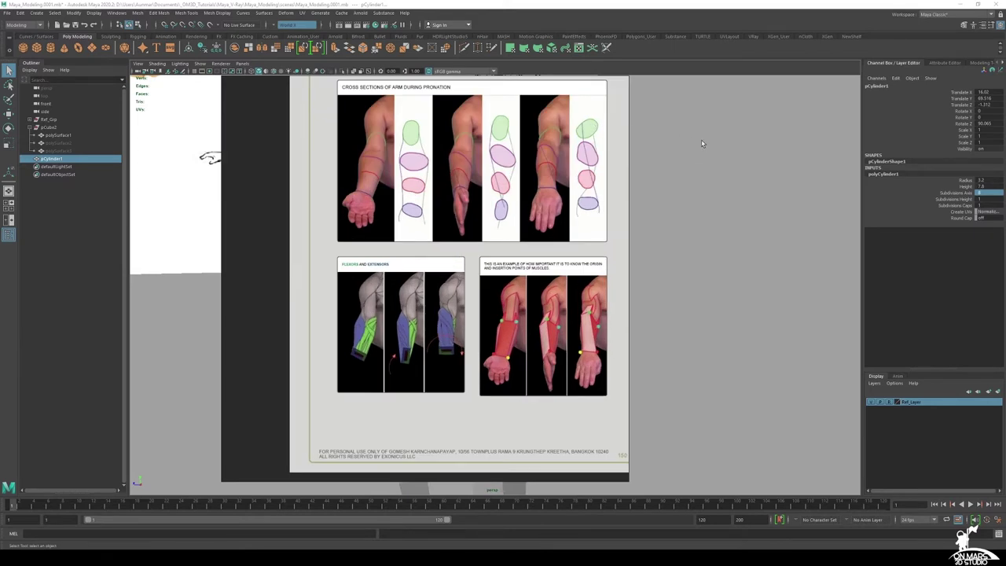
{"action": "key", "text": "alt+Tab"}
Flatten the arm cylinder vertically to a Scale X of about 0.824, checking its shape against the armhole
{"action": "left_click_drag", "start_coordinate": [554, 248], "coordinate": [542, 207], "text": "alt"}
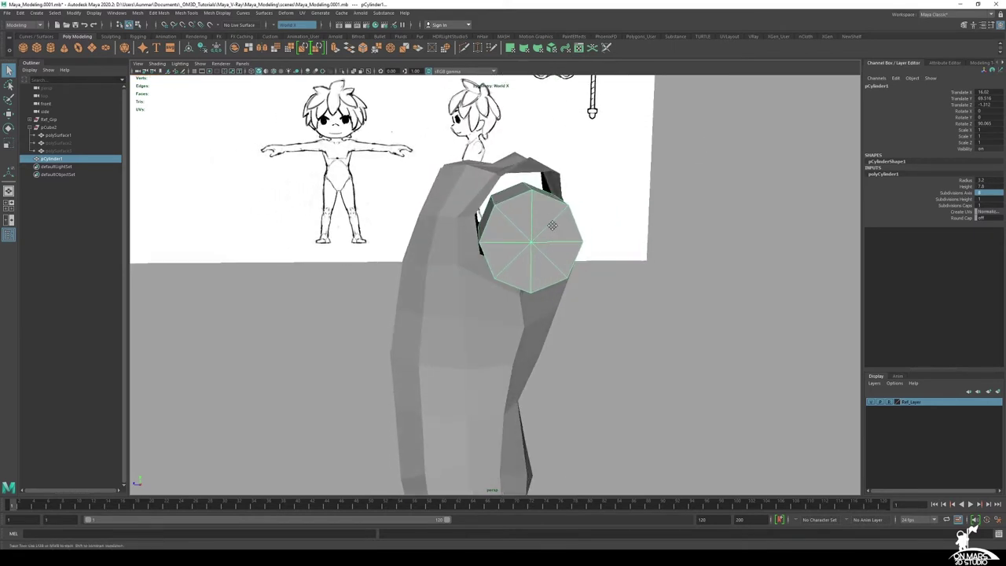
{"action": "key", "text": "w"}
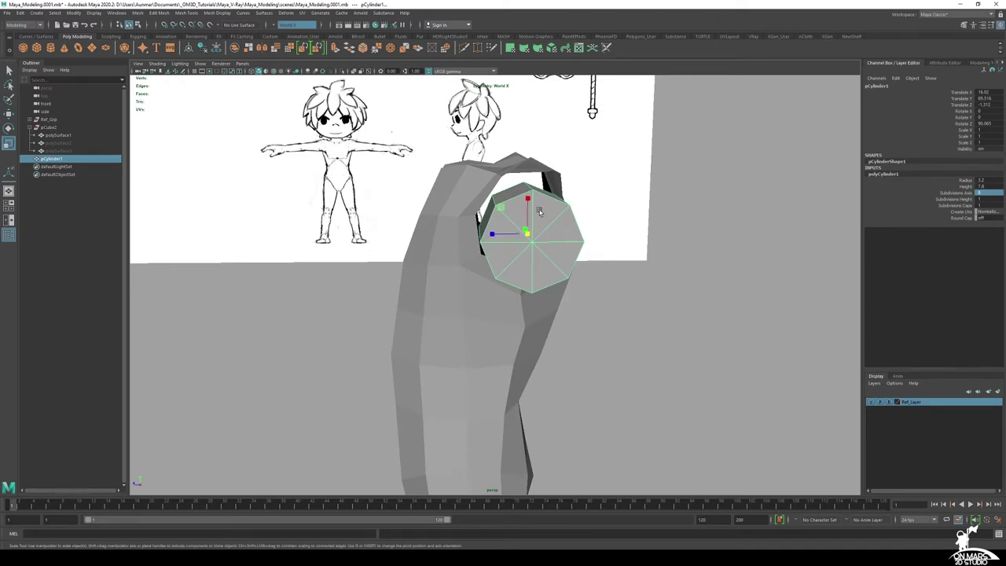
{"action": "left_click_drag", "start_coordinate": [539, 211], "coordinate": [538, 214], "text": "alt"}
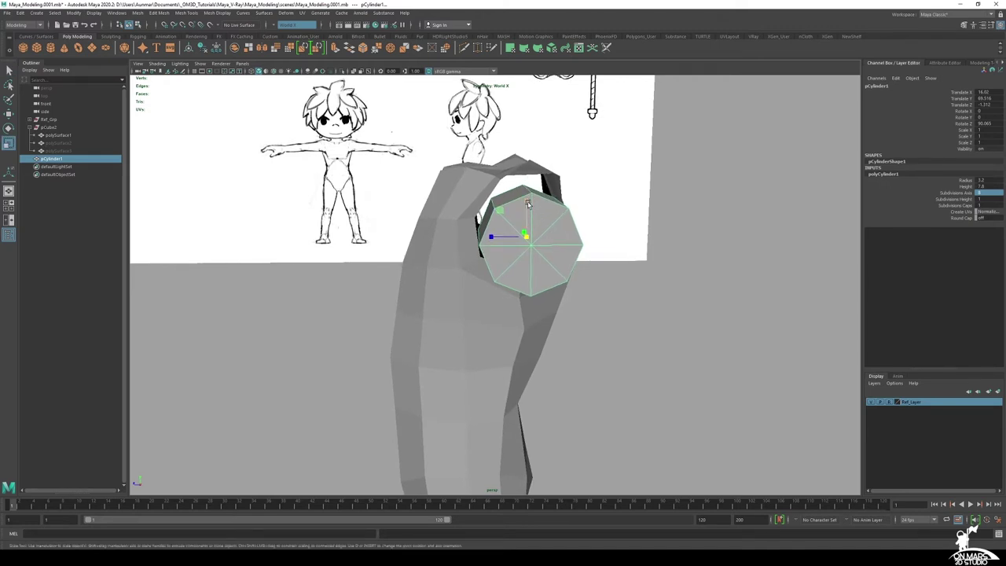
{"action": "left_click_drag", "start_coordinate": [565, 223], "coordinate": [592, 231], "text": "alt"}
{"action": "left_click_drag", "start_coordinate": [587, 193], "coordinate": [586, 199]}
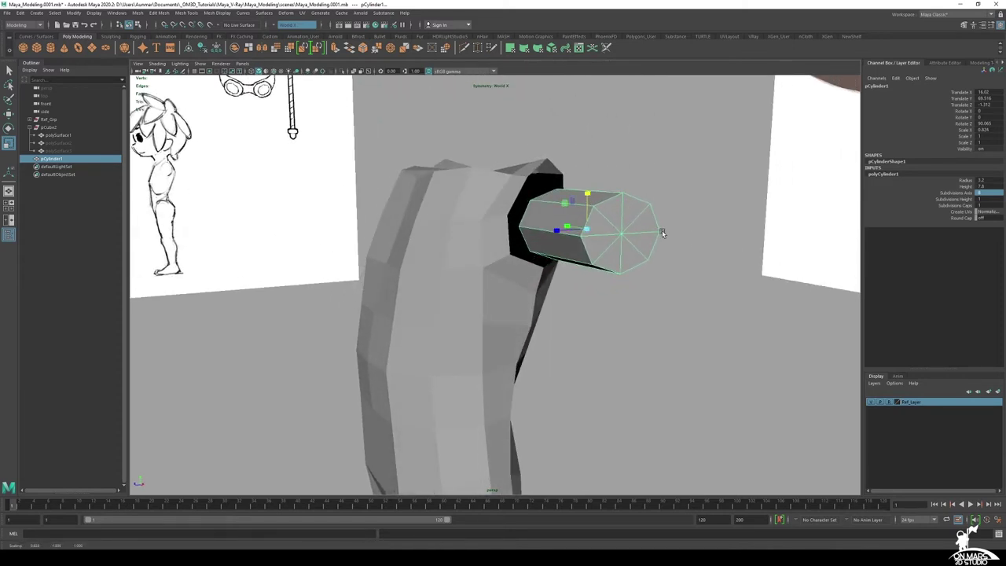
{"action": "left_click_drag", "start_coordinate": [662, 233], "coordinate": [657, 235], "text": "alt"}
{"action": "left_click_drag", "start_coordinate": [634, 189], "coordinate": [606, 222], "text": "alt"}
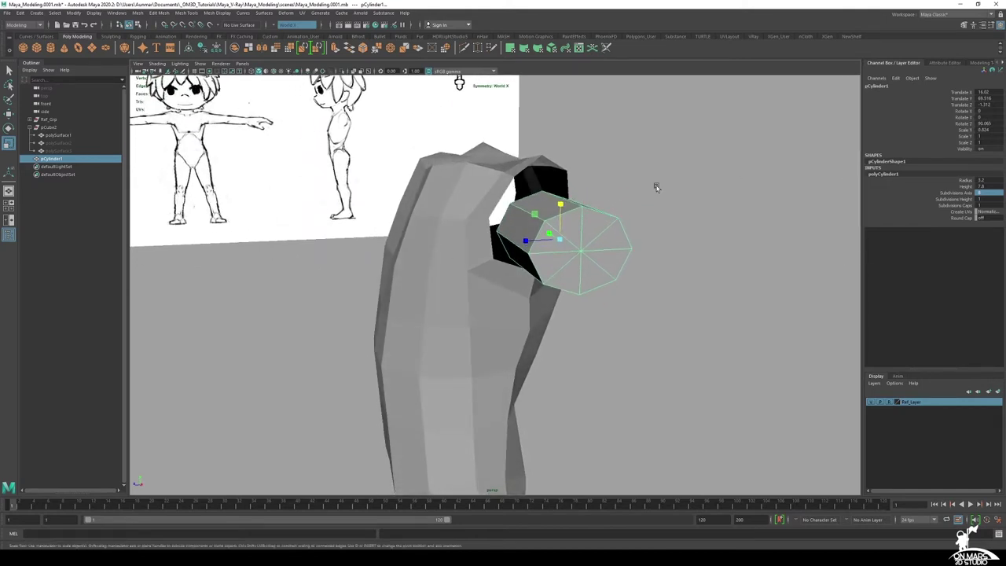
{"action": "left_click_drag", "start_coordinate": [588, 211], "coordinate": [504, 253], "text": "alt"}
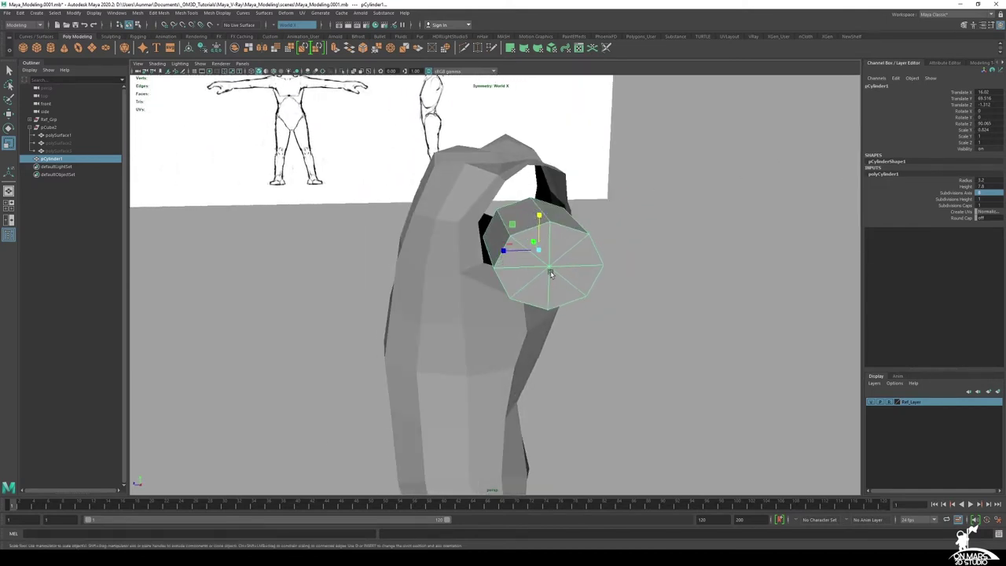
Scale the cylinder up uniformly to about 1.09 in Y and Z to fit the upper arm in the front reference
{"action": "key", "text": "space"}
{"action": "middle_click_drag", "start_coordinate": [337, 351], "coordinate": [350, 331], "text": "alt"}
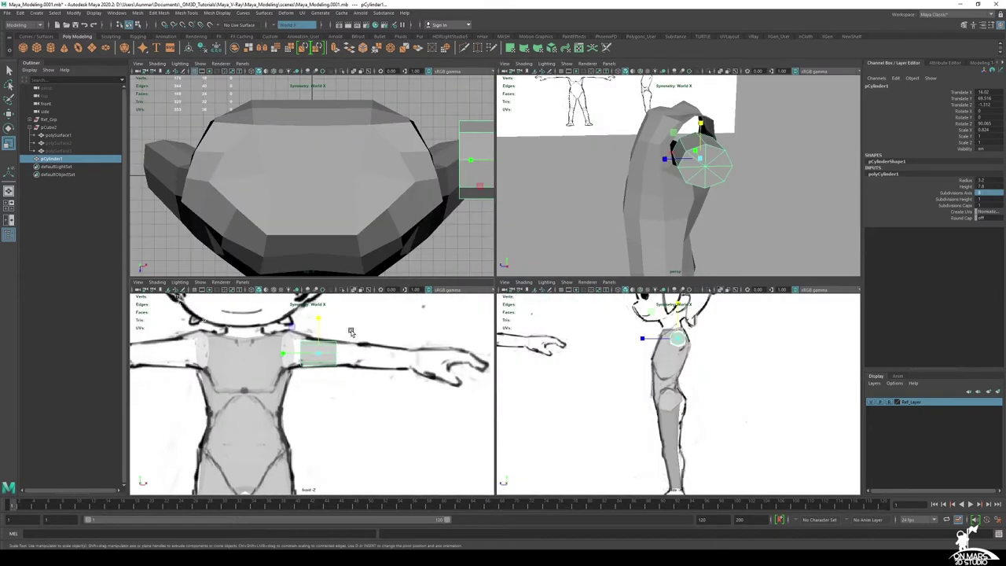
{"action": "left_click_drag", "start_coordinate": [317, 356], "coordinate": [321, 357]}
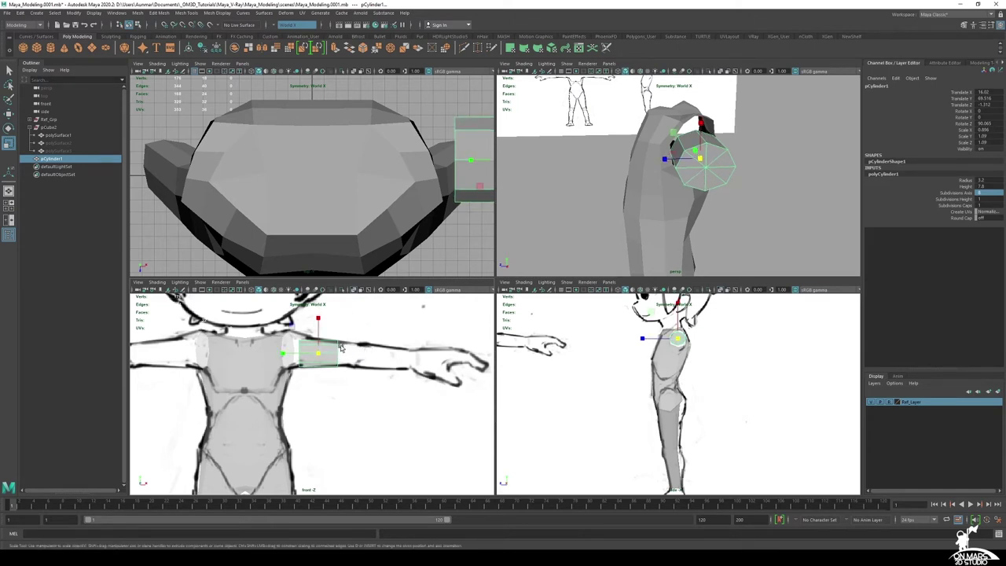
Move the cylinder outward from the shoulder to a Translate X of about 17.17
{"action": "left_click_drag", "start_coordinate": [638, 165], "coordinate": [718, 114], "text": "alt"}
{"action": "right_click_drag", "start_coordinate": [718, 114], "coordinate": [774, 128], "text": "alt"}
{"action": "middle_click_drag", "start_coordinate": [774, 127], "coordinate": [644, 172], "text": "alt"}
{"action": "key", "text": "w"}
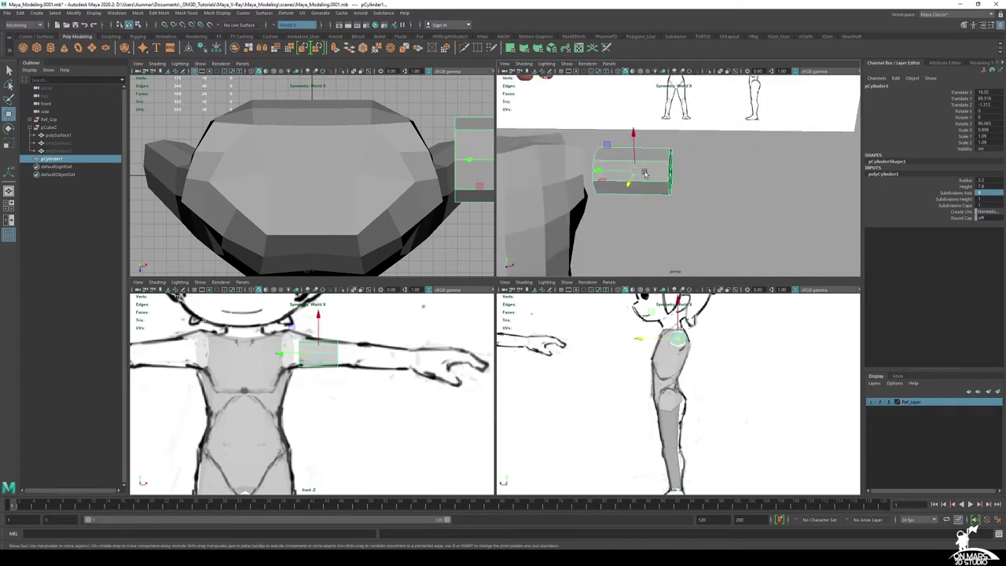
{"action": "left_click_drag", "start_coordinate": [597, 170], "coordinate": [607, 170]}
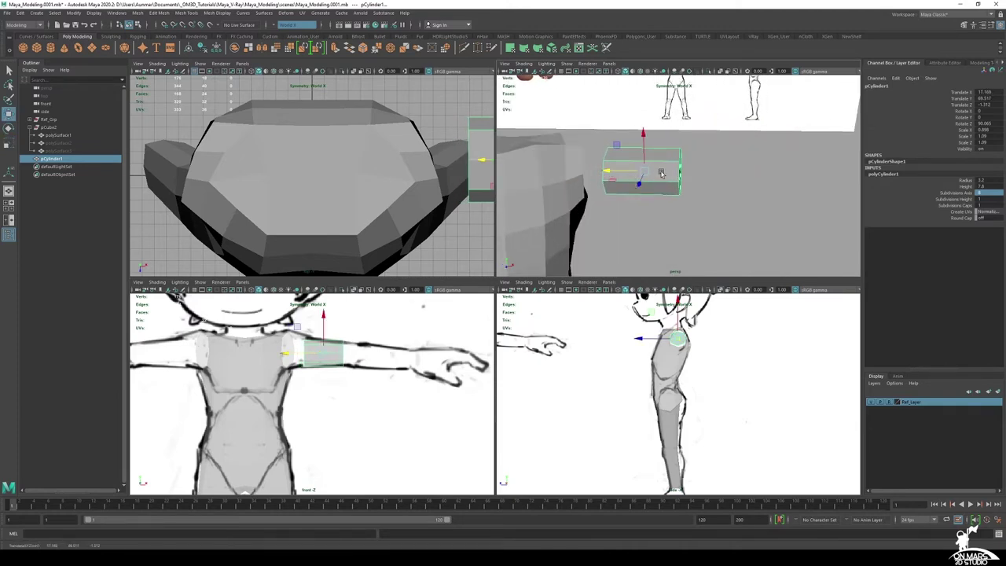
Switch the cylinder to face selection and select only the faces of its outer end cap
{"action": "key", "text": "space"}
{"action": "key", "text": "space"}
{"action": "scroll", "coordinate": [340, 393], "scroll_direction": "up", "scroll_amount": 3}
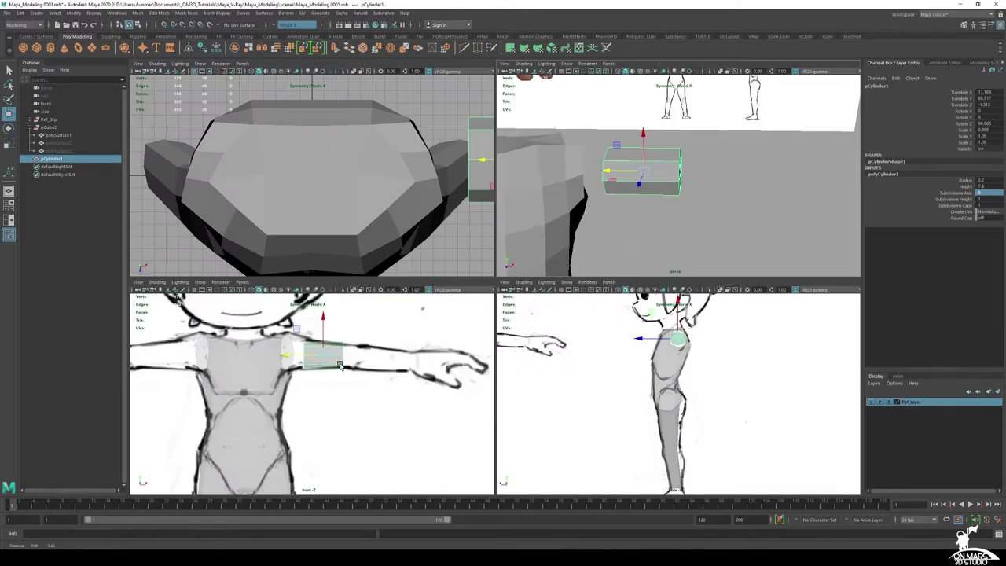
{"action": "scroll", "coordinate": [349, 369], "scroll_direction": "up", "scroll_amount": 3}
{"action": "key", "text": "q"}
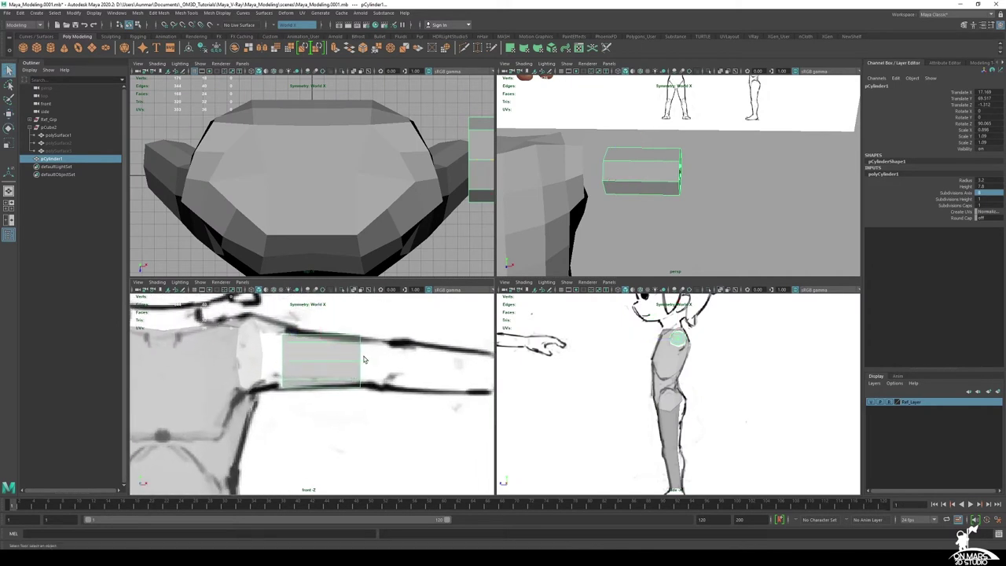
{"action": "key", "text": "space"}
{"action": "middle_click_drag", "start_coordinate": [576, 209], "coordinate": [518, 227], "text": "alt"}
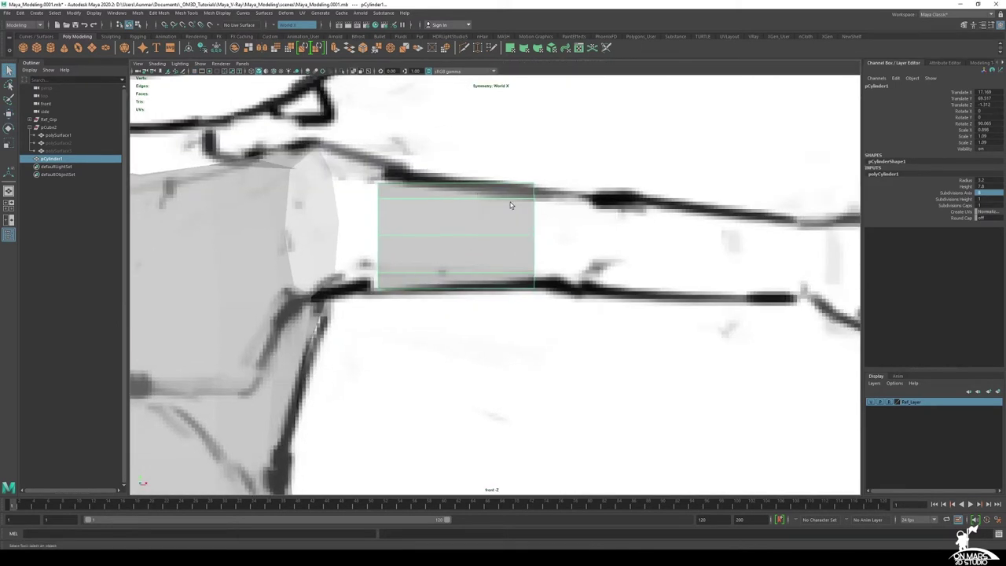
{"action": "right_click", "coordinate": [511, 199]}
{"action": "left_click", "coordinate": [516, 220]}
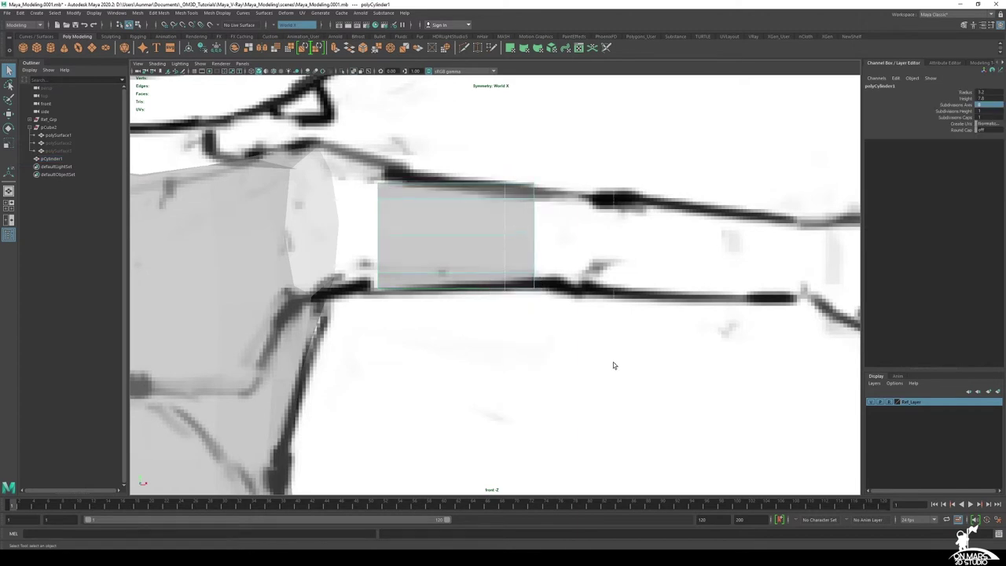
{"action": "left_click_drag", "start_coordinate": [613, 362], "coordinate": [615, 364]}
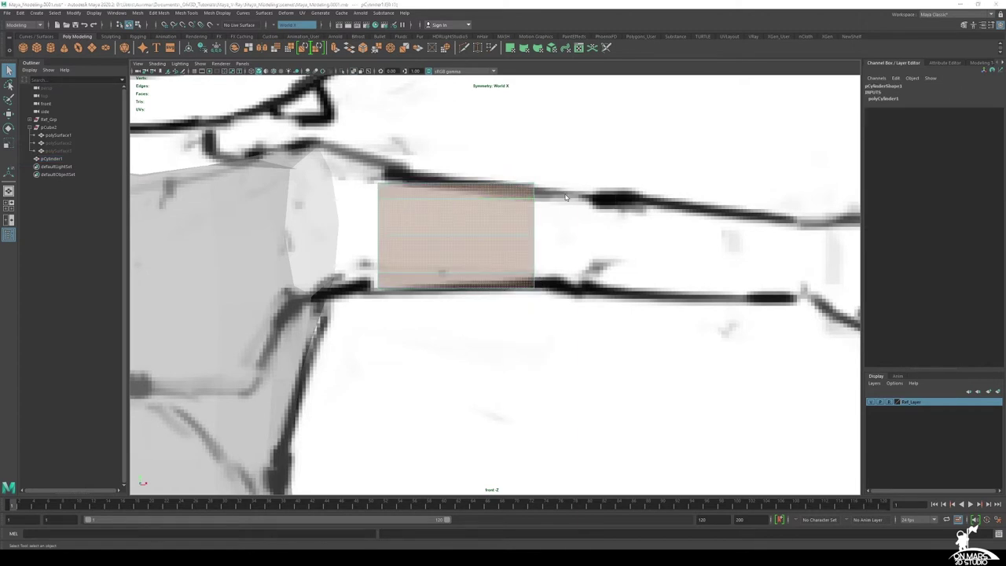
{"action": "key", "text": "space"}
{"action": "left_click_drag", "start_coordinate": [718, 157], "coordinate": [666, 178], "text": "alt"}
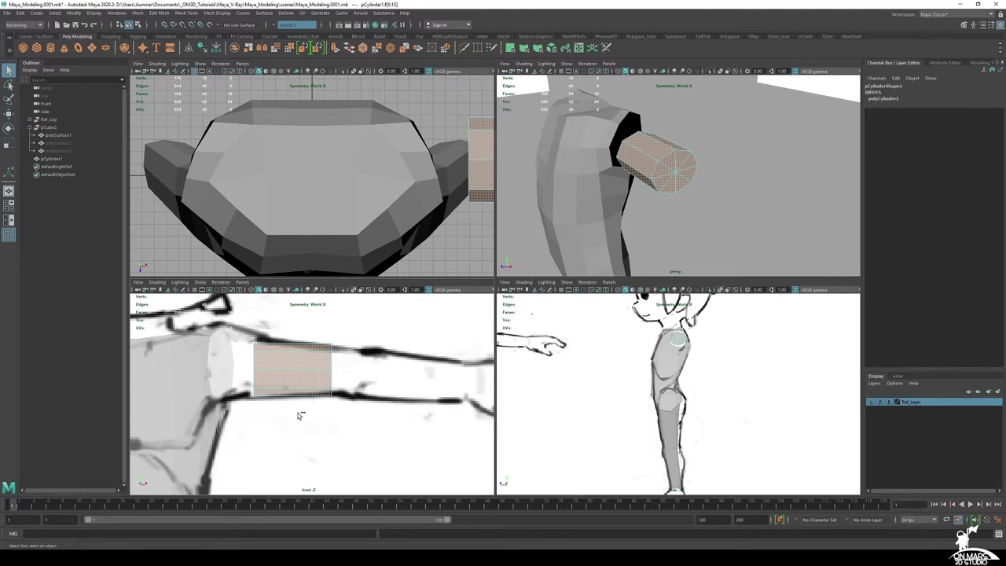
{"action": "left_click_drag", "start_coordinate": [297, 411], "coordinate": [206, 318], "text": "ctrl"}
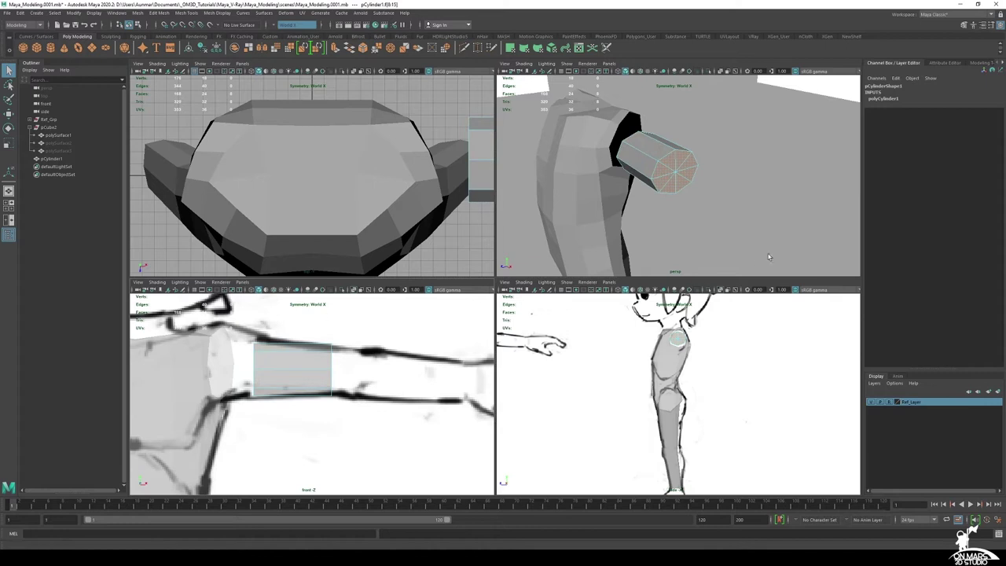
Select neighbouring side faces of the cylinder one by one, then remove individual faces from the selection
{"action": "left_click", "coordinate": [643, 160]}
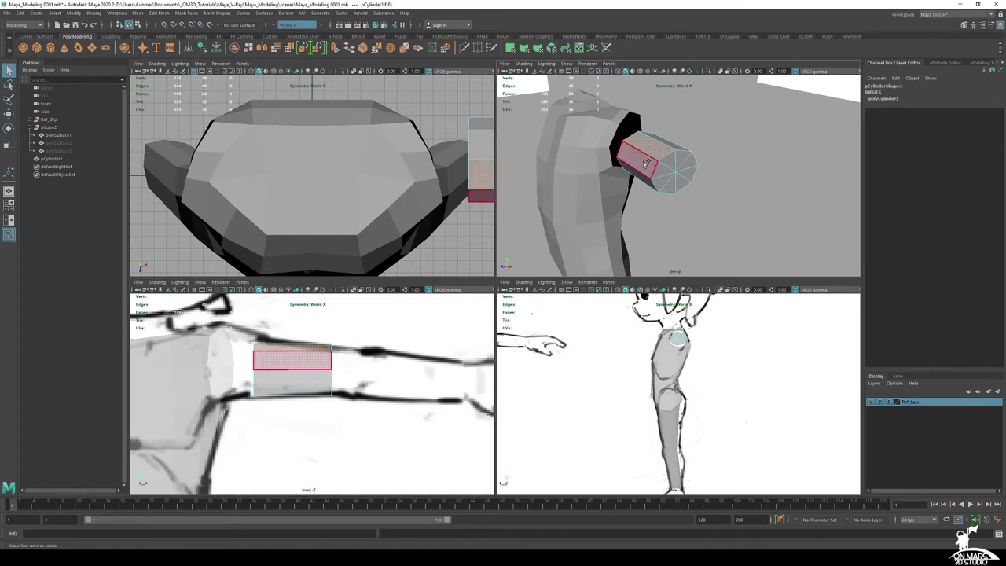
{"action": "left_click", "coordinate": [645, 162], "text": "shift"}
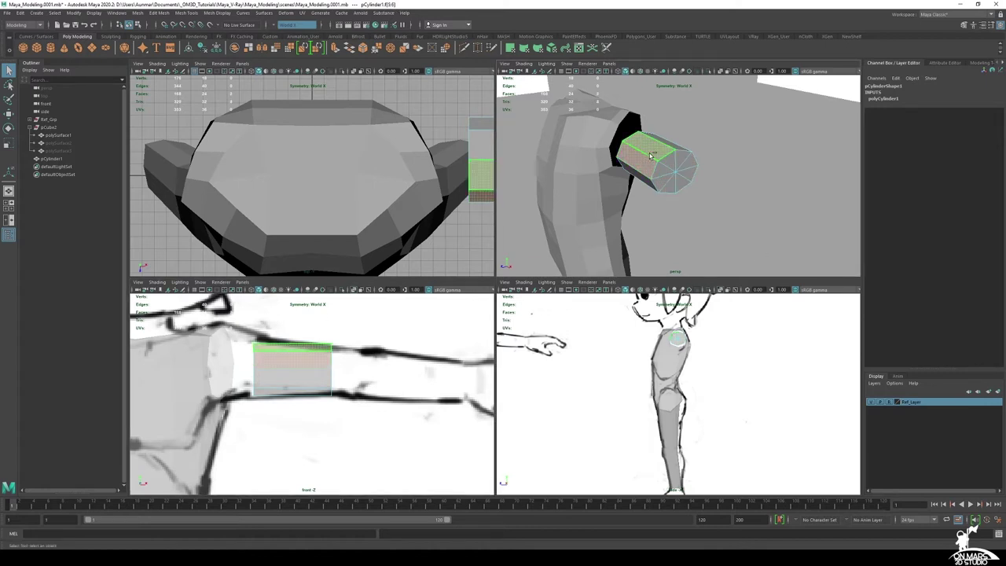
{"action": "left_click", "coordinate": [672, 149], "text": "shift"}
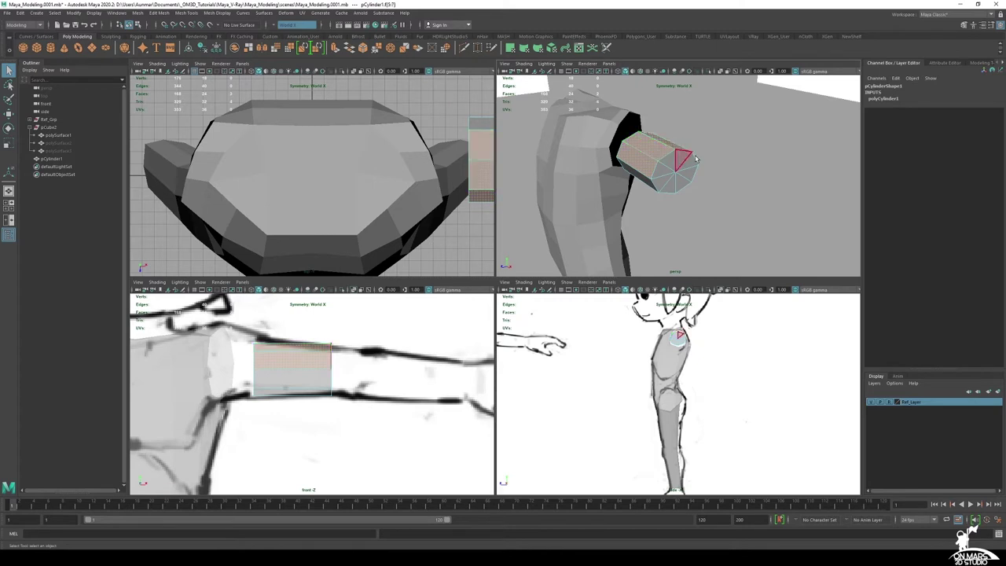
{"action": "left_click_drag", "start_coordinate": [734, 174], "coordinate": [714, 180], "text": "alt"}
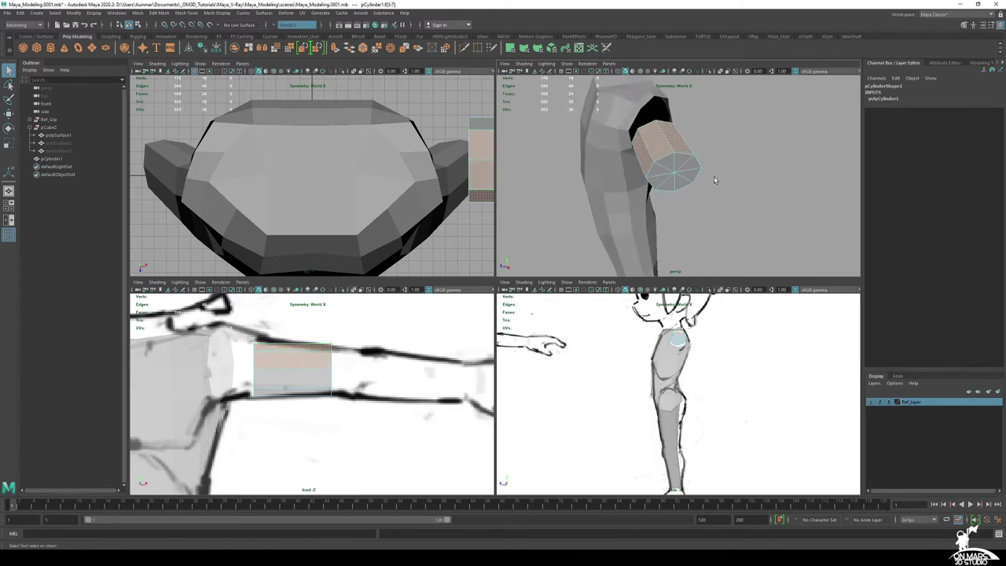
{"action": "left_click", "coordinate": [680, 146], "text": "ctrl"}
{"action": "left_click", "coordinate": [644, 159], "text": "ctrl"}
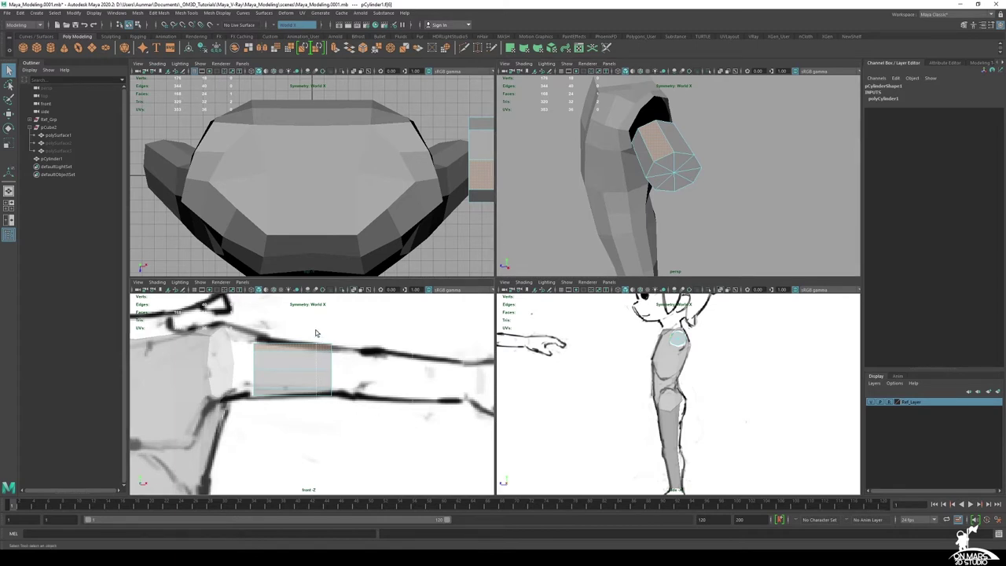
Reselect the outer end-cap faces and extrude them about 3.9 units along the arm in the front reference
{"action": "left_click_drag", "start_coordinate": [317, 332], "coordinate": [344, 407]}
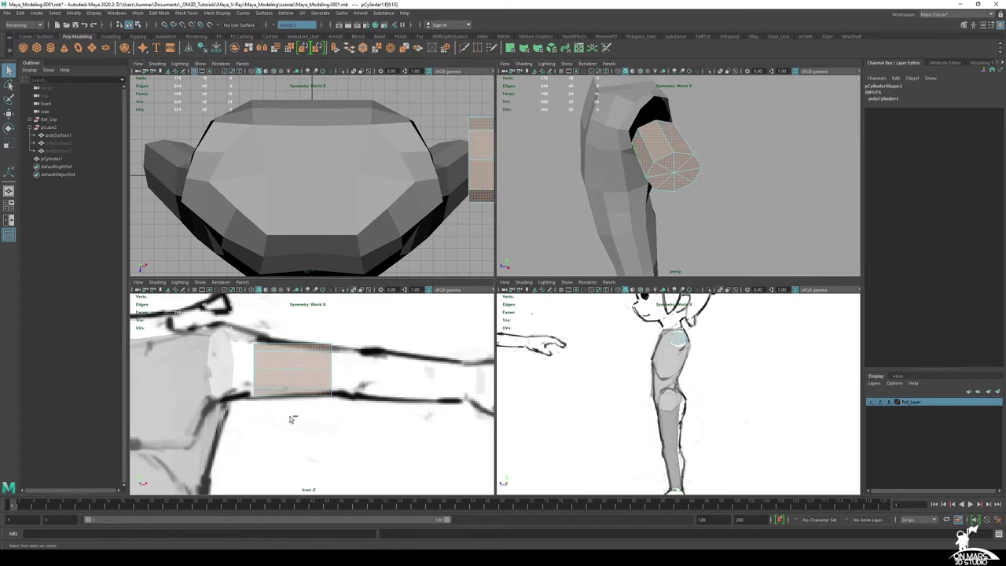
{"action": "left_click_drag", "start_coordinate": [295, 414], "coordinate": [218, 332], "text": "ctrl"}
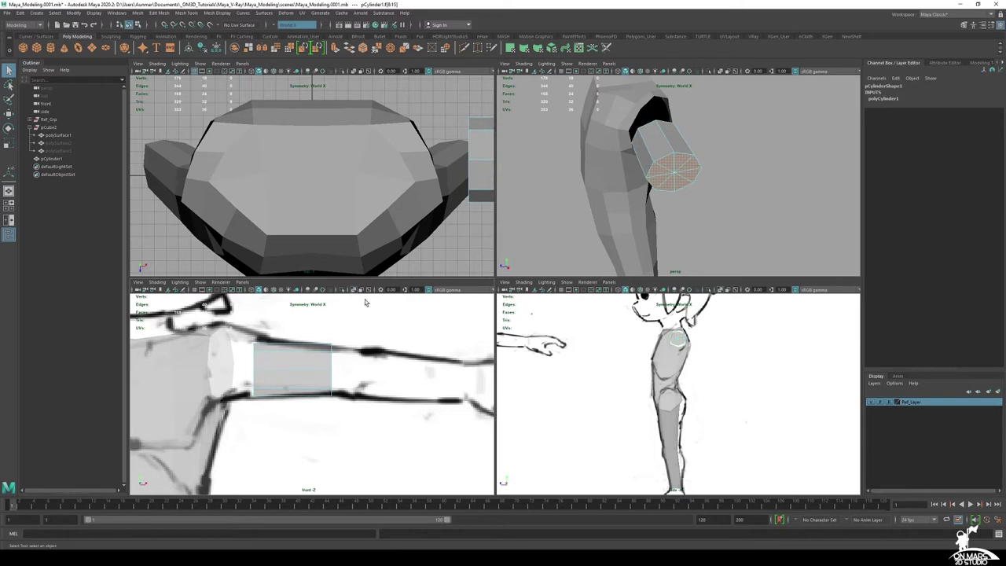
{"action": "middle_click_drag", "start_coordinate": [384, 368], "coordinate": [376, 370], "text": "alt"}
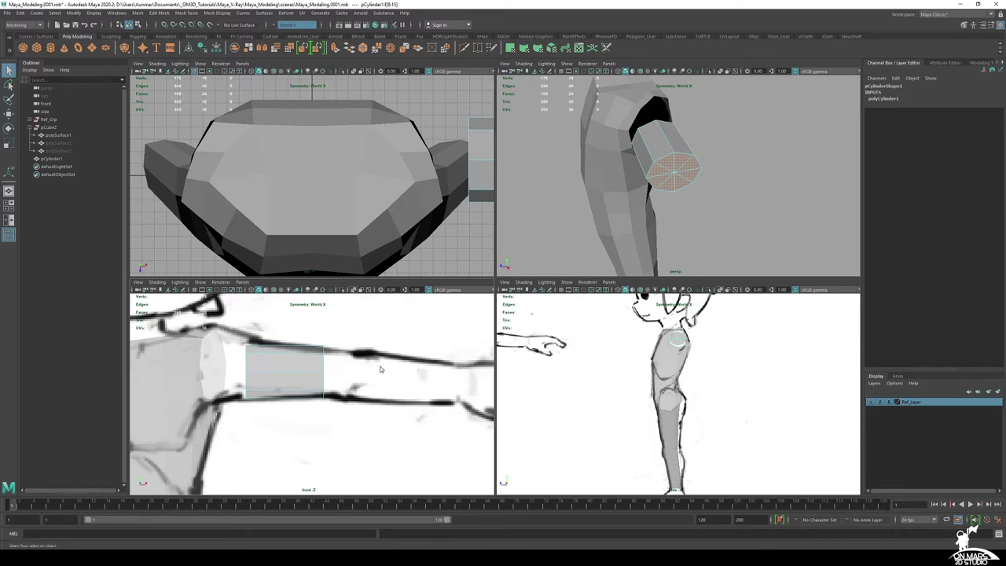
{"action": "right_click", "coordinate": [379, 365], "text": "shift"}
{"action": "right_click_drag", "start_coordinate": [382, 379], "coordinate": [380, 389], "text": "shift"}
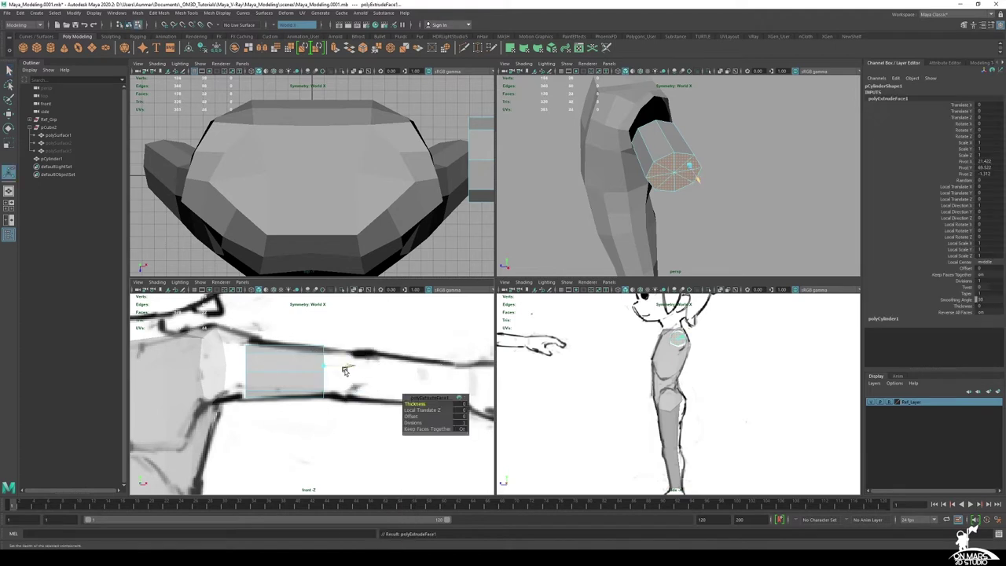
{"action": "left_click_drag", "start_coordinate": [347, 367], "coordinate": [387, 370]}
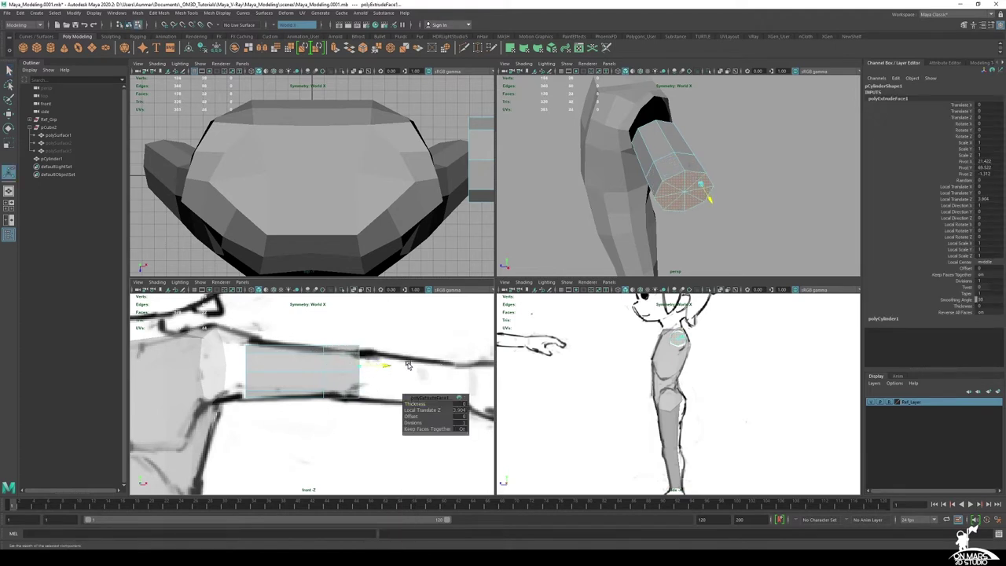
Scale the extruded end down slightly and lower it to follow the arm outline in the front reference
{"action": "middle_click_drag", "start_coordinate": [406, 365], "coordinate": [395, 364], "text": "alt"}
{"action": "scroll", "coordinate": [384, 366], "scroll_direction": "up", "scroll_amount": 1}
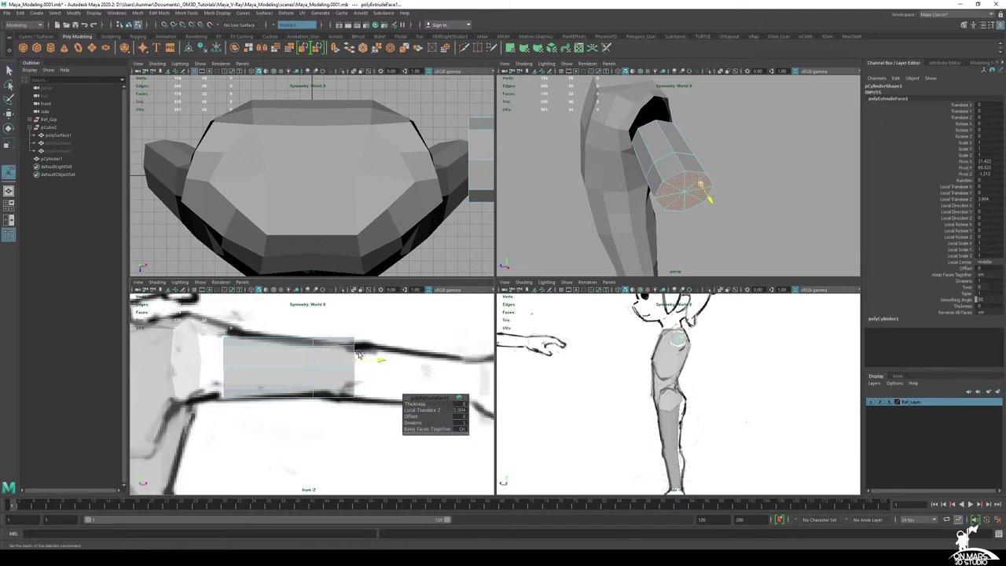
{"action": "key", "text": "r"}
{"action": "left_click_drag", "start_coordinate": [354, 368], "coordinate": [345, 372]}
{"action": "key", "text": "w"}
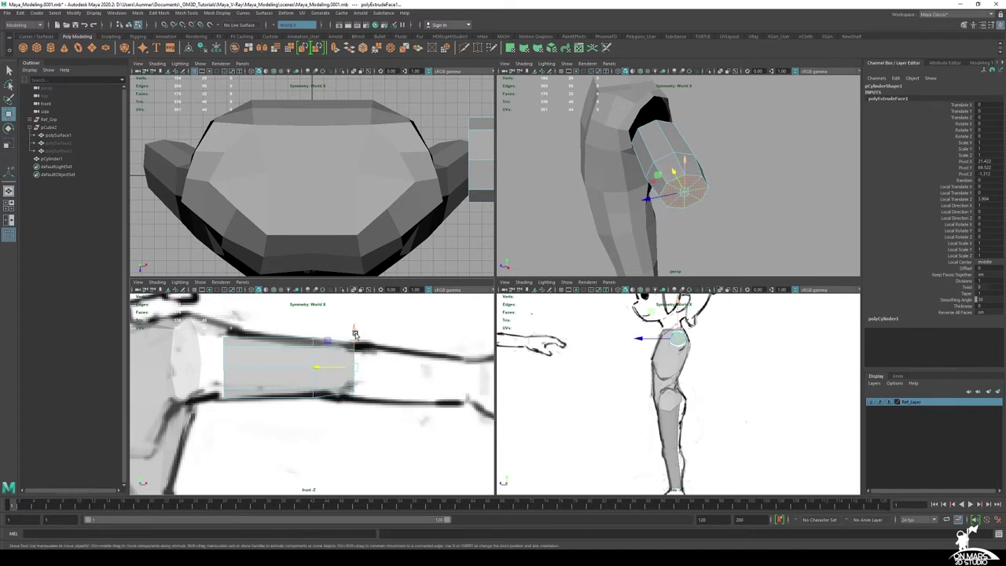
{"action": "left_click_drag", "start_coordinate": [354, 333], "coordinate": [355, 336]}
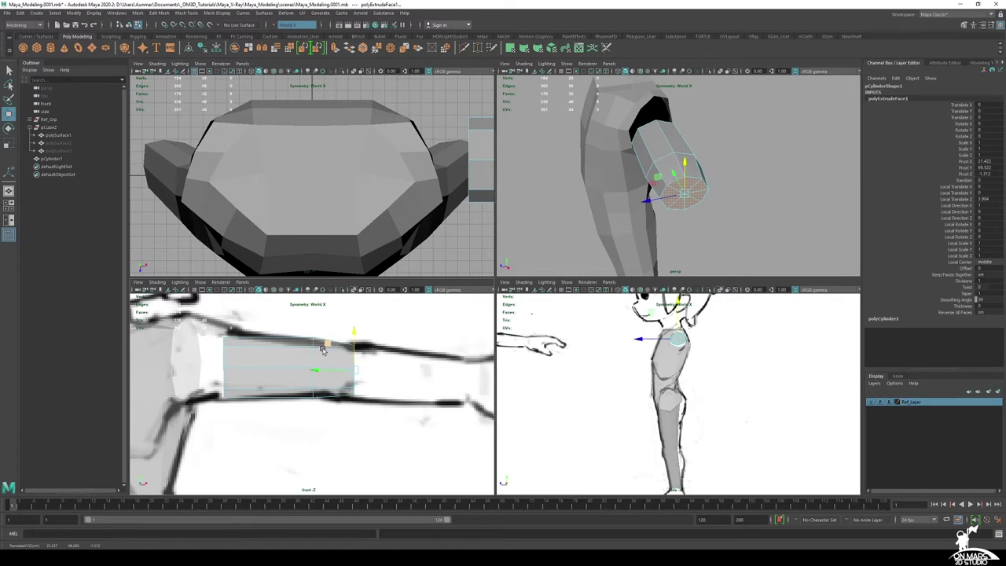
Check the arm anatomy reference, then extrude the arm's end faces about 11.7 units to the wrist in the front reference
{"action": "key", "text": "alt+Tab"}
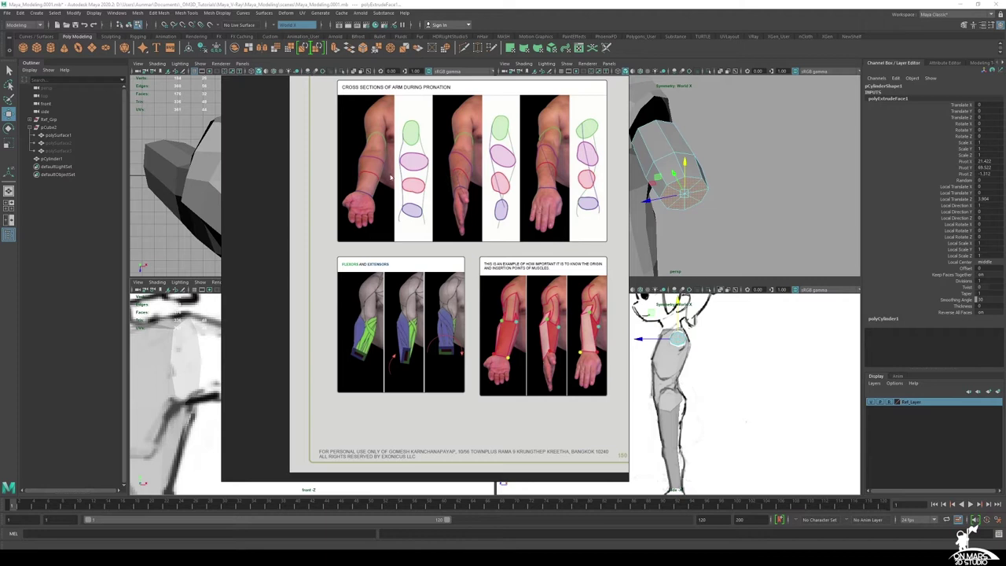
{"action": "left_click", "coordinate": [737, 17]}
{"action": "middle_click_drag", "start_coordinate": [439, 331], "coordinate": [377, 332], "text": "alt"}
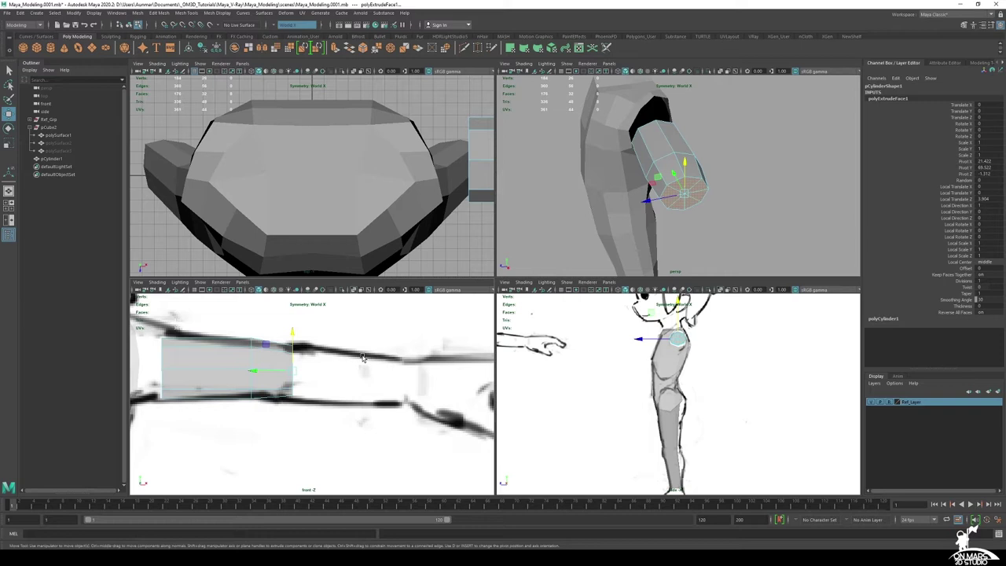
{"action": "middle_click_drag", "start_coordinate": [370, 359], "coordinate": [370, 361], "text": "alt"}
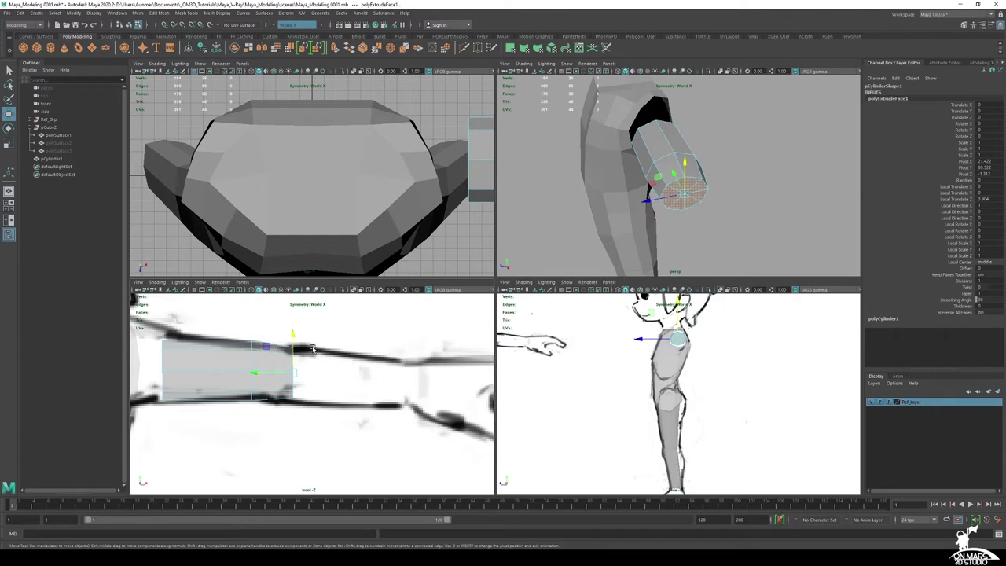
{"action": "right_click_drag", "start_coordinate": [312, 352], "coordinate": [313, 375], "text": "shift"}
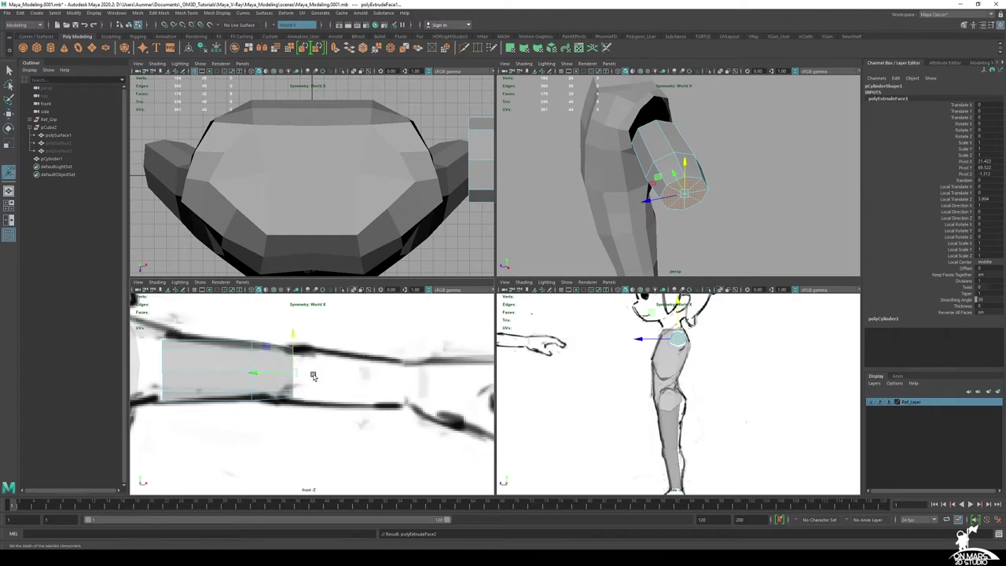
{"action": "left_click_drag", "start_coordinate": [319, 367], "coordinate": [445, 376]}
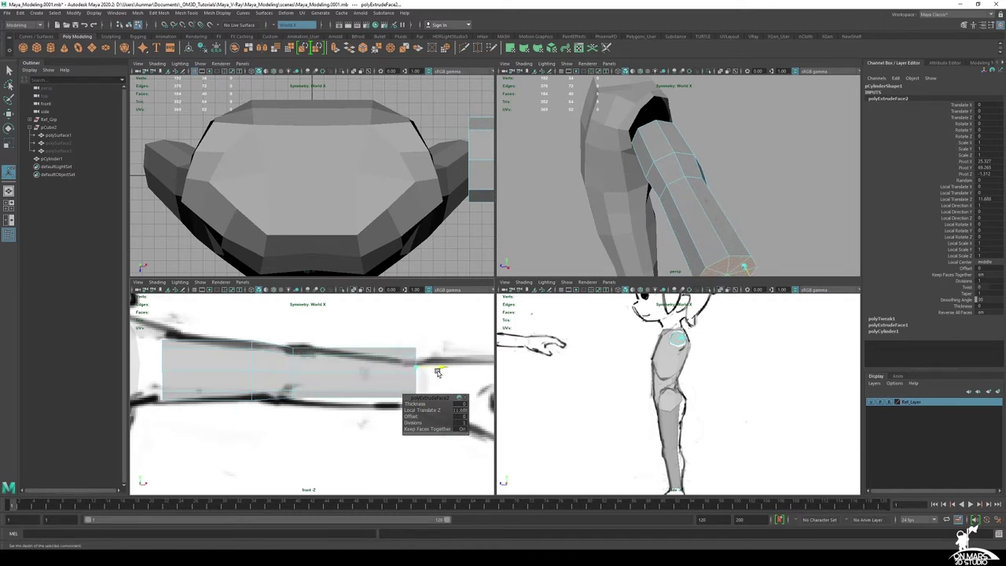
Lower the extruded end faces to line up with the wrist outline in the front reference
{"action": "middle_click_drag", "start_coordinate": [438, 372], "coordinate": [406, 362], "text": "alt"}
{"action": "key", "text": "w"}
{"action": "left_click_drag", "start_coordinate": [384, 324], "coordinate": [384, 333]}
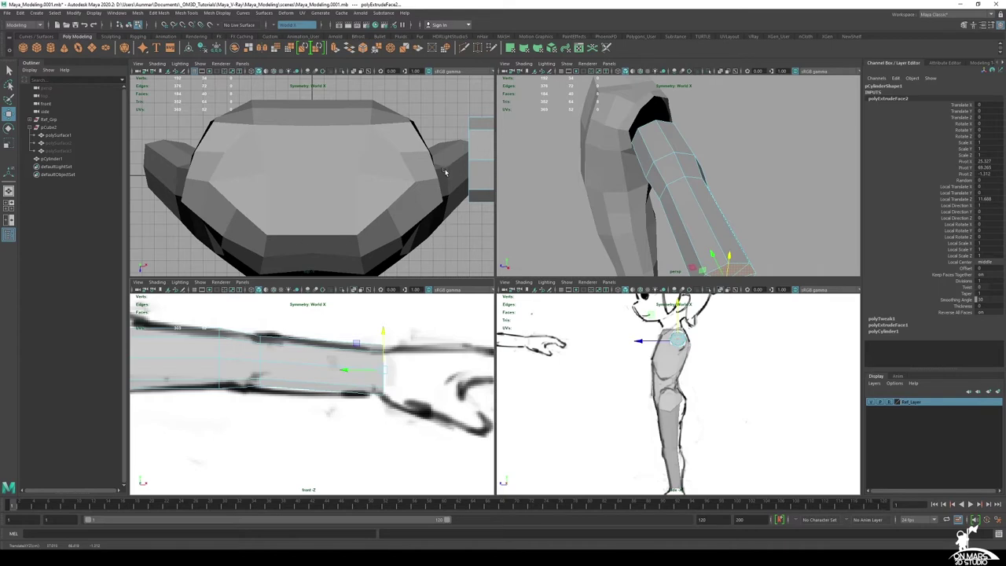
Move the wrist end faces forward in depth so the forearm angles slightly toward the character's front
{"action": "middle_click_drag", "start_coordinate": [446, 172], "coordinate": [210, 165], "text": "alt"}
{"action": "middle_click_drag", "start_coordinate": [487, 166], "coordinate": [363, 161], "text": "alt"}
{"action": "scroll", "coordinate": [364, 161], "scroll_direction": "down", "scroll_amount": 1}
{"action": "middle_click_drag", "start_coordinate": [285, 173], "coordinate": [378, 188], "text": "alt"}
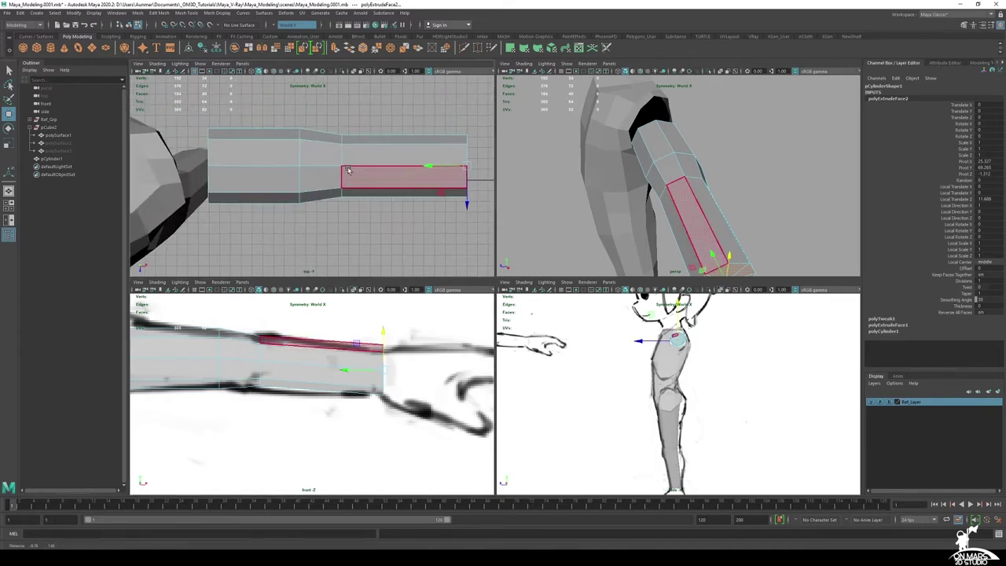
{"action": "key", "text": "space"}
{"action": "mouse_move", "coordinate": [586, 197]}
{"action": "left_mouse_down", "text": "alt"}
{"action": "mouse_move", "coordinate": [642, 285]}
{"action": "mouse_move", "coordinate": [511, 269]}
{"action": "mouse_move", "coordinate": [582, 188]}
{"action": "left_mouse_up", "text": "alt"}
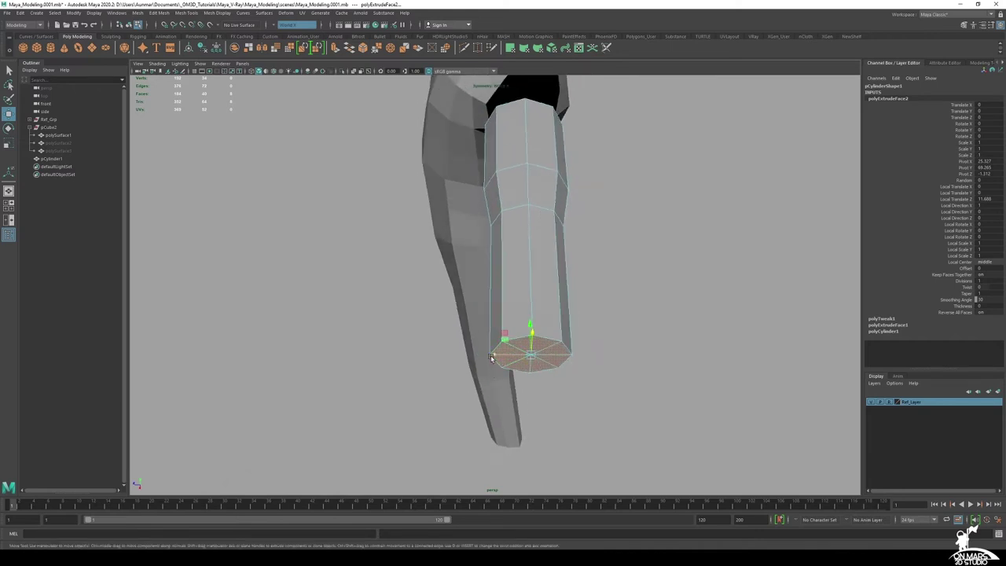
{"action": "left_click_drag", "start_coordinate": [489, 358], "coordinate": [463, 380]}
{"action": "left_click_drag", "start_coordinate": [424, 270], "coordinate": [631, 212], "text": "alt"}
{"action": "key", "text": "space"}
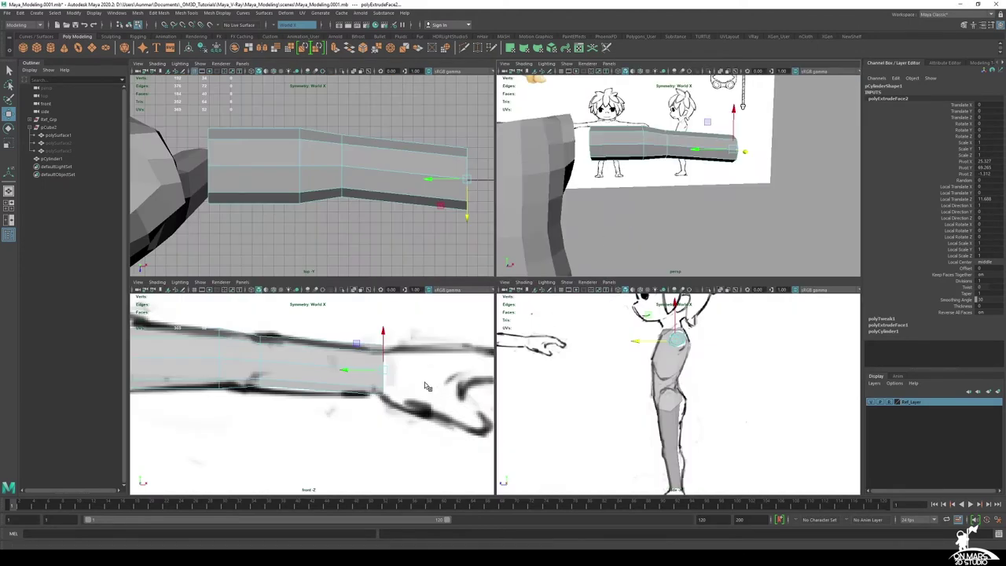
Select the two edge loops around the elbow in turn and lower each slightly to follow the front reference outline
{"action": "key", "text": "space"}
{"action": "middle_click_drag", "start_coordinate": [505, 192], "coordinate": [614, 231], "text": "alt"}
{"action": "right_click_drag", "start_coordinate": [451, 245], "coordinate": [451, 223]}
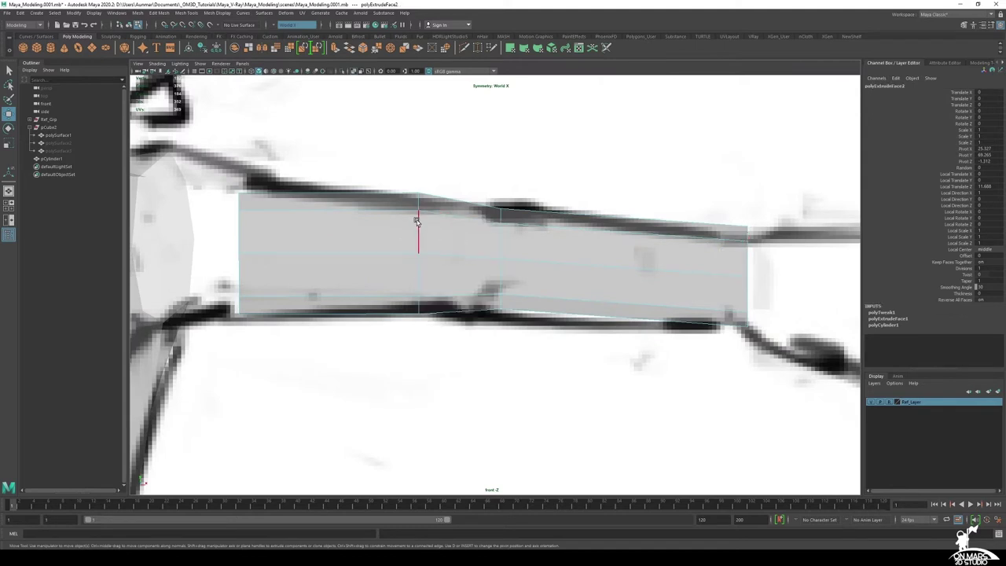
{"action": "double_click", "coordinate": [417, 222]}
{"action": "left_click_drag", "start_coordinate": [418, 215], "coordinate": [417, 220]}
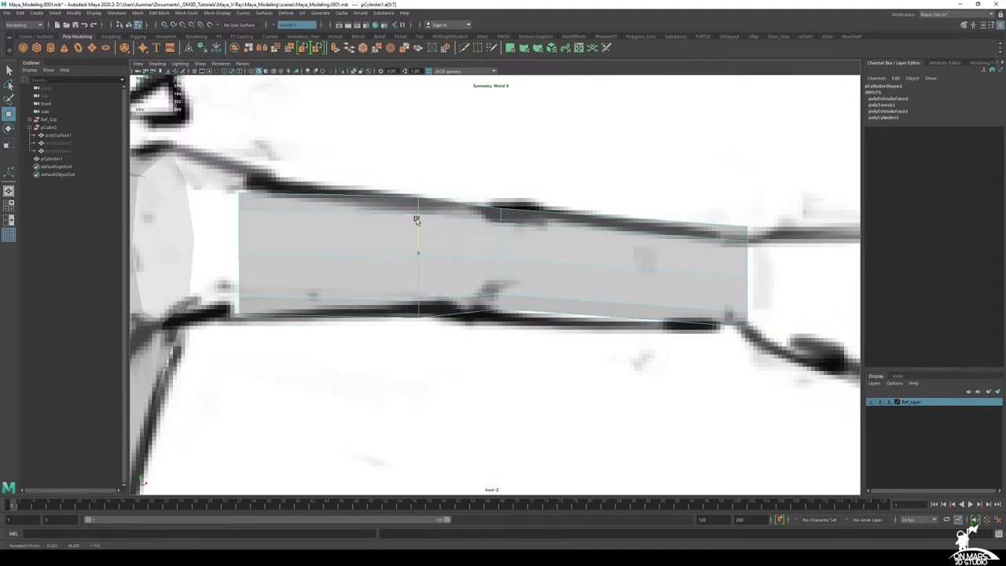
{"action": "double_click", "coordinate": [502, 243]}
{"action": "left_click_drag", "start_coordinate": [500, 220], "coordinate": [500, 224]}
{"action": "middle_click_drag", "start_coordinate": [539, 223], "coordinate": [457, 219], "text": "alt"}
Scale down the edge loop at the wrist end and lower it slightly to taper the forearm
{"action": "double_click", "coordinate": [665, 252]}
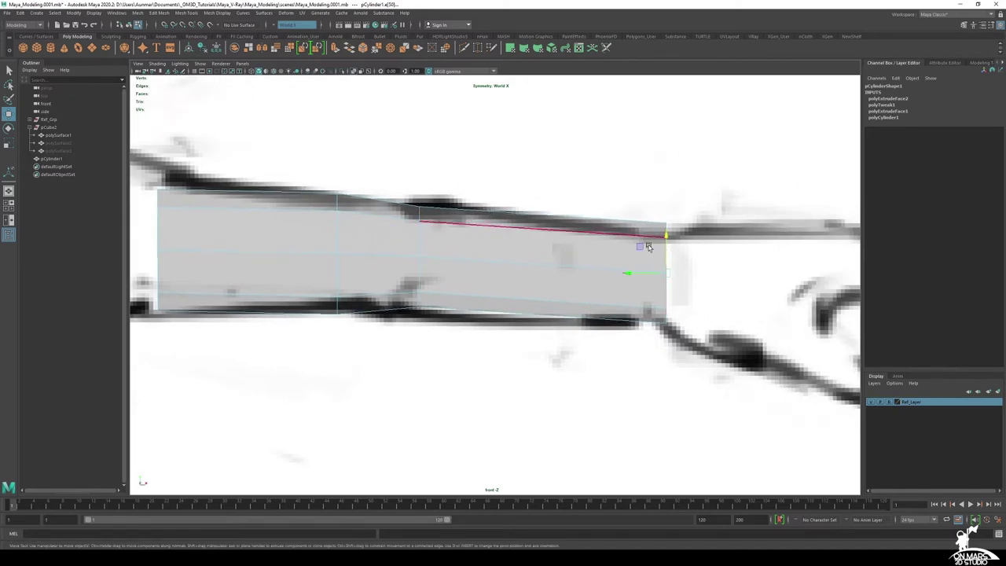
{"action": "key", "text": "space"}
{"action": "mouse_move", "coordinate": [701, 186]}
{"action": "left_mouse_down", "text": "alt"}
{"action": "mouse_move", "coordinate": [650, 132]}
{"action": "mouse_move", "coordinate": [709, 194]}
{"action": "left_mouse_up", "text": "alt"}
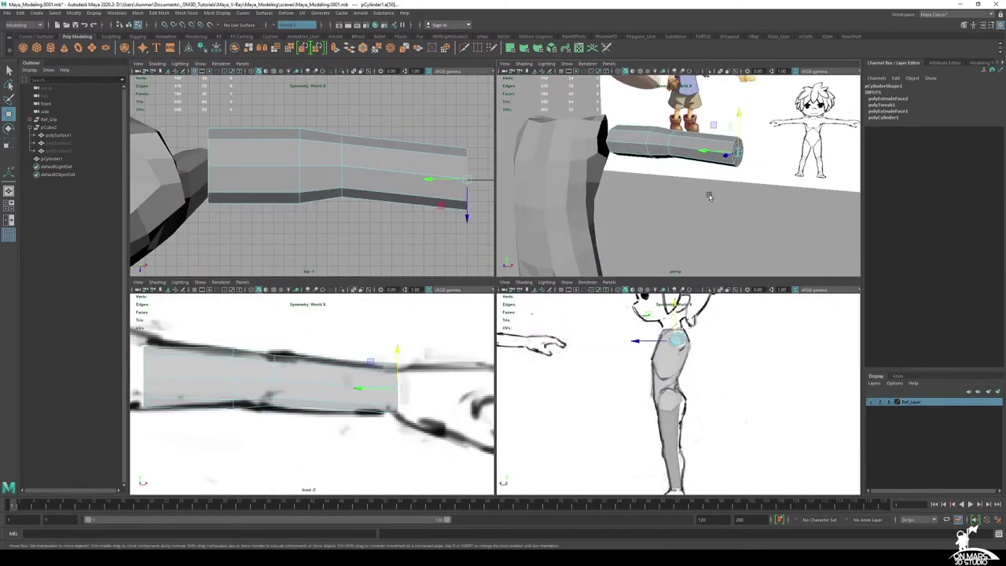
{"action": "key", "text": "r"}
{"action": "left_click_drag", "start_coordinate": [398, 389], "coordinate": [397, 366]}
{"action": "key", "text": "w"}
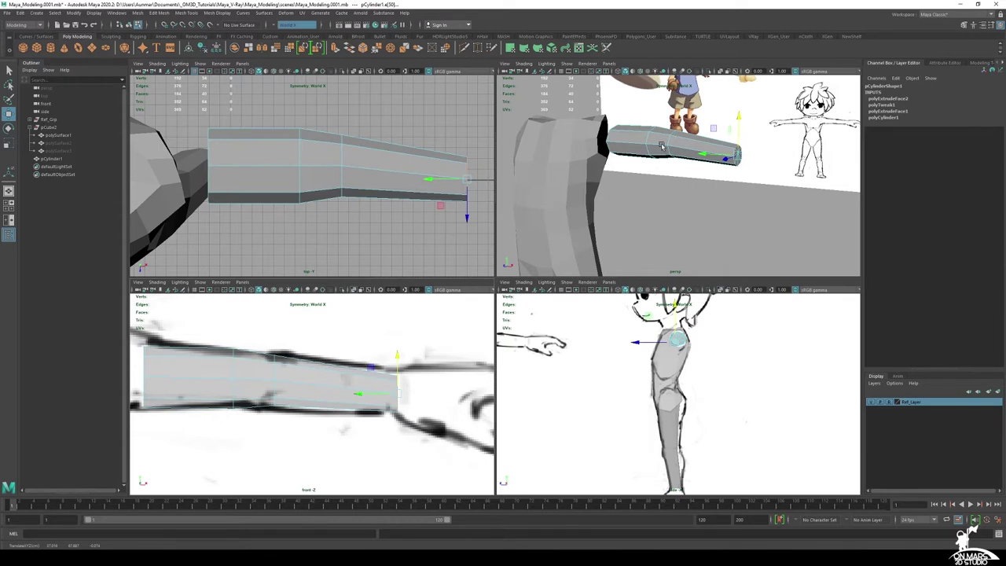
Consult the arm anatomy reference and insert an edge loop around the forearm just past the elbow with Multi-Cut
{"action": "left_click", "coordinate": [304, 367]}
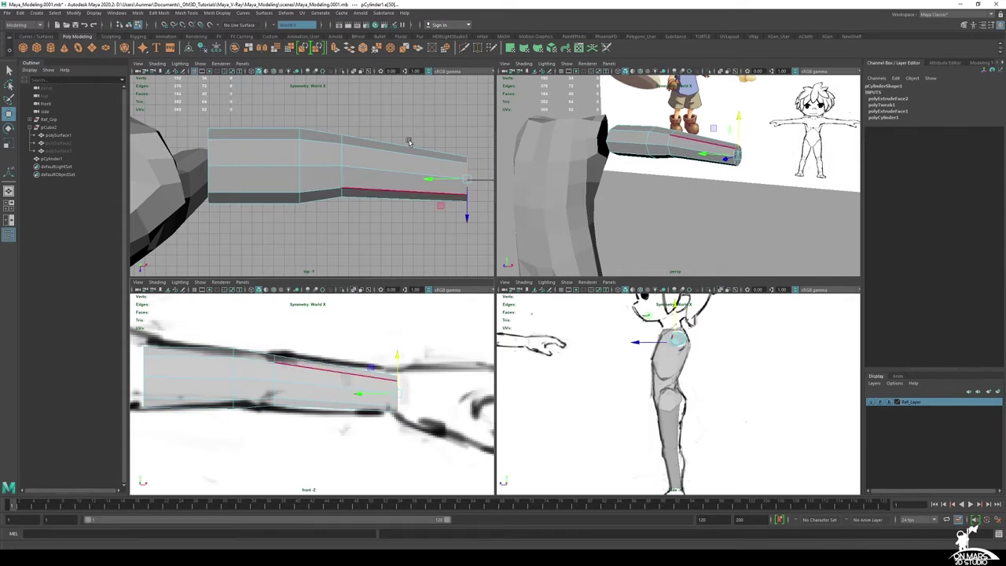
{"action": "key", "text": "alt+Tab"}
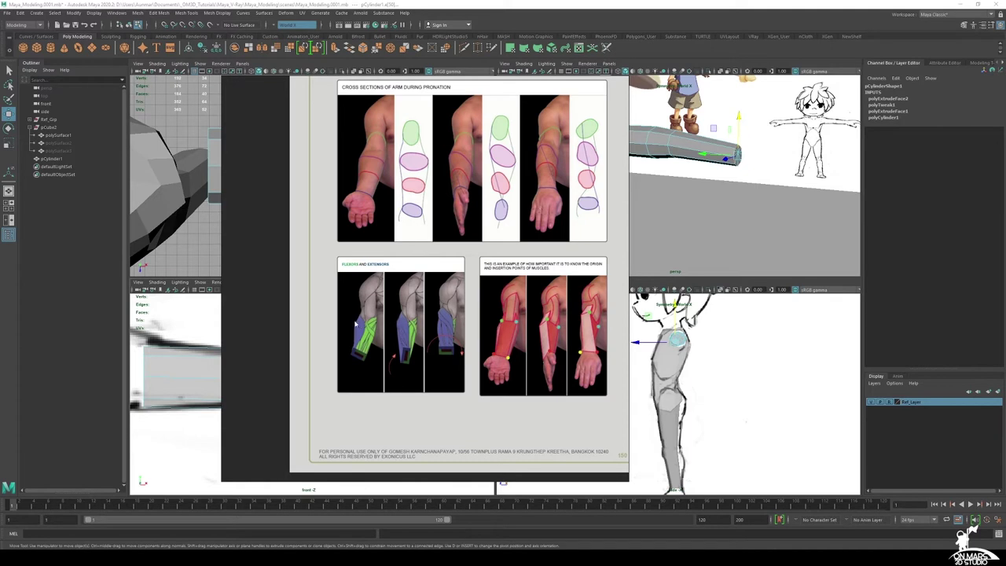
{"action": "left_click", "coordinate": [696, 13]}
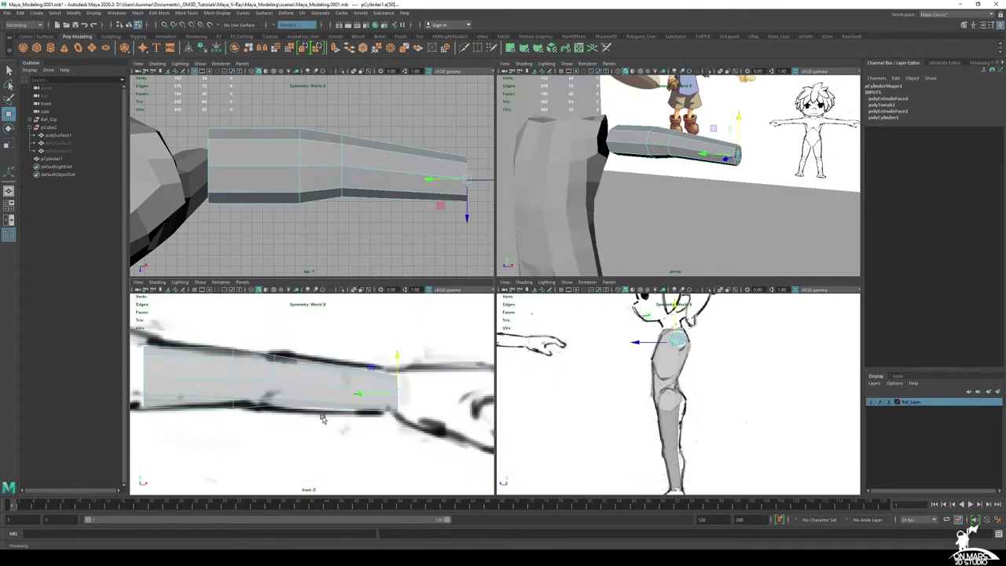
{"action": "middle_click_drag", "start_coordinate": [319, 379], "coordinate": [341, 386], "text": "alt"}
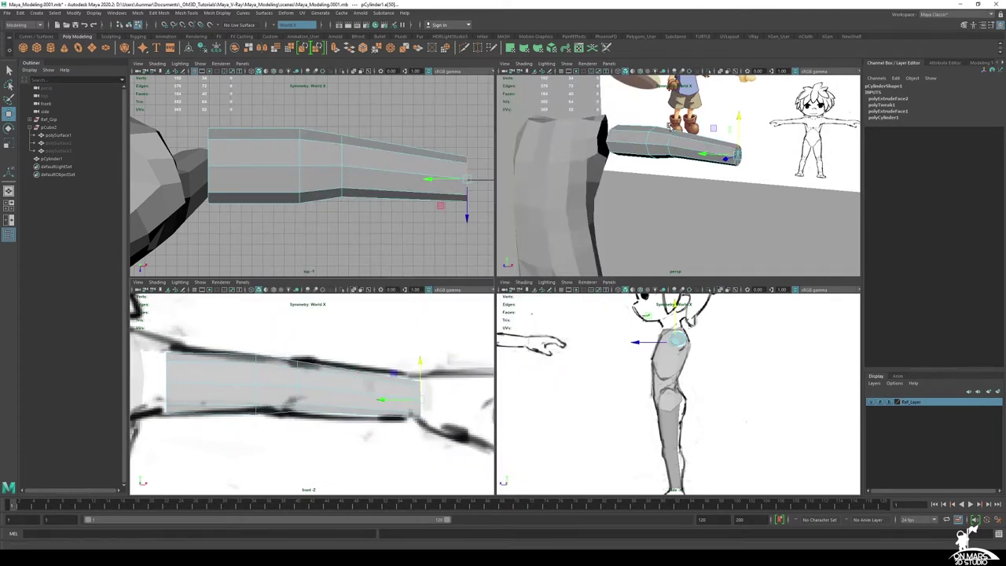
{"action": "scroll", "coordinate": [670, 130], "scroll_direction": "up", "scroll_amount": 2}
{"action": "middle_click_drag", "start_coordinate": [671, 134], "coordinate": [664, 162], "text": "alt"}
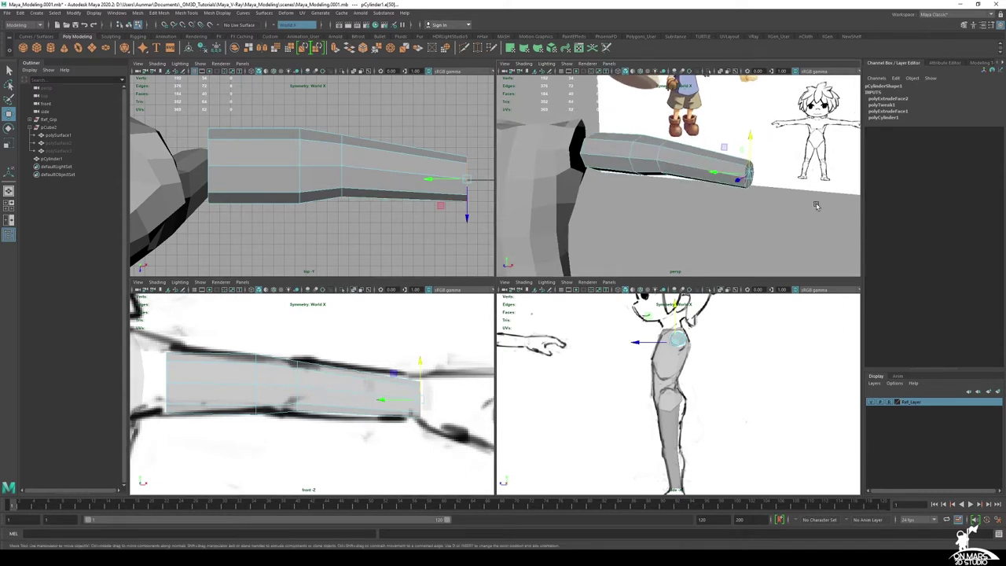
{"action": "left_click", "coordinate": [691, 181]}
{"action": "right_click", "coordinate": [690, 183], "text": "shift"}
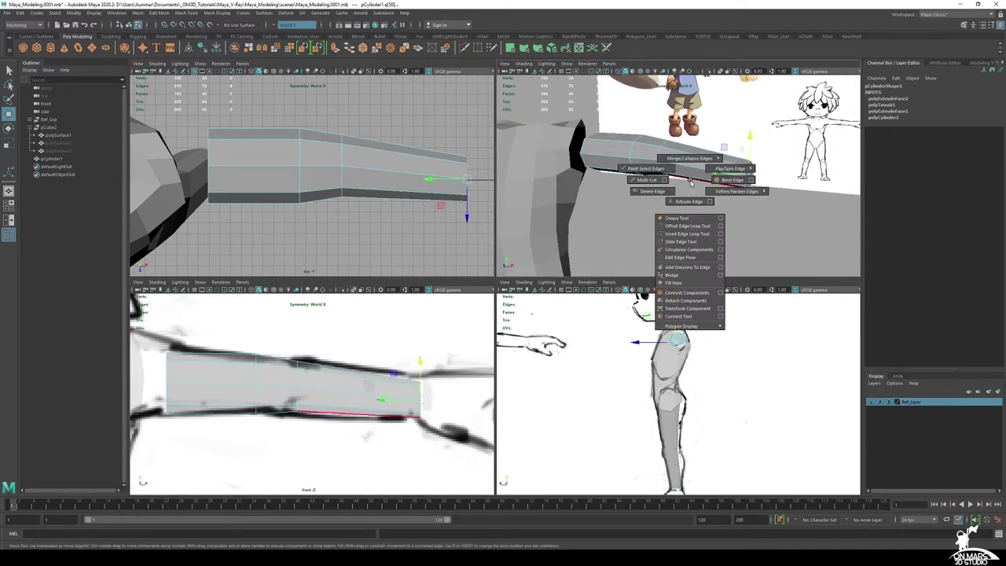
{"action": "left_click", "coordinate": [641, 181]}
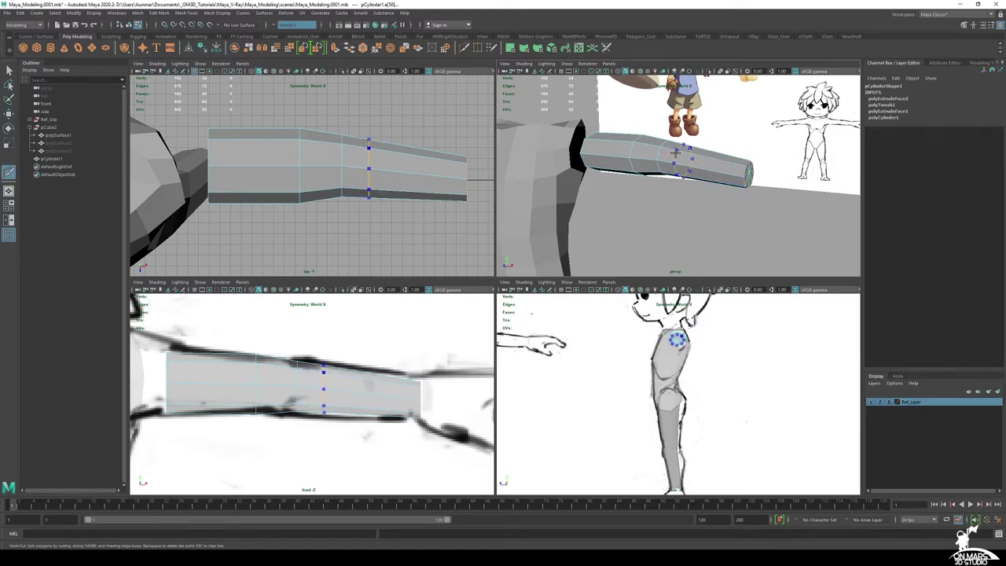
{"action": "left_click", "coordinate": [676, 153], "text": "ctrl"}
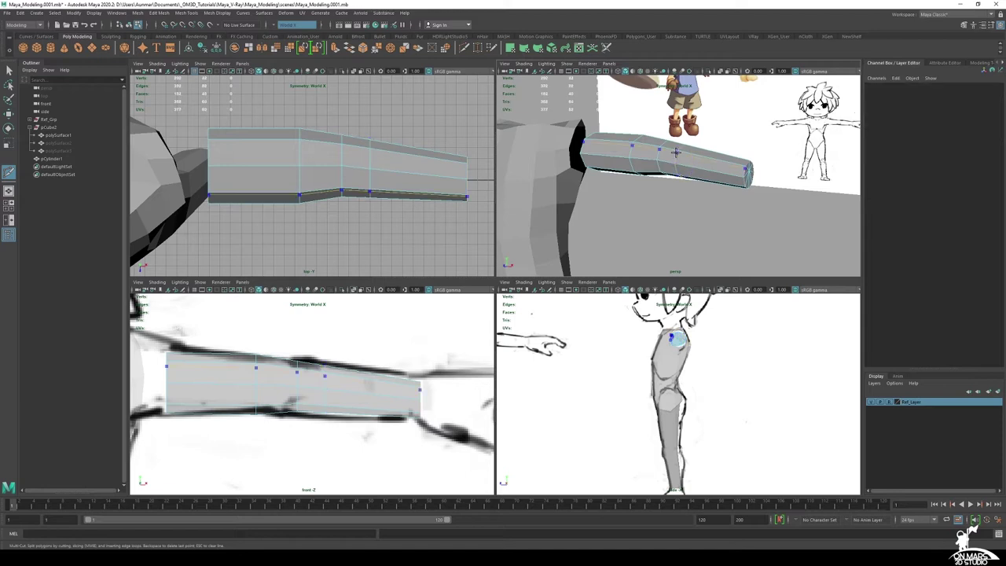
{"action": "key", "text": "q"}
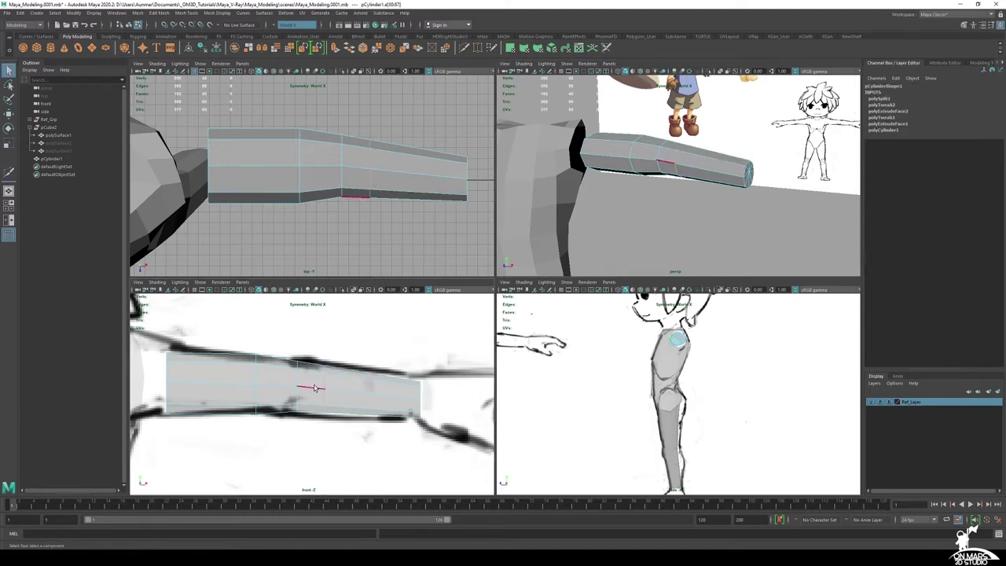
Scale the new forearm edge loop up slightly to give the forearm a bulge below the elbow
{"action": "key", "text": "w"}
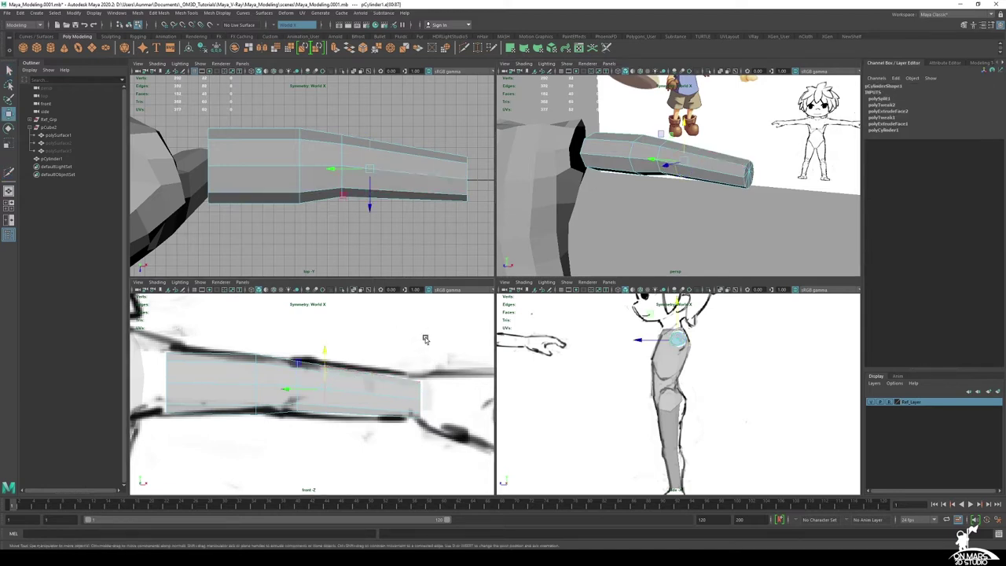
{"action": "key", "text": "r"}
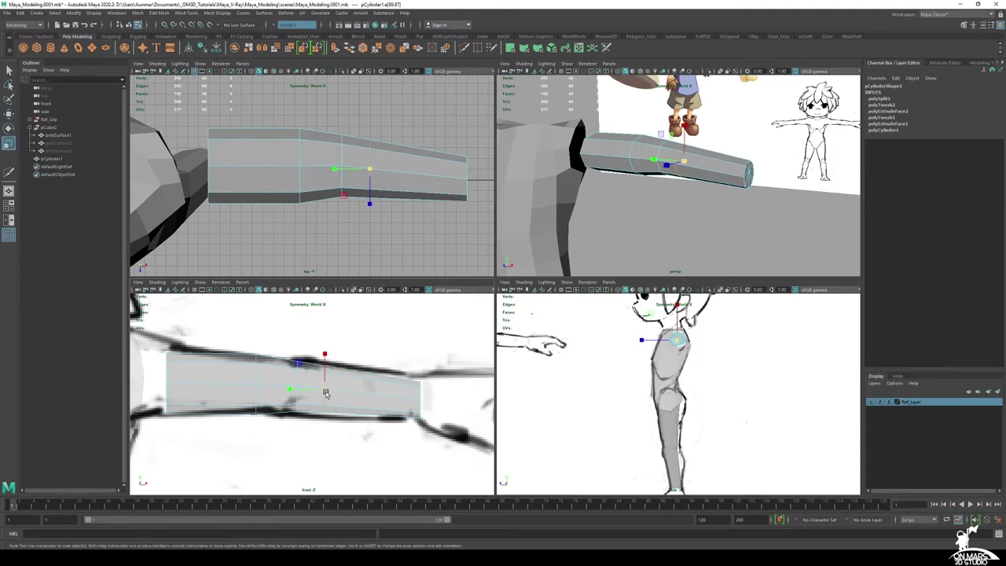
{"action": "left_click_drag", "start_coordinate": [325, 392], "coordinate": [327, 393]}
{"action": "key", "text": "w"}
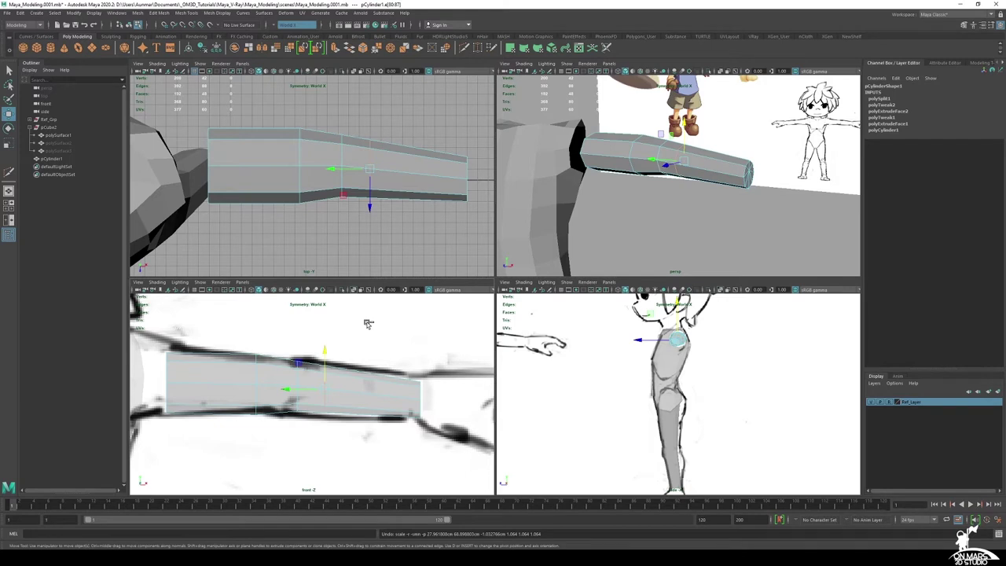
{"action": "scroll", "coordinate": [367, 322], "scroll_direction": "up", "scroll_amount": 1}
{"action": "middle_click_drag", "start_coordinate": [367, 323], "coordinate": [372, 322], "text": "ctrl"}
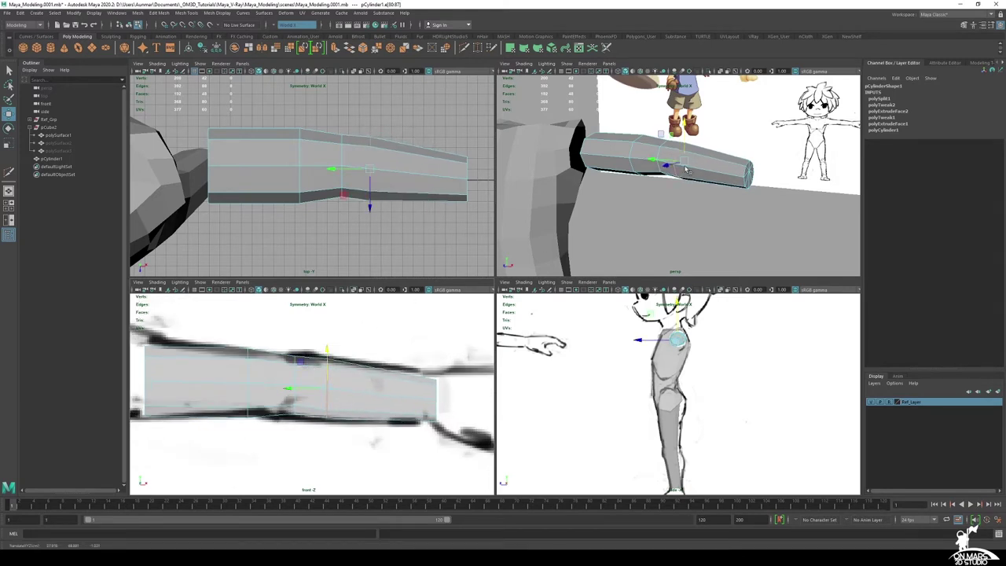
Examine the arm from several angles and compare it with the cross sections and muscle shapes in the anatomy reference
{"action": "left_click_drag", "start_coordinate": [685, 169], "coordinate": [605, 193], "text": "alt"}
{"action": "key", "text": "space"}
{"action": "left_click_drag", "start_coordinate": [498, 255], "coordinate": [558, 240], "text": "alt"}
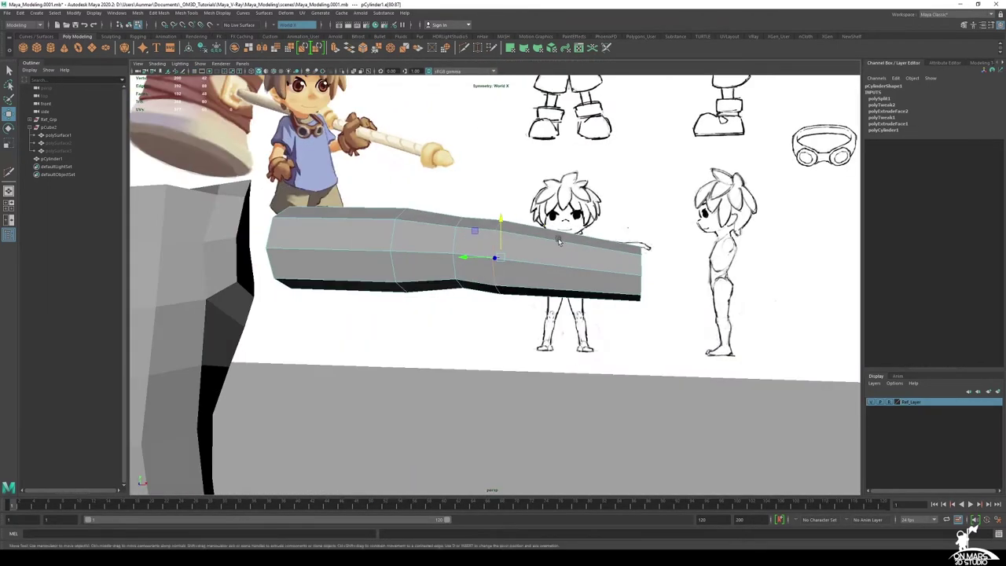
{"action": "key", "text": "alt+Tab"}
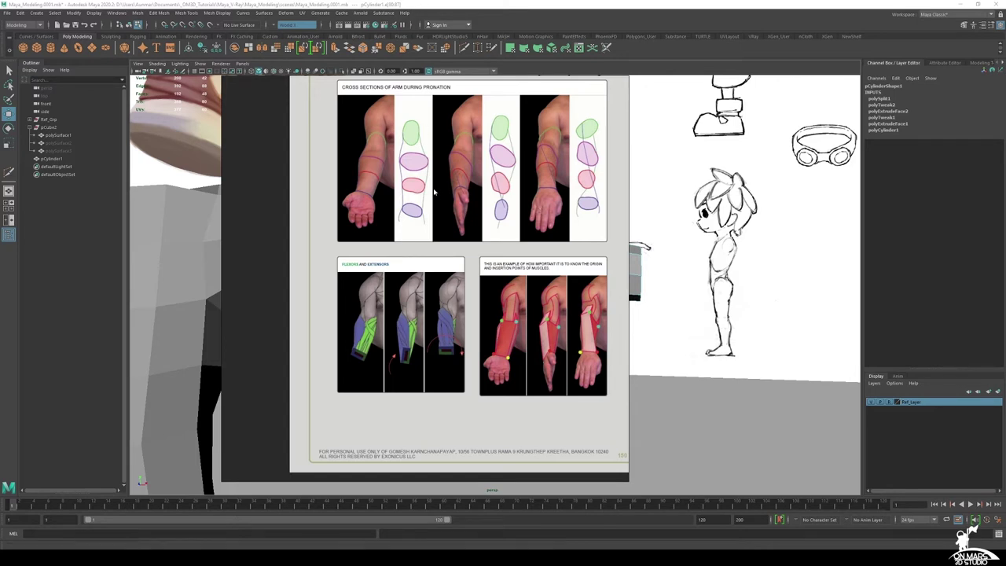
{"action": "left_click", "coordinate": [579, 18]}
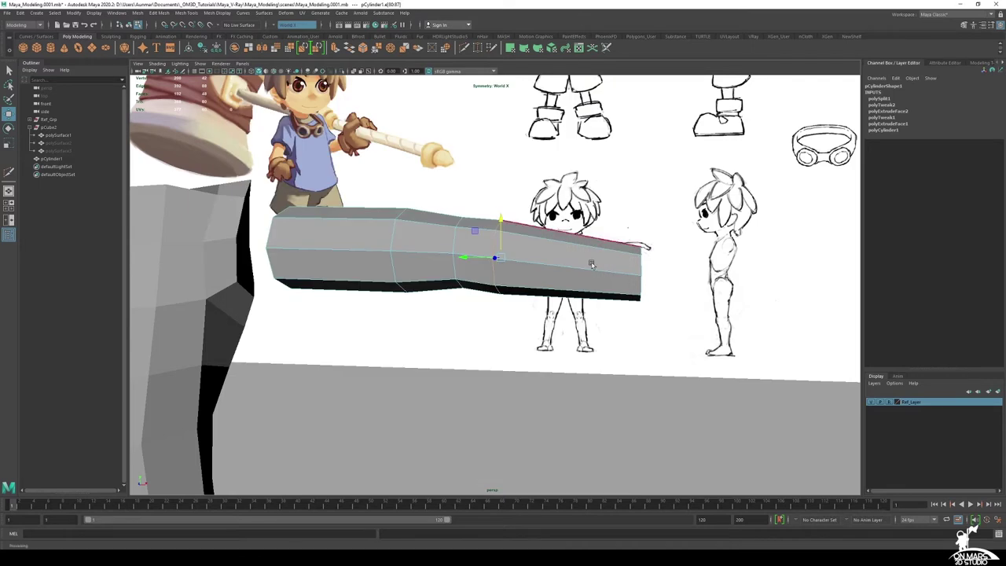
{"action": "left_click_drag", "start_coordinate": [589, 265], "coordinate": [513, 352], "text": "alt"}
{"action": "key", "text": "alt+Tab"}
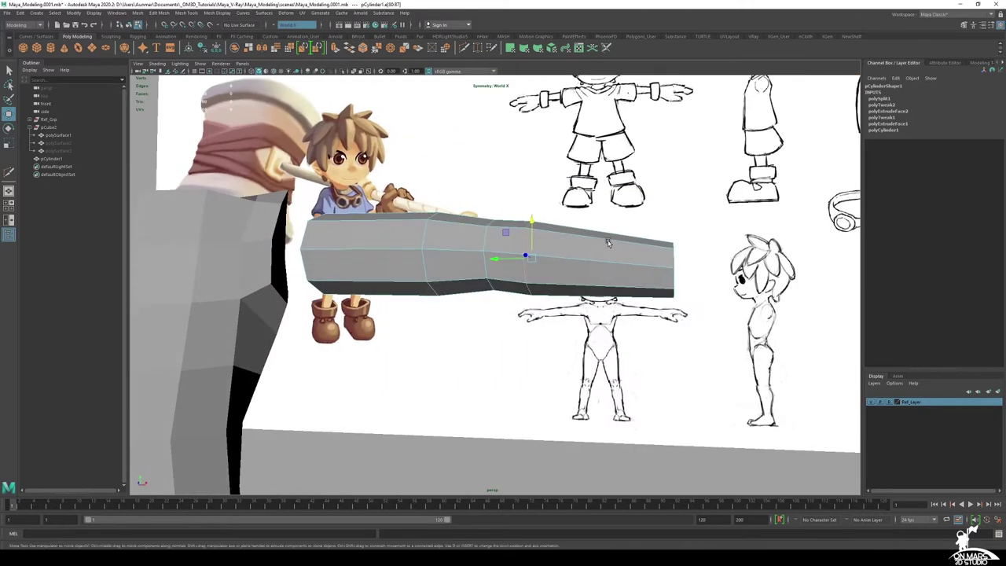
{"action": "left_click_drag", "start_coordinate": [579, 250], "coordinate": [499, 250], "text": "alt"}
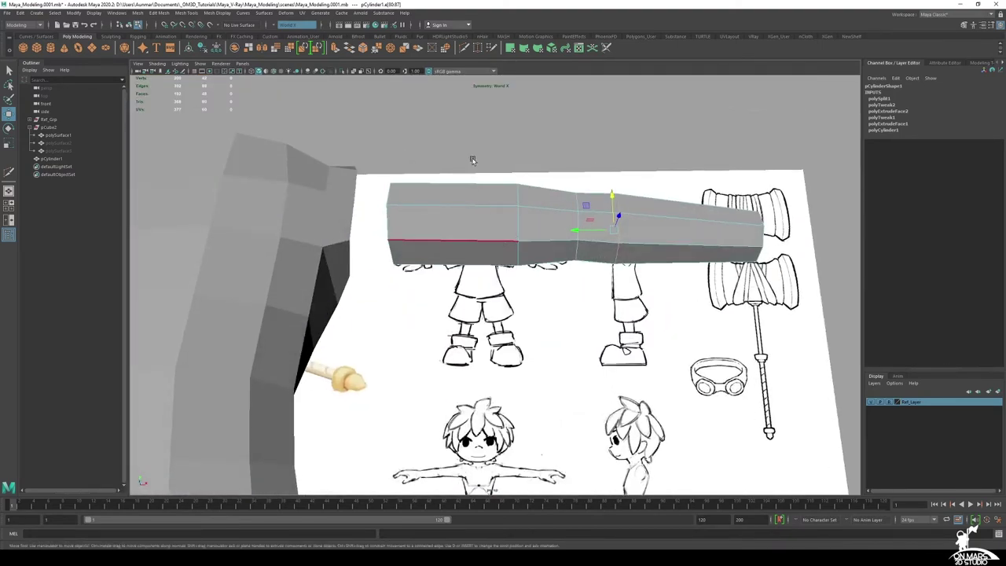
{"action": "left_click_drag", "start_coordinate": [472, 160], "coordinate": [513, 229], "text": "alt"}
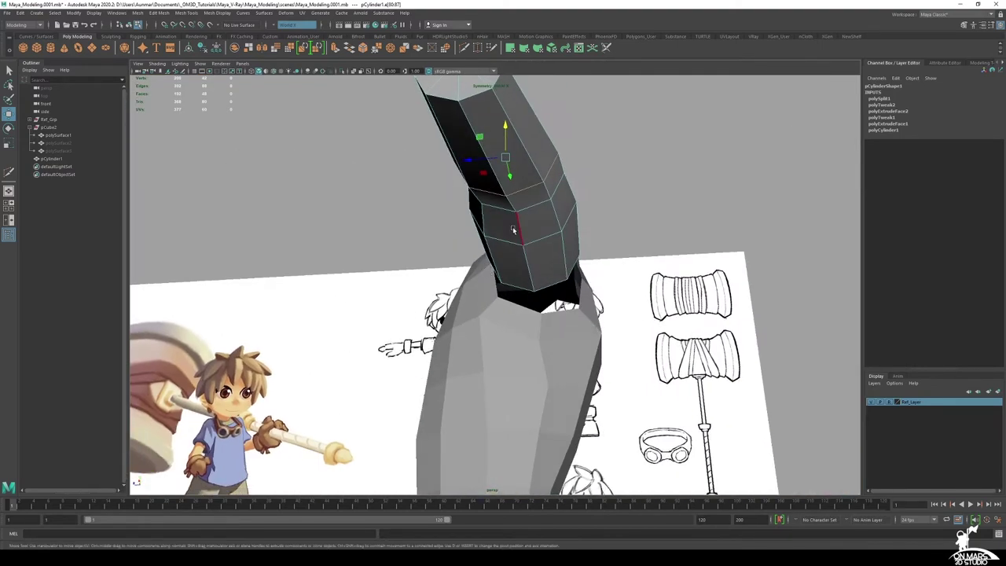
{"action": "left_click", "coordinate": [526, 260]}
{"action": "left_click_drag", "start_coordinate": [534, 261], "coordinate": [557, 227], "text": "alt"}
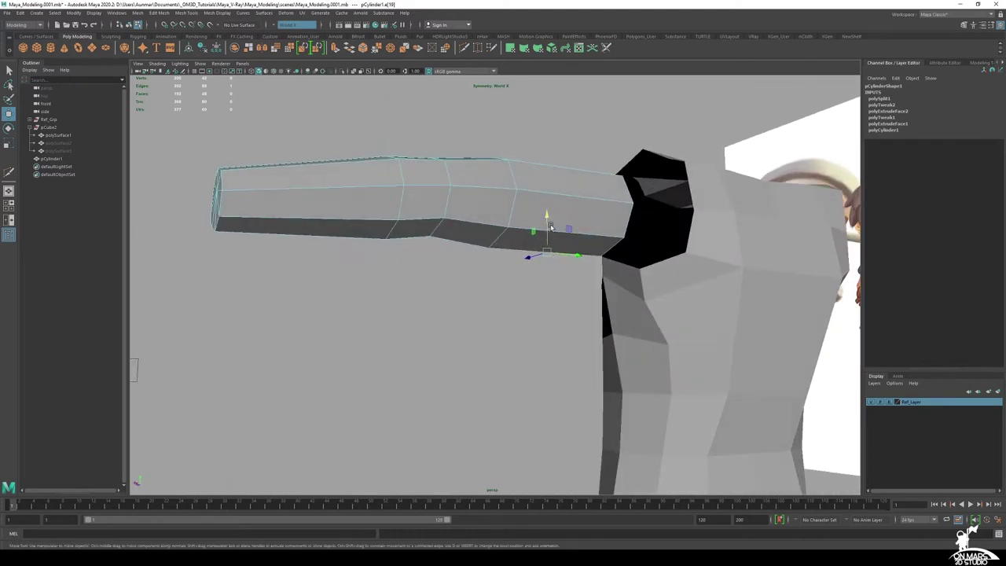
{"action": "left_click", "coordinate": [483, 558]}
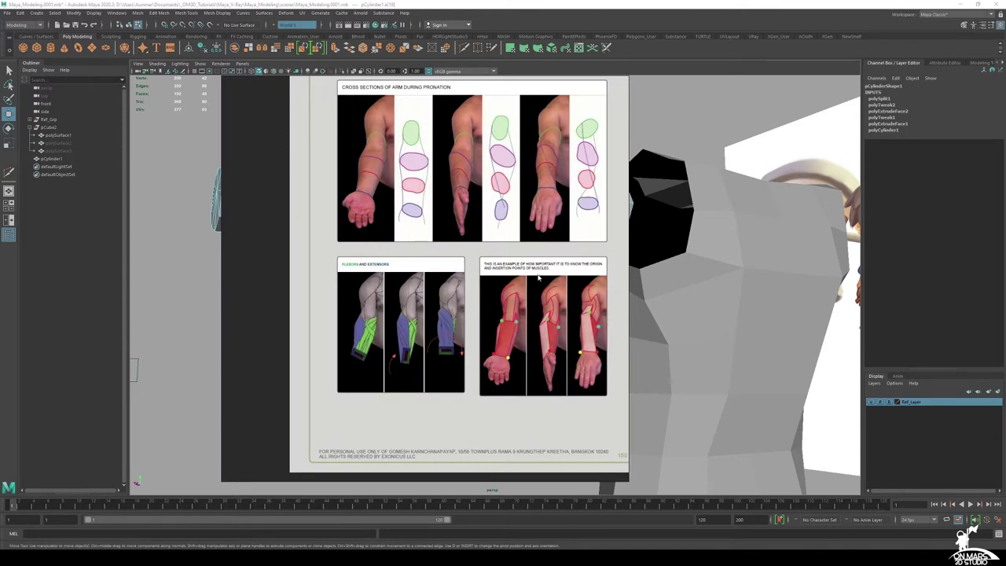
Adjust the height of the upper arm's underside edge and lower its top edge slightly to refine the profile
{"action": "left_click", "coordinate": [744, 9]}
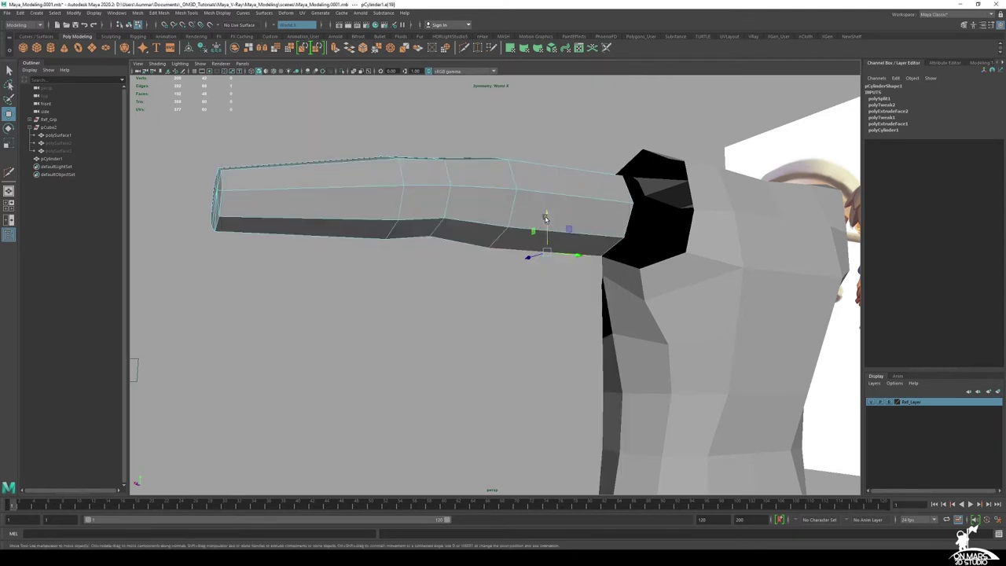
{"action": "left_click_drag", "start_coordinate": [549, 216], "coordinate": [525, 187]}
{"action": "left_click", "coordinate": [509, 156]}
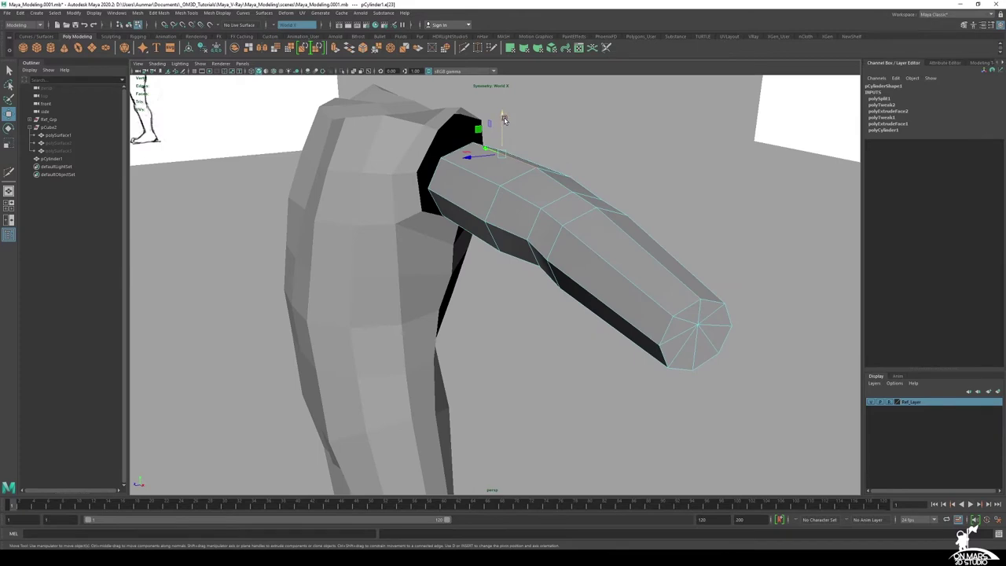
{"action": "left_click_drag", "start_coordinate": [504, 119], "coordinate": [504, 125]}
Compare the arm's thickness and shoulder end with the front reference drawing and the torso's arm opening from several angles
{"action": "left_click_drag", "start_coordinate": [518, 196], "coordinate": [586, 240], "text": "alt"}
{"action": "key", "text": "space"}
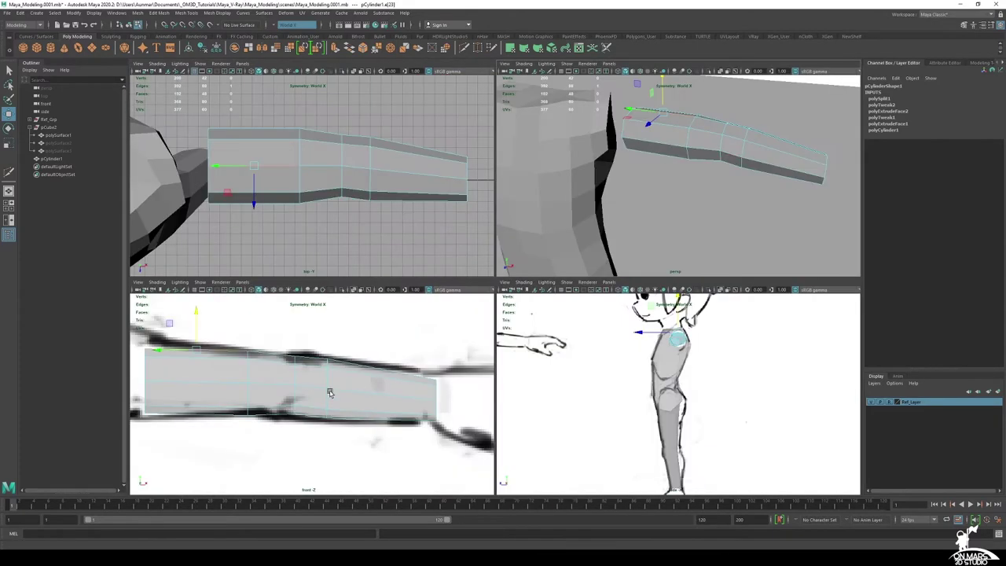
{"action": "key", "text": "space"}
{"action": "middle_click_drag", "start_coordinate": [349, 269], "coordinate": [550, 270], "text": "alt"}
{"action": "middle_click_drag", "start_coordinate": [406, 233], "coordinate": [509, 240], "text": "alt"}
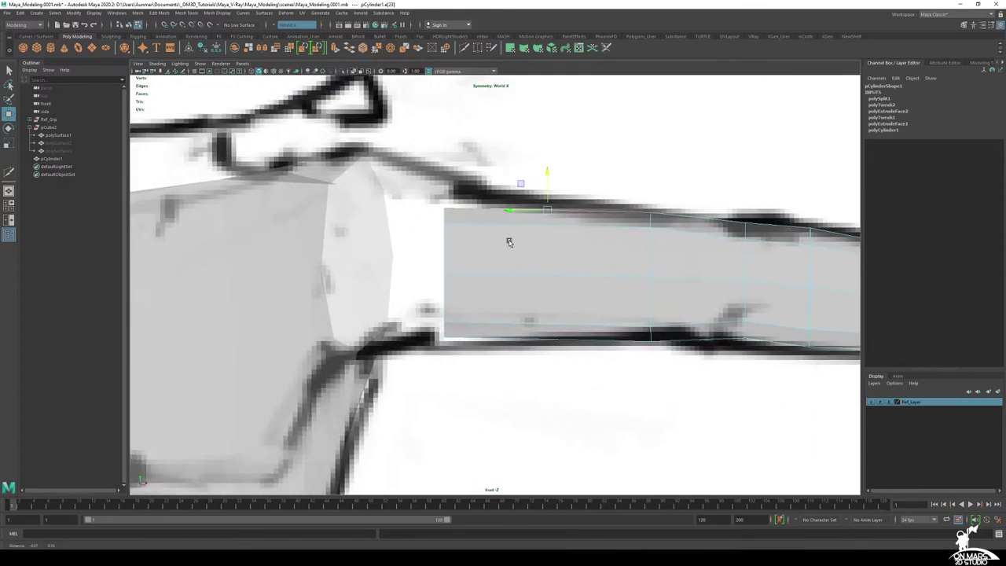
{"action": "key", "text": "space"}
{"action": "key", "text": "space"}
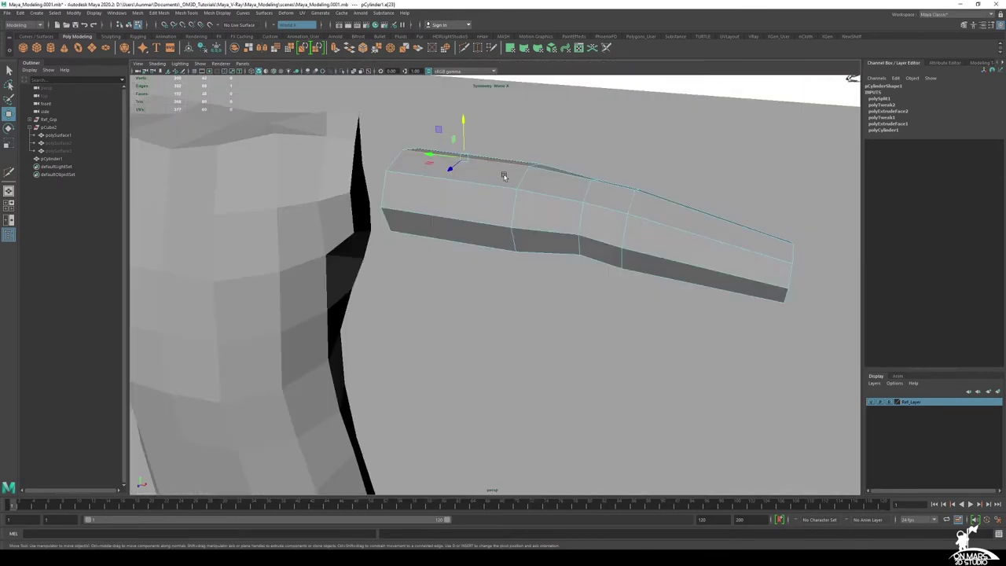
{"action": "left_click_drag", "start_coordinate": [503, 176], "coordinate": [408, 216], "text": "alt"}
{"action": "left_click_drag", "start_coordinate": [518, 251], "coordinate": [428, 255], "text": "alt"}
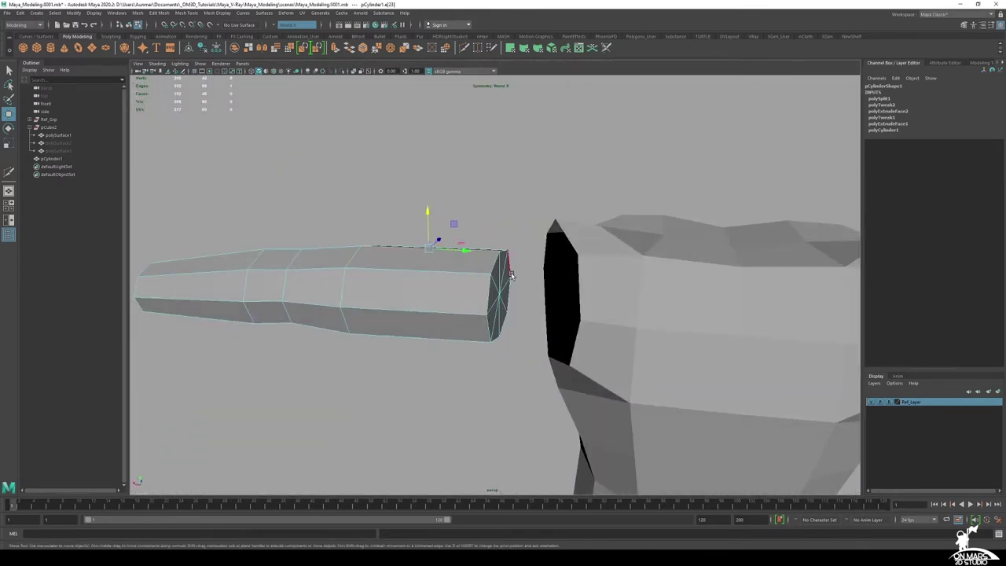
{"action": "middle_click_drag", "start_coordinate": [503, 303], "coordinate": [584, 253], "text": "alt"}
{"action": "right_click_drag", "start_coordinate": [583, 253], "coordinate": [542, 250], "text": "alt"}
{"action": "left_click_drag", "start_coordinate": [542, 250], "coordinate": [708, 248], "text": "alt"}
{"action": "left_click_drag", "start_coordinate": [434, 223], "coordinate": [520, 222], "text": "alt"}
Turn off X-Ray display in the front view so that the models are drawn opaque over the reference
{"action": "key", "text": "space"}
{"action": "key", "text": "space"}
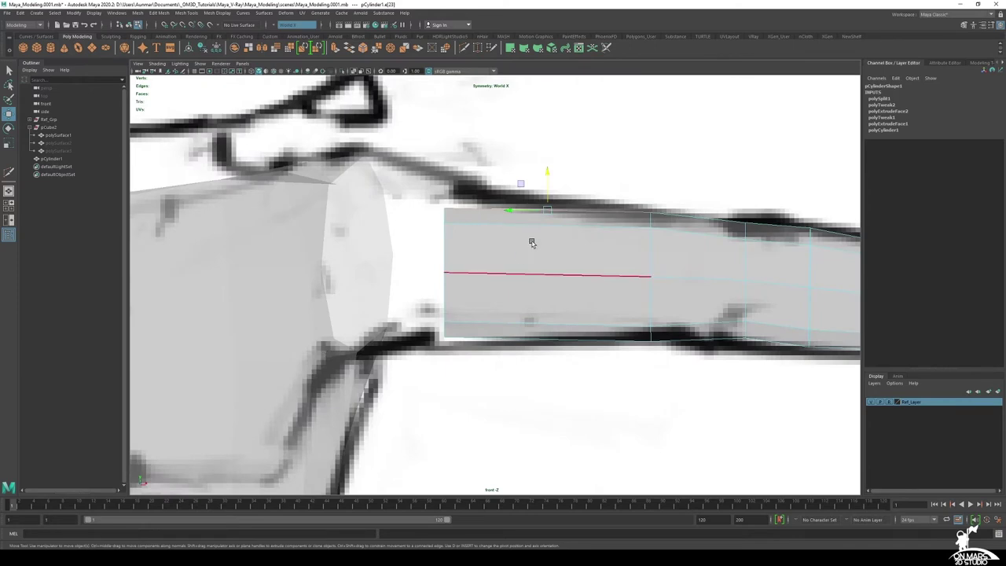
{"action": "left_click", "coordinate": [356, 72]}
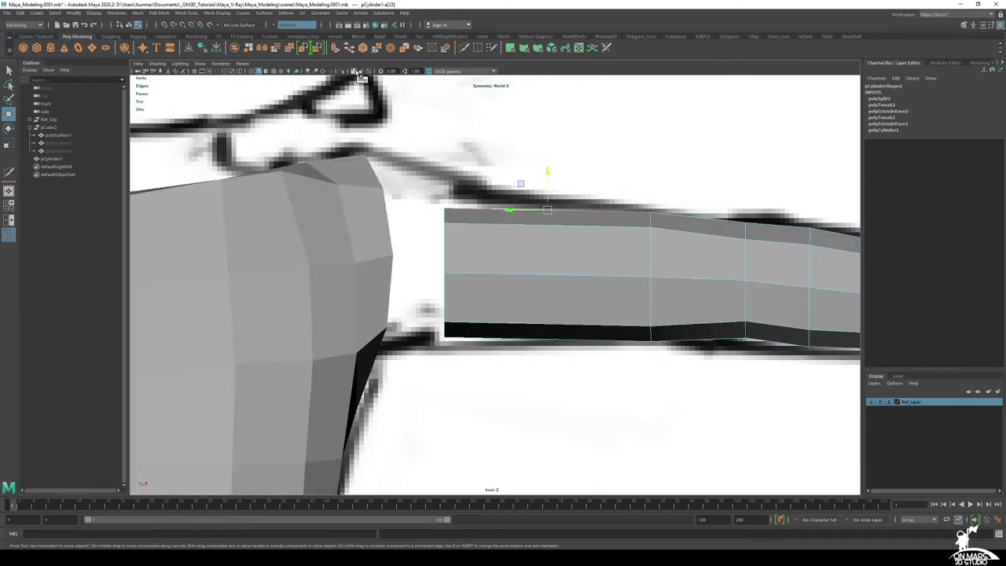
{"action": "key", "text": "space"}
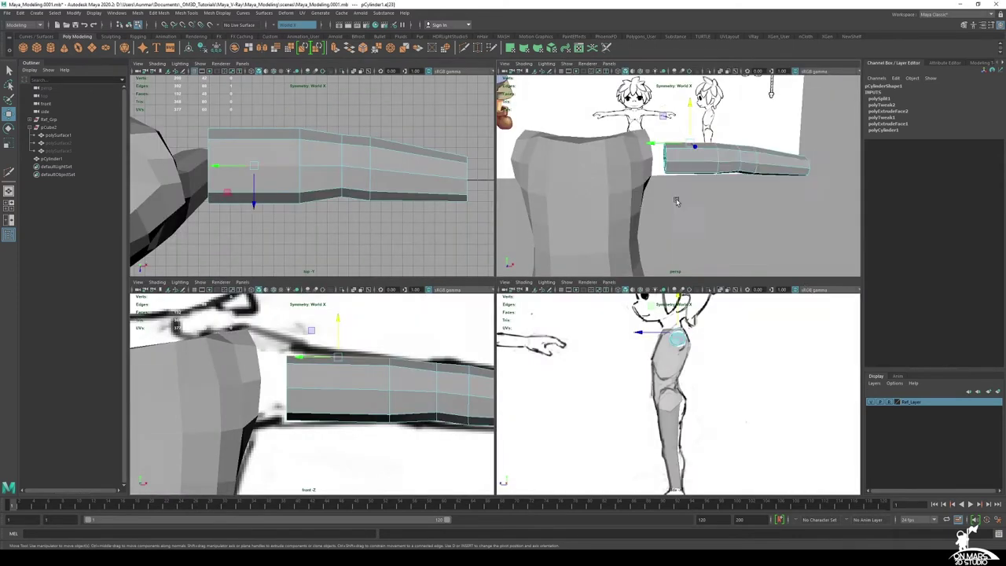
Delete the cap faces at the shoulder end of the arm cylinder, leaving it open towards the torso
{"action": "key", "text": "space"}
{"action": "left_click_drag", "start_coordinate": [399, 234], "coordinate": [429, 238], "text": "alt"}
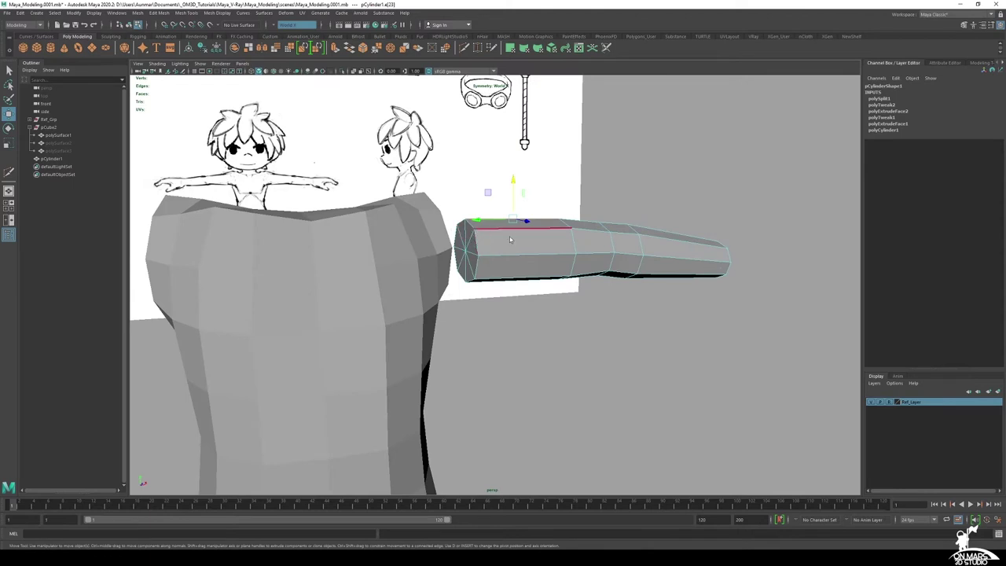
{"action": "right_click_drag", "start_coordinate": [510, 238], "coordinate": [509, 254]}
{"action": "left_click_drag", "start_coordinate": [510, 253], "coordinate": [293, 253], "text": "alt"}
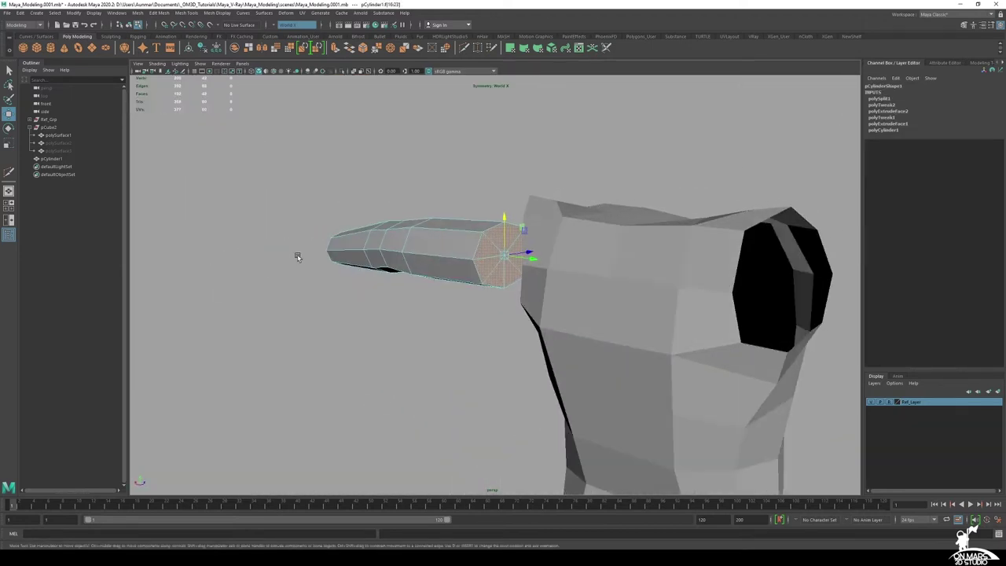
{"action": "key", "text": "Delete"}
{"action": "left_click_drag", "start_coordinate": [399, 260], "coordinate": [625, 260], "text": "alt"}
{"action": "left_click_drag", "start_coordinate": [505, 234], "coordinate": [491, 242], "text": "alt"}
Extrude the arm's open shoulder border edge loop a short distance towards the torso and scale it up
{"action": "right_click_drag", "start_coordinate": [490, 233], "coordinate": [487, 180]}
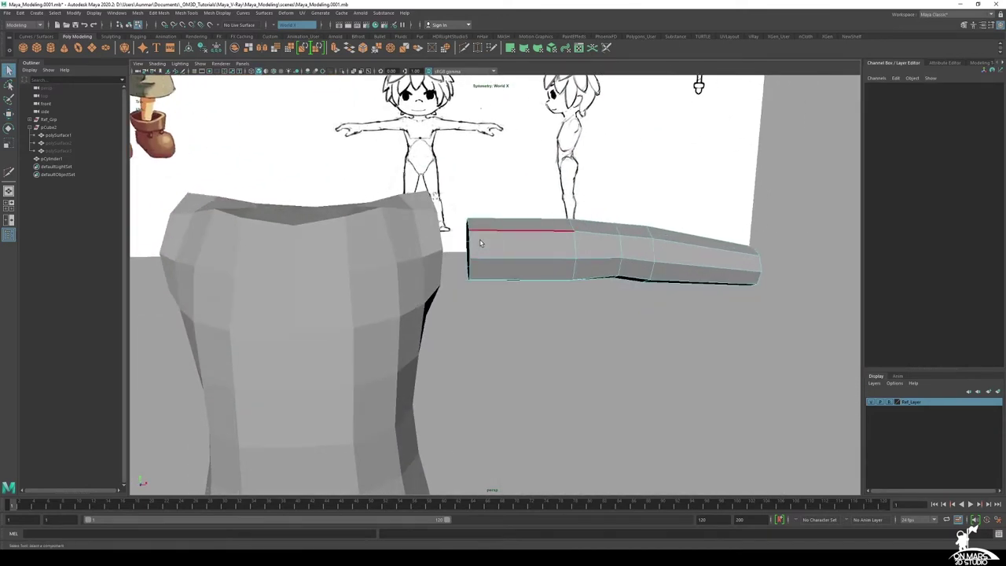
{"action": "double_click", "coordinate": [472, 244]}
{"action": "key", "text": "w"}
{"action": "left_click_drag", "start_coordinate": [494, 251], "coordinate": [428, 254], "text": "alt"}
{"action": "left_click_drag", "start_coordinate": [519, 269], "coordinate": [501, 243], "text": "alt"}
{"action": "key", "text": "r"}
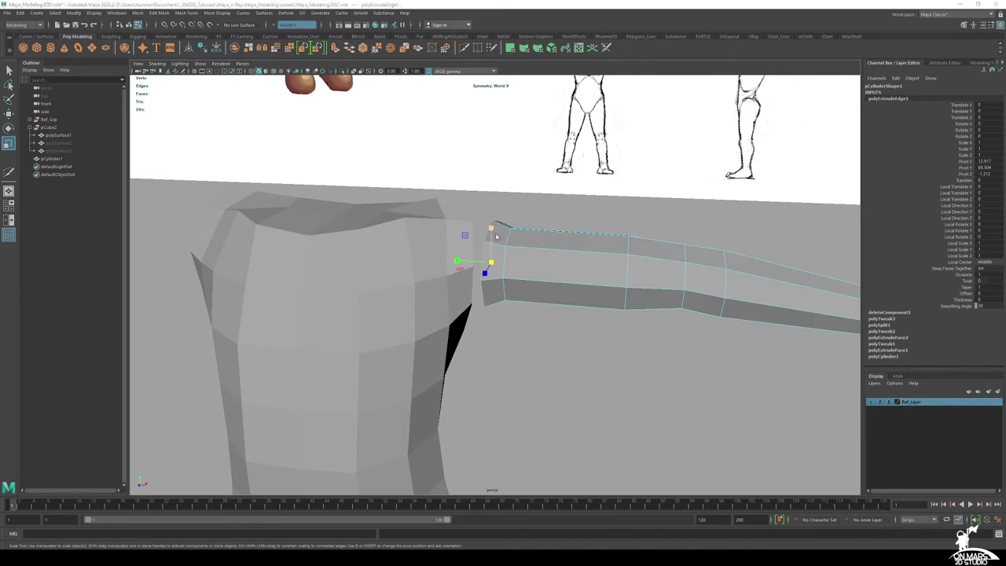
In the front view, enlarge and raise the extruded shoulder border so its upper edge meets the drawn shoulder line
{"action": "key", "text": "space"}
{"action": "key", "text": "space"}
{"action": "middle_click_drag", "start_coordinate": [436, 253], "coordinate": [452, 251], "text": "alt"}
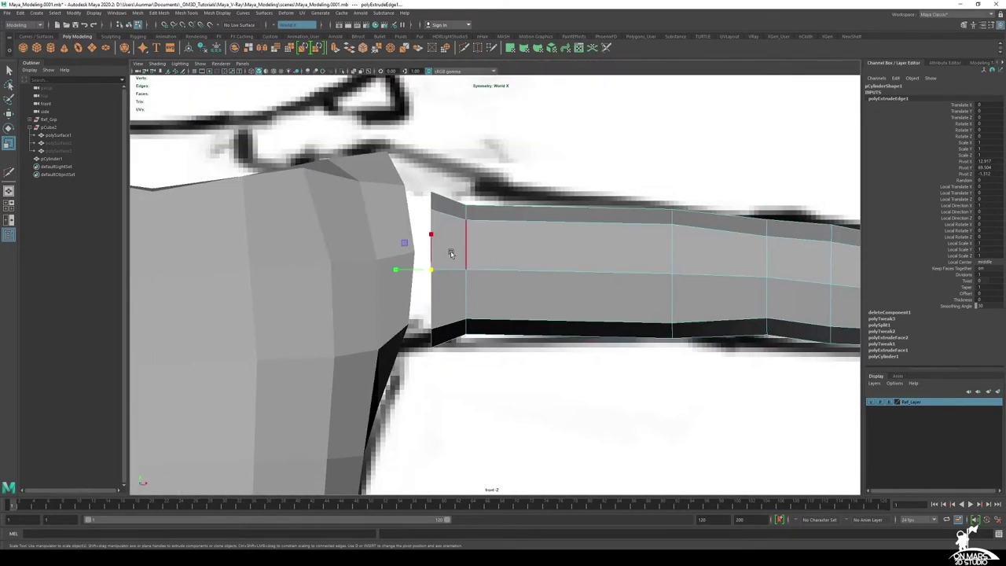
{"action": "left_click_drag", "start_coordinate": [432, 270], "coordinate": [428, 228]}
{"action": "key", "text": "w"}
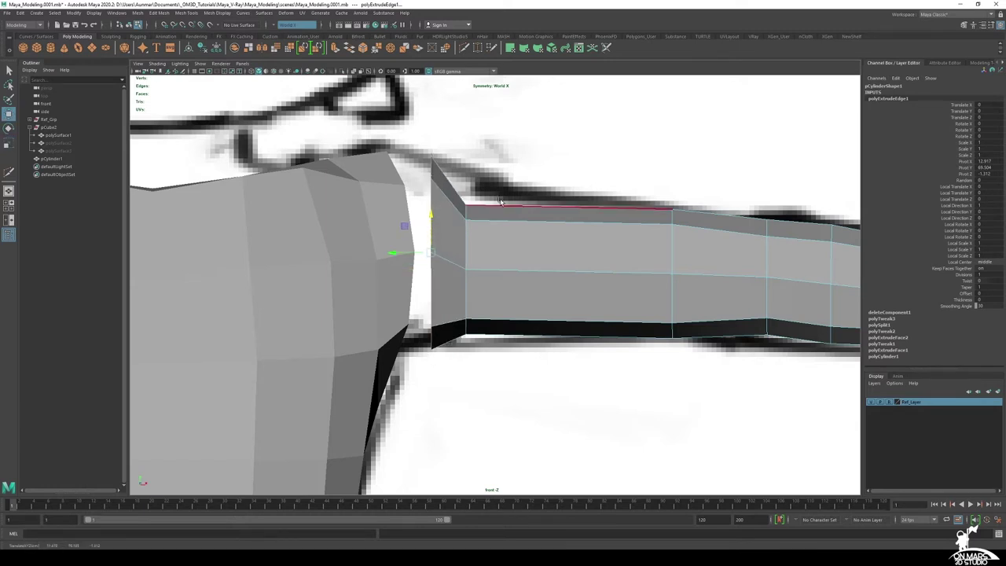
Raise the upper vertices of the loop beside the shoulder border onto the drawn outline and select the topmost vertex
{"action": "right_click_drag", "start_coordinate": [477, 221], "coordinate": [441, 221]}
{"action": "left_click_drag", "start_coordinate": [506, 229], "coordinate": [465, 192]}
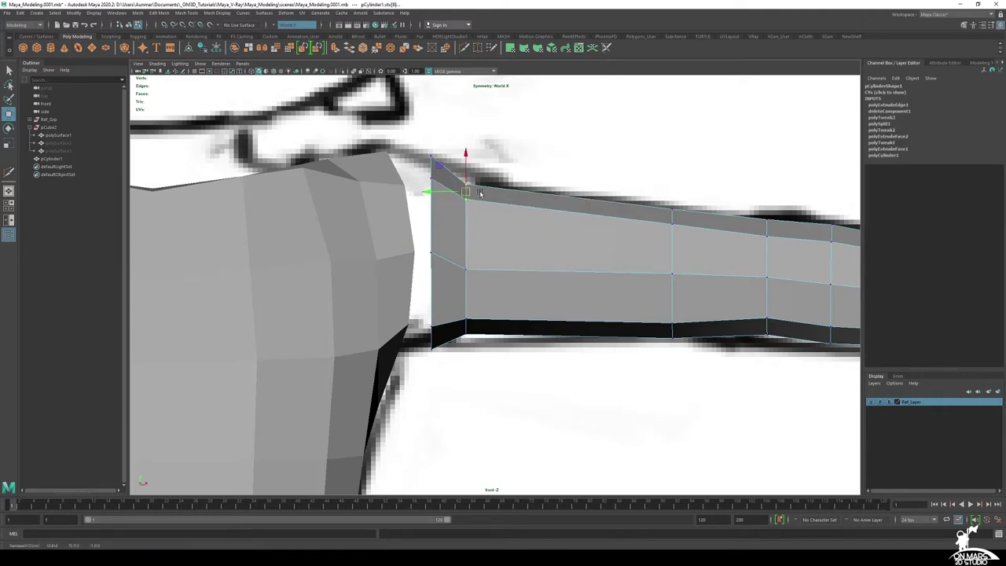
{"action": "left_click", "coordinate": [465, 183]}
{"action": "key", "text": "space"}
{"action": "key", "text": "space"}
{"action": "left_click_drag", "start_coordinate": [667, 186], "coordinate": [595, 205], "text": "alt"}
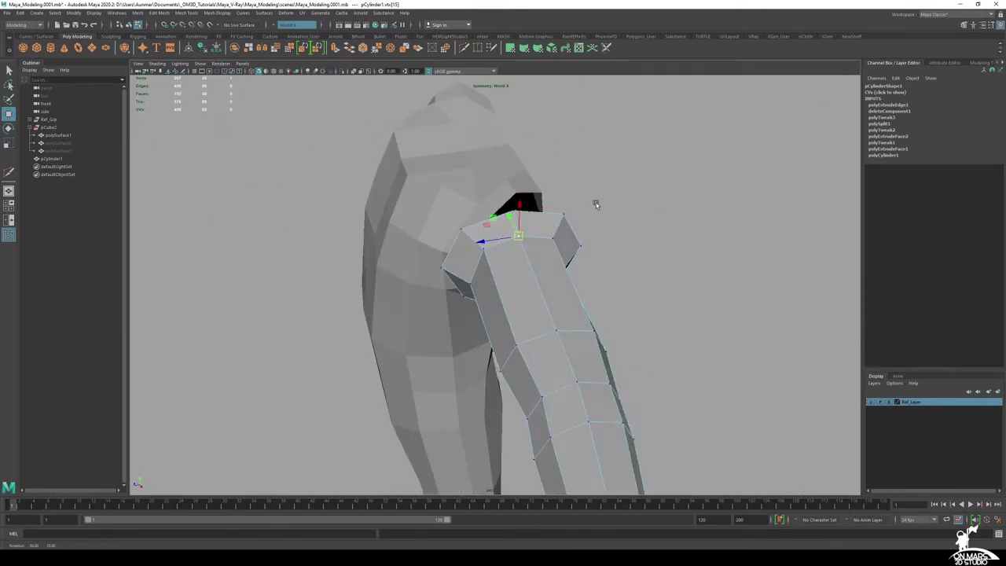
Consult the anatomy page on blocking out a semipronated arm and pull the top-centre shoulder vertex outward along the arm
{"action": "left_click", "coordinate": [465, 558]}
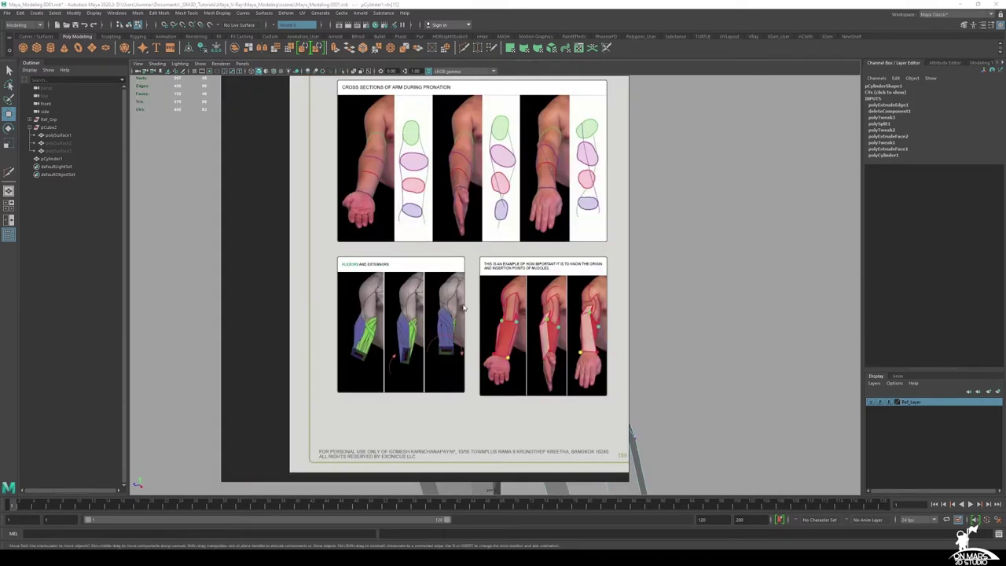
{"action": "scroll", "coordinate": [452, 213], "scroll_direction": "down", "scroll_amount": 5}
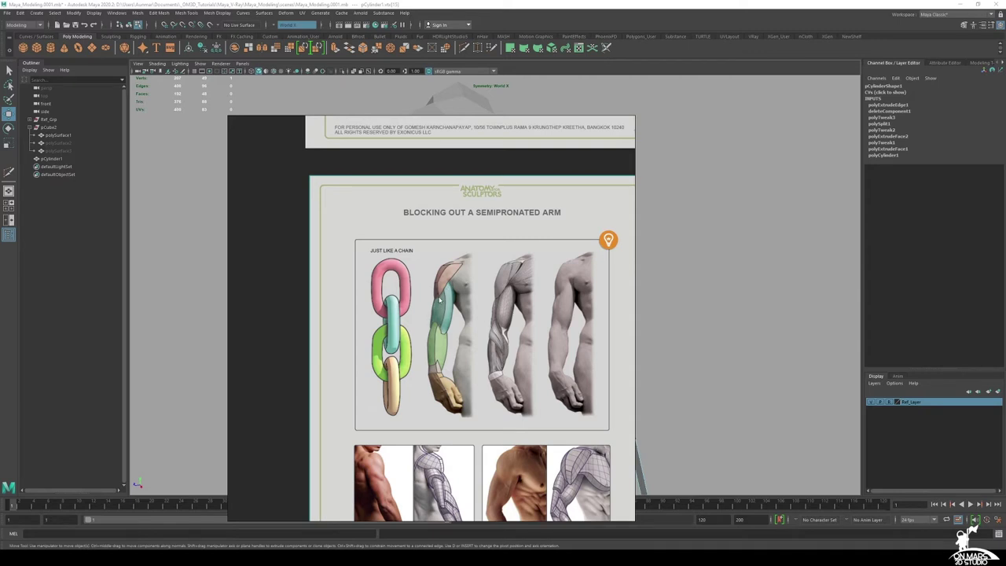
{"action": "left_click", "coordinate": [680, 5]}
{"action": "left_click_drag", "start_coordinate": [520, 267], "coordinate": [516, 261], "text": "alt"}
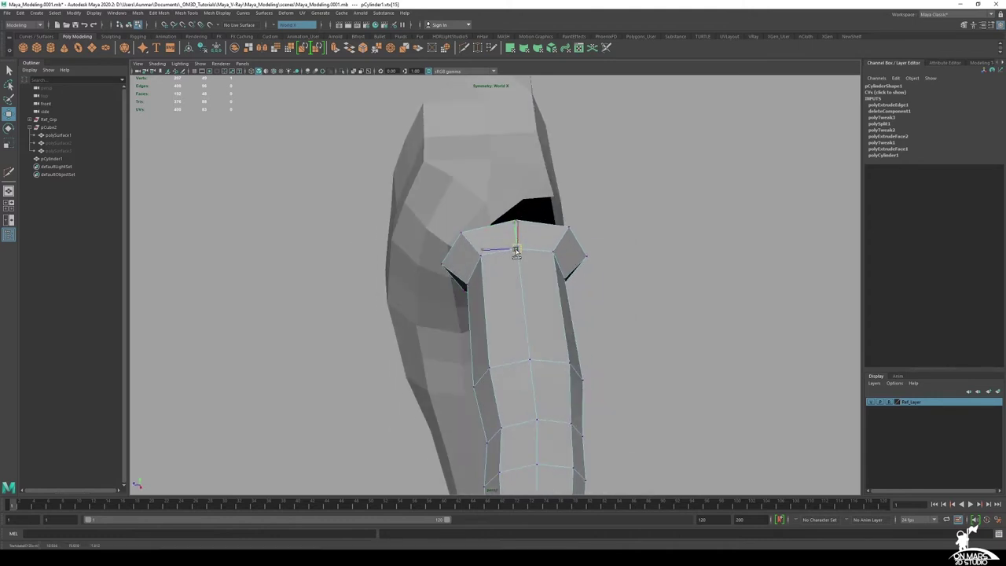
{"action": "left_click_drag", "start_coordinate": [519, 275], "coordinate": [600, 258], "text": "alt"}
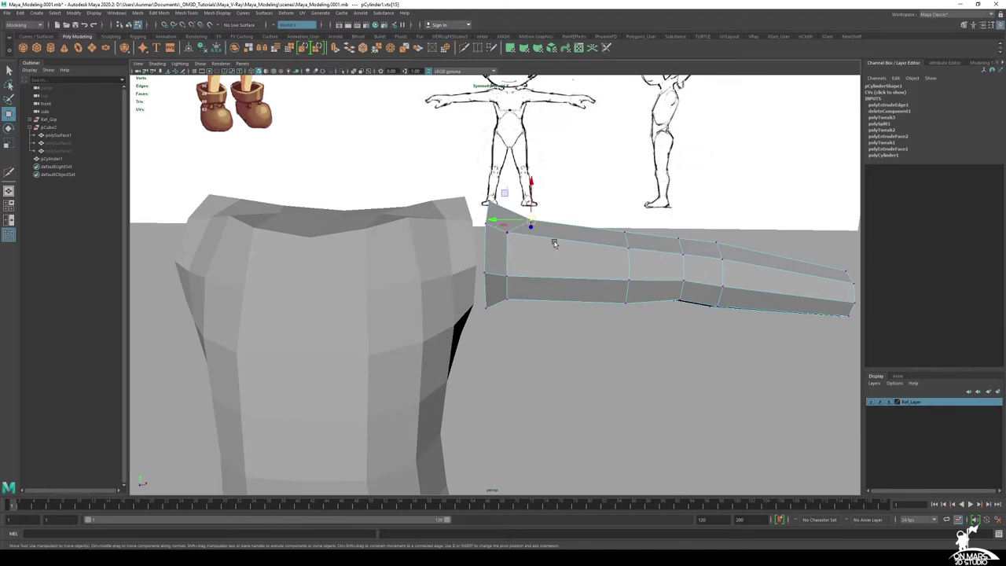
Compare the reshaped shoulder with the drawn outline in the front view and with the torso's arm opening in perspective
{"action": "key", "text": "space"}
{"action": "middle_click_drag", "start_coordinate": [324, 353], "coordinate": [367, 372], "text": "alt"}
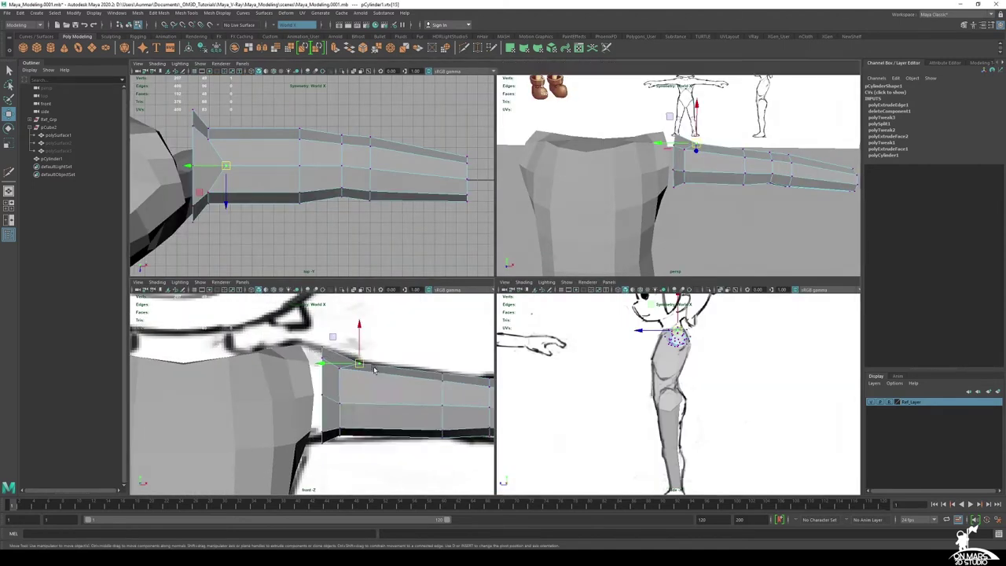
{"action": "key", "text": "space"}
{"action": "scroll", "coordinate": [487, 198], "scroll_direction": "up", "scroll_amount": 2}
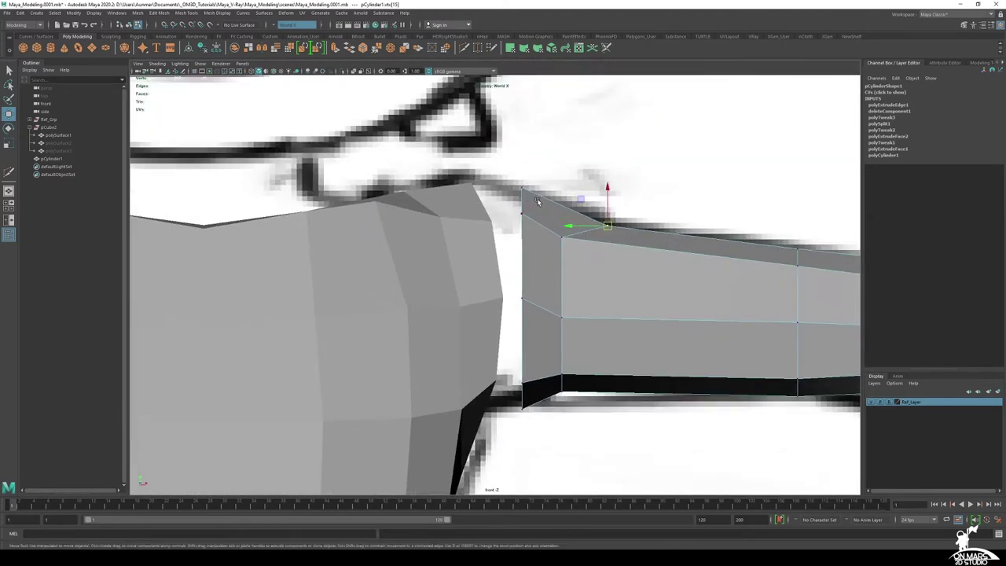
{"action": "left_click", "coordinate": [465, 195]}
{"action": "right_click_drag", "start_coordinate": [465, 194], "coordinate": [436, 189]}
{"action": "left_click_drag", "start_coordinate": [456, 173], "coordinate": [482, 180]}
{"action": "left_click", "coordinate": [529, 197]}
{"action": "key", "text": "space"}
{"action": "key", "text": "space"}
{"action": "left_click_drag", "start_coordinate": [682, 167], "coordinate": [560, 225], "text": "alt"}
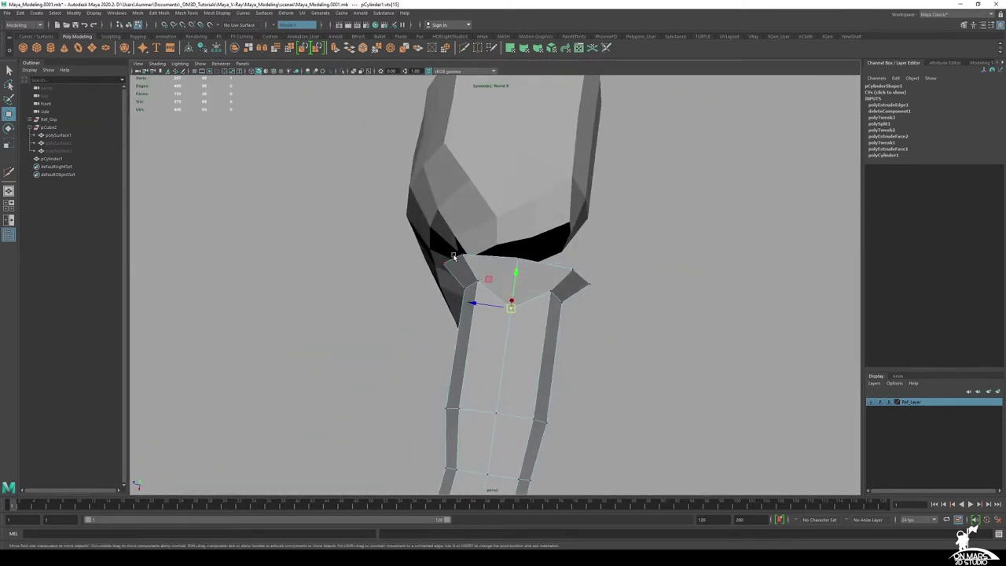
Snap the upper back vertex of the arm's shoulder border onto the corner vertex of the torso's arm opening
{"action": "left_click_drag", "start_coordinate": [580, 261], "coordinate": [529, 244], "text": "alt"}
{"action": "left_click", "coordinate": [513, 243]}
{"action": "left_click_drag", "start_coordinate": [587, 274], "coordinate": [532, 266], "text": "alt"}
{"action": "scroll", "coordinate": [564, 294], "scroll_direction": "up", "scroll_amount": 2}
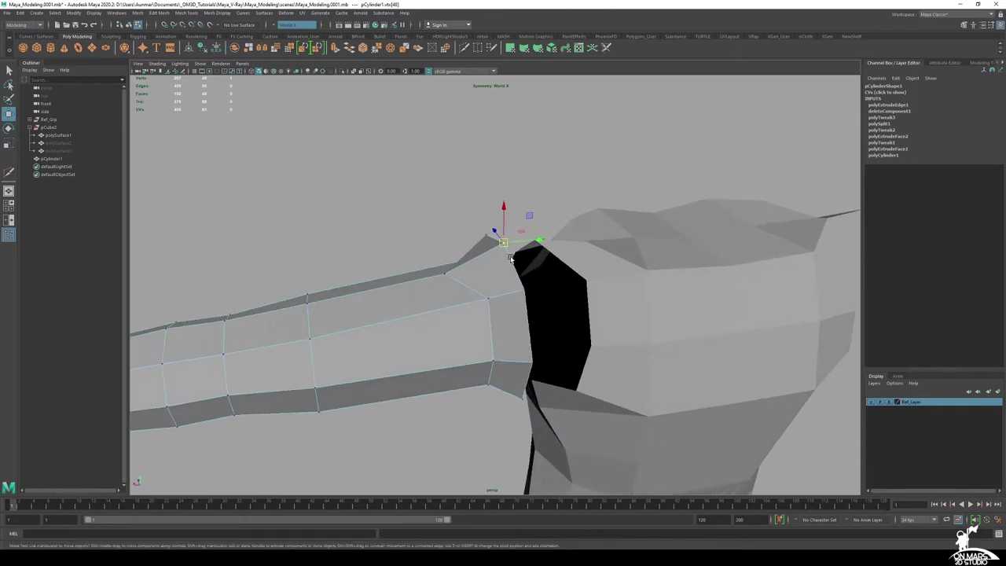
{"action": "key", "text": "v"}
{"action": "key", "text": "v"}
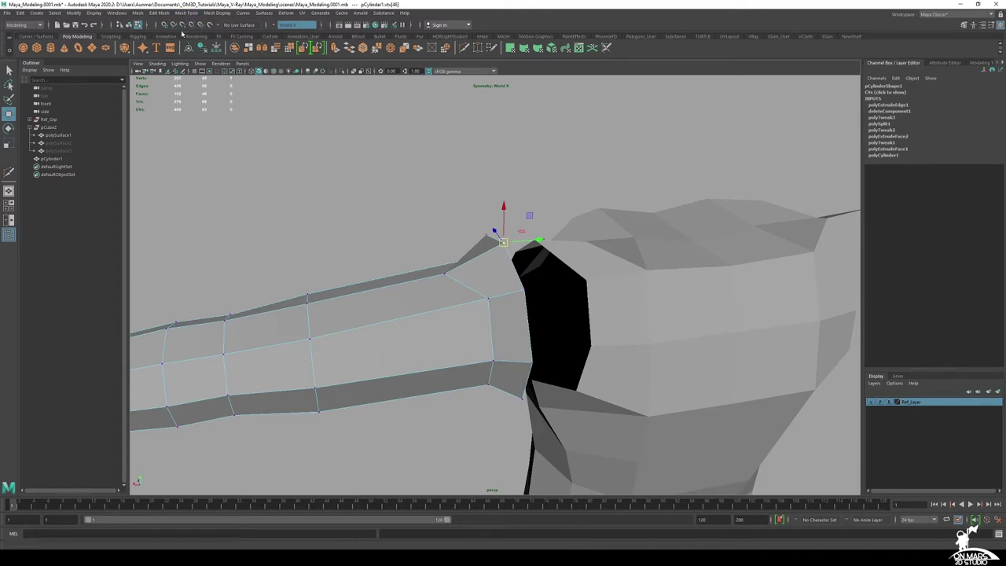
{"action": "left_click_drag", "start_coordinate": [404, 174], "coordinate": [384, 191], "text": "alt"}
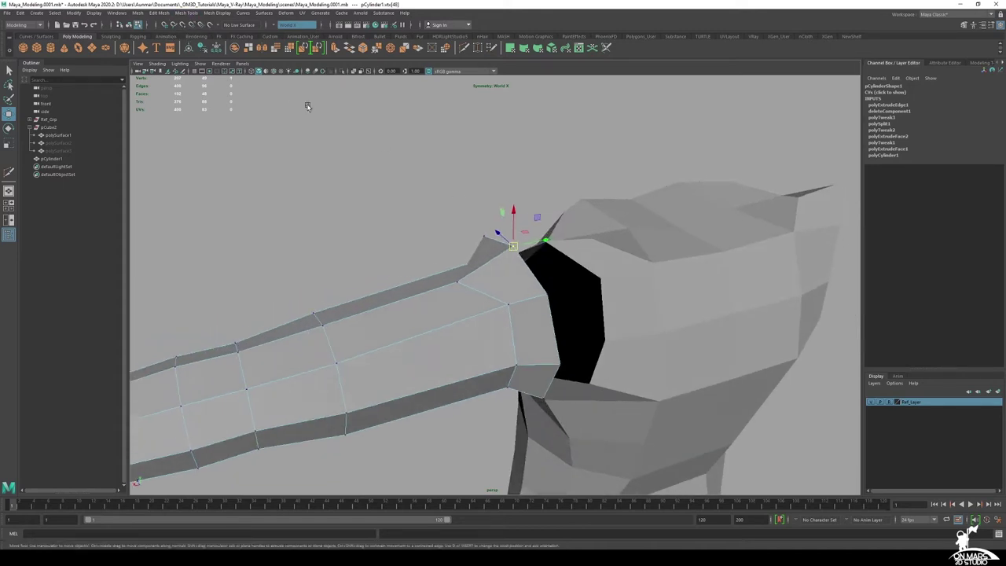
{"action": "left_click_drag", "start_coordinate": [345, 145], "coordinate": [382, 193], "text": "alt"}
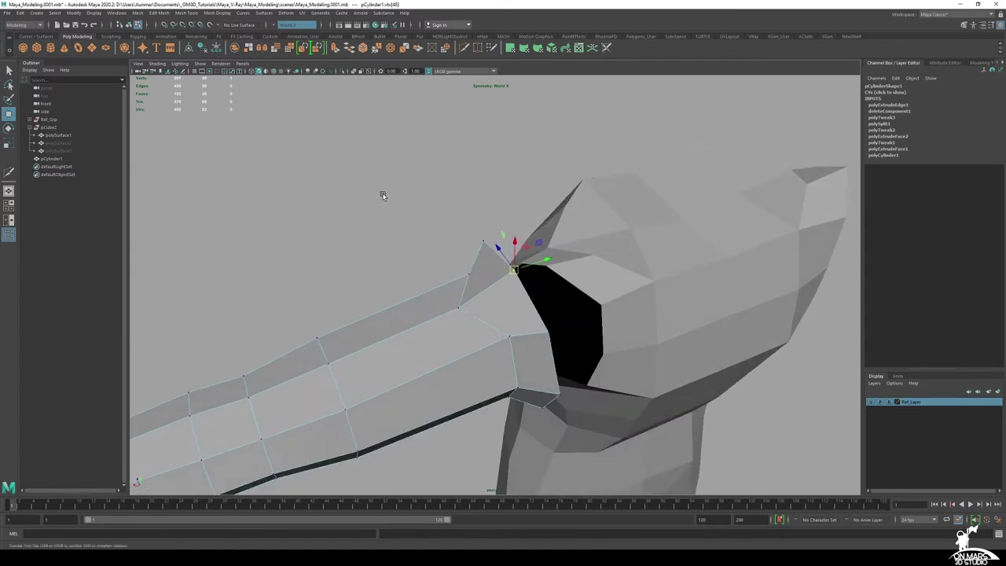
{"action": "left_click", "coordinate": [175, 28]}
{"action": "key", "text": "v"}
{"action": "key", "text": "b"}
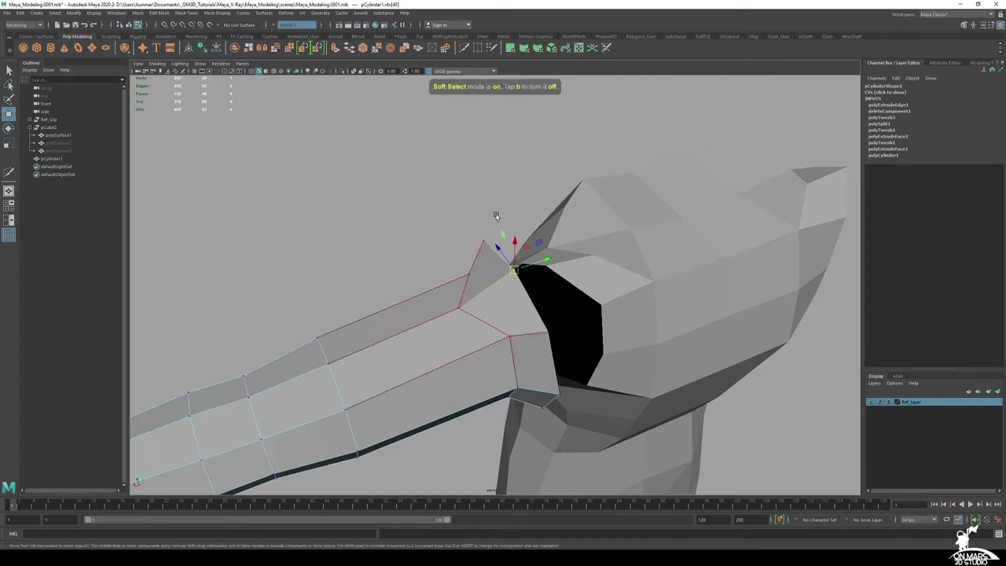
{"action": "key", "text": "b"}
{"action": "mouse_move", "coordinate": [515, 277]}
{"action": "left_mouse_down", "text": "alt"}
{"action": "mouse_move", "coordinate": [511, 262]}
{"action": "mouse_move", "coordinate": [528, 261]}
{"action": "left_mouse_up", "text": "alt"}
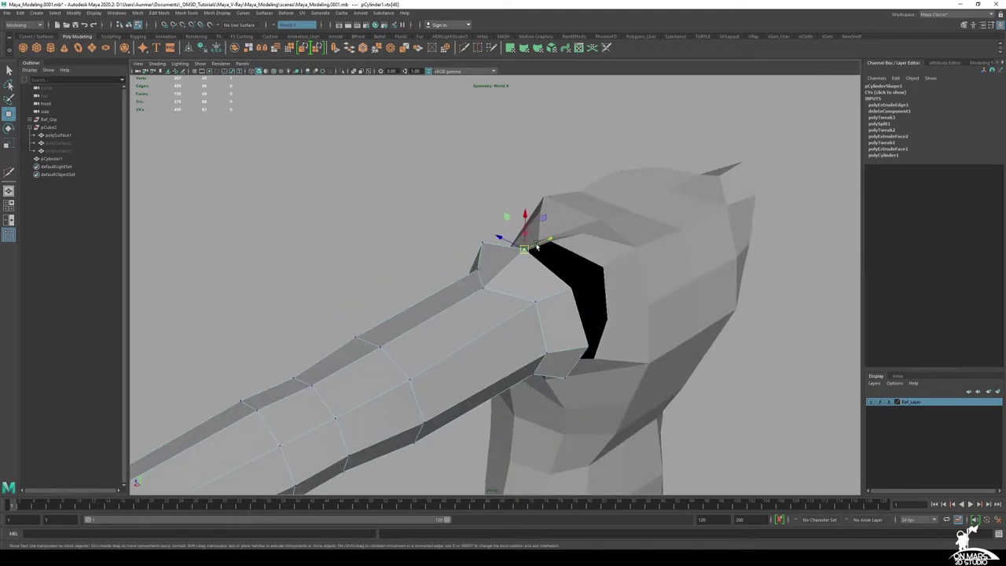
{"action": "key", "text": "v"}
{"action": "left_click_drag", "start_coordinate": [525, 248], "coordinate": [497, 262]}
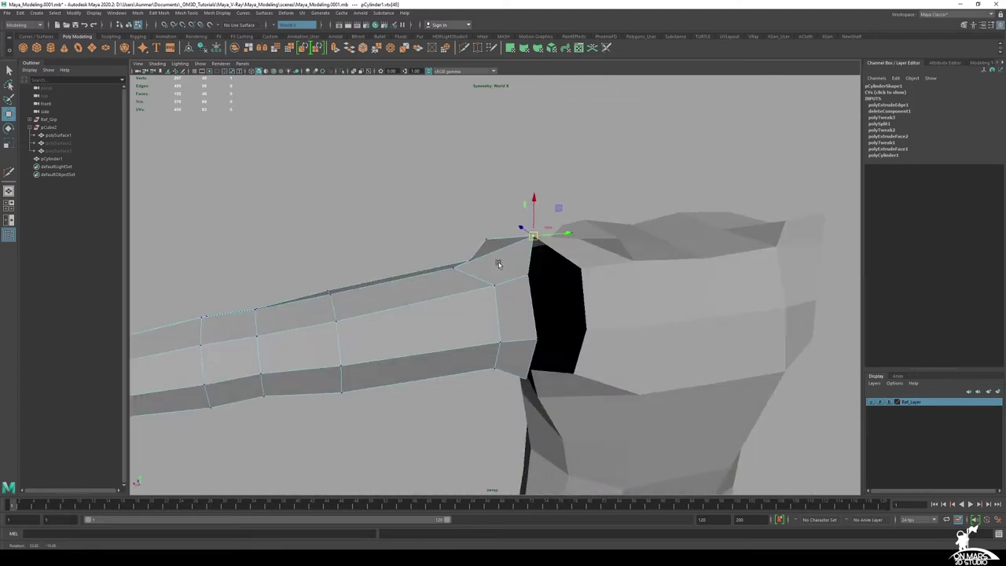
Snap the remaining vertices on the back of the arm border onto the matching vertices of the torso opening
{"action": "middle_click_drag", "start_coordinate": [538, 288], "coordinate": [514, 256], "text": "alt"}
{"action": "left_click", "coordinate": [501, 241]}
{"action": "key", "text": "v"}
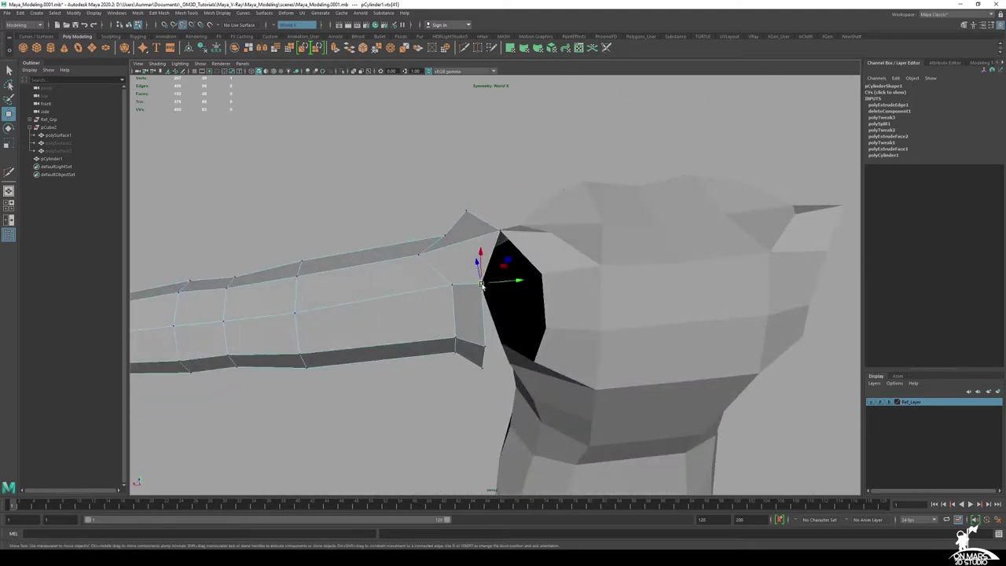
{"action": "left_click_drag", "start_coordinate": [481, 283], "coordinate": [558, 281]}
{"action": "left_click", "coordinate": [470, 262]}
{"action": "key", "text": "v"}
{"action": "left_click", "coordinate": [508, 264]}
{"action": "key", "text": "v"}
Snap the vertices on the front of the arm border onto the torso opening to close the gap at the chest
{"action": "mouse_move", "coordinate": [485, 307]}
{"action": "left_mouse_down", "text": "alt"}
{"action": "mouse_move", "coordinate": [548, 290]}
{"action": "mouse_move", "coordinate": [530, 312]}
{"action": "mouse_move", "coordinate": [509, 294]}
{"action": "mouse_move", "coordinate": [493, 300]}
{"action": "mouse_move", "coordinate": [538, 316]}
{"action": "left_mouse_up", "text": "alt"}
{"action": "left_click", "coordinate": [521, 288]}
{"action": "key", "text": "v"}
{"action": "left_click", "coordinate": [520, 281]}
{"action": "key", "text": "v"}
{"action": "left_click_drag", "start_coordinate": [521, 282], "coordinate": [514, 279]}
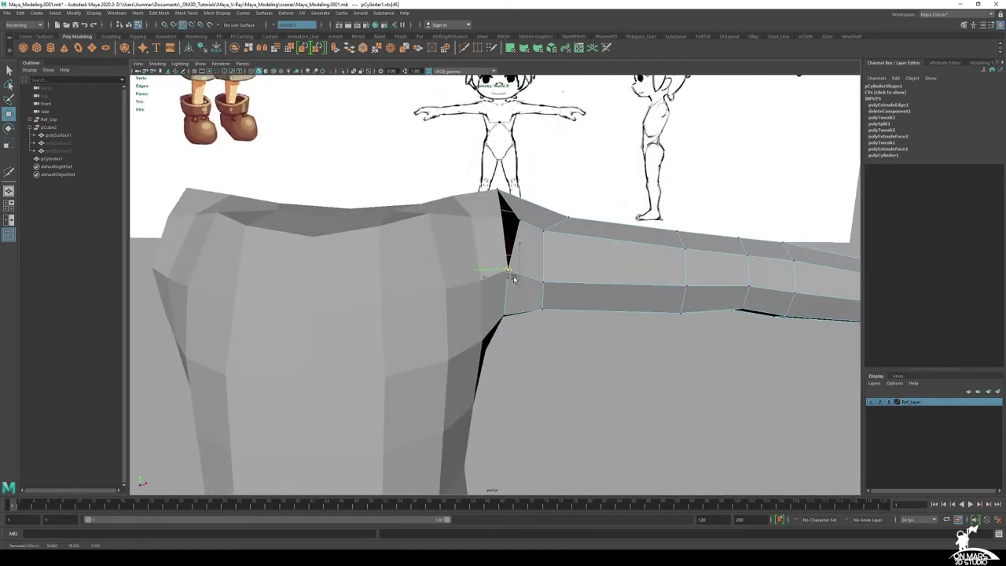
{"action": "mouse_move", "coordinate": [520, 238]}
{"action": "left_mouse_down", "text": "alt"}
{"action": "mouse_move", "coordinate": [522, 267]}
{"action": "mouse_move", "coordinate": [506, 245]}
{"action": "mouse_move", "coordinate": [486, 266]}
{"action": "mouse_move", "coordinate": [522, 288]}
{"action": "mouse_move", "coordinate": [621, 269]}
{"action": "mouse_move", "coordinate": [637, 285]}
{"action": "mouse_move", "coordinate": [599, 306]}
{"action": "mouse_move", "coordinate": [639, 317]}
{"action": "mouse_move", "coordinate": [480, 281]}
{"action": "mouse_move", "coordinate": [506, 275]}
{"action": "mouse_move", "coordinate": [539, 291]}
{"action": "mouse_move", "coordinate": [532, 298]}
{"action": "mouse_move", "coordinate": [527, 274]}
{"action": "mouse_move", "coordinate": [353, 278]}
{"action": "mouse_move", "coordinate": [529, 278]}
{"action": "left_mouse_up", "text": "alt"}
{"action": "left_click", "coordinate": [519, 245]}
{"action": "key", "text": "v"}
Return the arm to object mode with the Move tool active and review the fitted shoulder against the whole body
{"action": "middle_click_drag", "start_coordinate": [530, 277], "coordinate": [542, 217], "text": "alt"}
{"action": "scroll", "coordinate": [542, 217], "scroll_direction": "up", "scroll_amount": 3}
{"action": "key", "text": "q"}
{"action": "right_click_drag", "start_coordinate": [545, 174], "coordinate": [586, 161]}
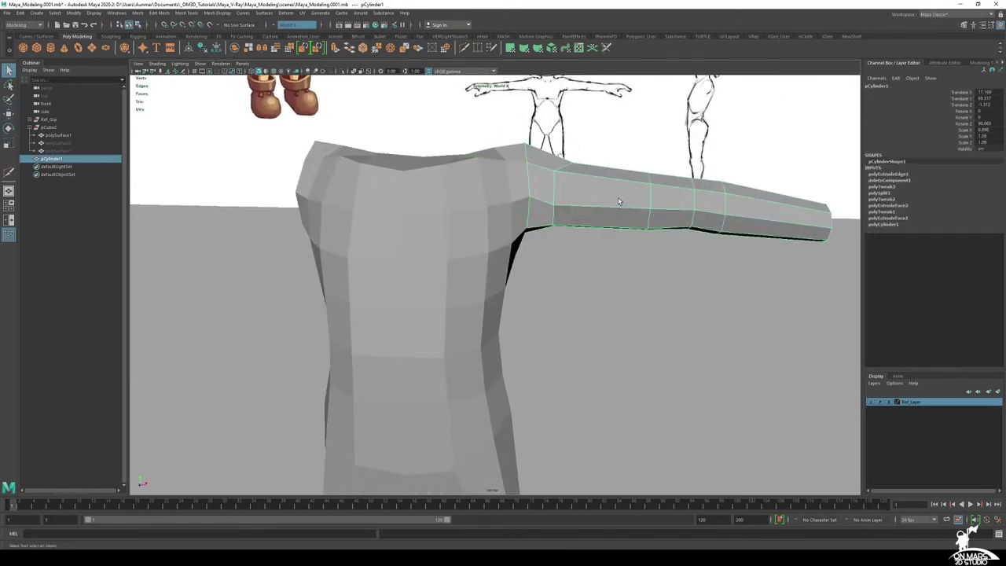
{"action": "key", "text": "w"}
{"action": "scroll", "coordinate": [618, 202], "scroll_direction": "down", "scroll_amount": 4}
{"action": "left_click_drag", "start_coordinate": [617, 202], "coordinate": [538, 244], "text": "alt"}
{"action": "middle_click_drag", "start_coordinate": [537, 244], "coordinate": [554, 234], "text": "alt"}
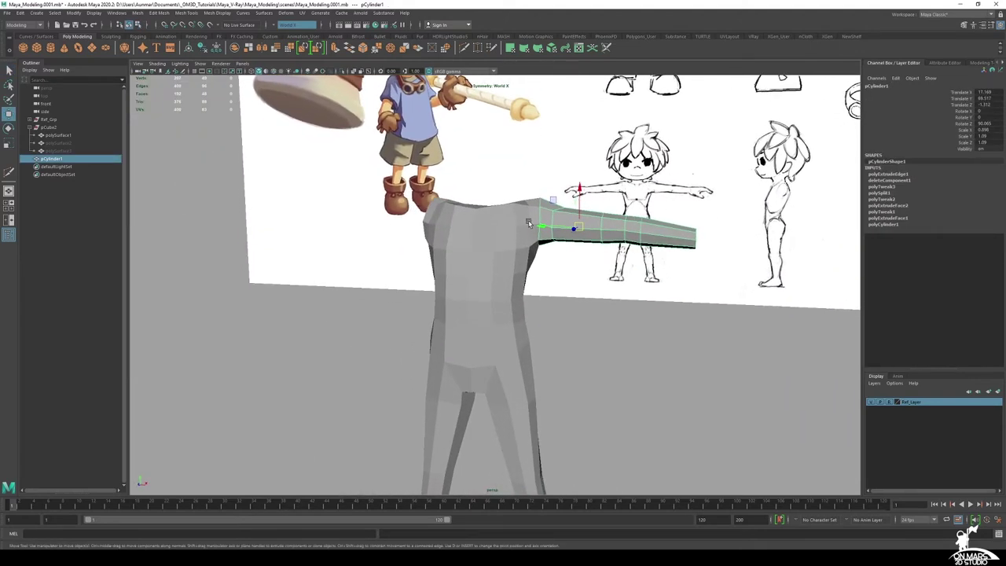
Examine the fitted arm and its shoulder join from the front, above and in perspective
{"action": "left_click_drag", "start_coordinate": [555, 230], "coordinate": [514, 286], "text": "alt"}
{"action": "key", "text": "space"}
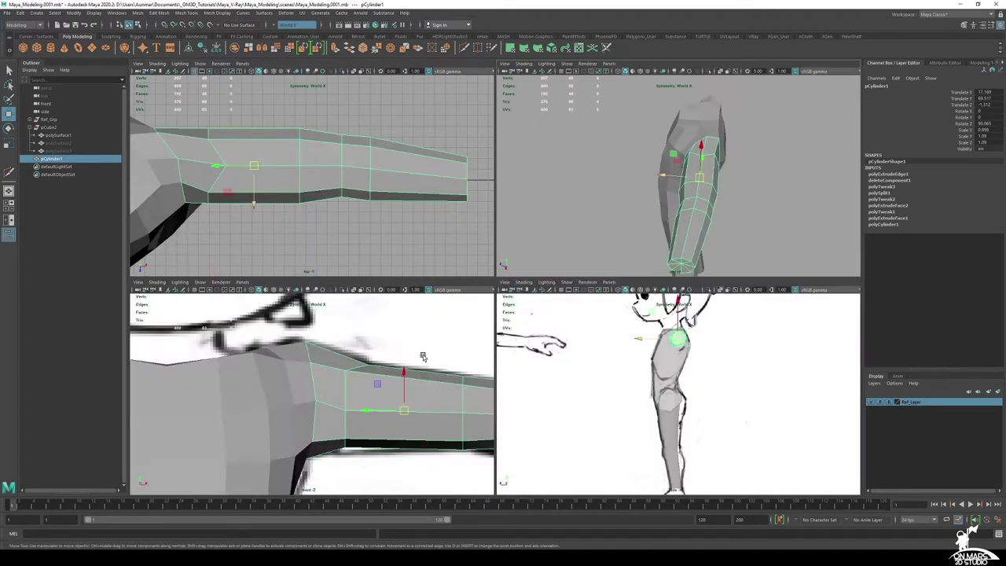
{"action": "middle_click_drag", "start_coordinate": [254, 175], "coordinate": [381, 183], "text": "alt"}
{"action": "scroll", "coordinate": [388, 186], "scroll_direction": "up", "scroll_amount": 1}
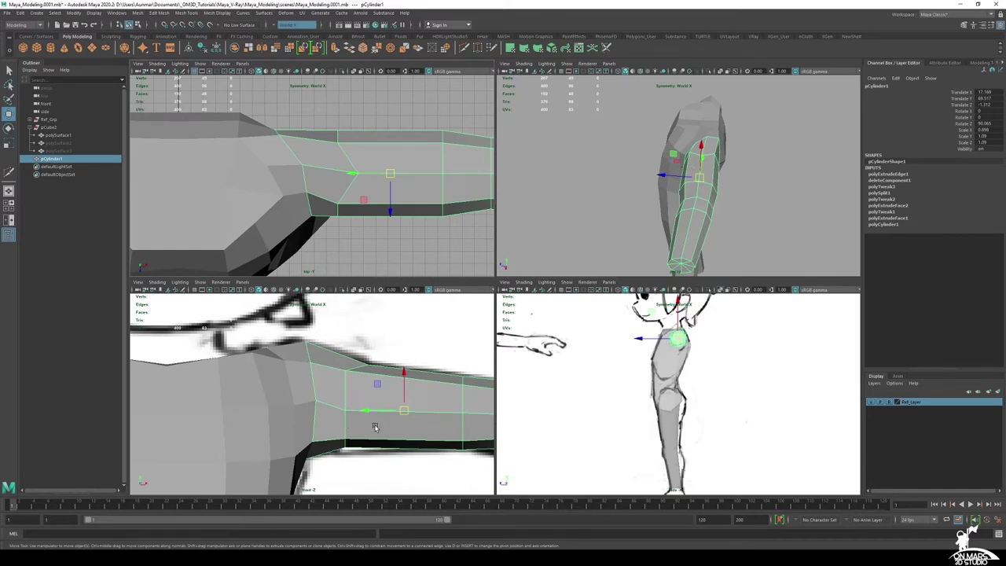
{"action": "middle_click_drag", "start_coordinate": [380, 432], "coordinate": [360, 432], "text": "alt"}
{"action": "key", "text": "space"}
{"action": "key", "text": "space"}
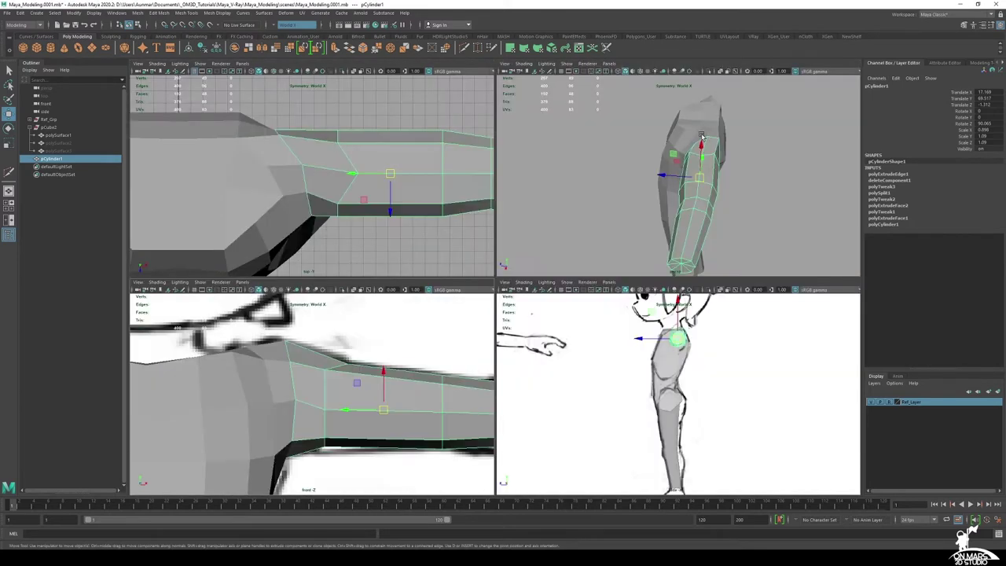
{"action": "key", "text": "space"}
{"action": "left_click_drag", "start_coordinate": [527, 233], "coordinate": [555, 212], "text": "alt"}
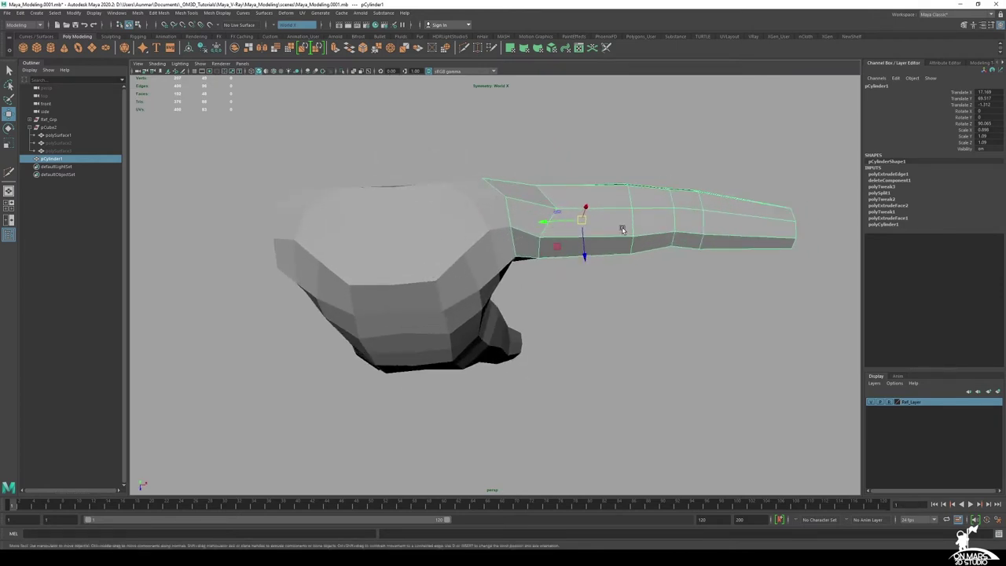
{"action": "left_click_drag", "start_coordinate": [473, 211], "coordinate": [544, 214], "text": "alt"}
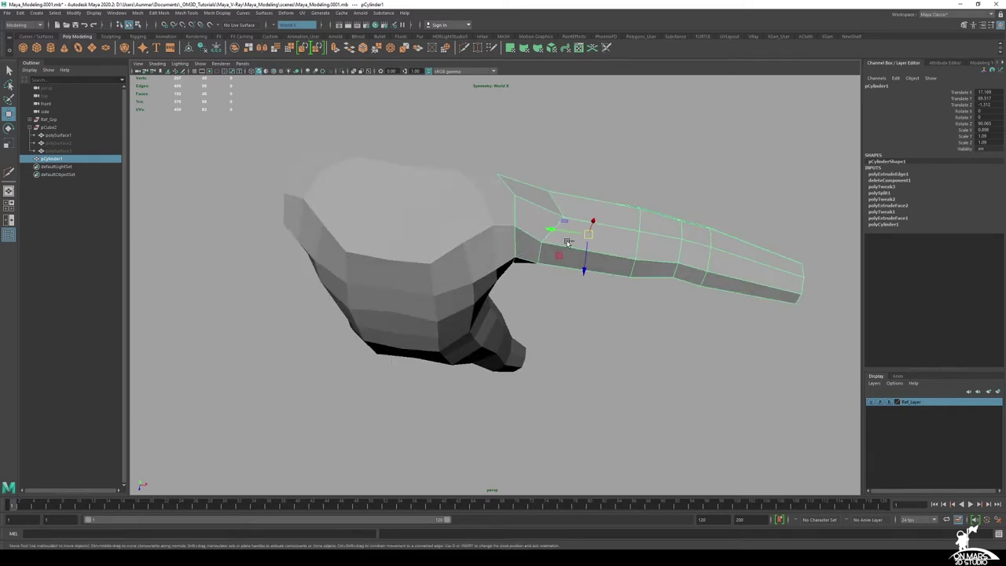
Duplicate the finished arm in place
{"action": "key", "text": "ctrl+d"}
{"action": "left_click_drag", "start_coordinate": [567, 242], "coordinate": [459, 262], "text": "alt"}
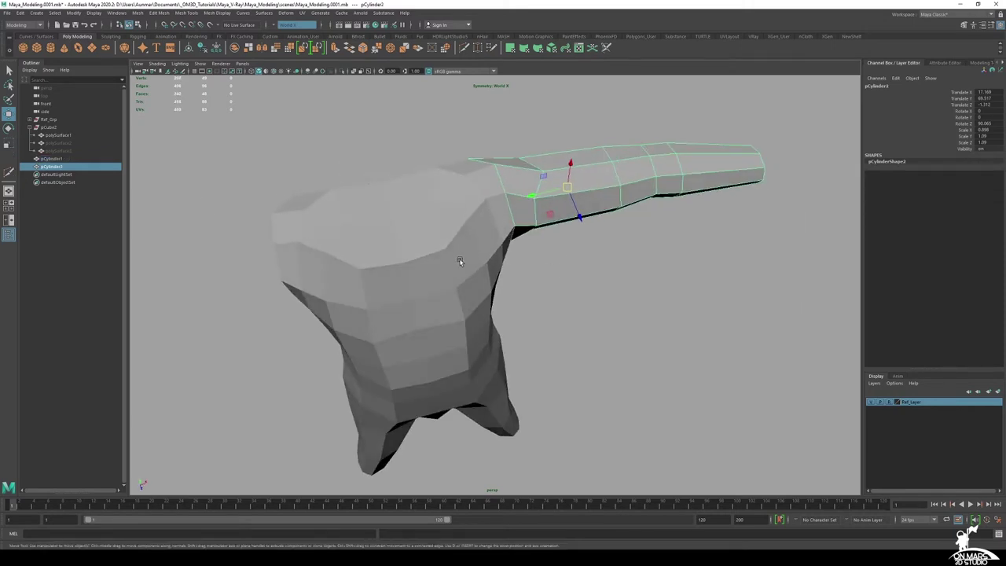
{"action": "scroll", "coordinate": [459, 262], "scroll_direction": "down", "scroll_amount": 5}
{"action": "left_click_drag", "start_coordinate": [470, 302], "coordinate": [449, 261], "text": "alt"}
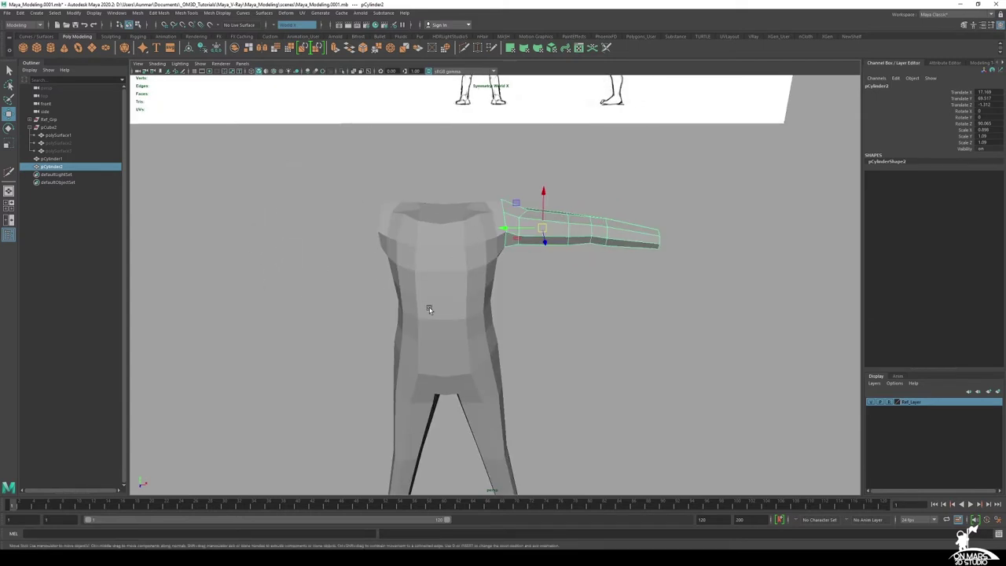
{"action": "left_click_drag", "start_coordinate": [429, 309], "coordinate": [521, 191], "text": "alt"}
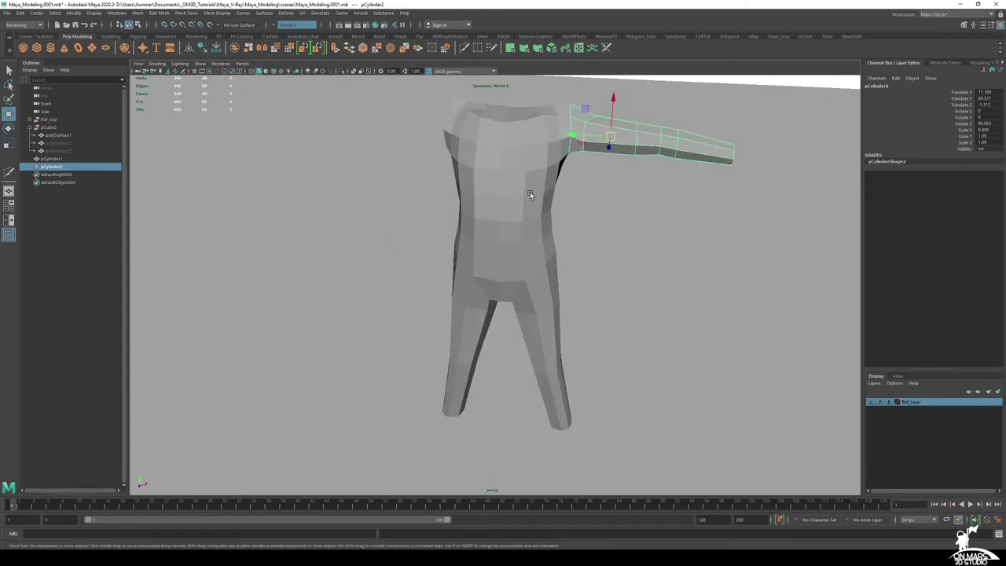
{"action": "middle_click_drag", "start_coordinate": [585, 204], "coordinate": [566, 257], "text": "alt"}
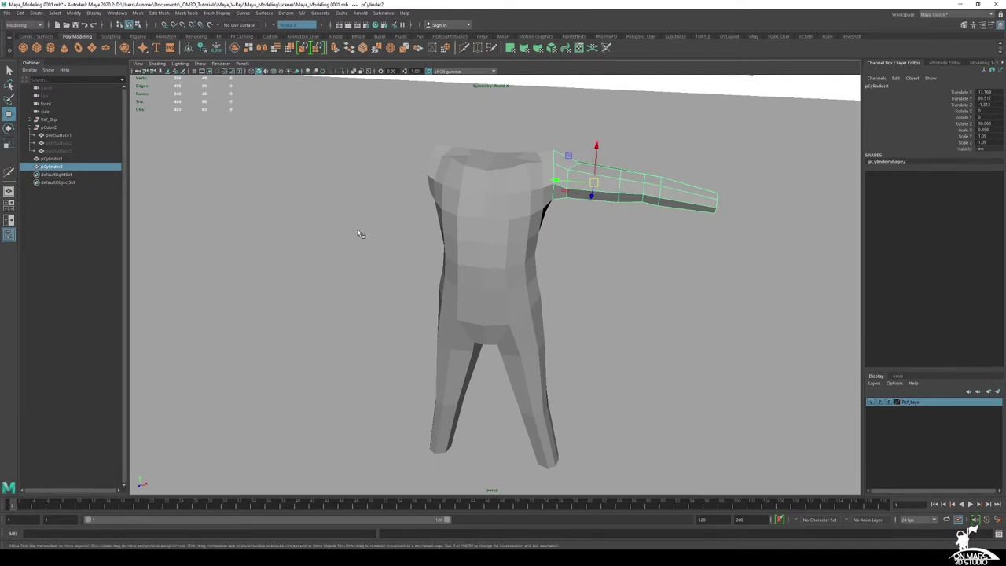
{"action": "key", "text": "ctrl+g"}
{"action": "middle_click_drag", "start_coordinate": [513, 321], "coordinate": [518, 232], "text": "alt"}
{"action": "left_click_drag", "start_coordinate": [518, 231], "coordinate": [505, 240], "text": "alt"}
{"action": "right_click_drag", "start_coordinate": [505, 240], "coordinate": [478, 231], "text": "alt"}
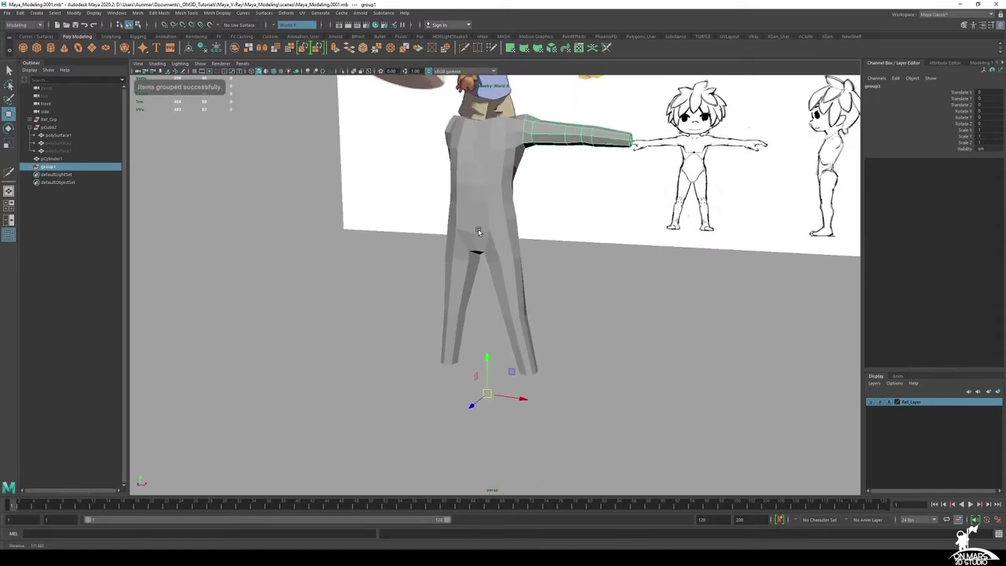
{"action": "left_click_drag", "start_coordinate": [479, 231], "coordinate": [487, 271], "text": "alt"}
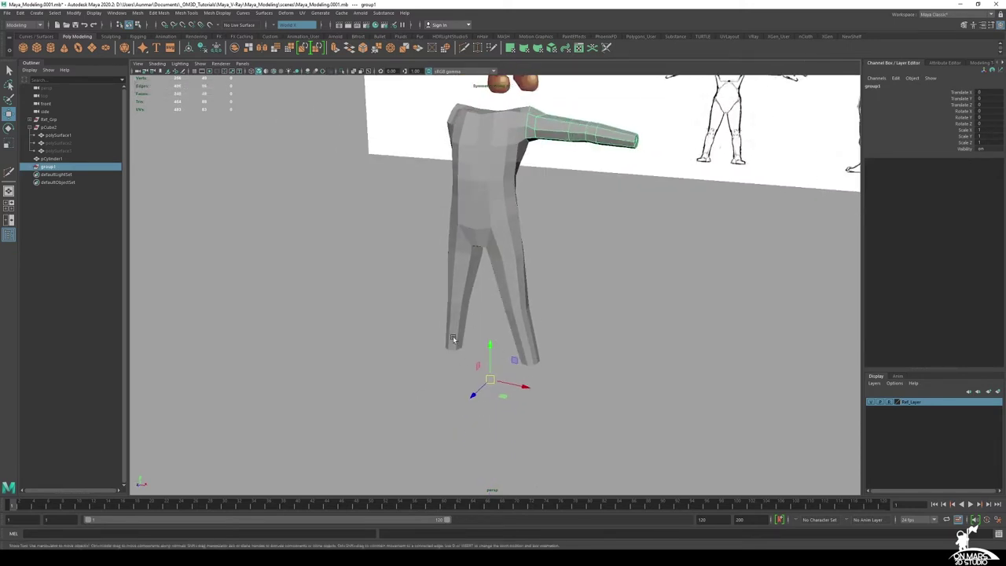
{"action": "middle_click_drag", "start_coordinate": [483, 249], "coordinate": [485, 257], "text": "alt"}
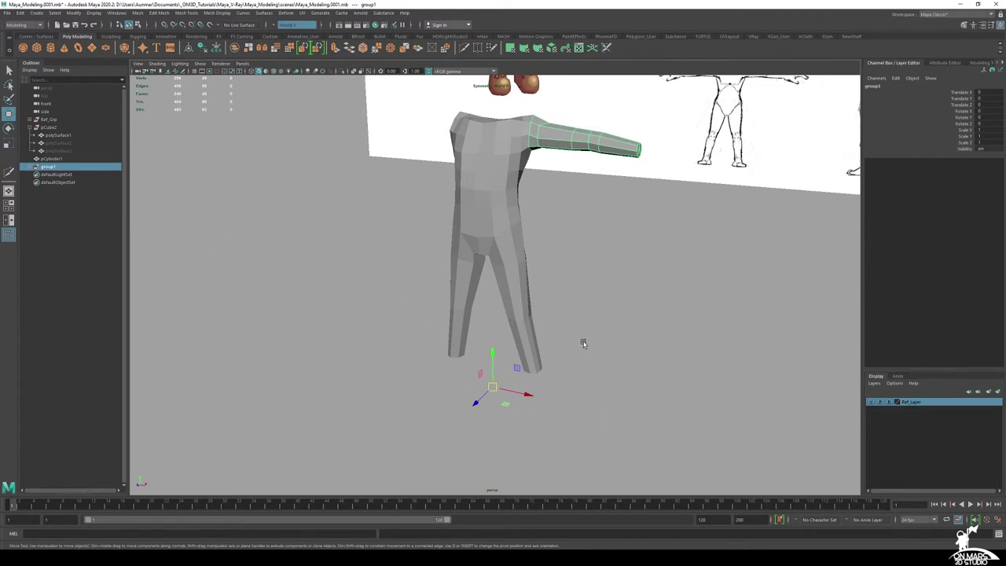
{"action": "key", "text": "space"}
{"action": "middle_click_drag", "start_coordinate": [316, 131], "coordinate": [433, 120], "text": "alt"}
{"action": "right_click_drag", "start_coordinate": [434, 120], "coordinate": [363, 127], "text": "alt"}
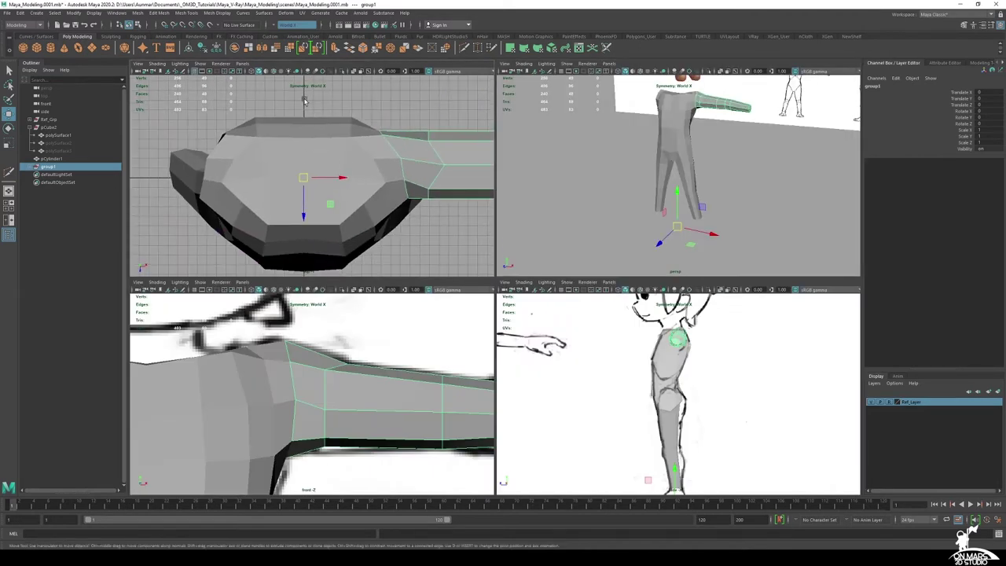
{"action": "key", "text": "ctrl+z"}
Group the duplicated arm and set the group's Scale X to -1 to mirror it onto the opposite shoulder
{"action": "right_click_drag", "start_coordinate": [413, 193], "coordinate": [370, 195], "text": "alt"}
{"action": "middle_click_drag", "start_coordinate": [370, 196], "coordinate": [358, 184], "text": "alt"}
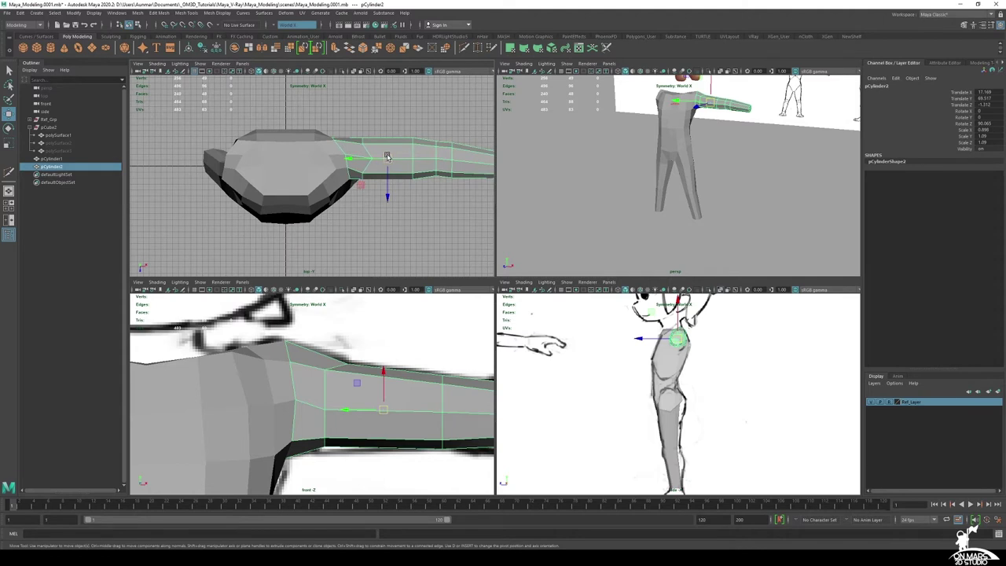
{"action": "key", "text": "ctrl+g"}
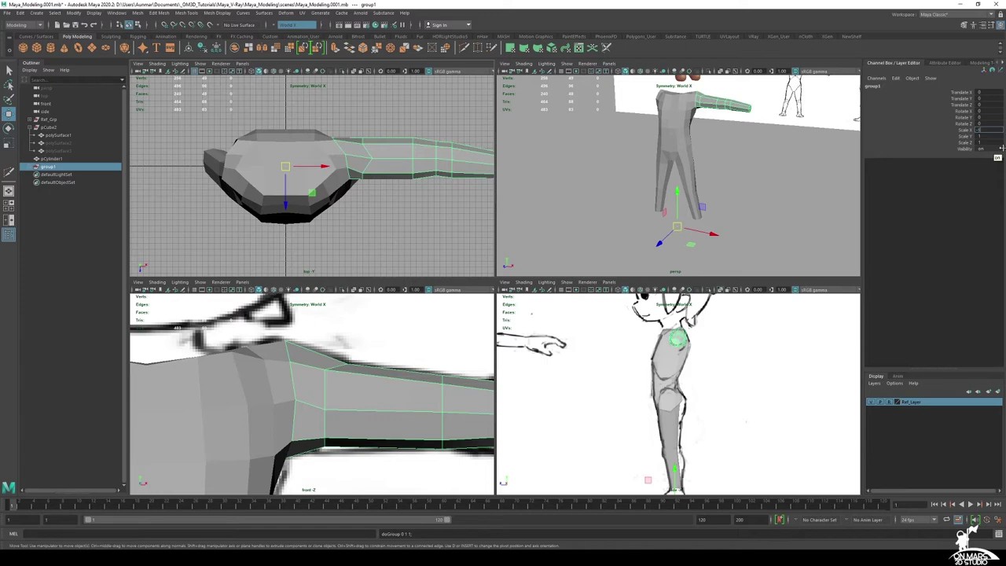
{"action": "key", "text": "Return"}
{"action": "middle_click_drag", "start_coordinate": [666, 111], "coordinate": [664, 161], "text": "alt"}
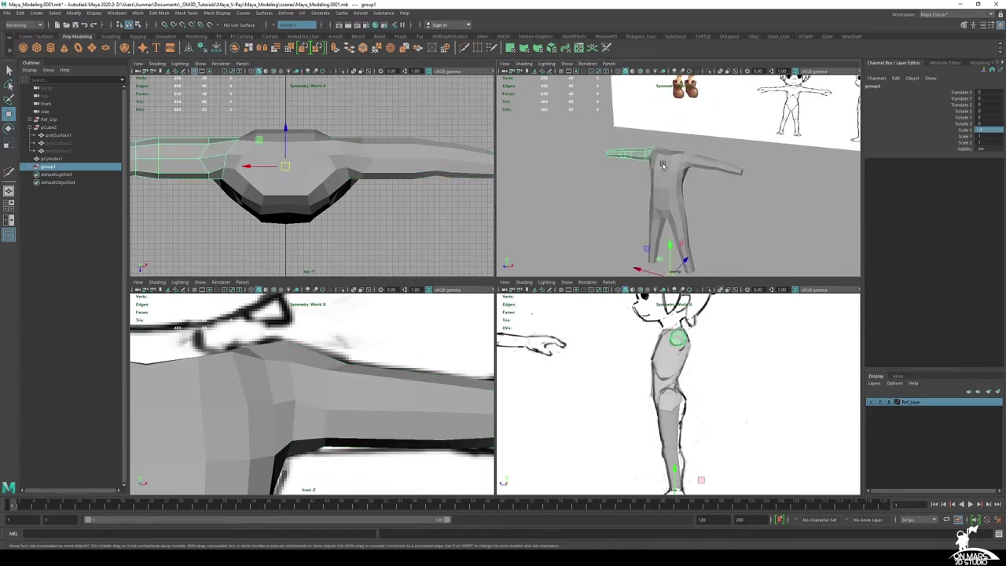
{"action": "key", "text": "space"}
Combine the torso, the original arm and the mirrored arm group into a single mesh
{"action": "left_click_drag", "start_coordinate": [604, 186], "coordinate": [546, 180], "text": "alt"}
{"action": "key", "text": "q"}
{"action": "left_click_drag", "start_coordinate": [649, 274], "coordinate": [413, 158], "text": "alt"}
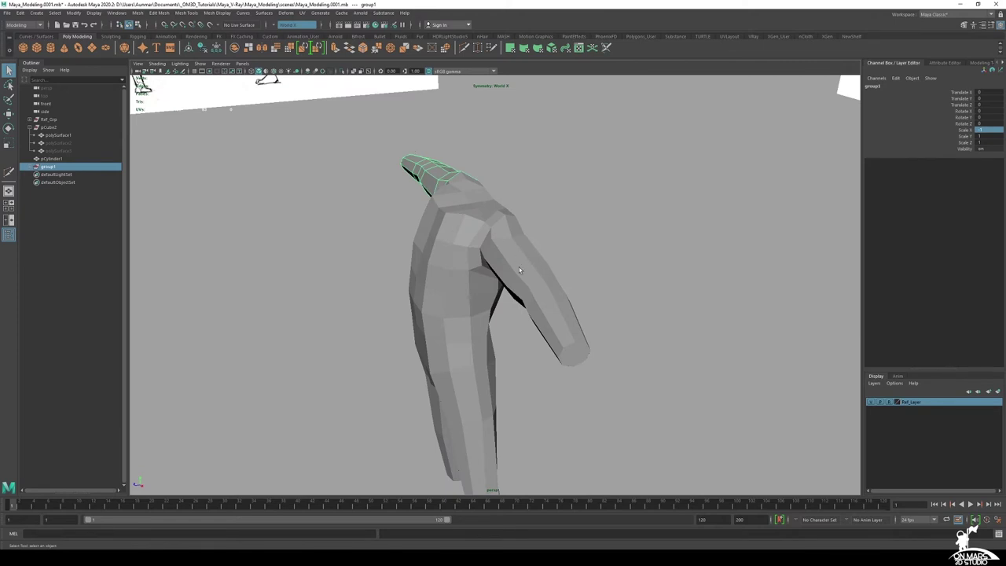
{"action": "left_click_drag", "start_coordinate": [518, 269], "coordinate": [556, 271], "text": "alt"}
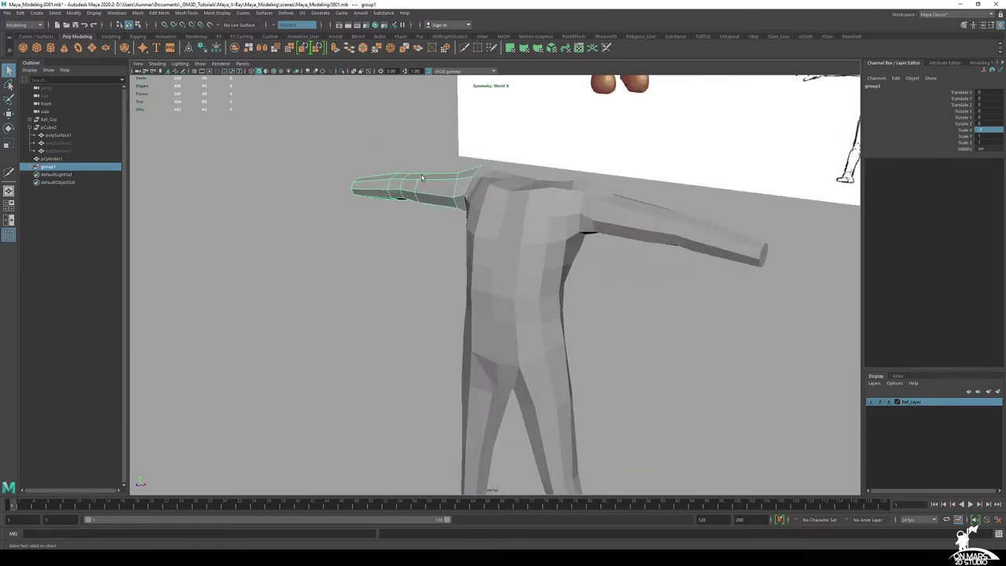
{"action": "left_click", "coordinate": [534, 213]}
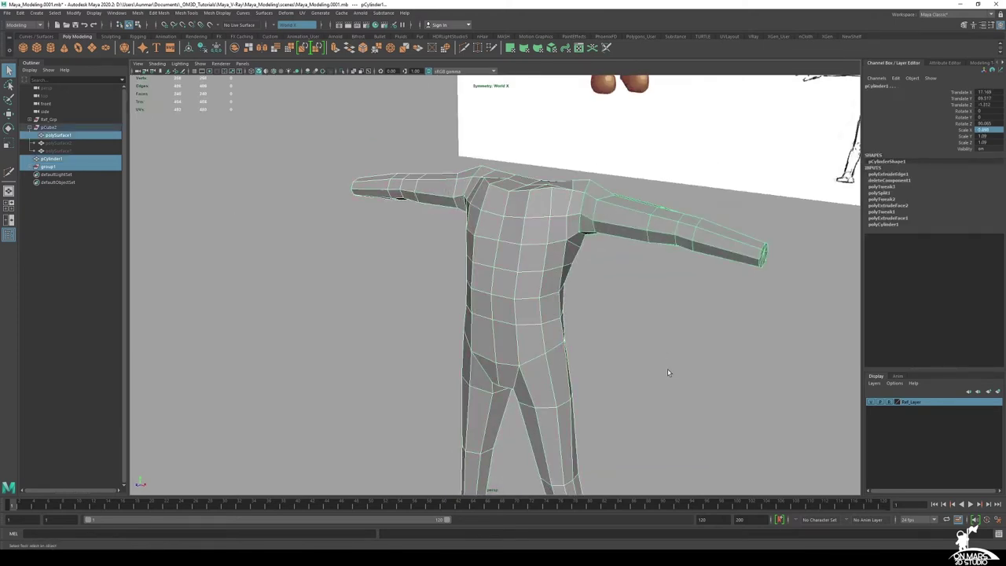
{"action": "right_click", "coordinate": [634, 266], "text": "shift"}
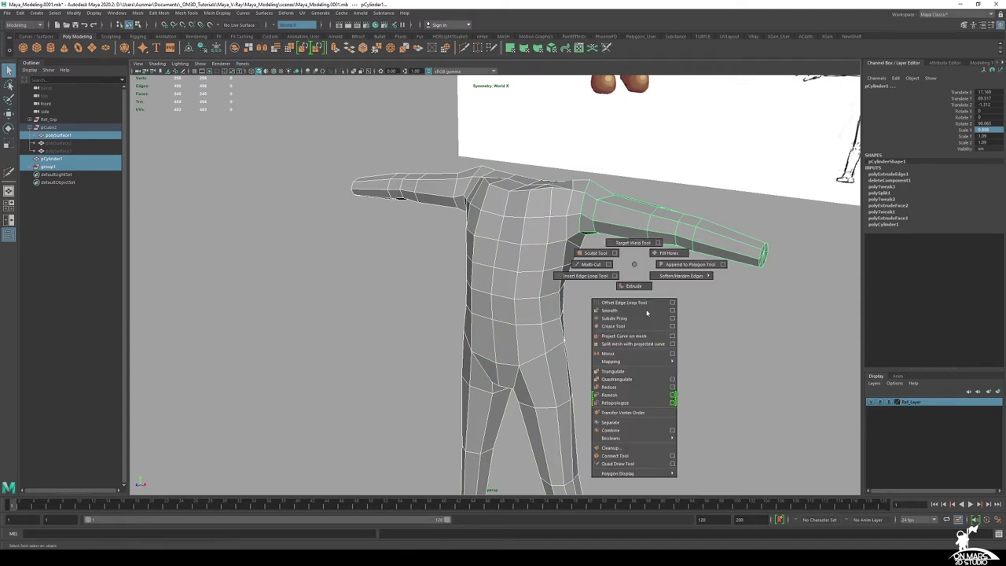
{"action": "left_click", "coordinate": [631, 429]}
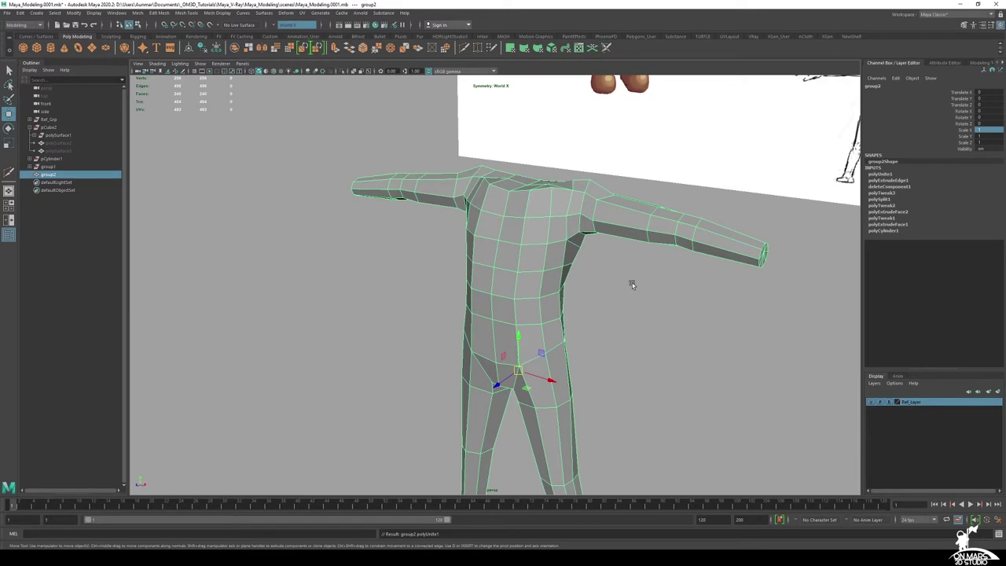
Delete the combined mesh's construction history and parent the mesh under pCube2
{"action": "left_click_drag", "start_coordinate": [521, 319], "coordinate": [617, 278], "text": "alt"}
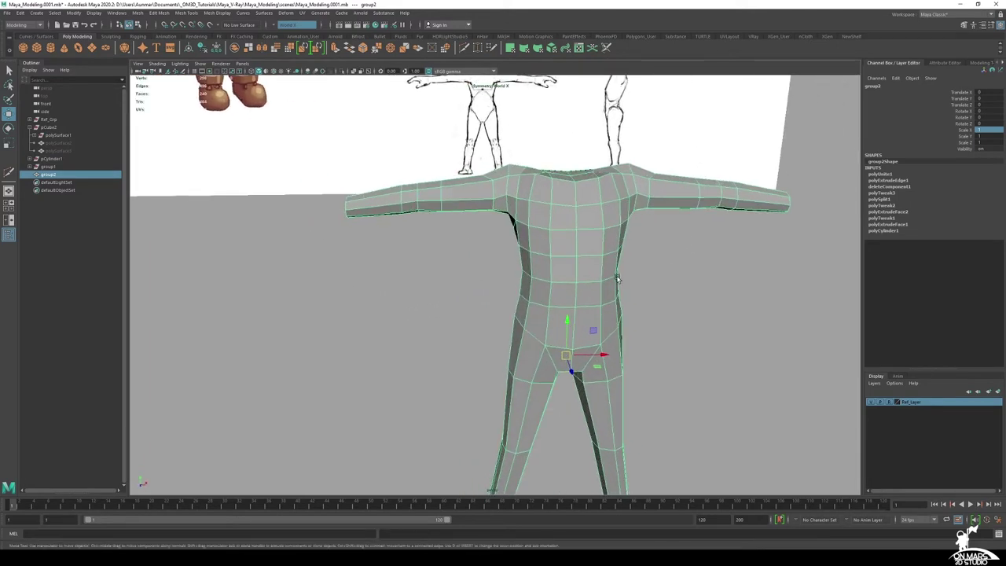
{"action": "middle_click_drag", "start_coordinate": [618, 278], "coordinate": [553, 262], "text": "alt"}
{"action": "left_click_drag", "start_coordinate": [553, 261], "coordinate": [514, 261], "text": "alt"}
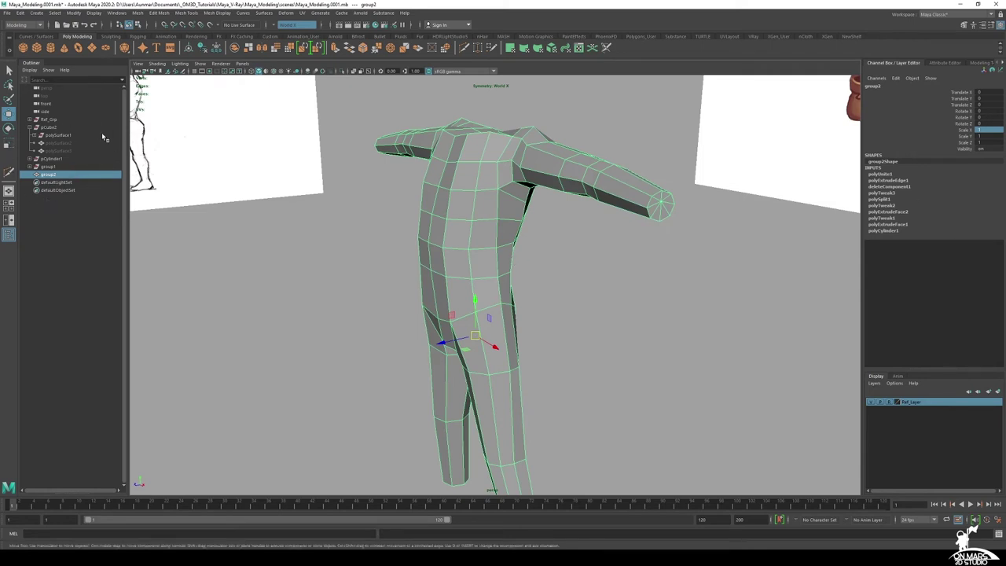
{"action": "left_click", "coordinate": [203, 48]}
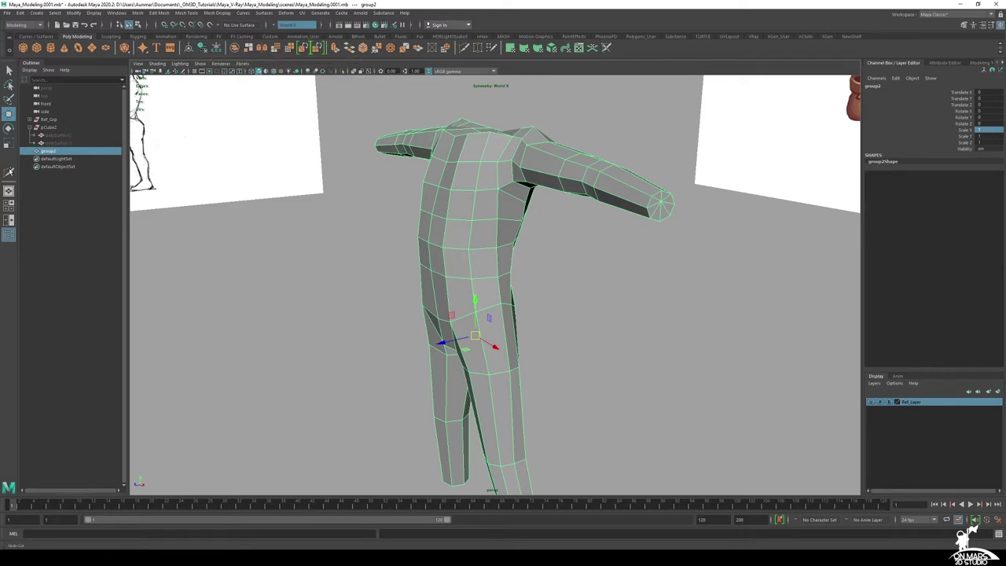
{"action": "left_click_drag", "start_coordinate": [497, 238], "coordinate": [449, 231], "text": "alt"}
{"action": "middle_click_drag", "start_coordinate": [48, 153], "coordinate": [55, 129]}
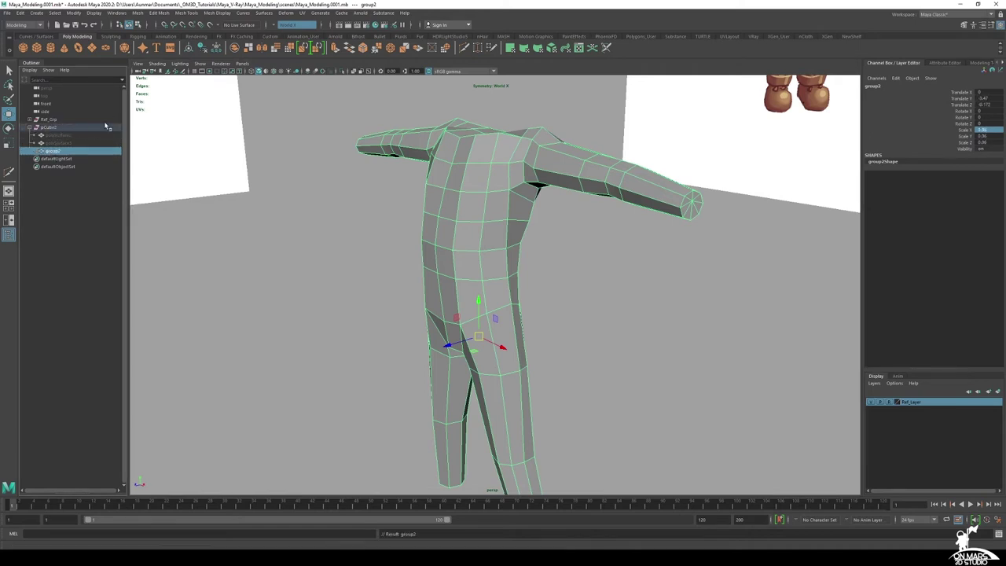
{"action": "left_click_drag", "start_coordinate": [436, 231], "coordinate": [581, 217], "text": "alt"}
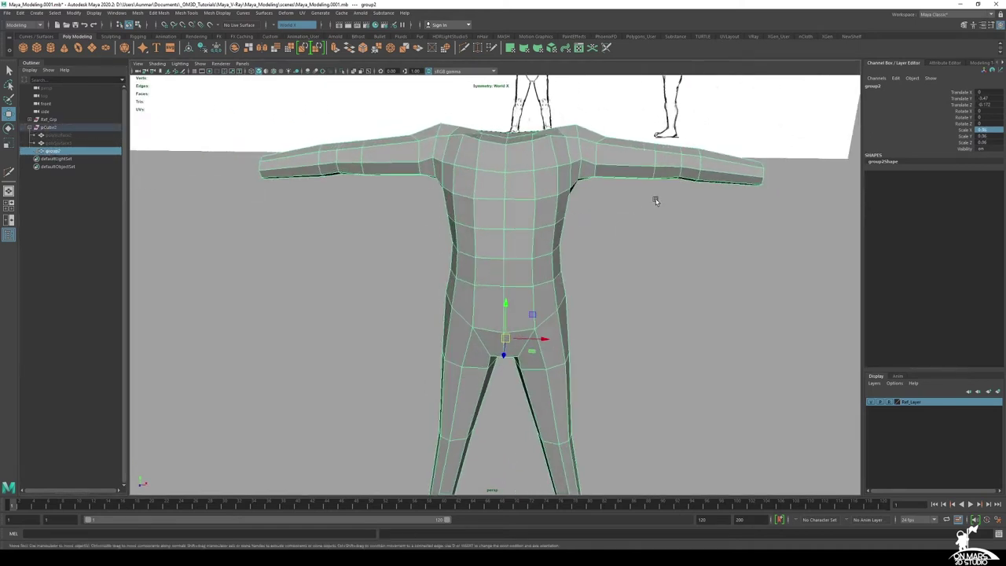
Select the front vertex at the shoulder seam of the combined mesh and examine the seams on both sides
{"action": "right_click_drag", "start_coordinate": [578, 166], "coordinate": [539, 168]}
{"action": "left_click", "coordinate": [581, 160]}
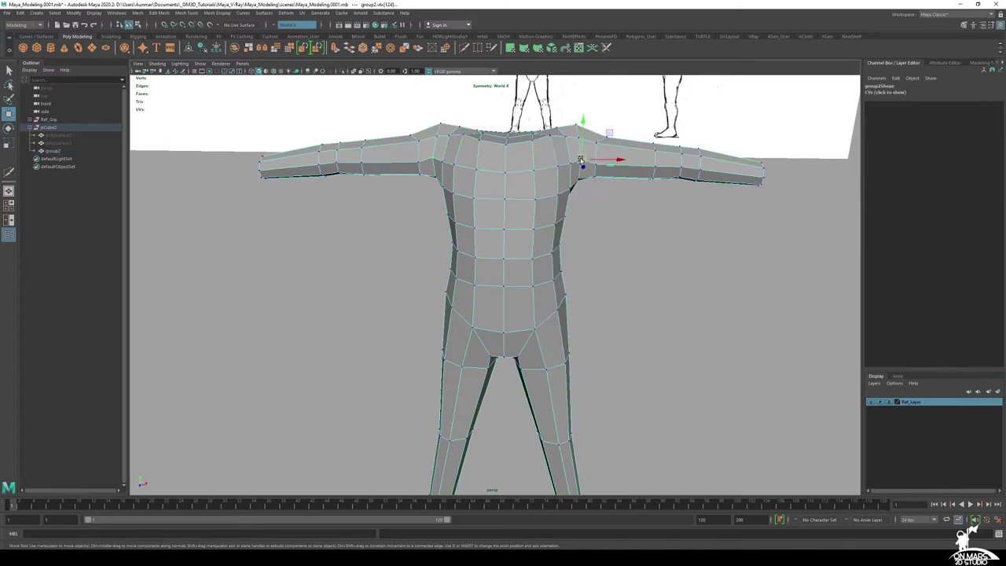
{"action": "left_click_drag", "start_coordinate": [597, 206], "coordinate": [568, 213], "text": "alt"}
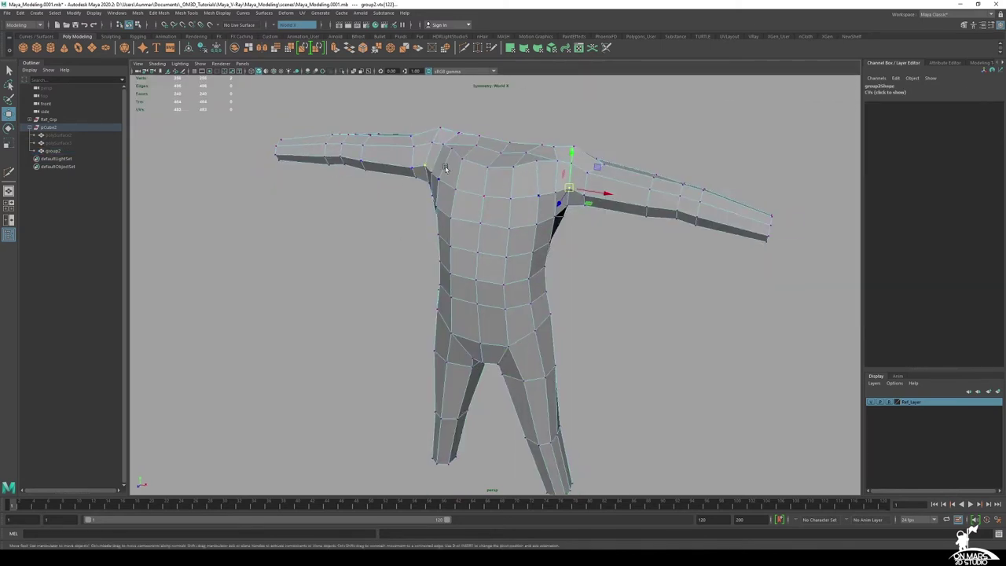
{"action": "mouse_move", "coordinate": [423, 203]}
{"action": "left_mouse_down", "text": "alt"}
{"action": "mouse_move", "coordinate": [484, 197]}
{"action": "mouse_move", "coordinate": [440, 198]}
{"action": "left_mouse_up", "text": "alt"}
{"action": "middle_click_drag", "start_coordinate": [478, 212], "coordinate": [481, 250], "text": "alt"}
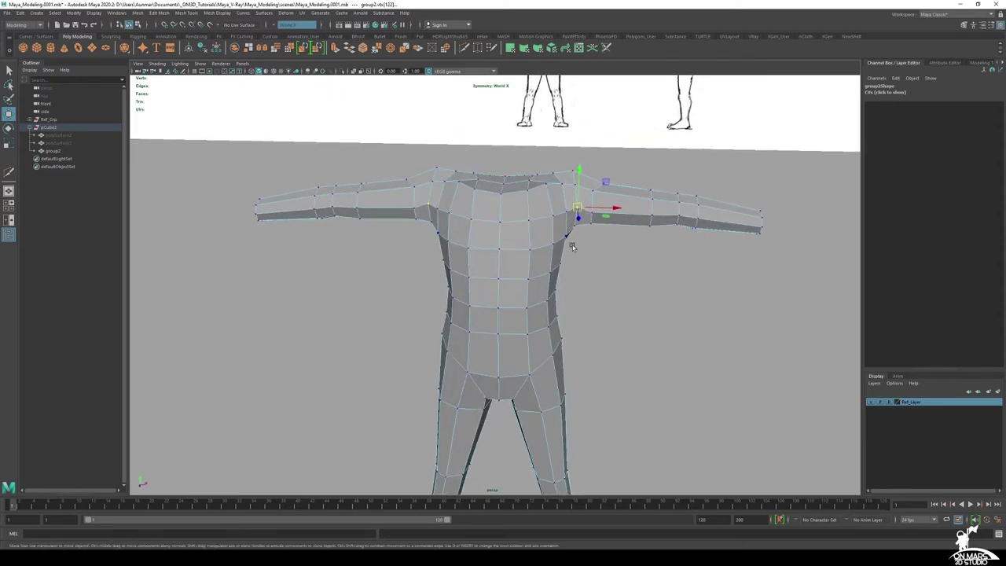
{"action": "left_click_drag", "start_coordinate": [572, 246], "coordinate": [561, 219], "text": "alt"}
{"action": "right_click_drag", "start_coordinate": [561, 219], "coordinate": [553, 247], "text": "alt"}
{"action": "left_click_drag", "start_coordinate": [696, 246], "coordinate": [664, 256], "text": "alt"}
{"action": "left_click_drag", "start_coordinate": [469, 263], "coordinate": [659, 263], "text": "alt"}
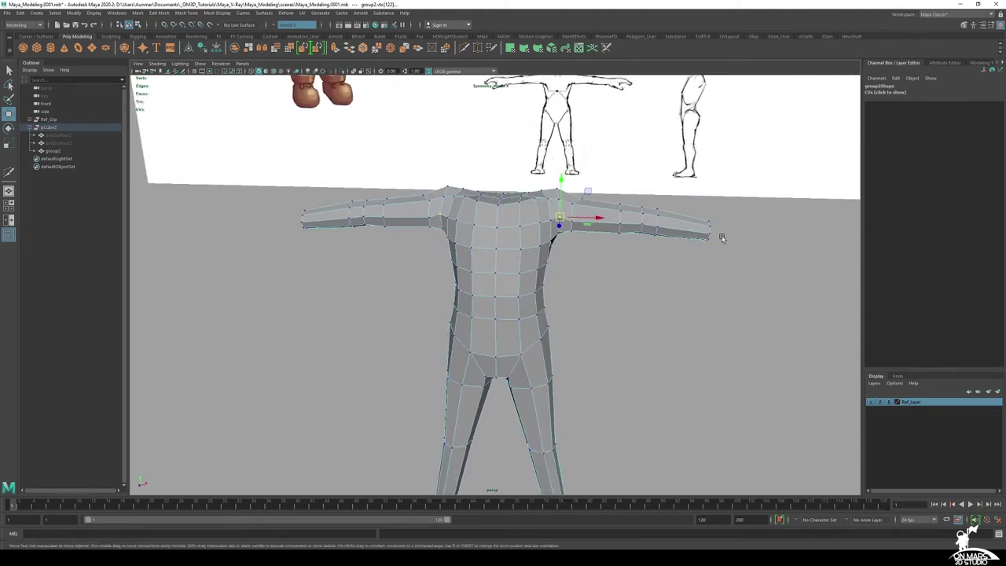
{"action": "left_click_drag", "start_coordinate": [721, 235], "coordinate": [508, 171], "text": "alt"}
{"action": "left_click_drag", "start_coordinate": [552, 267], "coordinate": [542, 265], "text": "alt"}
{"action": "right_click_drag", "start_coordinate": [542, 265], "coordinate": [557, 336], "text": "alt"}
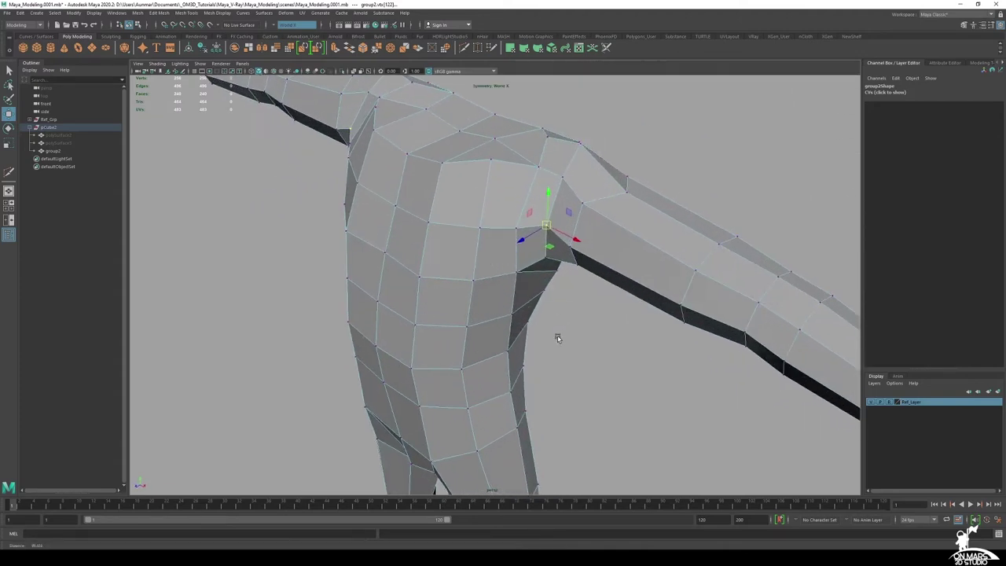
Pull the front shoulder seam vertex toward the chest to test whether torso and arm are joined, and undo the move
{"action": "left_click_drag", "start_coordinate": [549, 230], "coordinate": [537, 227]}
{"action": "left_click_drag", "start_coordinate": [559, 240], "coordinate": [597, 231], "text": "alt"}
{"action": "left_click", "coordinate": [579, 226]}
{"action": "key", "text": "f"}
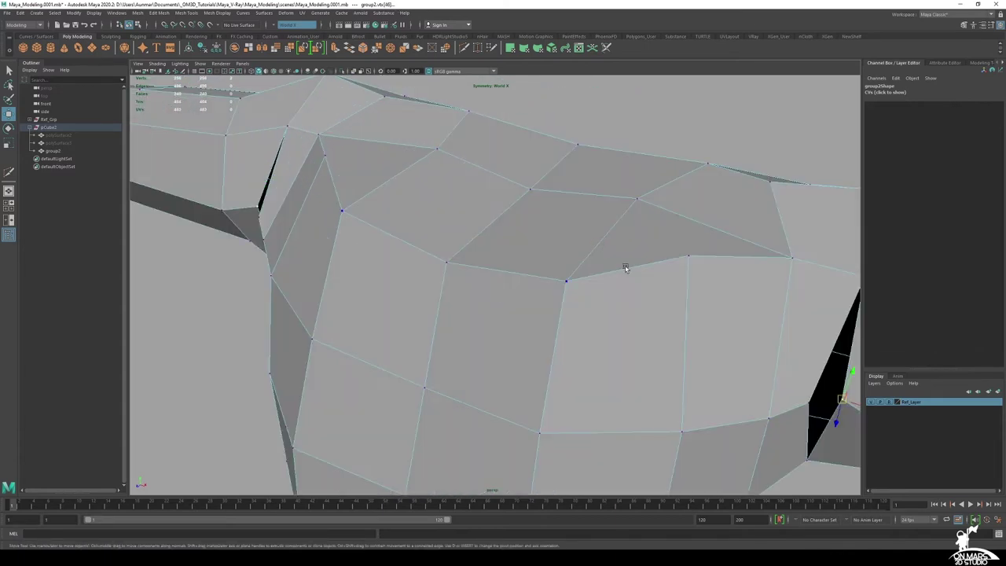
{"action": "left_click_drag", "start_coordinate": [626, 268], "coordinate": [562, 253], "text": "alt"}
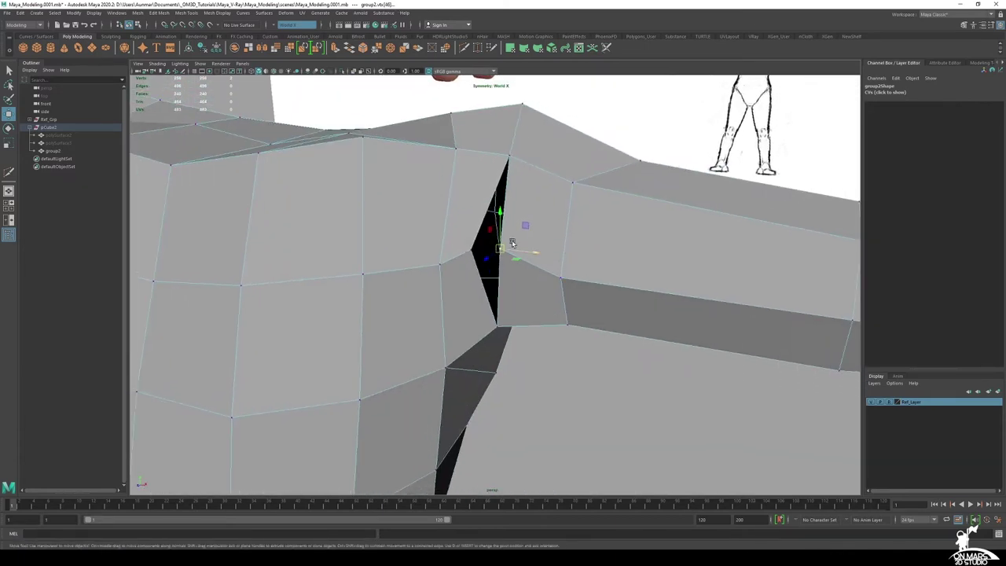
{"action": "key", "text": "ctrl+z"}
{"action": "key", "text": "ctrl+z"}
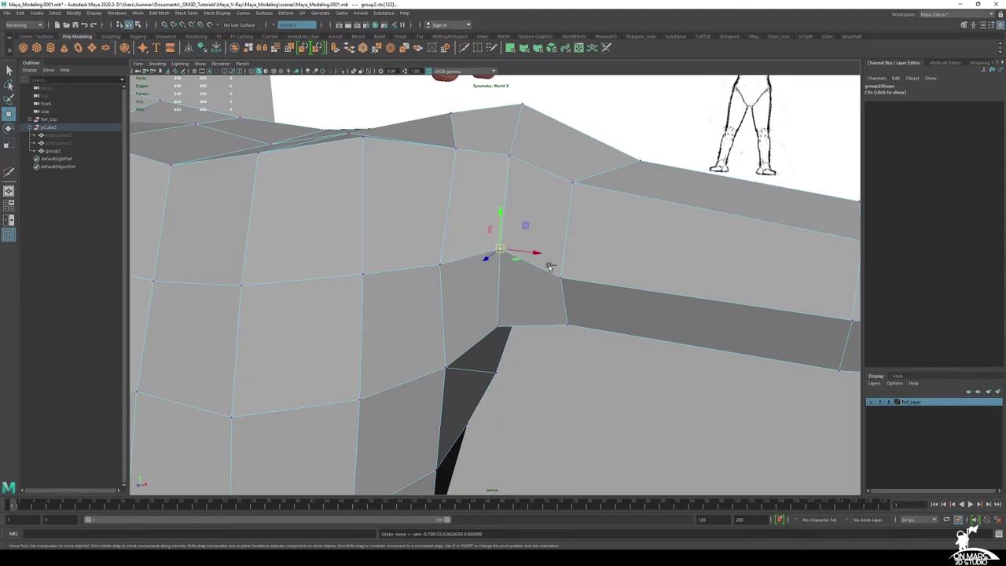
{"action": "left_click_drag", "start_coordinate": [548, 267], "coordinate": [559, 286], "text": "alt"}
{"action": "right_click_drag", "start_coordinate": [559, 285], "coordinate": [543, 207], "text": "alt"}
{"action": "left_click_drag", "start_coordinate": [543, 208], "coordinate": [570, 248], "text": "alt"}
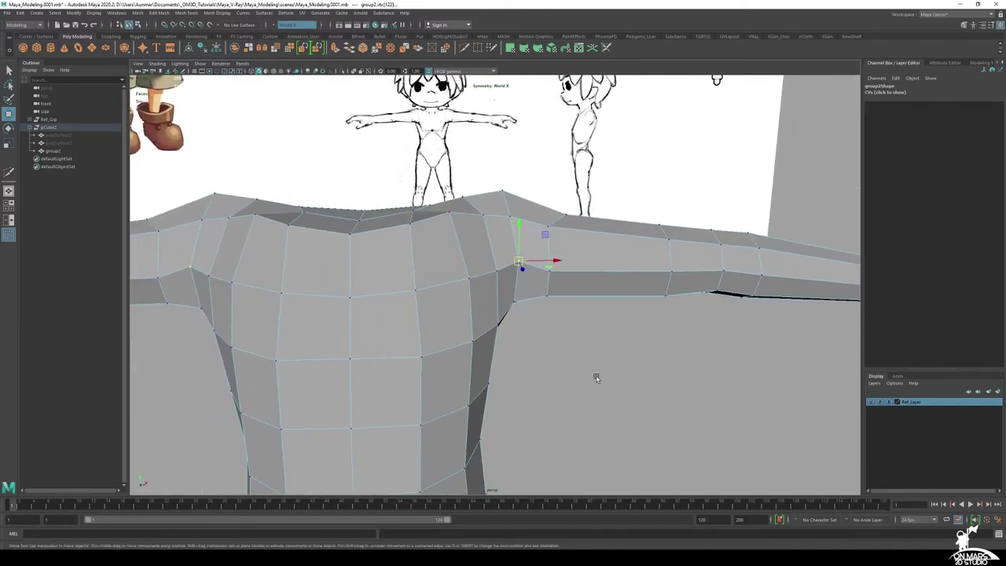
Select the vertices around the shoulder seam with symmetry and merge them using a distance threshold of 0.01
{"action": "left_click_drag", "start_coordinate": [606, 368], "coordinate": [430, 159]}
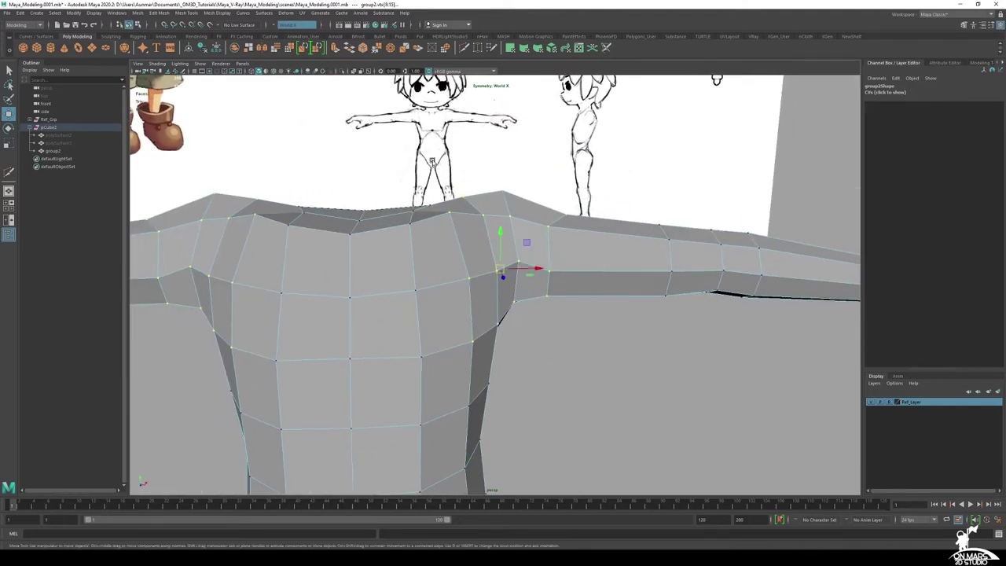
{"action": "mouse_move", "coordinate": [621, 303]}
{"action": "left_mouse_down", "text": "alt"}
{"action": "mouse_move", "coordinate": [610, 308]}
{"action": "mouse_move", "coordinate": [618, 330]}
{"action": "mouse_move", "coordinate": [613, 290]}
{"action": "left_mouse_up", "text": "alt"}
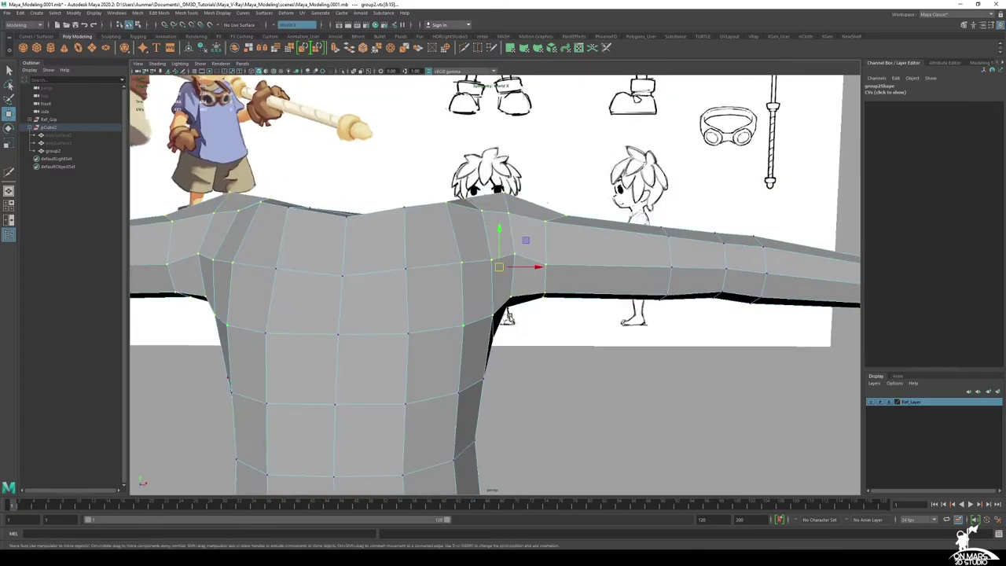
{"action": "mouse_move", "coordinate": [666, 267]}
{"action": "left_mouse_down", "text": "alt"}
{"action": "mouse_move", "coordinate": [600, 250]}
{"action": "mouse_move", "coordinate": [476, 254]}
{"action": "mouse_move", "coordinate": [529, 284]}
{"action": "mouse_move", "coordinate": [643, 270]}
{"action": "mouse_move", "coordinate": [662, 282]}
{"action": "left_mouse_up", "text": "alt"}
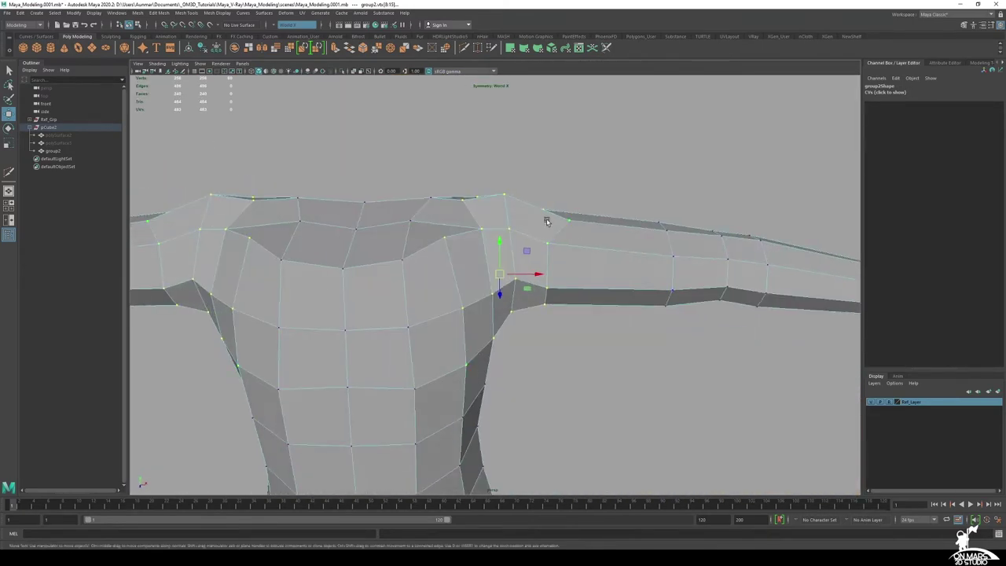
{"action": "right_click", "coordinate": [513, 217]}
{"action": "right_click", "coordinate": [513, 217], "text": "shift"}
{"action": "right_click_drag", "start_coordinate": [513, 217], "coordinate": [548, 182], "text": "shift"}
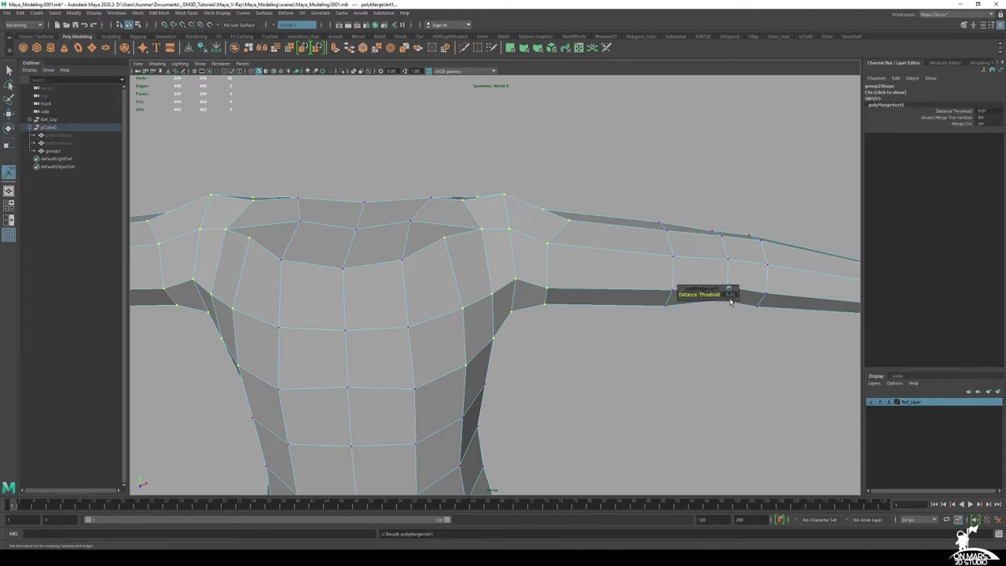
{"action": "left_click_drag", "start_coordinate": [505, 344], "coordinate": [473, 312], "text": "alt"}
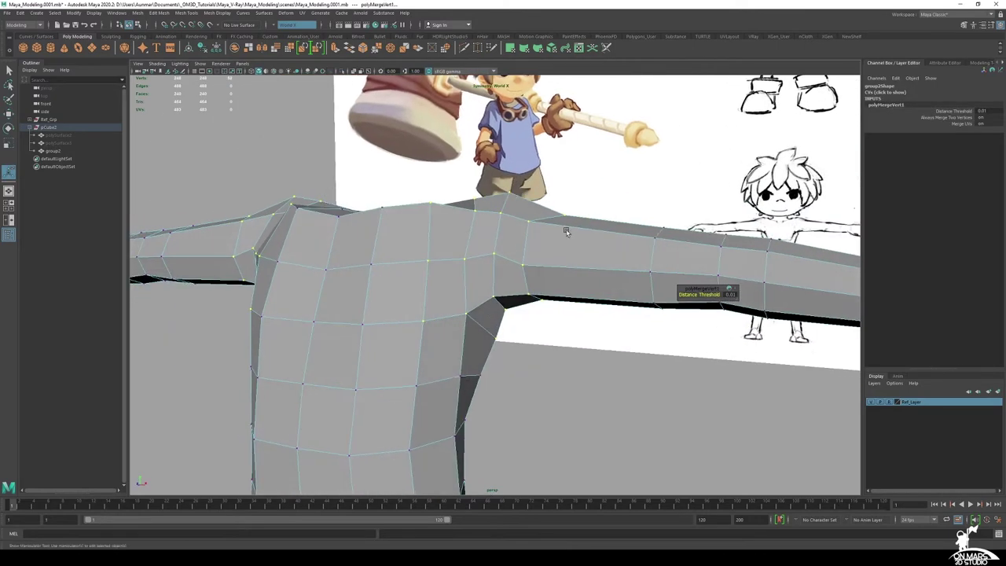
Try distance thresholds of 0.1, 5 and 2 for the shoulder vertex merge and check the seams on both sides
{"action": "left_click", "coordinate": [730, 295]}
{"action": "left_click_drag", "start_coordinate": [566, 237], "coordinate": [416, 237], "text": "alt"}
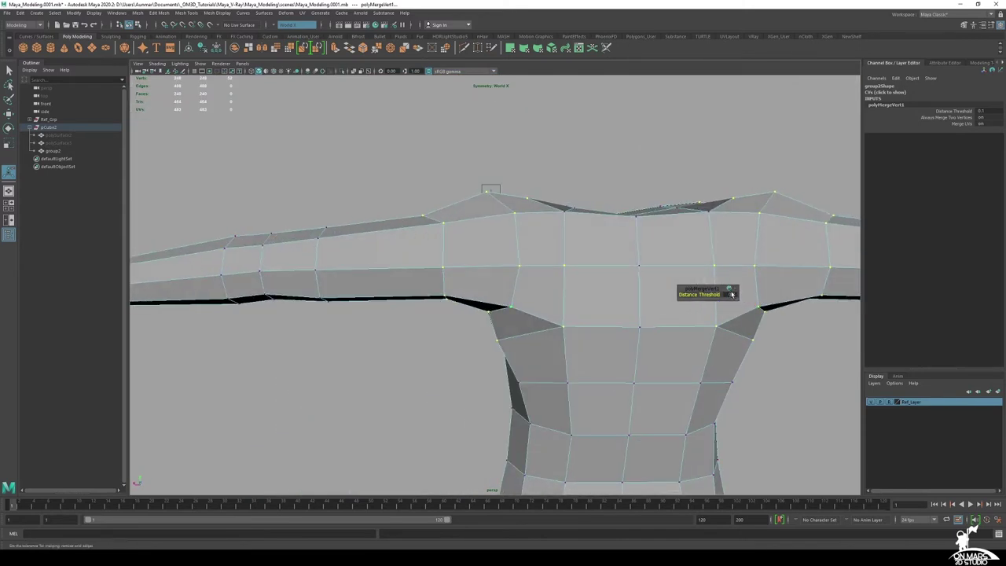
{"action": "left_click", "coordinate": [731, 295]}
{"action": "type", "text": "5"}
{"action": "key", "text": "Return"}
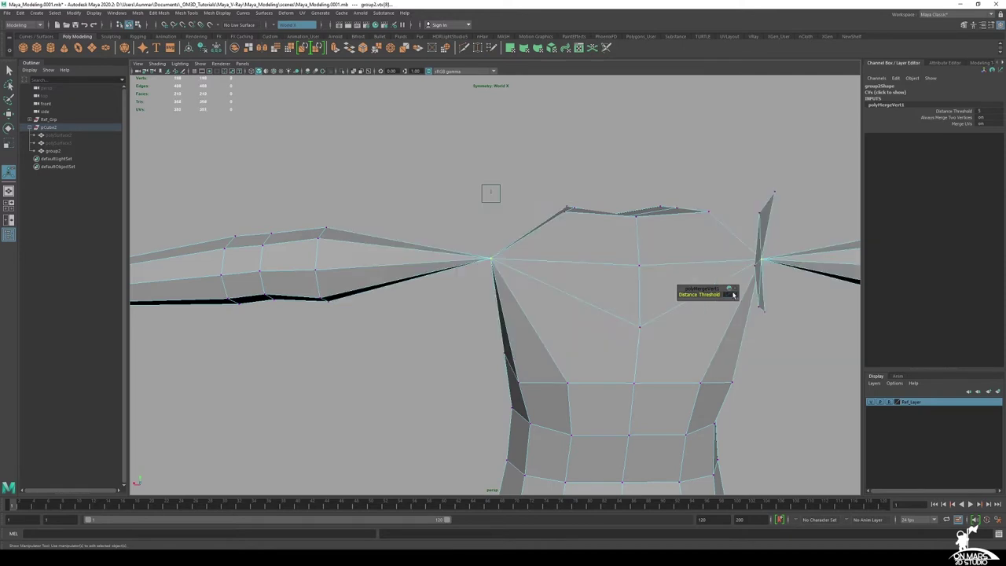
{"action": "left_click", "coordinate": [733, 295]}
{"action": "type", "text": "2"}
{"action": "key", "text": "Return"}
{"action": "left_click_drag", "start_coordinate": [510, 251], "coordinate": [474, 217], "text": "alt"}
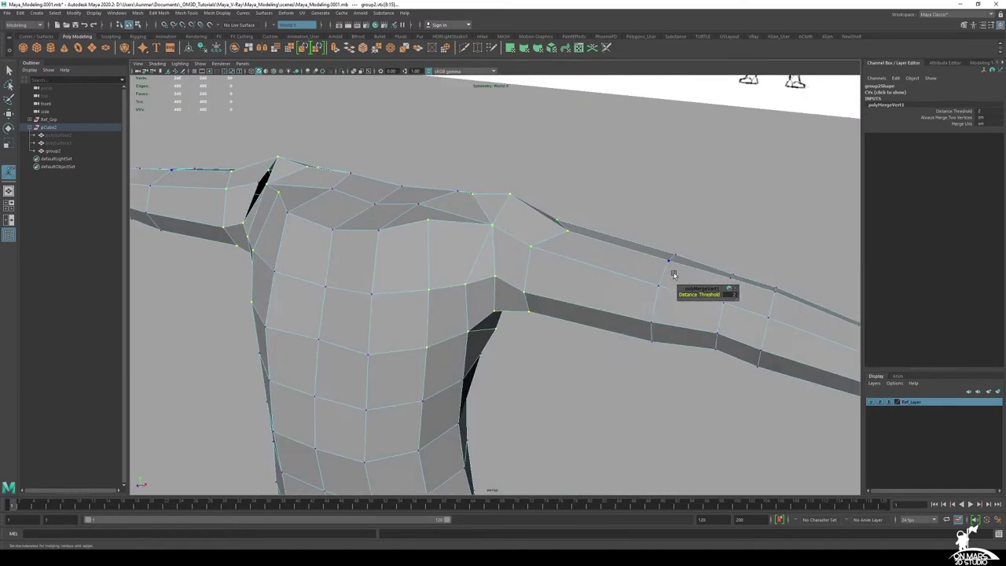
Set the distance threshold of the shoulder vertex merge to 0.003 and inspect the seam
{"action": "left_click", "coordinate": [733, 297]}
{"action": "type", "text": ".003"}
{"action": "key", "text": "Return"}
{"action": "left_click_drag", "start_coordinate": [780, 302], "coordinate": [523, 249], "text": "alt"}
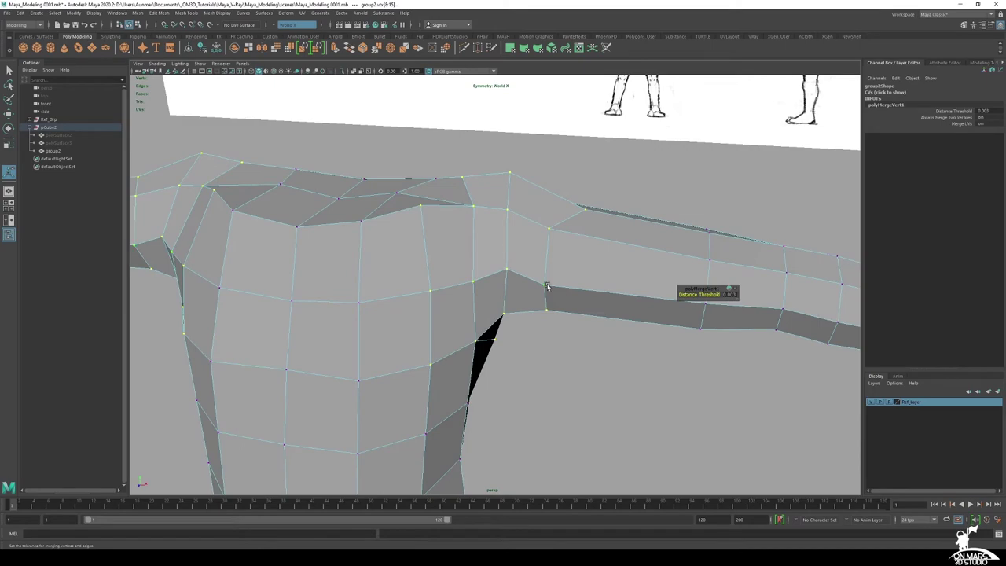
Leave the merge settings and display the body mesh in smooth preview
{"action": "left_click_drag", "start_coordinate": [549, 255], "coordinate": [546, 252], "text": "alt"}
{"action": "key", "text": "q"}
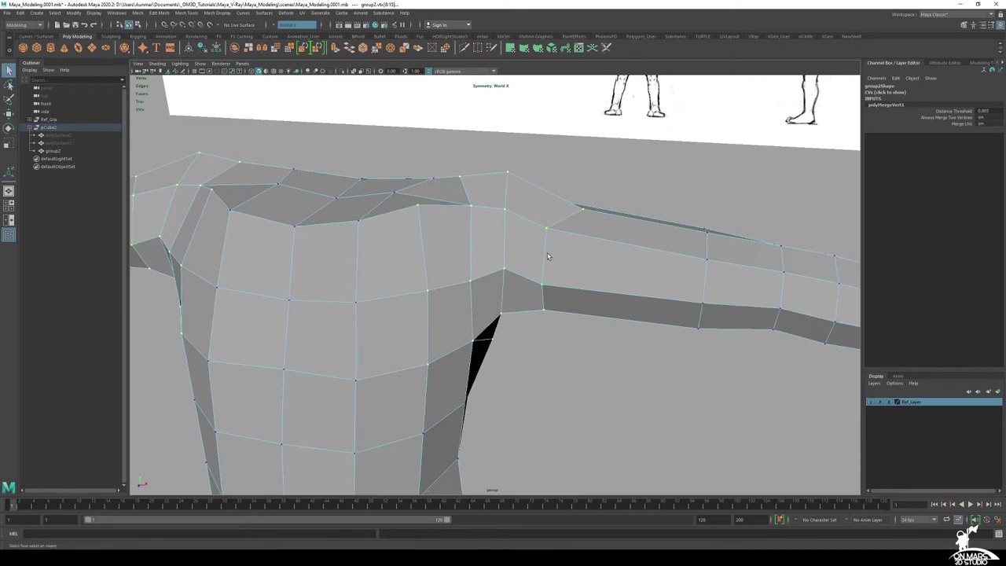
{"action": "key", "text": "3"}
{"action": "mouse_move", "coordinate": [548, 256]}
{"action": "left_mouse_down", "text": "alt"}
{"action": "mouse_move", "coordinate": [516, 180]}
{"action": "mouse_move", "coordinate": [429, 233]}
{"action": "mouse_move", "coordinate": [359, 254]}
{"action": "mouse_move", "coordinate": [529, 255]}
{"action": "left_mouse_up", "text": "alt"}
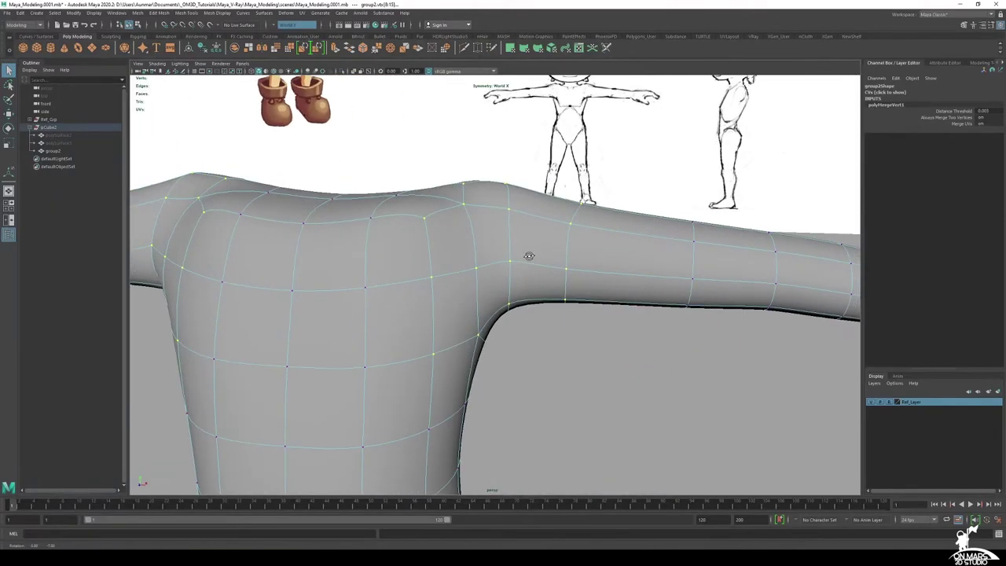
Undo the distance threshold changes and the shoulder vertex merge
{"action": "key", "text": "ctrl+z"}
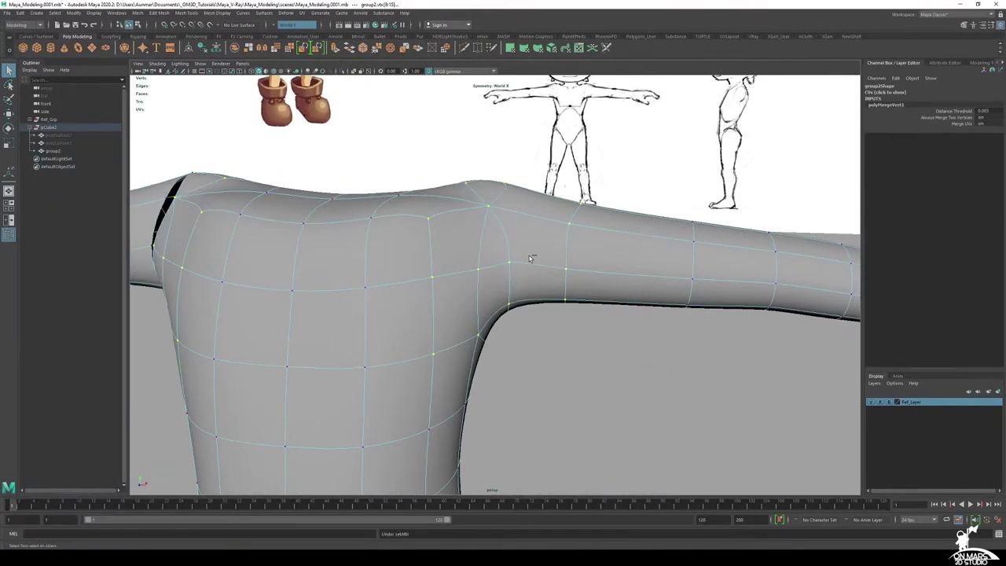
{"action": "key", "text": "ctrl+z"}
{"action": "key", "text": "ctrl+z"}
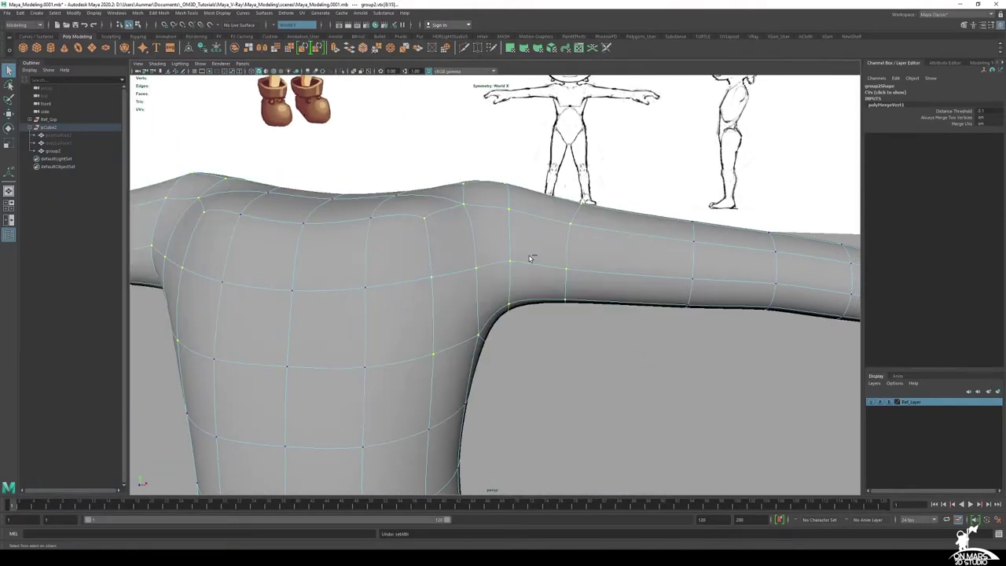
{"action": "key", "text": "ctrl+z"}
Examine the smoothed shoulder seam up close with the mesh deselected, looking for a visible break between torso and arm
{"action": "left_click_drag", "start_coordinate": [529, 258], "coordinate": [505, 229], "text": "alt"}
{"action": "scroll", "coordinate": [525, 197], "scroll_direction": "up", "scroll_amount": 3}
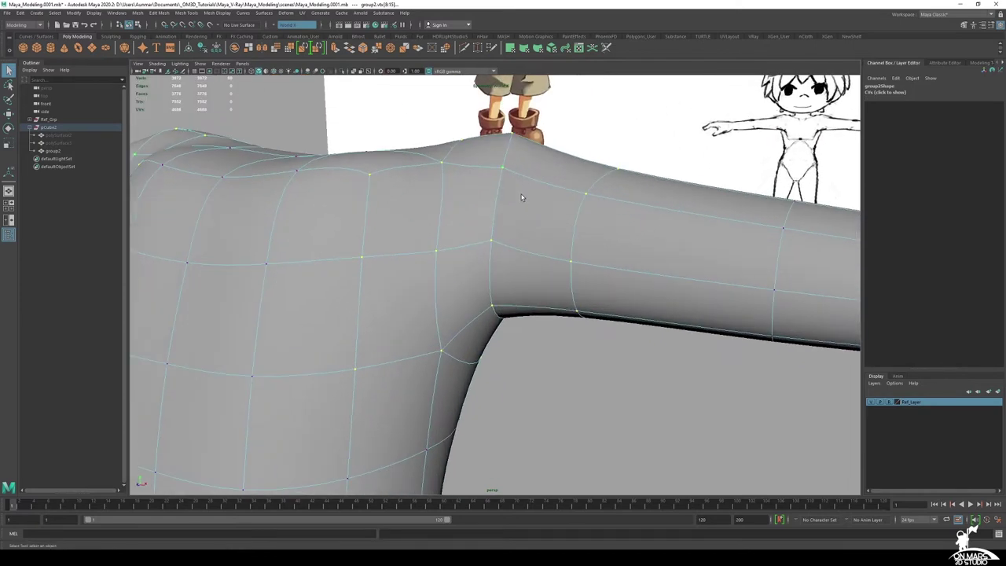
{"action": "left_click_drag", "start_coordinate": [525, 197], "coordinate": [512, 164], "text": "alt"}
{"action": "scroll", "coordinate": [516, 164], "scroll_direction": "up", "scroll_amount": 2}
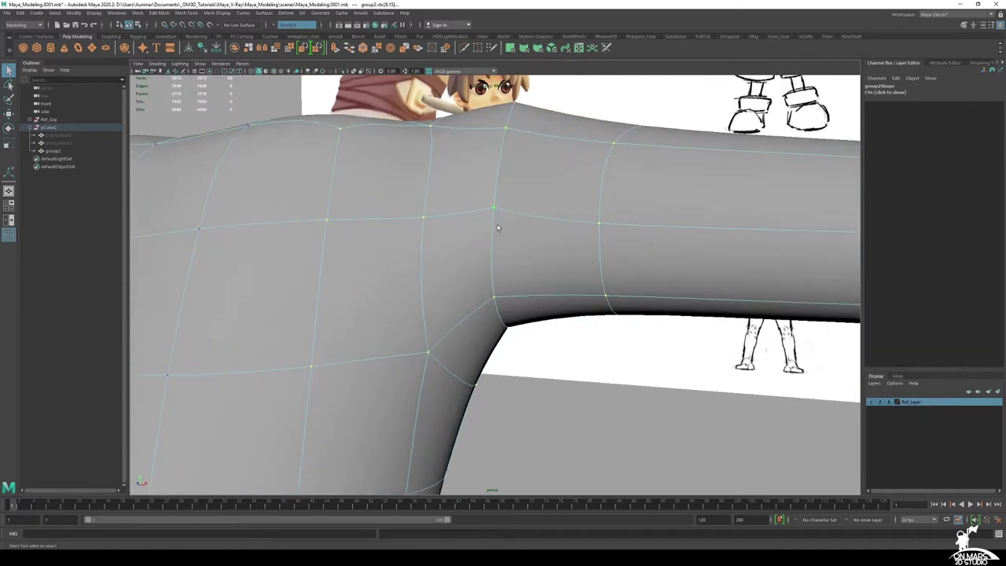
{"action": "right_click_drag", "start_coordinate": [499, 192], "coordinate": [533, 161]}
{"action": "left_click", "coordinate": [576, 414]}
{"action": "mouse_move", "coordinate": [576, 414]}
{"action": "left_mouse_down", "text": "alt"}
{"action": "mouse_move", "coordinate": [544, 404]}
{"action": "mouse_move", "coordinate": [534, 361]}
{"action": "mouse_move", "coordinate": [530, 414]}
{"action": "mouse_move", "coordinate": [589, 419]}
{"action": "left_mouse_up", "text": "alt"}
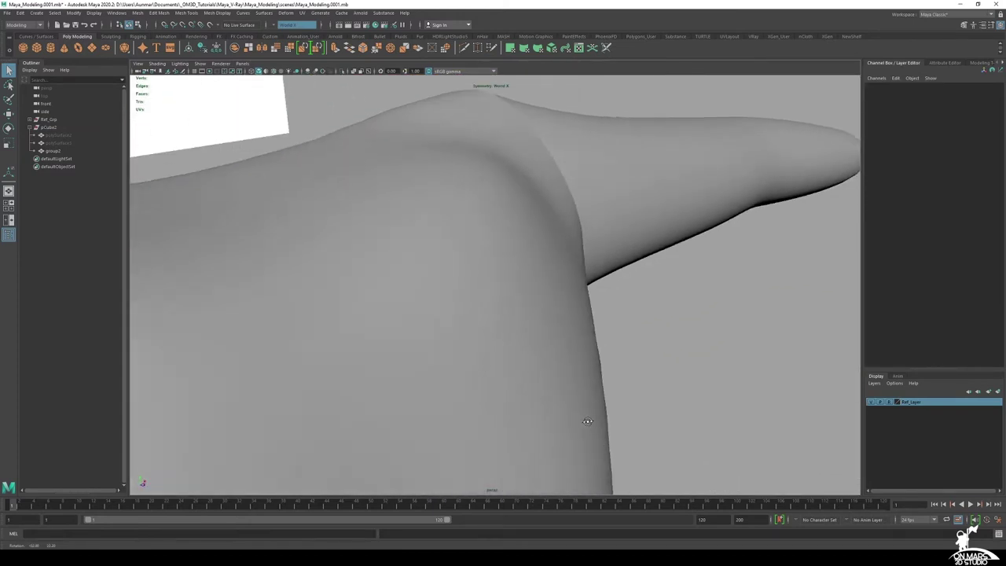
{"action": "left_click_drag", "start_coordinate": [586, 187], "coordinate": [547, 176], "text": "alt"}
Return the body mesh to vertex editing and select the vertices around the shoulder seam on both sides
{"action": "left_click", "coordinate": [564, 164]}
{"action": "right_click_drag", "start_coordinate": [566, 164], "coordinate": [528, 165]}
{"action": "scroll", "coordinate": [528, 166], "scroll_direction": "down", "scroll_amount": 4}
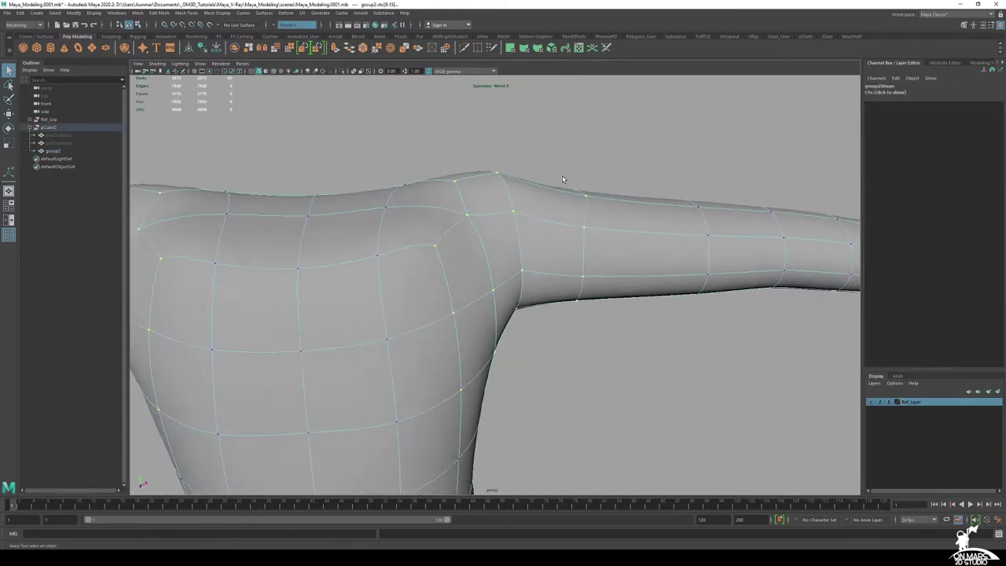
{"action": "left_click_drag", "start_coordinate": [529, 206], "coordinate": [548, 217], "text": "alt"}
{"action": "left_click_drag", "start_coordinate": [624, 403], "coordinate": [440, 113]}
{"action": "left_click_drag", "start_coordinate": [511, 232], "coordinate": [545, 224], "text": "alt"}
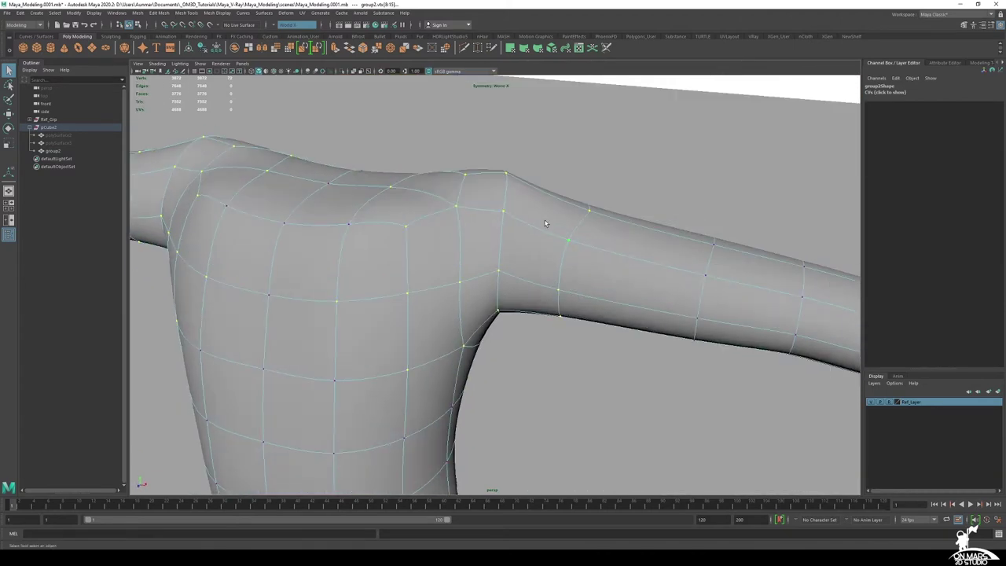
Merge the selected overlapping vertices of the torso and arms
{"action": "right_click", "coordinate": [545, 223], "text": "shift"}
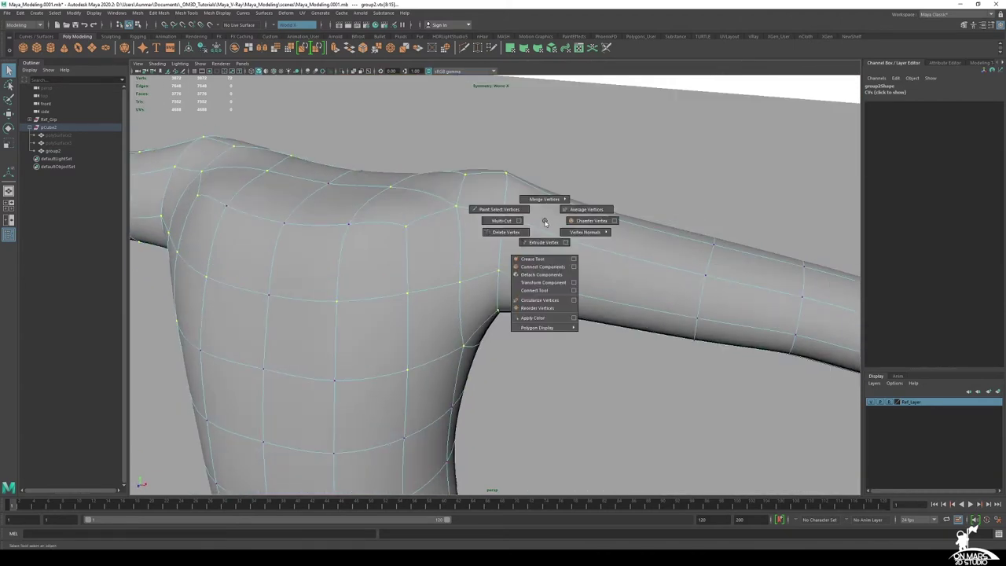
{"action": "right_click_drag", "start_coordinate": [542, 199], "coordinate": [571, 186], "text": "shift"}
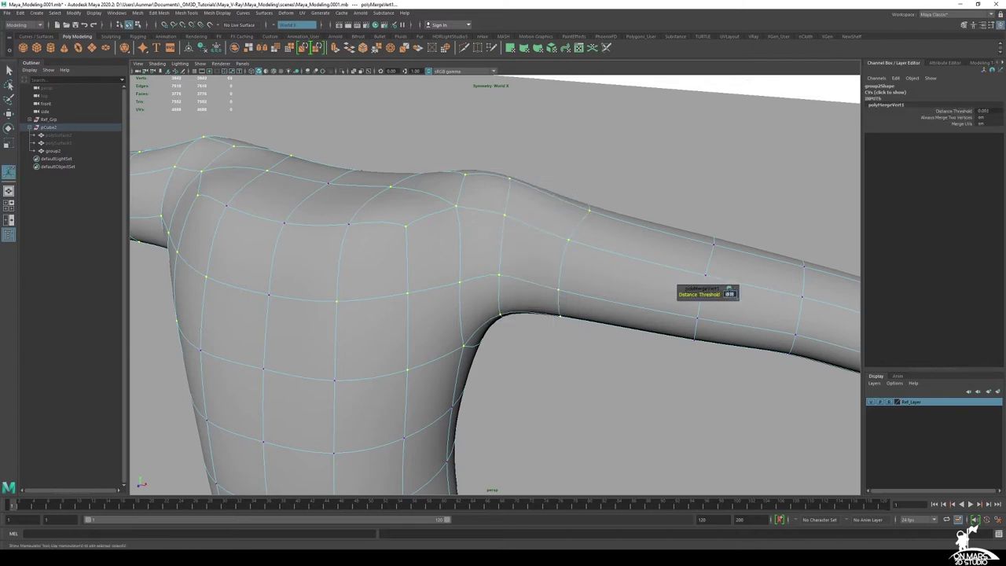
{"action": "left_click_drag", "start_coordinate": [553, 257], "coordinate": [491, 249], "text": "alt"}
{"action": "key", "text": "q"}
Examine the merged body without smoothing from several angles and in the four-view layout, checking the shoulders
{"action": "left_click_drag", "start_coordinate": [593, 273], "coordinate": [556, 320], "text": "alt"}
{"action": "right_click_drag", "start_coordinate": [556, 320], "coordinate": [503, 215], "text": "alt"}
{"action": "left_click_drag", "start_coordinate": [502, 215], "coordinate": [565, 300], "text": "alt"}
{"action": "key", "text": "1"}
{"action": "right_click_drag", "start_coordinate": [565, 300], "coordinate": [599, 282], "text": "alt"}
{"action": "left_click_drag", "start_coordinate": [597, 304], "coordinate": [626, 280], "text": "alt"}
{"action": "key", "text": "space"}
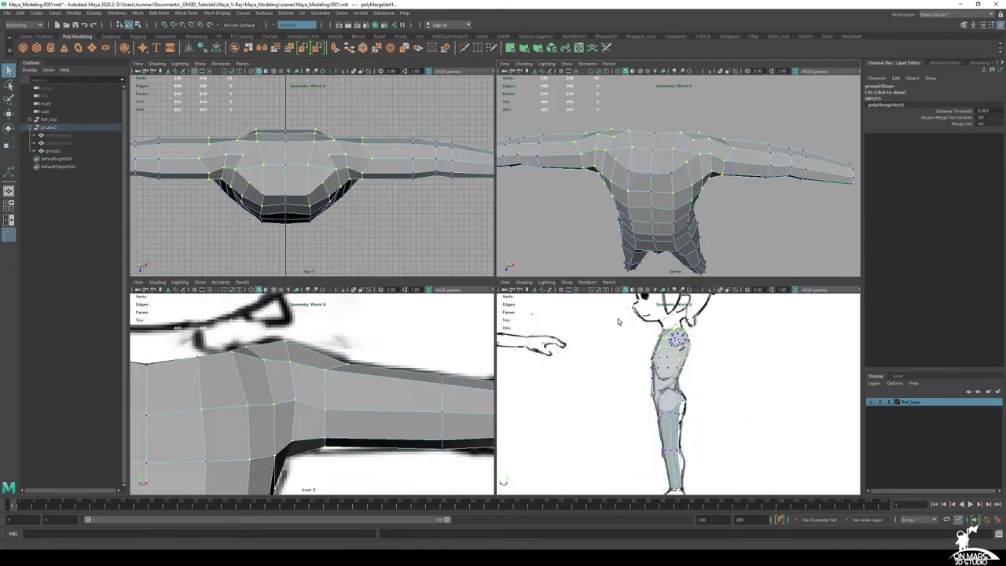
{"action": "middle_click_drag", "start_coordinate": [352, 411], "coordinate": [368, 347], "text": "alt"}
{"action": "right_click_drag", "start_coordinate": [367, 347], "coordinate": [416, 373], "text": "alt"}
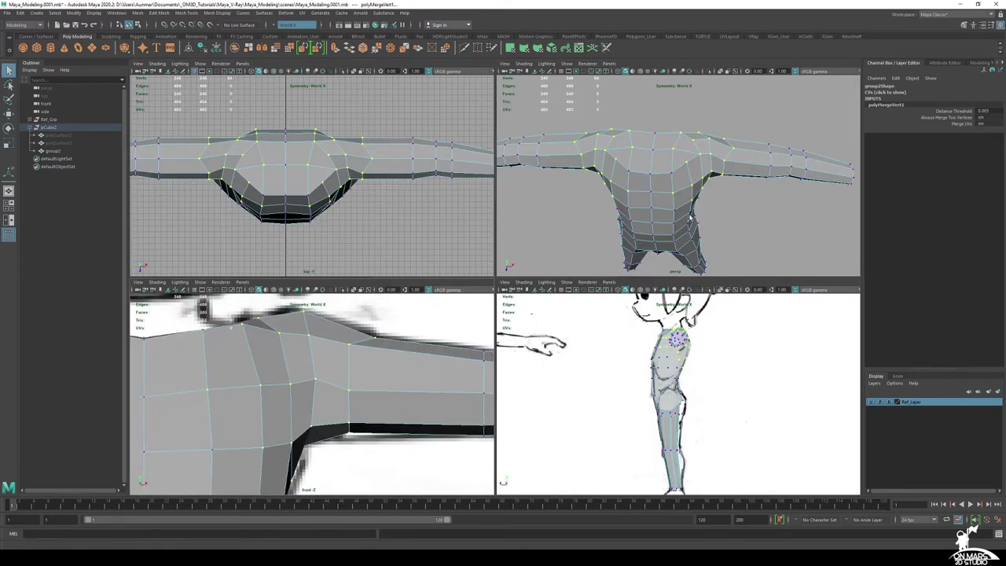
{"action": "middle_click_drag", "start_coordinate": [390, 171], "coordinate": [362, 174], "text": "alt"}
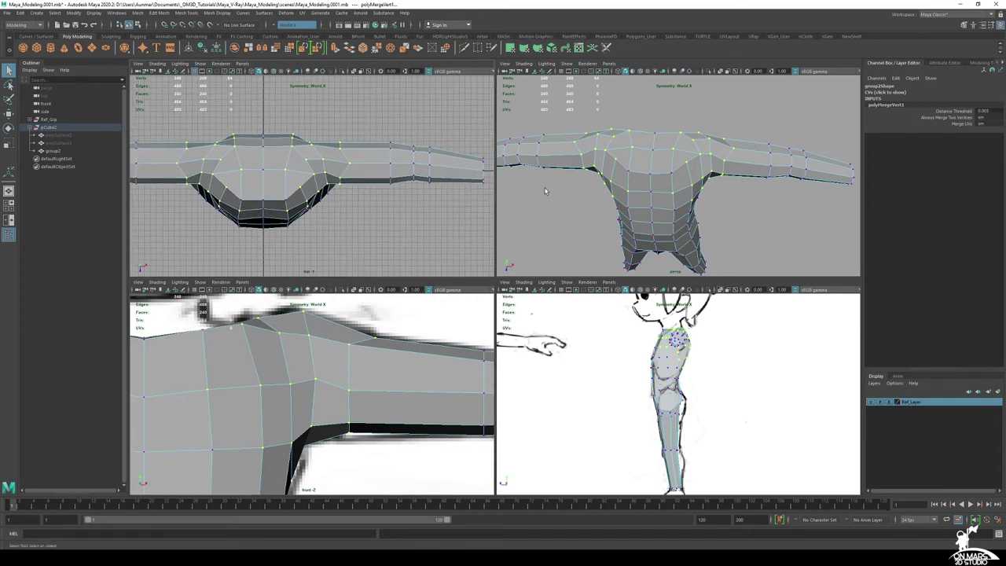
{"action": "key", "text": "space"}
{"action": "left_click_drag", "start_coordinate": [637, 223], "coordinate": [424, 271], "text": "alt"}
{"action": "scroll", "coordinate": [592, 225], "scroll_direction": "down", "scroll_amount": 2}
{"action": "scroll", "coordinate": [589, 227], "scroll_direction": "up", "scroll_amount": 1}
{"action": "middle_click_drag", "start_coordinate": [499, 255], "coordinate": [489, 299], "text": "alt"}
{"action": "scroll", "coordinate": [491, 298], "scroll_direction": "up", "scroll_amount": 2}
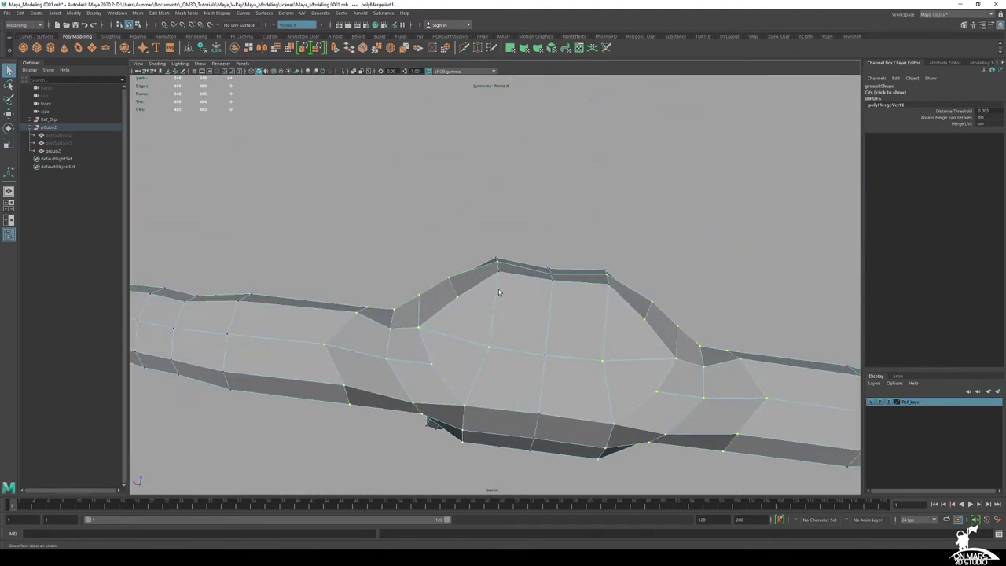
Adjust the front-to-back position of the vertex at the back of the shoulder where the arm begins
{"action": "left_click_drag", "start_coordinate": [414, 306], "coordinate": [422, 301], "text": "alt"}
{"action": "left_click", "coordinate": [404, 318]}
{"action": "key", "text": "w"}
{"action": "scroll", "coordinate": [434, 304], "scroll_direction": "up", "scroll_amount": 2}
{"action": "middle_click_drag", "start_coordinate": [434, 303], "coordinate": [480, 297], "text": "alt"}
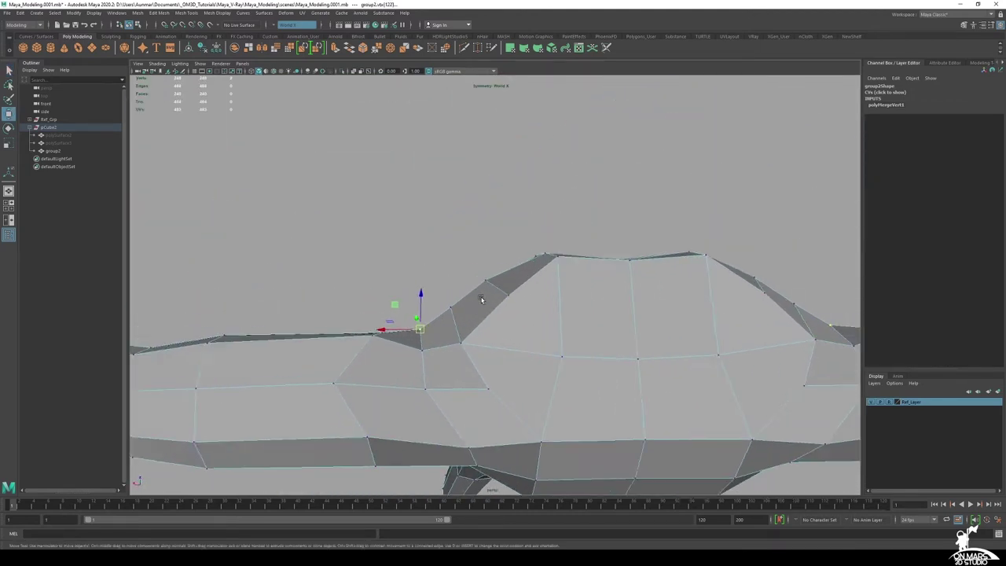
{"action": "left_click_drag", "start_coordinate": [480, 296], "coordinate": [420, 299], "text": "alt"}
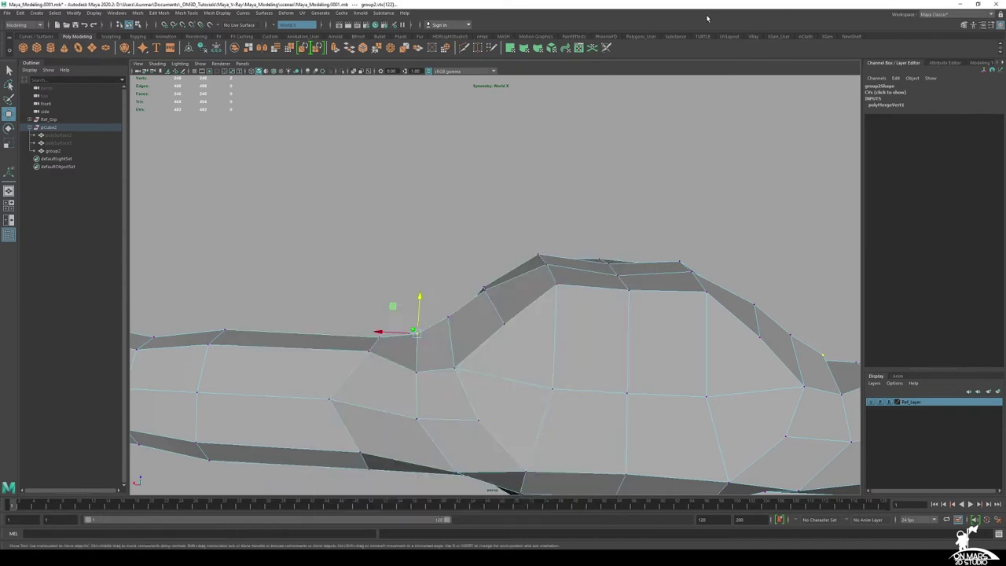
{"action": "left_click_drag", "start_coordinate": [437, 290], "coordinate": [604, 211], "text": "alt"}
{"action": "middle_click_drag", "start_coordinate": [418, 250], "coordinate": [499, 230], "text": "alt"}
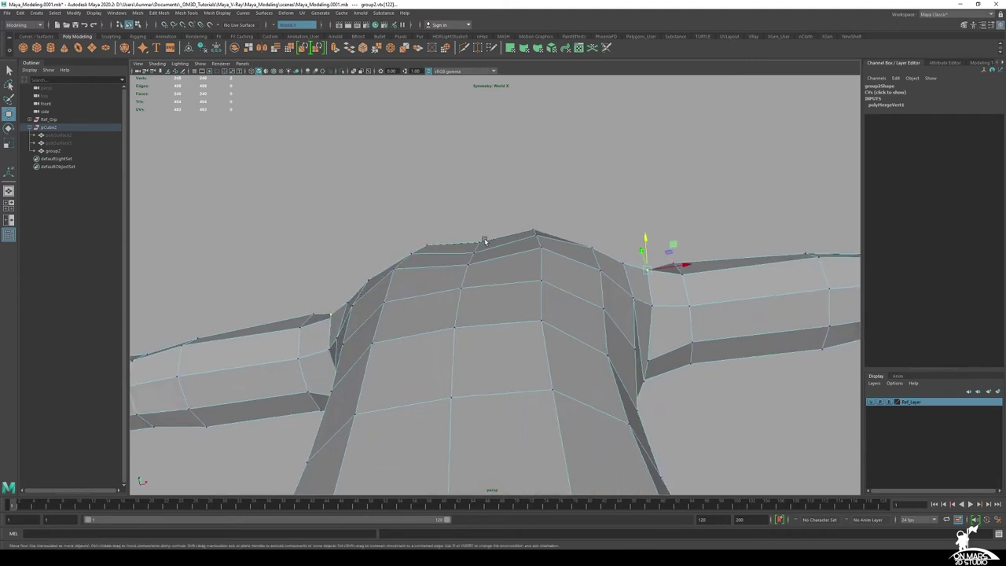
{"action": "left_click", "coordinate": [505, 557]}
{"action": "left_click", "coordinate": [504, 557]}
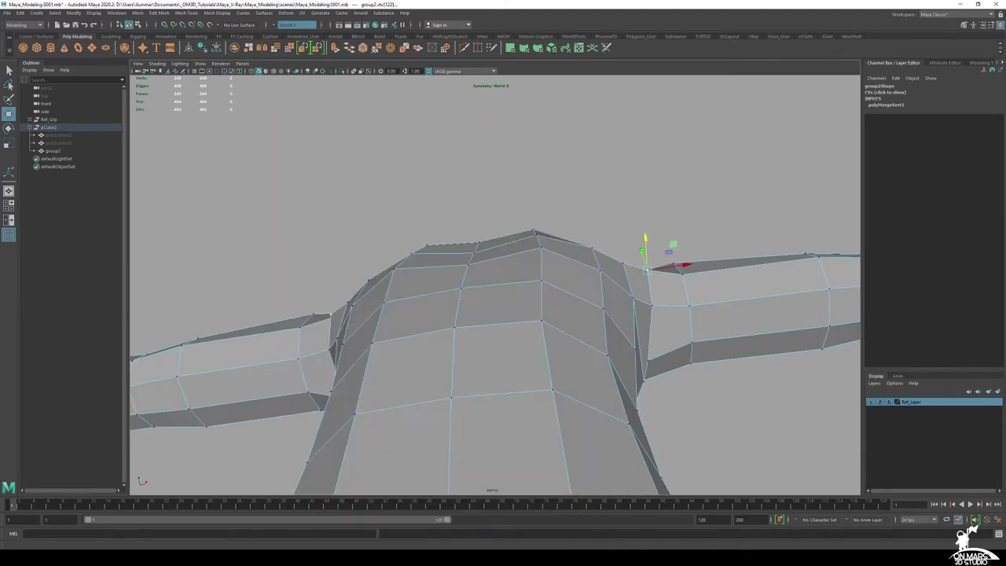
Adjust the depth of the centre vertex on the upper back
{"action": "left_click_drag", "start_coordinate": [538, 352], "coordinate": [520, 317], "text": "alt"}
{"action": "left_click", "coordinate": [474, 256]}
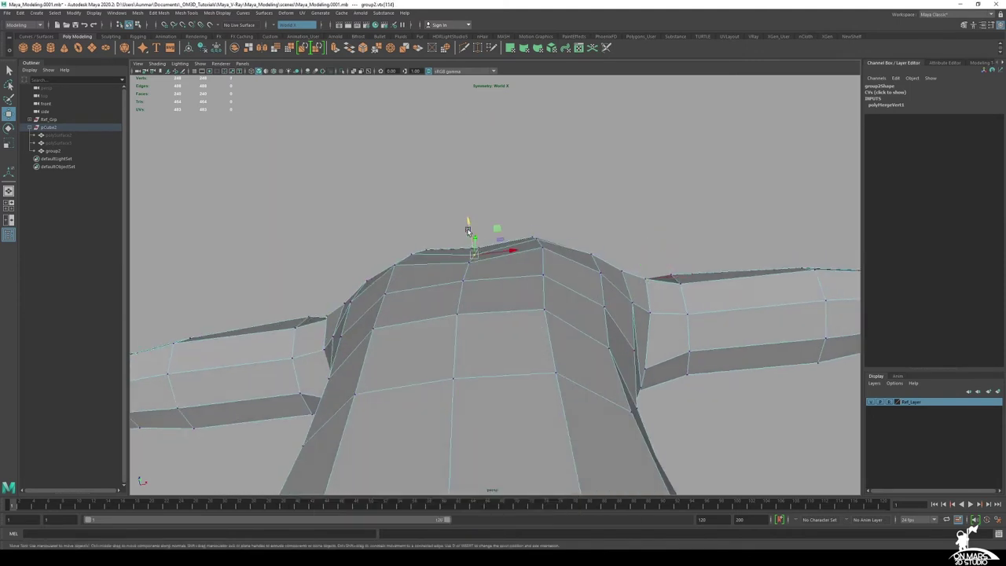
{"action": "left_click_drag", "start_coordinate": [466, 220], "coordinate": [570, 242], "text": "alt"}
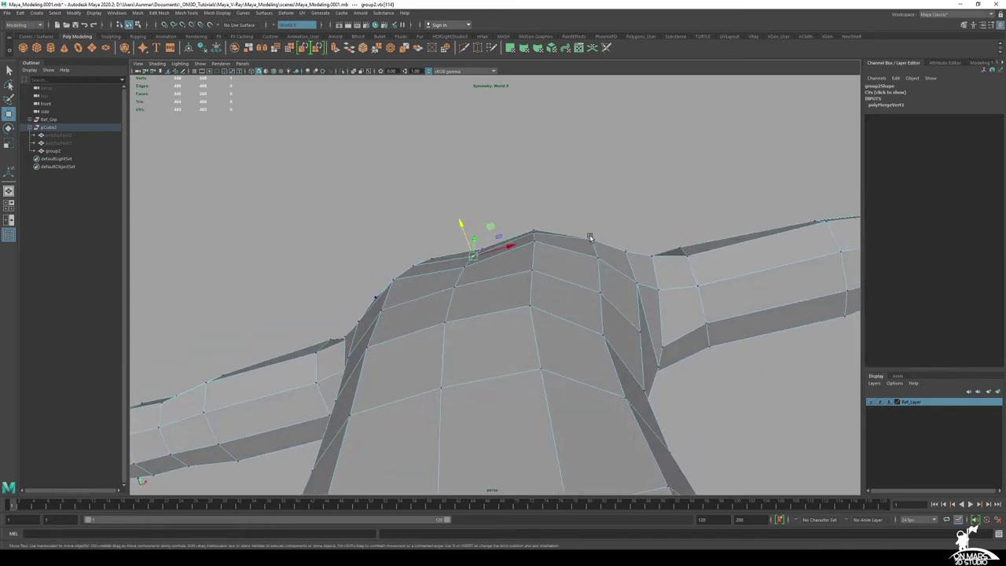
Undo the trial move of the upper-back vertex beside the shoulder and nudge it slightly outward toward the arm instead
{"action": "left_click", "coordinate": [589, 237]}
{"action": "left_click_drag", "start_coordinate": [583, 206], "coordinate": [496, 383]}
{"action": "left_click", "coordinate": [513, 343]}
{"action": "middle_click_drag", "start_coordinate": [496, 383], "coordinate": [499, 323], "text": "alt"}
{"action": "left_click_drag", "start_coordinate": [537, 324], "coordinate": [558, 323], "text": "alt"}
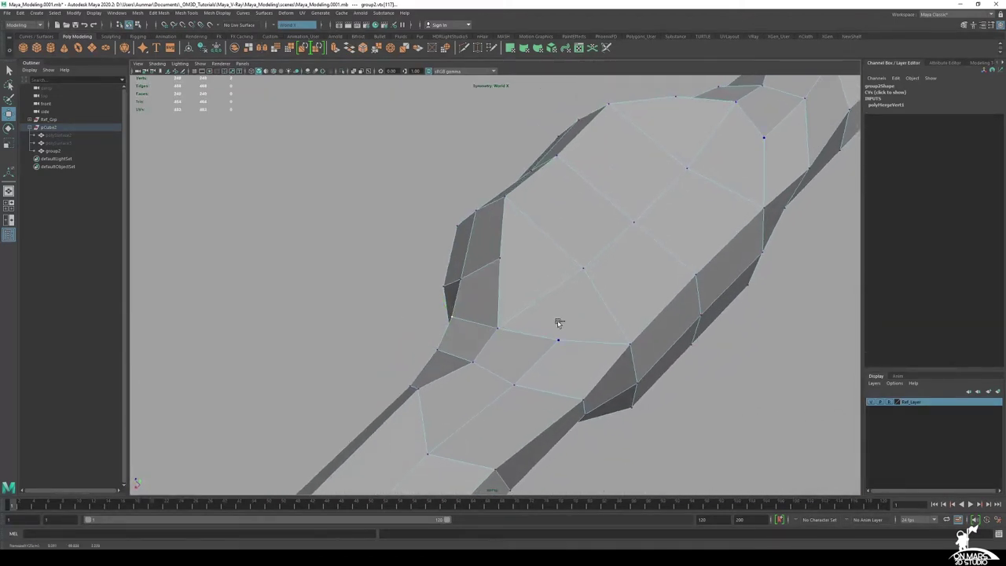
{"action": "right_click_drag", "start_coordinate": [549, 321], "coordinate": [509, 274], "text": "alt"}
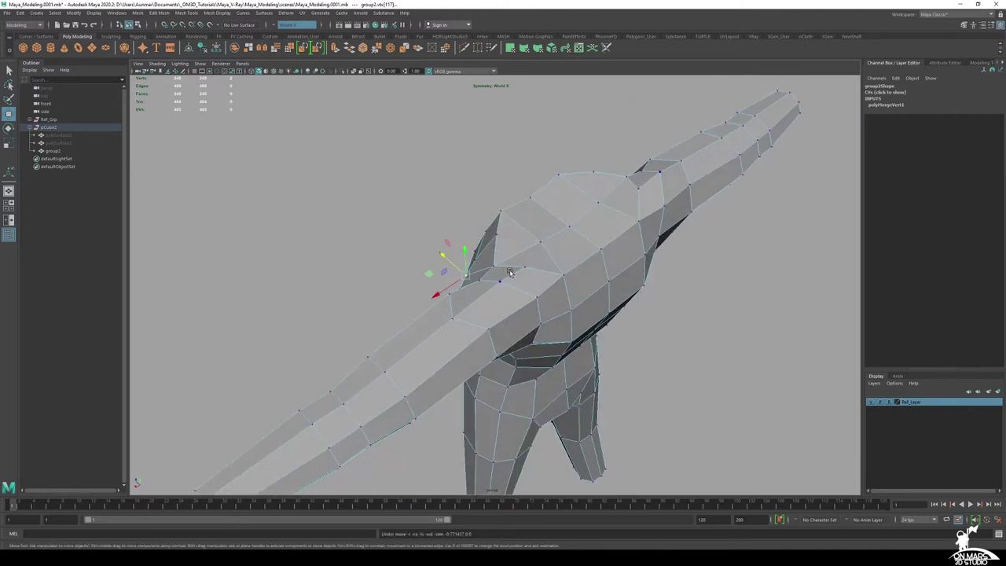
{"action": "left_click_drag", "start_coordinate": [509, 274], "coordinate": [542, 250], "text": "alt"}
{"action": "left_click_drag", "start_coordinate": [481, 271], "coordinate": [583, 283], "text": "alt"}
{"action": "key", "text": "ctrl+z"}
{"action": "middle_click_drag", "start_coordinate": [673, 254], "coordinate": [679, 253]}
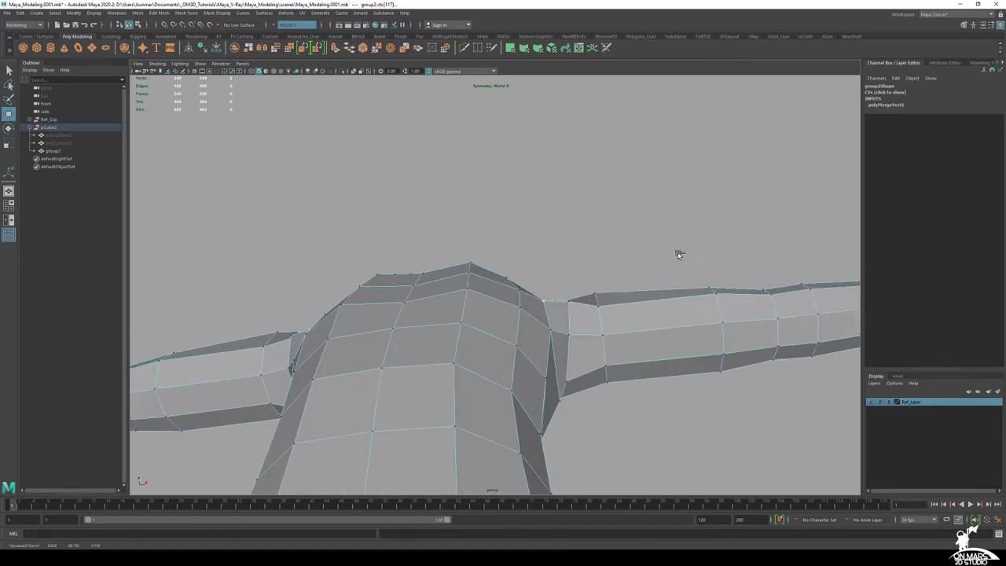
Nudge the vertices at the back and underside of the shoulder joint to smooth the transition into the arm
{"action": "left_click", "coordinate": [569, 304]}
{"action": "left_click_drag", "start_coordinate": [592, 313], "coordinate": [505, 264], "text": "alt"}
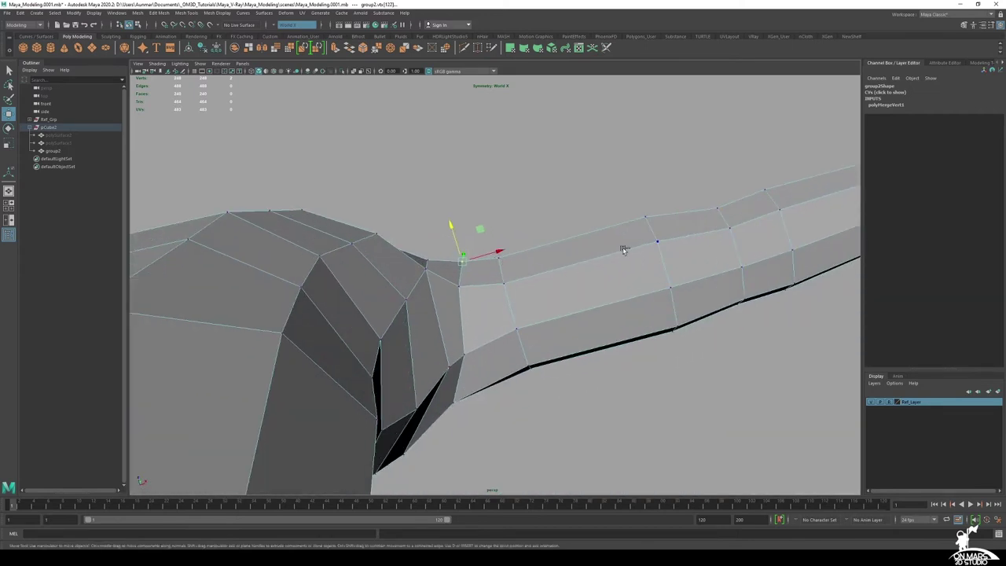
{"action": "middle_click_drag", "start_coordinate": [623, 249], "coordinate": [618, 251]}
{"action": "left_click", "coordinate": [466, 288]}
{"action": "left_click_drag", "start_coordinate": [469, 291], "coordinate": [522, 378], "text": "alt"}
{"action": "middle_click_drag", "start_coordinate": [541, 316], "coordinate": [553, 312]}
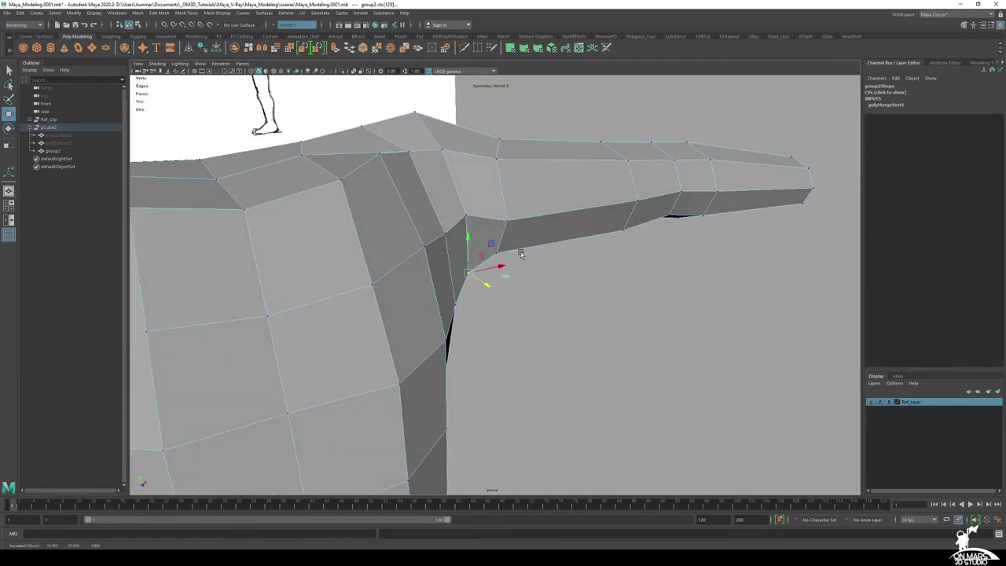
Even out the horizontal row of front vertices running from the upper arm across the shoulder to the chest
{"action": "left_click", "coordinate": [506, 221]}
{"action": "left_click_drag", "start_coordinate": [506, 221], "coordinate": [502, 243], "text": "alt"}
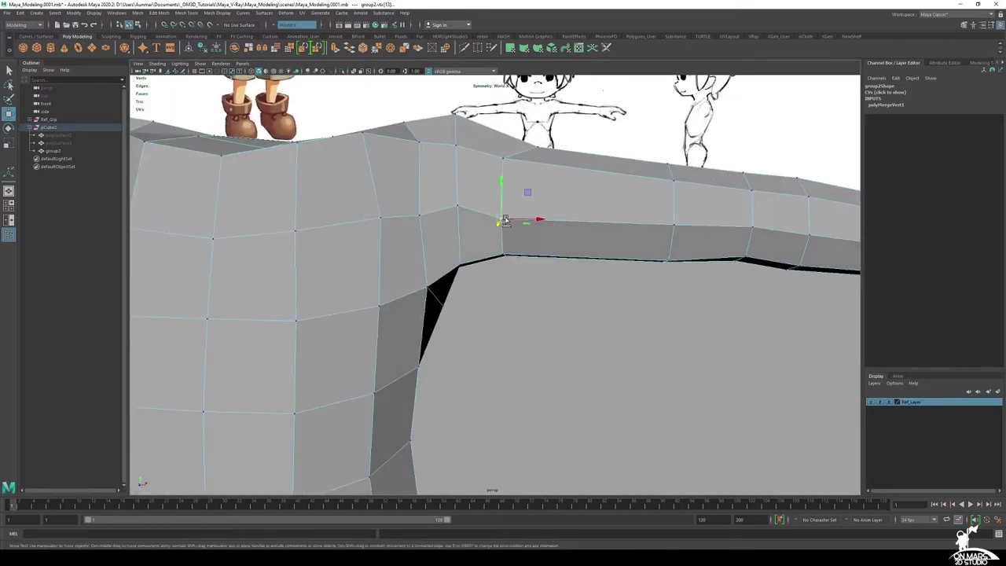
{"action": "middle_click_drag", "start_coordinate": [505, 219], "coordinate": [458, 213]}
{"action": "left_click", "coordinate": [457, 208]}
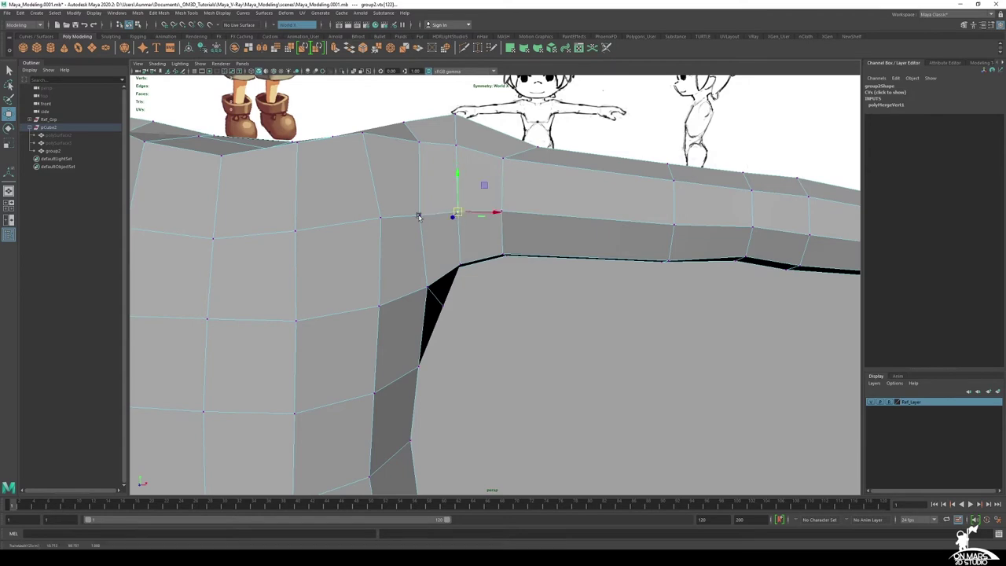
{"action": "left_click", "coordinate": [419, 215]}
{"action": "left_click", "coordinate": [380, 219]}
{"action": "middle_click_drag", "start_coordinate": [380, 219], "coordinate": [378, 220]}
Reposition the vertices on top of the shoulder to even out the mesh between neck and arm
{"action": "left_click_drag", "start_coordinate": [498, 211], "coordinate": [458, 256], "text": "alt"}
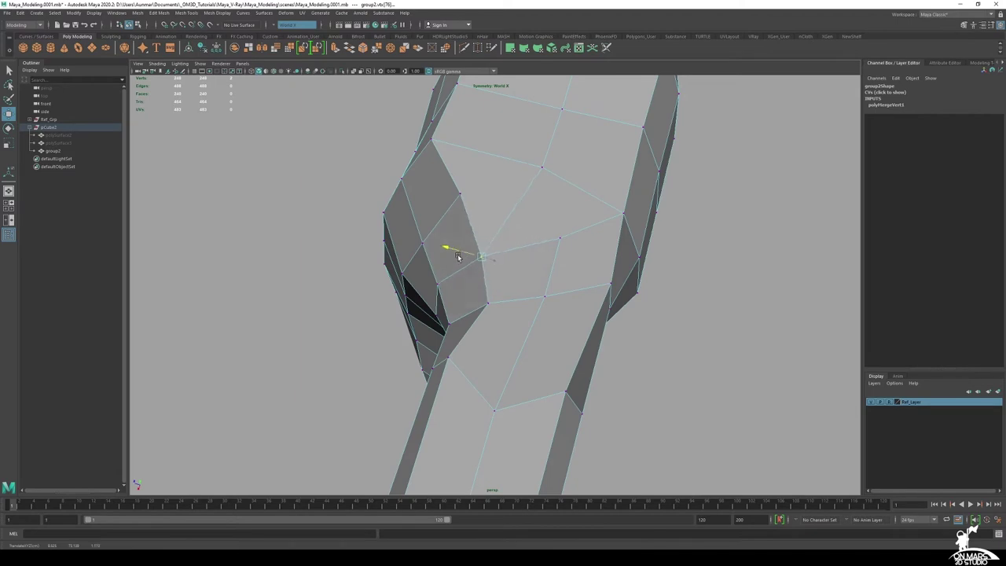
{"action": "left_click", "coordinate": [488, 314]}
{"action": "left_click_drag", "start_coordinate": [471, 300], "coordinate": [482, 253]}
{"action": "left_click_drag", "start_coordinate": [565, 267], "coordinate": [560, 209], "text": "alt"}
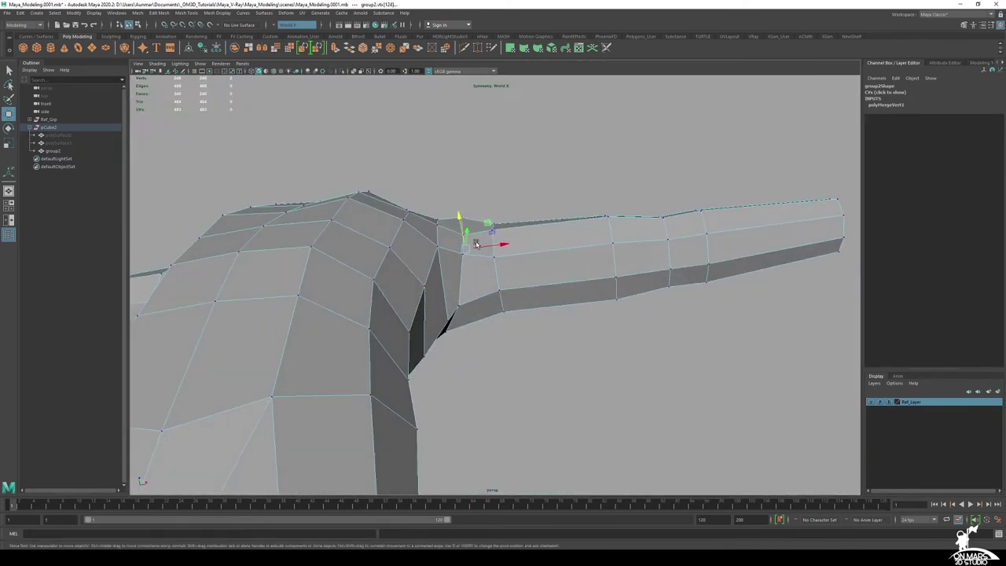
Refine the position of the vertices where the back of the shoulder meets the arm
{"action": "key", "text": "q"}
{"action": "left_click", "coordinate": [463, 238]}
{"action": "key", "text": "w"}
{"action": "left_click", "coordinate": [580, 195]}
{"action": "left_click", "coordinate": [463, 253]}
{"action": "left_click_drag", "start_coordinate": [464, 250], "coordinate": [581, 264], "text": "alt"}
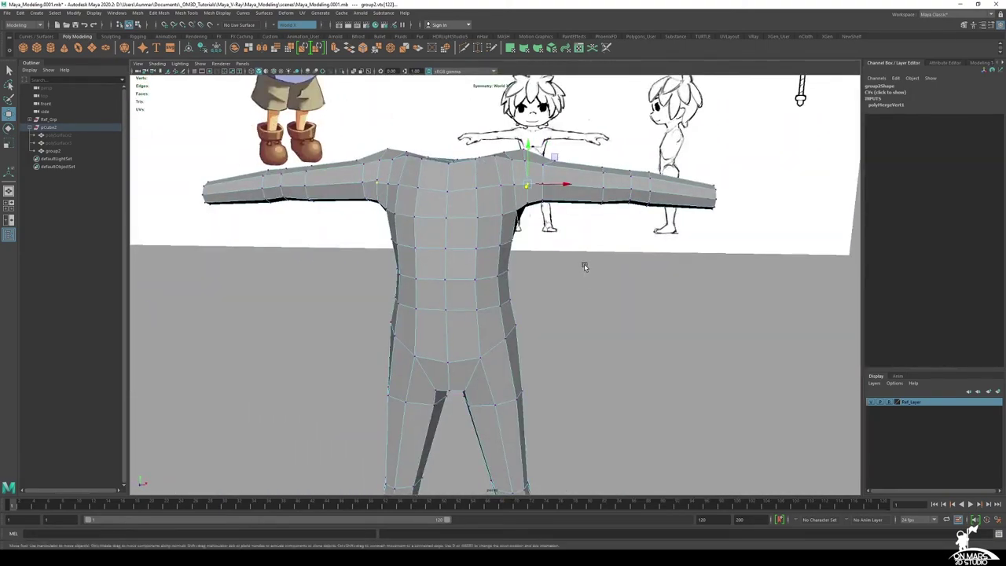
Preview the body smoothed in object mode, then examine the unsmoothed shoulders and armpits from several angles
{"action": "key", "text": "3"}
{"action": "right_click_drag", "start_coordinate": [476, 218], "coordinate": [520, 205]}
{"action": "key", "text": "q"}
{"action": "left_click", "coordinate": [591, 317]}
{"action": "left_click_drag", "start_coordinate": [591, 317], "coordinate": [695, 334], "text": "alt"}
{"action": "left_click", "coordinate": [525, 224]}
{"action": "key", "text": "1"}
{"action": "left_click_drag", "start_coordinate": [595, 268], "coordinate": [556, 267], "text": "alt"}
{"action": "right_click_drag", "start_coordinate": [473, 212], "coordinate": [466, 280], "text": "alt"}
{"action": "middle_click_drag", "start_coordinate": [435, 221], "coordinate": [489, 260], "text": "alt"}
{"action": "right_click_drag", "start_coordinate": [490, 260], "coordinate": [528, 256], "text": "alt"}
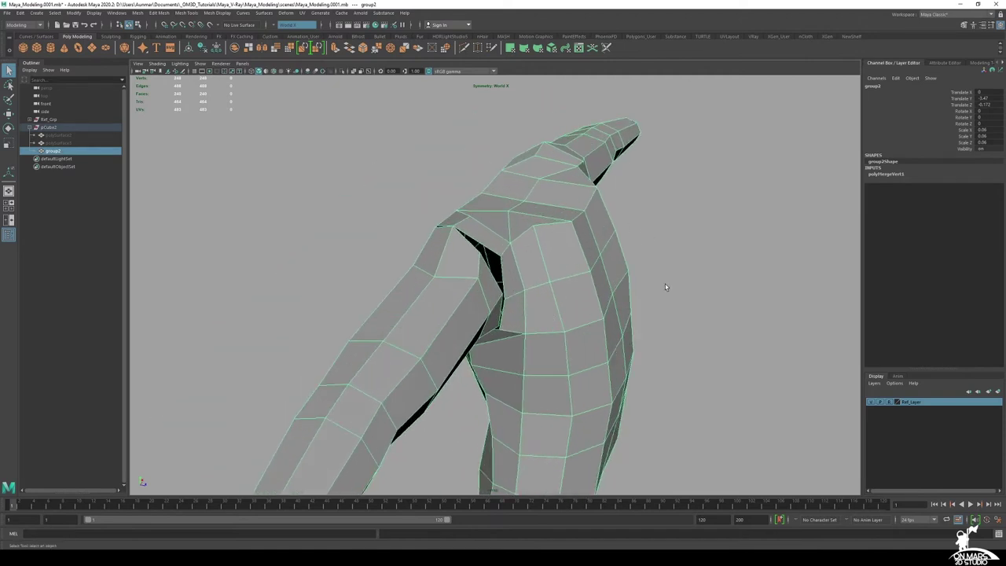
{"action": "left_click_drag", "start_coordinate": [664, 286], "coordinate": [519, 185], "text": "alt"}
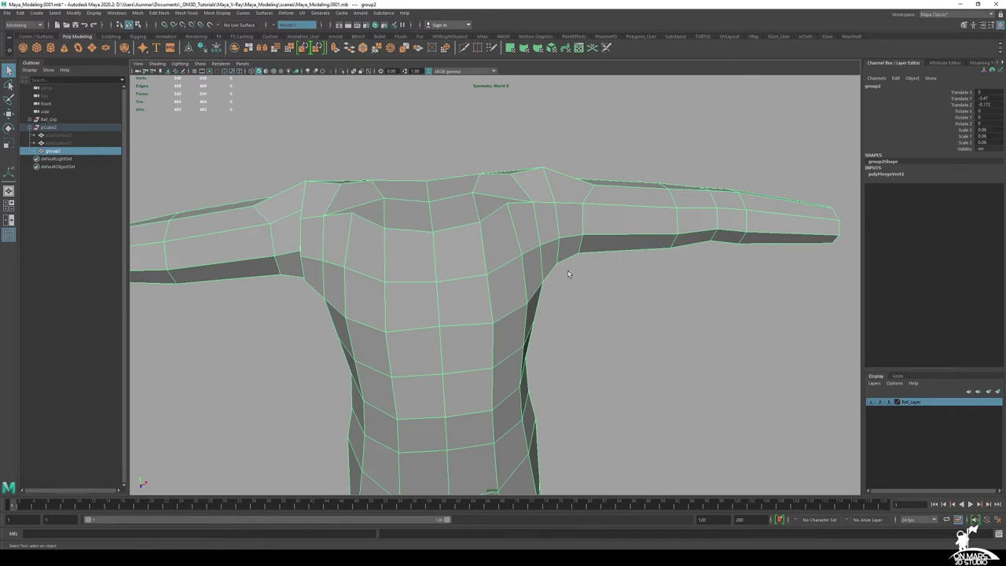
{"action": "middle_click_drag", "start_coordinate": [517, 240], "coordinate": [544, 229], "text": "alt"}
Examine the torso and shoulder topology in vertex mode from the front and back
{"action": "right_click_drag", "start_coordinate": [571, 177], "coordinate": [542, 179]}
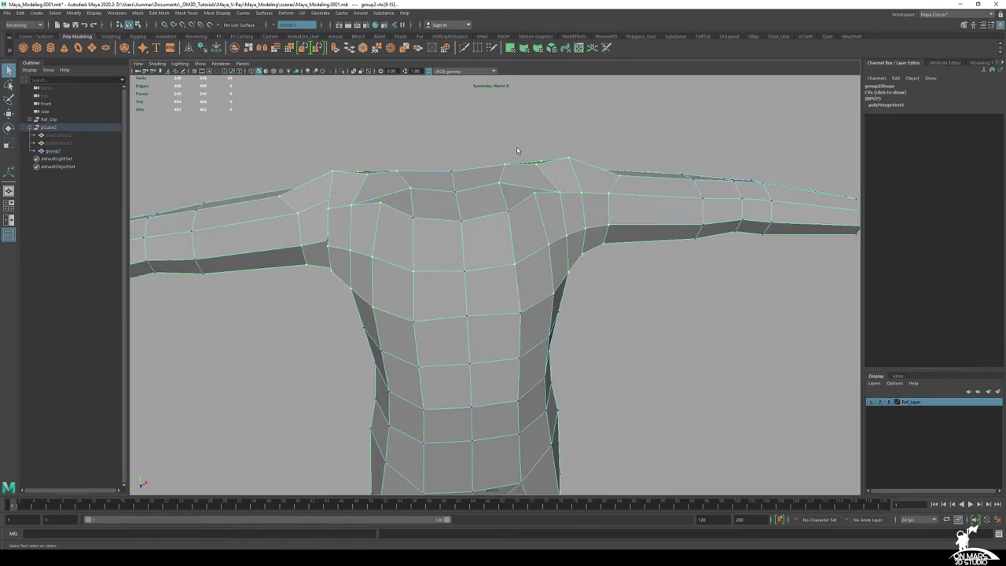
{"action": "left_click_drag", "start_coordinate": [501, 226], "coordinate": [555, 215], "text": "alt"}
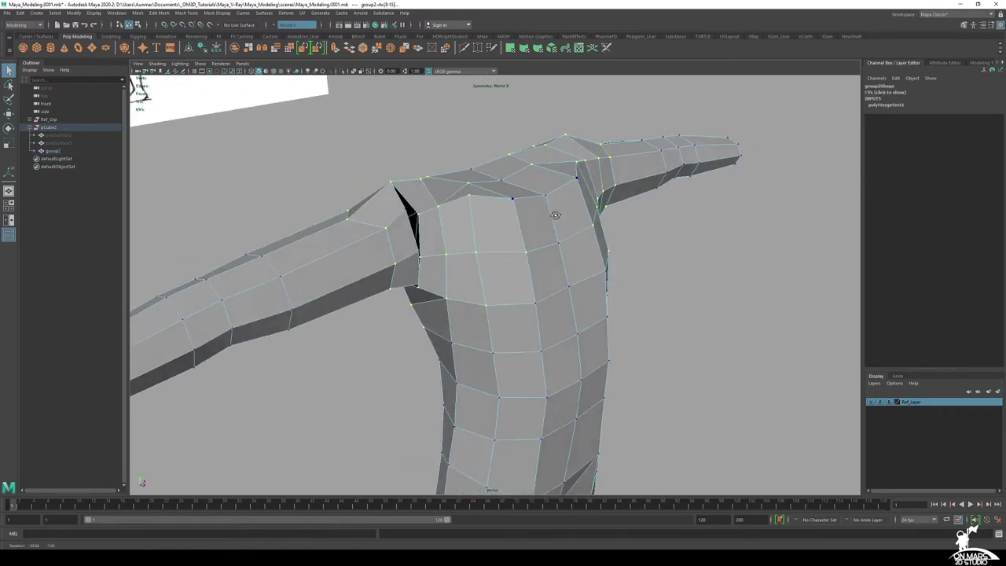
{"action": "right_click_drag", "start_coordinate": [554, 215], "coordinate": [542, 223], "text": "alt"}
{"action": "left_click_drag", "start_coordinate": [542, 223], "coordinate": [462, 194], "text": "alt"}
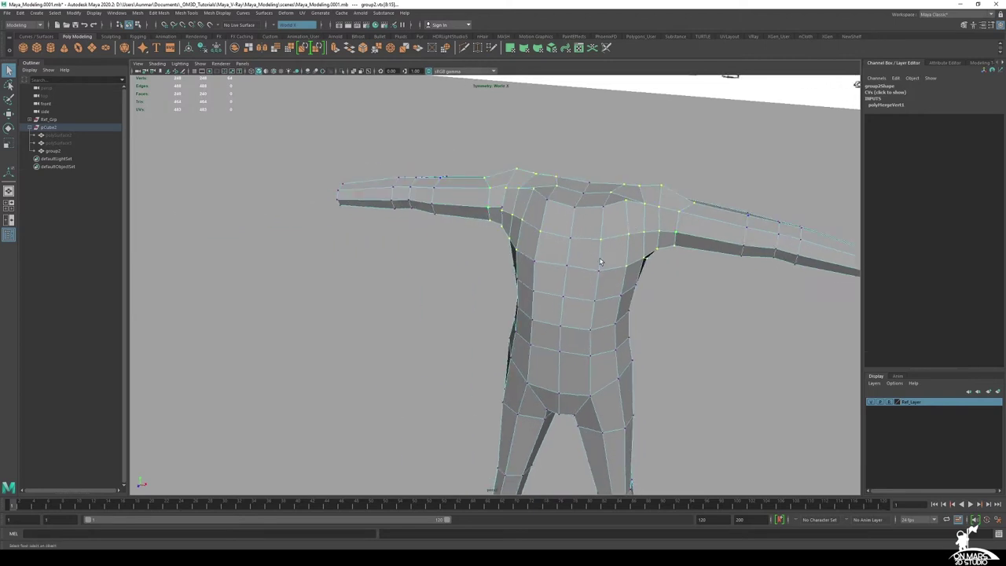
{"action": "middle_click_drag", "start_coordinate": [601, 261], "coordinate": [553, 207], "text": "alt"}
{"action": "right_click_drag", "start_coordinate": [553, 207], "coordinate": [525, 222], "text": "alt"}
{"action": "left_click_drag", "start_coordinate": [525, 222], "coordinate": [521, 206], "text": "alt"}
Detach the body mesh along the vertical edge loop running through its centre
{"action": "right_click", "coordinate": [434, 163]}
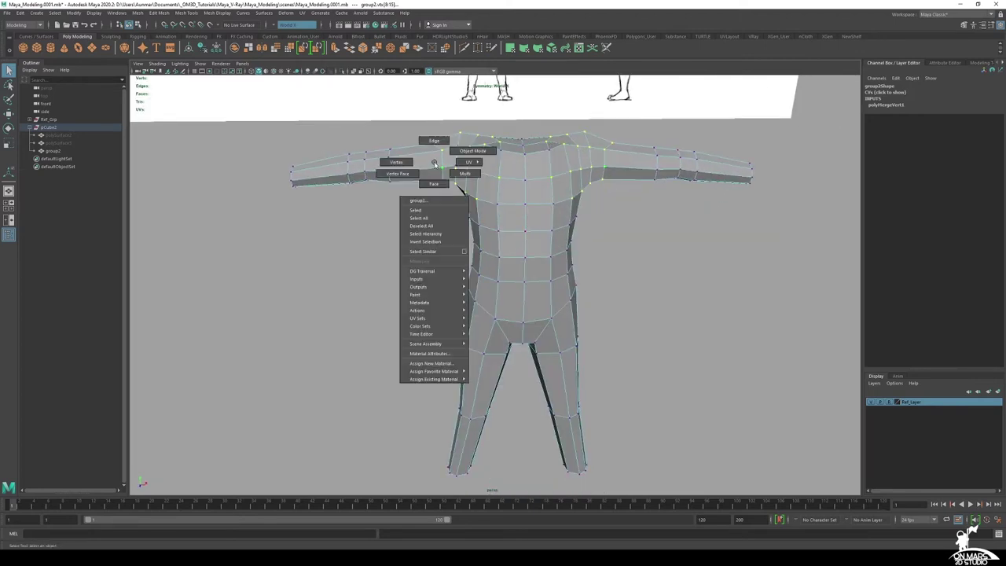
{"action": "right_click_drag", "start_coordinate": [433, 162], "coordinate": [424, 134]}
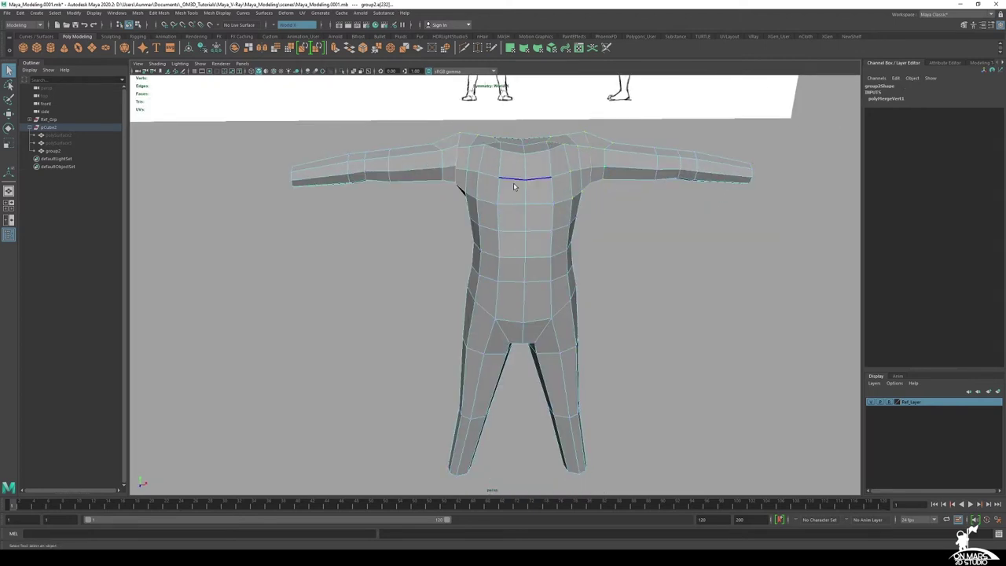
{"action": "left_click_drag", "start_coordinate": [523, 167], "coordinate": [745, 215], "text": "alt"}
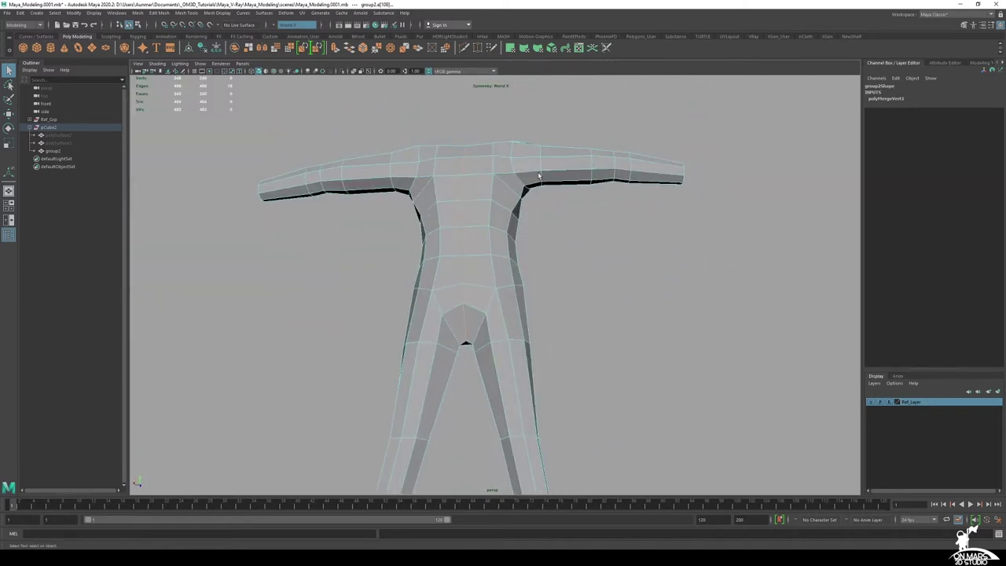
{"action": "left_click_drag", "start_coordinate": [489, 358], "coordinate": [682, 324], "text": "alt"}
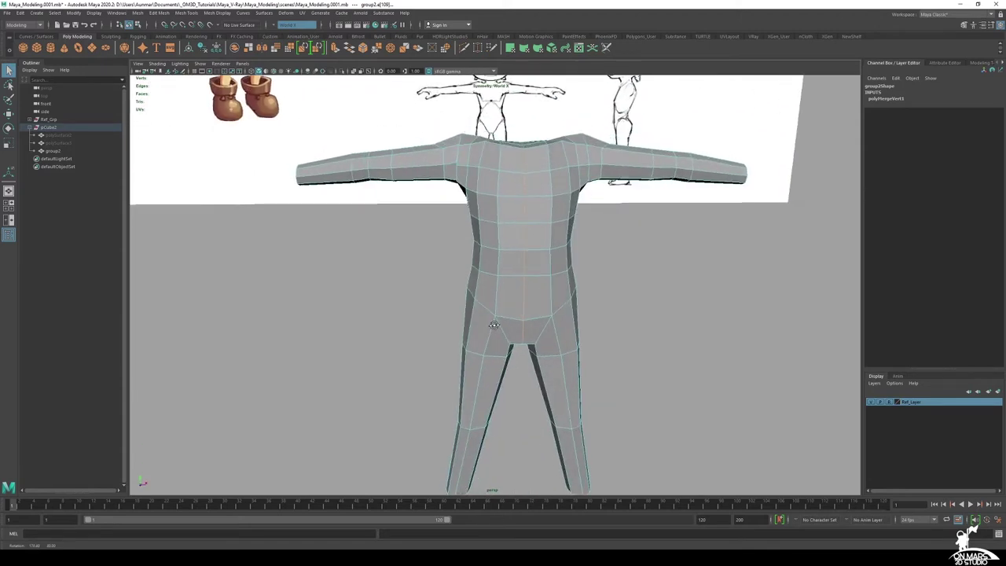
{"action": "mouse_move", "coordinate": [497, 323]}
{"action": "left_mouse_down", "text": "alt"}
{"action": "mouse_move", "coordinate": [525, 318]}
{"action": "mouse_move", "coordinate": [503, 324]}
{"action": "left_mouse_up", "text": "alt"}
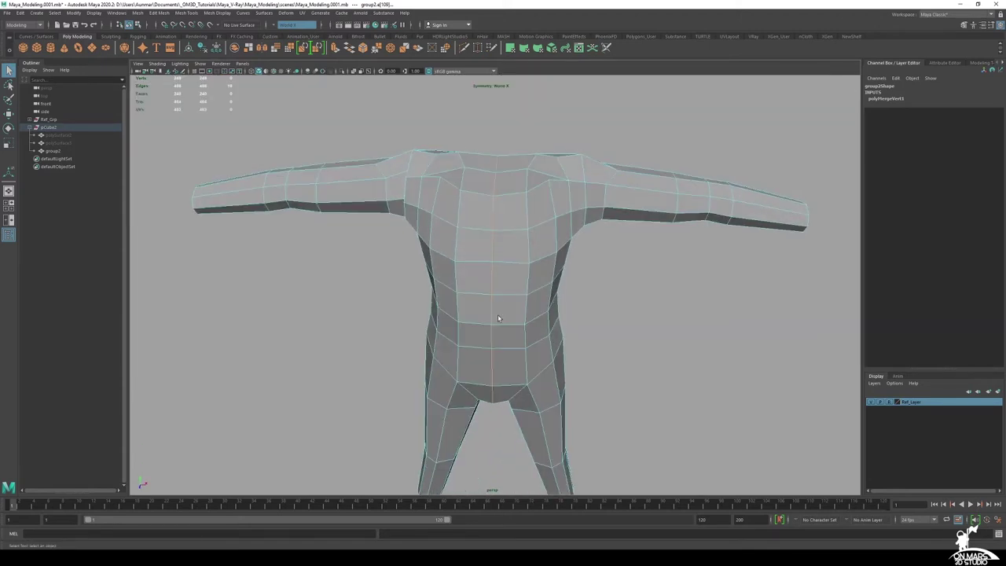
{"action": "right_click", "coordinate": [494, 215], "text": "shift"}
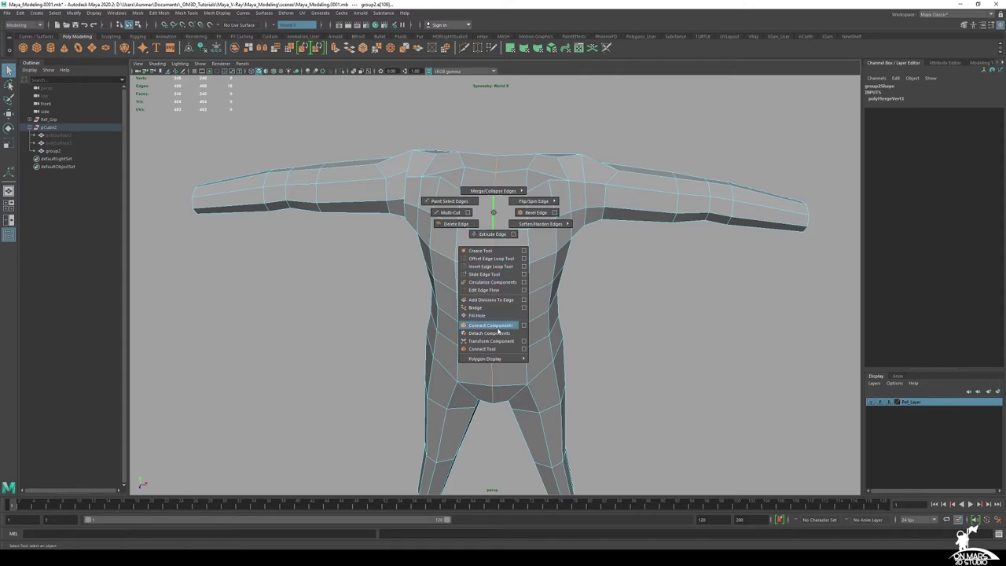
{"action": "left_click", "coordinate": [496, 334]}
{"action": "scroll", "coordinate": [491, 240], "scroll_direction": "up", "scroll_amount": 3}
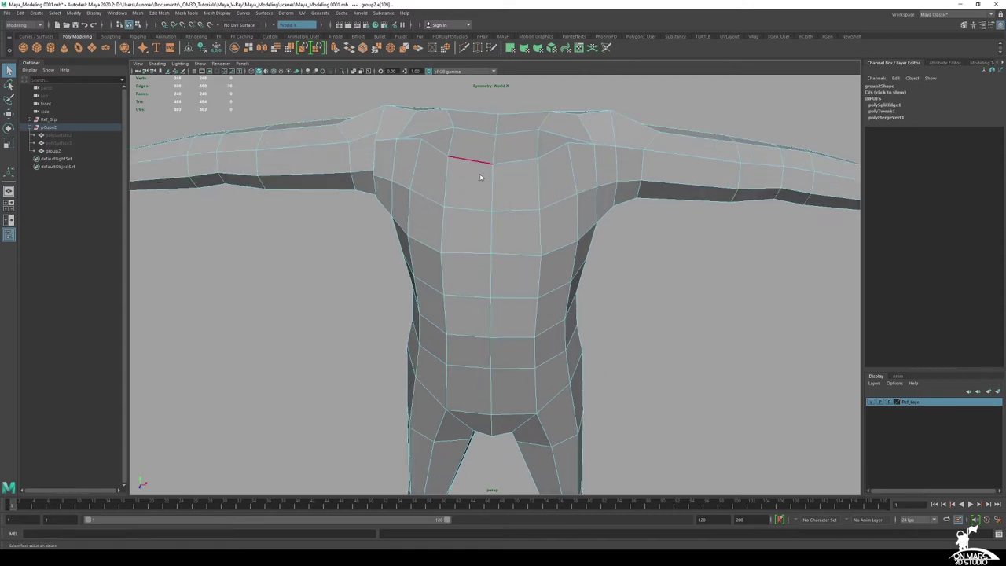
Select the connected torso and leg faces of one body half in face mode and turn symmetry off
{"action": "right_click_drag", "start_coordinate": [479, 175], "coordinate": [480, 197]}
{"action": "left_click_drag", "start_coordinate": [496, 195], "coordinate": [617, 275], "text": "alt"}
{"action": "scroll", "coordinate": [514, 175], "scroll_direction": "down", "scroll_amount": 3}
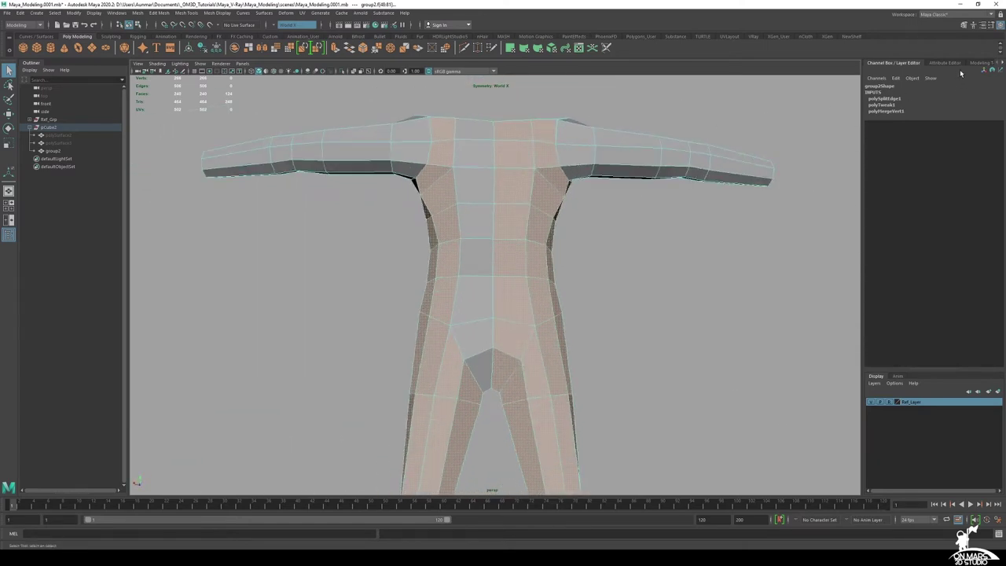
{"action": "left_click", "coordinate": [963, 25]}
{"action": "left_click_drag", "start_coordinate": [655, 213], "coordinate": [452, 240], "text": "alt"}
{"action": "left_click", "coordinate": [886, 178]}
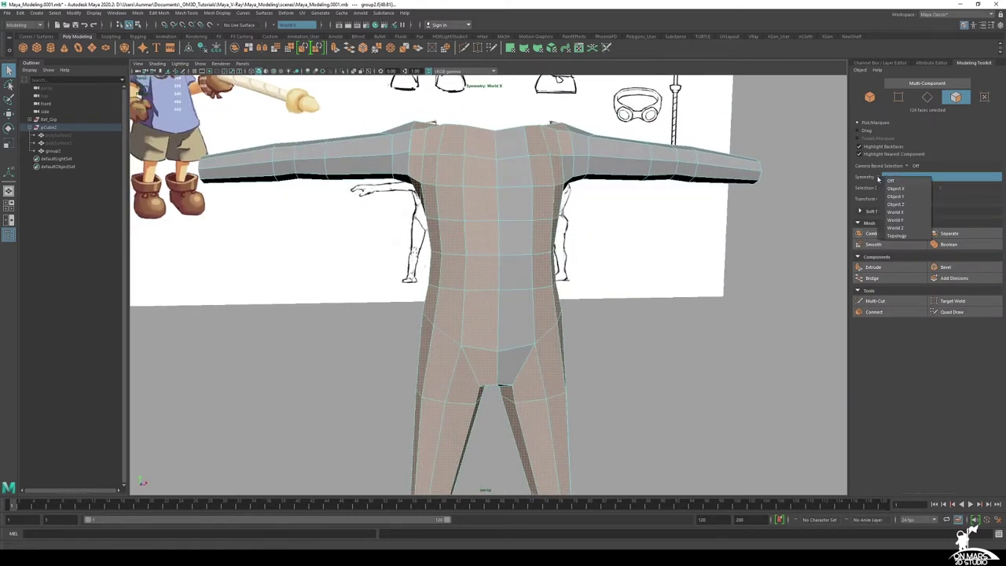
{"action": "left_click", "coordinate": [889, 181]}
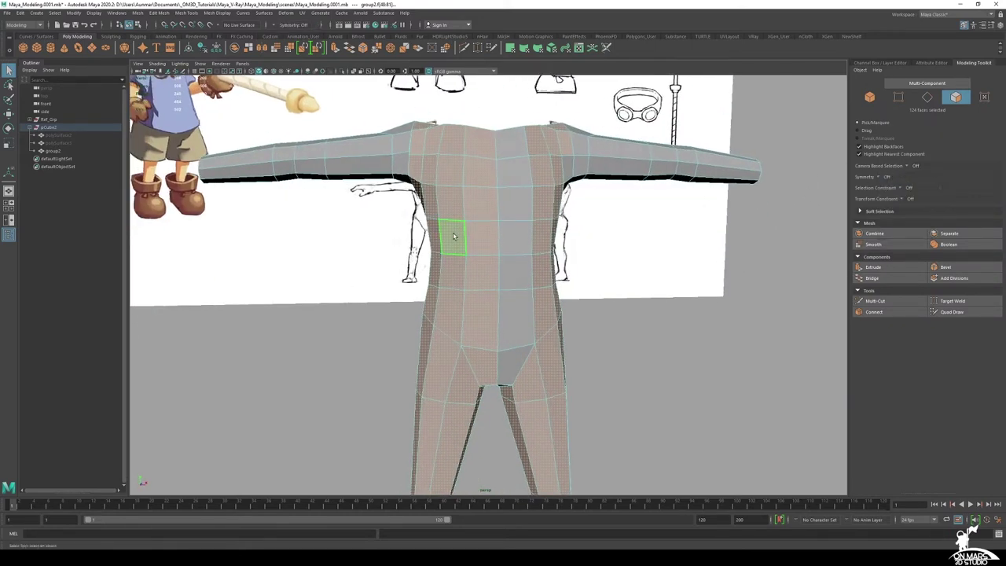
Delete the selected faces of that body half together with its leftover separate arm
{"action": "mouse_move", "coordinate": [584, 285]}
{"action": "left_mouse_down", "text": "alt"}
{"action": "mouse_move", "coordinate": [564, 305]}
{"action": "mouse_move", "coordinate": [593, 298]}
{"action": "left_mouse_up", "text": "alt"}
{"action": "key", "text": "Delete"}
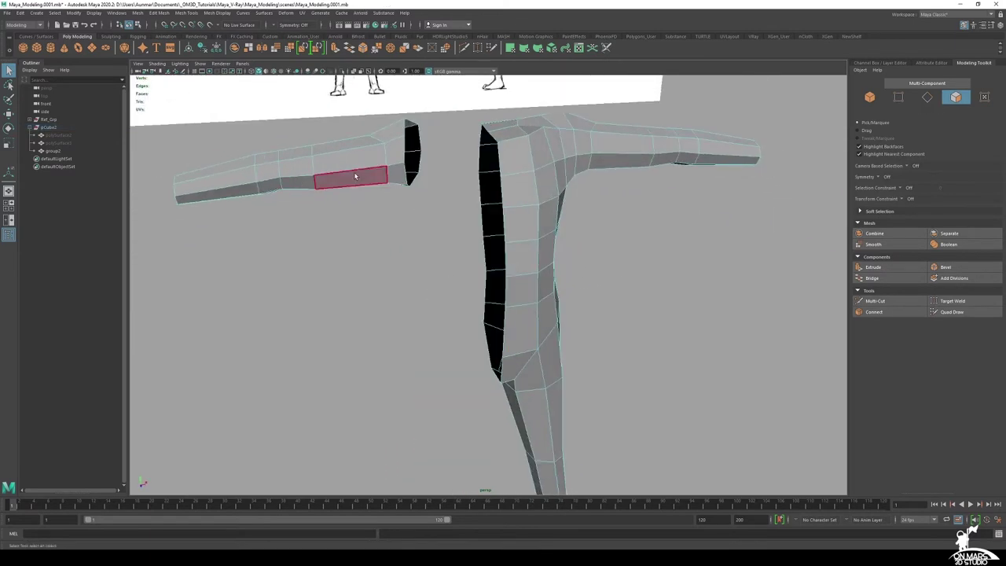
{"action": "double_click", "coordinate": [355, 176]}
{"action": "key", "text": "Delete"}
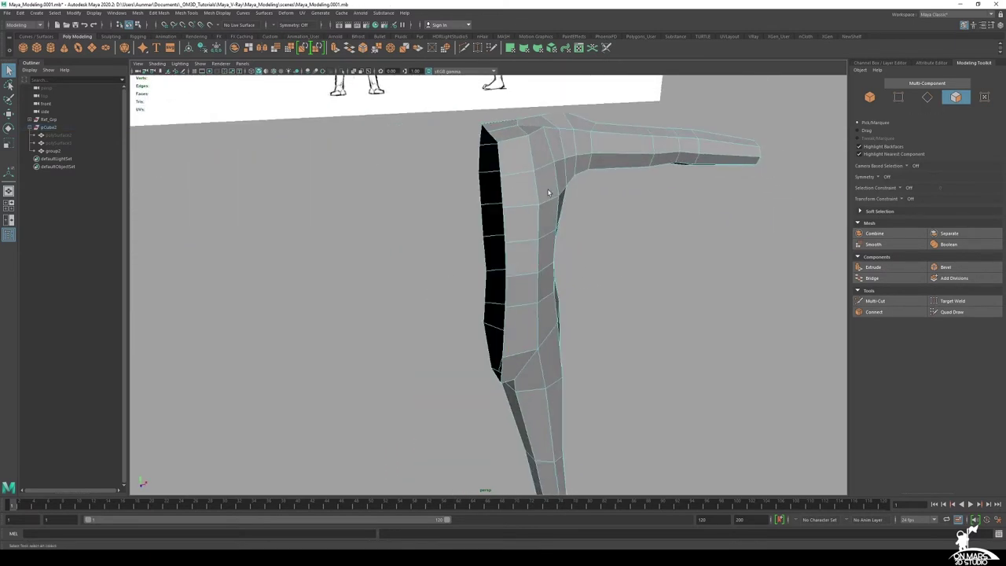
Show the remaining half body in object mode in the front view, with the grid displayed
{"action": "left_click_drag", "start_coordinate": [548, 192], "coordinate": [505, 176], "text": "alt"}
{"action": "right_click_drag", "start_coordinate": [537, 149], "coordinate": [617, 110]}
{"action": "left_click_drag", "start_coordinate": [530, 218], "coordinate": [595, 221], "text": "alt"}
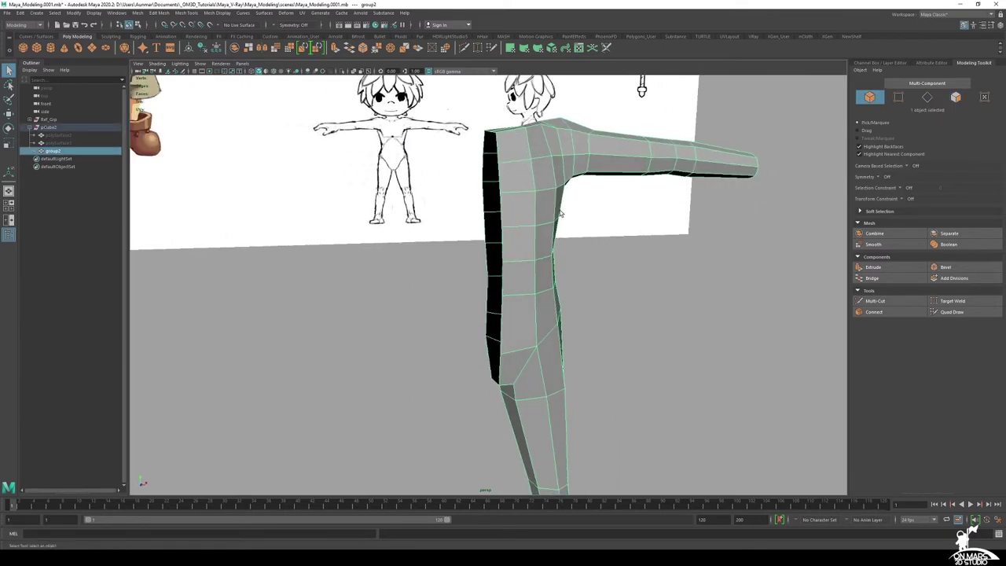
{"action": "key", "text": "space"}
{"action": "key", "text": "space"}
{"action": "scroll", "coordinate": [324, 408], "scroll_direction": "down", "scroll_amount": 1}
{"action": "middle_click_drag", "start_coordinate": [385, 407], "coordinate": [517, 198], "text": "alt"}
{"action": "scroll", "coordinate": [518, 198], "scroll_direction": "down", "scroll_amount": 8}
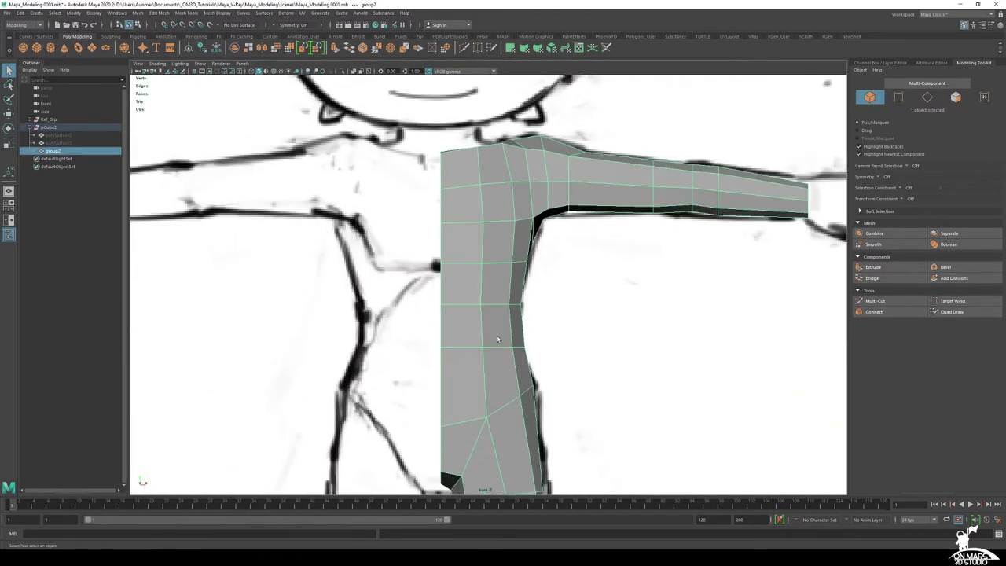
{"action": "middle_click_drag", "start_coordinate": [503, 358], "coordinate": [522, 248], "text": "alt"}
{"action": "scroll", "coordinate": [522, 248], "scroll_direction": "up", "scroll_amount": 1}
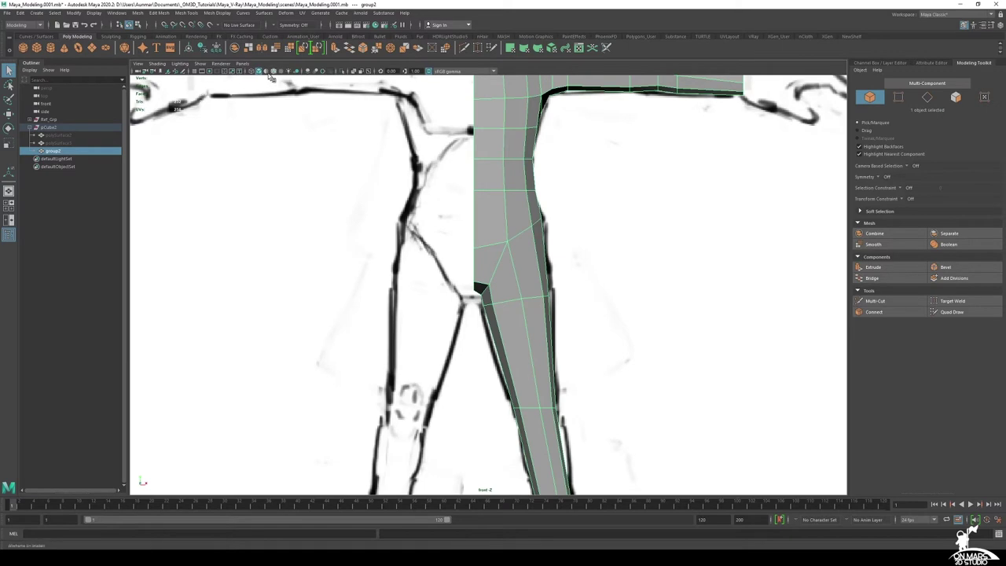
{"action": "left_click", "coordinate": [196, 72]}
{"action": "middle_click_drag", "start_coordinate": [517, 209], "coordinate": [527, 279], "text": "alt"}
{"action": "scroll", "coordinate": [526, 280], "scroll_direction": "up", "scroll_amount": 2}
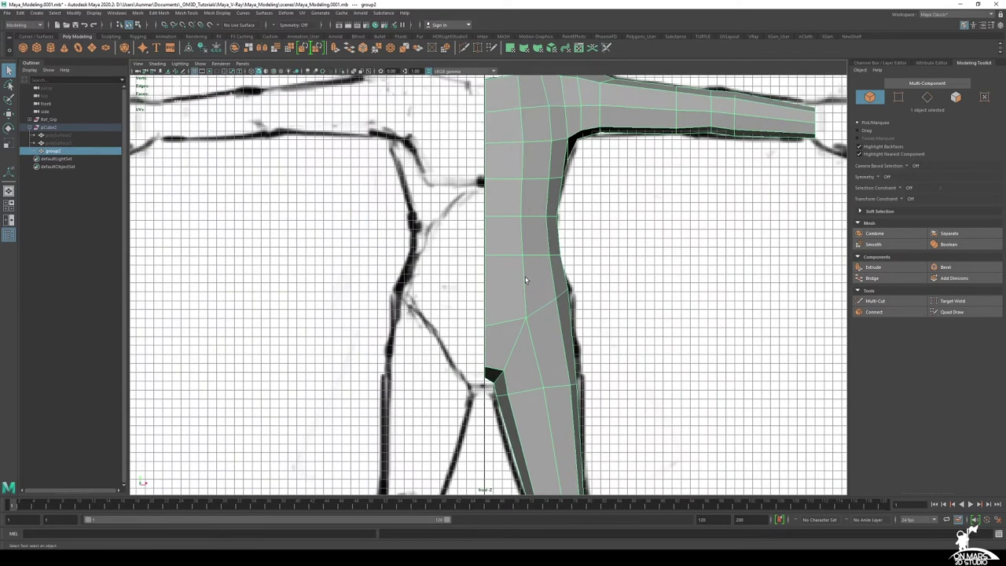
Move two vertices of the open centre edge off the centre line in opposite directions
{"action": "right_click_drag", "start_coordinate": [485, 155], "coordinate": [446, 155]}
{"action": "key", "text": "w"}
{"action": "left_click", "coordinate": [487, 145]}
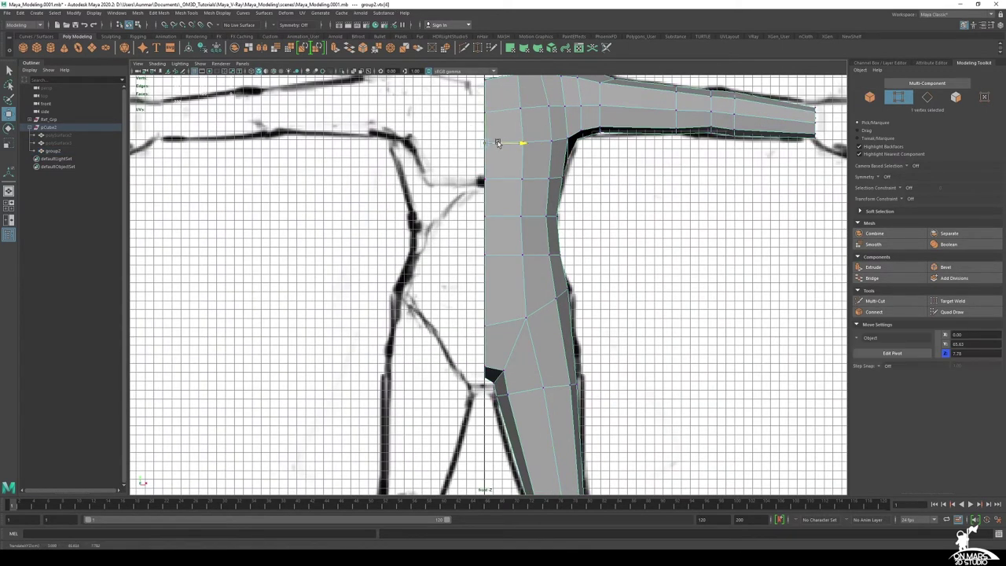
{"action": "left_click_drag", "start_coordinate": [493, 143], "coordinate": [507, 143]}
{"action": "left_click", "coordinate": [487, 218]}
{"action": "left_click_drag", "start_coordinate": [513, 216], "coordinate": [483, 215]}
Select all vertices along the half body's open centre edge and scale them flat into one vertical line
{"action": "right_click_drag", "start_coordinate": [505, 178], "coordinate": [465, 178]}
{"action": "scroll", "coordinate": [460, 167], "scroll_direction": "down", "scroll_amount": 3}
{"action": "left_click_drag", "start_coordinate": [491, 405], "coordinate": [492, 405]}
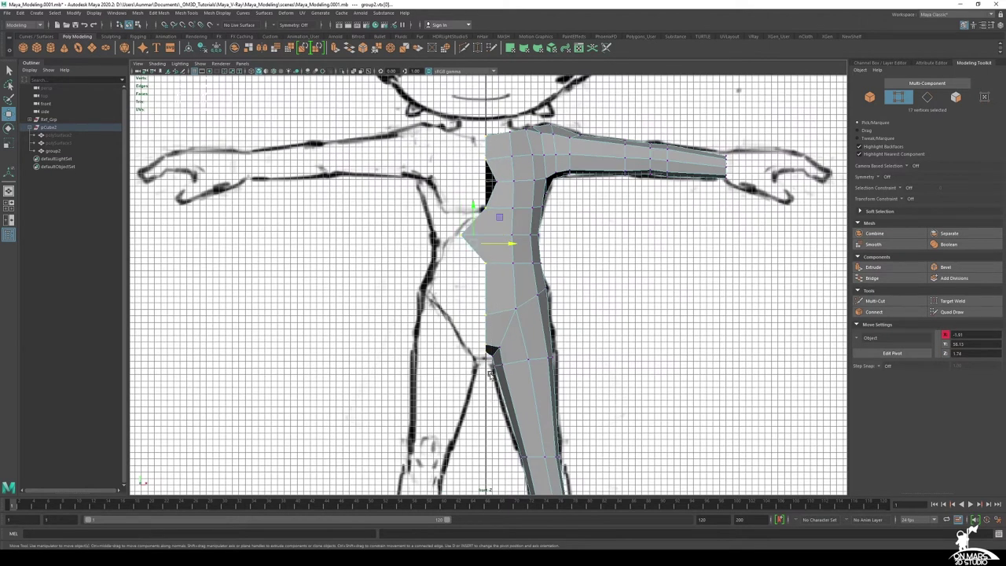
{"action": "scroll", "coordinate": [494, 226], "scroll_direction": "up", "scroll_amount": 2}
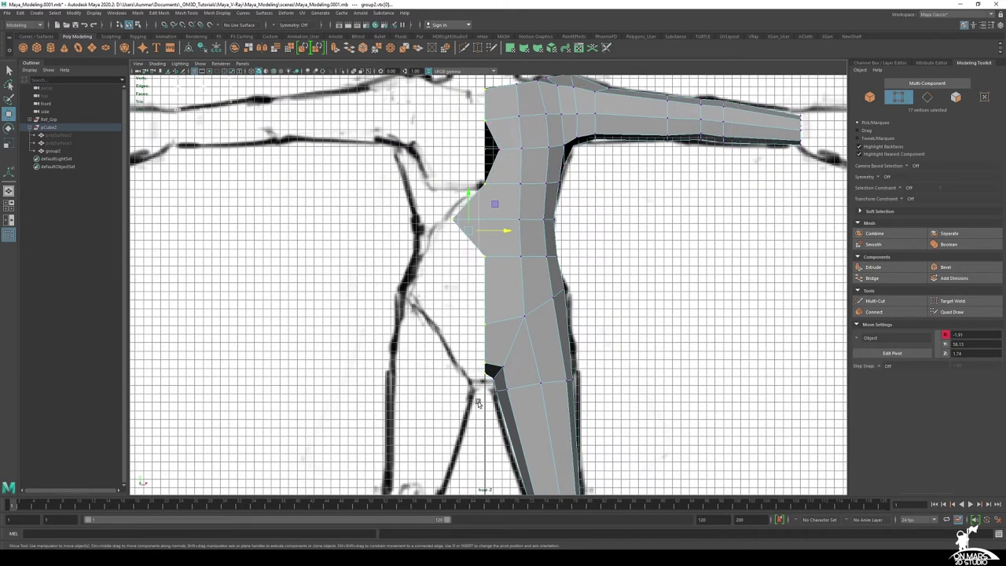
{"action": "middle_click_drag", "start_coordinate": [491, 426], "coordinate": [491, 424]}
{"action": "left_click", "coordinate": [500, 147], "text": "shift"}
{"action": "middle_click_drag", "start_coordinate": [525, 192], "coordinate": [533, 230], "text": "alt"}
{"action": "key", "text": "r"}
{"action": "left_click_drag", "start_coordinate": [538, 272], "coordinate": [355, 260]}
{"action": "left_click", "coordinate": [460, 258], "text": "shift"}
{"action": "key", "text": "w"}
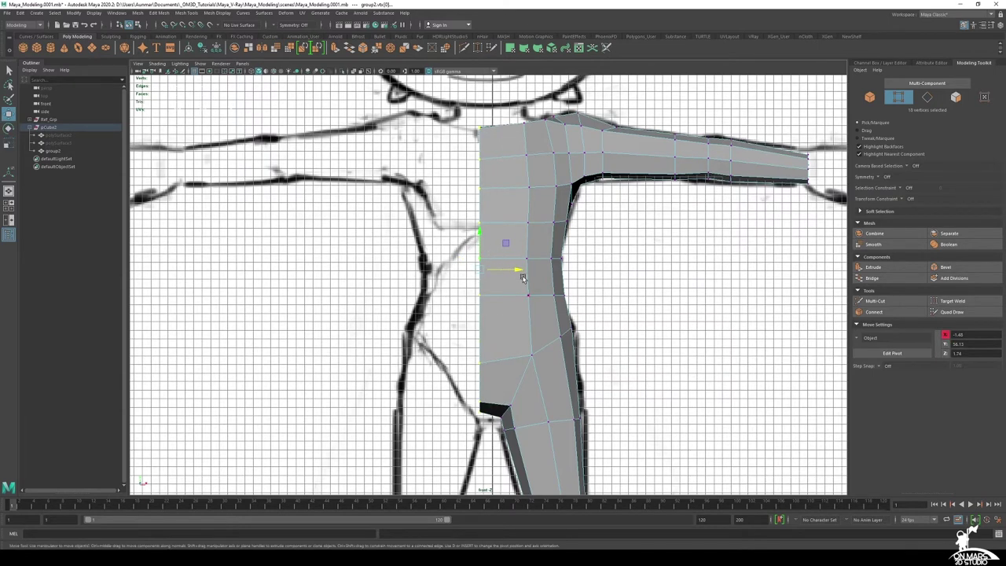
Turn on grid snapping and move the centre-edge vertices horizontally onto the X = 0 centre line
{"action": "mouse_move", "coordinate": [514, 271]}
{"action": "left_mouse_down"}
{"action": "mouse_move", "coordinate": [531, 269]}
{"action": "mouse_move", "coordinate": [506, 271]}
{"action": "mouse_move", "coordinate": [515, 270]}
{"action": "left_mouse_up"}
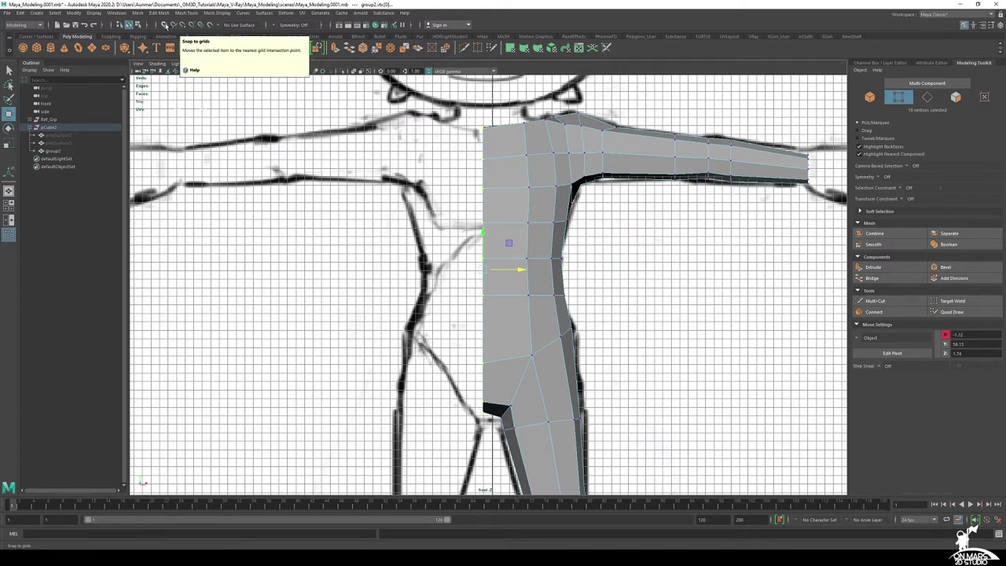
{"action": "left_click", "coordinate": [165, 24]}
{"action": "left_click_drag", "start_coordinate": [517, 270], "coordinate": [528, 270]}
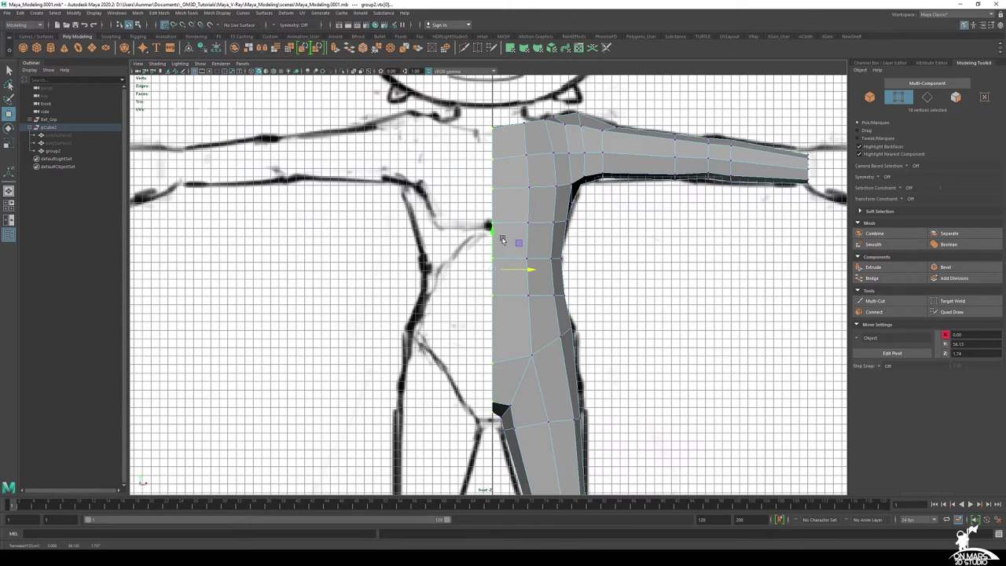
{"action": "left_click_drag", "start_coordinate": [529, 268], "coordinate": [491, 266]}
{"action": "middle_click_drag", "start_coordinate": [519, 243], "coordinate": [512, 269], "text": "alt"}
{"action": "scroll", "coordinate": [513, 274], "scroll_direction": "up", "scroll_amount": 1}
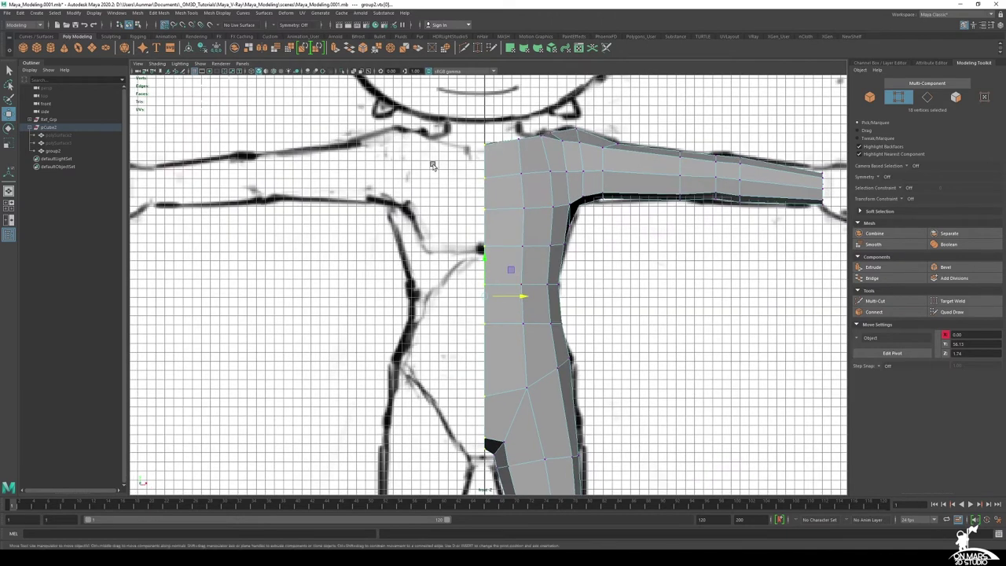
Select the half body as an object in the perspective view and open the Mirror options
{"action": "middle_click_drag", "start_coordinate": [569, 322], "coordinate": [486, 279], "text": "alt"}
{"action": "scroll", "coordinate": [518, 259], "scroll_direction": "down", "scroll_amount": 1}
{"action": "scroll", "coordinate": [490, 280], "scroll_direction": "up", "scroll_amount": 1}
{"action": "key", "text": "space"}
{"action": "key", "text": "space"}
{"action": "left_click_drag", "start_coordinate": [630, 227], "coordinate": [572, 228], "text": "alt"}
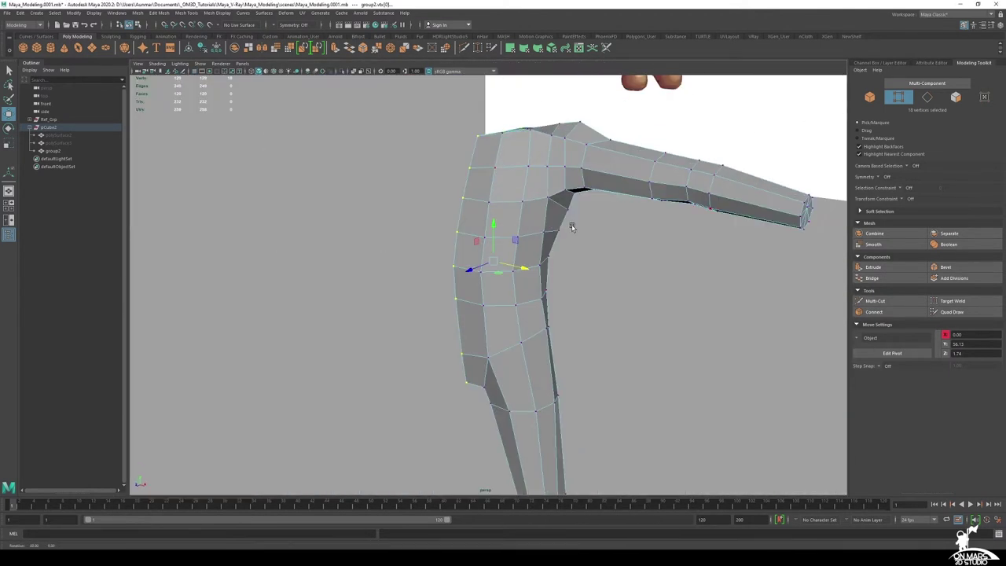
{"action": "right_click_drag", "start_coordinate": [498, 157], "coordinate": [558, 112]}
{"action": "key", "text": "q"}
{"action": "left_click_drag", "start_coordinate": [532, 202], "coordinate": [515, 214], "text": "alt"}
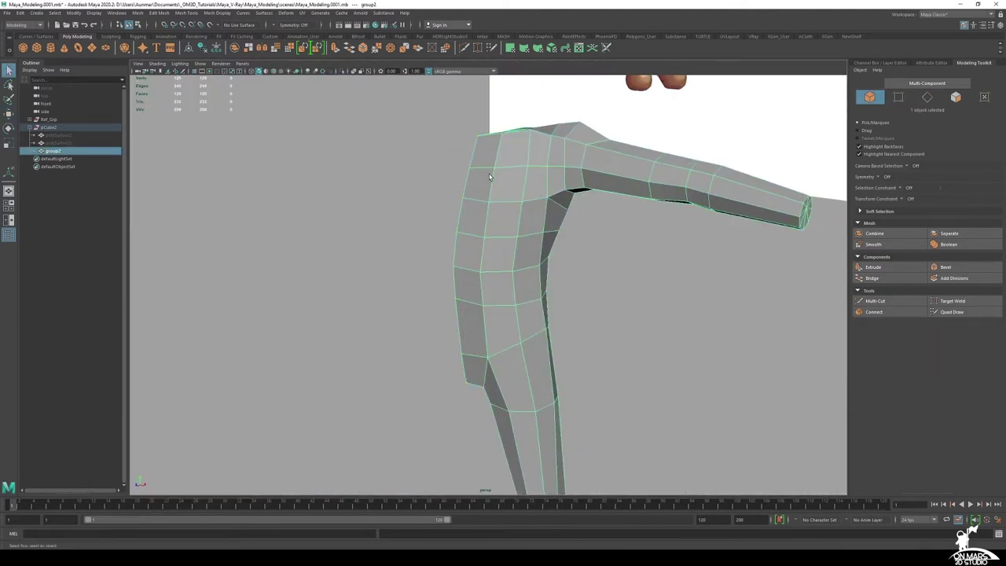
{"action": "left_click", "coordinate": [139, 14]}
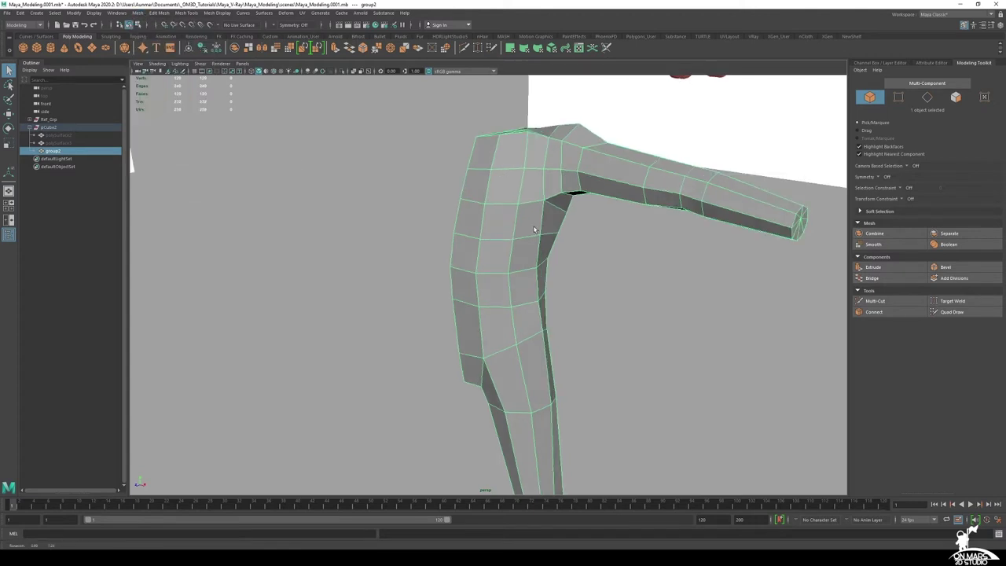
{"action": "right_click_drag", "start_coordinate": [512, 177], "coordinate": [550, 267], "text": "shift"}
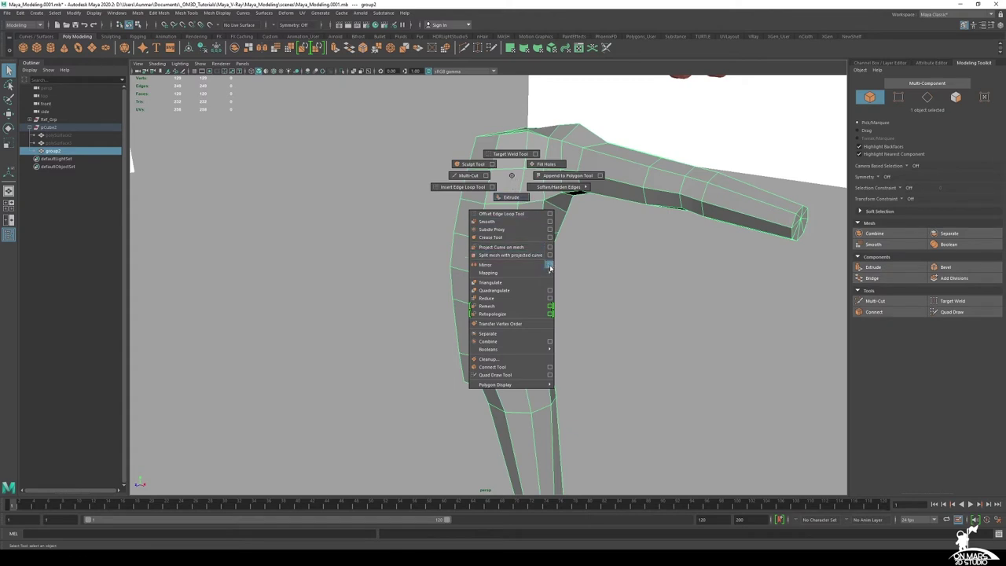
{"action": "left_click", "coordinate": [550, 267]}
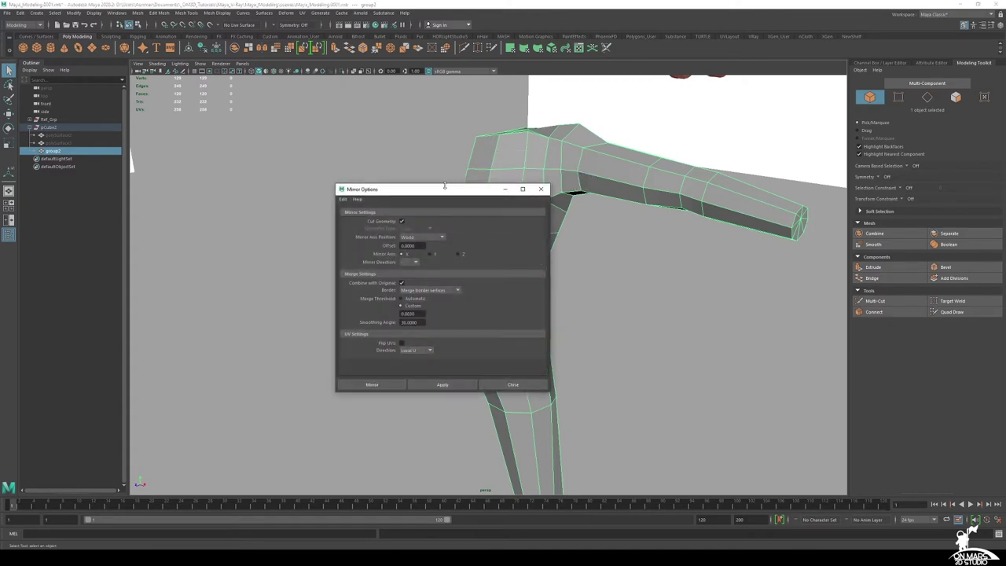
Try to mirror the half body across the world X axis with an automatic merge threshold, and undo it
{"action": "left_click_drag", "start_coordinate": [265, 385], "coordinate": [263, 365], "text": "alt"}
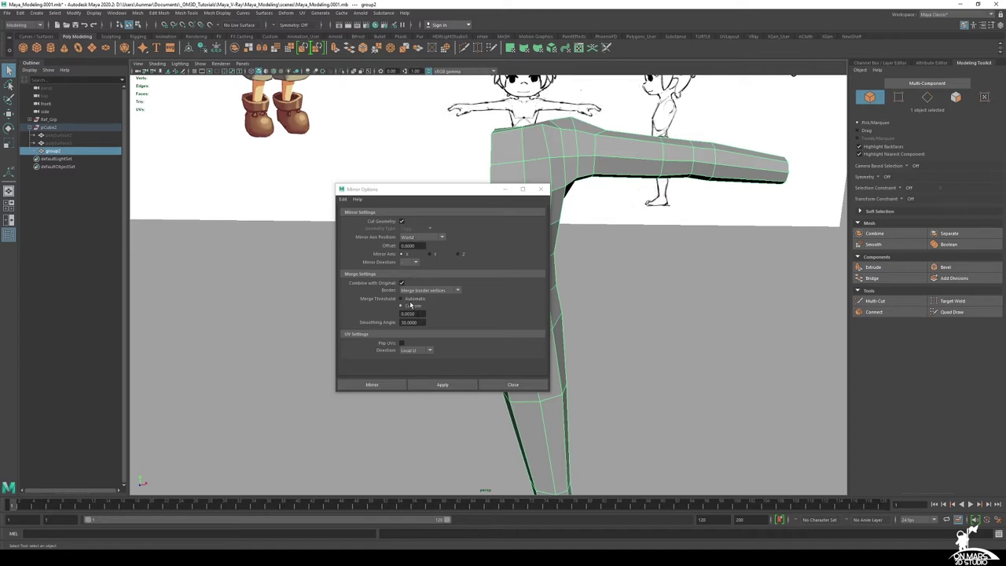
{"action": "left_click", "coordinate": [411, 299]}
{"action": "left_click", "coordinate": [445, 386]}
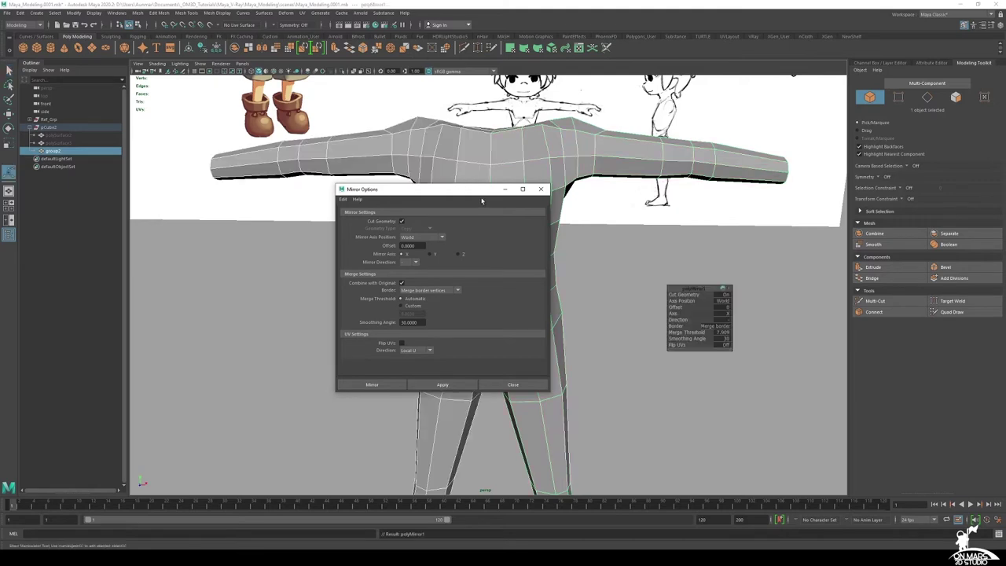
{"action": "left_click_drag", "start_coordinate": [446, 189], "coordinate": [745, 160]}
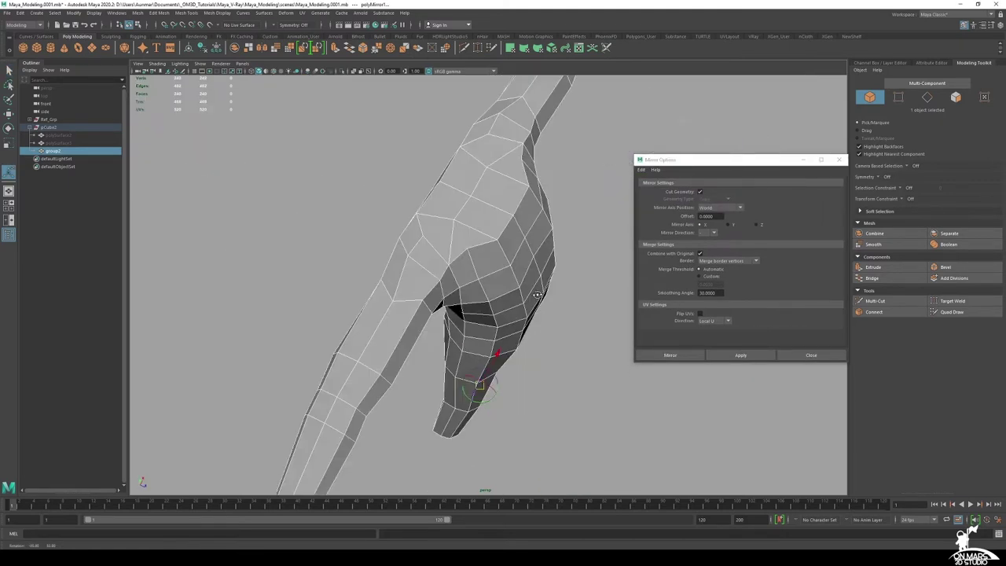
{"action": "left_click_drag", "start_coordinate": [602, 243], "coordinate": [531, 254], "text": "alt"}
{"action": "key", "text": "ctrl+z"}
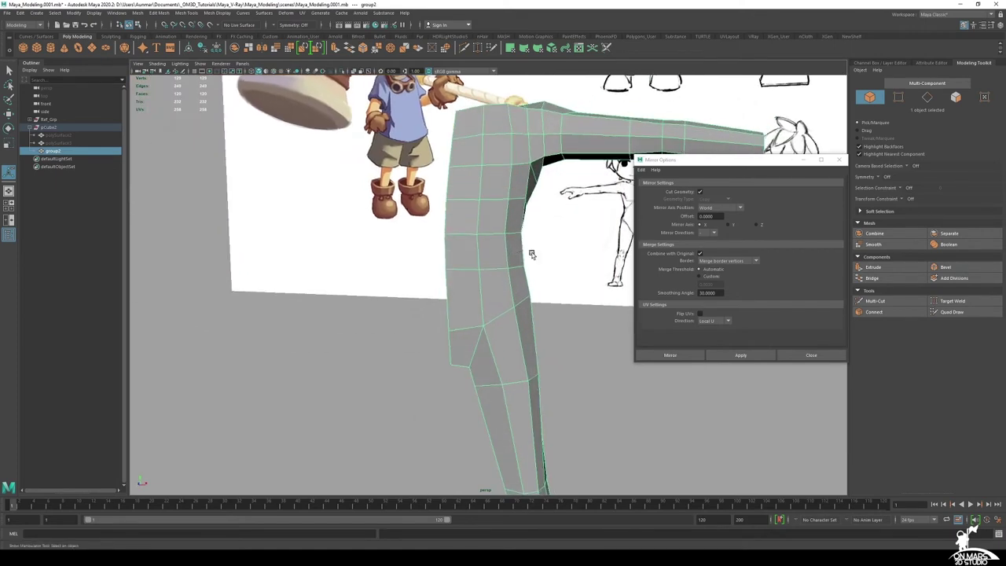
Mirror the half body across the world X axis with the custom merge threshold and preview the result smoothed
{"action": "left_click", "coordinate": [700, 277]}
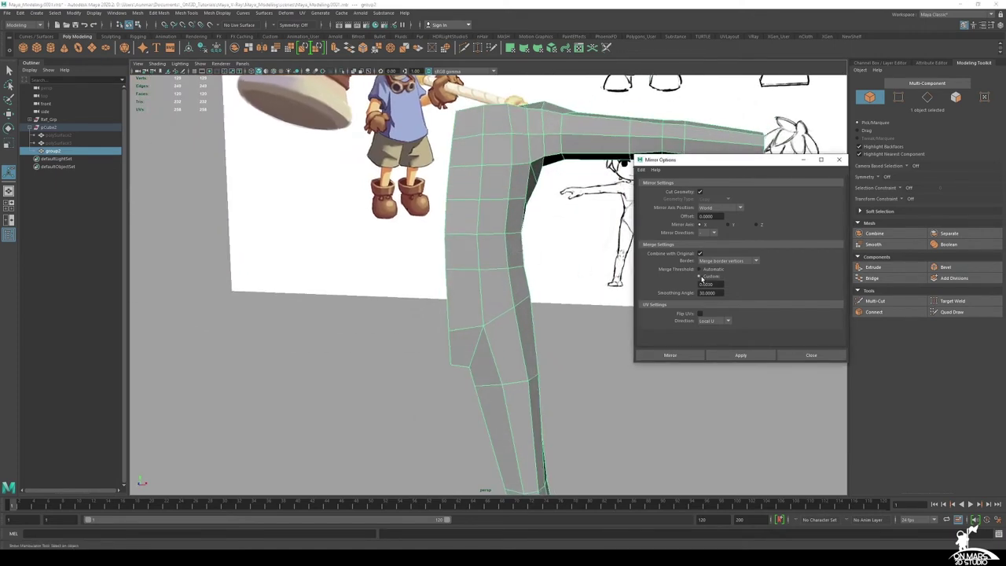
{"action": "left_click", "coordinate": [727, 358]}
{"action": "left_click_drag", "start_coordinate": [460, 342], "coordinate": [412, 271], "text": "alt"}
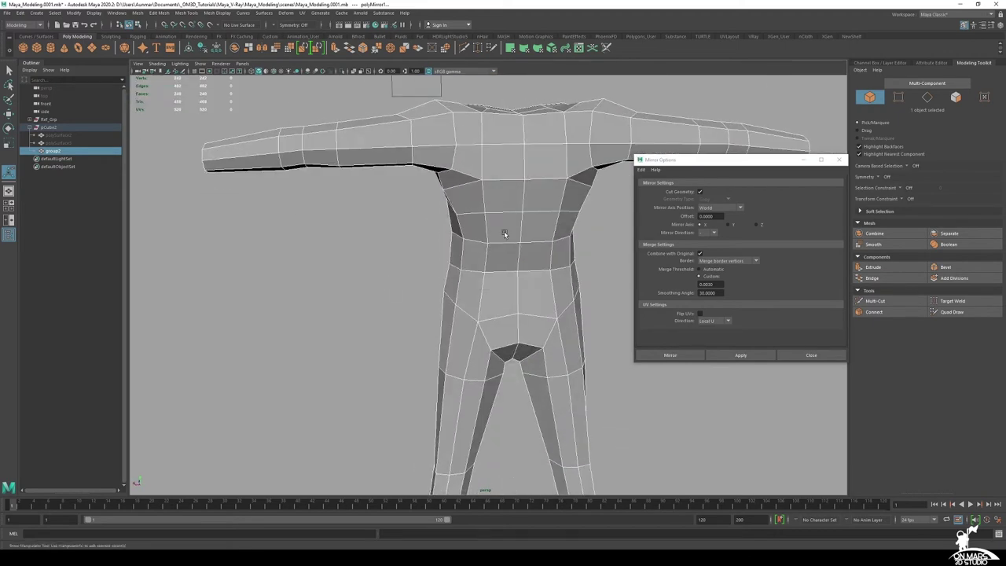
{"action": "left_click", "coordinate": [835, 356]}
{"action": "left_click_drag", "start_coordinate": [487, 213], "coordinate": [548, 221], "text": "alt"}
{"action": "key", "text": "3"}
{"action": "left_click_drag", "start_coordinate": [452, 241], "coordinate": [542, 271], "text": "alt"}
{"action": "key", "text": "1"}
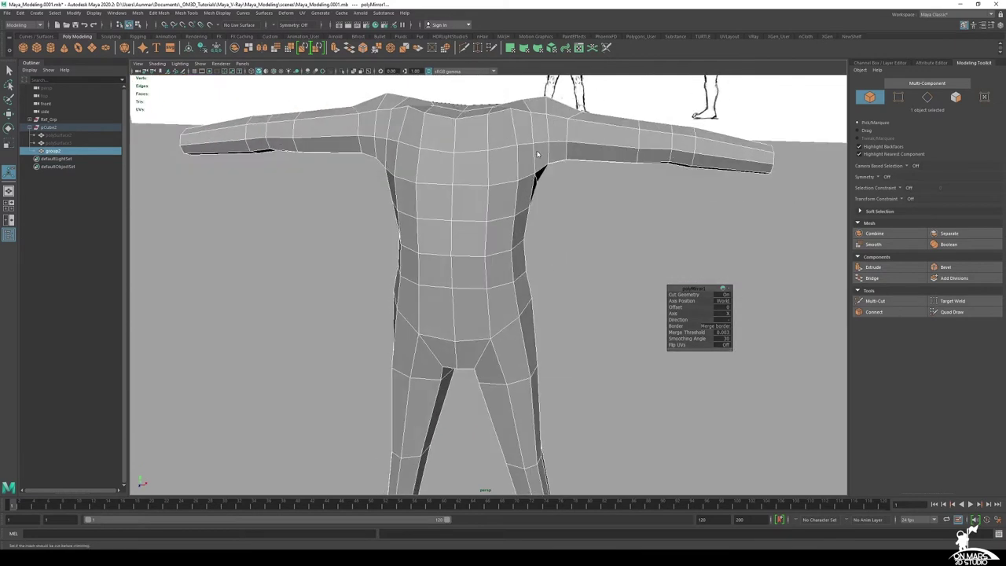
Set the symmetry to World X and switch to moving vertices
{"action": "left_click", "coordinate": [884, 176]}
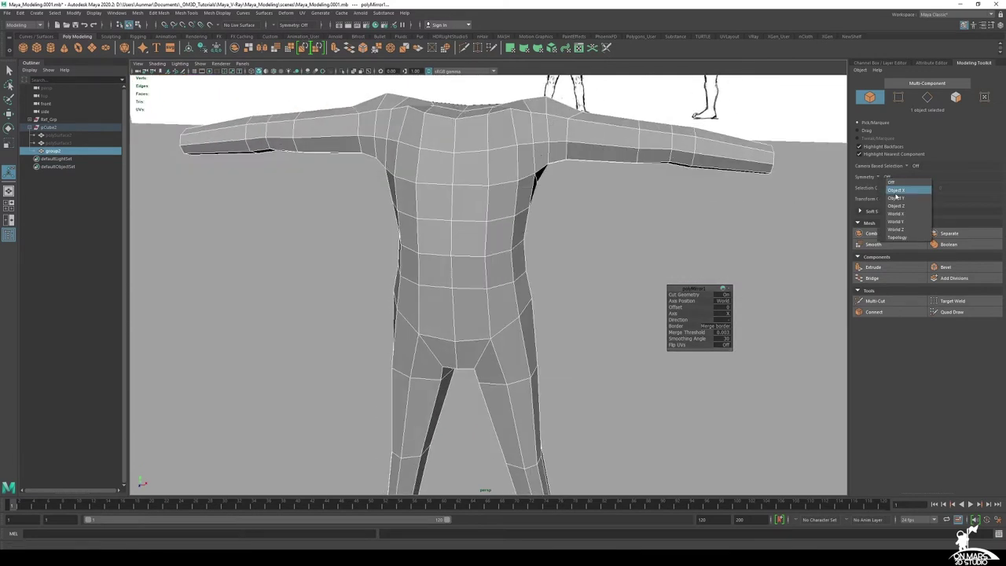
{"action": "left_click", "coordinate": [899, 214]}
{"action": "right_click_drag", "start_coordinate": [531, 128], "coordinate": [498, 129]}
{"action": "key", "text": "w"}
Examine the mirrored body's shoulders, torso and legs in vertex mode from several angles
{"action": "left_click_drag", "start_coordinate": [538, 143], "coordinate": [527, 209], "text": "alt"}
{"action": "middle_click_drag", "start_coordinate": [661, 274], "coordinate": [646, 267]}
{"action": "left_click_drag", "start_coordinate": [621, 292], "coordinate": [611, 270], "text": "alt"}
{"action": "middle_click_drag", "start_coordinate": [539, 231], "coordinate": [562, 272], "text": "alt"}
{"action": "left_click_drag", "start_coordinate": [562, 272], "coordinate": [559, 255], "text": "alt"}
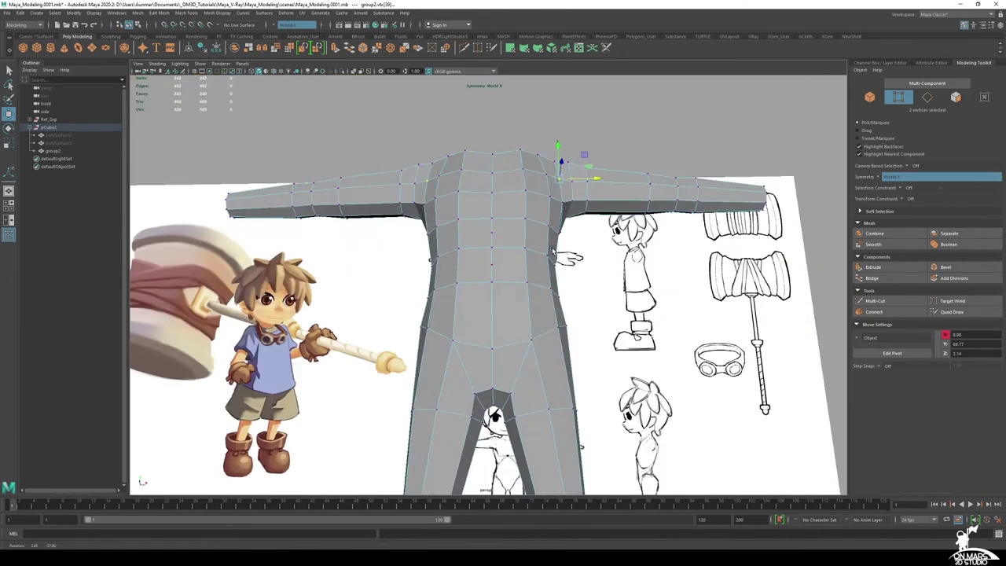
{"action": "middle_click_drag", "start_coordinate": [558, 273], "coordinate": [537, 228], "text": "alt"}
{"action": "scroll", "coordinate": [552, 291], "scroll_direction": "down", "scroll_amount": 1}
{"action": "middle_click_drag", "start_coordinate": [552, 291], "coordinate": [541, 224], "text": "alt"}
{"action": "left_click_drag", "start_coordinate": [541, 224], "coordinate": [509, 245], "text": "alt"}
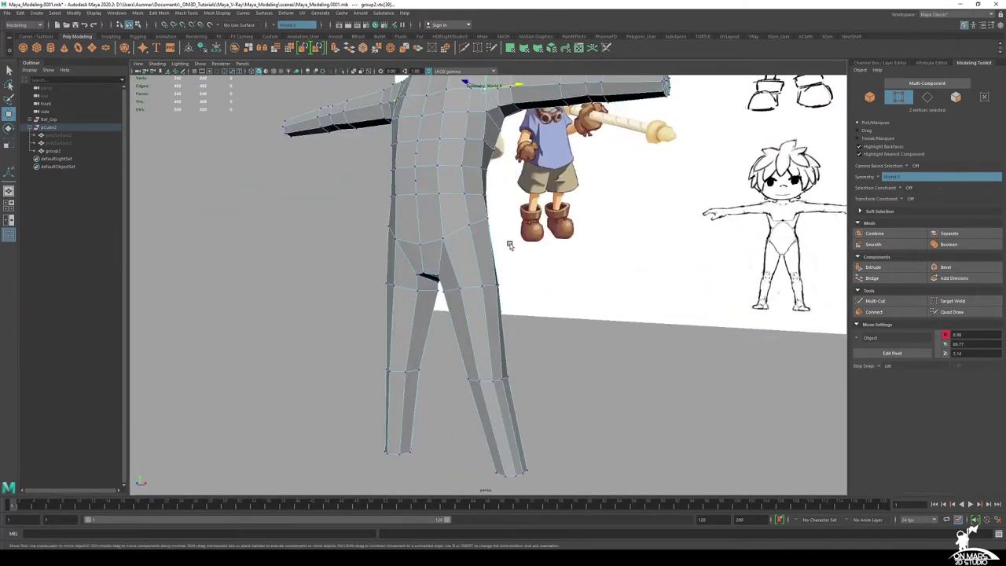
{"action": "middle_click_drag", "start_coordinate": [525, 193], "coordinate": [539, 267], "text": "alt"}
{"action": "left_click_drag", "start_coordinate": [538, 267], "coordinate": [568, 283], "text": "alt"}
{"action": "right_click_drag", "start_coordinate": [513, 237], "coordinate": [513, 341], "text": "alt"}
Delete the two stray vertices on the torso's centre line between the horizontal edge loops and preview the body smoothed
{"action": "left_click", "coordinate": [491, 218]}
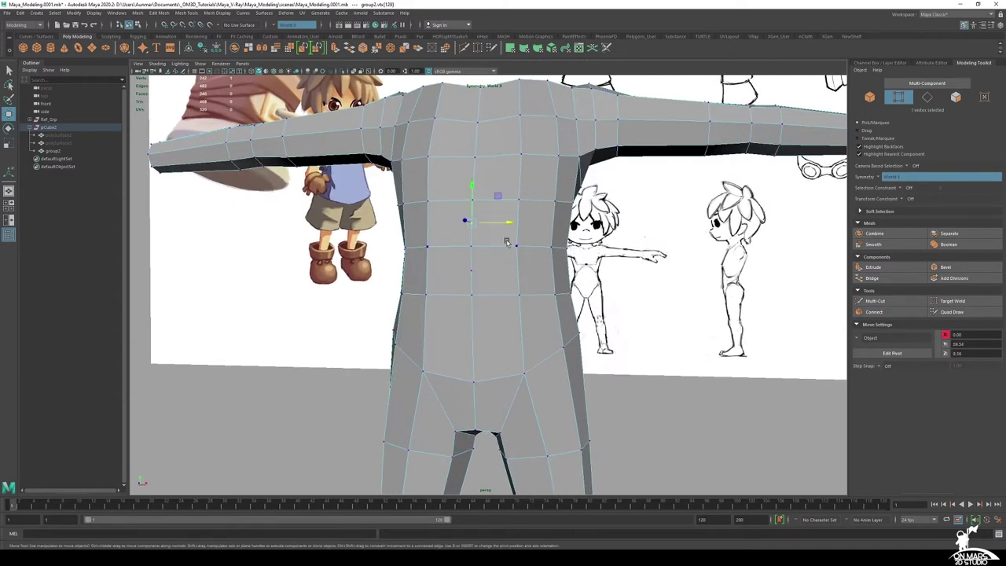
{"action": "right_click_drag", "start_coordinate": [510, 240], "coordinate": [513, 271], "text": "alt"}
{"action": "mouse_move", "coordinate": [517, 265]}
{"action": "left_mouse_down", "text": "alt"}
{"action": "mouse_move", "coordinate": [372, 262]}
{"action": "mouse_move", "coordinate": [520, 262]}
{"action": "left_mouse_up", "text": "alt"}
{"action": "right_click_drag", "start_coordinate": [520, 262], "coordinate": [526, 265], "text": "alt"}
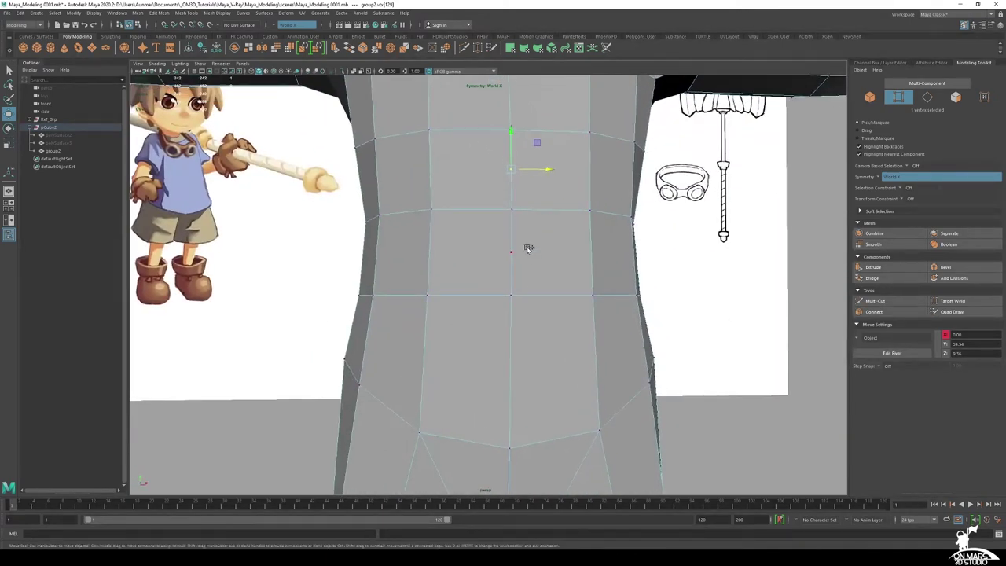
{"action": "left_click", "coordinate": [528, 249], "text": "shift"}
{"action": "key", "text": "Delete"}
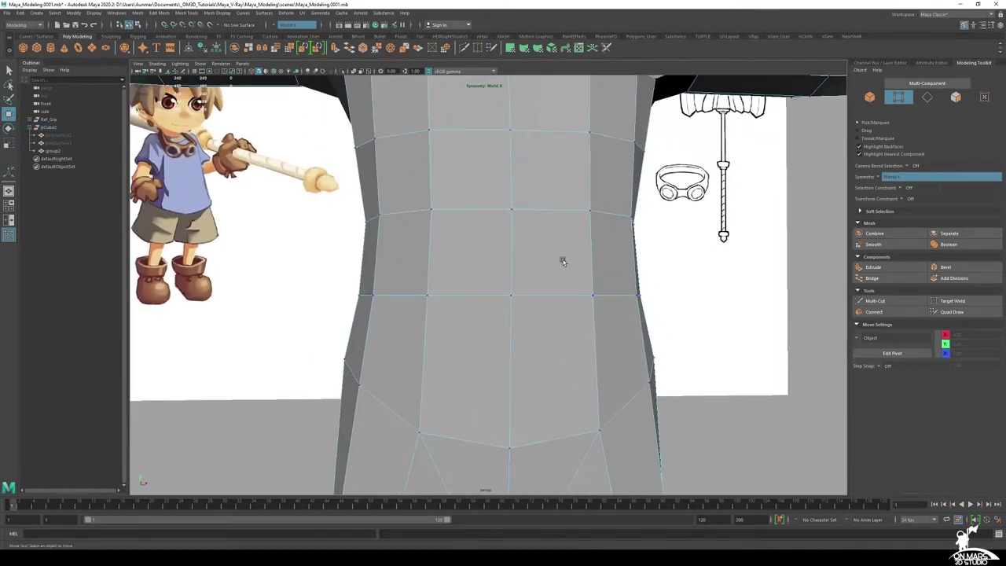
{"action": "key", "text": "3"}
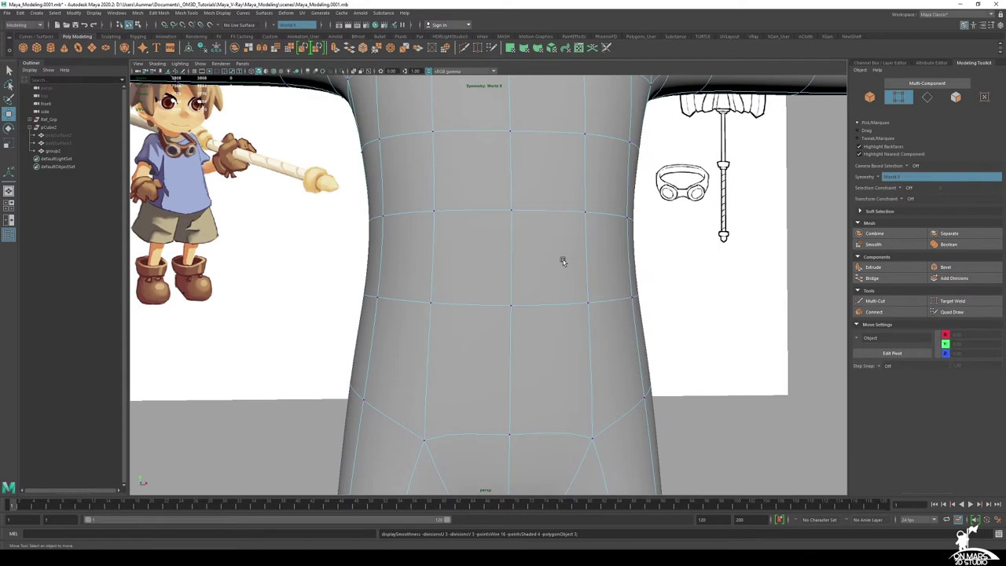
Turn off the smoothed preview and return the body to its plain low-poly display around the hips
{"action": "scroll", "coordinate": [562, 259], "scroll_direction": "down", "scroll_amount": 3}
{"action": "left_click_drag", "start_coordinate": [559, 261], "coordinate": [551, 319], "text": "alt"}
{"action": "key", "text": "ctrl+z"}
{"action": "scroll", "coordinate": [535, 274], "scroll_direction": "down", "scroll_amount": 4}
{"action": "key", "text": "1"}
{"action": "scroll", "coordinate": [552, 319], "scroll_direction": "up", "scroll_amount": 1}
{"action": "middle_click_drag", "start_coordinate": [552, 319], "coordinate": [536, 234], "text": "alt"}
{"action": "scroll", "coordinate": [580, 267], "scroll_direction": "up", "scroll_amount": 3}
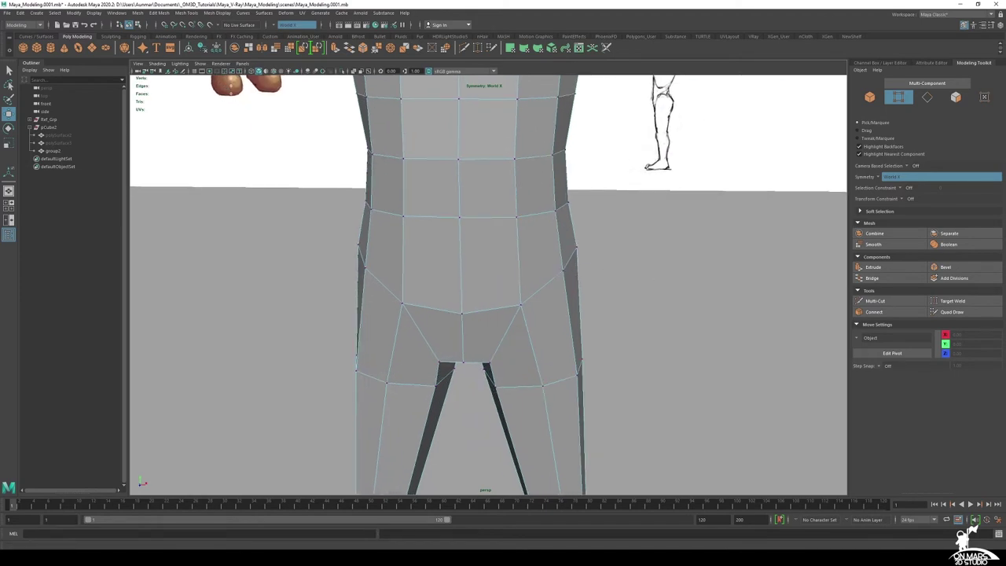
Examine the edge flow of the hips, torso and arms from the side, front and three-quarter angles
{"action": "left_click_drag", "start_coordinate": [442, 317], "coordinate": [499, 256], "text": "alt"}
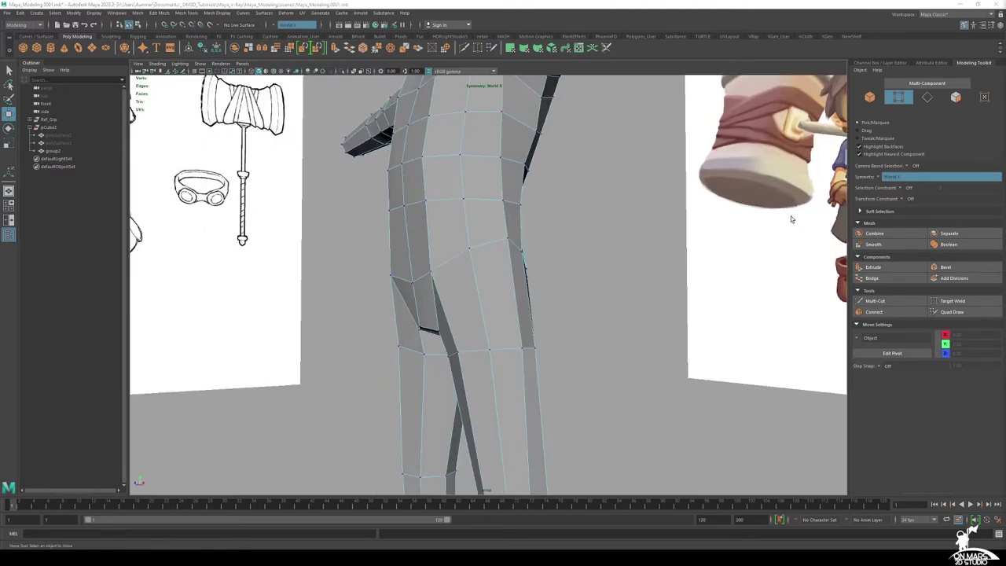
{"action": "middle_click_drag", "start_coordinate": [443, 186], "coordinate": [449, 296], "text": "alt"}
{"action": "left_click_drag", "start_coordinate": [471, 281], "coordinate": [513, 218], "text": "alt"}
{"action": "scroll", "coordinate": [530, 168], "scroll_direction": "up", "scroll_amount": 2}
{"action": "left_click_drag", "start_coordinate": [532, 176], "coordinate": [599, 186], "text": "alt"}
{"action": "scroll", "coordinate": [577, 249], "scroll_direction": "down", "scroll_amount": 3}
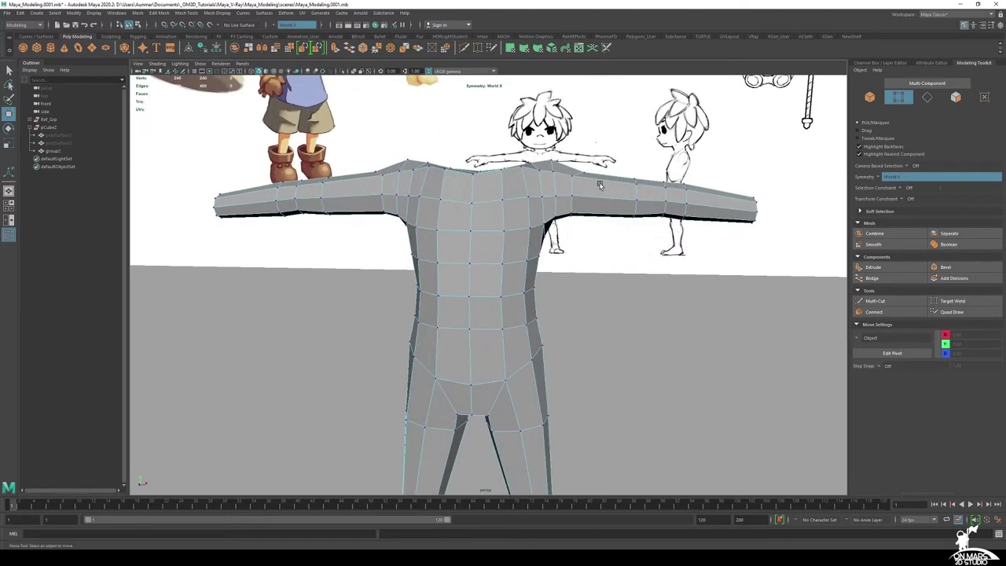
{"action": "left_click_drag", "start_coordinate": [601, 147], "coordinate": [590, 153], "text": "alt"}
{"action": "left_click_drag", "start_coordinate": [539, 246], "coordinate": [515, 239], "text": "alt"}
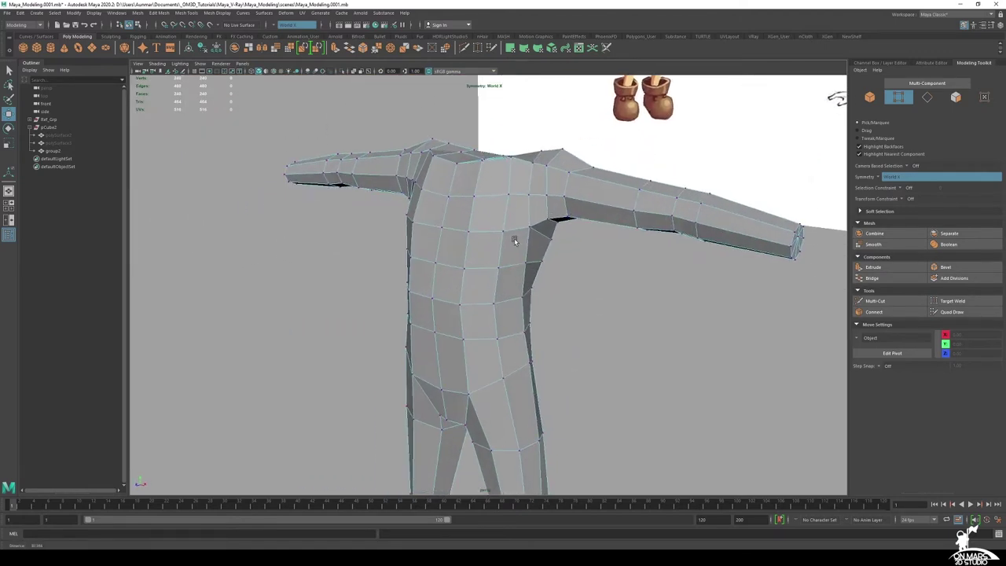
Activate Multi-Cut and display the body with X-ray in the front view, framed on the reference drawing's chest line
{"action": "left_click", "coordinate": [886, 306]}
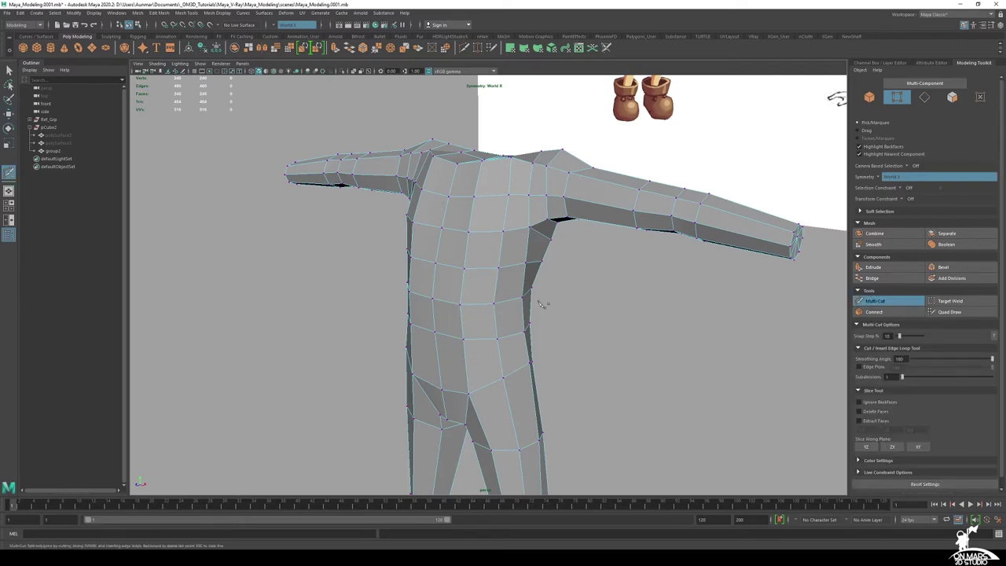
{"action": "left_click_drag", "start_coordinate": [545, 307], "coordinate": [554, 293], "text": "alt"}
{"action": "key", "text": "space"}
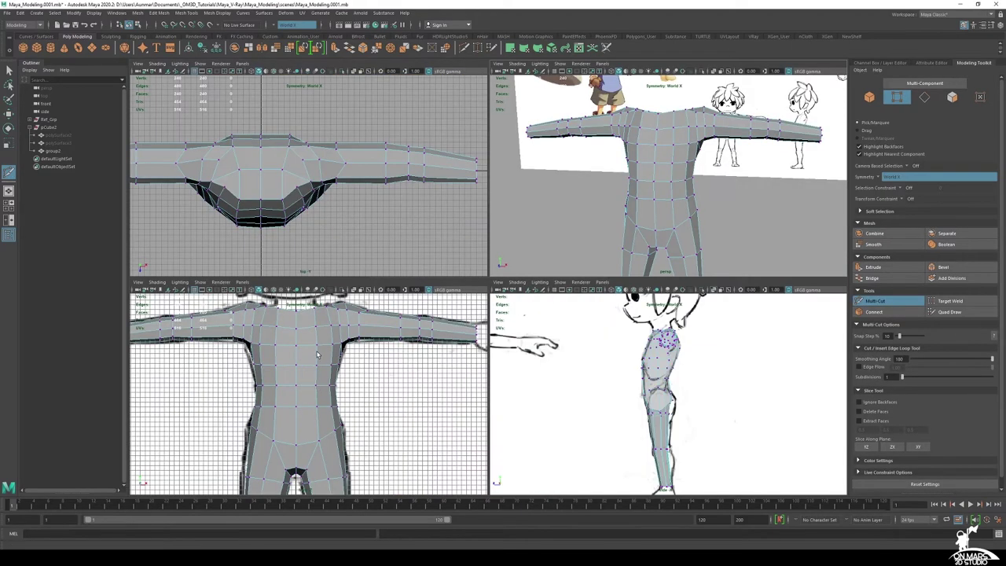
{"action": "key", "text": "space"}
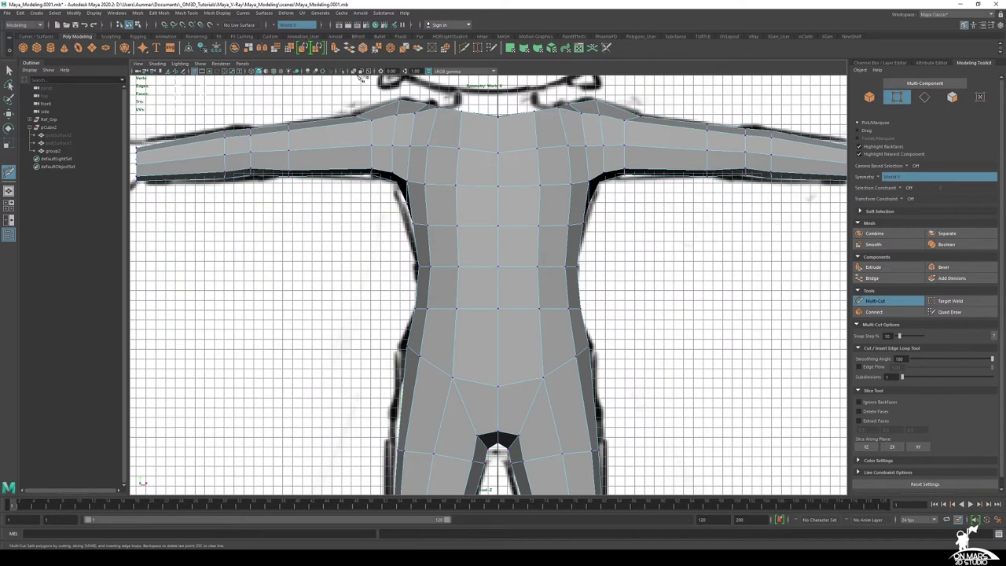
{"action": "left_click", "coordinate": [354, 71]}
{"action": "middle_click_drag", "start_coordinate": [540, 191], "coordinate": [530, 221], "text": "alt"}
{"action": "scroll", "coordinate": [530, 220], "scroll_direction": "up", "scroll_amount": 4}
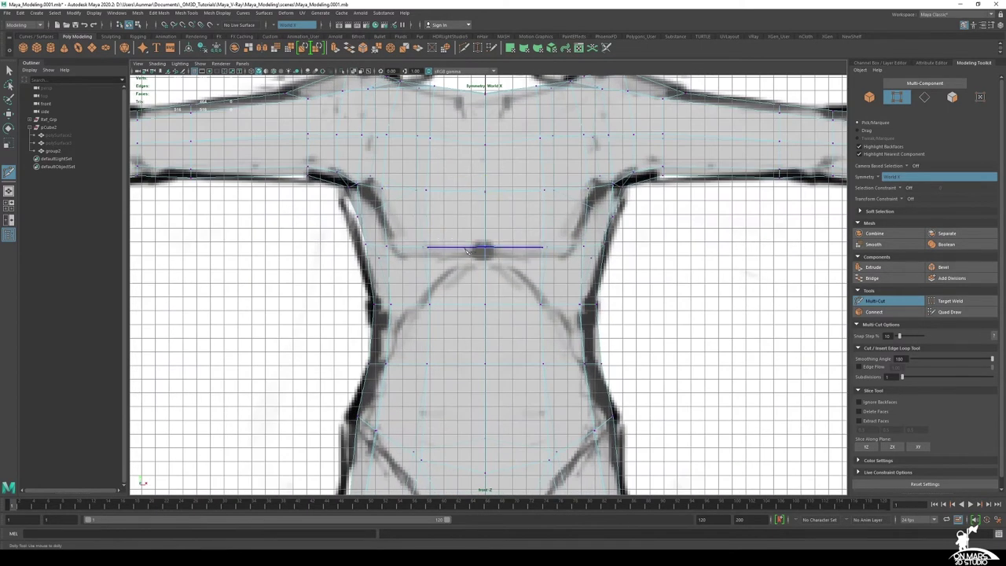
{"action": "scroll", "coordinate": [483, 246], "scroll_direction": "up", "scroll_amount": 1}
{"action": "scroll", "coordinate": [485, 246], "scroll_direction": "up", "scroll_amount": 2}
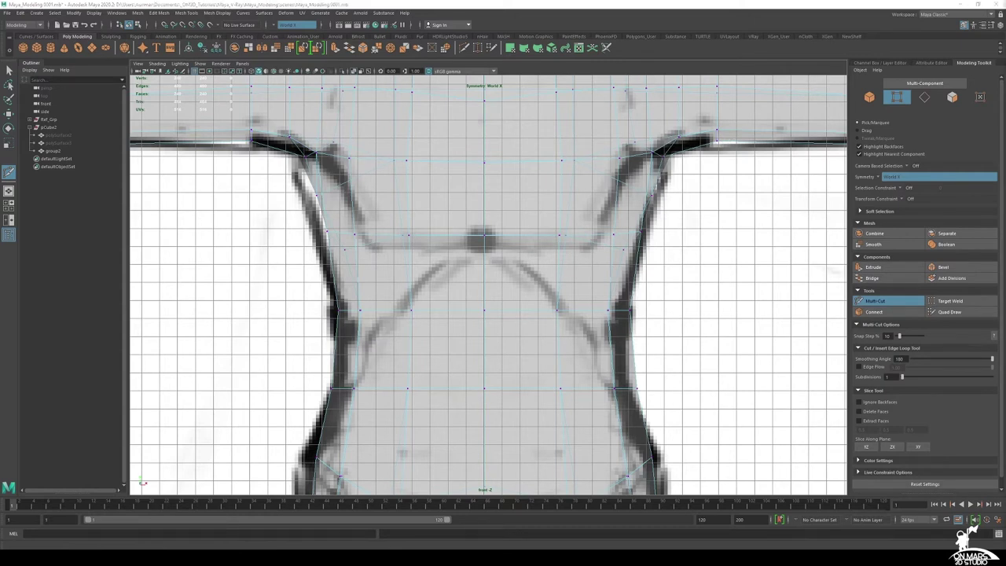
Try cutting a horizontal edge across the two central chest faces along the drawn chest line
{"action": "left_click", "coordinate": [494, 287], "text": "alt"}
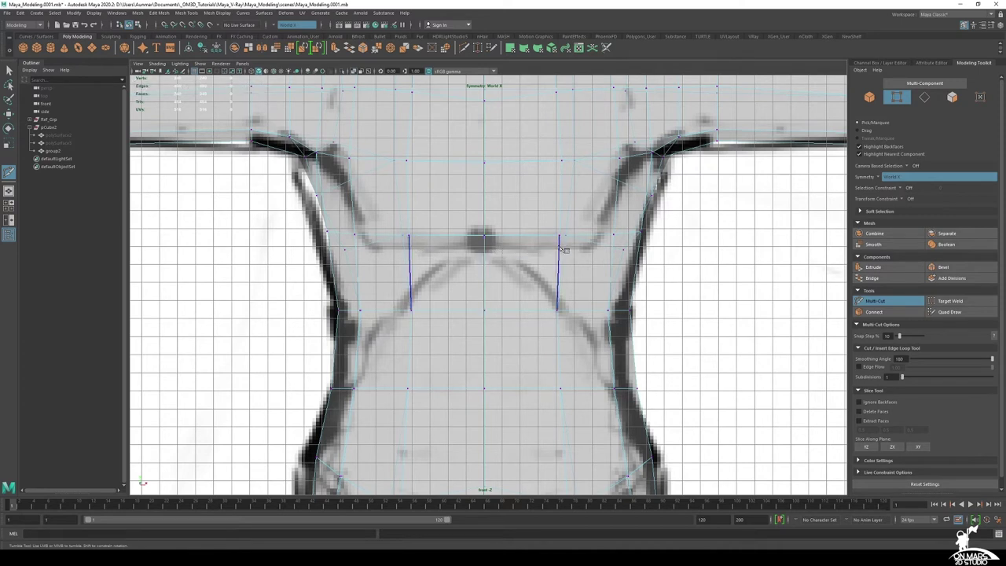
{"action": "left_click", "coordinate": [560, 248]}
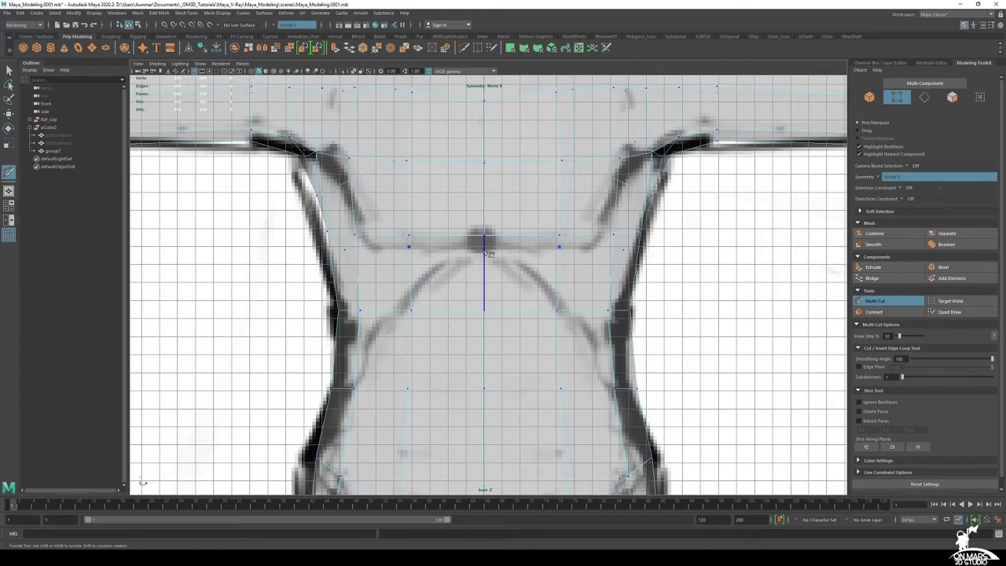
{"action": "left_click", "coordinate": [484, 250]}
{"action": "left_click", "coordinate": [485, 247]}
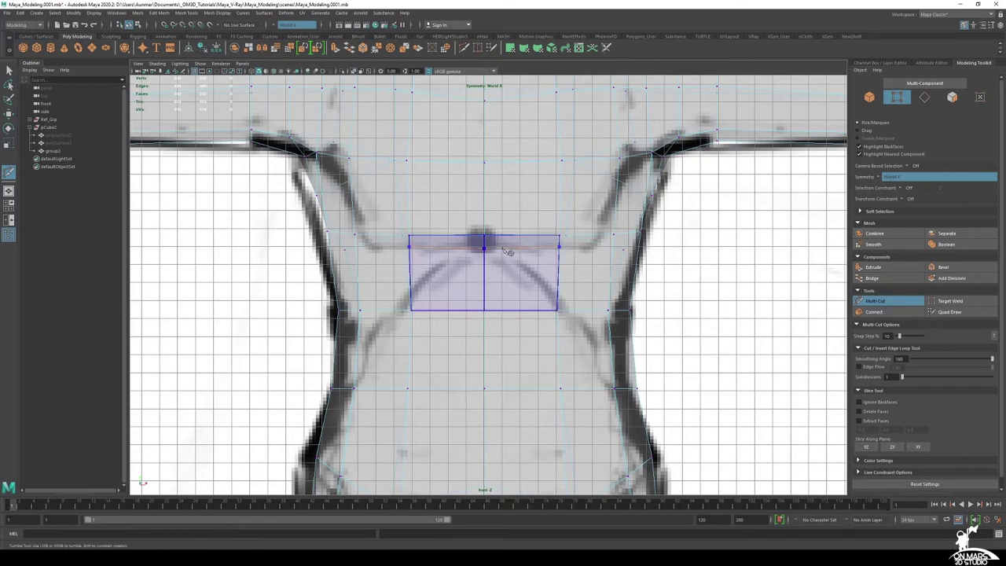
{"action": "right_click", "coordinate": [533, 275]}
Try to extend the chest cut outward into the neighbouring faces, ending at the vertex on the loop below
{"action": "middle_click_drag", "start_coordinate": [649, 256], "coordinate": [578, 268], "text": "alt"}
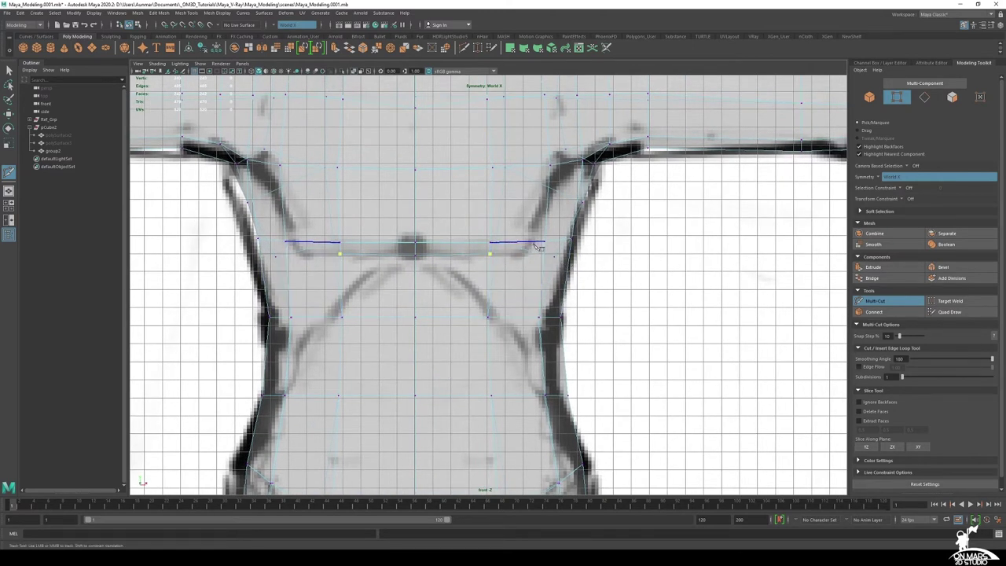
{"action": "left_click", "coordinate": [530, 242]}
{"action": "left_click_drag", "start_coordinate": [526, 242], "coordinate": [523, 254]}
{"action": "key", "text": "ctrl+z"}
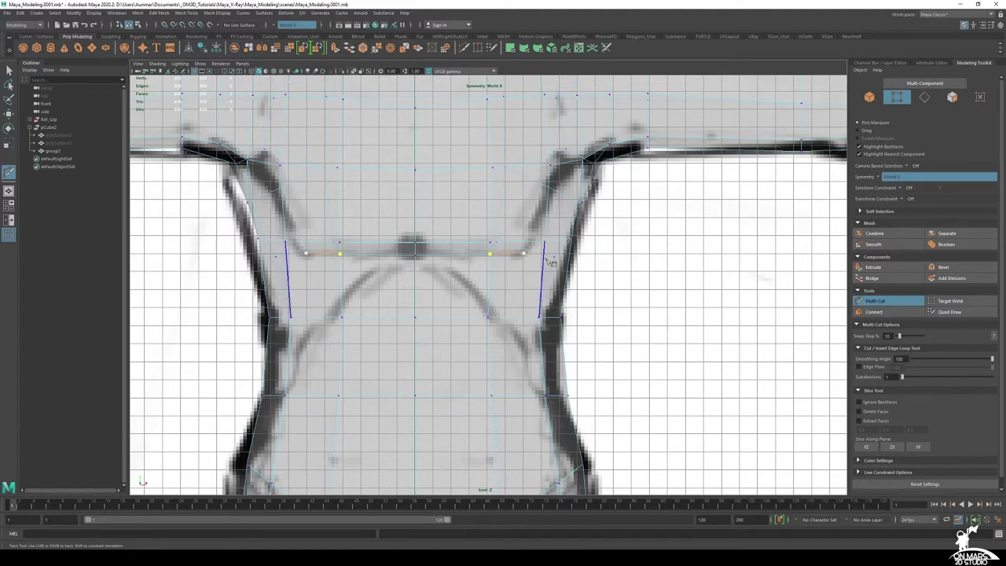
{"action": "scroll", "coordinate": [547, 261], "scroll_direction": "up", "scroll_amount": 1}
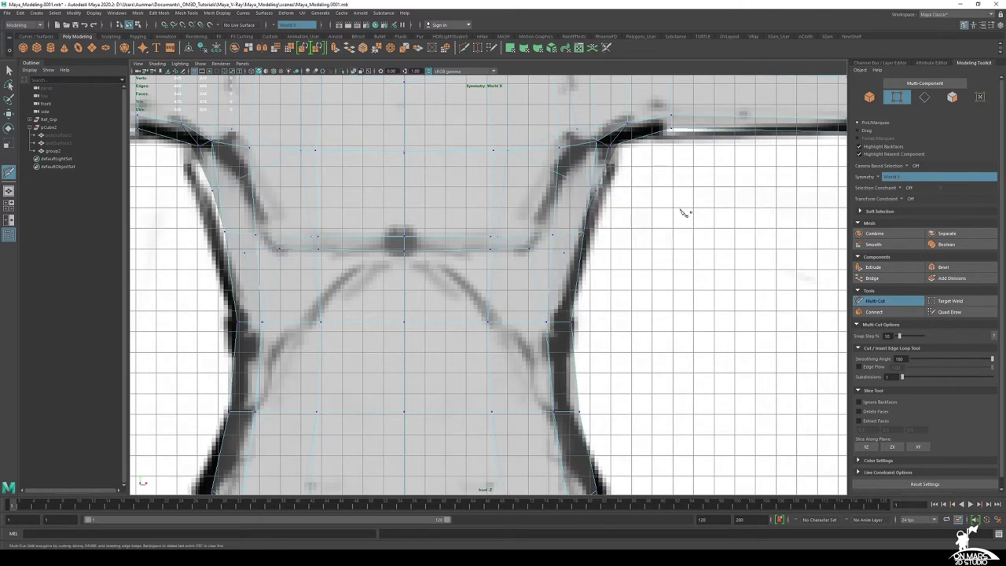
Try to connect the cut's outer corner to the vertex on the chest loop above, working in the perspective view
{"action": "key", "text": "space"}
{"action": "key", "text": "space"}
{"action": "left_click_drag", "start_coordinate": [598, 210], "coordinate": [558, 194], "text": "alt"}
{"action": "scroll", "coordinate": [537, 242], "scroll_direction": "up", "scroll_amount": 3}
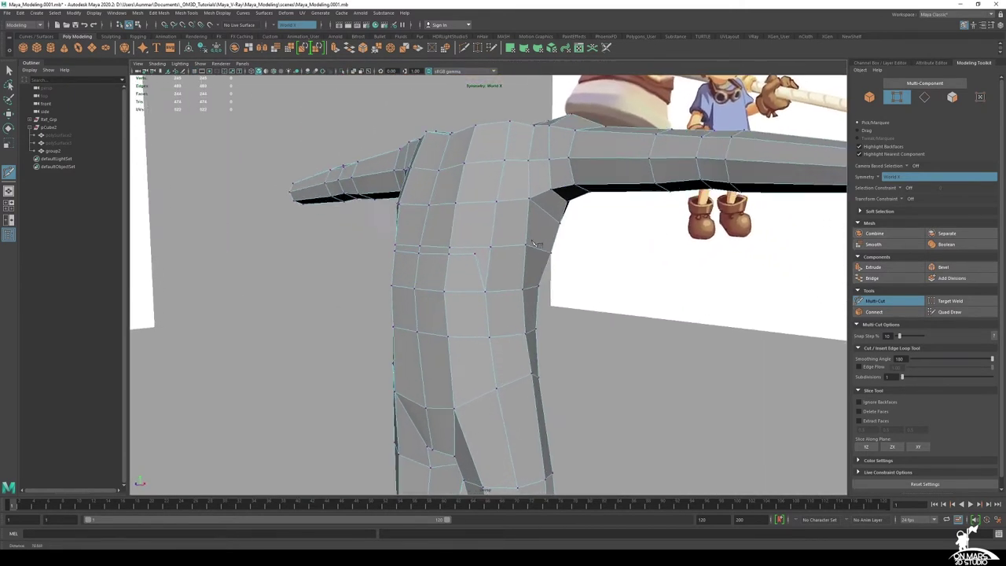
{"action": "left_click_drag", "start_coordinate": [502, 243], "coordinate": [545, 241], "text": "alt"}
{"action": "scroll", "coordinate": [545, 241], "scroll_direction": "up", "scroll_amount": 2}
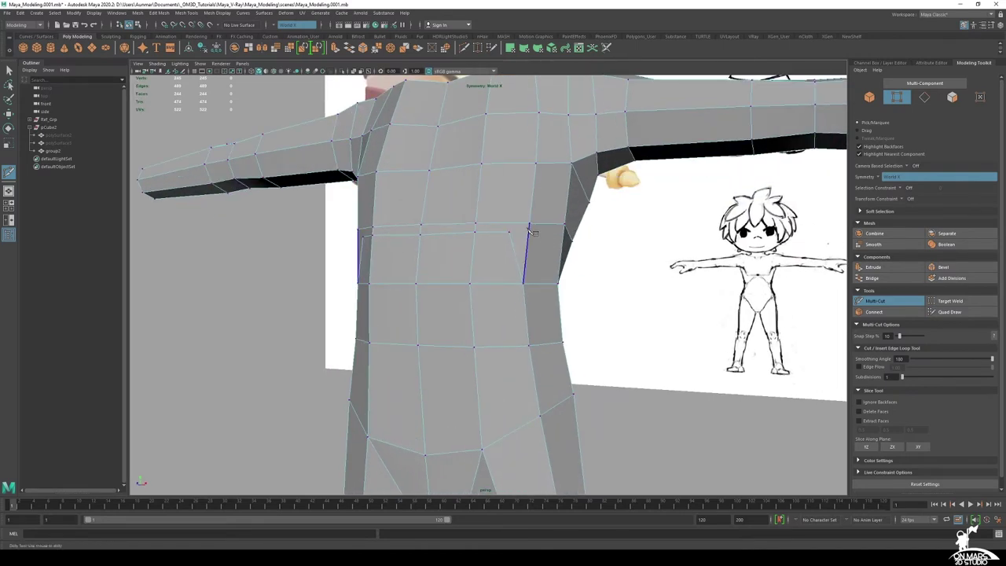
{"action": "left_click", "coordinate": [509, 232]}
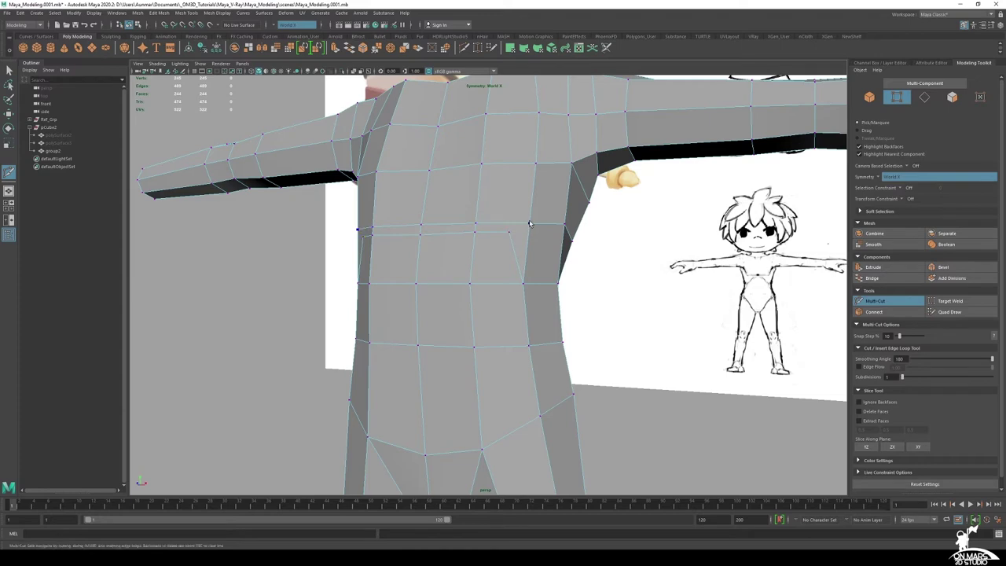
Undo the trial cuts across the chest
{"action": "key", "text": "q"}
{"action": "key", "text": "ctrl+z"}
{"action": "left_click_drag", "start_coordinate": [520, 263], "coordinate": [539, 267], "text": "alt"}
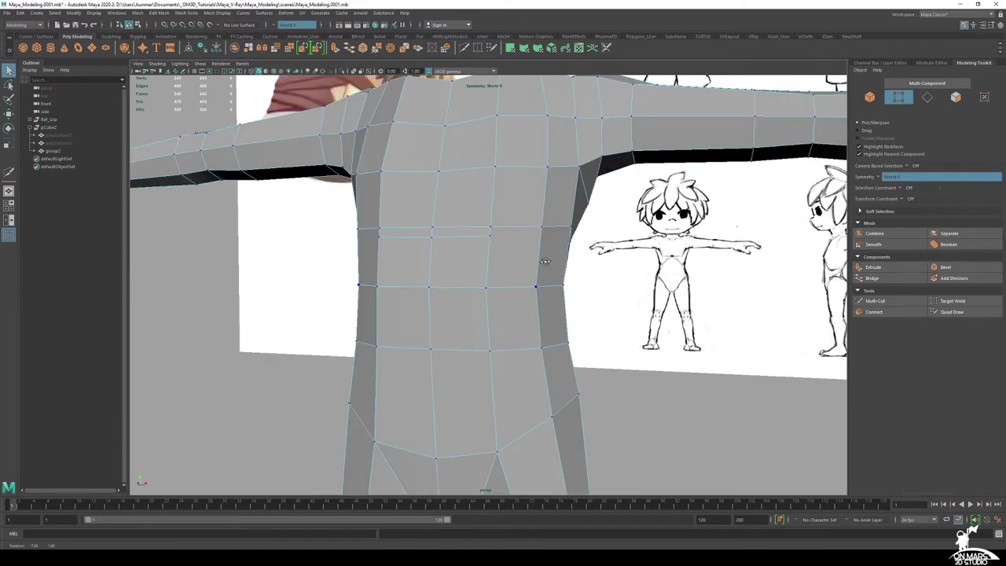
{"action": "left_click", "coordinate": [885, 303]}
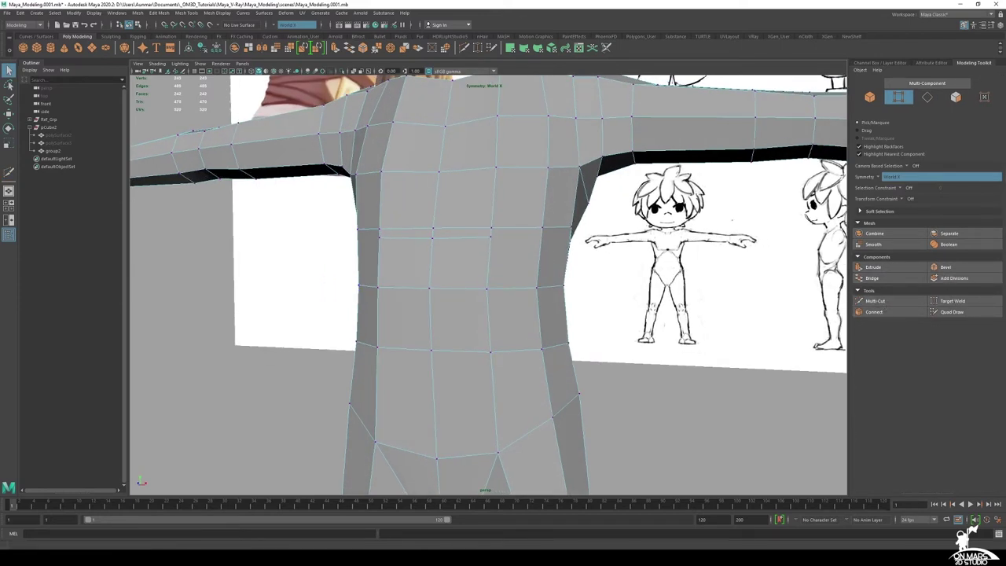
Select the whole horizontal vertex loop around the chest and lower it to about Y 60.13, just beneath the drawn chest line
{"action": "key", "text": "space"}
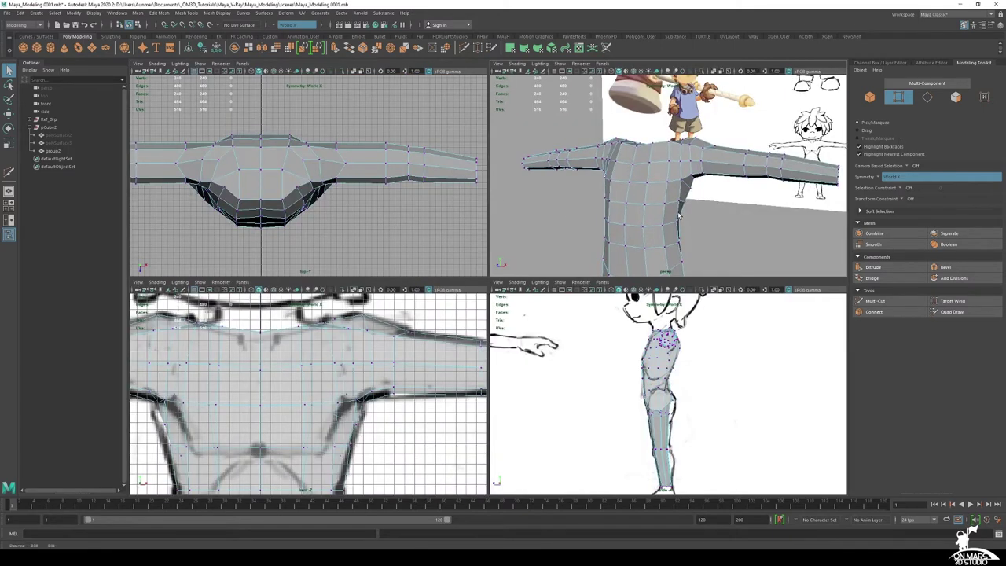
{"action": "left_click_drag", "start_coordinate": [680, 216], "coordinate": [648, 202], "text": "alt"}
{"action": "scroll", "coordinate": [670, 206], "scroll_direction": "up", "scroll_amount": 2}
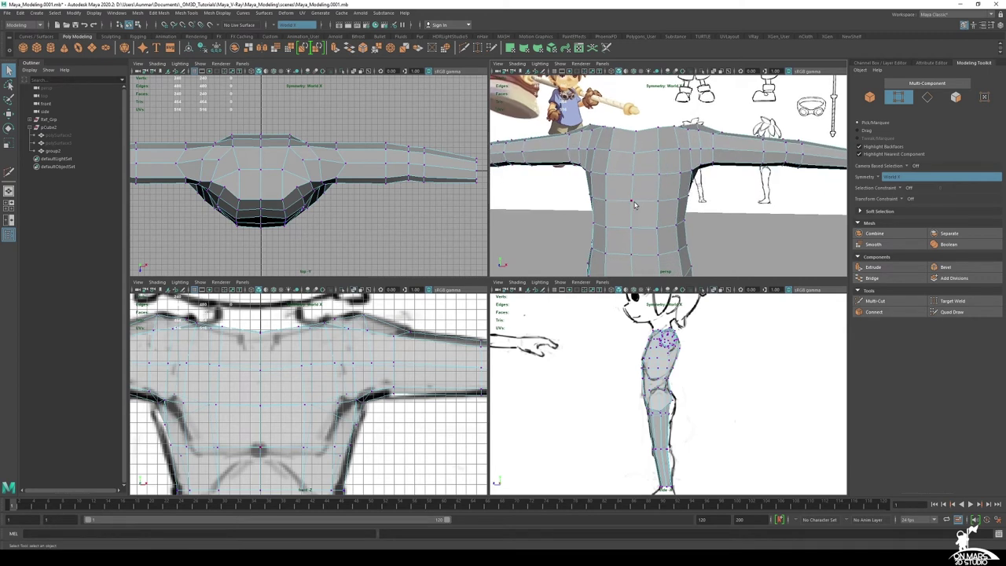
{"action": "left_click", "coordinate": [633, 203]}
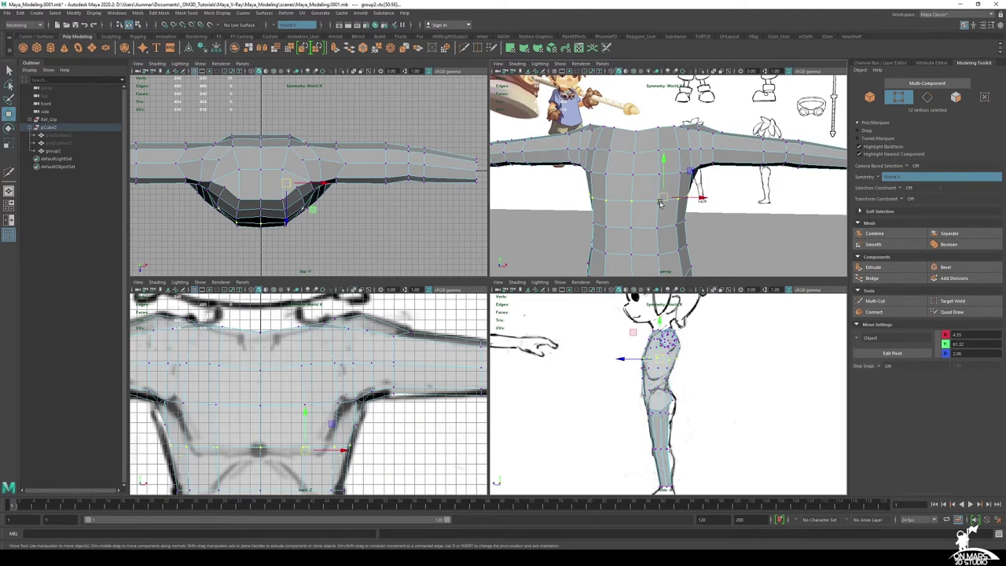
{"action": "middle_click_drag", "start_coordinate": [262, 464], "coordinate": [282, 402], "text": "alt"}
{"action": "right_click_drag", "start_coordinate": [281, 402], "coordinate": [297, 392], "text": "alt"}
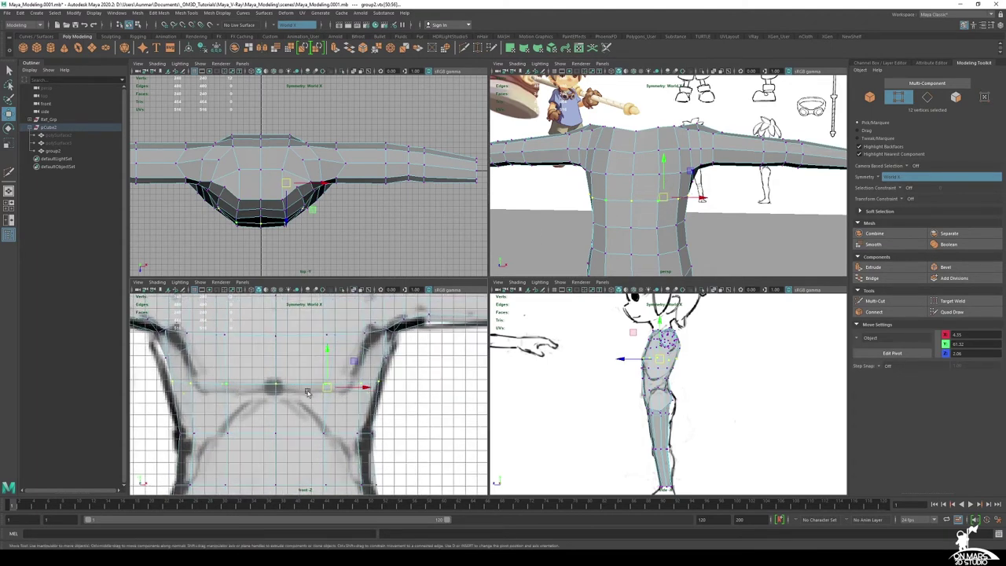
{"action": "left_click_drag", "start_coordinate": [328, 386], "coordinate": [331, 403]}
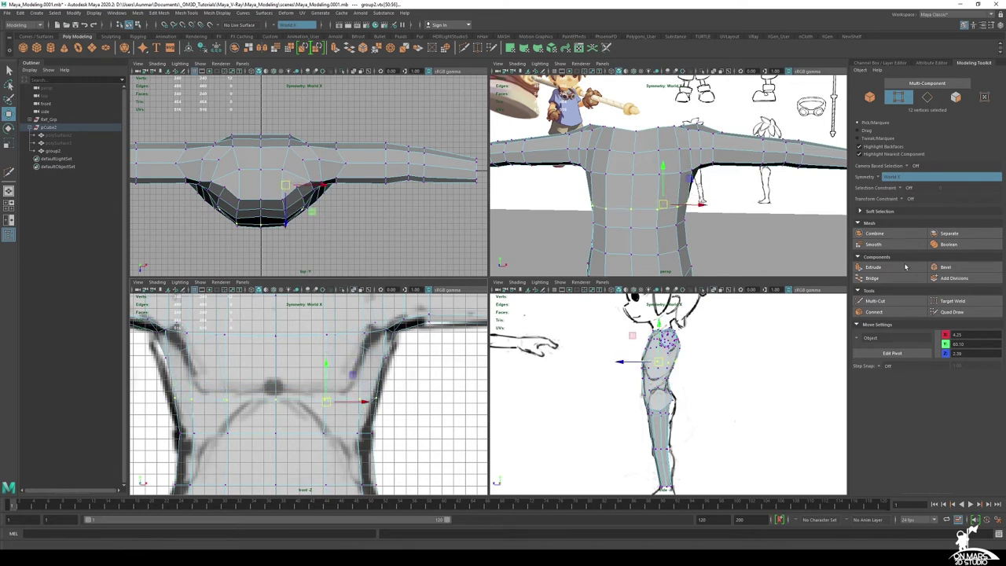
{"action": "left_click", "coordinate": [876, 301]}
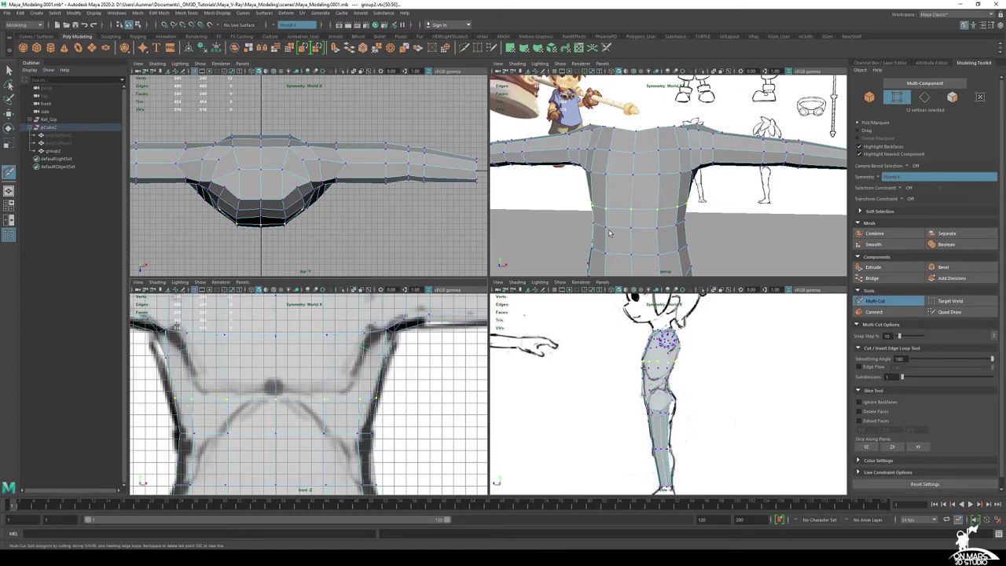
{"action": "left_click", "coordinate": [656, 200]}
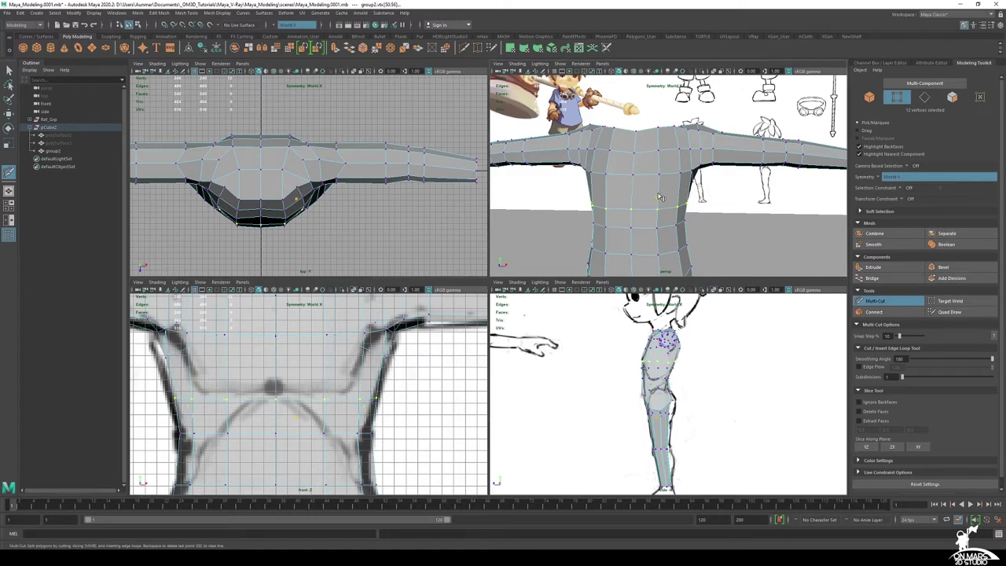
{"action": "mouse_move", "coordinate": [665, 210]}
{"action": "left_mouse_down", "text": "alt"}
{"action": "mouse_move", "coordinate": [651, 205]}
{"action": "mouse_move", "coordinate": [666, 205]}
{"action": "left_mouse_up", "text": "alt"}
{"action": "key", "text": "q"}
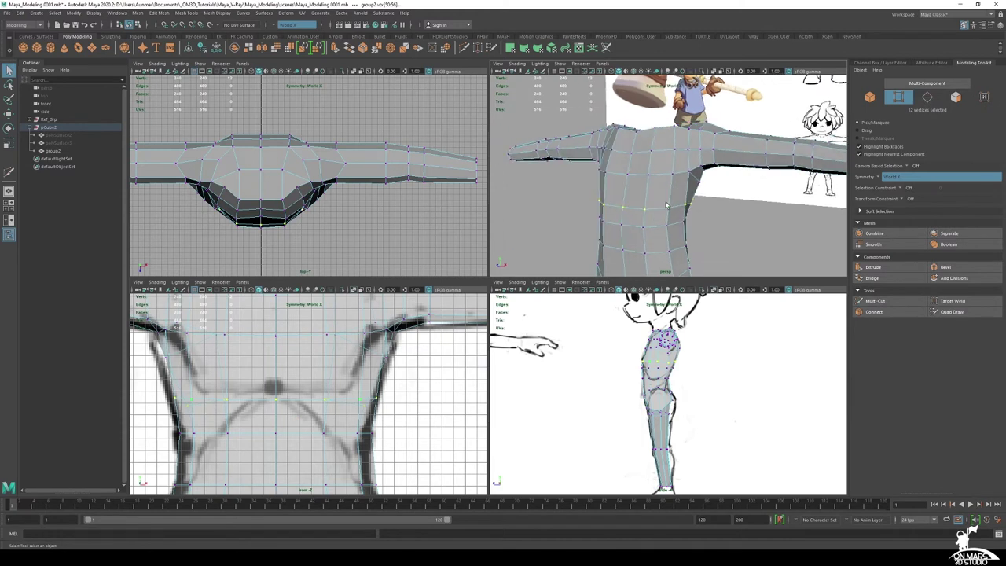
{"action": "key", "text": "ctrl+z"}
Cut a horizontal edge across the two central chest faces just above the lowered loop with Multi-Cut
{"action": "left_click", "coordinate": [888, 301]}
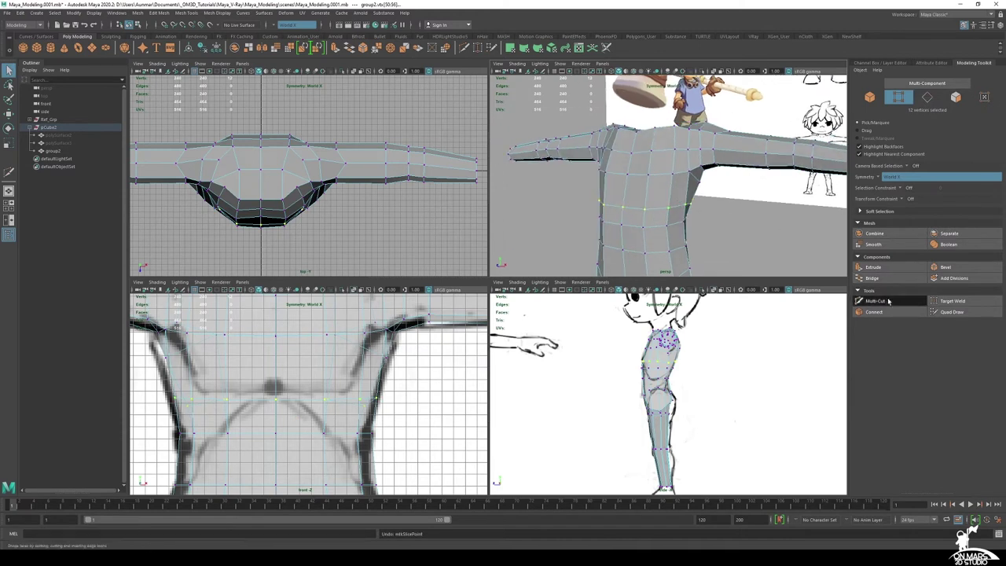
{"action": "left_click", "coordinate": [647, 200]}
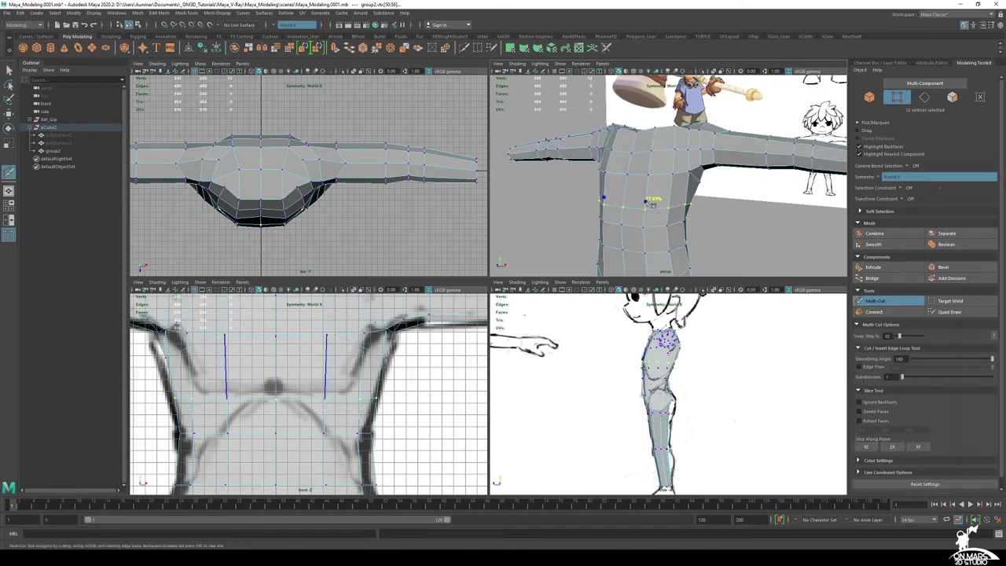
{"action": "left_click", "coordinate": [624, 202]}
{"action": "right_click", "coordinate": [626, 203]}
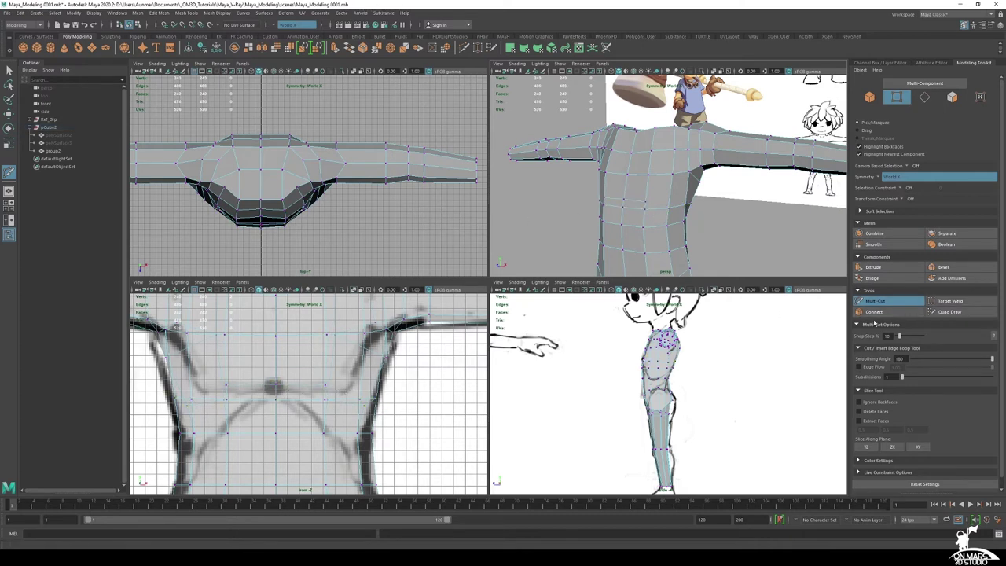
Extend the chest cut outward past the next vertical edge into the side face and down to the lowered loop's vertex
{"action": "middle_click_drag", "start_coordinate": [714, 177], "coordinate": [687, 175], "text": "alt"}
{"action": "scroll", "coordinate": [687, 175], "scroll_direction": "up", "scroll_amount": 2}
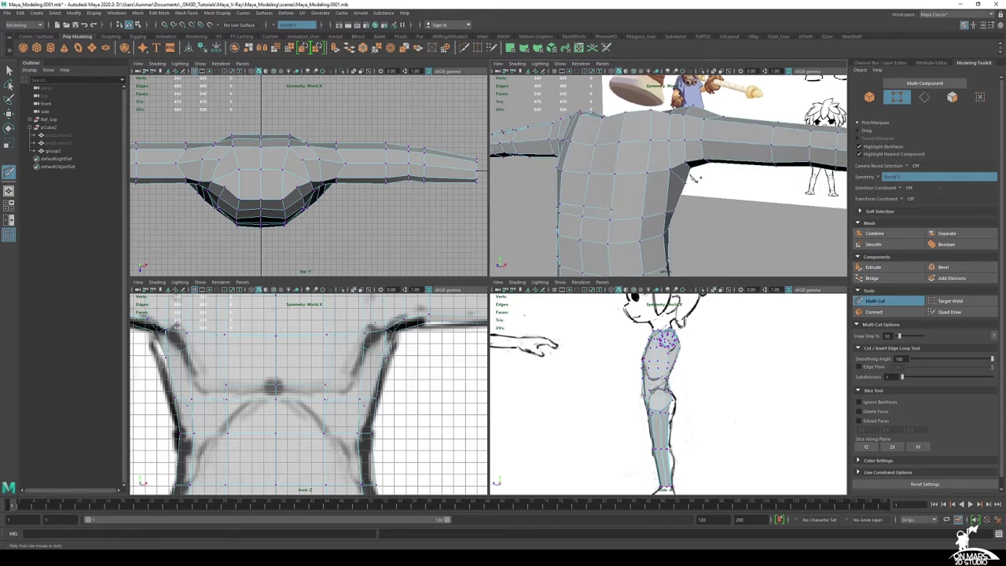
{"action": "left_click", "coordinate": [612, 210]}
{"action": "left_click", "coordinate": [644, 208]}
{"action": "left_click", "coordinate": [643, 207]}
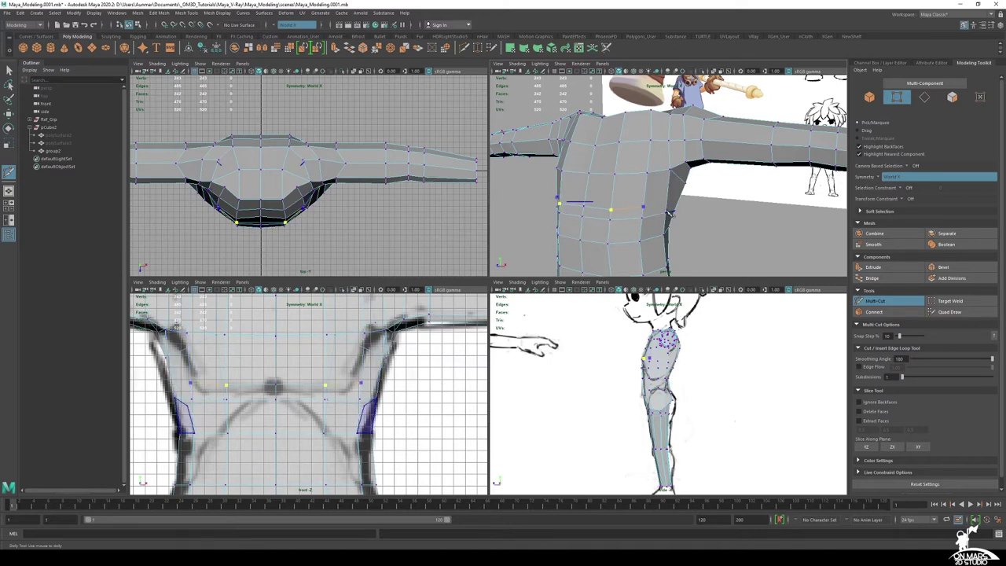
{"action": "left_click_drag", "start_coordinate": [657, 203], "coordinate": [644, 204], "text": "alt"}
{"action": "scroll", "coordinate": [645, 205], "scroll_direction": "up", "scroll_amount": 3}
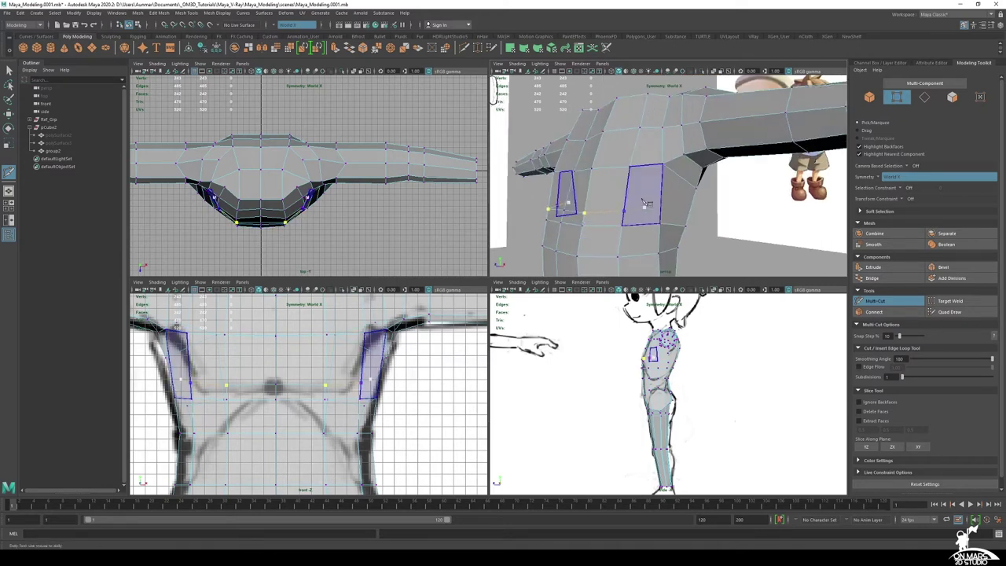
{"action": "left_click", "coordinate": [657, 239]}
{"action": "right_click", "coordinate": [658, 240]}
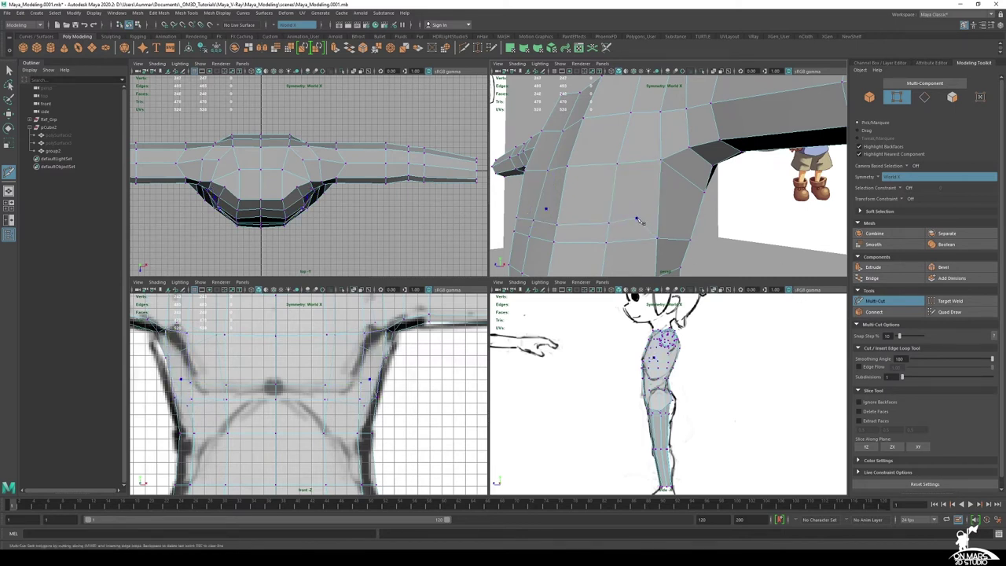
Cut a vertical edge with Multi-Cut from the chest cut's outer corner up through the side faces to the shoulder edge
{"action": "left_click", "coordinate": [656, 238]}
{"action": "left_click", "coordinate": [637, 218]}
{"action": "left_click", "coordinate": [646, 161]}
{"action": "left_click_drag", "start_coordinate": [649, 151], "coordinate": [664, 134], "text": "alt"}
{"action": "left_click", "coordinate": [651, 150]}
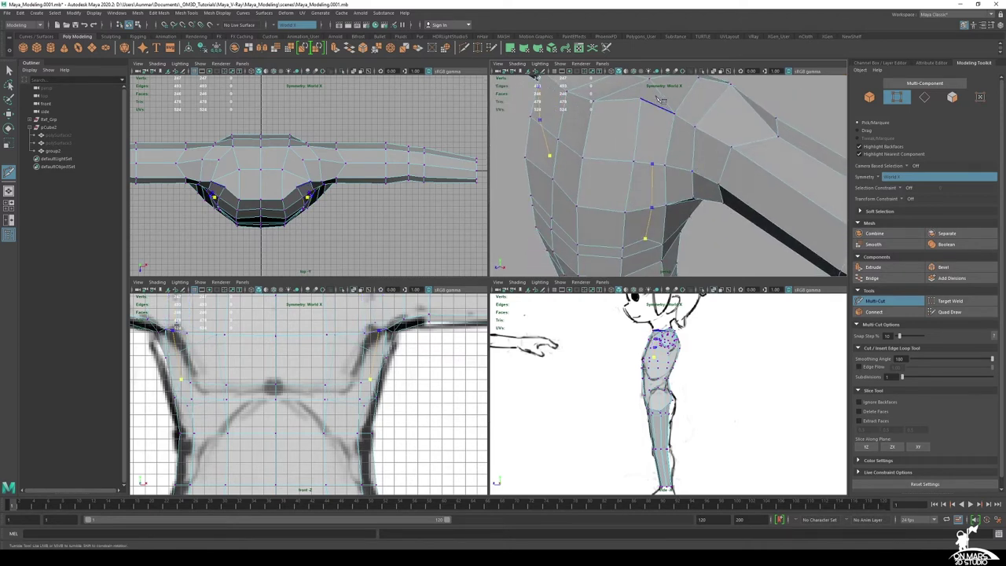
{"action": "left_click", "coordinate": [656, 106]}
{"action": "right_click", "coordinate": [660, 108]}
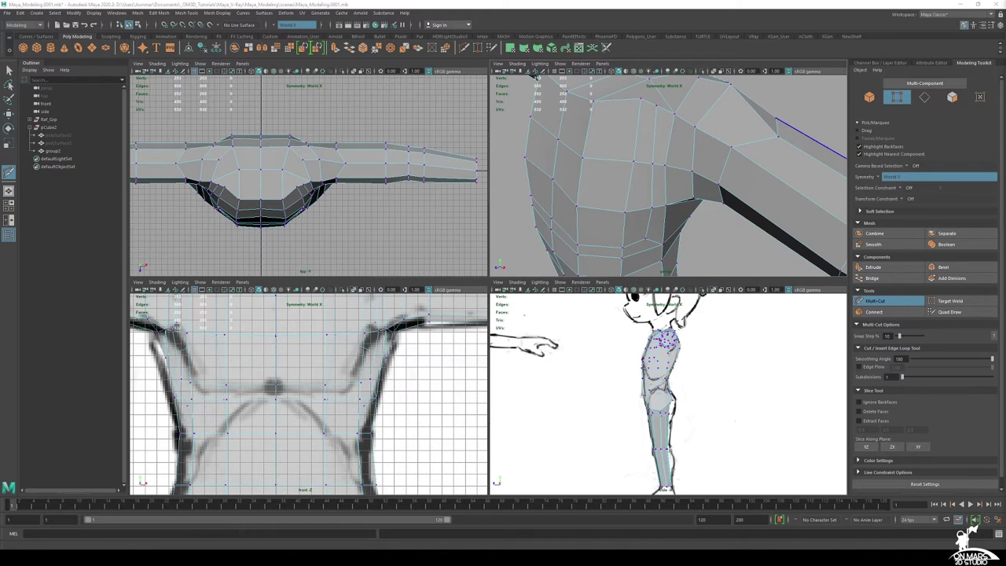
Cut from the shoulder end of the new vertical edge down and across the upper chest faces to the centre line
{"action": "left_click_drag", "start_coordinate": [657, 184], "coordinate": [693, 159], "text": "alt"}
{"action": "left_click", "coordinate": [656, 105]}
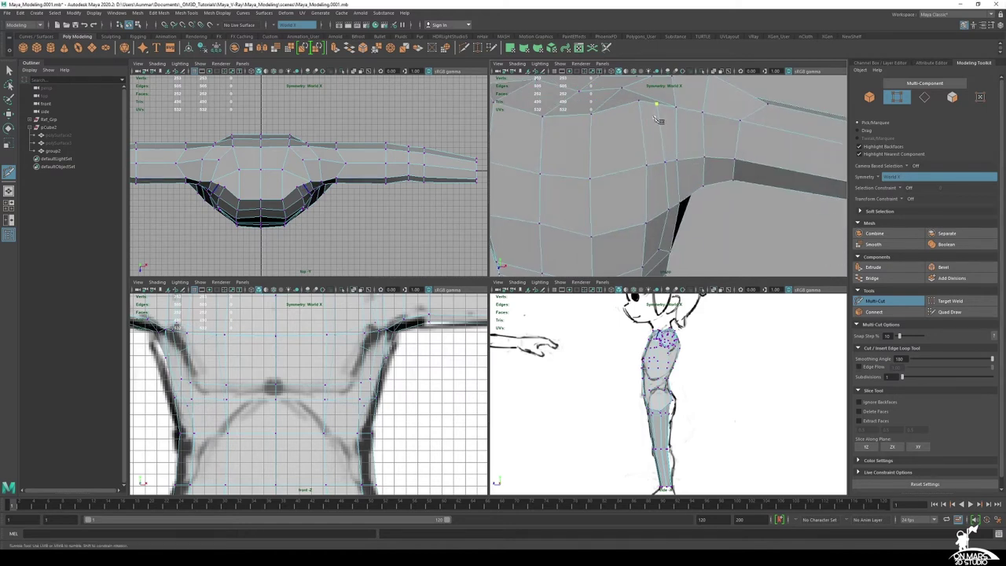
{"action": "left_click", "coordinate": [660, 126]}
{"action": "left_click", "coordinate": [642, 127]}
{"action": "left_click", "coordinate": [595, 134]}
{"action": "middle_click_drag", "start_coordinate": [594, 135], "coordinate": [713, 144], "text": "alt"}
{"action": "left_click", "coordinate": [658, 142]}
{"action": "right_click", "coordinate": [732, 157]}
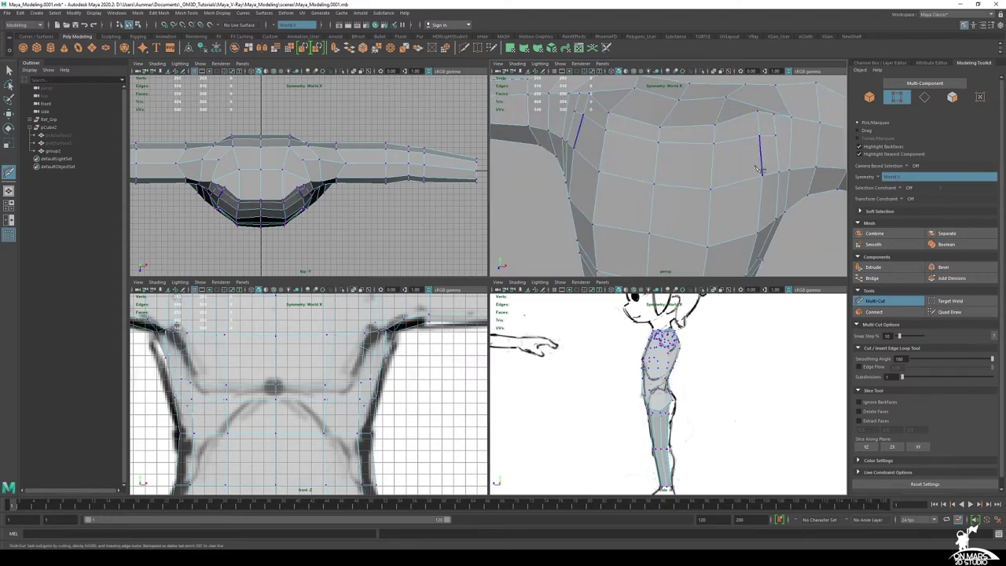
Exit Multi-Cut and select the outer corner vertex of the upper chest cut with the Move tool
{"action": "left_click_drag", "start_coordinate": [762, 161], "coordinate": [741, 157], "text": "alt"}
{"action": "key", "text": "q"}
{"action": "middle_click_drag", "start_coordinate": [759, 148], "coordinate": [682, 132], "text": "alt"}
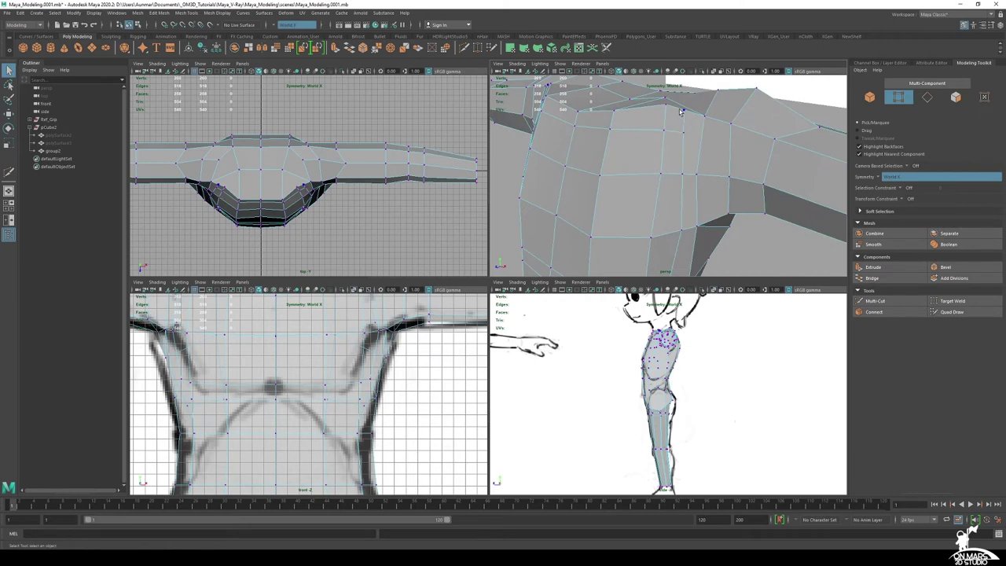
{"action": "left_click", "coordinate": [682, 110]}
{"action": "left_click_drag", "start_coordinate": [682, 110], "coordinate": [671, 155], "text": "alt"}
{"action": "left_click", "coordinate": [659, 149]}
{"action": "key", "text": "w"}
{"action": "left_click_drag", "start_coordinate": [671, 155], "coordinate": [699, 107], "text": "alt"}
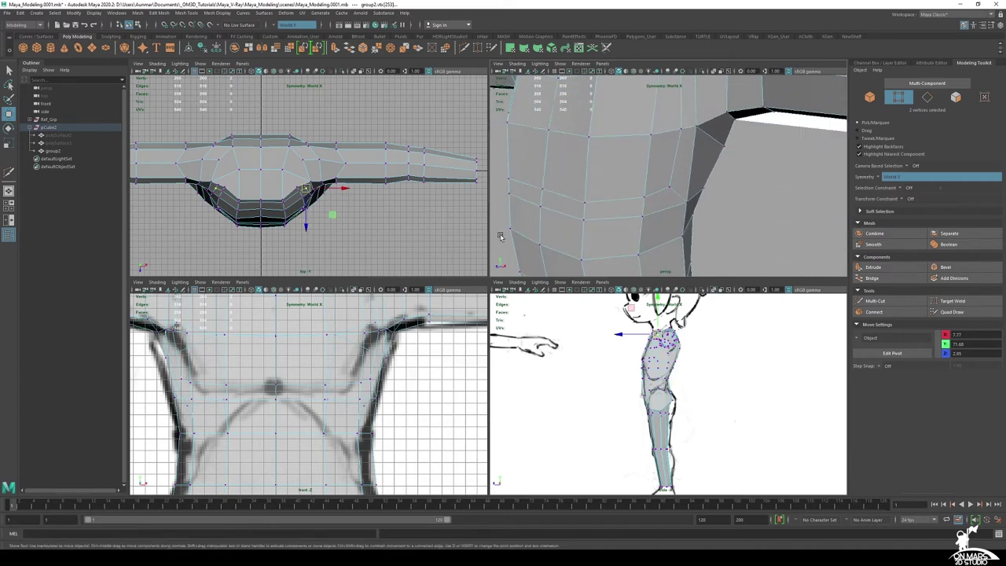
Examine how the new chest edges line up with the side and front reference drawings
{"action": "scroll", "coordinate": [652, 351], "scroll_direction": "up", "scroll_amount": 5}
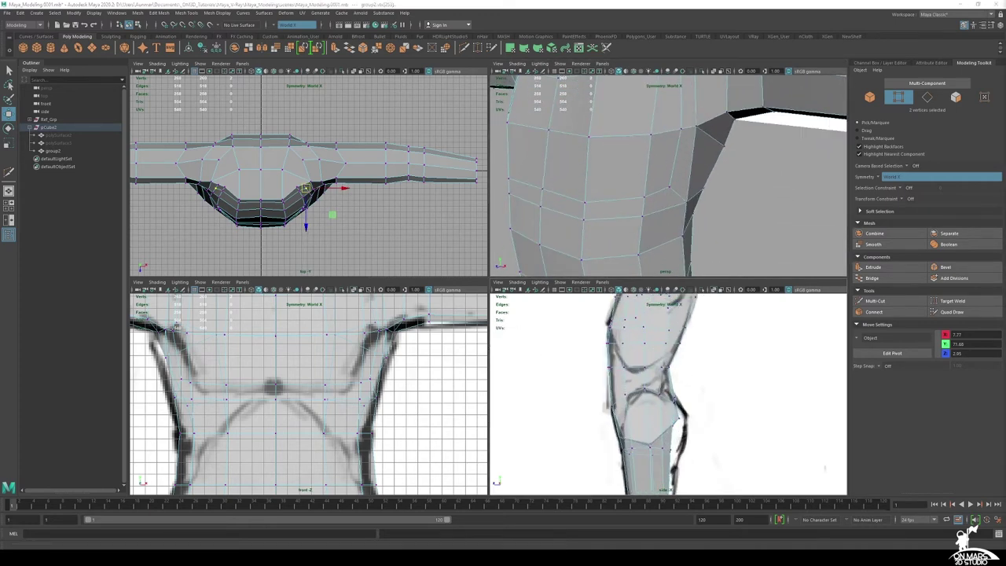
{"action": "middle_click_drag", "start_coordinate": [656, 358], "coordinate": [664, 407], "text": "alt"}
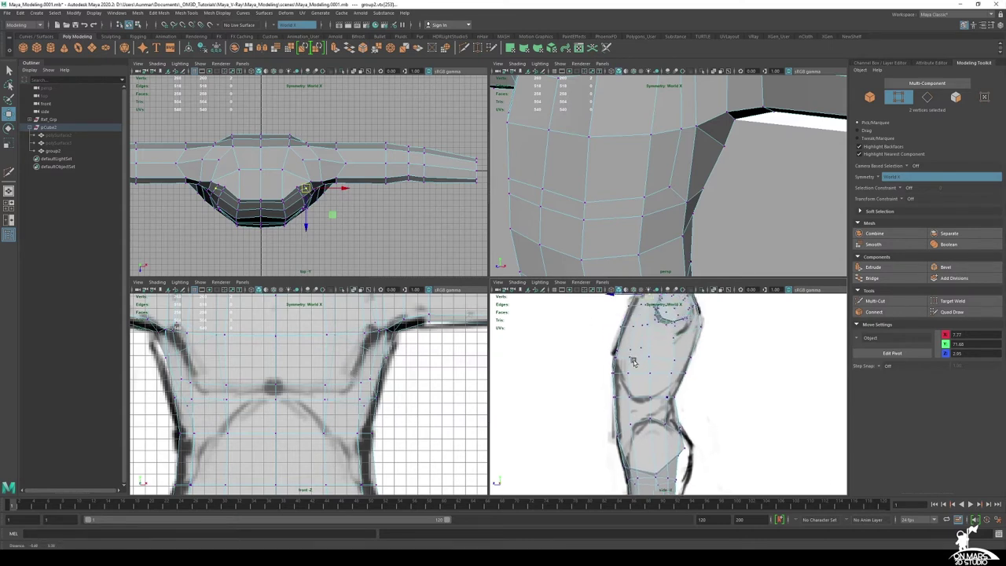
{"action": "scroll", "coordinate": [641, 372], "scroll_direction": "up", "scroll_amount": 2}
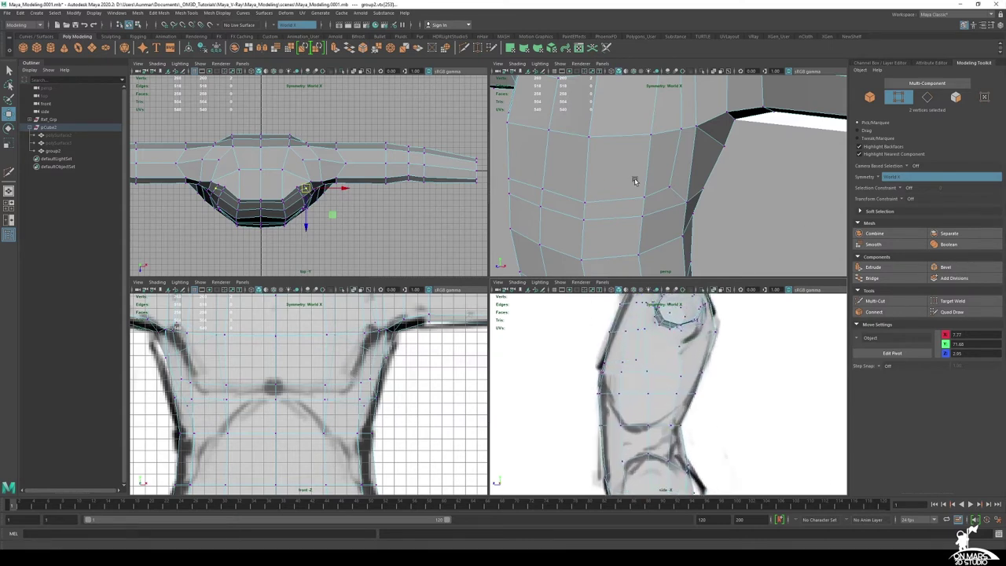
{"action": "scroll", "coordinate": [353, 381], "scroll_direction": "up", "scroll_amount": 2}
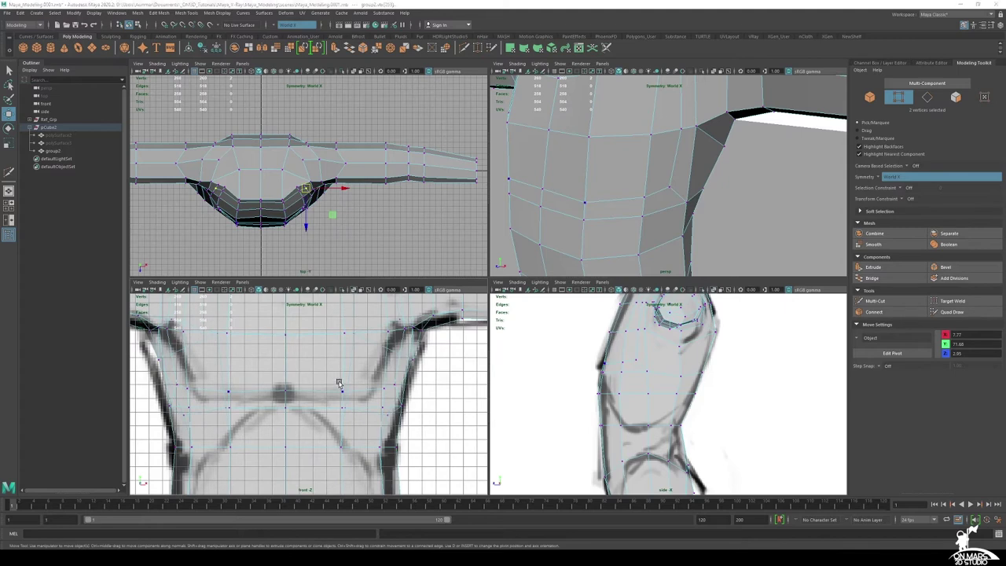
{"action": "key", "text": "space"}
{"action": "scroll", "coordinate": [558, 265], "scroll_direction": "up", "scroll_amount": 1}
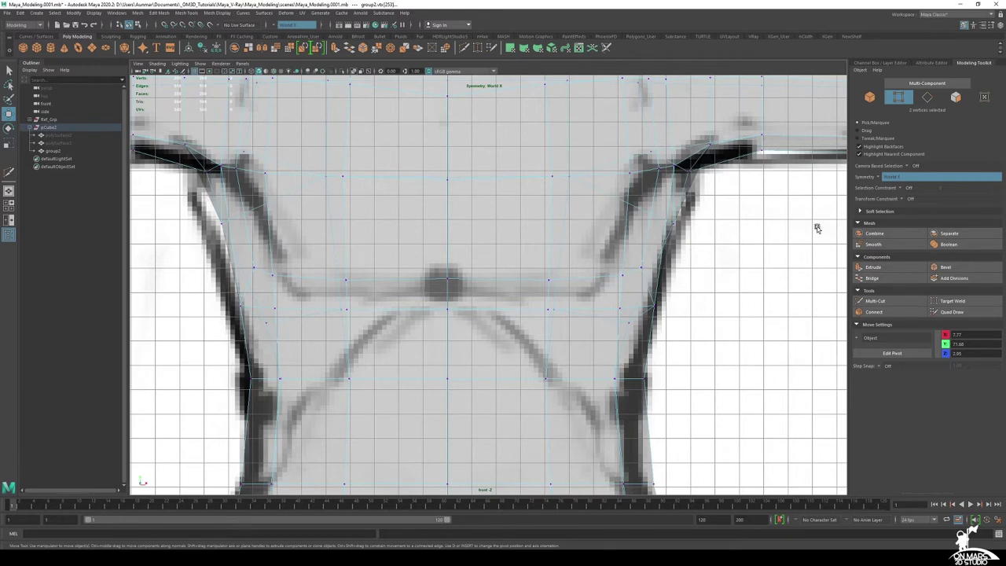
{"action": "scroll", "coordinate": [674, 213], "scroll_direction": "up", "scroll_amount": 1}
{"action": "key", "text": "space"}
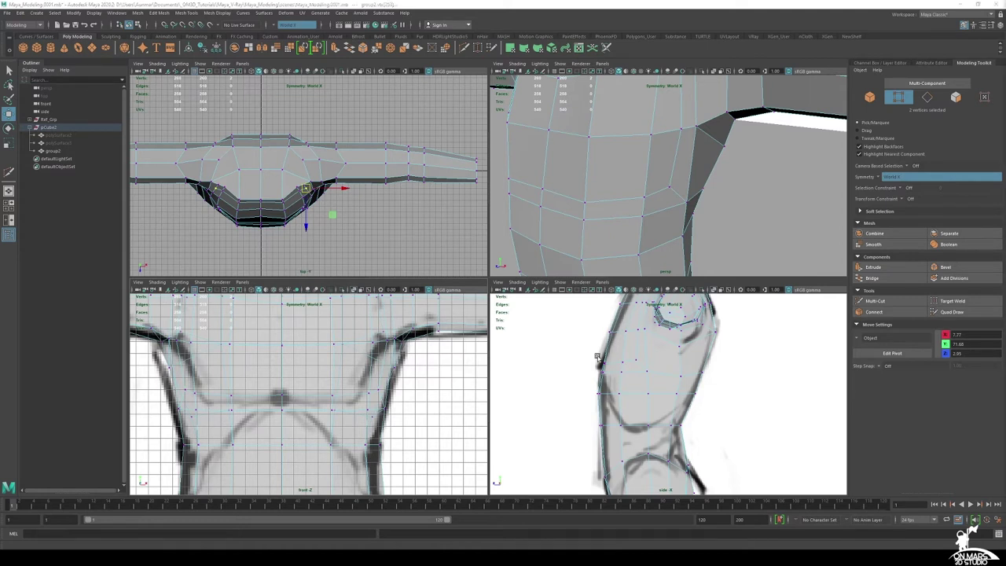
{"action": "scroll", "coordinate": [597, 357], "scroll_direction": "up", "scroll_amount": 2}
Select the seven vertices of the chest cut across the front and push them slightly outward to about Z 7.08
{"action": "key", "text": "q"}
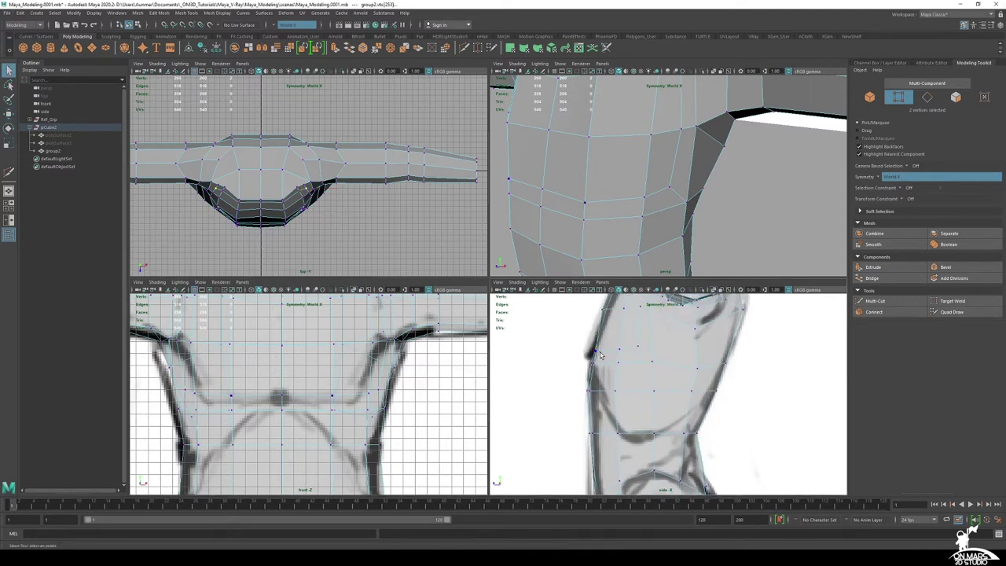
{"action": "left_click", "coordinate": [619, 351], "text": "shift"}
{"action": "left_click", "coordinate": [544, 189], "text": "shift"}
{"action": "left_click_drag", "start_coordinate": [679, 226], "coordinate": [636, 206], "text": "alt"}
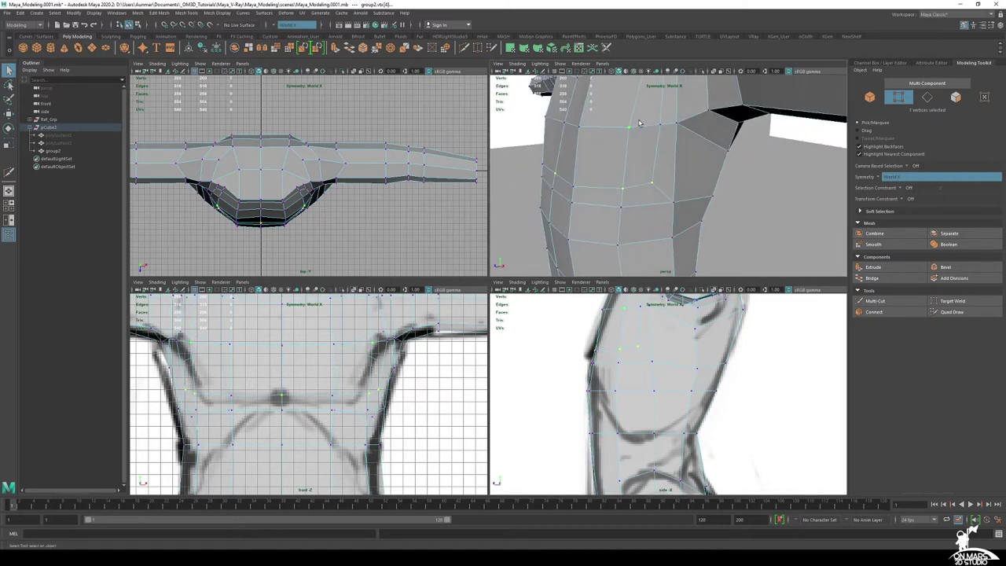
{"action": "key", "text": "space"}
{"action": "scroll", "coordinate": [503, 216], "scroll_direction": "down", "scroll_amount": 3}
{"action": "left_click_drag", "start_coordinate": [471, 216], "coordinate": [528, 220], "text": "alt"}
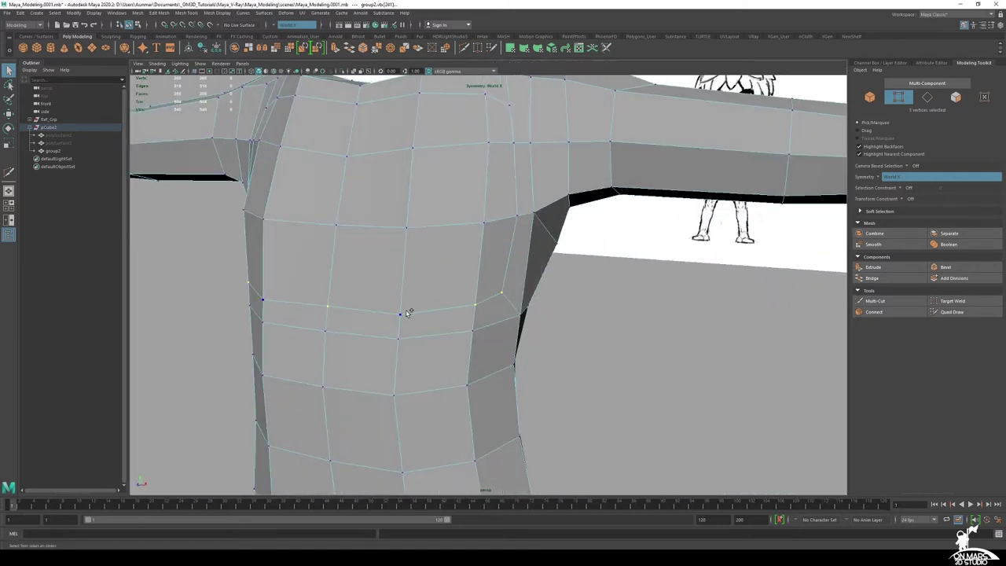
{"action": "left_click", "coordinate": [407, 310], "text": "shift"}
{"action": "scroll", "coordinate": [440, 308], "scroll_direction": "down", "scroll_amount": 3}
{"action": "left_click_drag", "start_coordinate": [455, 306], "coordinate": [470, 289], "text": "alt"}
{"action": "key", "text": "w"}
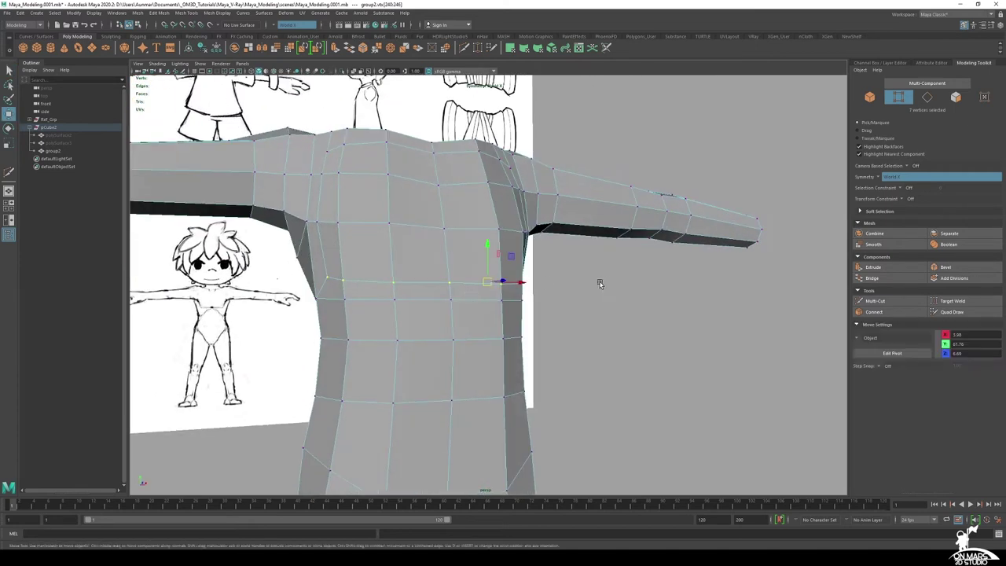
{"action": "mouse_move", "coordinate": [600, 283]}
{"action": "left_mouse_down", "text": "alt"}
{"action": "mouse_move", "coordinate": [498, 293]}
{"action": "mouse_move", "coordinate": [546, 267]}
{"action": "mouse_move", "coordinate": [561, 281]}
{"action": "left_mouse_up", "text": "alt"}
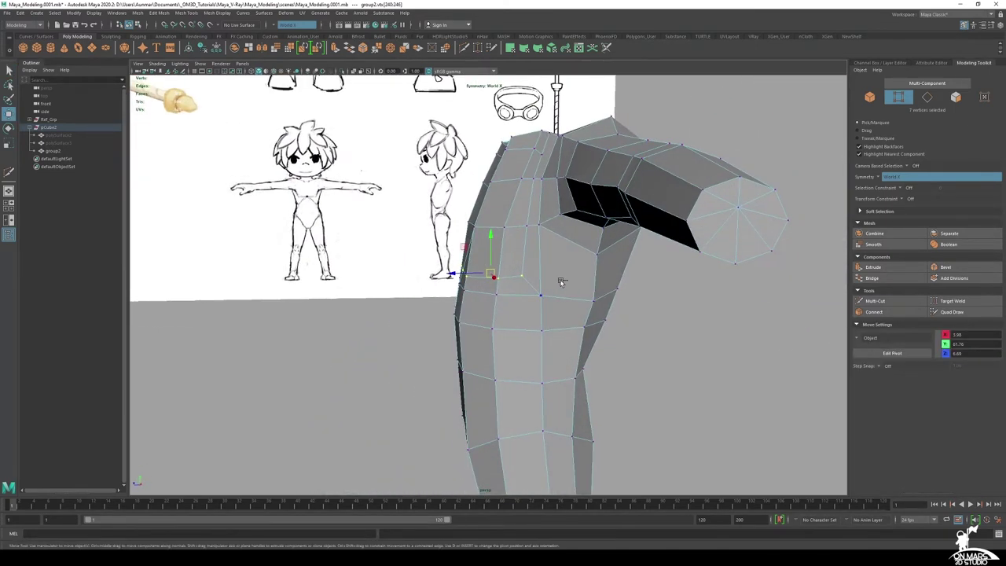
{"action": "middle_click_drag", "start_coordinate": [560, 282], "coordinate": [567, 281], "text": "ctrl"}
{"action": "left_click_drag", "start_coordinate": [567, 282], "coordinate": [676, 274], "text": "alt"}
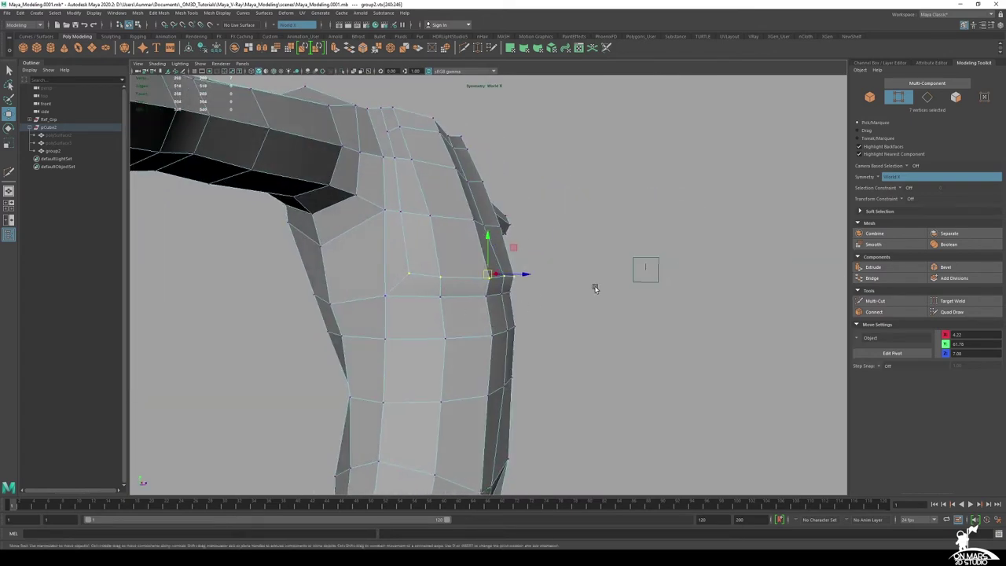
{"action": "mouse_move", "coordinate": [595, 288]}
{"action": "left_mouse_down", "text": "alt"}
{"action": "mouse_move", "coordinate": [475, 297]}
{"action": "mouse_move", "coordinate": [514, 288]}
{"action": "mouse_move", "coordinate": [505, 243]}
{"action": "mouse_move", "coordinate": [574, 224]}
{"action": "left_mouse_up", "text": "alt"}
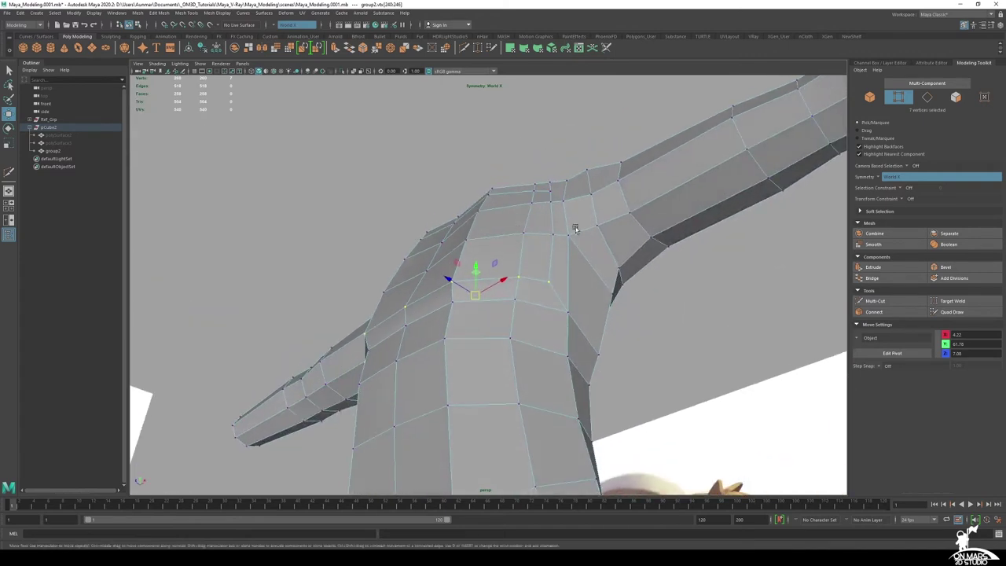
Slide the chest cut's outer front vertex and its side corner vertex over the surface, the corner to about X 8.32, Y 62.88
{"action": "left_click_drag", "start_coordinate": [449, 210], "coordinate": [485, 225], "text": "alt"}
{"action": "left_click", "coordinate": [528, 241]}
{"action": "left_click", "coordinate": [526, 283]}
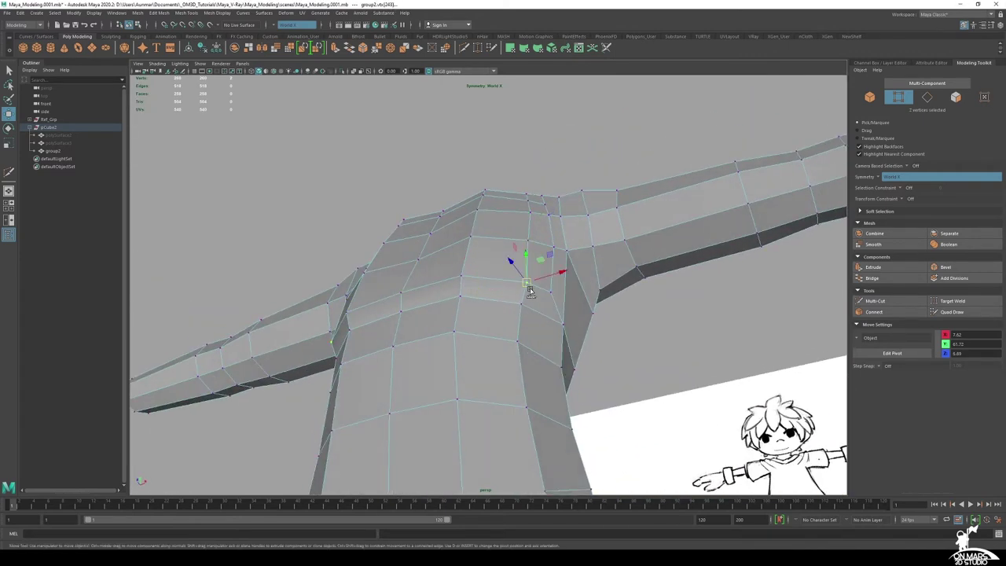
{"action": "left_click_drag", "start_coordinate": [529, 290], "coordinate": [549, 271], "text": "ctrl+shift"}
{"action": "left_click", "coordinate": [553, 293]}
{"action": "scroll", "coordinate": [539, 291], "scroll_direction": "up", "scroll_amount": 1}
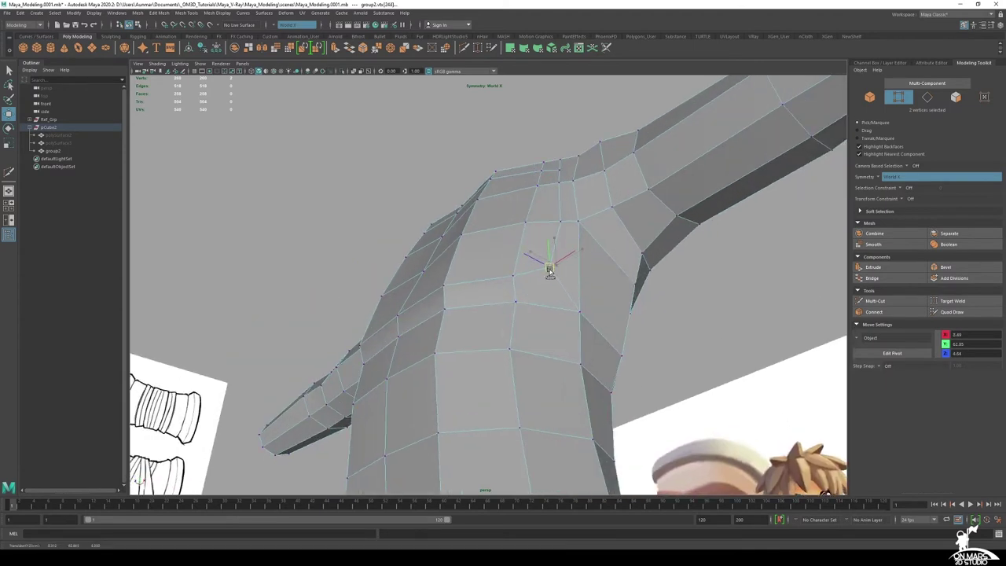
In the front view, move the chest cut's outer vertex and the loop vertex below it inward toward the drawn chest corner
{"action": "key", "text": "space"}
{"action": "key", "text": "space"}
{"action": "key", "text": "space"}
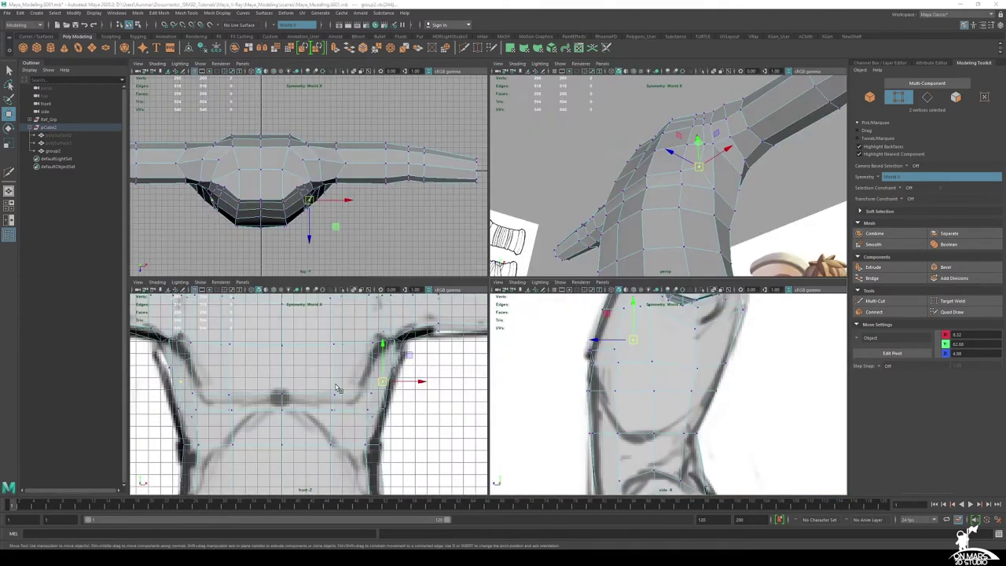
{"action": "key", "text": "space"}
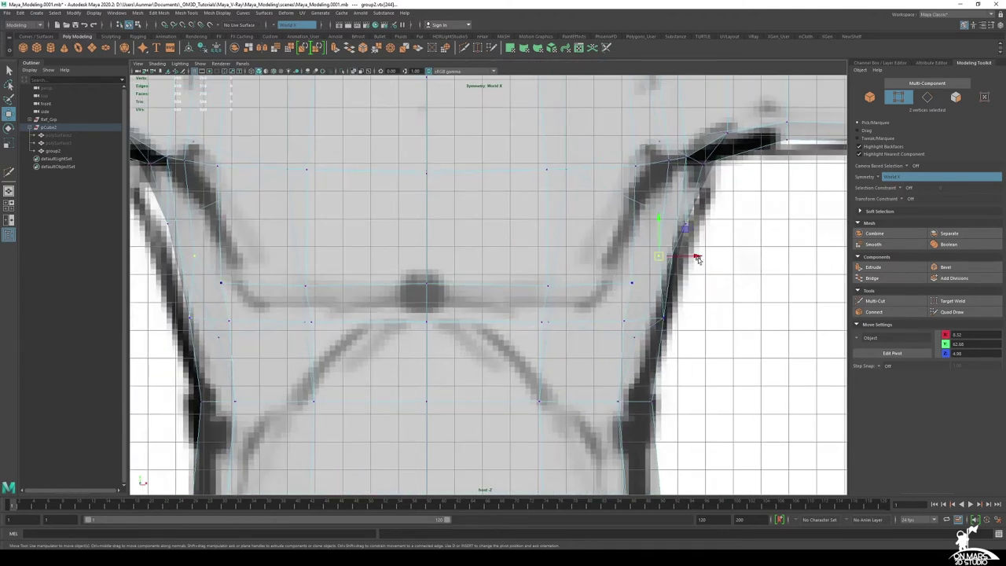
{"action": "middle_click_drag", "start_coordinate": [671, 265], "coordinate": [583, 238], "text": "alt"}
{"action": "scroll", "coordinate": [583, 238], "scroll_direction": "up", "scroll_amount": 1}
{"action": "left_click", "coordinate": [548, 256]}
{"action": "left_click_drag", "start_coordinate": [549, 255], "coordinate": [526, 257]}
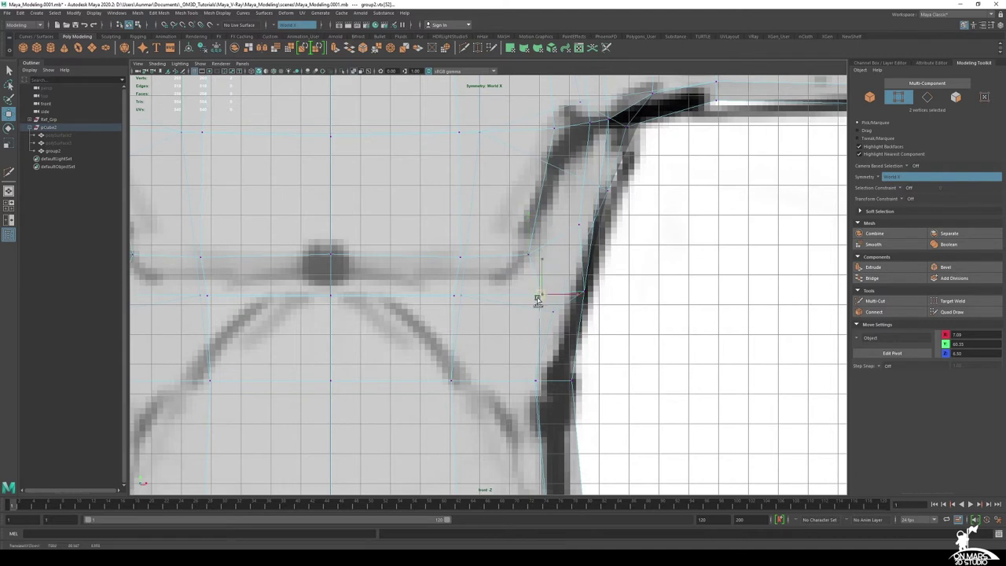
{"action": "left_click", "coordinate": [535, 382]}
{"action": "middle_click_drag", "start_coordinate": [535, 383], "coordinate": [501, 383]}
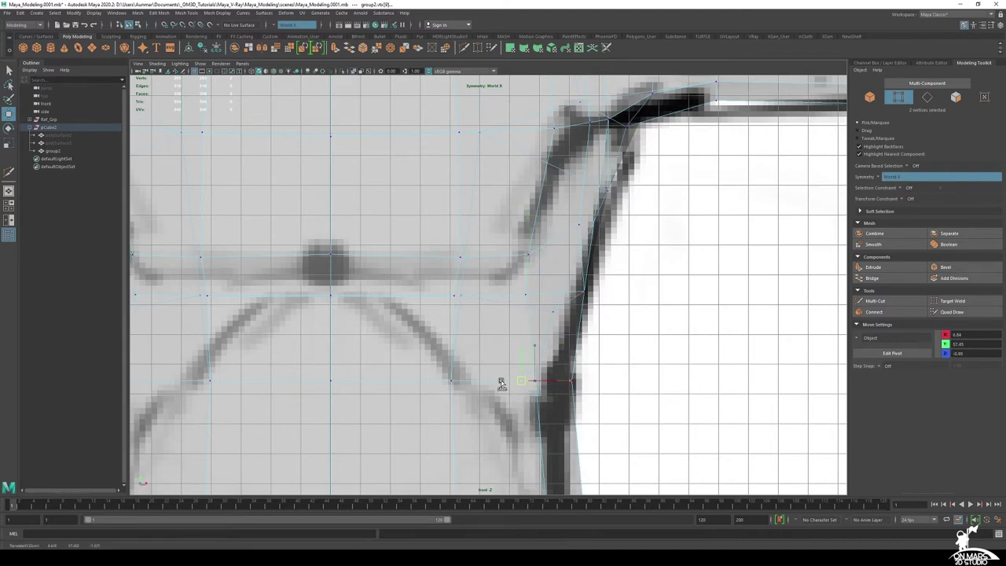
{"action": "key", "text": "ctrl+z"}
Move only the outer front vertex of the row below the chest loop inward, in line with the vertices above
{"action": "key", "text": "q"}
{"action": "left_click", "coordinate": [539, 383]}
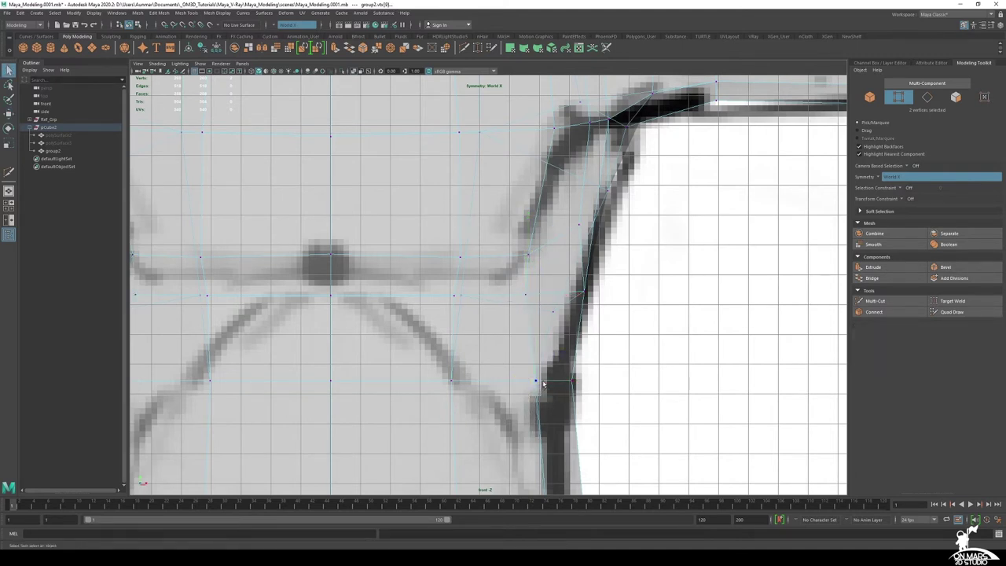
{"action": "key", "text": "w"}
{"action": "middle_click_drag", "start_coordinate": [519, 384], "coordinate": [502, 383]}
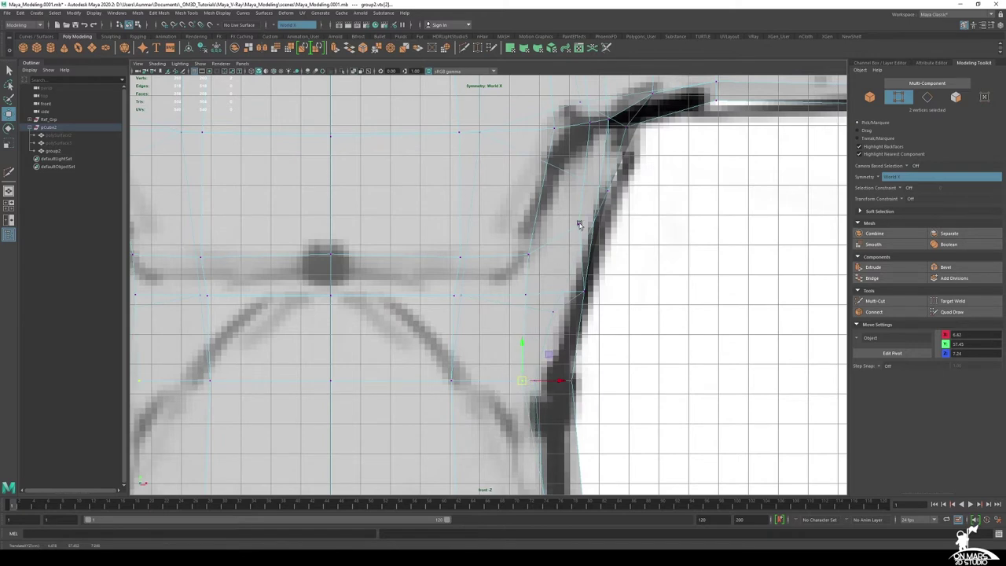
Turn off X-ray shading and shift the inner-column vertices of the chest cut, lowered loop and row below inward to about X 4
{"action": "middle_click_drag", "start_coordinate": [608, 177], "coordinate": [597, 233], "text": "alt"}
{"action": "left_click", "coordinate": [355, 72]}
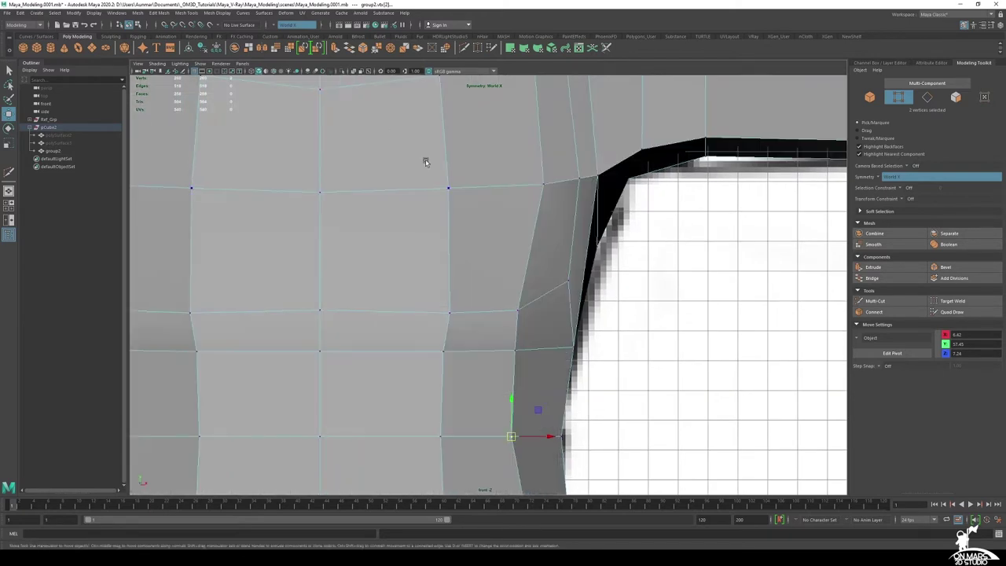
{"action": "scroll", "coordinate": [463, 216], "scroll_direction": "down", "scroll_amount": 3}
{"action": "left_click", "coordinate": [462, 304]}
{"action": "middle_click_drag", "start_coordinate": [462, 309], "coordinate": [452, 336]}
{"action": "left_click", "coordinate": [460, 330]}
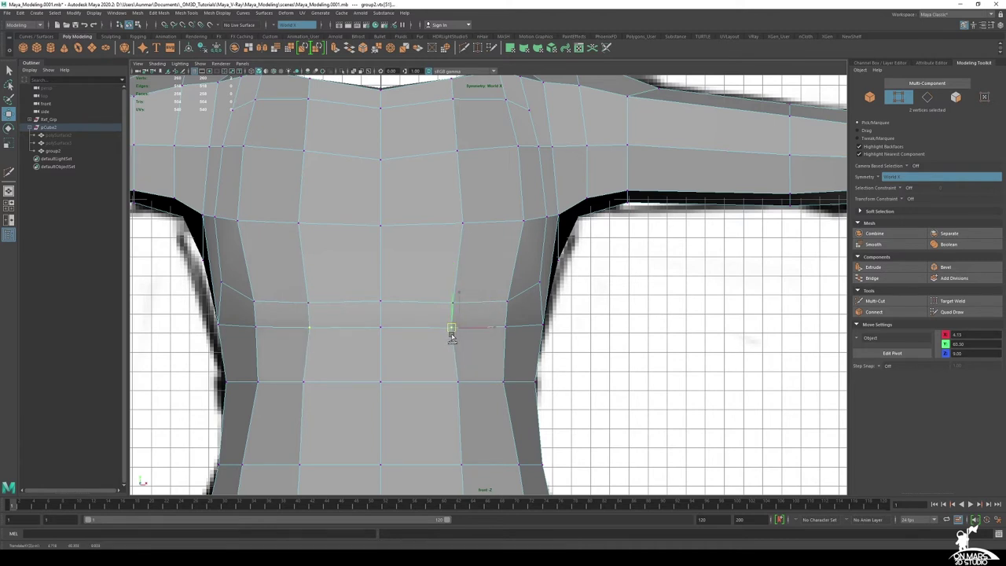
{"action": "left_click", "coordinate": [458, 385]}
{"action": "middle_click_drag", "start_coordinate": [460, 386], "coordinate": [458, 387], "text": "ctrl+shift"}
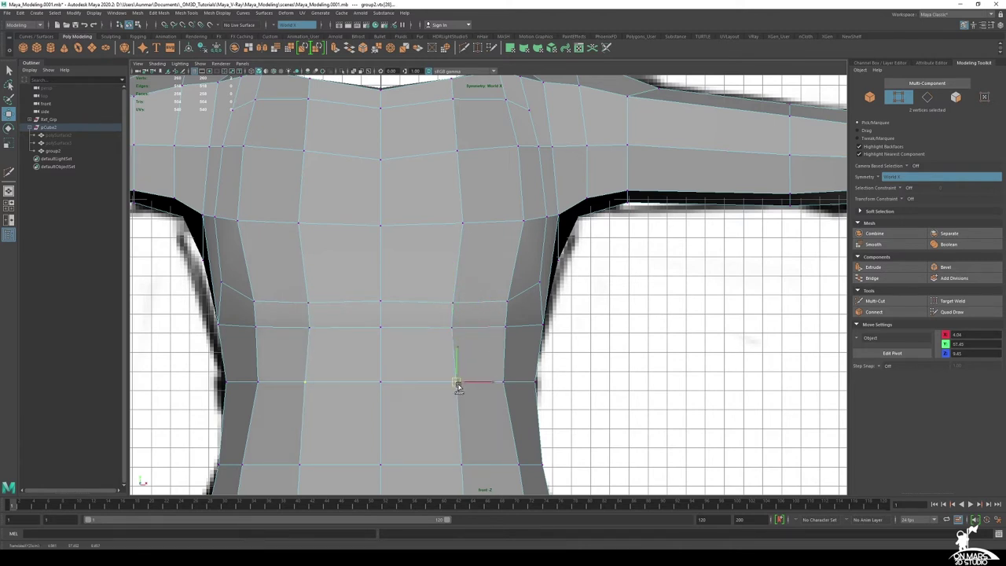
Slide the outer and inner vertices of the row above the chest cut inward, plus the next row's inner vertex to about X 3.78
{"action": "left_click", "coordinate": [521, 222]}
{"action": "left_click_drag", "start_coordinate": [522, 221], "coordinate": [452, 226], "text": "ctrl+shift"}
{"action": "left_click", "coordinate": [462, 223]}
{"action": "left_click", "coordinate": [456, 152]}
{"action": "left_click_drag", "start_coordinate": [457, 154], "coordinate": [453, 155], "text": "ctrl+shift"}
Slide the outer vertex of the upper chest row and the upper cut's vertex above it inward to even the column
{"action": "middle_click_drag", "start_coordinate": [526, 228], "coordinate": [507, 260], "text": "alt"}
{"action": "scroll", "coordinate": [506, 260], "scroll_direction": "up", "scroll_amount": 1}
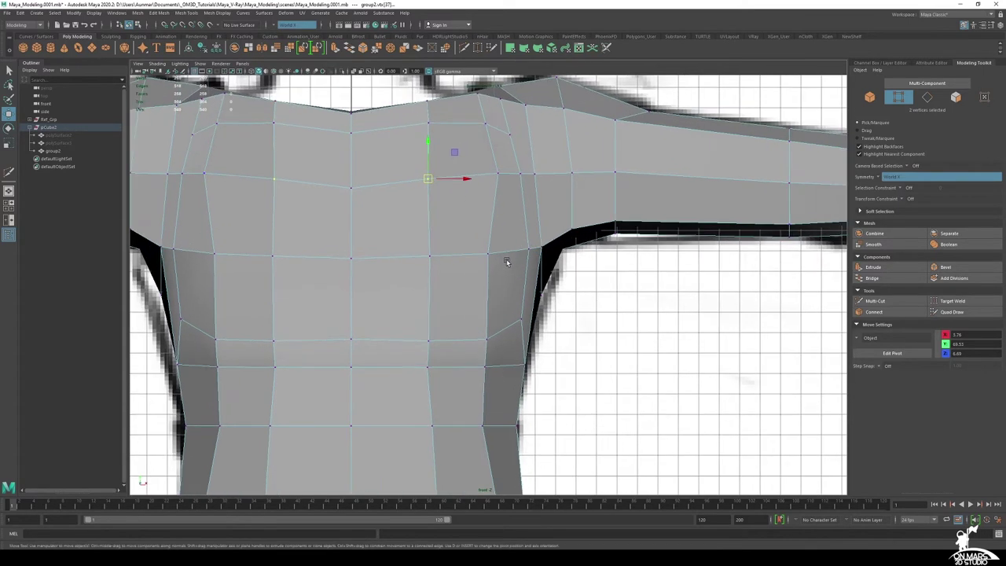
{"action": "left_click", "coordinate": [494, 173]}
{"action": "left_click_drag", "start_coordinate": [494, 173], "coordinate": [467, 175], "text": "ctrl+shift"}
{"action": "left_click", "coordinate": [482, 130]}
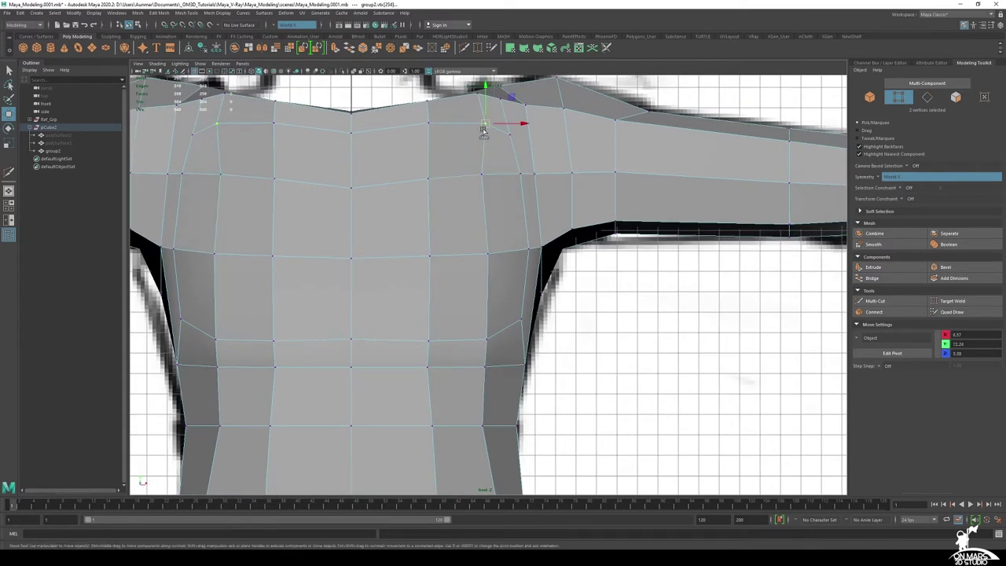
{"action": "left_click_drag", "start_coordinate": [482, 132], "coordinate": [466, 131], "text": "ctrl+shift"}
Slide the chest cut's side corner vertex in and down to about X 7.95, Y 62.25, and turn X-ray shading back on
{"action": "left_click", "coordinate": [522, 321]}
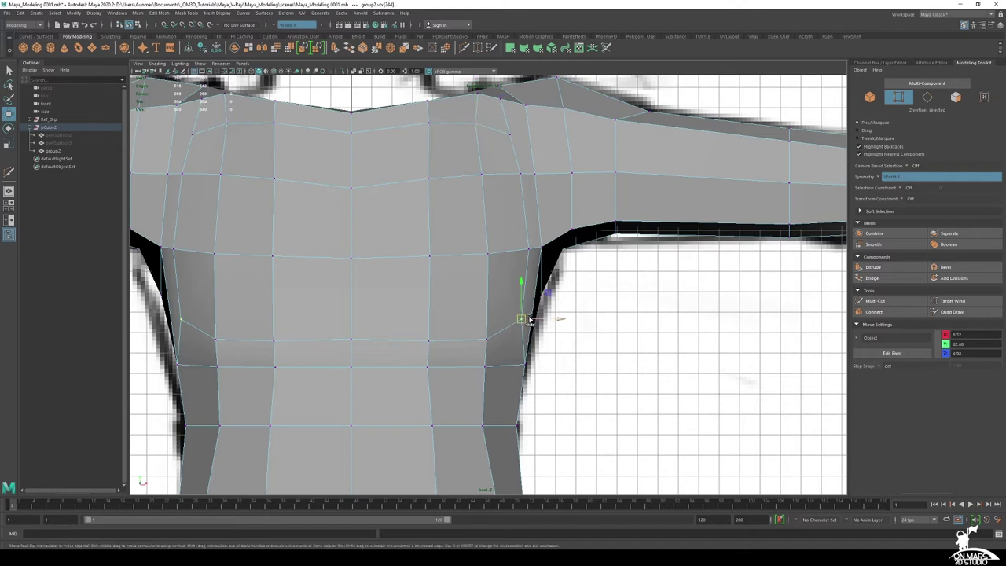
{"action": "left_click_drag", "start_coordinate": [522, 324], "coordinate": [521, 331], "text": "ctrl+shift"}
{"action": "left_click_drag", "start_coordinate": [521, 330], "coordinate": [498, 337], "text": "ctrl+shift"}
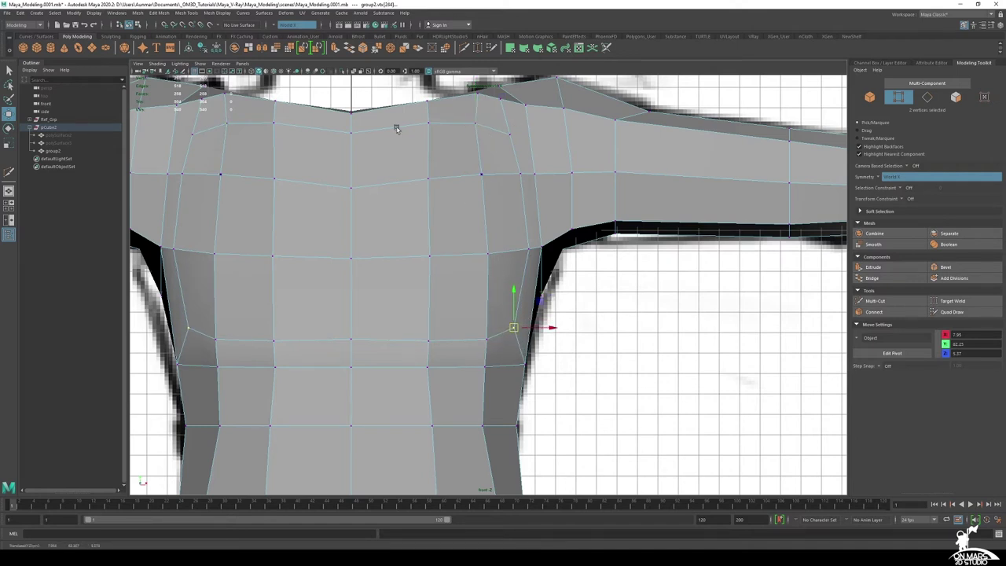
{"action": "left_click", "coordinate": [354, 72]}
{"action": "scroll", "coordinate": [544, 354], "scroll_direction": "up", "scroll_amount": 1}
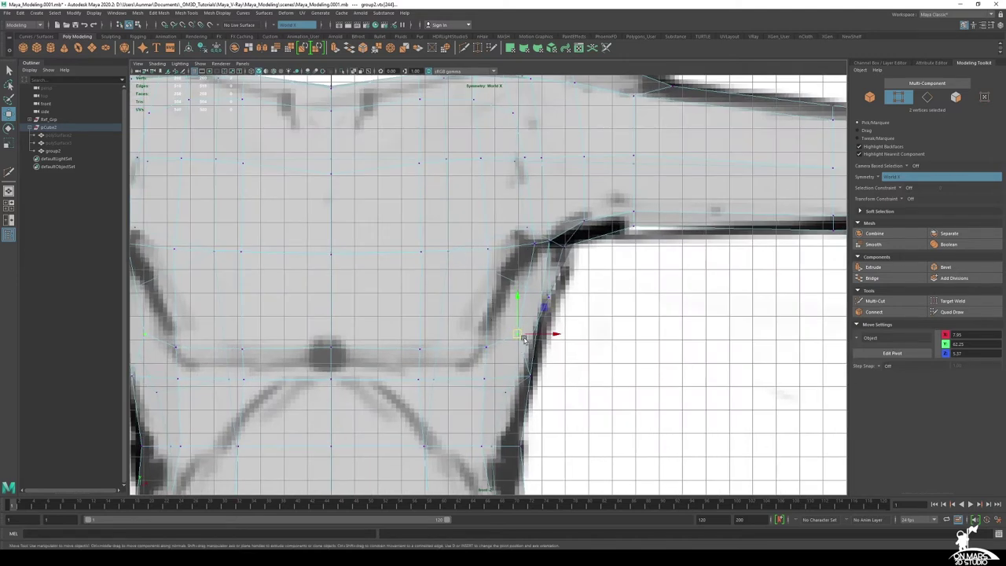
Raise the chest cut's side corner vertex to about Y 63.39 in the front view and return to the perspective view
{"action": "middle_click_drag", "start_coordinate": [523, 340], "coordinate": [514, 307]}
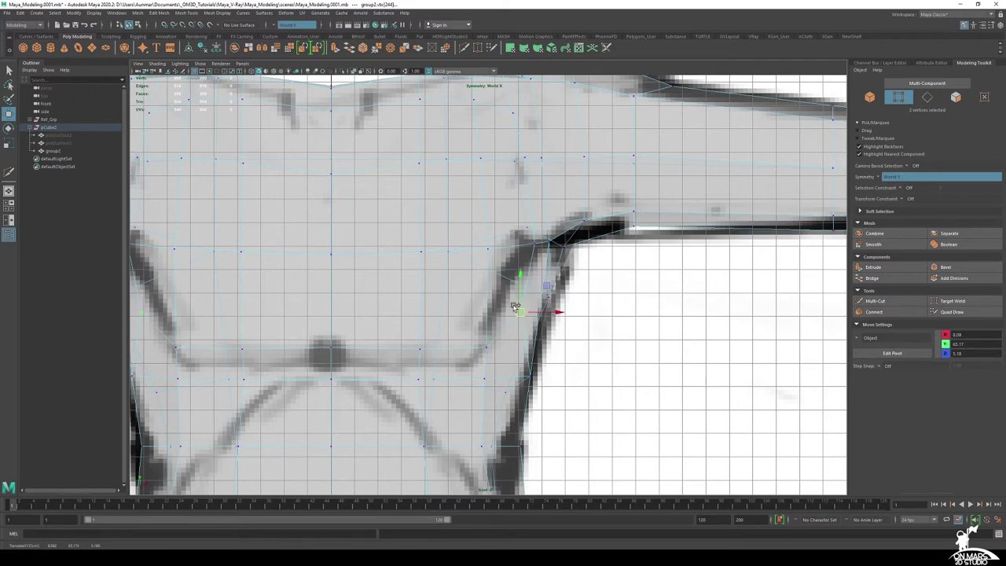
{"action": "mouse_move", "coordinate": [515, 307]}
{"action": "left_mouse_down", "text": "ctrl+shift"}
{"action": "mouse_move", "coordinate": [504, 317]}
{"action": "mouse_move", "coordinate": [514, 305]}
{"action": "left_mouse_up", "text": "ctrl+shift"}
{"action": "key", "text": "space"}
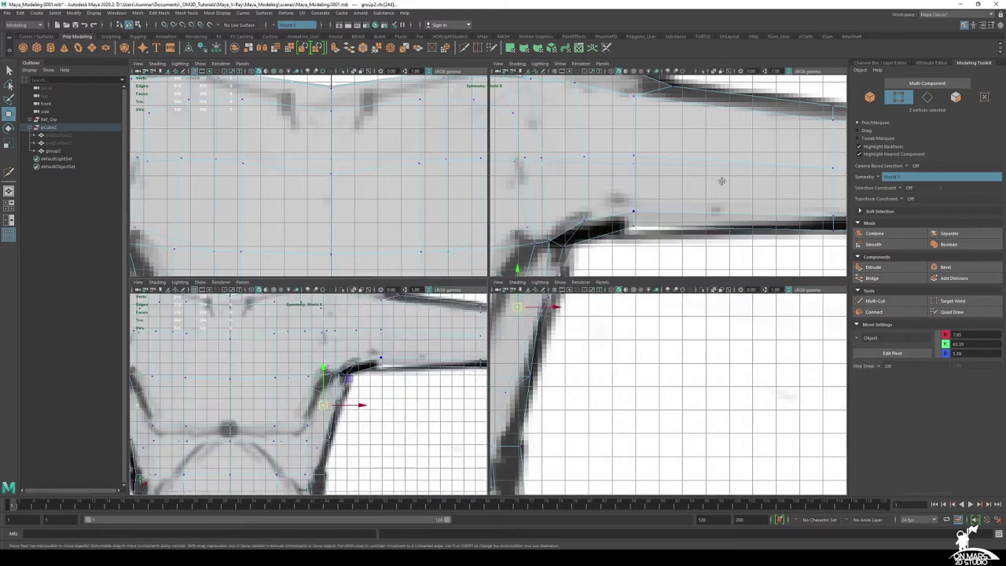
{"action": "key", "text": "space"}
Push the three vertices of the upper chest's outer column, just inside the shoulder, outward to round the surface
{"action": "left_click_drag", "start_coordinate": [683, 218], "coordinate": [759, 251], "text": "alt"}
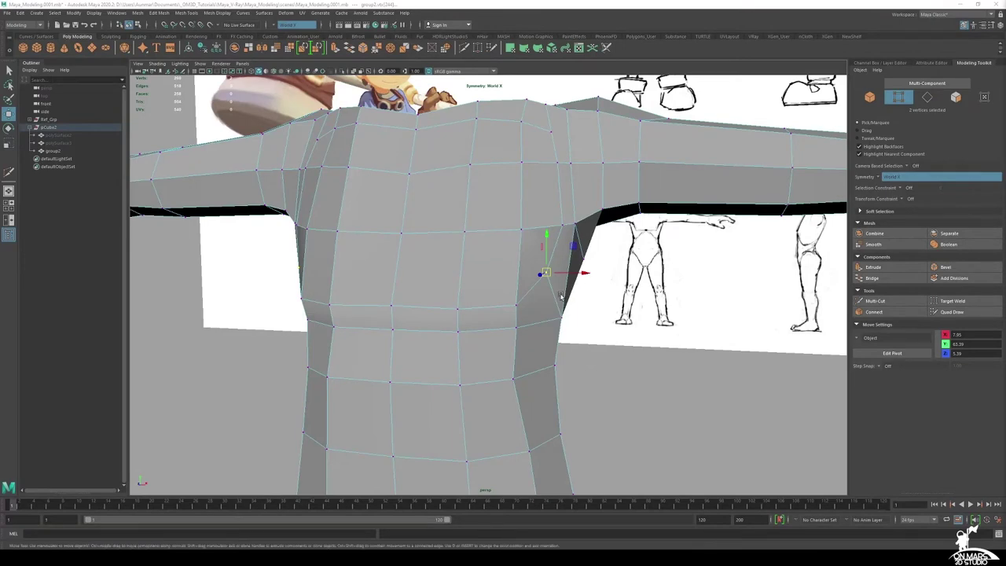
{"action": "left_click_drag", "start_coordinate": [559, 292], "coordinate": [509, 291], "text": "alt"}
{"action": "left_click_drag", "start_coordinate": [653, 229], "coordinate": [620, 236], "text": "alt"}
{"action": "mouse_move", "coordinate": [492, 285]}
{"action": "left_mouse_down", "text": "alt"}
{"action": "mouse_move", "coordinate": [505, 299]}
{"action": "mouse_move", "coordinate": [570, 234]}
{"action": "left_mouse_up", "text": "alt"}
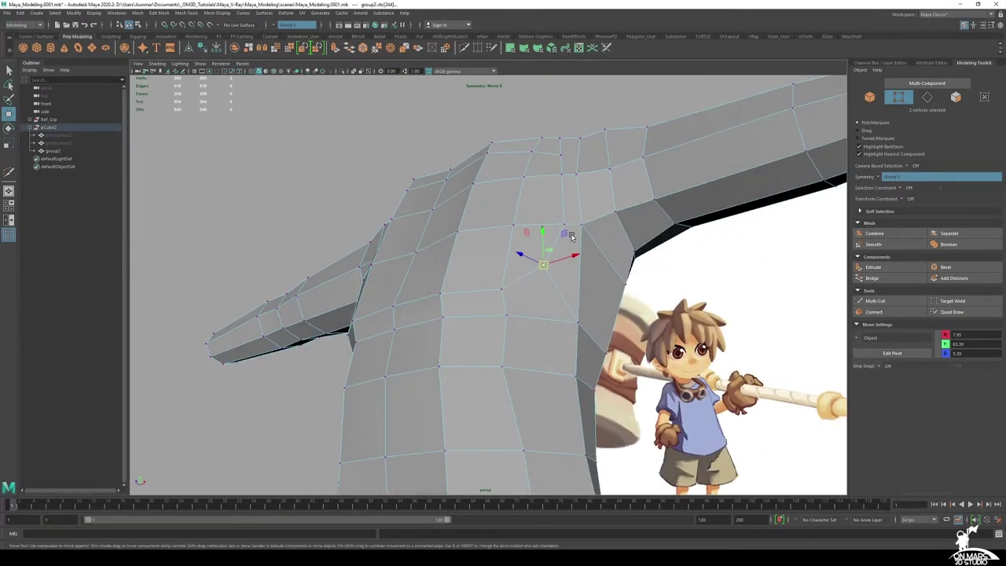
{"action": "middle_click_drag", "start_coordinate": [570, 234], "coordinate": [553, 274], "text": "alt"}
{"action": "mouse_move", "coordinate": [563, 220]}
{"action": "left_mouse_down", "text": "alt"}
{"action": "mouse_move", "coordinate": [559, 205]}
{"action": "mouse_move", "coordinate": [550, 233]}
{"action": "left_mouse_up", "text": "alt"}
{"action": "left_click", "coordinate": [566, 275]}
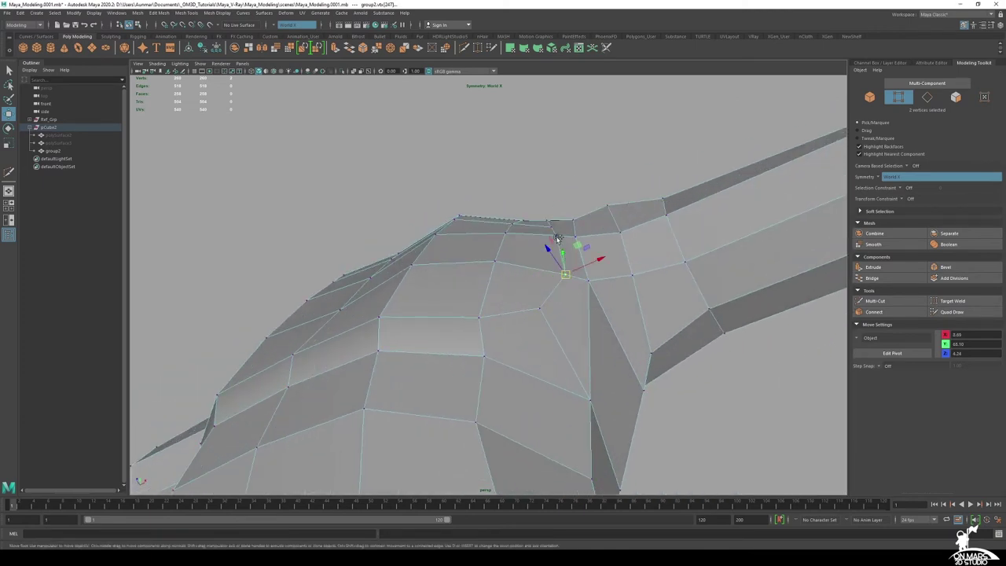
{"action": "left_click", "coordinate": [554, 230], "text": "shift"}
{"action": "key", "text": "q"}
{"action": "left_click", "coordinate": [551, 226], "text": "shift"}
{"action": "mouse_move", "coordinate": [592, 280]}
{"action": "left_mouse_down", "text": "alt"}
{"action": "mouse_move", "coordinate": [625, 277]}
{"action": "mouse_move", "coordinate": [597, 281]}
{"action": "left_mouse_up", "text": "alt"}
{"action": "key", "text": "w"}
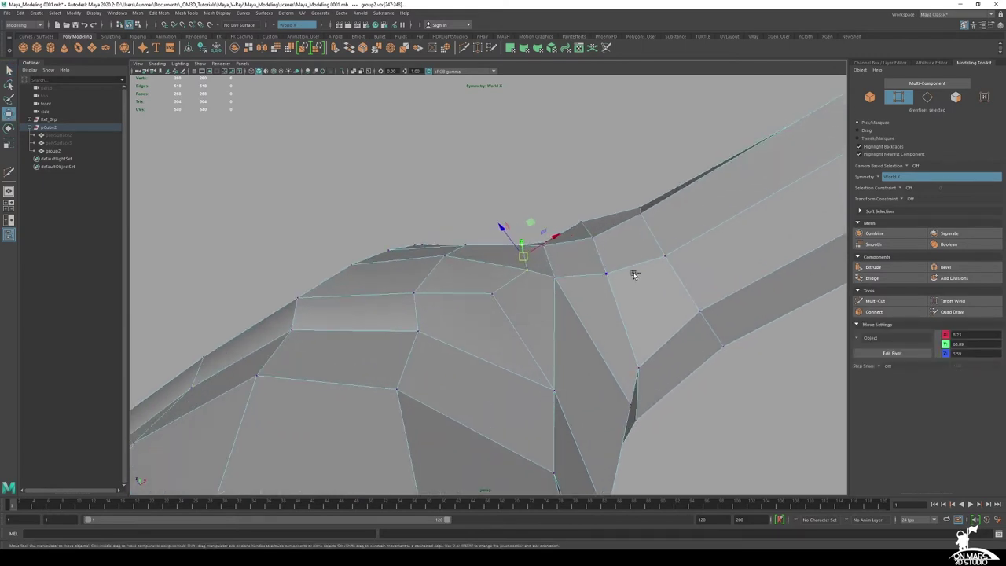
{"action": "middle_click_drag", "start_coordinate": [634, 274], "coordinate": [647, 272], "text": "ctrl"}
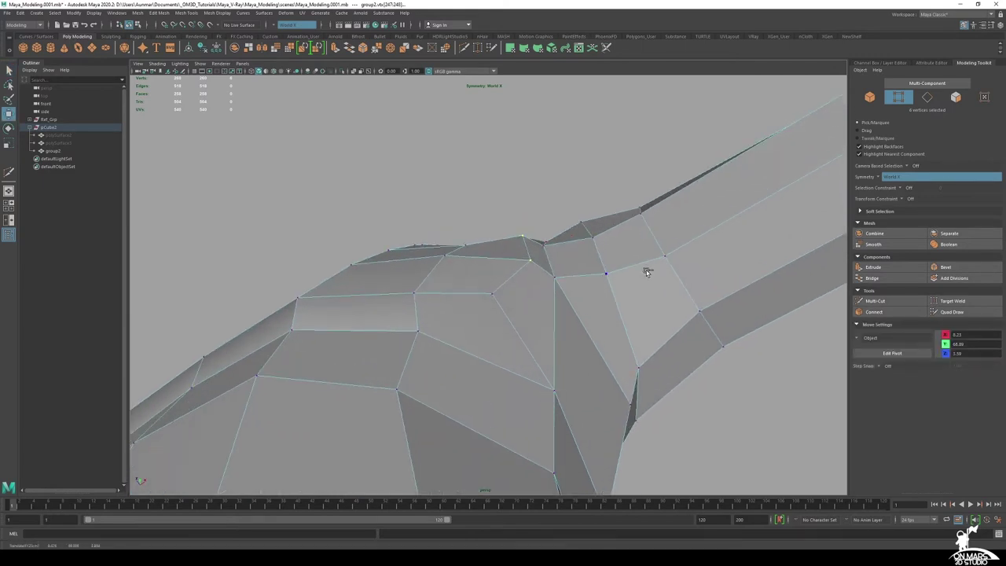
Push two vertices of the neighbouring inner column on the upper chest outward to continue the rounding
{"action": "left_click_drag", "start_coordinate": [647, 272], "coordinate": [563, 235], "text": "alt"}
{"action": "middle_click_drag", "start_coordinate": [564, 235], "coordinate": [569, 319], "text": "alt"}
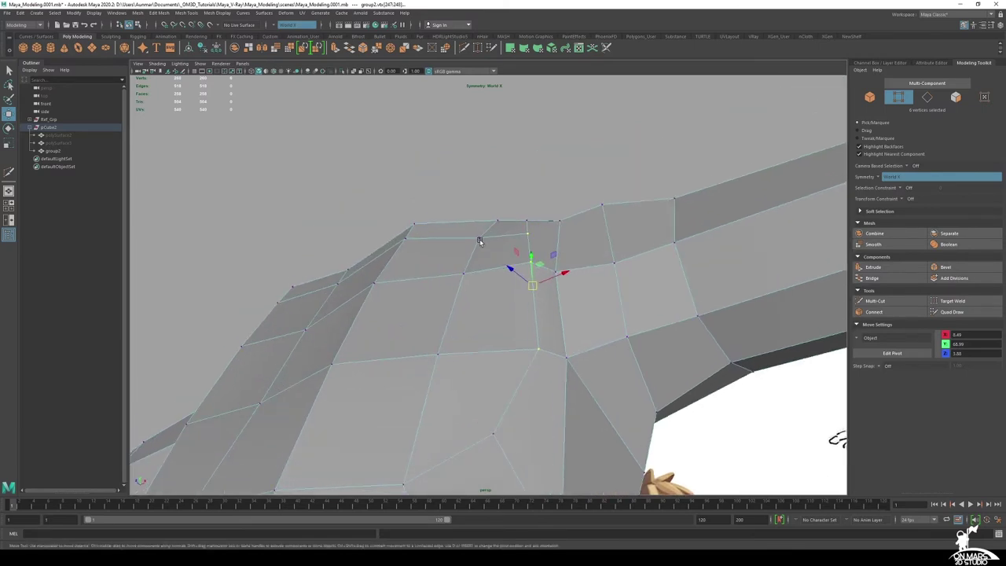
{"action": "left_click", "coordinate": [480, 239]}
{"action": "left_click_drag", "start_coordinate": [481, 242], "coordinate": [571, 296], "text": "alt"}
{"action": "middle_click_drag", "start_coordinate": [570, 297], "coordinate": [595, 297], "text": "ctrl"}
{"action": "left_click", "coordinate": [564, 198]}
{"action": "middle_click_drag", "start_coordinate": [618, 217], "coordinate": [628, 219], "text": "ctrl"}
{"action": "scroll", "coordinate": [626, 220], "scroll_direction": "down", "scroll_amount": 4}
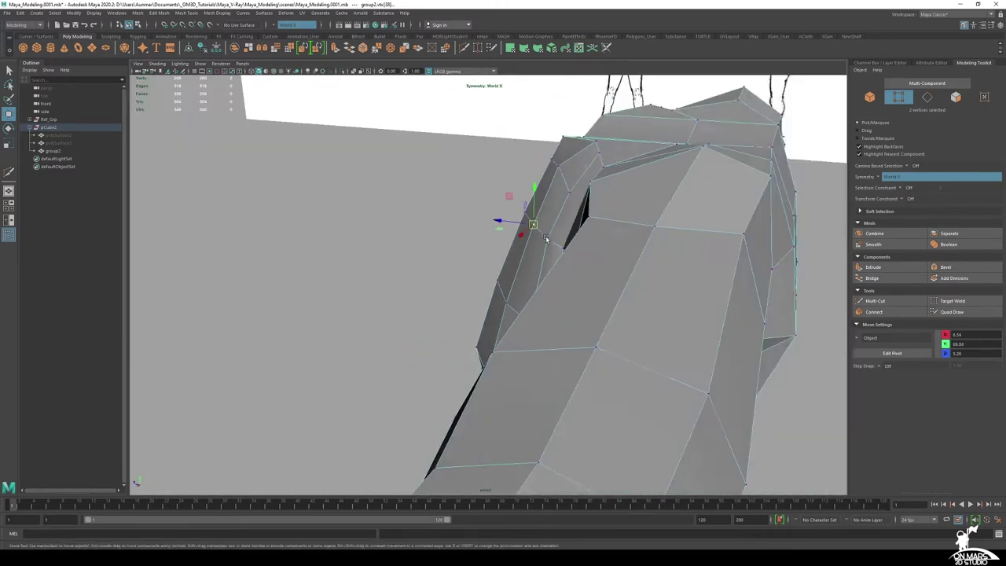
Examine the curvature of the chest and shoulder from below and from the side
{"action": "left_click_drag", "start_coordinate": [546, 239], "coordinate": [549, 238], "text": "alt"}
{"action": "right_click_drag", "start_coordinate": [550, 238], "coordinate": [516, 229], "text": "alt"}
{"action": "left_click_drag", "start_coordinate": [516, 229], "coordinate": [517, 186], "text": "alt"}
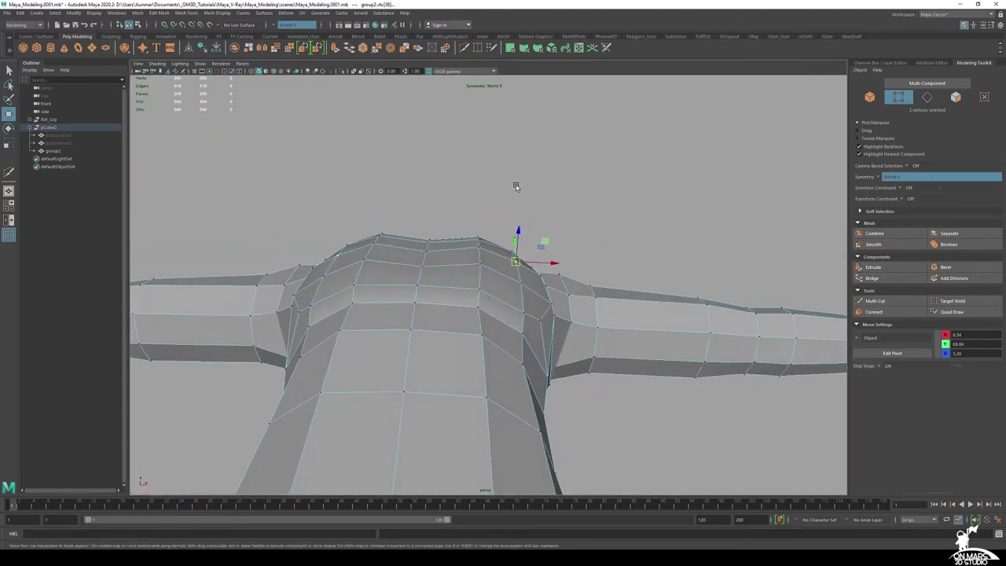
{"action": "right_click_drag", "start_coordinate": [516, 186], "coordinate": [523, 209], "text": "alt"}
{"action": "left_click_drag", "start_coordinate": [523, 209], "coordinate": [487, 260], "text": "alt"}
{"action": "middle_click_drag", "start_coordinate": [514, 210], "coordinate": [505, 258], "text": "alt"}
{"action": "left_click_drag", "start_coordinate": [505, 258], "coordinate": [408, 271], "text": "alt"}
{"action": "left_click", "coordinate": [514, 195]}
{"action": "left_click_drag", "start_coordinate": [515, 203], "coordinate": [503, 231], "text": "alt"}
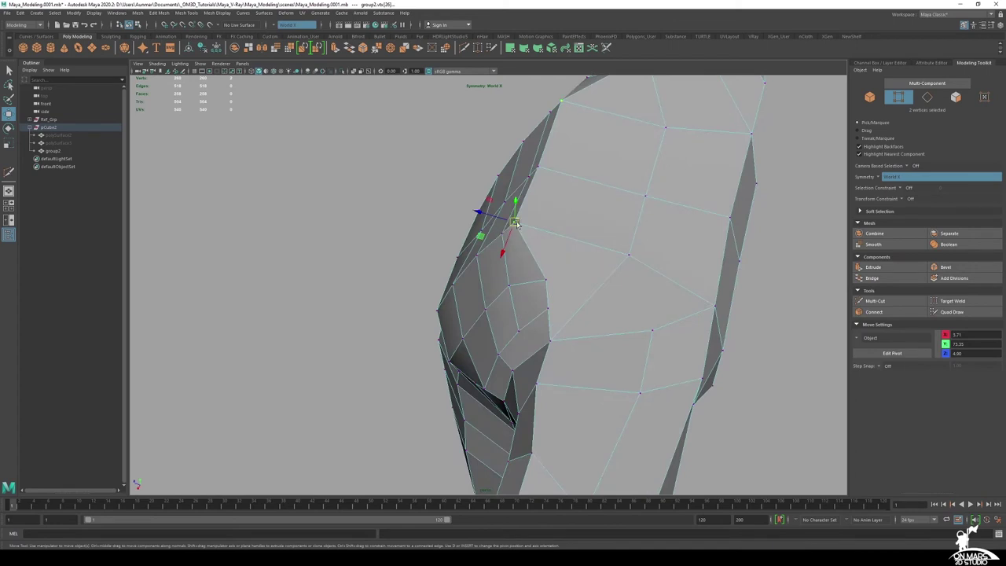
{"action": "left_click_drag", "start_coordinate": [641, 223], "coordinate": [469, 275], "text": "alt"}
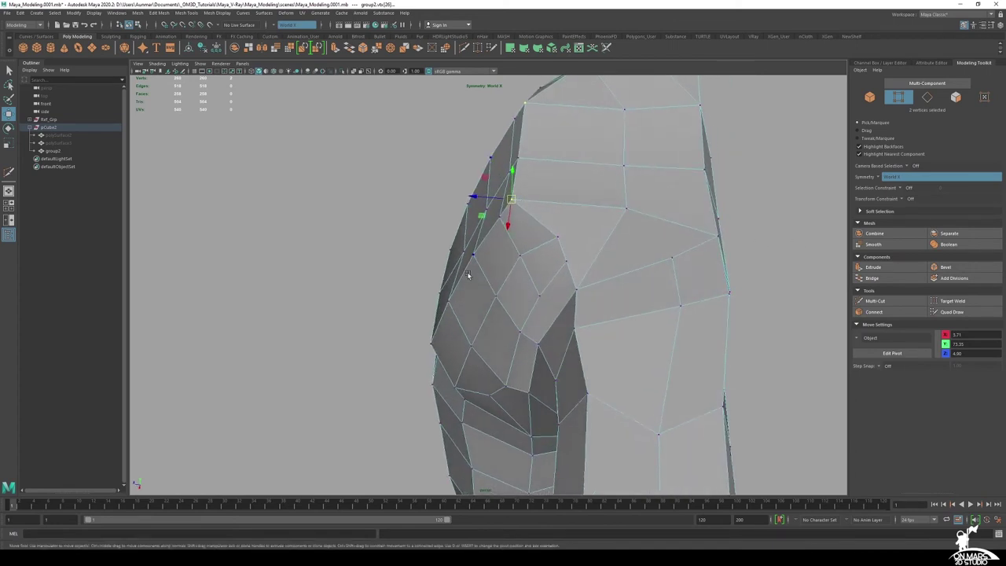
{"action": "left_click_drag", "start_coordinate": [553, 318], "coordinate": [571, 262], "text": "alt"}
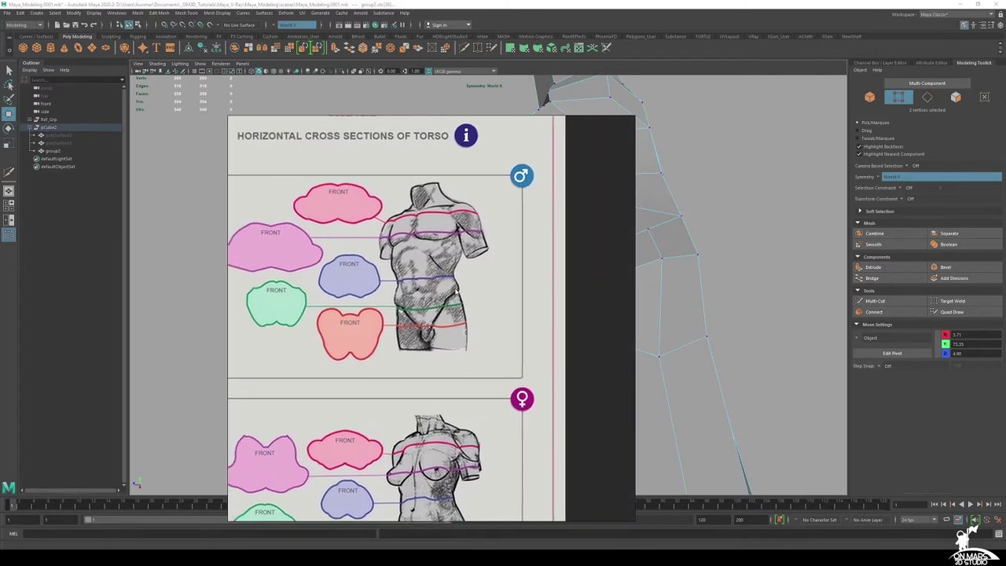
Look through the torso, arm, hand and lower-limb cross-section sheets on the reference board
{"action": "scroll", "coordinate": [517, 232], "scroll_direction": "down", "scroll_amount": 10}
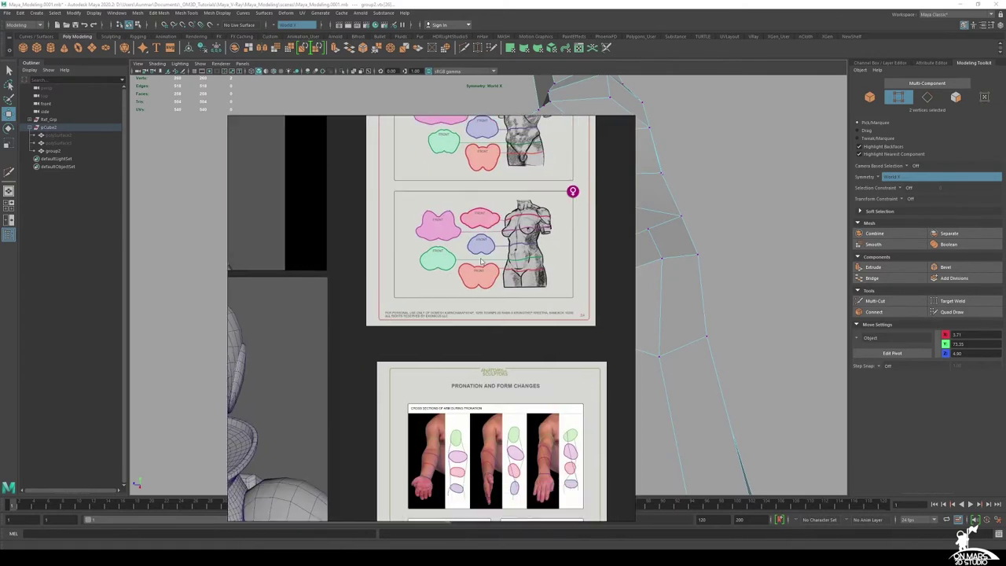
{"action": "middle_click_drag", "start_coordinate": [481, 377], "coordinate": [469, 180]}
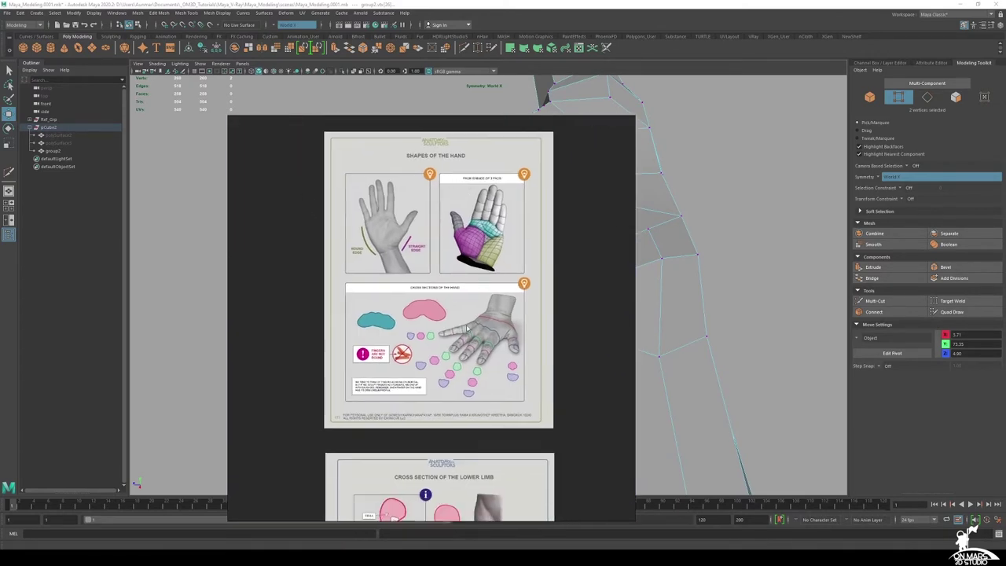
{"action": "middle_click_drag", "start_coordinate": [471, 471], "coordinate": [488, 145]}
{"action": "scroll", "coordinate": [492, 330], "scroll_direction": "down", "scroll_amount": 6}
{"action": "scroll", "coordinate": [493, 280], "scroll_direction": "up", "scroll_amount": 10}
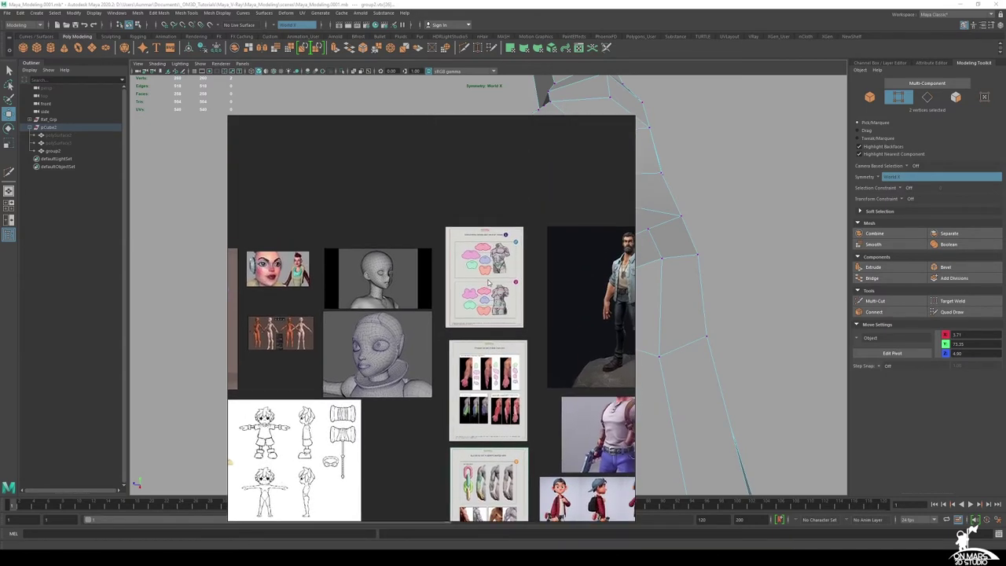
{"action": "scroll", "coordinate": [499, 250], "scroll_direction": "up", "scroll_amount": 5, "text": "ctrl"}
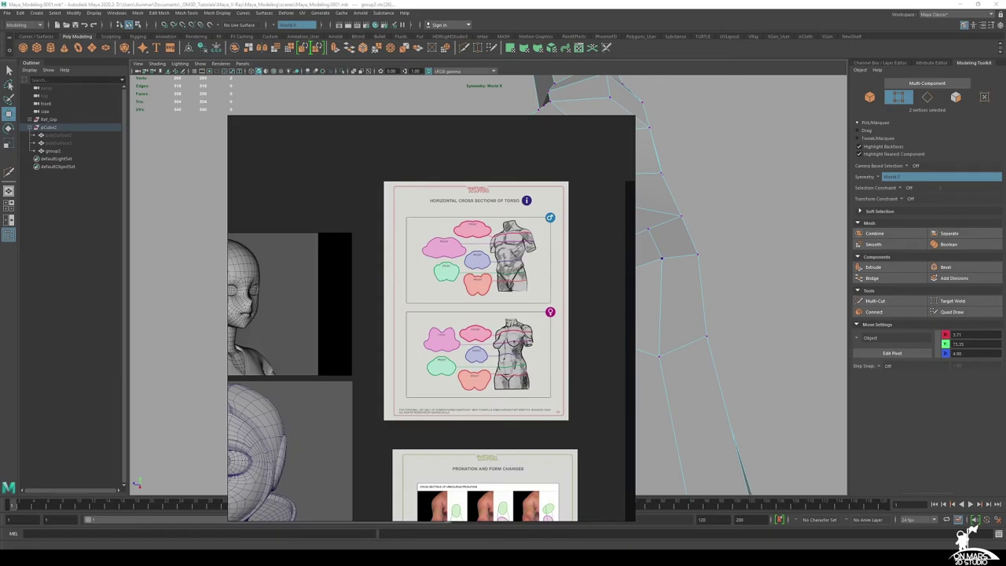
Study the angular relationship of the torso's movable masses on page 23 of the AnatomyForSculptors PDF and return to Maya
{"action": "key", "text": "alt+Tab"}
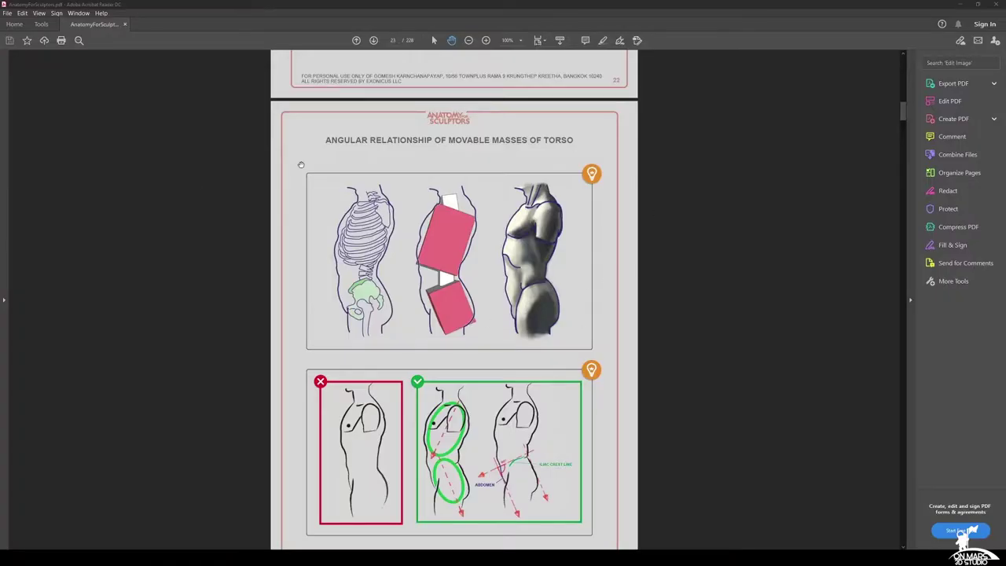
{"action": "scroll", "coordinate": [300, 165], "scroll_direction": "down", "scroll_amount": 2}
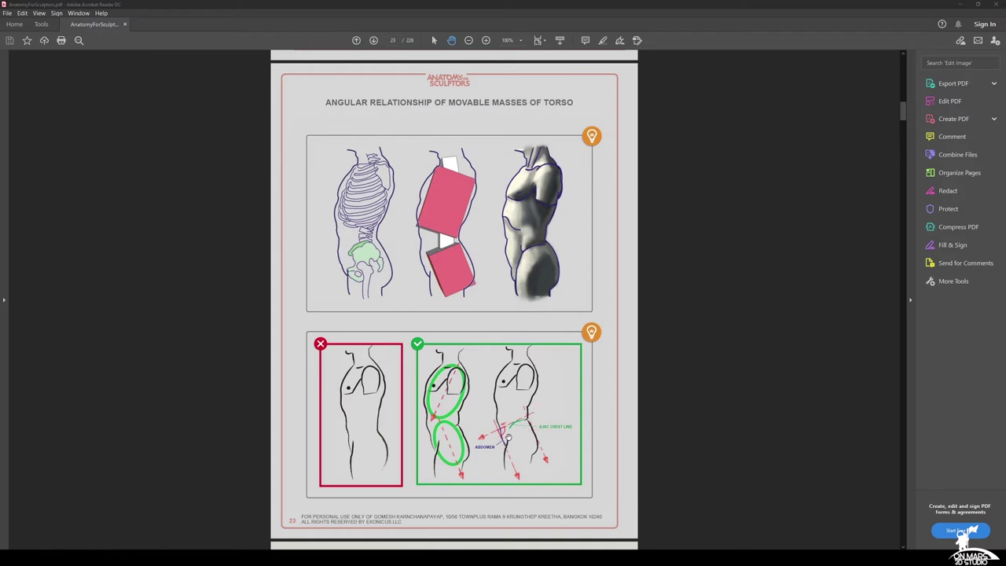
{"action": "left_click", "coordinate": [963, 7]}
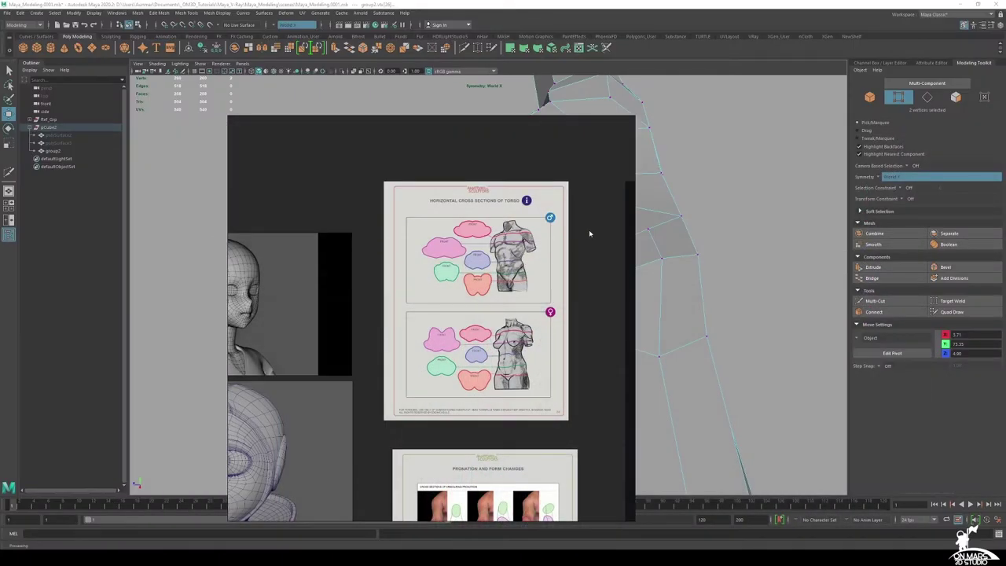
{"action": "left_click", "coordinate": [651, 3]}
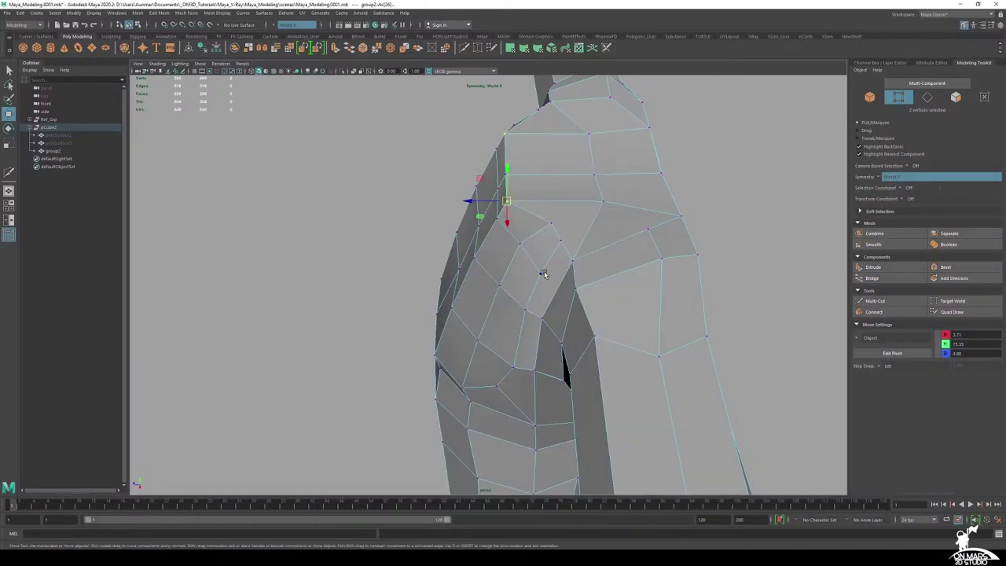
Adjust the depth of the front vertices just below the neckline in the side view to follow the drawn chest outline
{"action": "key", "text": "space"}
{"action": "key", "text": "space"}
{"action": "middle_click_drag", "start_coordinate": [557, 338], "coordinate": [593, 432], "text": "alt"}
{"action": "middle_click_drag", "start_coordinate": [532, 245], "coordinate": [574, 348], "text": "alt"}
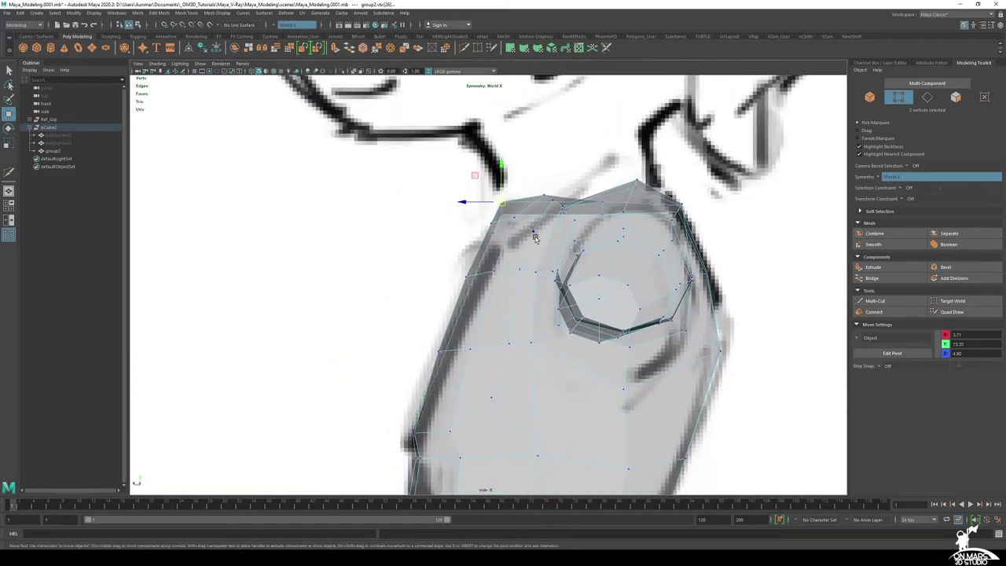
{"action": "scroll", "coordinate": [535, 238], "scroll_direction": "up", "scroll_amount": 1}
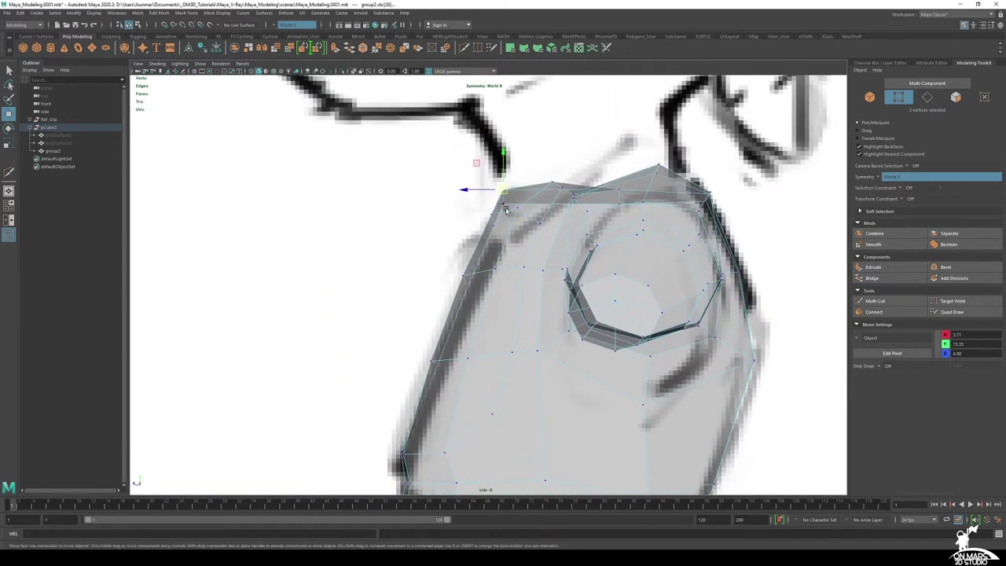
{"action": "left_click_drag", "start_coordinate": [501, 193], "coordinate": [474, 197]}
{"action": "left_click_drag", "start_coordinate": [497, 228], "coordinate": [459, 220]}
{"action": "key", "text": "space"}
{"action": "key", "text": "space"}
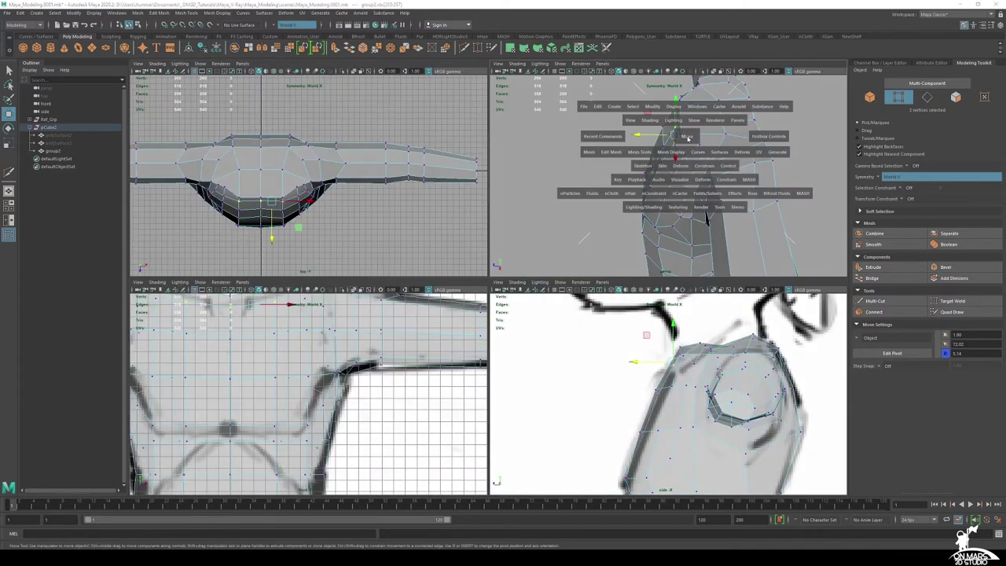
Move the centre-line vertex of the lower chest loop back to about Z 9.08
{"action": "left_click_drag", "start_coordinate": [652, 167], "coordinate": [812, 222], "text": "alt"}
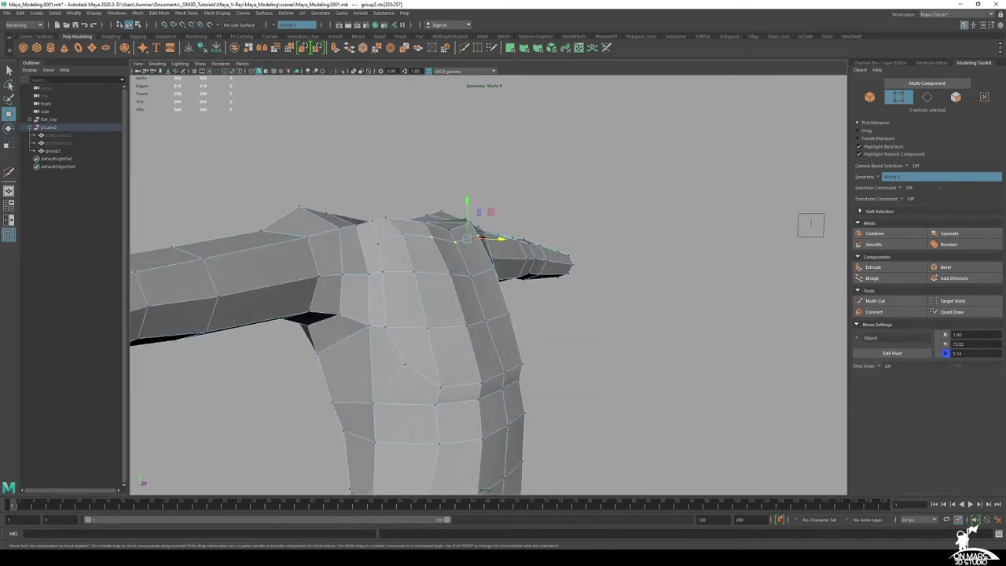
{"action": "left_click_drag", "start_coordinate": [486, 235], "coordinate": [397, 218], "text": "alt"}
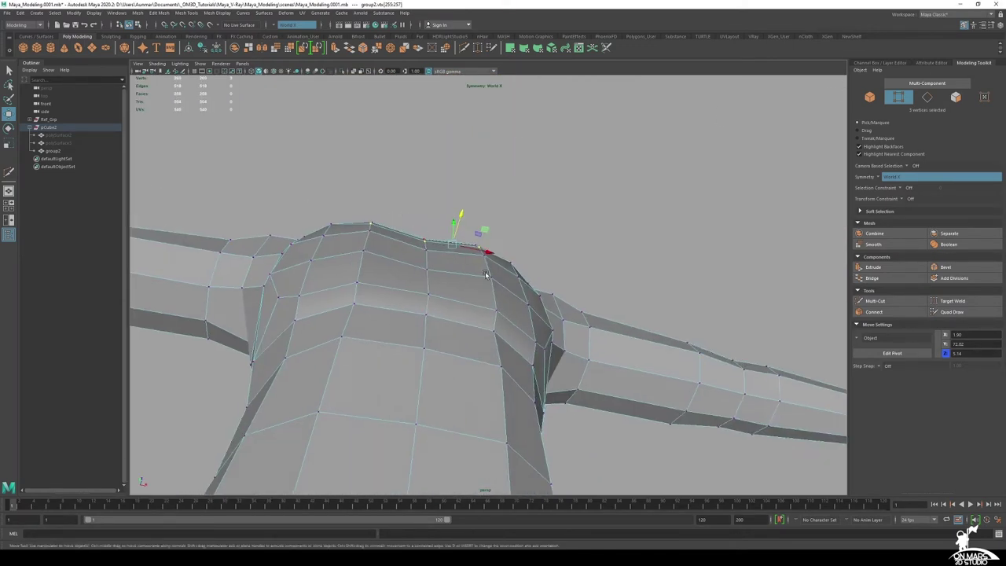
{"action": "mouse_move", "coordinate": [493, 281]}
{"action": "left_mouse_down", "text": "alt"}
{"action": "mouse_move", "coordinate": [462, 280]}
{"action": "mouse_move", "coordinate": [476, 283]}
{"action": "left_mouse_up", "text": "alt"}
{"action": "left_click", "coordinate": [421, 271]}
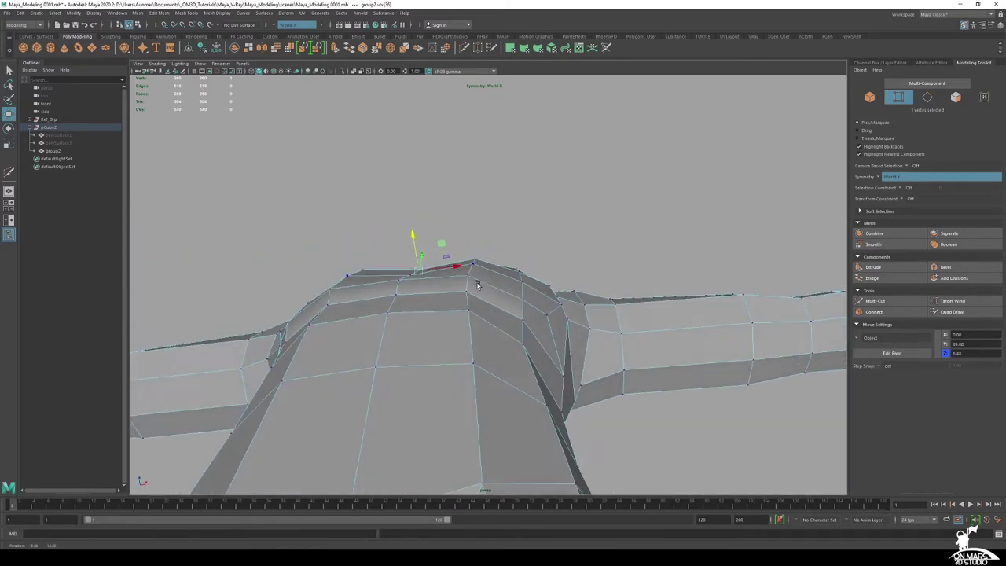
{"action": "left_click", "coordinate": [400, 282]}
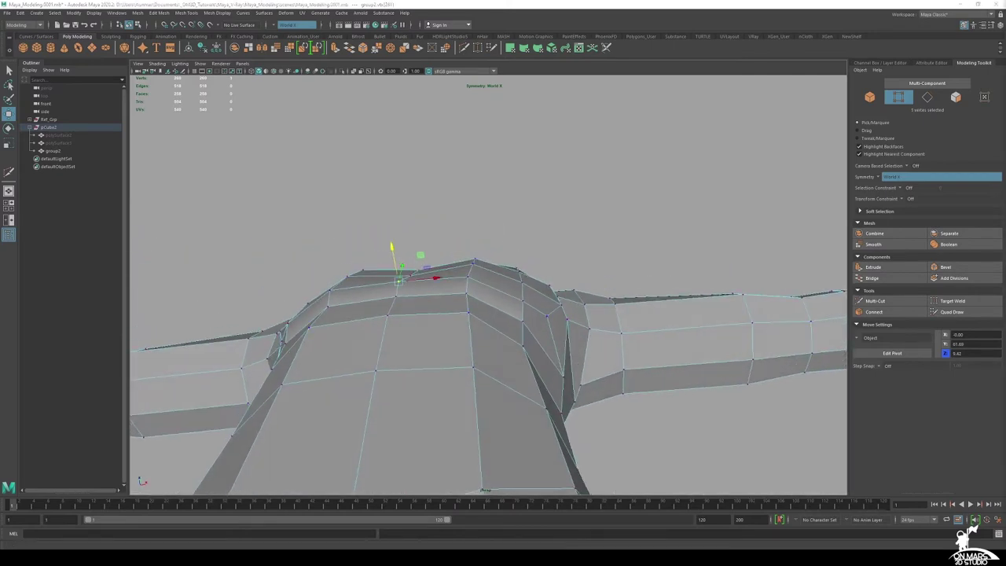
{"action": "middle_click_drag", "start_coordinate": [585, 288], "coordinate": [575, 289]}
Target-weld the extra vertex on the upper chest edge to the neighbouring shoulder corner vertex, with symmetry on
{"action": "left_click_drag", "start_coordinate": [464, 276], "coordinate": [518, 258], "text": "alt"}
{"action": "middle_click_drag", "start_coordinate": [509, 236], "coordinate": [502, 268], "text": "alt"}
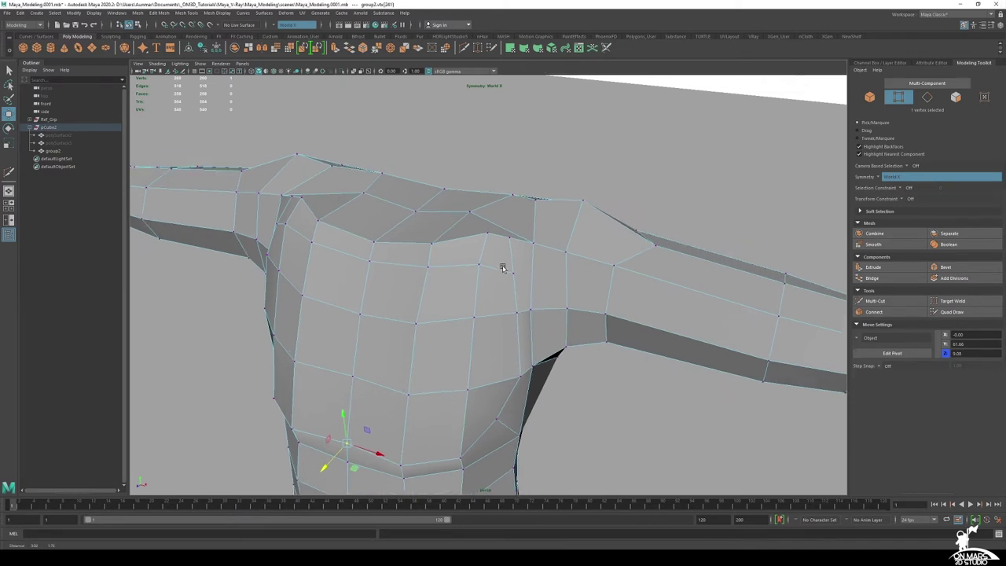
{"action": "right_click_drag", "start_coordinate": [503, 268], "coordinate": [509, 262], "text": "alt"}
{"action": "left_click_drag", "start_coordinate": [509, 262], "coordinate": [511, 263], "text": "alt"}
{"action": "right_click_drag", "start_coordinate": [510, 264], "coordinate": [524, 259], "text": "alt"}
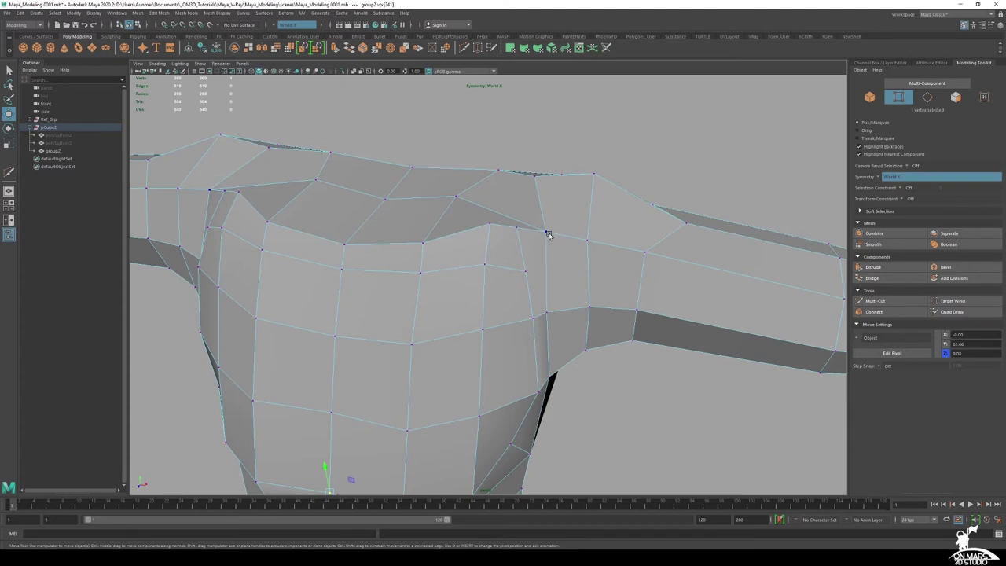
{"action": "right_click", "coordinate": [548, 235], "text": "shift"}
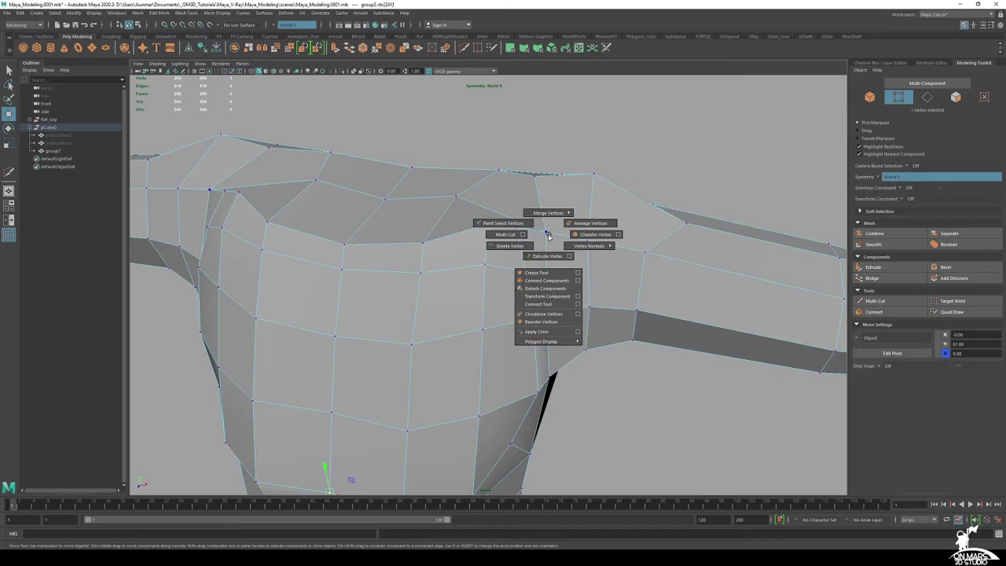
{"action": "mouse_move", "coordinate": [550, 237]}
{"action": "right_mouse_down", "text": "shift"}
{"action": "mouse_move", "coordinate": [557, 211]}
{"action": "mouse_move", "coordinate": [555, 229]}
{"action": "right_mouse_up", "text": "shift"}
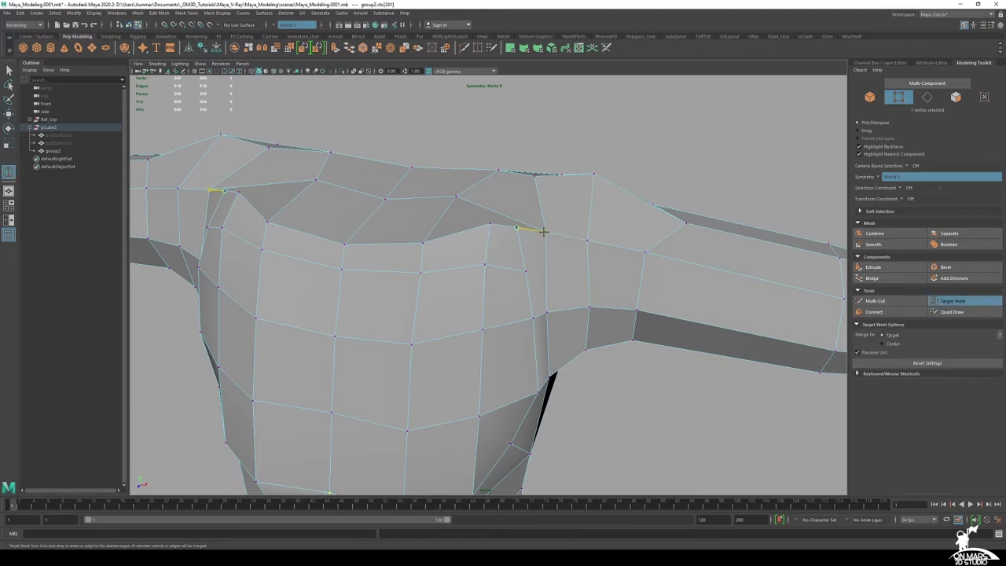
{"action": "left_click_drag", "start_coordinate": [544, 231], "coordinate": [545, 231]}
Examine the edge flow around the welded shoulder corners from the front and from above
{"action": "left_click_drag", "start_coordinate": [609, 298], "coordinate": [488, 229], "text": "alt"}
{"action": "left_click_drag", "start_coordinate": [550, 265], "coordinate": [551, 267], "text": "alt"}
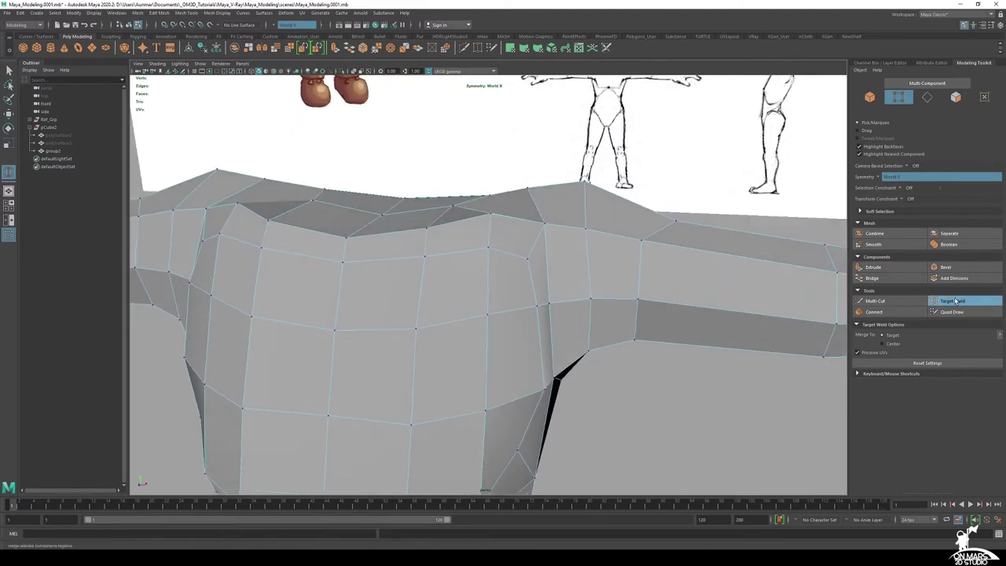
{"action": "left_click_drag", "start_coordinate": [428, 227], "coordinate": [503, 287], "text": "alt"}
{"action": "right_click_drag", "start_coordinate": [532, 300], "coordinate": [505, 288], "text": "alt"}
{"action": "left_click_drag", "start_coordinate": [504, 196], "coordinate": [502, 236], "text": "alt"}
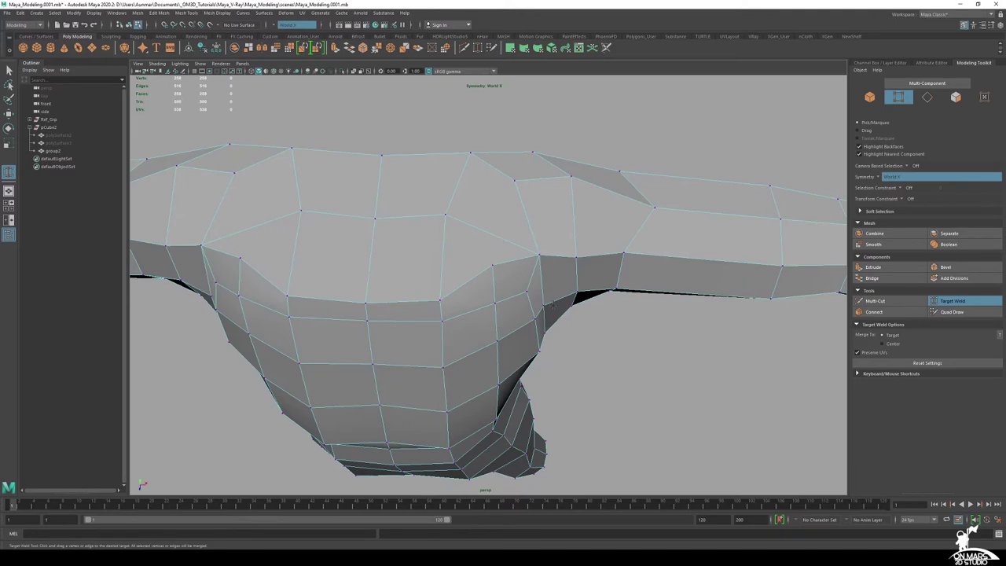
{"action": "left_click_drag", "start_coordinate": [552, 306], "coordinate": [533, 209], "text": "alt"}
{"action": "right_click_drag", "start_coordinate": [533, 209], "coordinate": [528, 165], "text": "alt"}
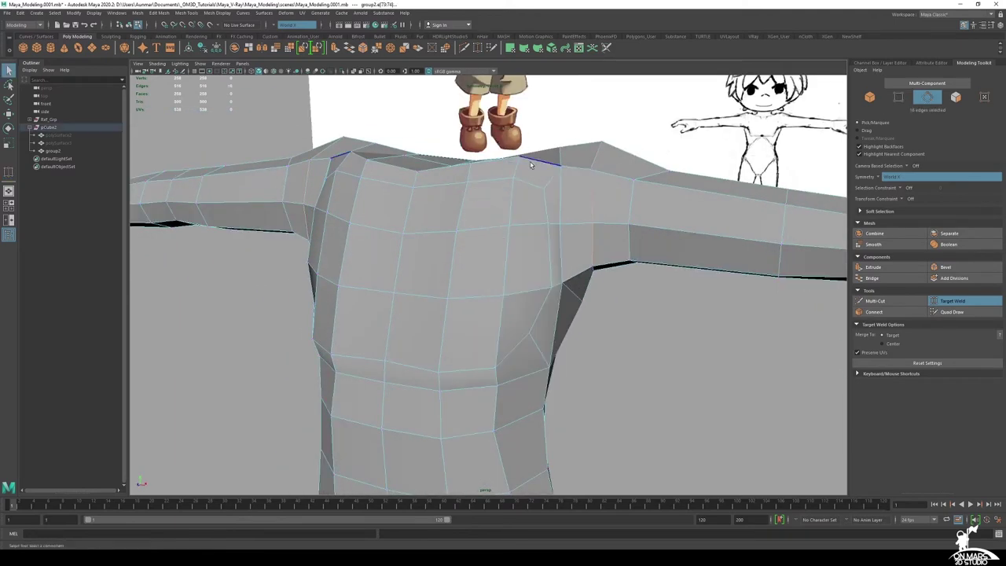
Examine the edge loops around the upper chest, rib side and lower chest by selecting them from different angles
{"action": "key", "text": "q"}
{"action": "left_click_drag", "start_coordinate": [570, 210], "coordinate": [523, 234], "text": "alt"}
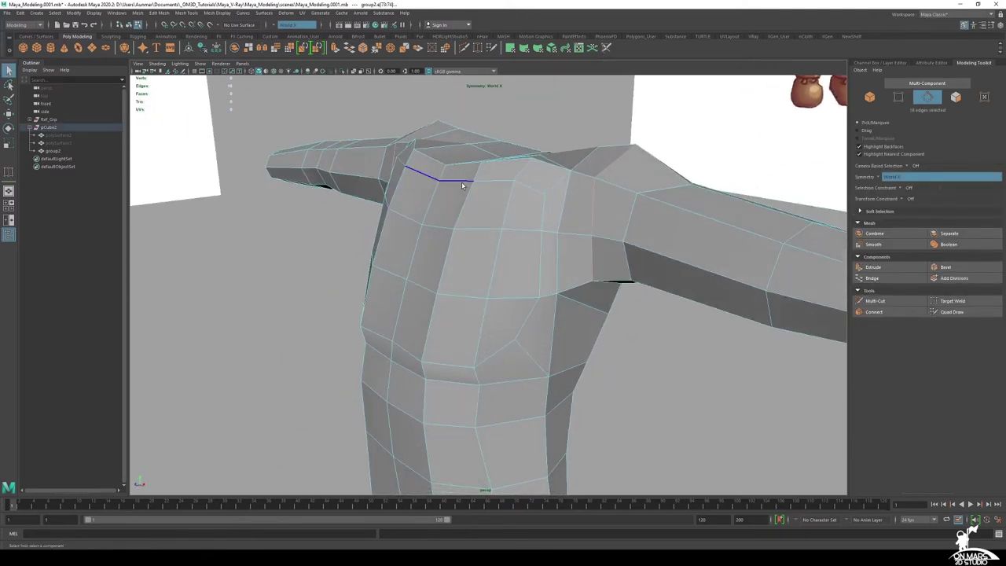
{"action": "double_click", "coordinate": [461, 182]}
{"action": "double_click", "coordinate": [508, 347]}
{"action": "left_click_drag", "start_coordinate": [505, 359], "coordinate": [449, 357], "text": "alt"}
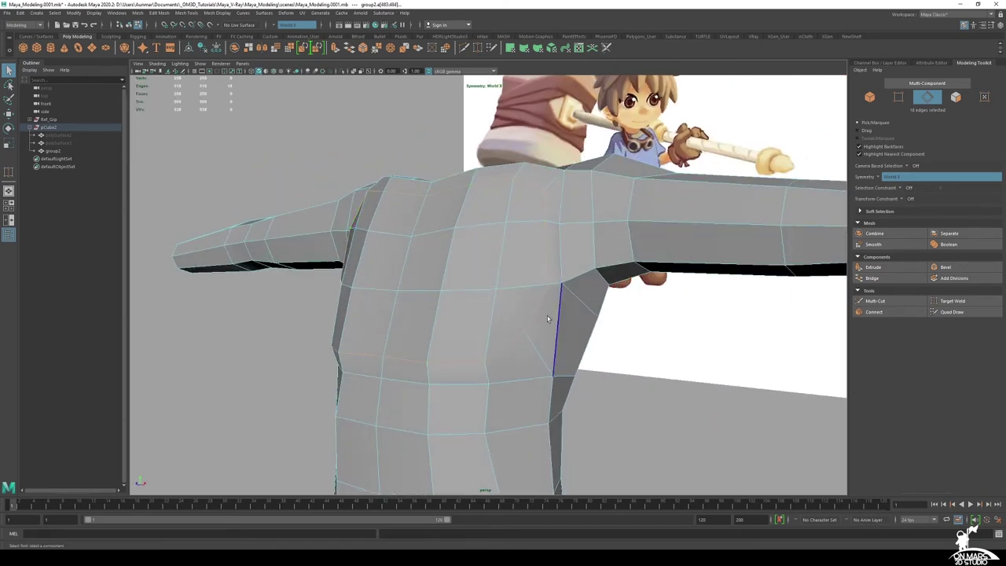
{"action": "left_click_drag", "start_coordinate": [576, 282], "coordinate": [510, 295], "text": "alt"}
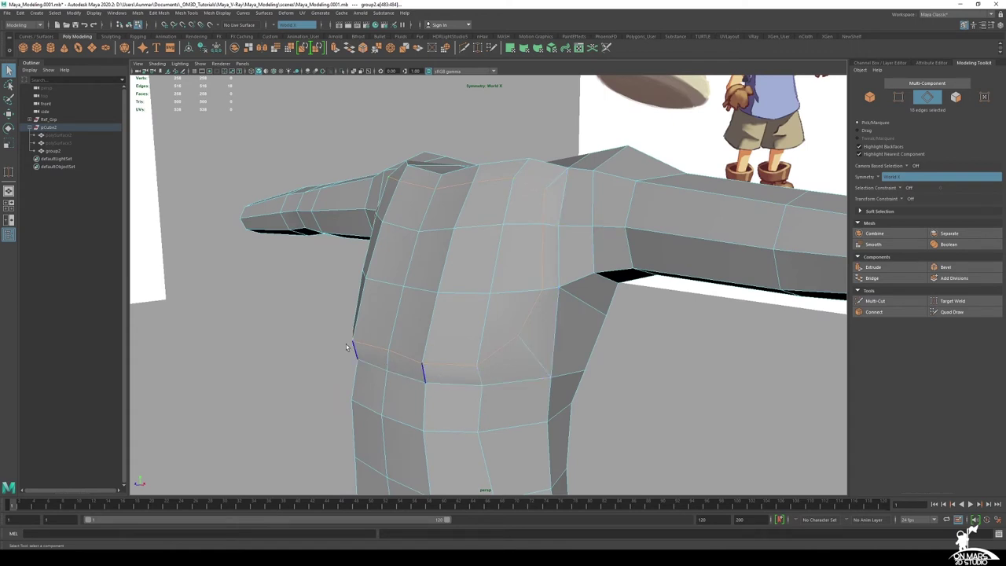
{"action": "middle_click_drag", "start_coordinate": [519, 336], "coordinate": [540, 292], "text": "alt"}
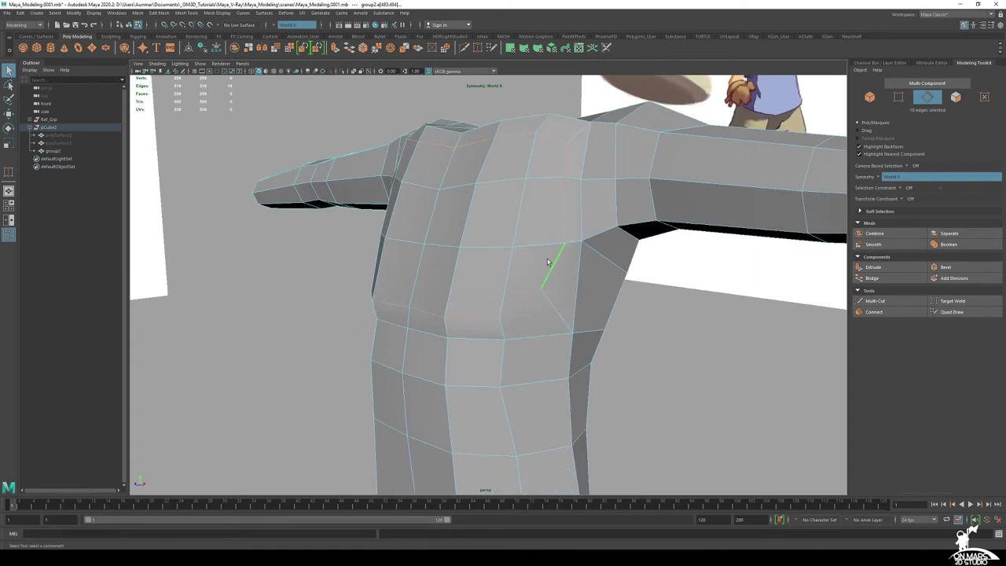
Try deleting the slanted edge on the rib side below the armpit, inspect the merged face, and undo the deletion
{"action": "right_click_drag", "start_coordinate": [565, 250], "coordinate": [564, 227]}
{"action": "left_click", "coordinate": [578, 268]}
{"action": "key", "text": "ctrl+Delete"}
{"action": "left_click_drag", "start_coordinate": [612, 271], "coordinate": [552, 249], "text": "alt"}
{"action": "right_click_drag", "start_coordinate": [563, 238], "coordinate": [564, 262]}
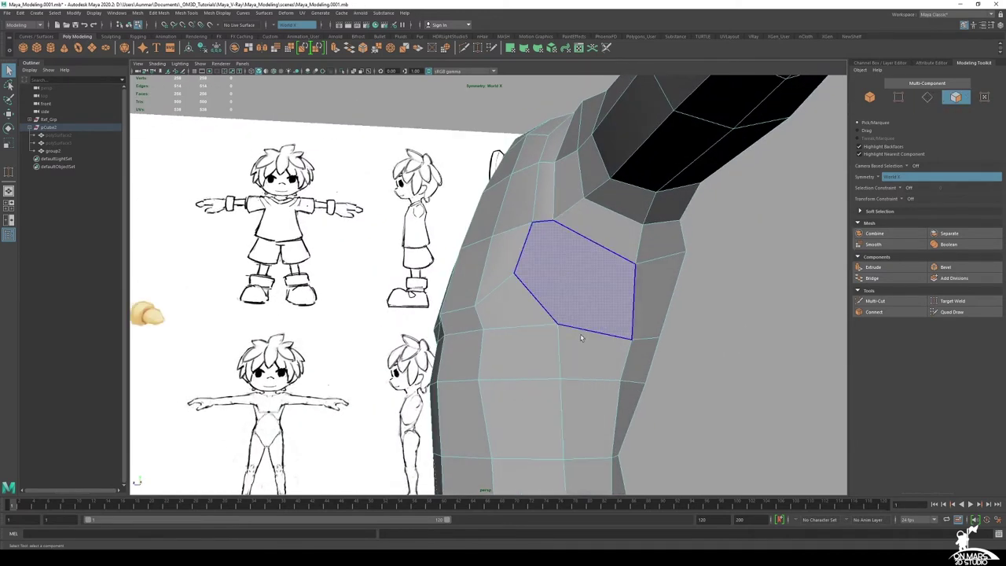
{"action": "mouse_move", "coordinate": [668, 340]}
{"action": "left_mouse_down", "text": "alt"}
{"action": "mouse_move", "coordinate": [645, 341]}
{"action": "mouse_move", "coordinate": [652, 345]}
{"action": "left_mouse_up", "text": "alt"}
{"action": "left_click", "coordinate": [600, 276]}
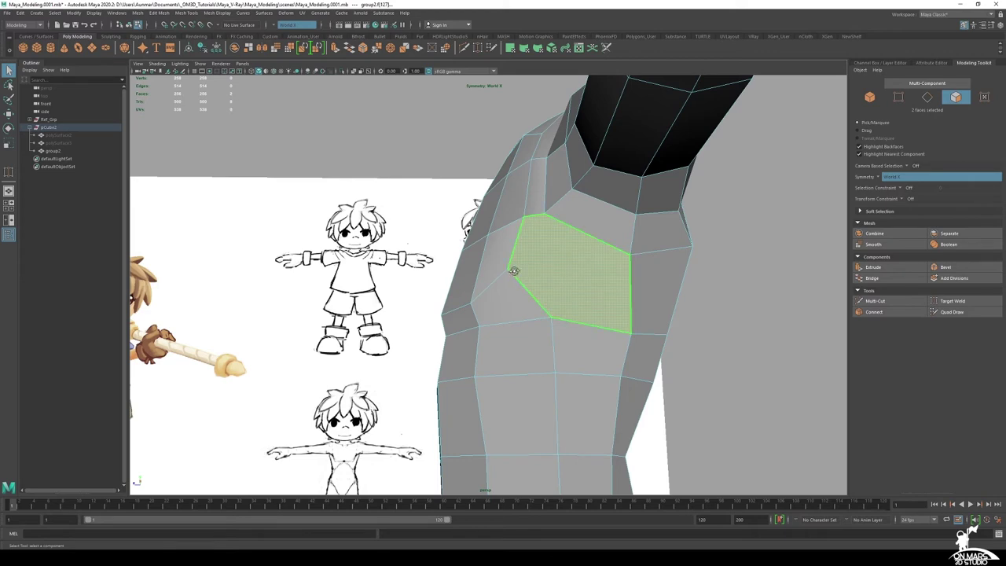
{"action": "left_click_drag", "start_coordinate": [512, 271], "coordinate": [564, 267], "text": "alt"}
{"action": "key", "text": "ctrl+z"}
{"action": "key", "text": "ctrl+z"}
{"action": "key", "text": "ctrl+z"}
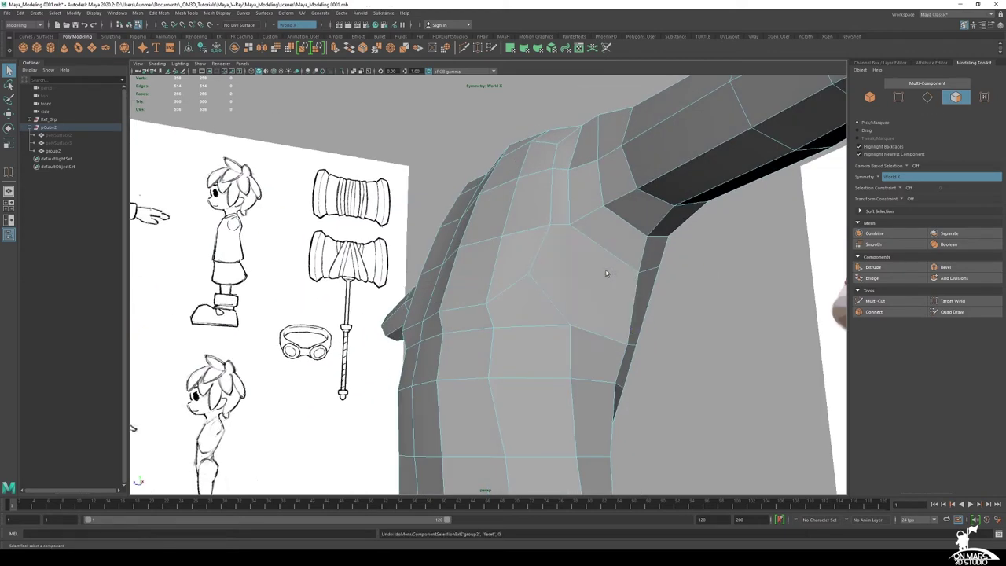
Examine the vertical edges at the front of the shoulder and armpit and how they continue over the top
{"action": "left_click_drag", "start_coordinate": [564, 313], "coordinate": [595, 280], "text": "alt"}
{"action": "left_click_drag", "start_coordinate": [531, 227], "coordinate": [451, 292], "text": "alt"}
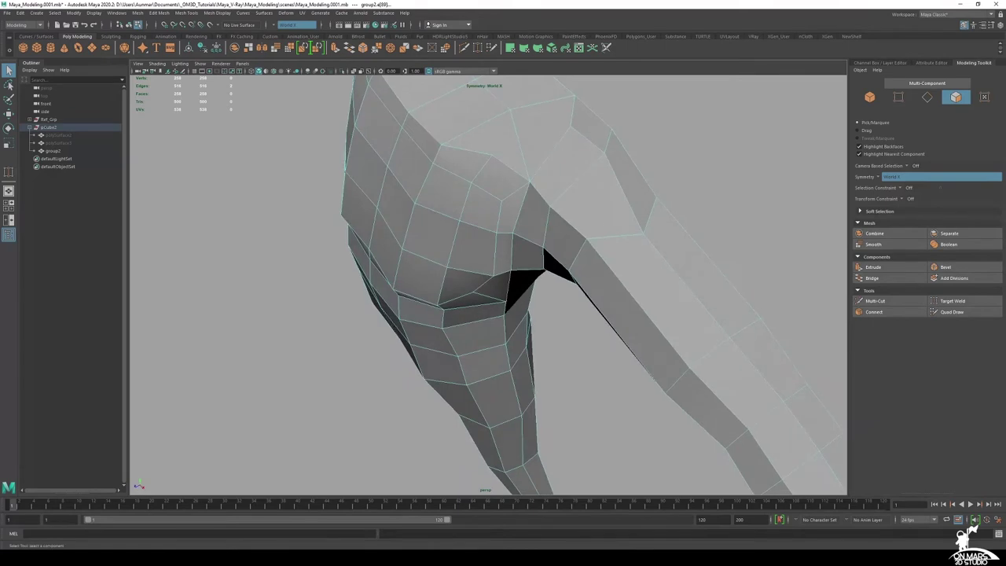
{"action": "left_click_drag", "start_coordinate": [629, 255], "coordinate": [691, 179], "text": "alt"}
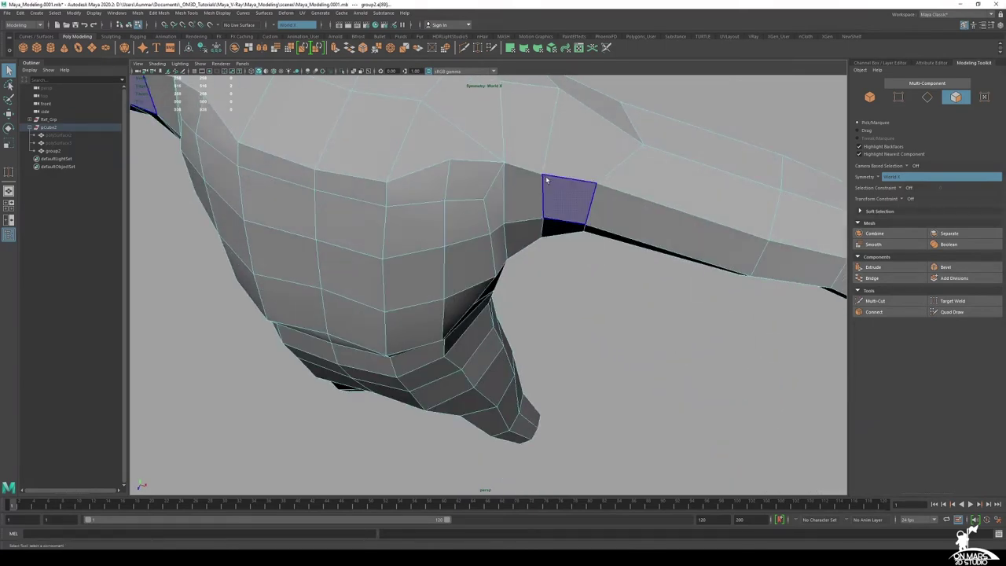
{"action": "right_click_drag", "start_coordinate": [545, 177], "coordinate": [533, 140]}
{"action": "double_click", "coordinate": [544, 182]}
{"action": "key", "text": "w"}
{"action": "key", "text": "q"}
{"action": "left_click", "coordinate": [543, 202]}
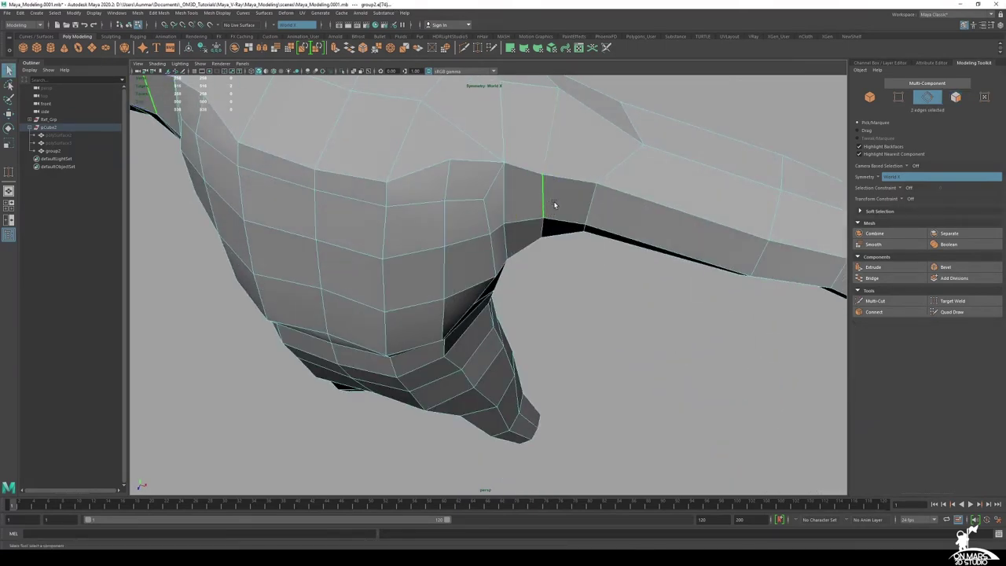
{"action": "key", "text": "w"}
{"action": "left_click_drag", "start_coordinate": [555, 169], "coordinate": [594, 239], "text": "alt"}
{"action": "left_click", "coordinate": [542, 210], "text": "shift"}
{"action": "left_click", "coordinate": [505, 144]}
{"action": "left_click", "coordinate": [512, 221], "text": "shift"}
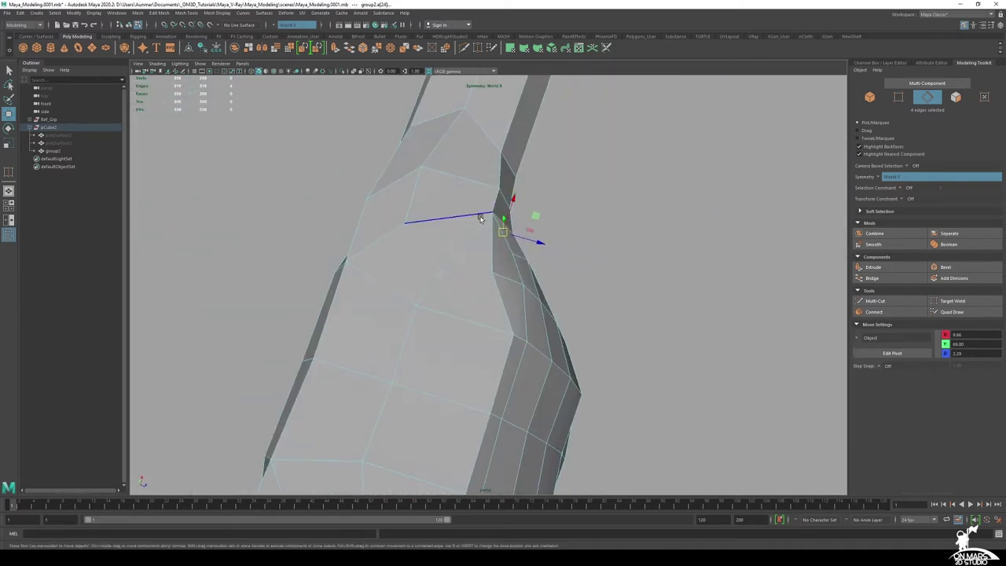
Adjust the depth of the mirrored vertices on top of the shoulder, bringing them to about Z 1.21
{"action": "right_click_drag", "start_coordinate": [480, 218], "coordinate": [410, 212]}
{"action": "left_click", "coordinate": [490, 215]}
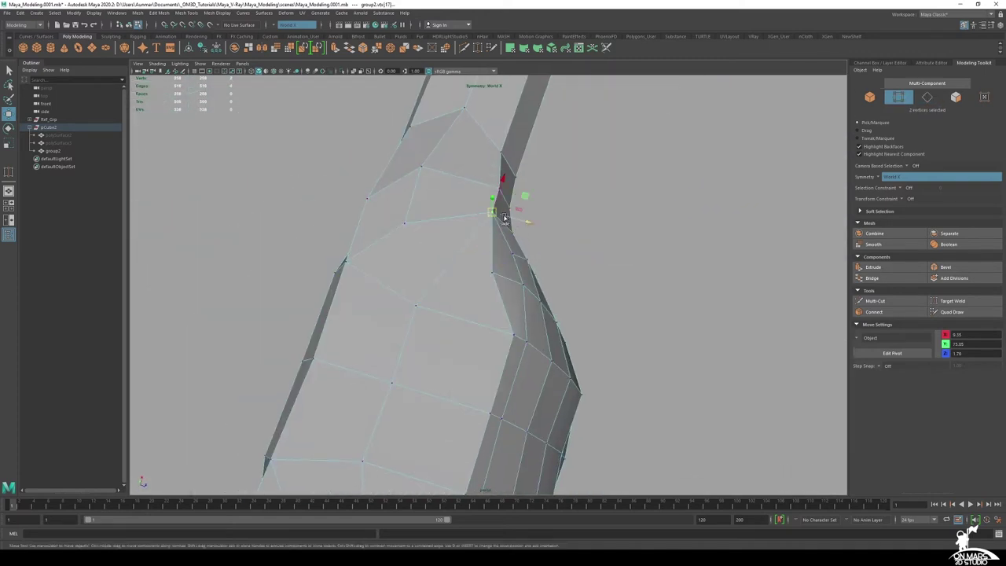
{"action": "left_click_drag", "start_coordinate": [505, 217], "coordinate": [499, 167]}
{"action": "left_click", "coordinate": [546, 204]}
{"action": "middle_click_drag", "start_coordinate": [644, 224], "coordinate": [638, 226], "text": "ctrl"}
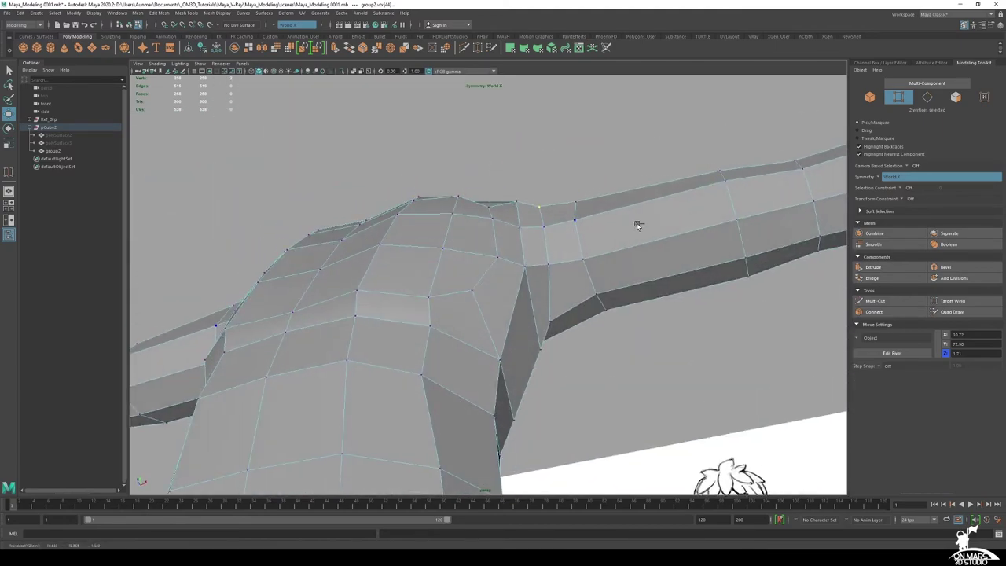
Inspect the faces between the neckline and the back of the shoulders on both sides
{"action": "left_click_drag", "start_coordinate": [608, 246], "coordinate": [517, 234], "text": "alt"}
{"action": "right_click_drag", "start_coordinate": [517, 235], "coordinate": [518, 262]}
{"action": "left_click", "coordinate": [528, 227]}
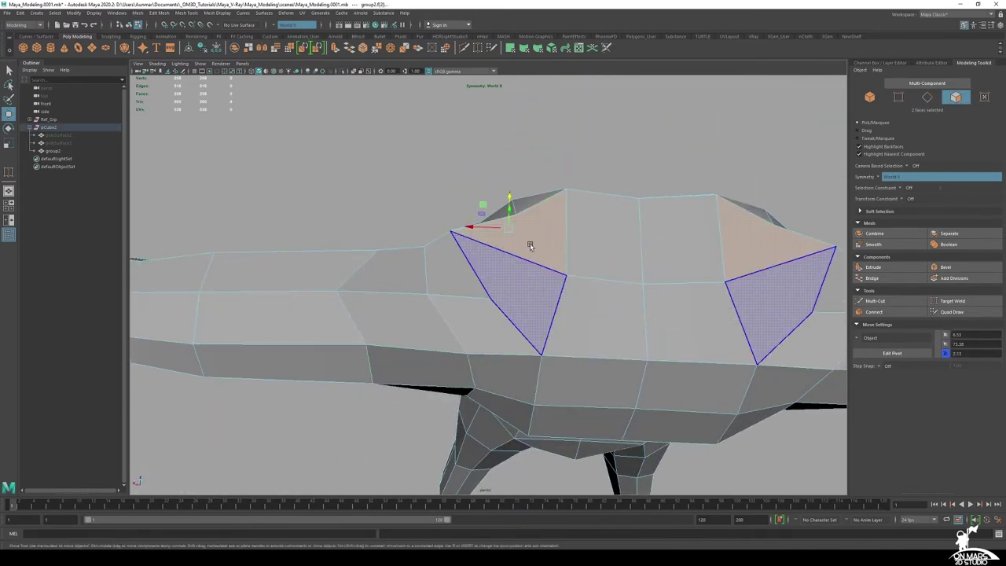
{"action": "left_click", "coordinate": [531, 293]}
{"action": "left_click_drag", "start_coordinate": [514, 340], "coordinate": [482, 328], "text": "alt"}
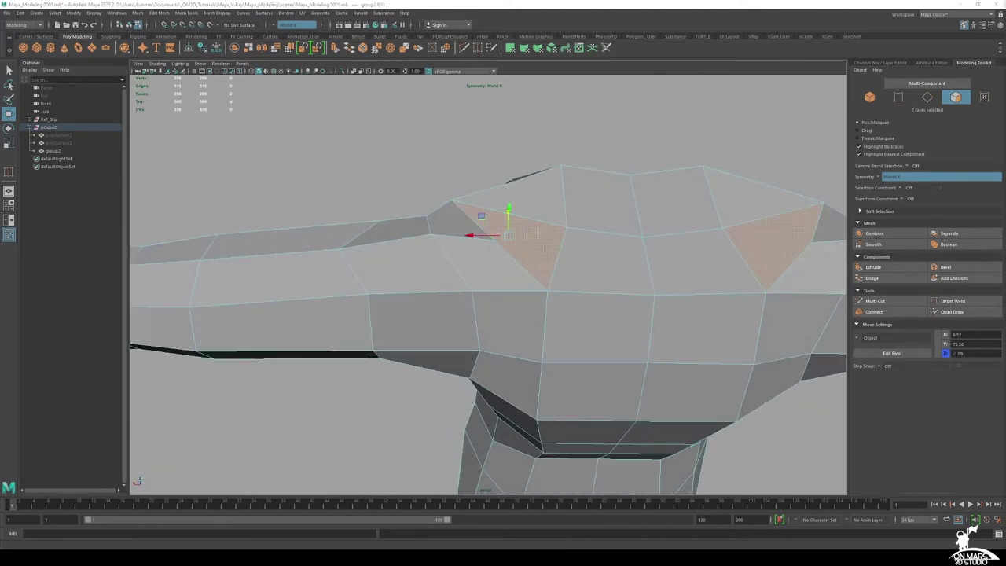
{"action": "left_click_drag", "start_coordinate": [595, 251], "coordinate": [546, 266], "text": "alt"}
{"action": "right_click", "coordinate": [486, 234]}
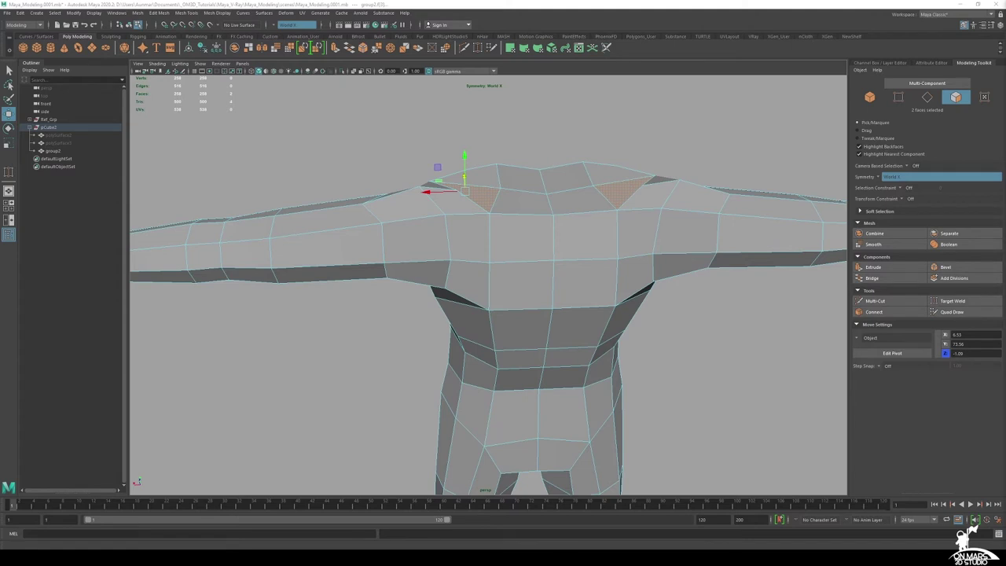
Trace the vertical edges from the upper back to the neckline and down the chest to check the edge flow
{"action": "right_click_drag", "start_coordinate": [529, 225], "coordinate": [521, 203]}
{"action": "left_click", "coordinate": [489, 243]}
{"action": "left_click", "coordinate": [489, 286], "text": "shift"}
{"action": "mouse_move", "coordinate": [489, 265]}
{"action": "left_mouse_down", "text": "ctrl+shift"}
{"action": "mouse_move", "coordinate": [472, 268]}
{"action": "mouse_move", "coordinate": [476, 276]}
{"action": "left_mouse_up", "text": "ctrl+shift"}
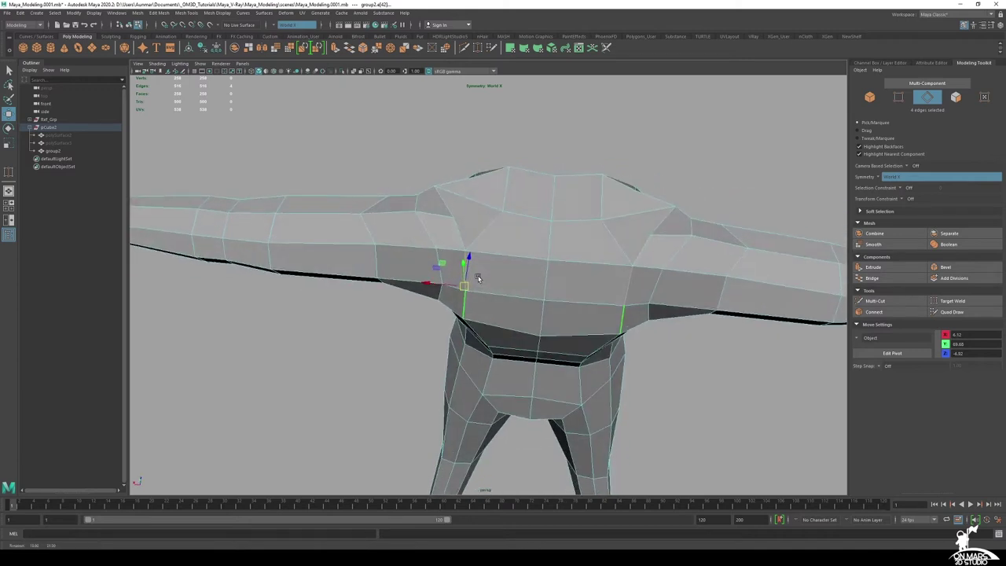
{"action": "left_click", "coordinate": [479, 231]}
{"action": "left_click_drag", "start_coordinate": [480, 233], "coordinate": [733, 252], "text": "alt"}
{"action": "scroll", "coordinate": [525, 266], "scroll_direction": "up", "scroll_amount": 1}
{"action": "left_click_drag", "start_coordinate": [612, 275], "coordinate": [487, 312], "text": "alt"}
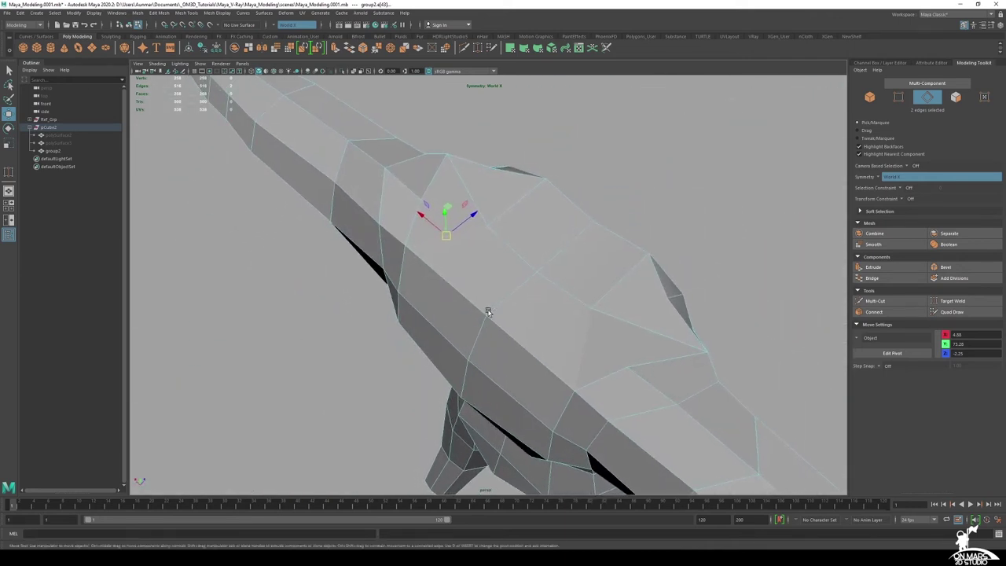
{"action": "double_click", "coordinate": [525, 209]}
{"action": "left_click_drag", "start_coordinate": [592, 238], "coordinate": [510, 232], "text": "alt"}
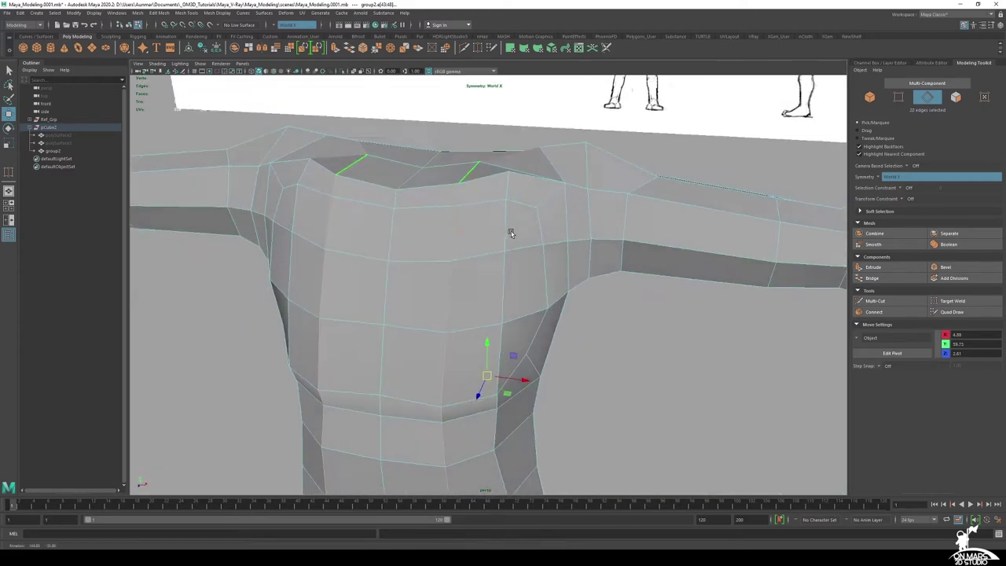
{"action": "right_click_drag", "start_coordinate": [510, 232], "coordinate": [513, 256], "text": "alt"}
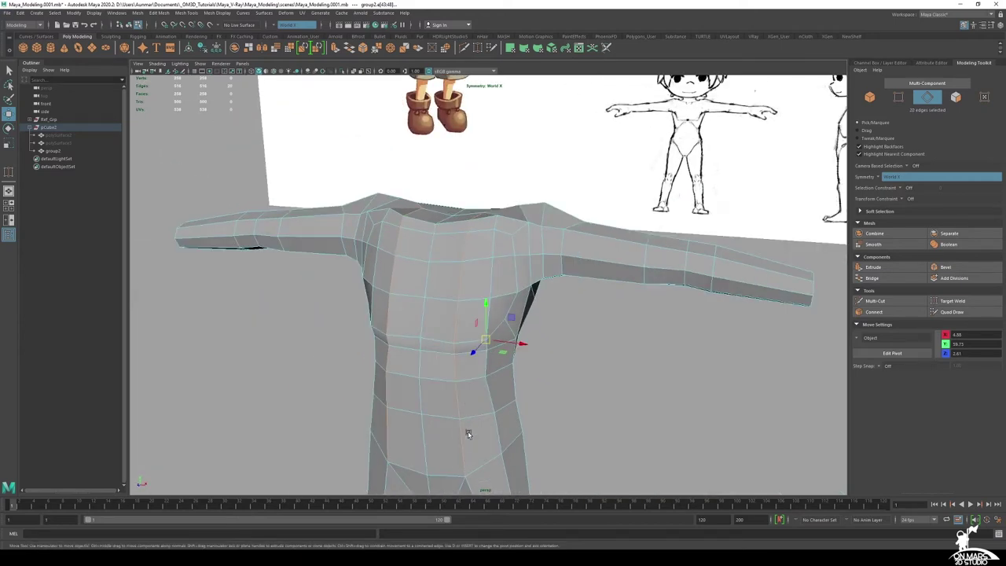
{"action": "left_click_drag", "start_coordinate": [456, 307], "coordinate": [626, 322], "text": "alt"}
{"action": "mouse_move", "coordinate": [472, 279]}
{"action": "left_mouse_down", "text": "alt"}
{"action": "mouse_move", "coordinate": [485, 241]}
{"action": "mouse_move", "coordinate": [514, 236]}
{"action": "mouse_move", "coordinate": [471, 280]}
{"action": "left_mouse_up", "text": "alt"}
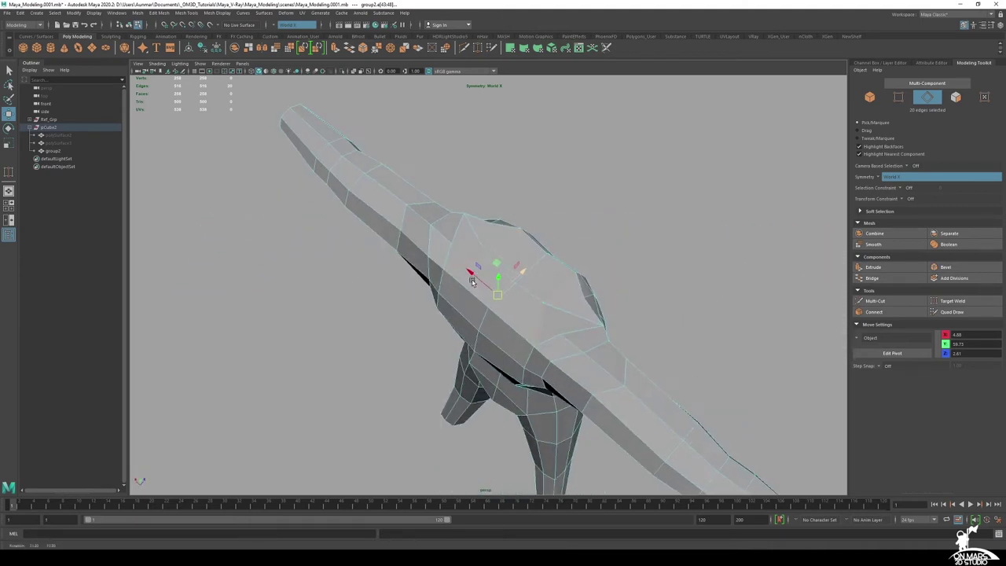
Delete the mirrored slanted edges on the upper back between the neckline and the shoulder-blade row
{"action": "left_click", "coordinate": [478, 257]}
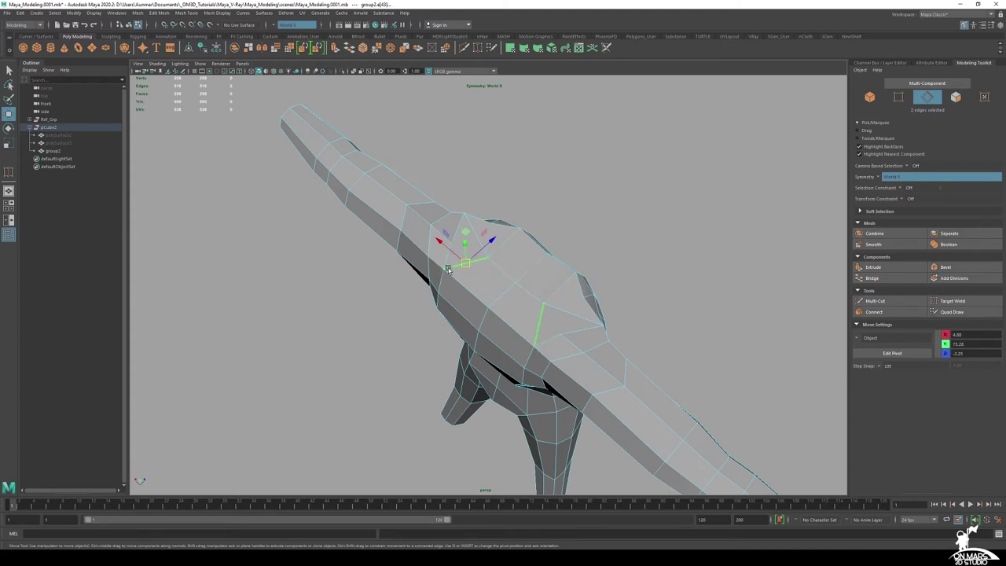
{"action": "key", "text": "Delete"}
{"action": "left_click_drag", "start_coordinate": [448, 269], "coordinate": [530, 272], "text": "alt"}
Multi-Cut mirrored vertical edges from the back neckline points straight down through the rows of the upper back
{"action": "left_click", "coordinate": [874, 301]}
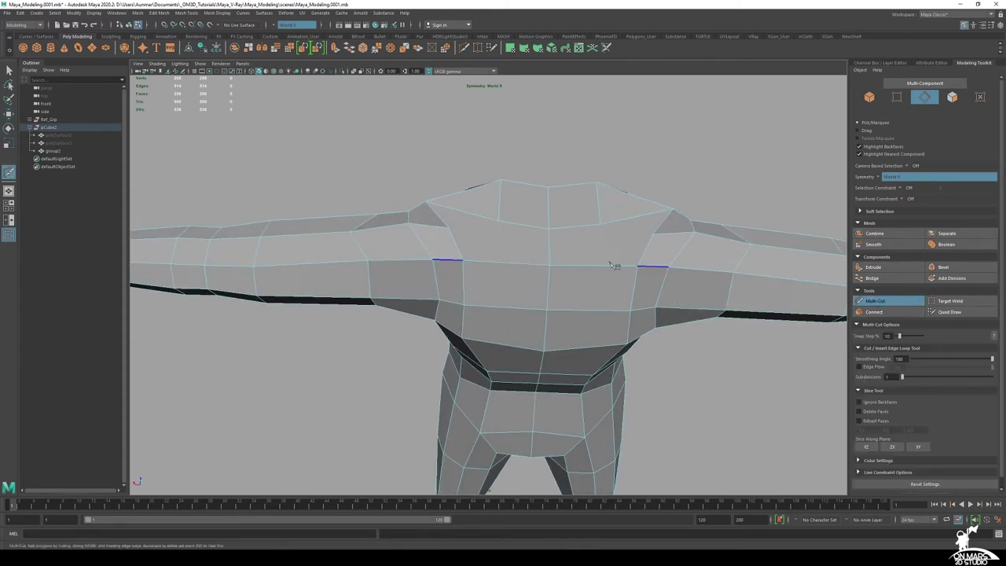
{"action": "left_click", "coordinate": [499, 263]}
{"action": "left_click_drag", "start_coordinate": [516, 284], "coordinate": [512, 260], "text": "alt"}
{"action": "right_click_drag", "start_coordinate": [507, 271], "coordinate": [527, 291], "text": "alt"}
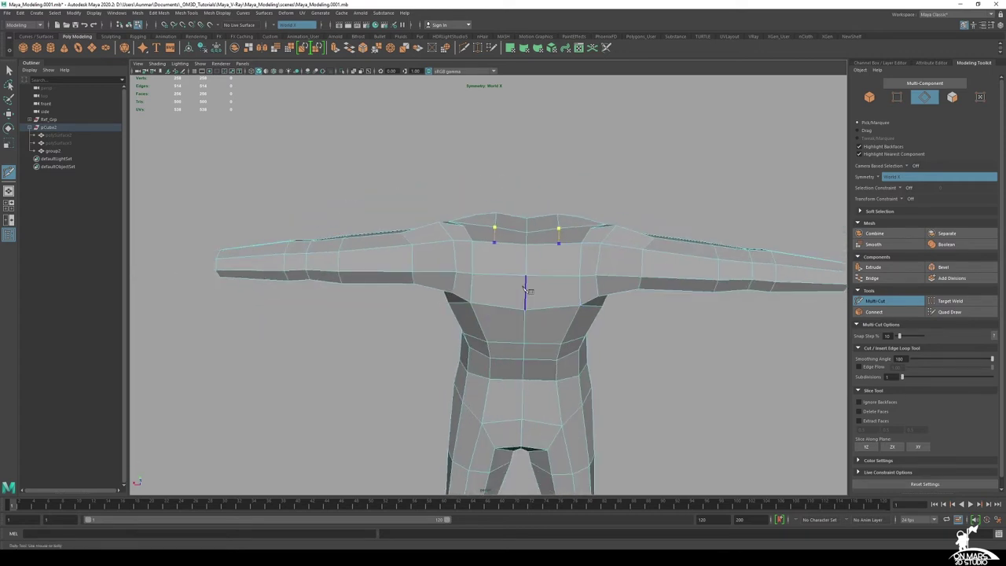
{"action": "mouse_move", "coordinate": [524, 290]}
{"action": "left_mouse_down", "text": "alt"}
{"action": "mouse_move", "coordinate": [512, 267]}
{"action": "mouse_move", "coordinate": [525, 273]}
{"action": "left_mouse_up", "text": "alt"}
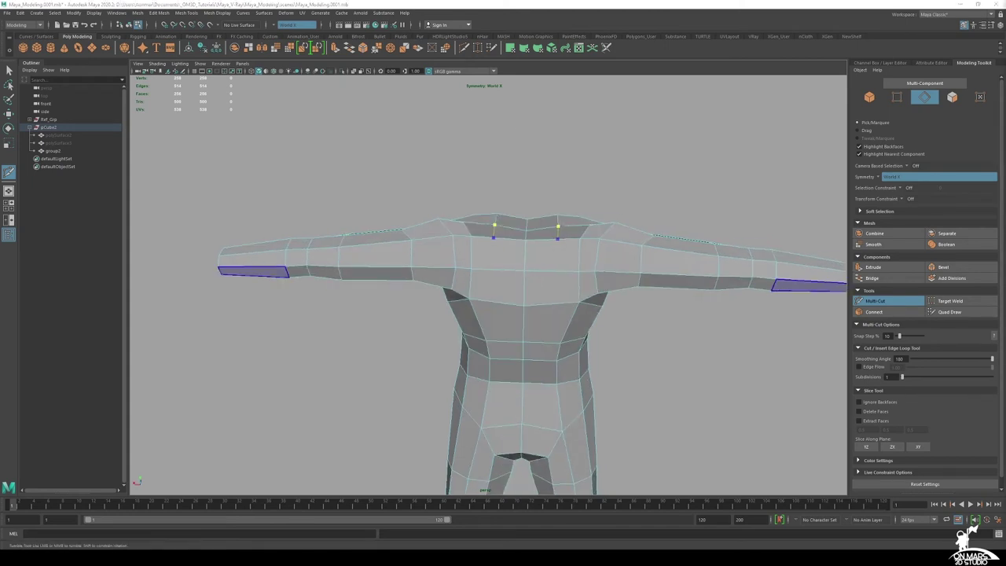
{"action": "left_click_drag", "start_coordinate": [474, 253], "coordinate": [490, 252], "text": "alt"}
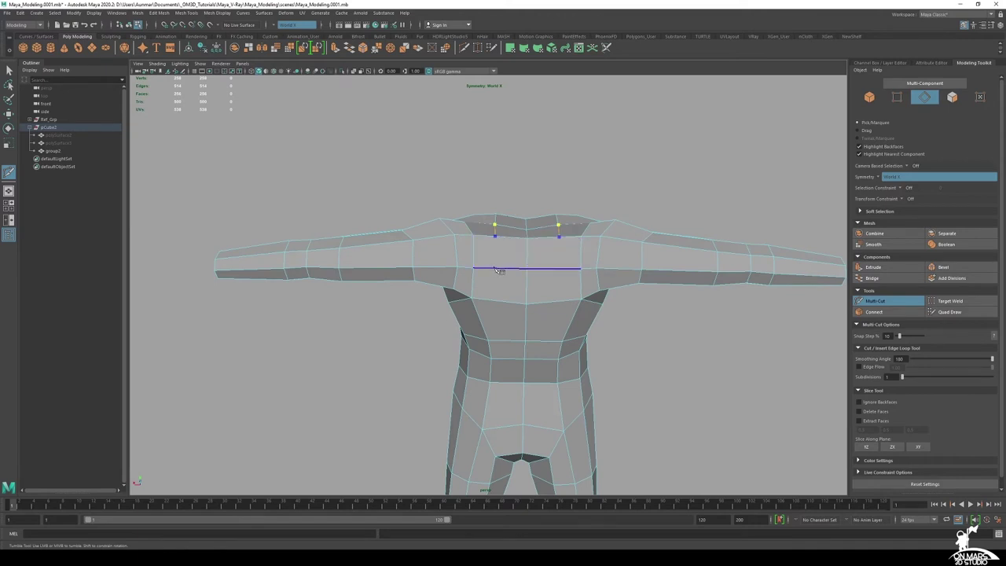
{"action": "left_click", "coordinate": [496, 268]}
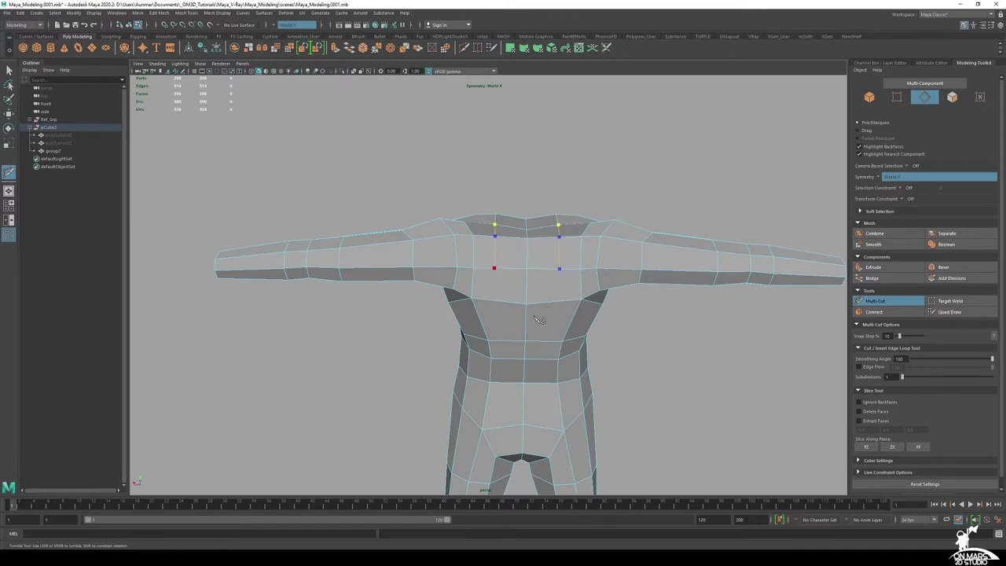
{"action": "left_click", "coordinate": [496, 301]}
{"action": "right_click", "coordinate": [516, 293]}
{"action": "left_click_drag", "start_coordinate": [526, 272], "coordinate": [516, 323], "text": "alt"}
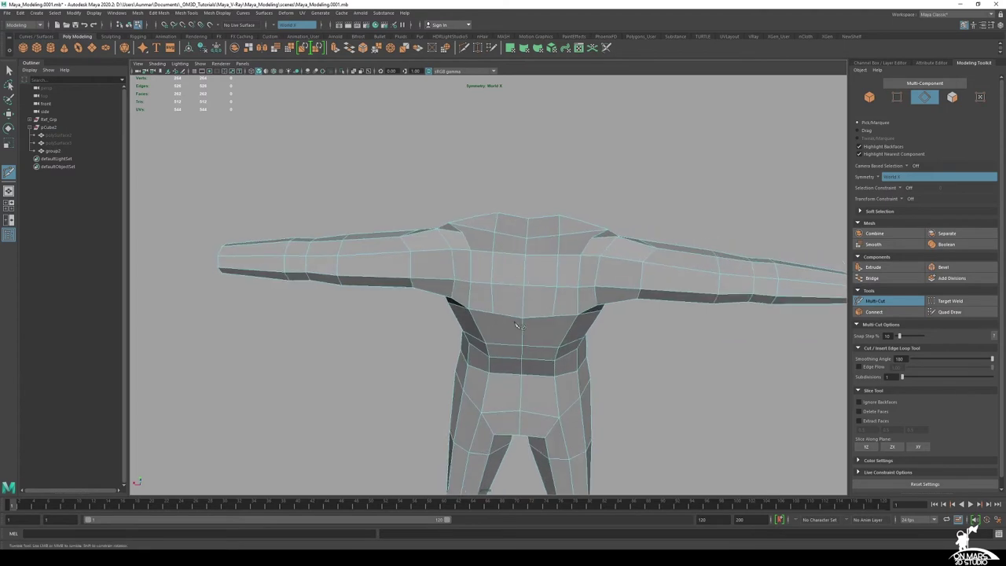
{"action": "left_click", "coordinate": [488, 345]}
{"action": "left_click_drag", "start_coordinate": [511, 270], "coordinate": [512, 354], "text": "alt"}
{"action": "mouse_move", "coordinate": [646, 307]}
{"action": "left_mouse_down", "text": "alt"}
{"action": "mouse_move", "coordinate": [550, 299]}
{"action": "mouse_move", "coordinate": [633, 302]}
{"action": "left_mouse_up", "text": "alt"}
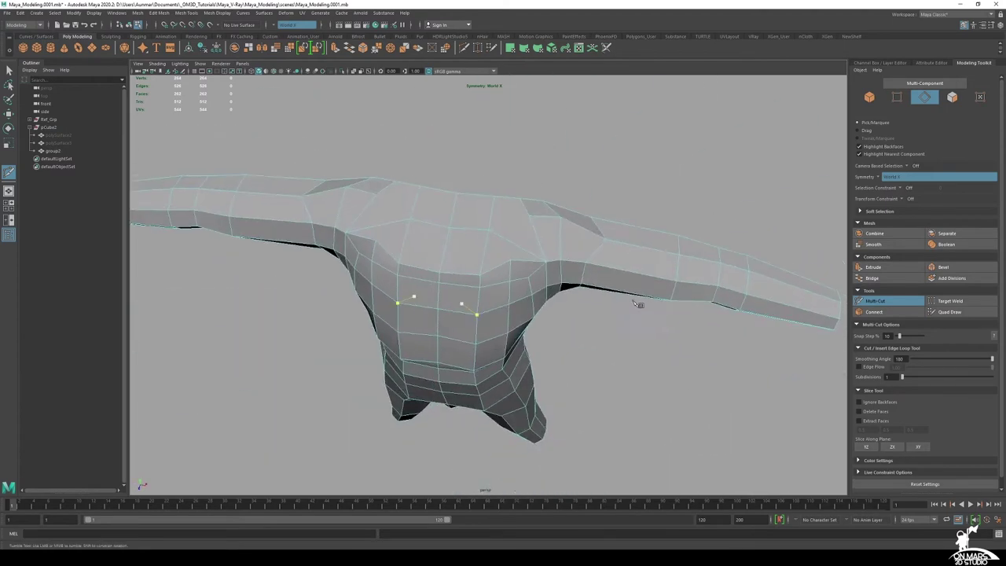
Multi-Cut a second mirrored edge line from the upper chest edge over the shoulder and down into the upper back
{"action": "left_click", "coordinate": [510, 261]}
{"action": "left_click", "coordinate": [512, 245]}
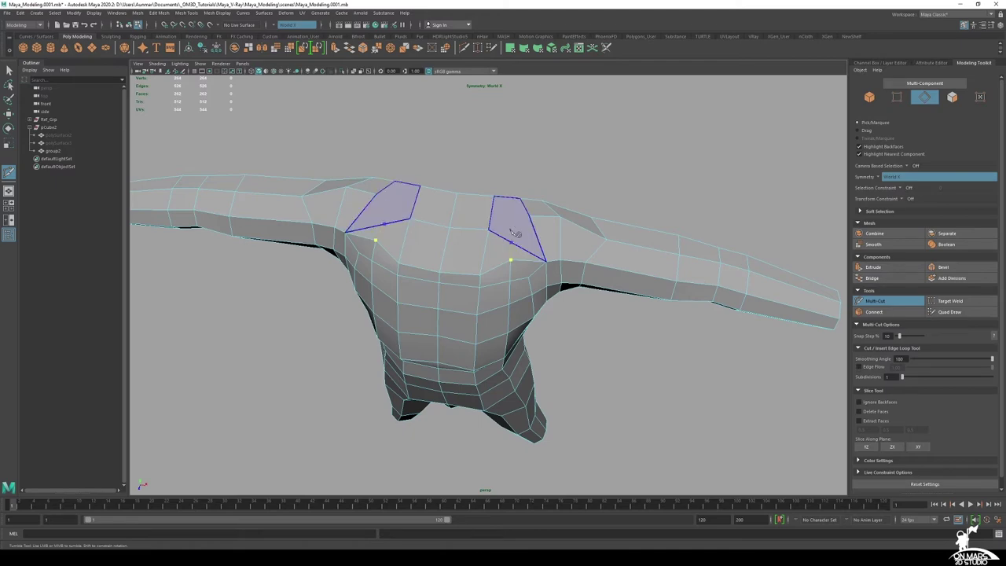
{"action": "left_click", "coordinate": [509, 198]}
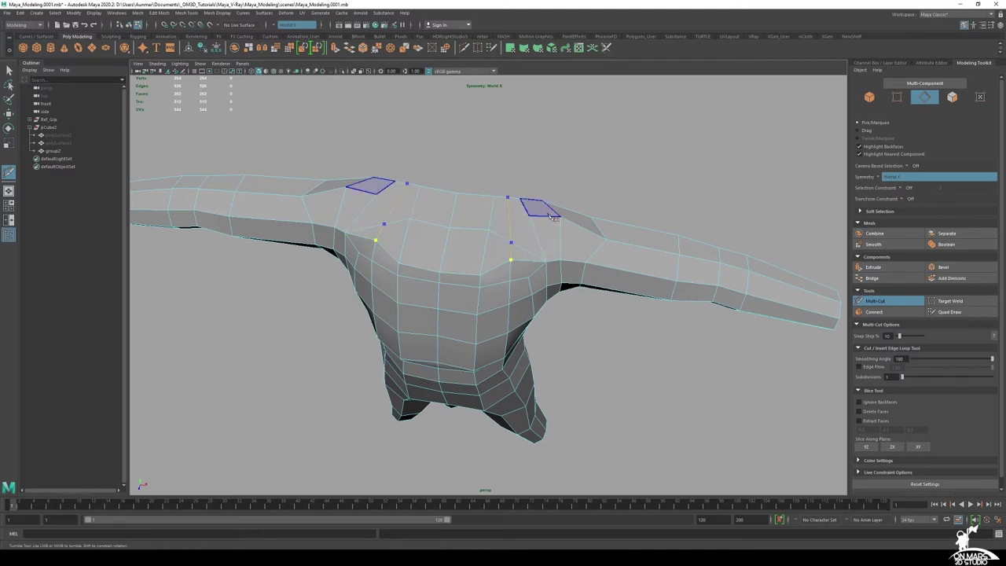
{"action": "left_click_drag", "start_coordinate": [643, 275], "coordinate": [471, 252], "text": "alt"}
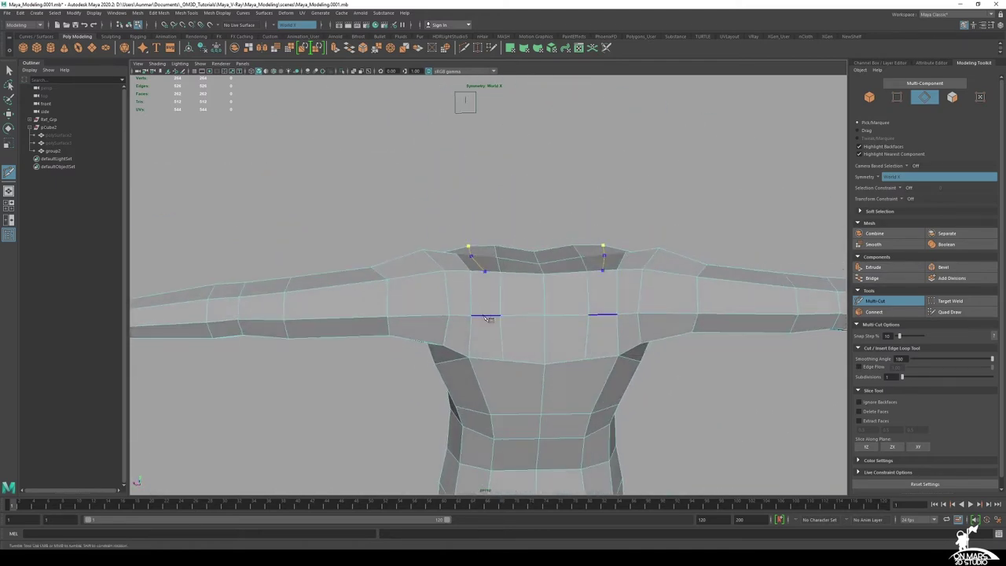
{"action": "left_click", "coordinate": [487, 297]}
{"action": "left_click", "coordinate": [486, 316]}
{"action": "mouse_move", "coordinate": [494, 363]}
{"action": "left_mouse_down", "text": "alt"}
{"action": "mouse_move", "coordinate": [496, 339]}
{"action": "mouse_move", "coordinate": [498, 348]}
{"action": "left_mouse_up", "text": "alt"}
{"action": "left_click", "coordinate": [467, 309]}
{"action": "right_click", "coordinate": [551, 336]}
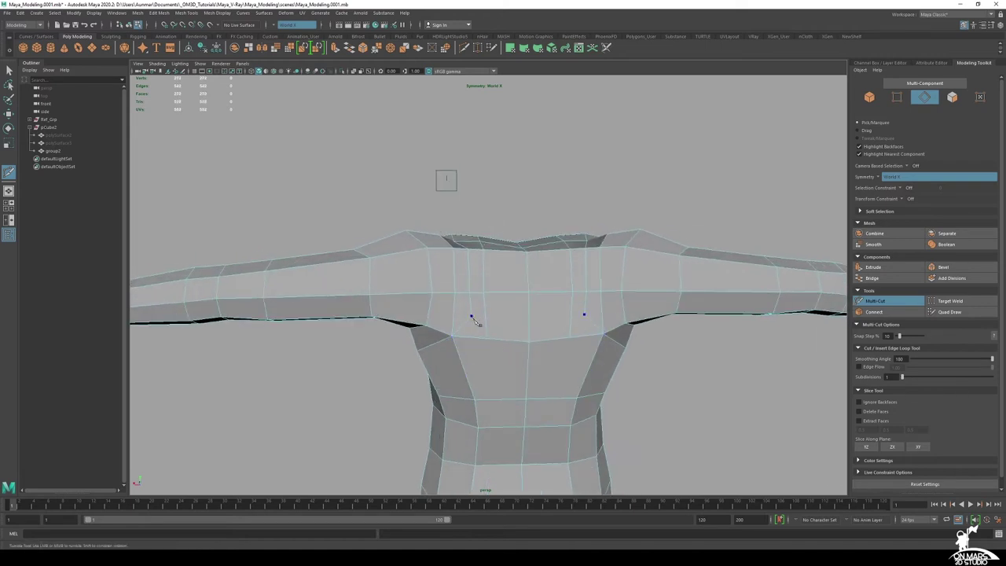
Remove the extra mirrored edge line that runs beside the neckline down through the upper back
{"action": "left_click_drag", "start_coordinate": [497, 304], "coordinate": [479, 317], "text": "alt"}
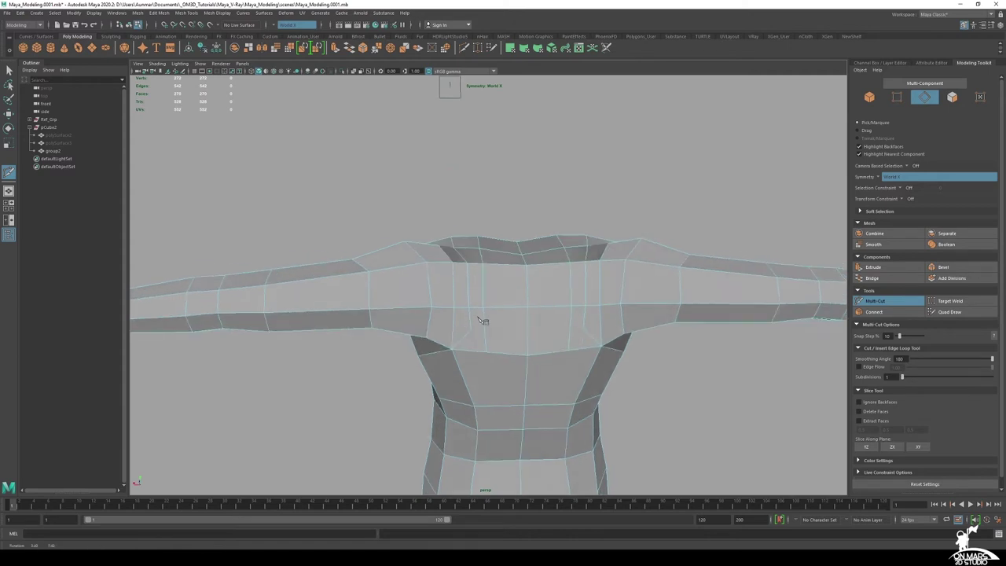
{"action": "left_click", "coordinate": [483, 308]}
{"action": "left_click_drag", "start_coordinate": [487, 280], "coordinate": [479, 287], "text": "alt"}
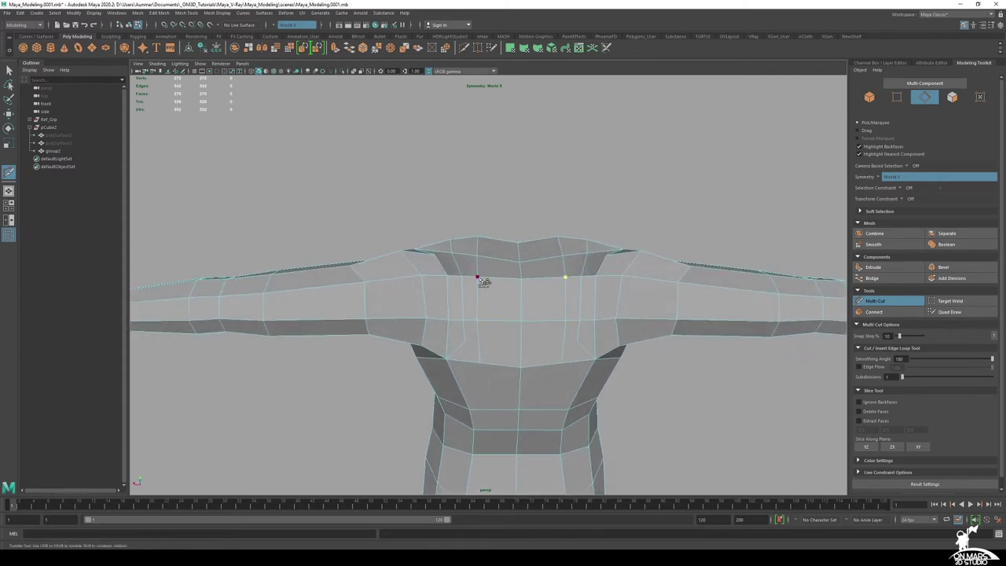
{"action": "key", "text": "q"}
{"action": "right_click_drag", "start_coordinate": [524, 305], "coordinate": [528, 306], "text": "alt"}
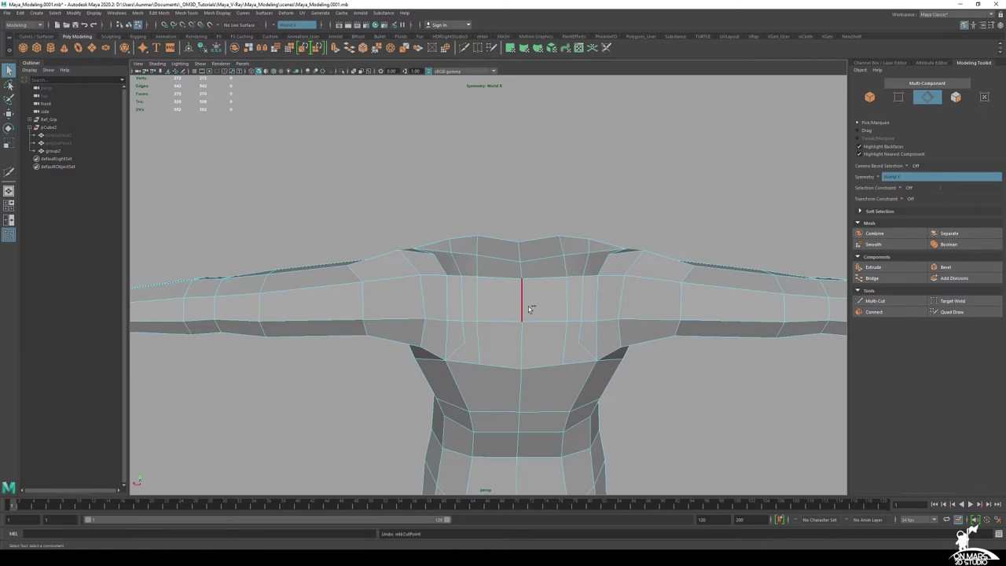
{"action": "mouse_move", "coordinate": [528, 308]}
{"action": "left_mouse_down", "text": "alt"}
{"action": "mouse_move", "coordinate": [516, 317]}
{"action": "mouse_move", "coordinate": [552, 337]}
{"action": "mouse_move", "coordinate": [515, 319]}
{"action": "left_mouse_up", "text": "alt"}
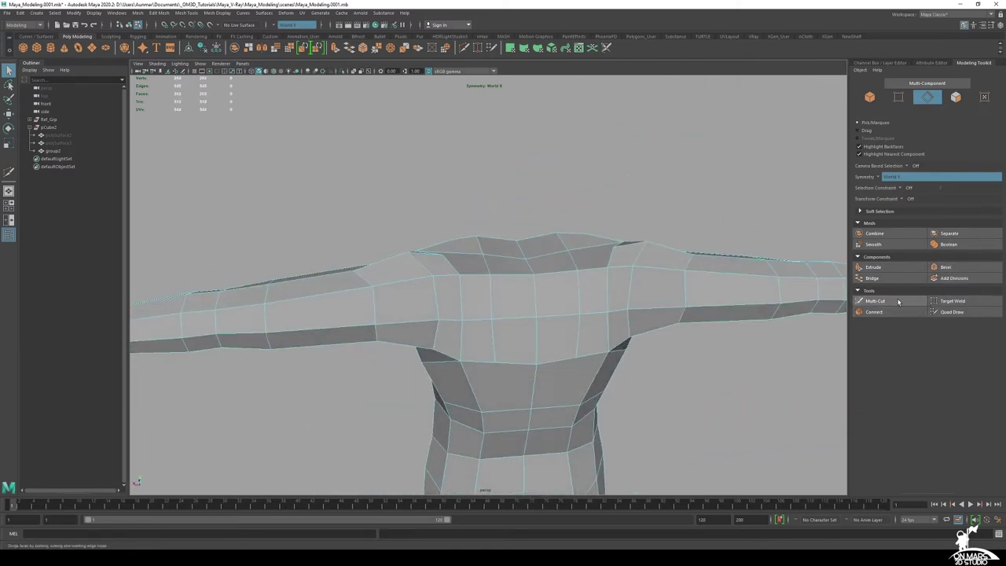
Multi-Cut a mirrored edge line from the upper chest edge over the shoulder into the upper back, turning it across the spine
{"action": "left_click", "coordinate": [898, 301]}
{"action": "left_click_drag", "start_coordinate": [469, 295], "coordinate": [462, 271], "text": "alt"}
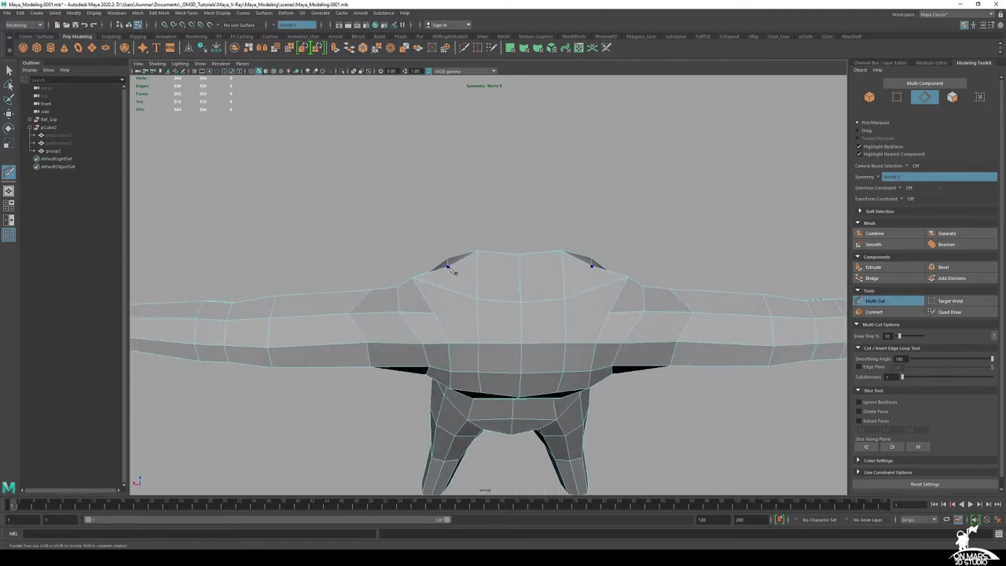
{"action": "left_click", "coordinate": [448, 267]}
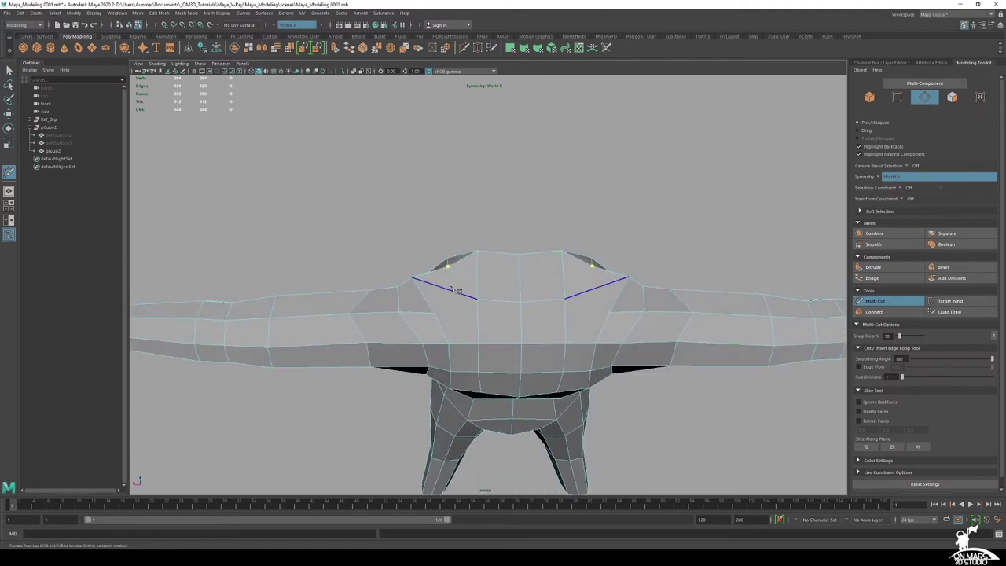
{"action": "left_click", "coordinate": [463, 343]}
{"action": "left_click_drag", "start_coordinate": [473, 377], "coordinate": [463, 310], "text": "alt"}
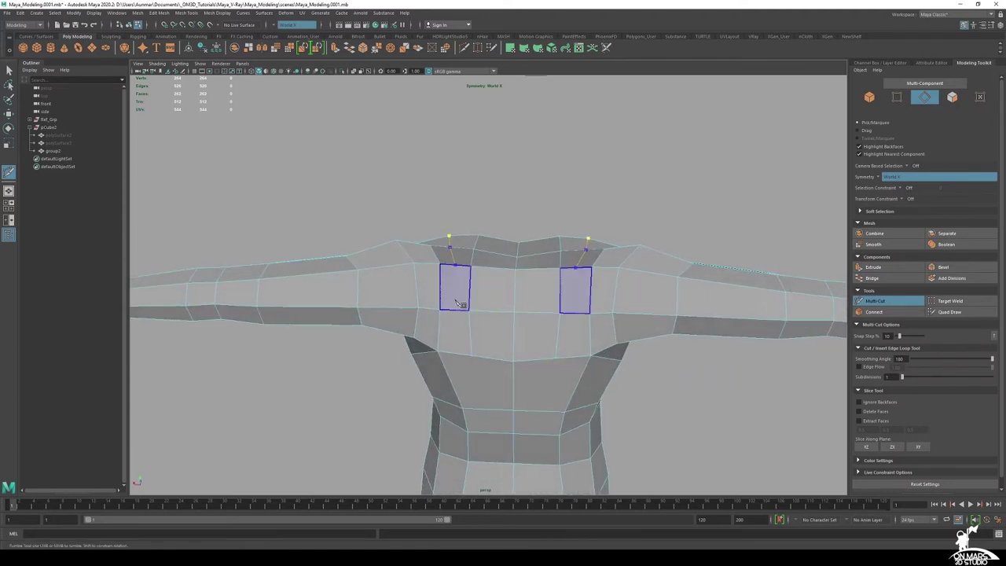
{"action": "left_click", "coordinate": [457, 301]}
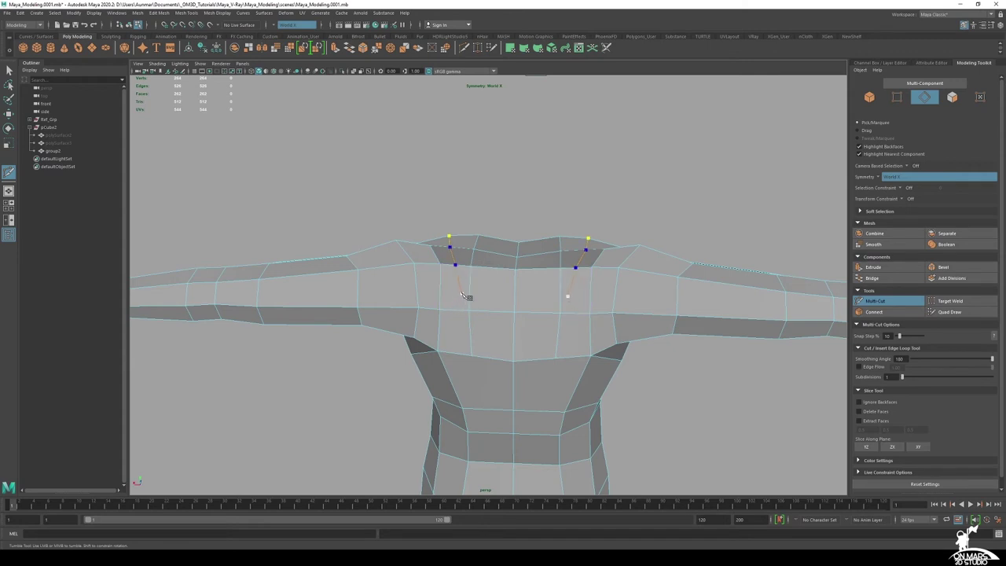
{"action": "right_click", "coordinate": [450, 312]}
Multi-Cut mirrored diagonal edges from the shoulder-blade row down to the spine, forming a V on the back
{"action": "left_click_drag", "start_coordinate": [499, 348], "coordinate": [492, 325], "text": "alt"}
{"action": "left_click", "coordinate": [488, 350]}
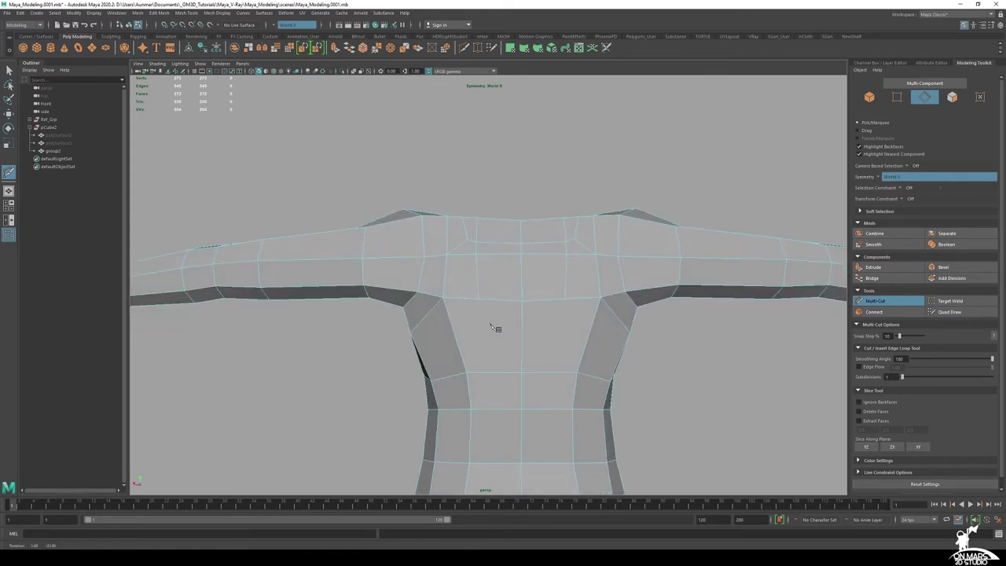
{"action": "left_click", "coordinate": [478, 299]}
{"action": "left_click_drag", "start_coordinate": [527, 353], "coordinate": [528, 366], "text": "alt"}
{"action": "key", "text": "q"}
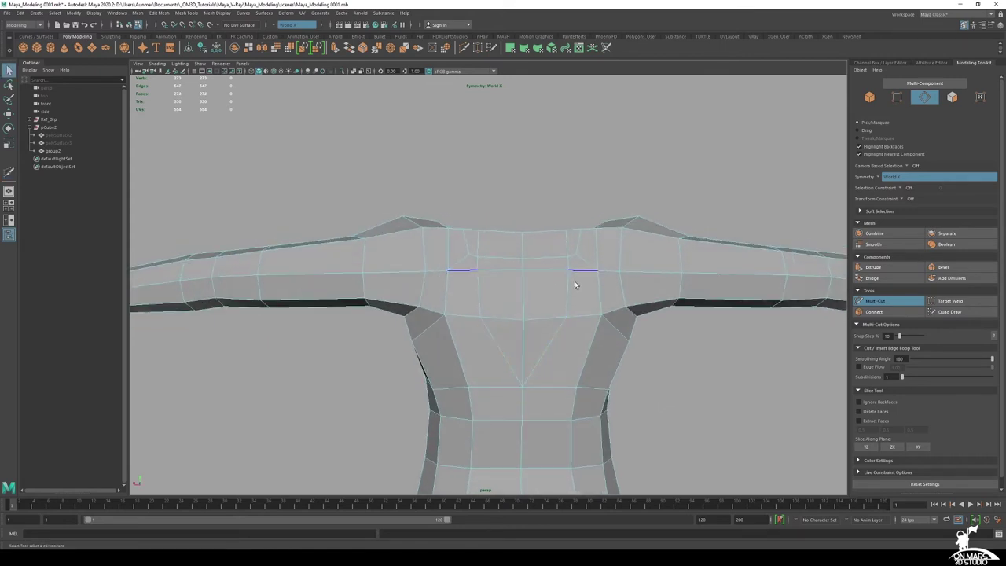
Examine the shoulder-top face beside the neckline by selecting it and the edges around it
{"action": "left_click_drag", "start_coordinate": [484, 312], "coordinate": [515, 329], "text": "alt"}
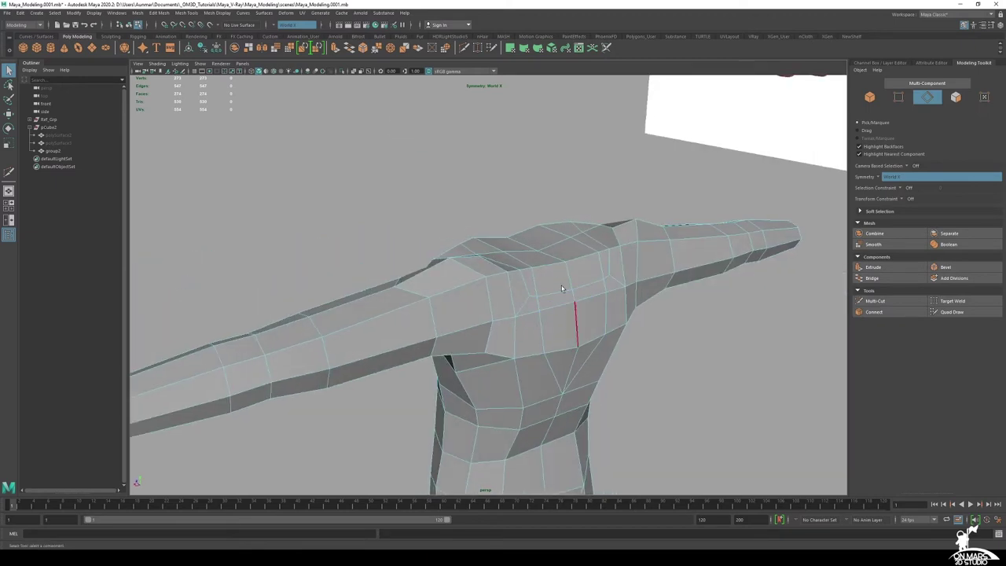
{"action": "left_click_drag", "start_coordinate": [449, 302], "coordinate": [550, 278], "text": "alt"}
{"action": "left_click", "coordinate": [874, 301]}
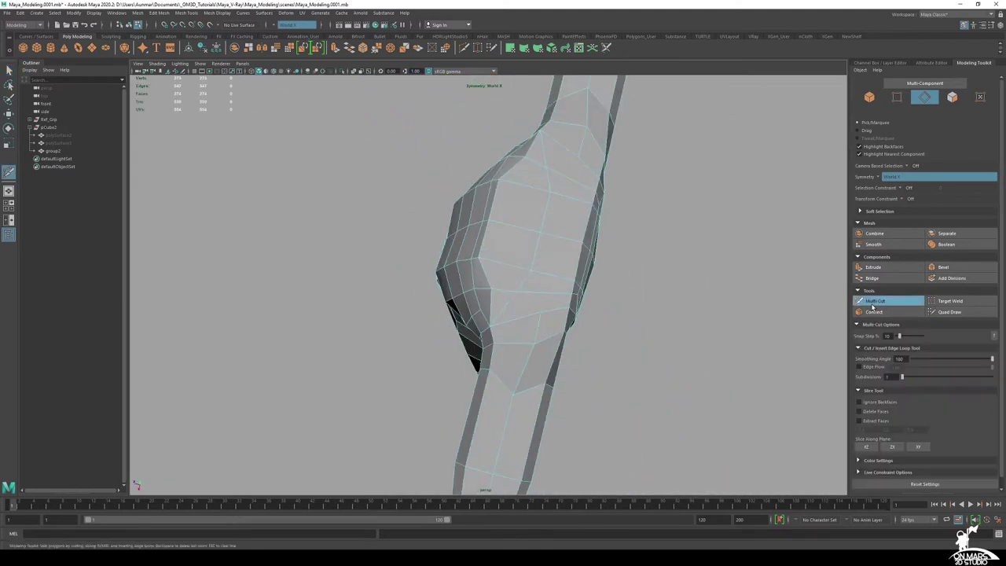
{"action": "left_click_drag", "start_coordinate": [542, 316], "coordinate": [442, 242], "text": "alt"}
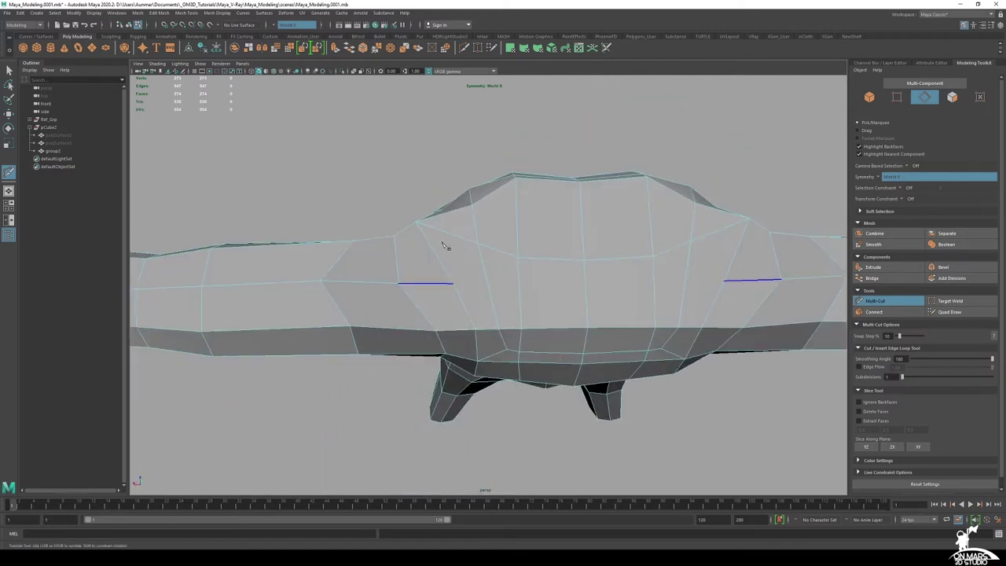
{"action": "key", "text": "q"}
{"action": "right_click_drag", "start_coordinate": [464, 256], "coordinate": [464, 278]}
{"action": "left_click", "coordinate": [465, 262]}
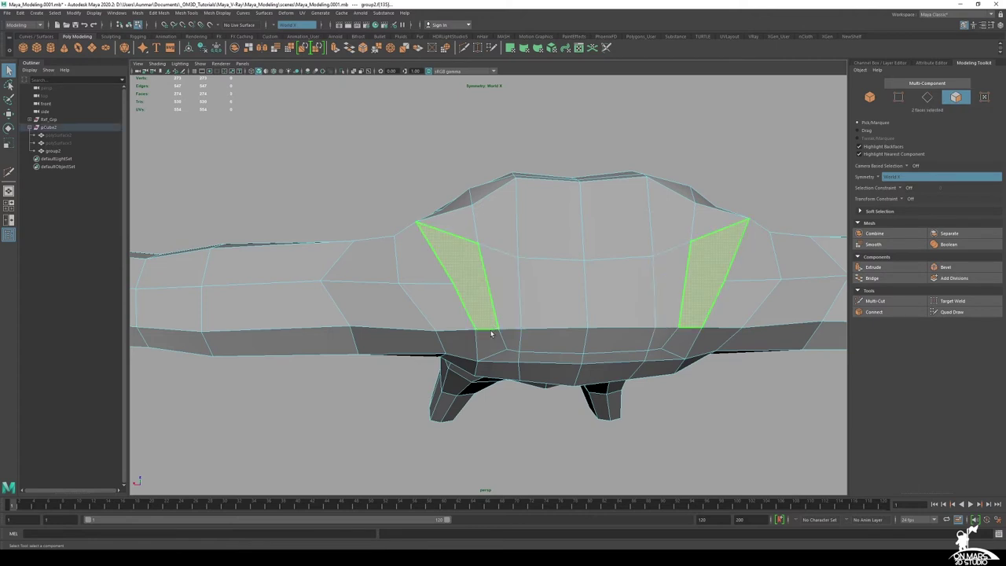
{"action": "right_click_drag", "start_coordinate": [436, 256], "coordinate": [438, 236]}
{"action": "left_click", "coordinate": [441, 236]}
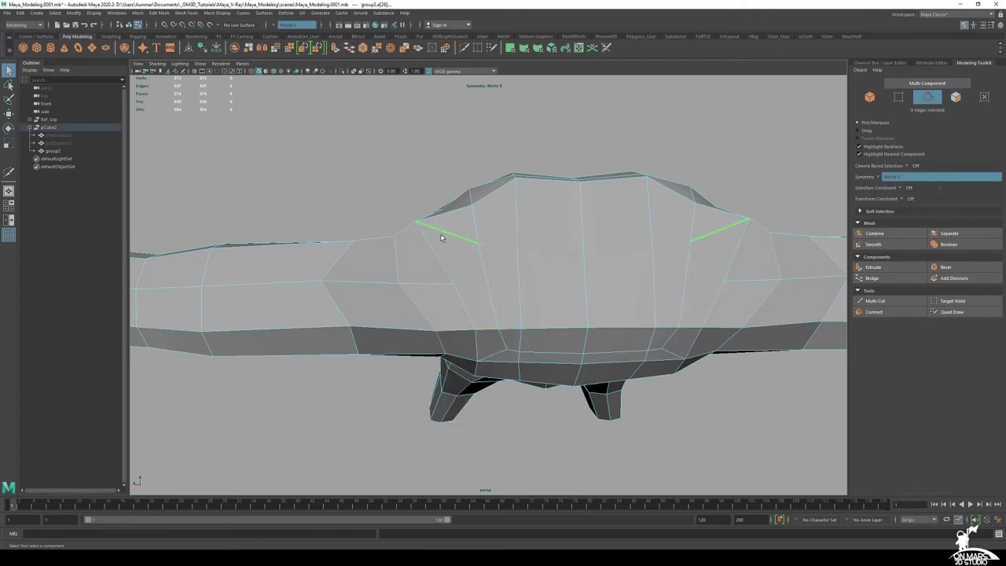
{"action": "left_click", "coordinate": [478, 266], "text": "shift"}
{"action": "left_click", "coordinate": [493, 324], "text": "shift"}
{"action": "left_click", "coordinate": [473, 309], "text": "shift"}
{"action": "left_click", "coordinate": [445, 273], "text": "shift"}
Multi-Cut an edge row across the top of the upper back, connecting the loose edge ends on both shoulders
{"action": "left_click_drag", "start_coordinate": [532, 299], "coordinate": [487, 287], "text": "alt"}
{"action": "middle_click_drag", "start_coordinate": [487, 287], "coordinate": [489, 301], "text": "alt"}
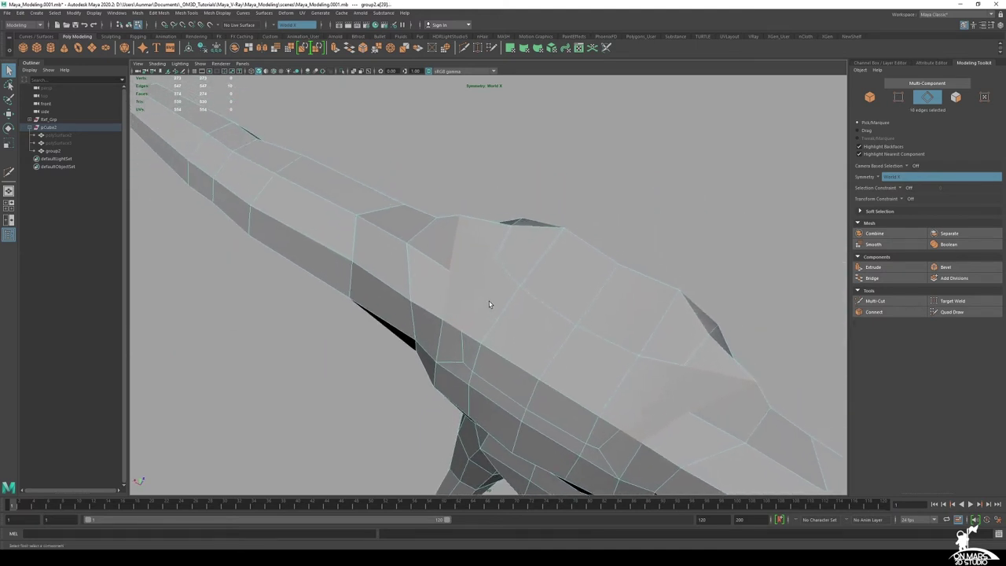
{"action": "right_click_drag", "start_coordinate": [489, 301], "coordinate": [514, 287], "text": "alt"}
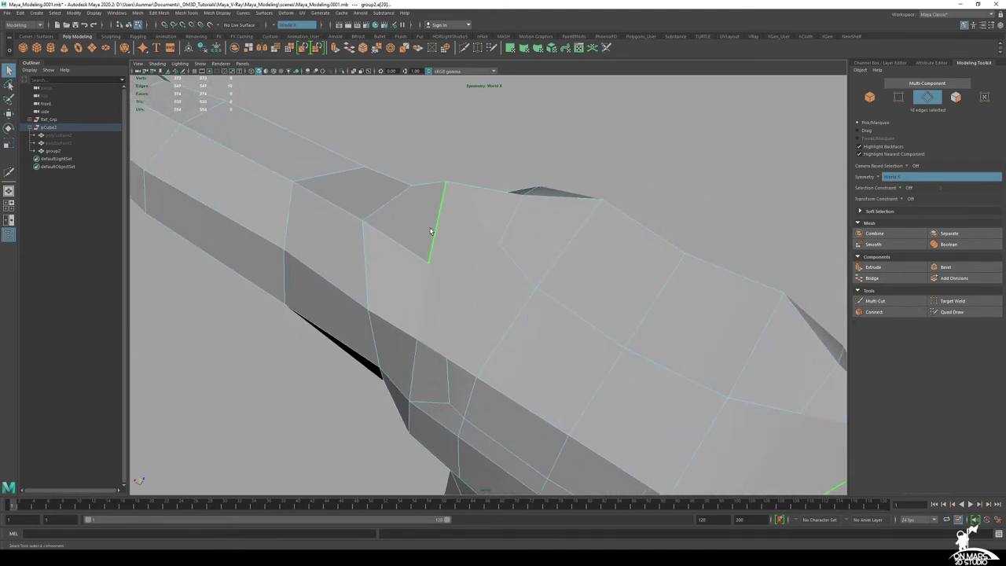
{"action": "left_click", "coordinate": [869, 301]}
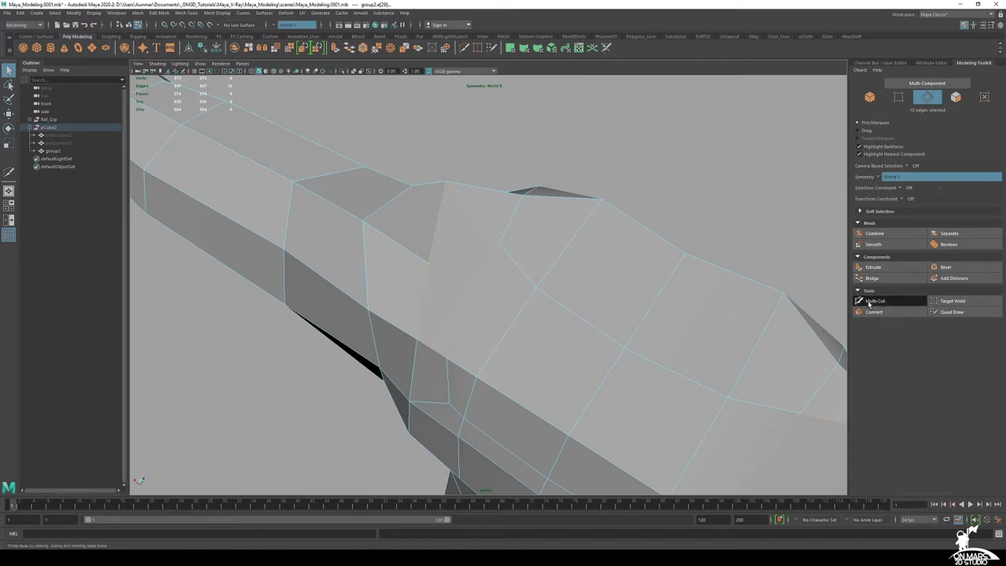
{"action": "left_click_drag", "start_coordinate": [385, 295], "coordinate": [542, 319], "text": "alt"}
{"action": "right_click_drag", "start_coordinate": [543, 319], "coordinate": [503, 302], "text": "alt"}
{"action": "left_click", "coordinate": [433, 190]}
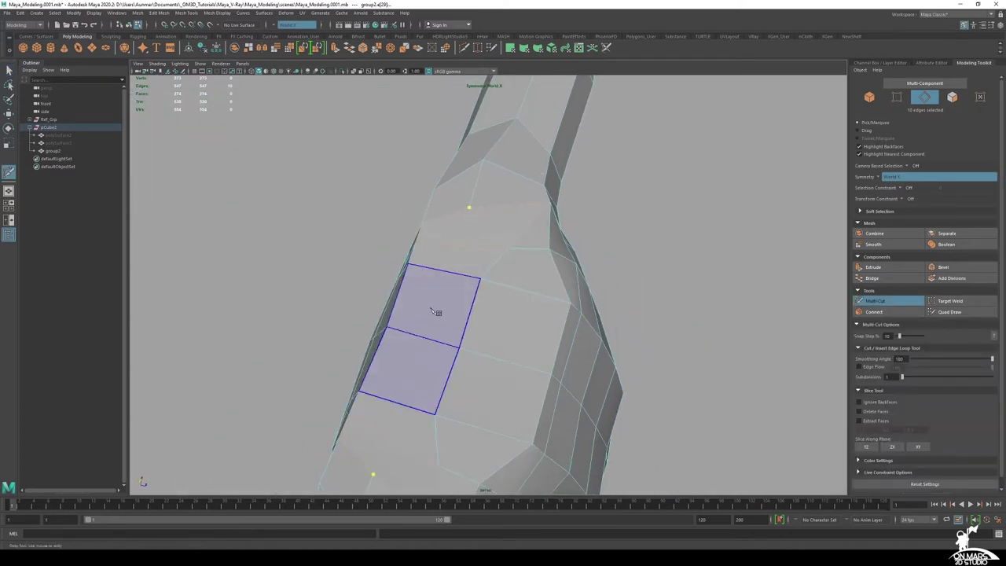
{"action": "key", "text": "q"}
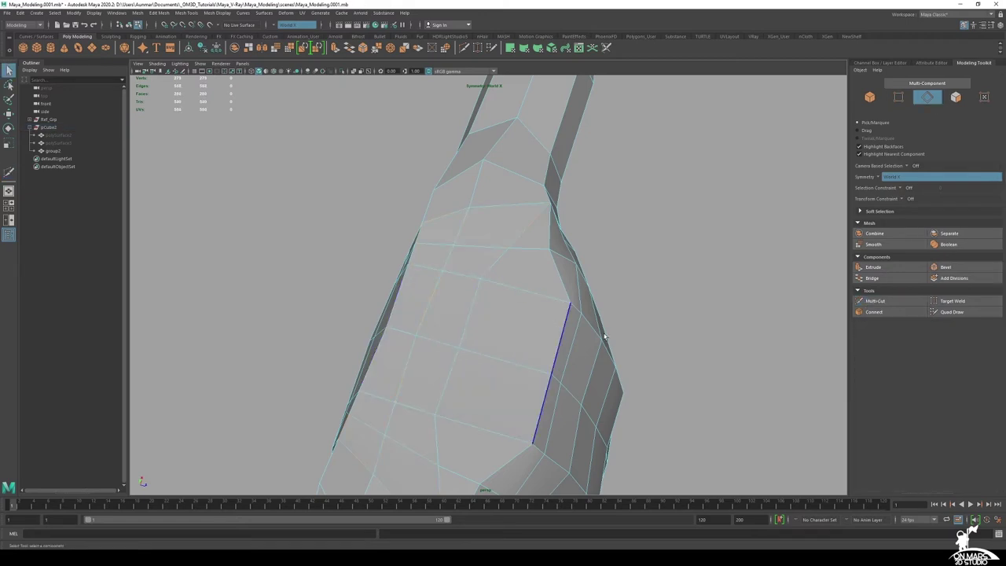
Adjust the mirrored vertices on the shoulder tops with the Move tool to even out the edge flow
{"action": "left_click_drag", "start_coordinate": [602, 335], "coordinate": [479, 285], "text": "alt"}
{"action": "right_click_drag", "start_coordinate": [518, 251], "coordinate": [477, 251]}
{"action": "left_click_drag", "start_coordinate": [471, 250], "coordinate": [528, 289], "text": "alt"}
{"action": "left_click", "coordinate": [503, 214]}
{"action": "key", "text": "w"}
{"action": "left_click_drag", "start_coordinate": [521, 251], "coordinate": [464, 303], "text": "alt"}
{"action": "left_click", "coordinate": [617, 326]}
{"action": "scroll", "coordinate": [477, 234], "scroll_direction": "up", "scroll_amount": 2}
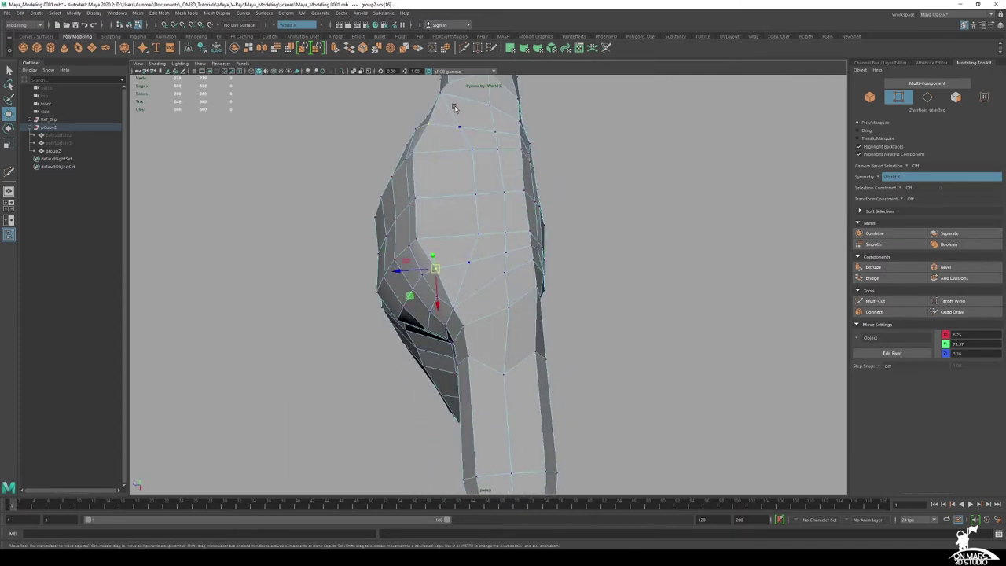
{"action": "left_click_drag", "start_coordinate": [496, 336], "coordinate": [484, 274], "text": "alt"}
Trace the edges around the front shoulder face between chest and arm to check its shape and edge flow
{"action": "key", "text": "F10"}
{"action": "left_click", "coordinate": [504, 261]}
{"action": "key", "text": "q"}
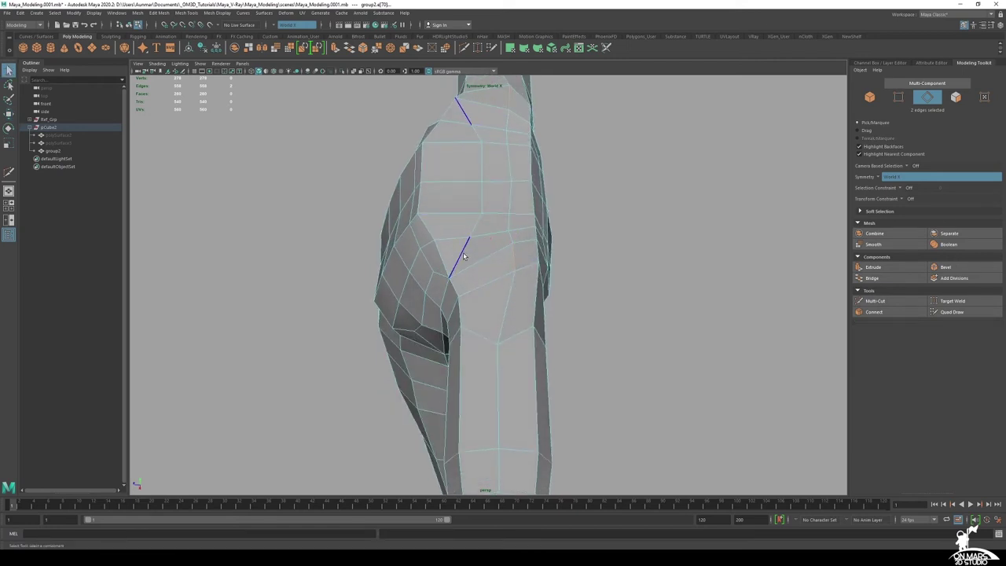
{"action": "right_click_drag", "start_coordinate": [474, 200], "coordinate": [471, 271], "text": "alt"}
{"action": "middle_click_drag", "start_coordinate": [471, 271], "coordinate": [487, 329], "text": "alt"}
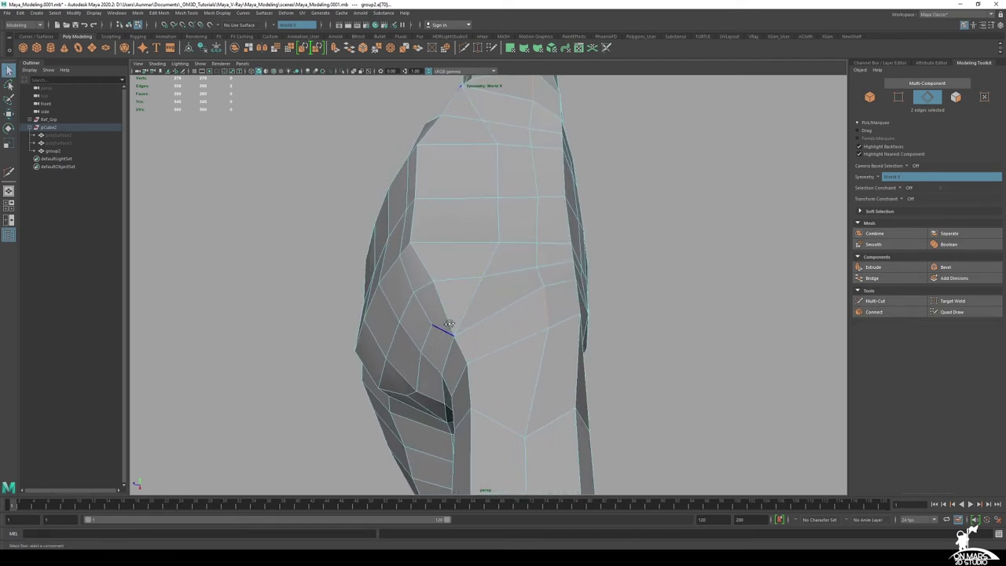
{"action": "left_click_drag", "start_coordinate": [448, 323], "coordinate": [548, 316], "text": "alt"}
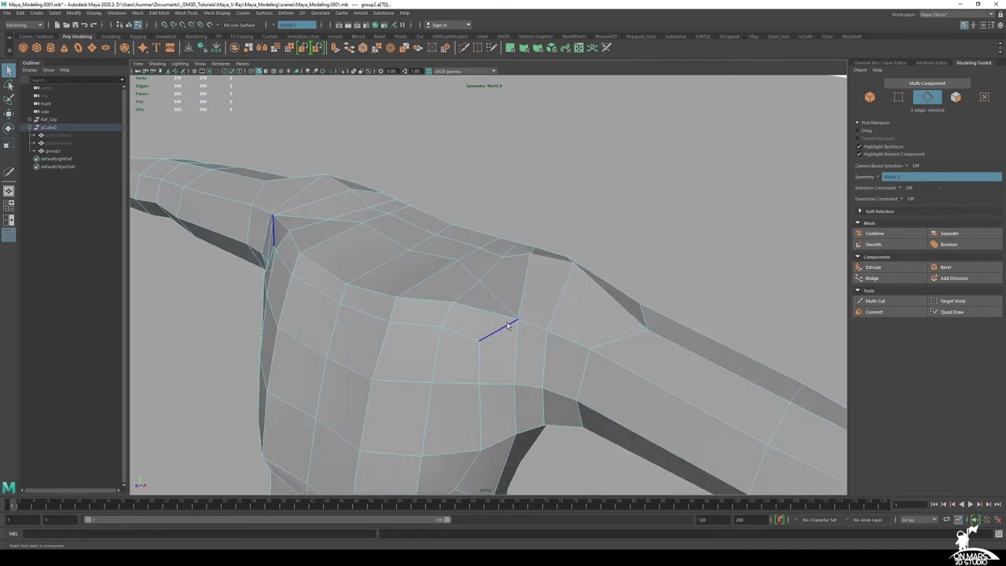
{"action": "right_click_drag", "start_coordinate": [516, 321], "coordinate": [518, 300]}
{"action": "left_click", "coordinate": [503, 306]}
{"action": "left_click", "coordinate": [523, 293], "text": "shift"}
{"action": "left_click", "coordinate": [533, 322], "text": "shift"}
{"action": "left_click", "coordinate": [522, 346], "text": "shift"}
{"action": "left_click", "coordinate": [500, 321], "text": "shift"}
{"action": "left_click", "coordinate": [495, 312], "text": "shift"}
{"action": "left_click_drag", "start_coordinate": [546, 350], "coordinate": [494, 294], "text": "alt"}
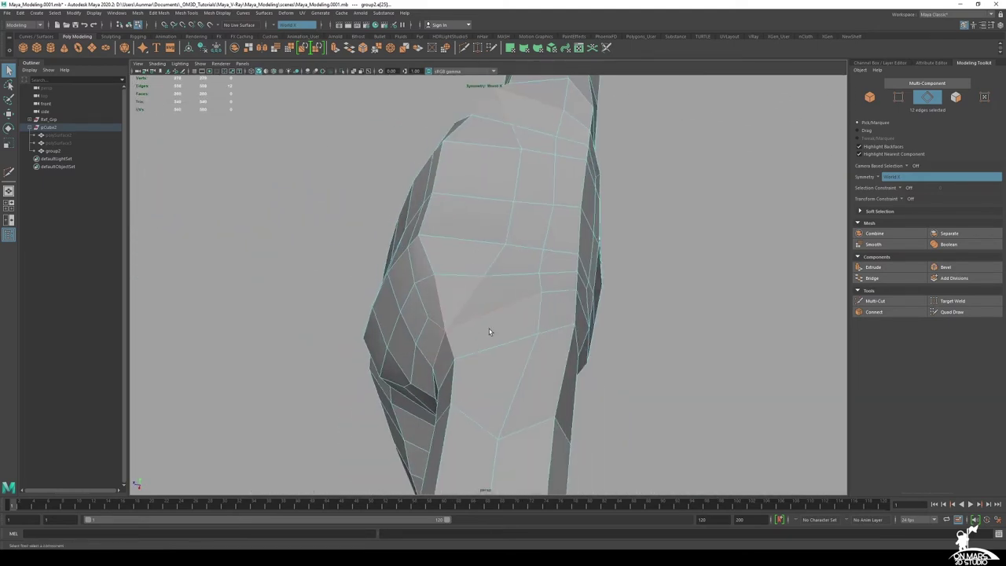
Delete the mirrored diagonal edge across the shoulder tops
{"action": "left_click", "coordinate": [470, 295]}
{"action": "key", "text": "Delete"}
{"action": "left_click_drag", "start_coordinate": [526, 312], "coordinate": [527, 228], "text": "alt"}
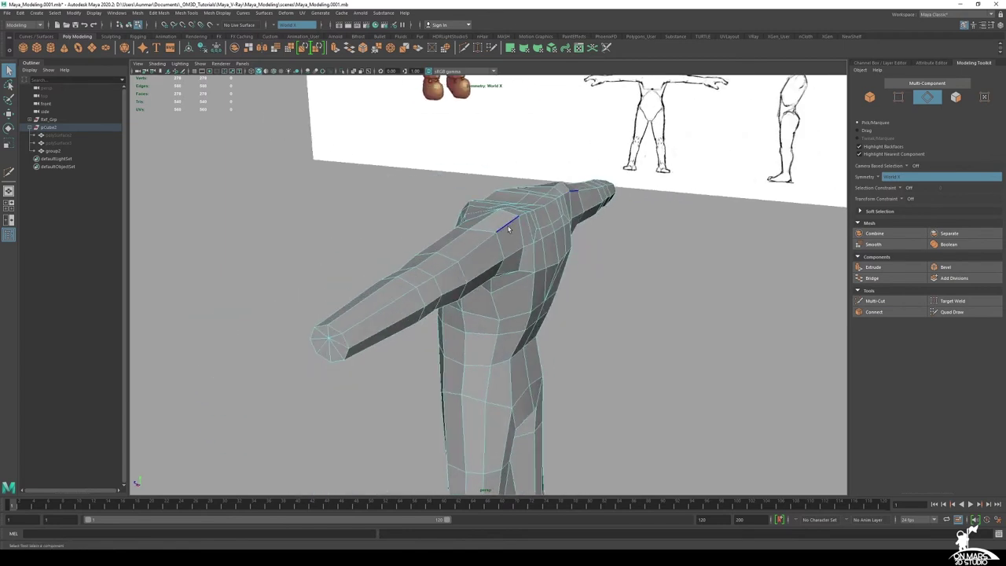
Trace the lengthwise edges along the arm up to the shoulder to check how they continue into the torso
{"action": "left_click", "coordinate": [506, 228]}
{"action": "left_click_drag", "start_coordinate": [476, 332], "coordinate": [506, 318], "text": "alt"}
{"action": "key", "text": "w"}
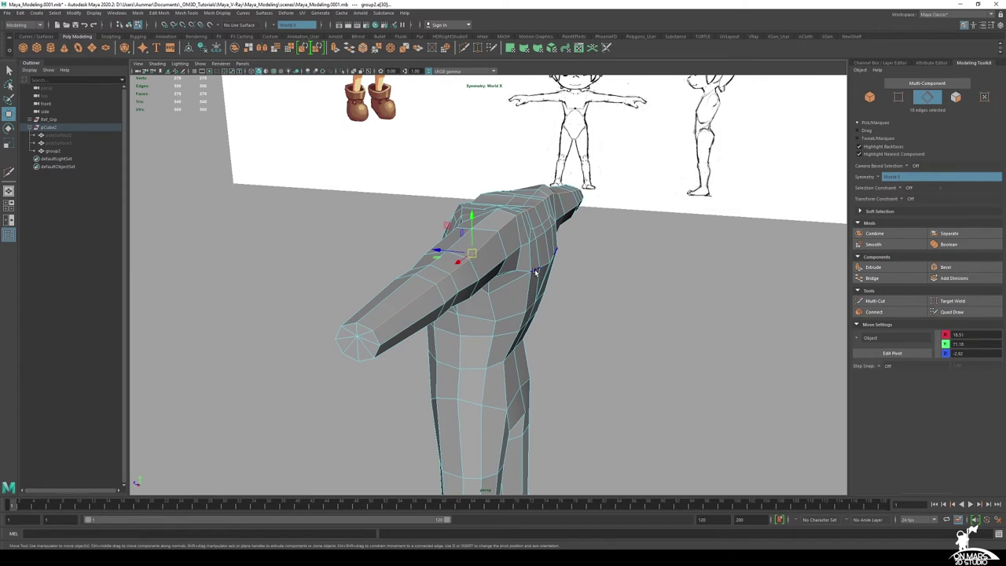
{"action": "mouse_move", "coordinate": [535, 272]}
{"action": "left_mouse_down", "text": "alt"}
{"action": "mouse_move", "coordinate": [553, 268]}
{"action": "mouse_move", "coordinate": [542, 264]}
{"action": "left_mouse_up", "text": "alt"}
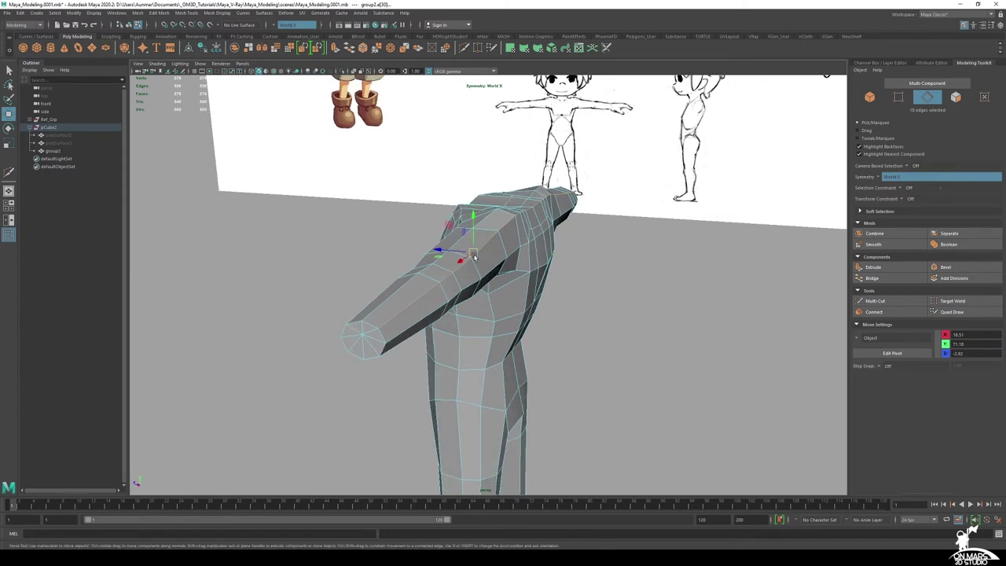
{"action": "mouse_move", "coordinate": [477, 258]}
{"action": "left_mouse_down", "text": "alt"}
{"action": "mouse_move", "coordinate": [466, 253]}
{"action": "mouse_move", "coordinate": [521, 265]}
{"action": "mouse_move", "coordinate": [480, 260]}
{"action": "mouse_move", "coordinate": [523, 291]}
{"action": "mouse_move", "coordinate": [474, 244]}
{"action": "left_mouse_up", "text": "alt"}
{"action": "double_click", "coordinate": [471, 252]}
{"action": "key", "text": "ctrl+z"}
{"action": "double_click", "coordinate": [400, 232]}
{"action": "scroll", "coordinate": [476, 241], "scroll_direction": "up", "scroll_amount": 3}
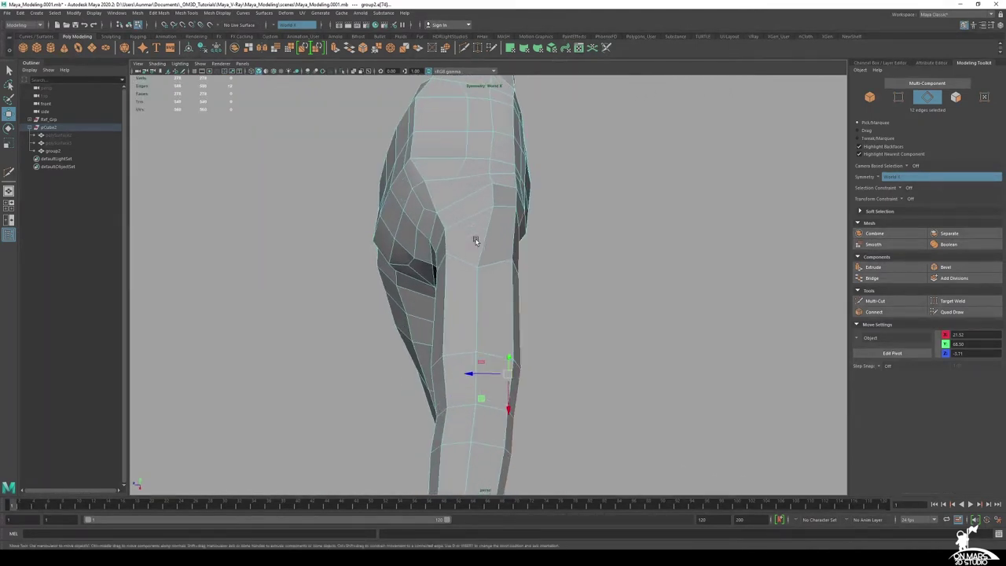
{"action": "left_click", "coordinate": [472, 284]}
{"action": "left_click_drag", "start_coordinate": [505, 328], "coordinate": [462, 283], "text": "alt"}
{"action": "left_click", "coordinate": [451, 330], "text": "shift"}
{"action": "left_click", "coordinate": [459, 289], "text": "shift"}
{"action": "middle_click_drag", "start_coordinate": [458, 226], "coordinate": [458, 294], "text": "alt"}
{"action": "left_click_drag", "start_coordinate": [458, 294], "coordinate": [452, 176], "text": "alt"}
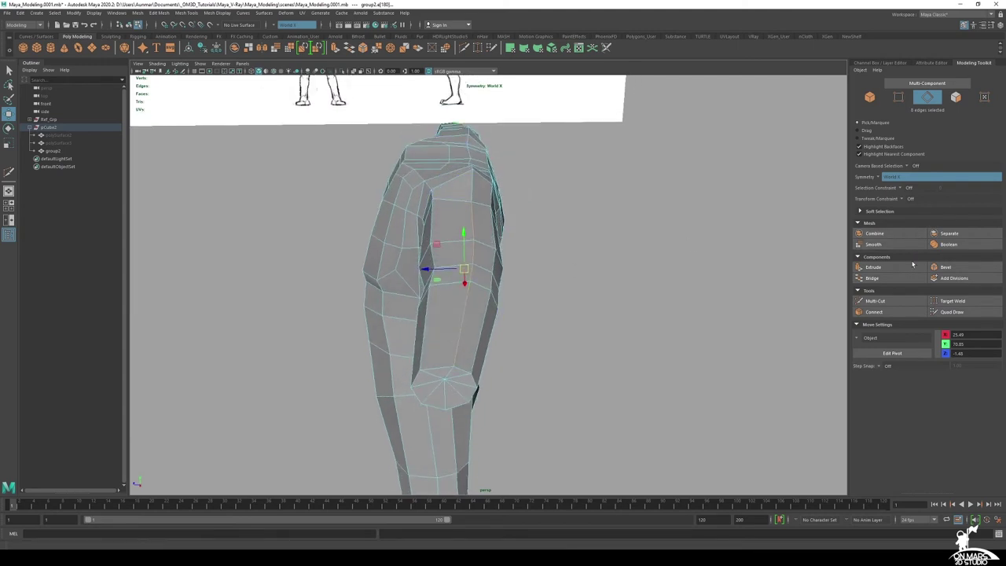
Insert a centred lengthwise edge loop along the upper front of both arms with Multi-Cut
{"action": "left_click", "coordinate": [883, 301]}
{"action": "right_click_drag", "start_coordinate": [514, 223], "coordinate": [566, 223], "text": "alt"}
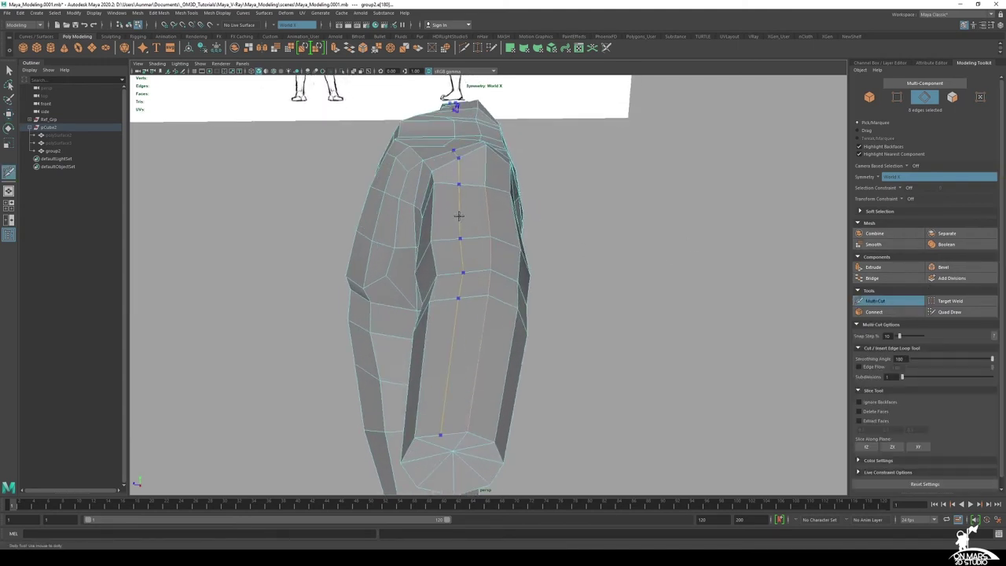
{"action": "left_click", "coordinate": [433, 208], "text": "ctrl"}
{"action": "key", "text": "ctrl+z"}
{"action": "key", "text": "ctrl+z"}
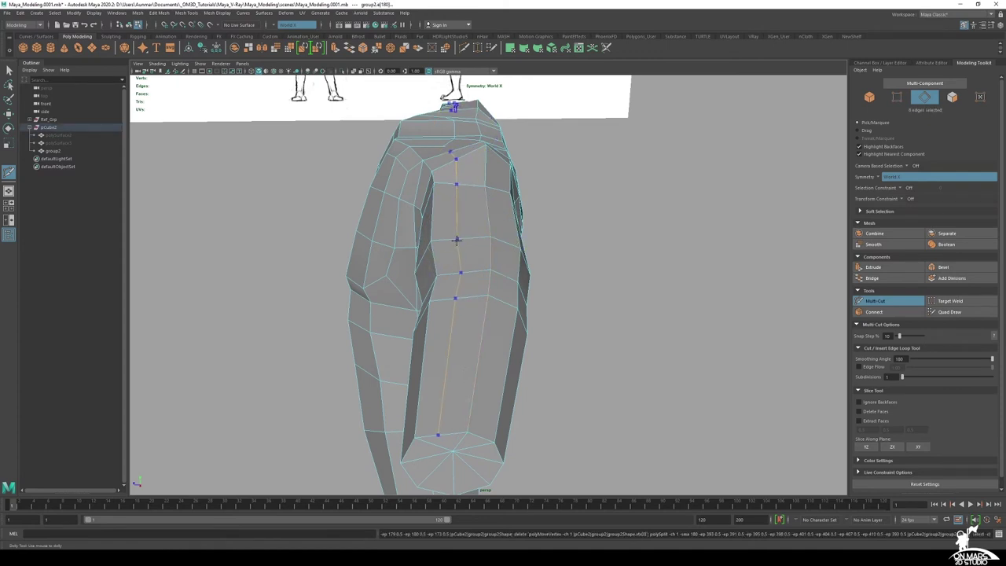
{"action": "middle_click", "coordinate": [458, 240], "text": "ctrl"}
{"action": "mouse_move", "coordinate": [458, 240]}
{"action": "left_mouse_down", "text": "alt"}
{"action": "mouse_move", "coordinate": [483, 254]}
{"action": "mouse_move", "coordinate": [461, 232]}
{"action": "left_mouse_up", "text": "alt"}
{"action": "key", "text": "q"}
Select the new lengthwise edge loop on both upper arms and raise it to round out the arm's cross-section
{"action": "right_click_drag", "start_coordinate": [458, 202], "coordinate": [487, 241], "text": "alt"}
{"action": "left_click", "coordinate": [458, 218]}
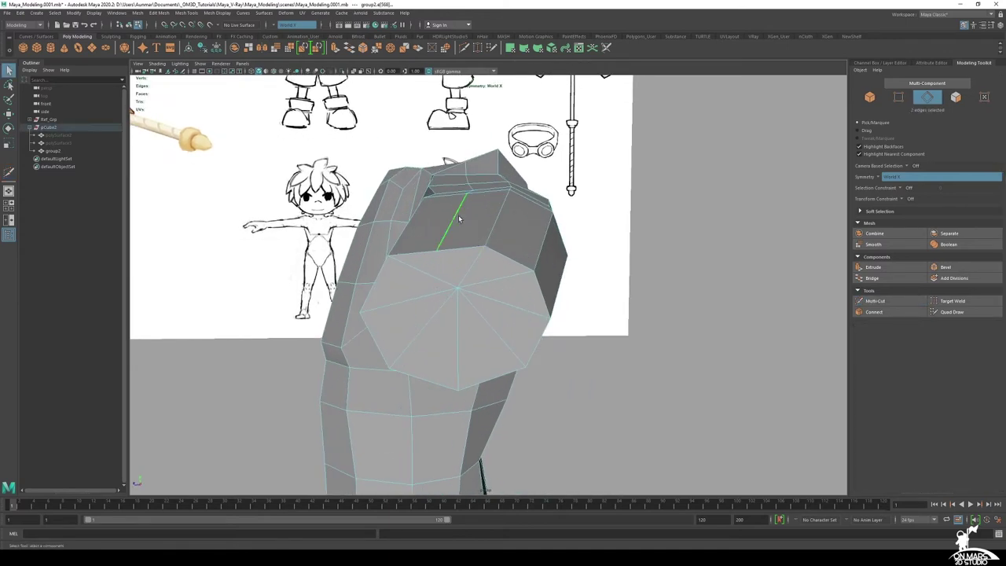
{"action": "double_click", "coordinate": [459, 218]}
{"action": "key", "text": "w"}
{"action": "left_click_drag", "start_coordinate": [475, 223], "coordinate": [507, 238], "text": "alt"}
{"action": "right_click_drag", "start_coordinate": [507, 239], "coordinate": [522, 252], "text": "alt"}
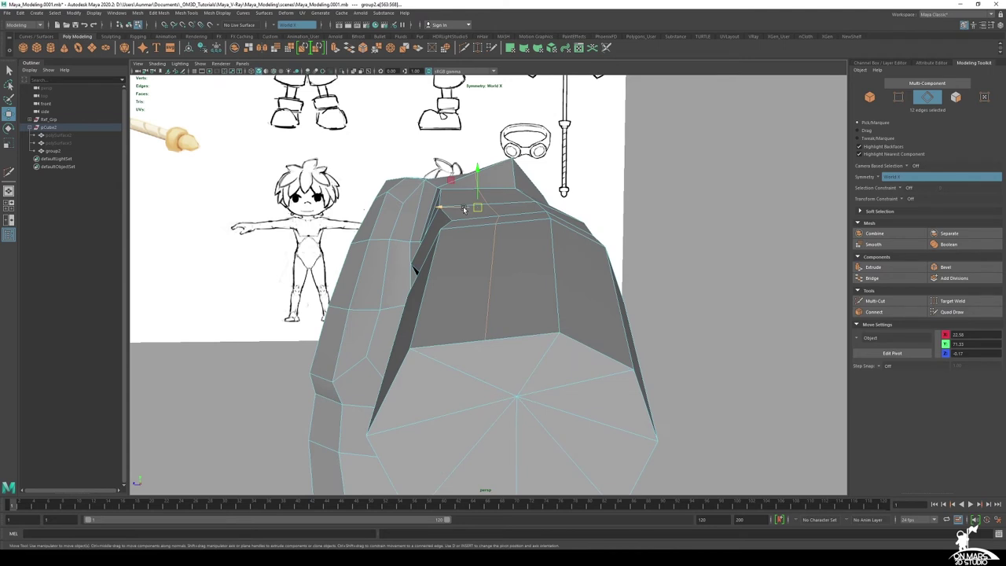
{"action": "middle_click_drag", "start_coordinate": [525, 250], "coordinate": [523, 233], "text": "alt"}
{"action": "scroll", "coordinate": [510, 236], "scroll_direction": "up", "scroll_amount": 5}
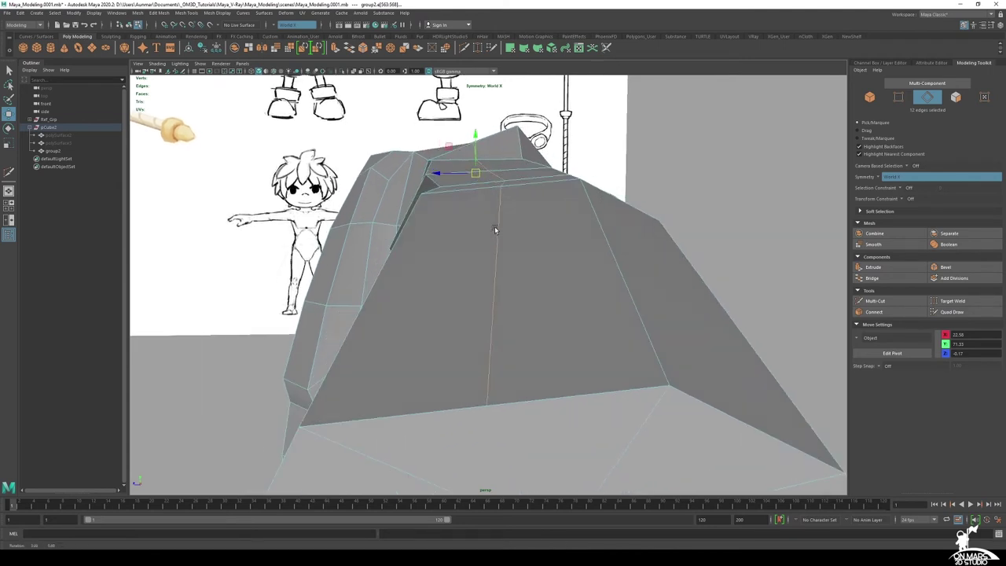
{"action": "mouse_move", "coordinate": [485, 194]}
{"action": "left_mouse_down", "text": "alt"}
{"action": "mouse_move", "coordinate": [466, 186]}
{"action": "mouse_move", "coordinate": [495, 200]}
{"action": "left_mouse_up", "text": "alt"}
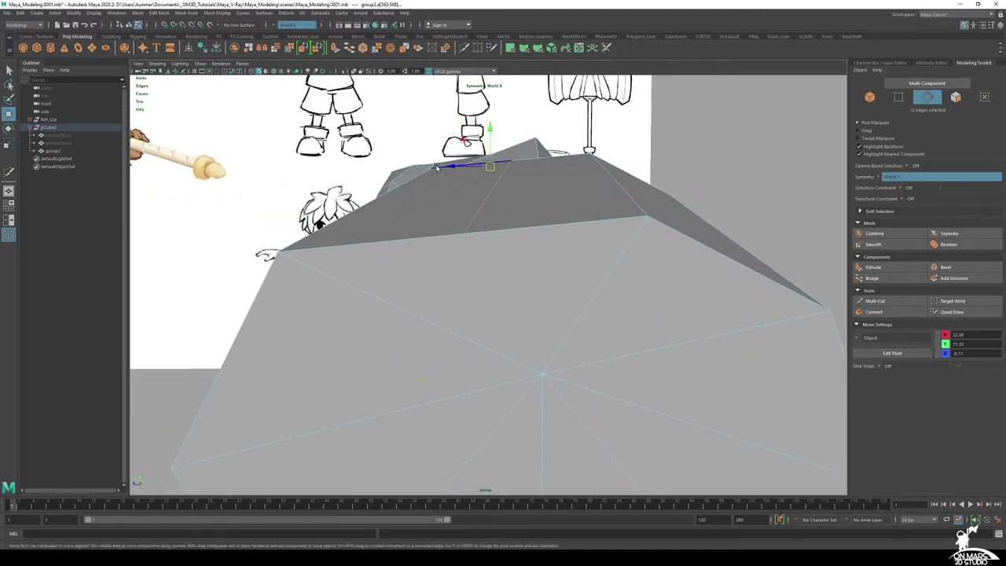
{"action": "middle_click_drag", "start_coordinate": [557, 187], "coordinate": [581, 221], "text": "alt"}
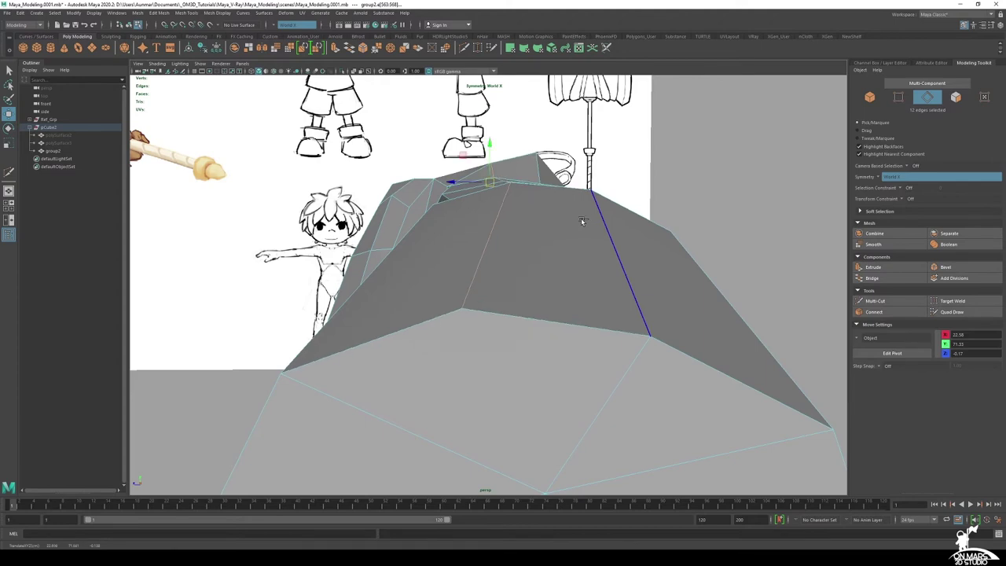
{"action": "left_click_drag", "start_coordinate": [581, 221], "coordinate": [570, 256], "text": "alt"}
{"action": "right_click_drag", "start_coordinate": [569, 255], "coordinate": [503, 202], "text": "alt"}
{"action": "middle_click_drag", "start_coordinate": [503, 202], "coordinate": [487, 280], "text": "alt"}
Connect the end of the new arm loop to the existing shoulder edge line with a Multi-Cut cut
{"action": "left_click_drag", "start_coordinate": [487, 264], "coordinate": [597, 291], "text": "alt"}
{"action": "left_click", "coordinate": [554, 256]}
{"action": "middle_click_drag", "start_coordinate": [597, 291], "coordinate": [588, 290], "text": "ctrl"}
{"action": "left_click_drag", "start_coordinate": [588, 290], "coordinate": [677, 277], "text": "alt"}
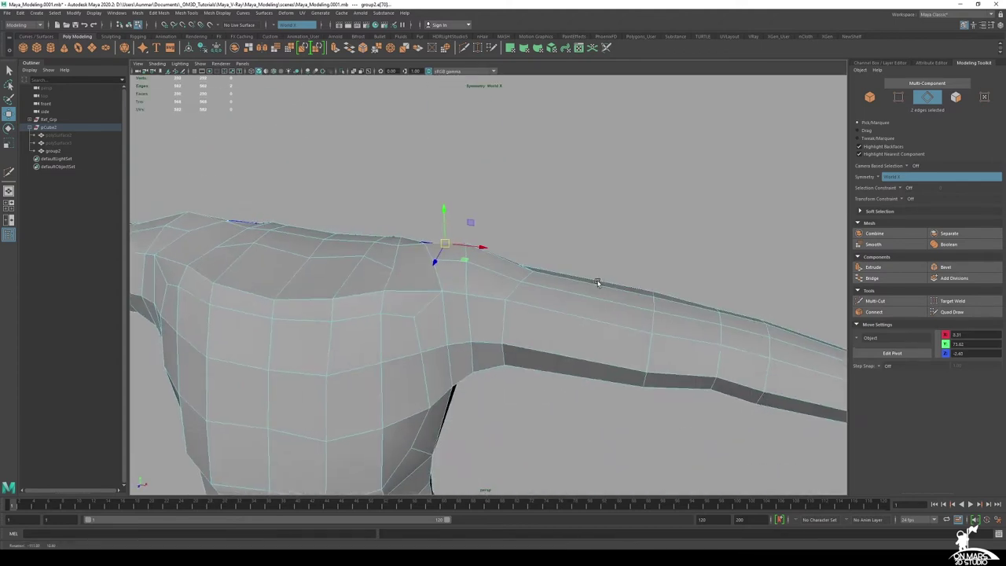
{"action": "middle_click_drag", "start_coordinate": [474, 283], "coordinate": [555, 288], "text": "alt"}
{"action": "left_click_drag", "start_coordinate": [555, 287], "coordinate": [471, 338], "text": "alt"}
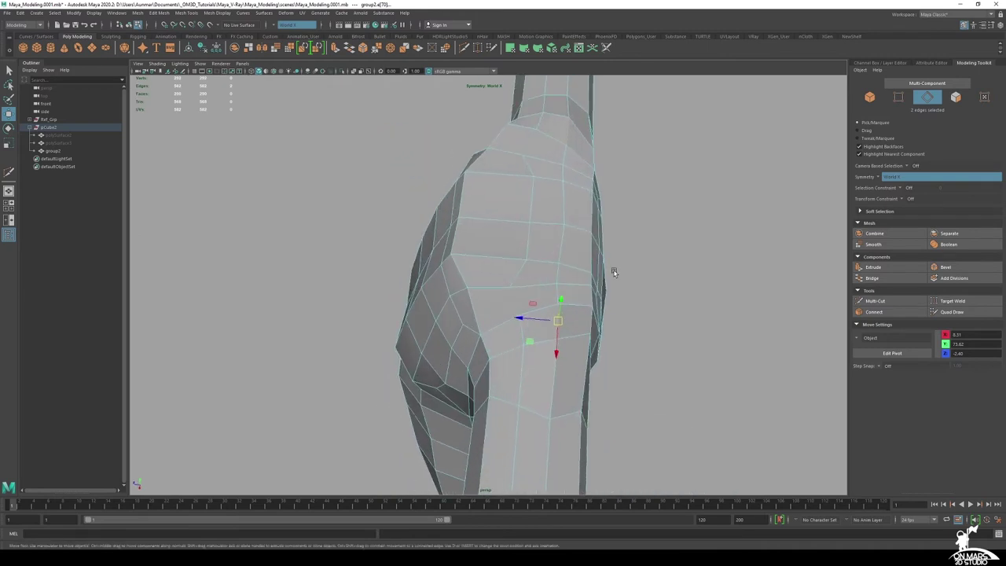
{"action": "left_click", "coordinate": [874, 301]}
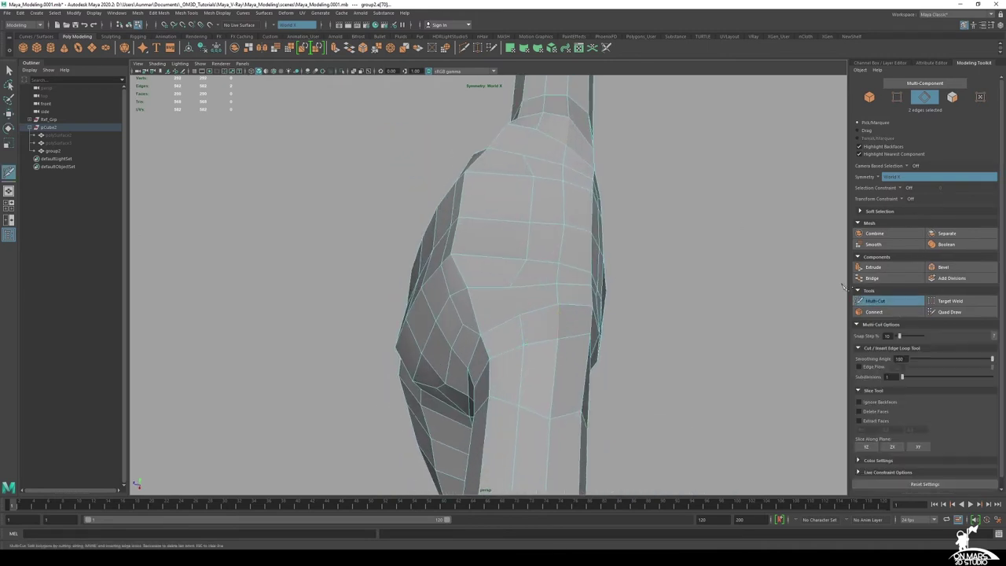
{"action": "left_click", "coordinate": [520, 315]}
{"action": "key", "text": "q"}
Shift the mirrored vertices along the shoulder-top edge line toward the chest to even out their spacing
{"action": "left_click_drag", "start_coordinate": [523, 327], "coordinate": [529, 319], "text": "alt"}
{"action": "right_click_drag", "start_coordinate": [534, 288], "coordinate": [507, 291]}
{"action": "left_click", "coordinate": [527, 261]}
{"action": "key", "text": "w"}
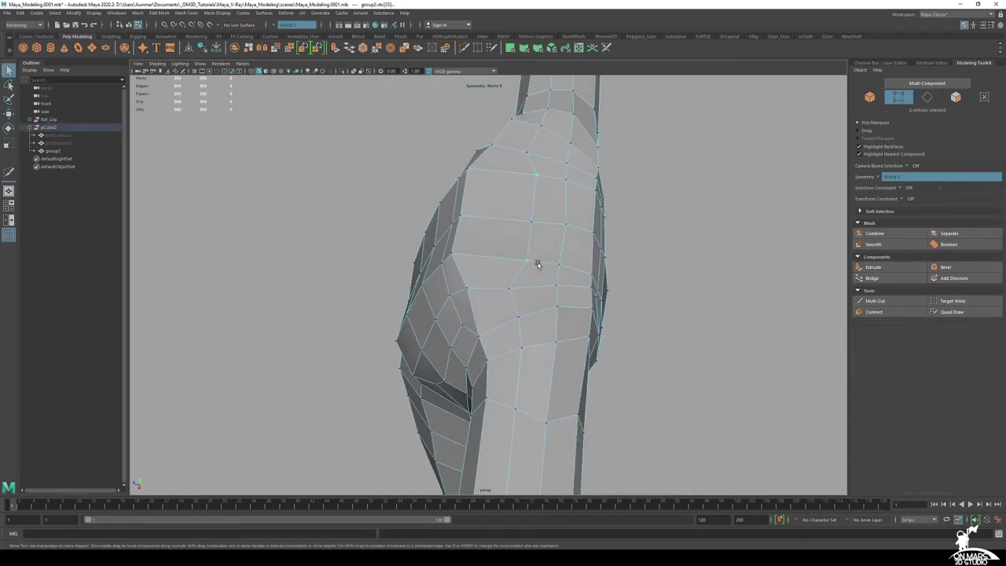
{"action": "key", "text": "w"}
{"action": "left_click", "coordinate": [531, 221]}
{"action": "mouse_move", "coordinate": [525, 222]}
{"action": "left_mouse_down"}
{"action": "mouse_move", "coordinate": [494, 219]}
{"action": "mouse_move", "coordinate": [506, 219]}
{"action": "left_mouse_up"}
Reposition the mirrored vertices on the side of the chest below the armpit to smooth the torso contour
{"action": "left_click_drag", "start_coordinate": [463, 247], "coordinate": [513, 249], "text": "alt"}
{"action": "scroll", "coordinate": [513, 249], "scroll_direction": "down", "scroll_amount": 4}
{"action": "left_click_drag", "start_coordinate": [577, 339], "coordinate": [458, 341], "text": "alt"}
{"action": "left_click_drag", "start_coordinate": [519, 340], "coordinate": [417, 290], "text": "alt"}
{"action": "left_click_drag", "start_coordinate": [538, 267], "coordinate": [454, 269], "text": "alt"}
{"action": "left_click_drag", "start_coordinate": [528, 316], "coordinate": [480, 347], "text": "alt"}
{"action": "scroll", "coordinate": [506, 270], "scroll_direction": "down", "scroll_amount": 4}
{"action": "scroll", "coordinate": [502, 290], "scroll_direction": "up", "scroll_amount": 3}
{"action": "left_click", "coordinate": [503, 328]}
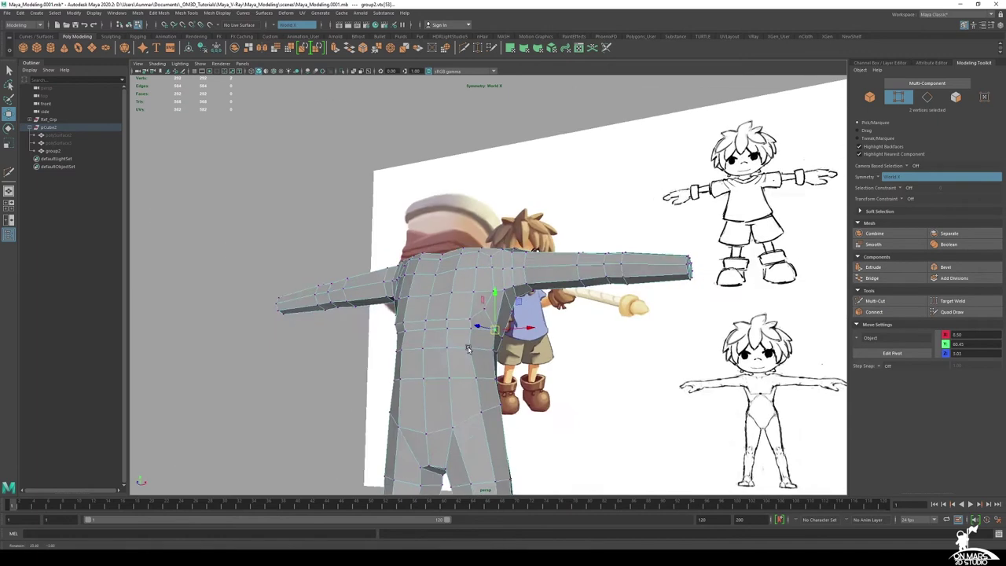
{"action": "scroll", "coordinate": [484, 352], "scroll_direction": "up", "scroll_amount": 3}
{"action": "key", "text": "space"}
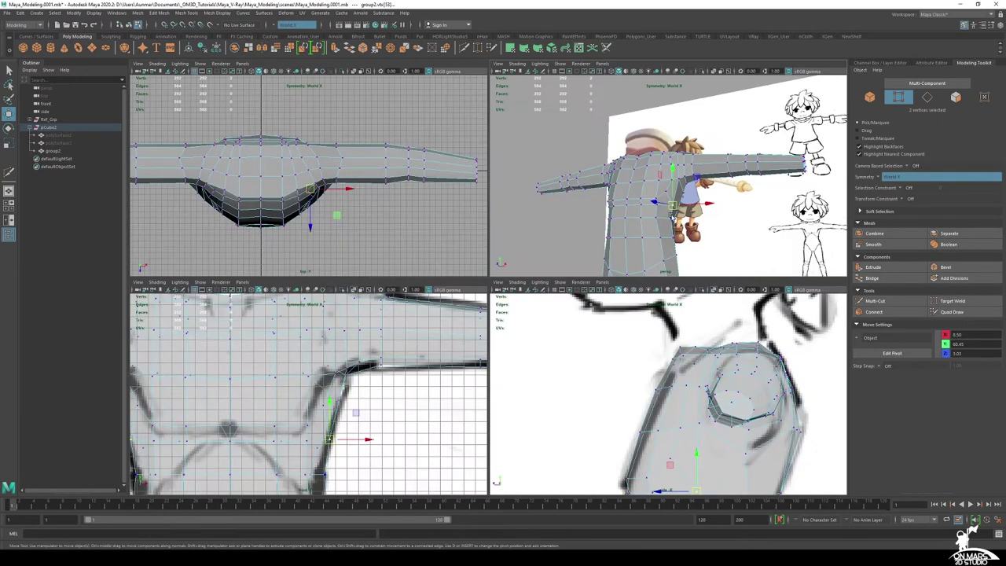
{"action": "key", "text": "space"}
{"action": "left_click_drag", "start_coordinate": [647, 263], "coordinate": [624, 282], "text": "alt"}
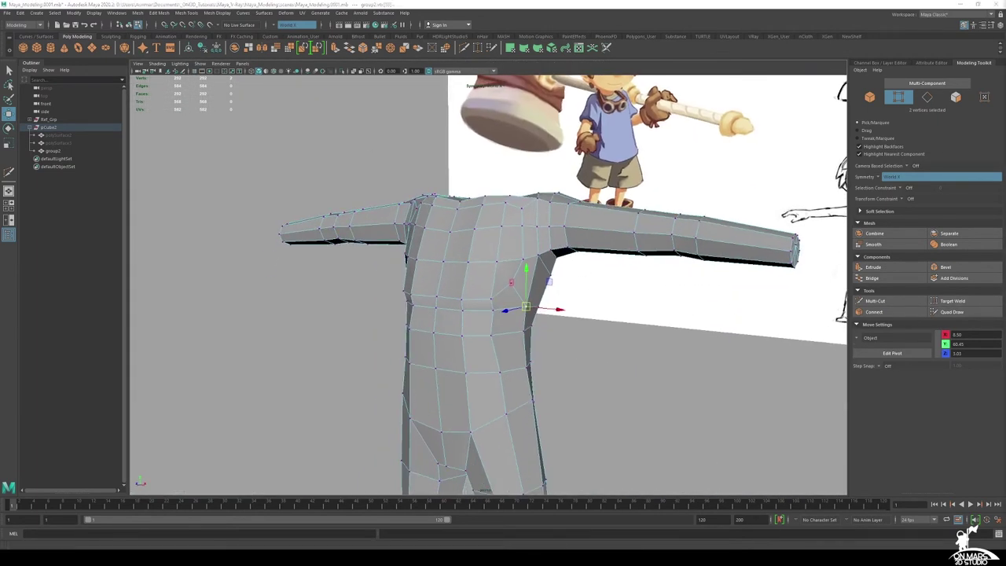
{"action": "left_click_drag", "start_coordinate": [559, 286], "coordinate": [512, 339], "text": "alt"}
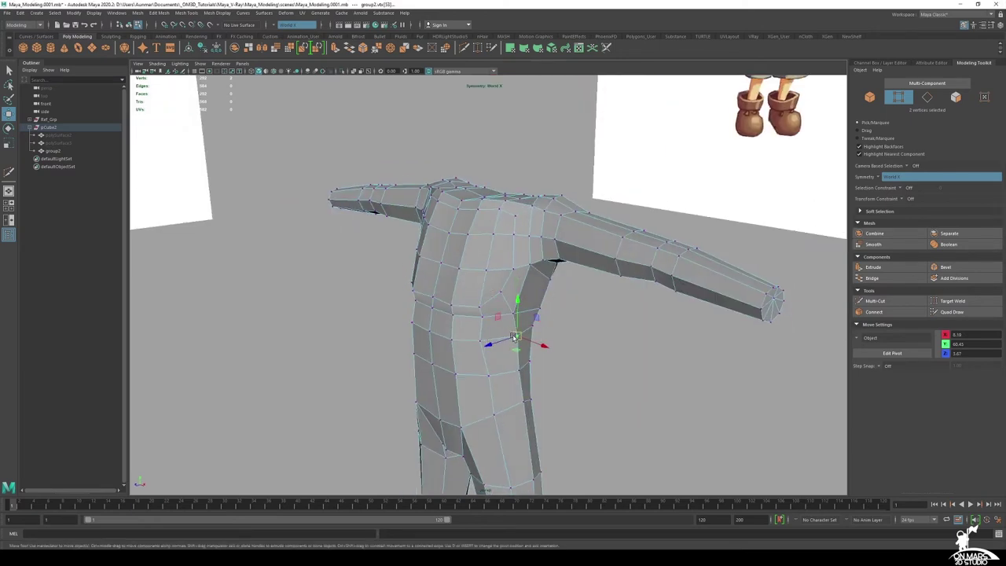
Adjust the mirrored vertices along the sides of the waist and lower ribcage for a smoother torso outline
{"action": "left_click", "coordinate": [516, 374]}
{"action": "left_click_drag", "start_coordinate": [514, 373], "coordinate": [505, 287], "text": "alt"}
{"action": "left_click", "coordinate": [526, 278]}
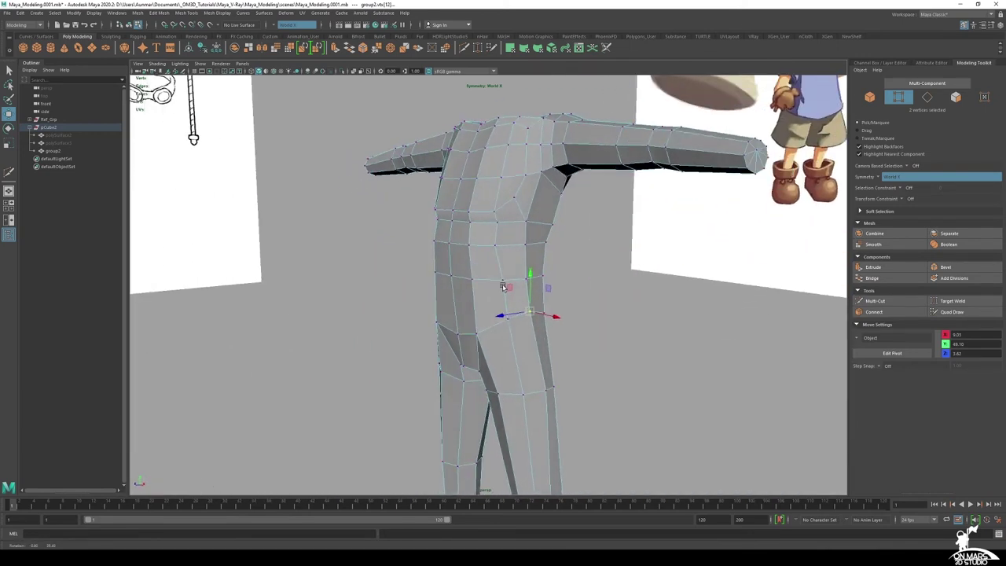
{"action": "left_click", "coordinate": [525, 226]}
{"action": "left_click_drag", "start_coordinate": [528, 228], "coordinate": [660, 272], "text": "alt"}
{"action": "left_click_drag", "start_coordinate": [571, 265], "coordinate": [584, 264], "text": "alt"}
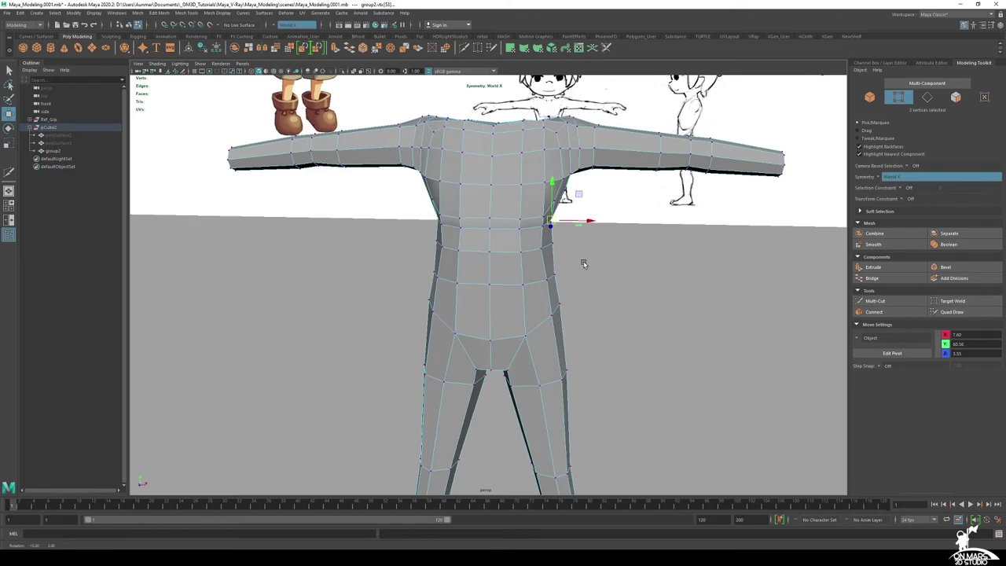
{"action": "left_click", "coordinate": [541, 251]}
{"action": "scroll", "coordinate": [584, 220], "scroll_direction": "down", "scroll_amount": 3}
{"action": "middle_click_drag", "start_coordinate": [581, 222], "coordinate": [561, 278], "text": "alt"}
{"action": "scroll", "coordinate": [565, 277], "scroll_direction": "up", "scroll_amount": 4}
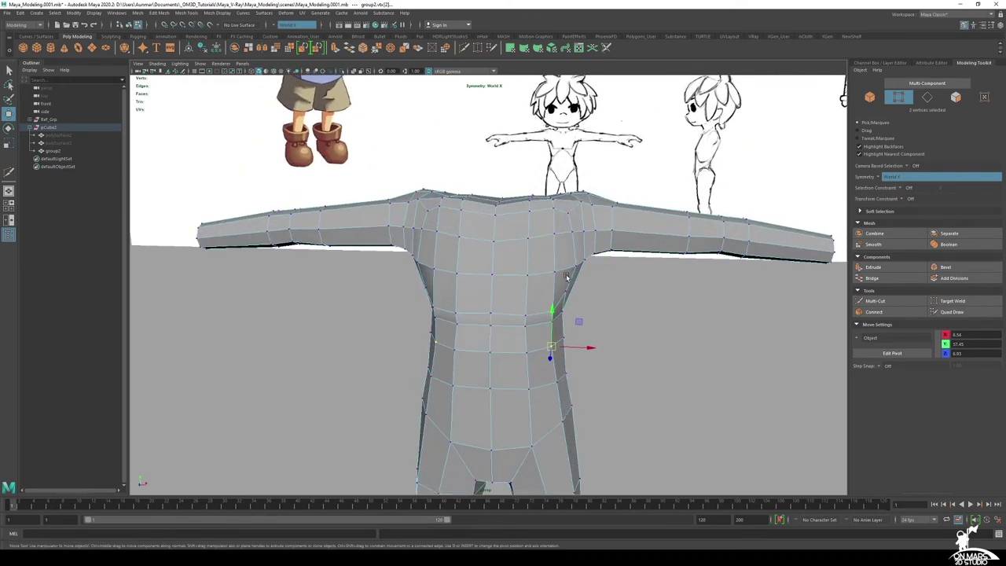
Reposition the mirrored vertices around the front of the armpits to smooth the transition into the arms
{"action": "left_click_drag", "start_coordinate": [566, 272], "coordinate": [547, 251], "text": "alt"}
{"action": "scroll", "coordinate": [548, 272], "scroll_direction": "up", "scroll_amount": 3}
{"action": "key", "text": "q"}
{"action": "left_click", "coordinate": [594, 263]}
{"action": "key", "text": "w"}
{"action": "key", "text": "q"}
{"action": "left_click", "coordinate": [588, 237]}
{"action": "key", "text": "w"}
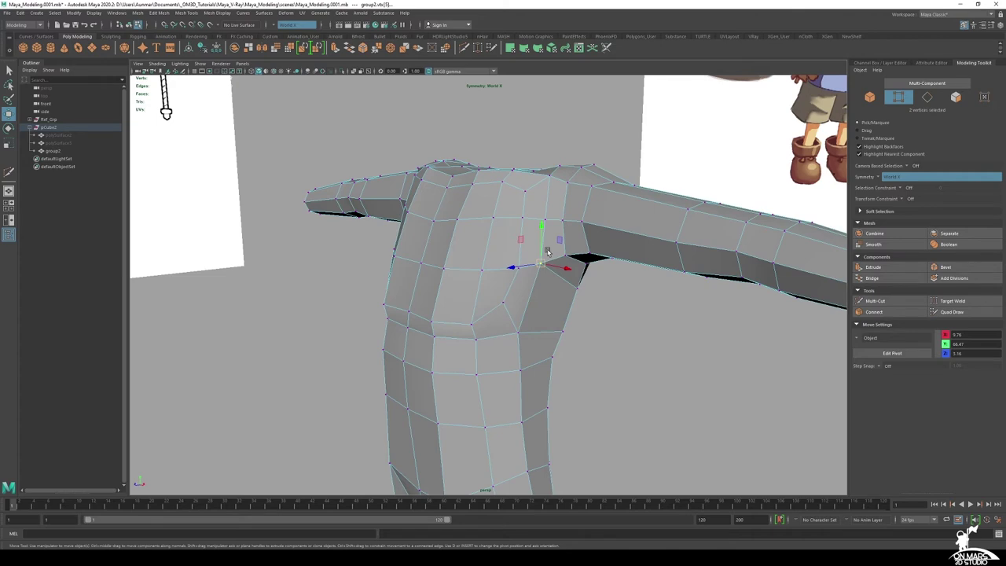
Examine the torso, armpits and arms from the front, sides and below to check the overall shape
{"action": "left_click_drag", "start_coordinate": [547, 251], "coordinate": [547, 244], "text": "alt"}
{"action": "right_click_drag", "start_coordinate": [547, 244], "coordinate": [518, 245], "text": "alt"}
{"action": "left_click_drag", "start_coordinate": [519, 245], "coordinate": [559, 246], "text": "alt"}
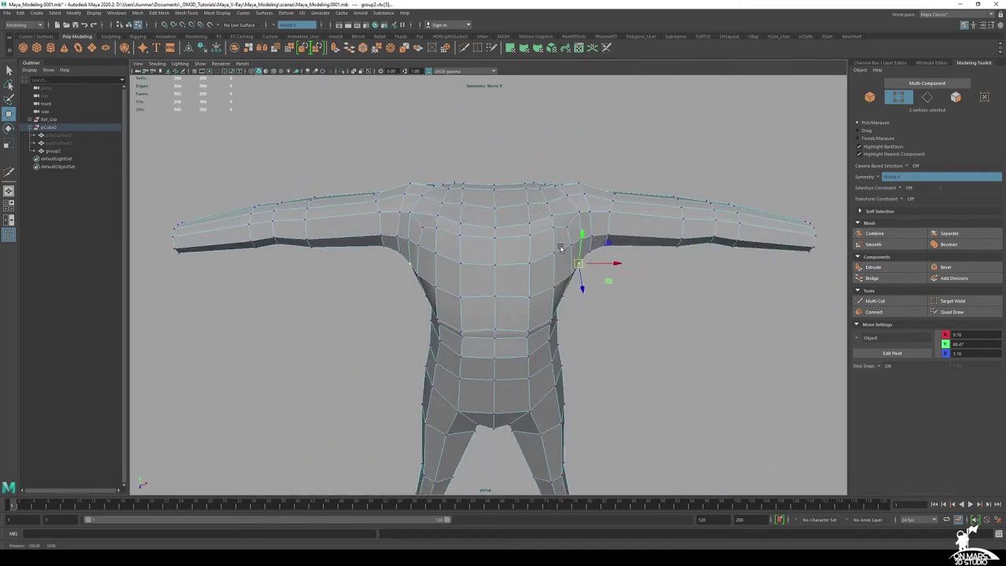
{"action": "right_click_drag", "start_coordinate": [558, 246], "coordinate": [530, 258], "text": "alt"}
{"action": "left_click_drag", "start_coordinate": [530, 258], "coordinate": [581, 288], "text": "alt"}
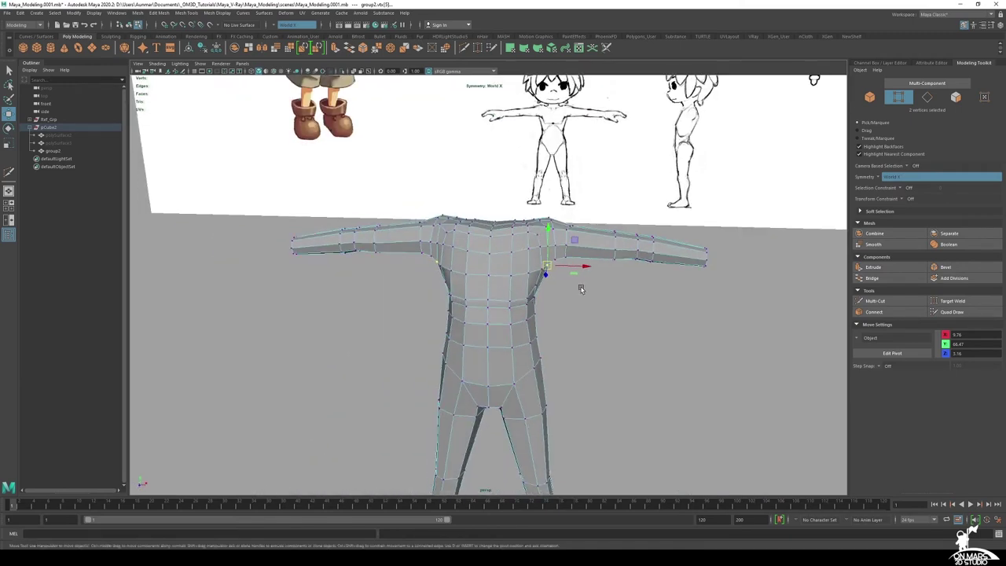
{"action": "right_click_drag", "start_coordinate": [580, 288], "coordinate": [543, 286], "text": "alt"}
{"action": "left_click_drag", "start_coordinate": [543, 286], "coordinate": [503, 271], "text": "alt"}
{"action": "right_click_drag", "start_coordinate": [503, 271], "coordinate": [545, 312], "text": "alt"}
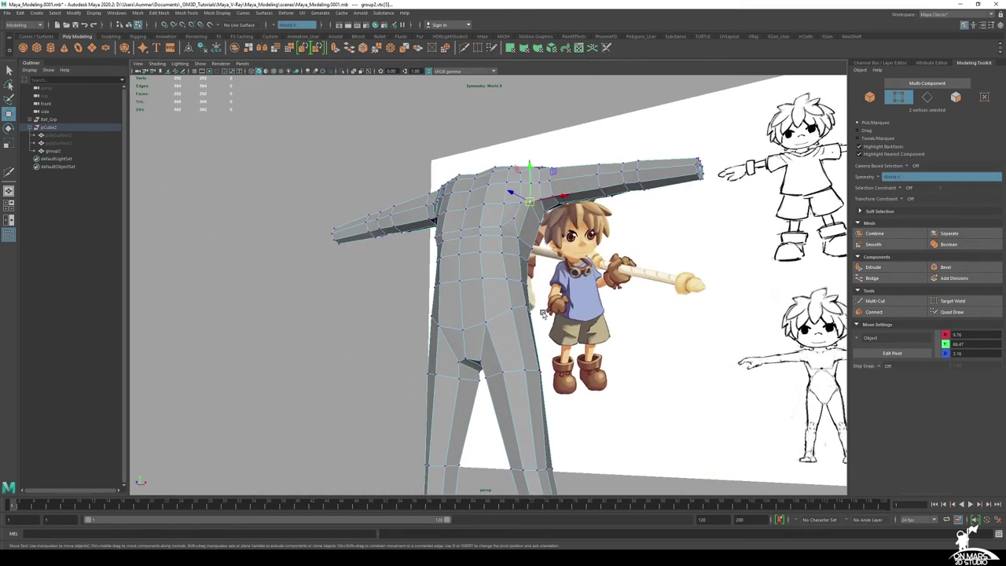
{"action": "left_click_drag", "start_coordinate": [501, 267], "coordinate": [505, 317], "text": "alt"}
{"action": "left_click_drag", "start_coordinate": [543, 212], "coordinate": [589, 234], "text": "alt"}
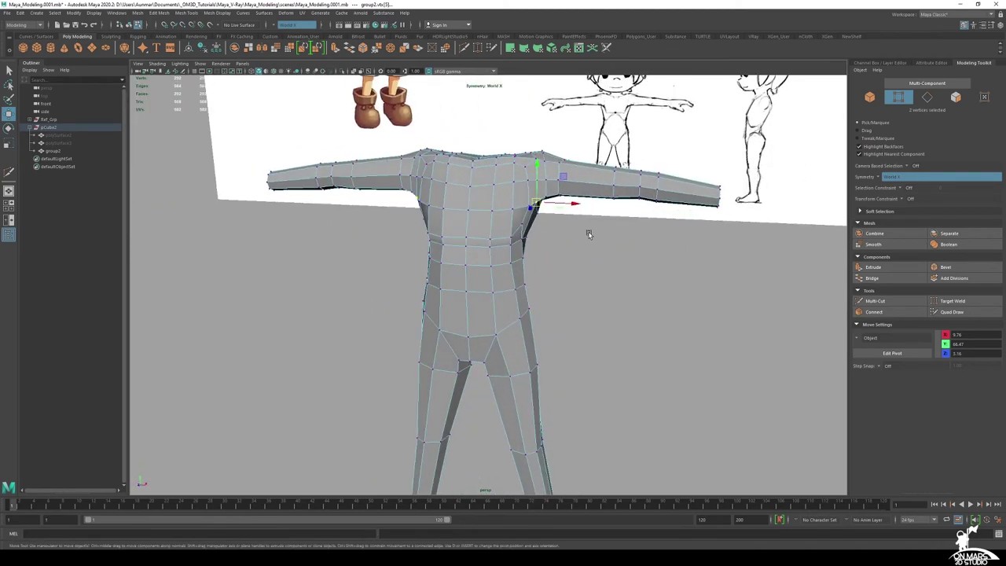
Turn on the smooth preview, select the whole body mesh in object mode and save the scene
{"action": "key", "text": "3"}
{"action": "right_click_drag", "start_coordinate": [507, 180], "coordinate": [542, 150]}
{"action": "key", "text": "q"}
{"action": "right_click_drag", "start_coordinate": [612, 302], "coordinate": [451, 282], "text": "alt"}
{"action": "left_click_drag", "start_coordinate": [452, 282], "coordinate": [474, 280], "text": "alt"}
{"action": "key", "text": "ctrl+s"}
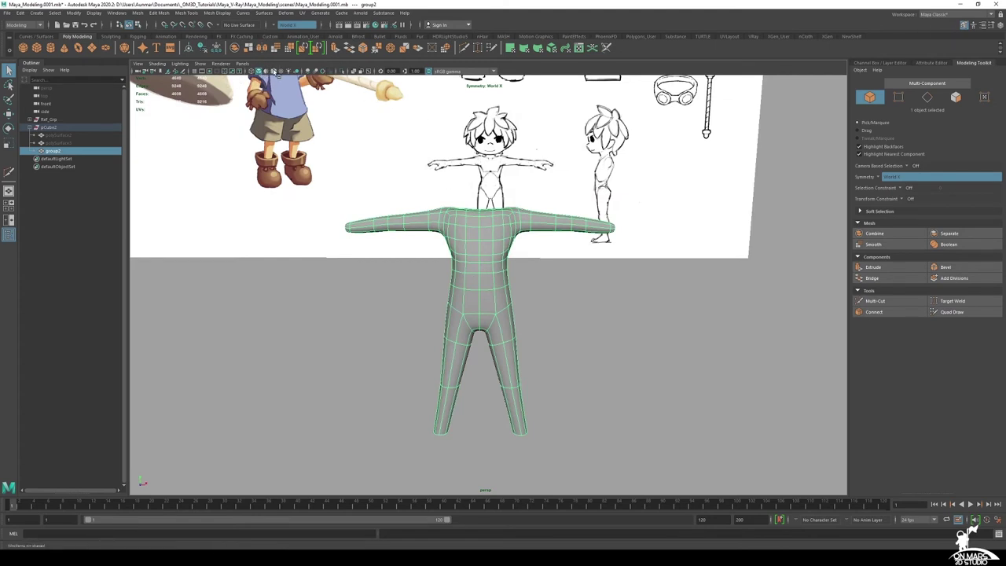
Inspect the smoothed body in shaded and wireframe display to check its edge flow from shoulders to legs
{"action": "left_click", "coordinate": [444, 278]}
{"action": "left_click_drag", "start_coordinate": [455, 278], "coordinate": [569, 311], "text": "alt"}
{"action": "left_click", "coordinate": [491, 230]}
{"action": "left_click_drag", "start_coordinate": [492, 229], "coordinate": [342, 121], "text": "alt"}
{"action": "left_click", "coordinate": [259, 71]}
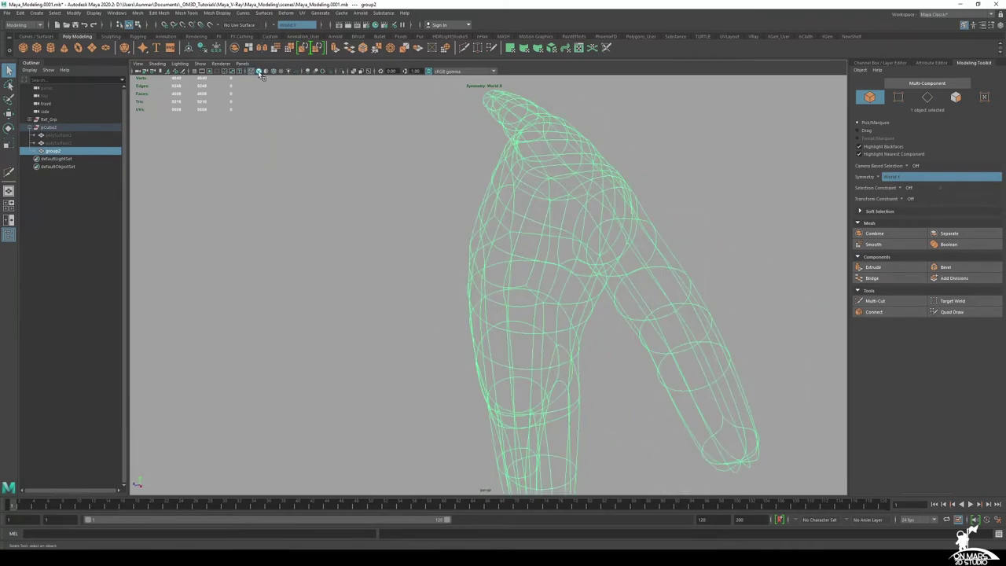
{"action": "left_click", "coordinate": [266, 72]}
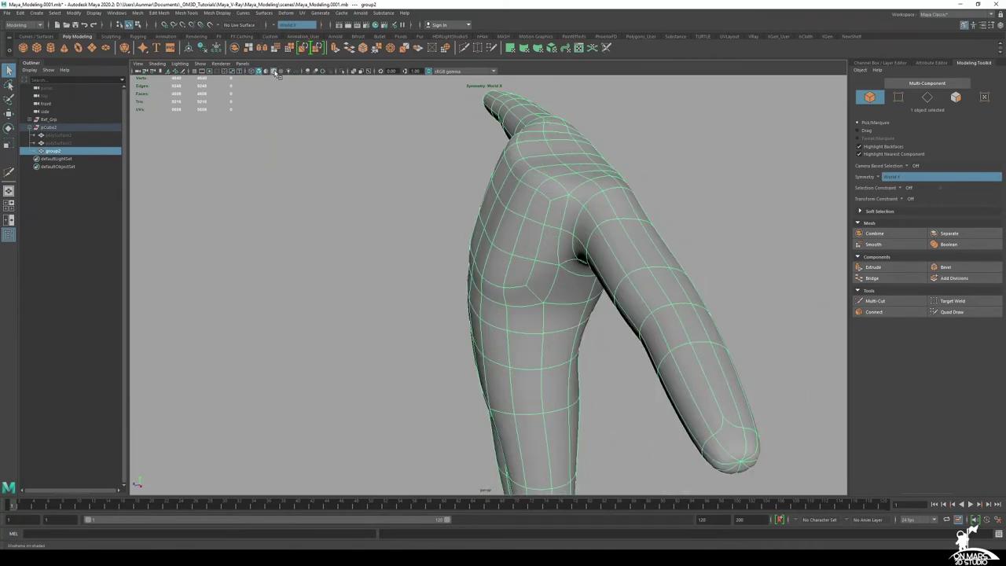
{"action": "right_click_drag", "start_coordinate": [538, 250], "coordinate": [491, 245], "text": "alt"}
{"action": "left_click_drag", "start_coordinate": [503, 247], "coordinate": [638, 208], "text": "alt"}
{"action": "right_click_drag", "start_coordinate": [590, 206], "coordinate": [543, 201], "text": "alt"}
{"action": "right_click_drag", "start_coordinate": [465, 226], "coordinate": [501, 228], "text": "alt"}
{"action": "left_click_drag", "start_coordinate": [501, 229], "coordinate": [577, 236], "text": "alt"}
{"action": "right_click_drag", "start_coordinate": [491, 287], "coordinate": [541, 296], "text": "alt"}
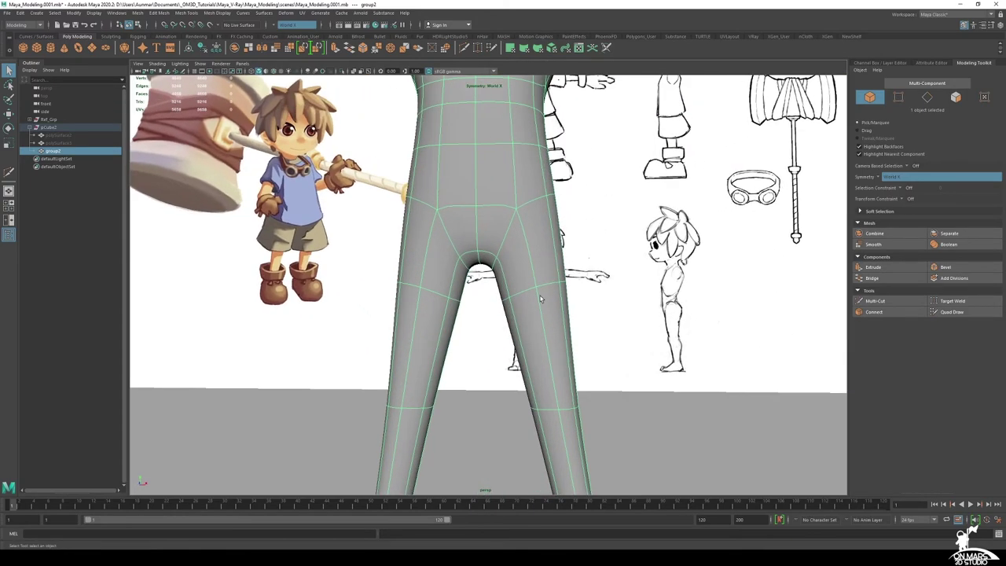
Return the body to its unsmoothed display and examine the hips, crotch and upper legs from all around
{"action": "key", "text": "1"}
{"action": "middle_click_drag", "start_coordinate": [555, 241], "coordinate": [564, 281], "text": "alt"}
{"action": "left_click_drag", "start_coordinate": [566, 283], "coordinate": [394, 283], "text": "alt"}
{"action": "left_click_drag", "start_coordinate": [478, 287], "coordinate": [440, 292], "text": "alt"}
{"action": "right_click_drag", "start_coordinate": [542, 284], "coordinate": [576, 292], "text": "alt"}
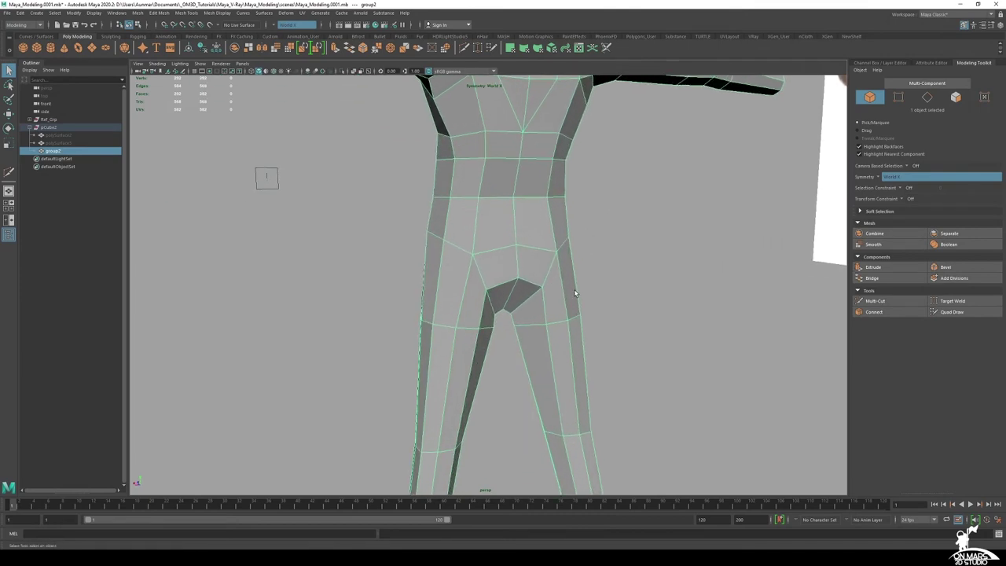
{"action": "left_click_drag", "start_coordinate": [515, 304], "coordinate": [577, 297], "text": "alt"}
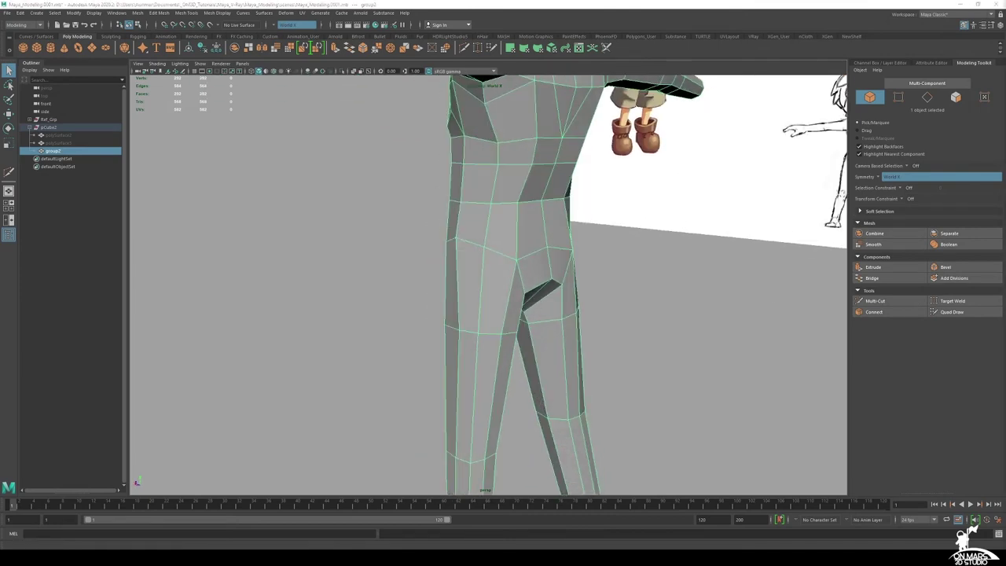
{"action": "left_click_drag", "start_coordinate": [531, 255], "coordinate": [641, 236], "text": "alt"}
{"action": "right_click_drag", "start_coordinate": [641, 237], "coordinate": [599, 230], "text": "alt"}
{"action": "left_click_drag", "start_coordinate": [668, 268], "coordinate": [628, 236], "text": "alt"}
{"action": "right_click_drag", "start_coordinate": [628, 235], "coordinate": [622, 229], "text": "alt"}
{"action": "middle_click_drag", "start_coordinate": [542, 219], "coordinate": [544, 242], "text": "alt"}
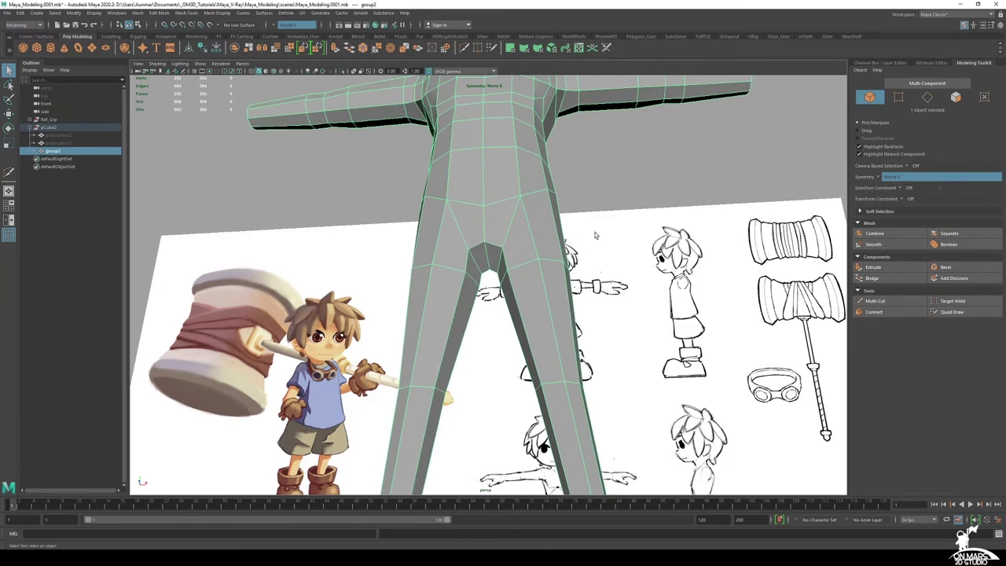
{"action": "left_click_drag", "start_coordinate": [559, 259], "coordinate": [593, 278], "text": "alt"}
Compare the hips and legs with the reference drawing in the front and side views
{"action": "key", "text": "space"}
{"action": "key", "text": "space"}
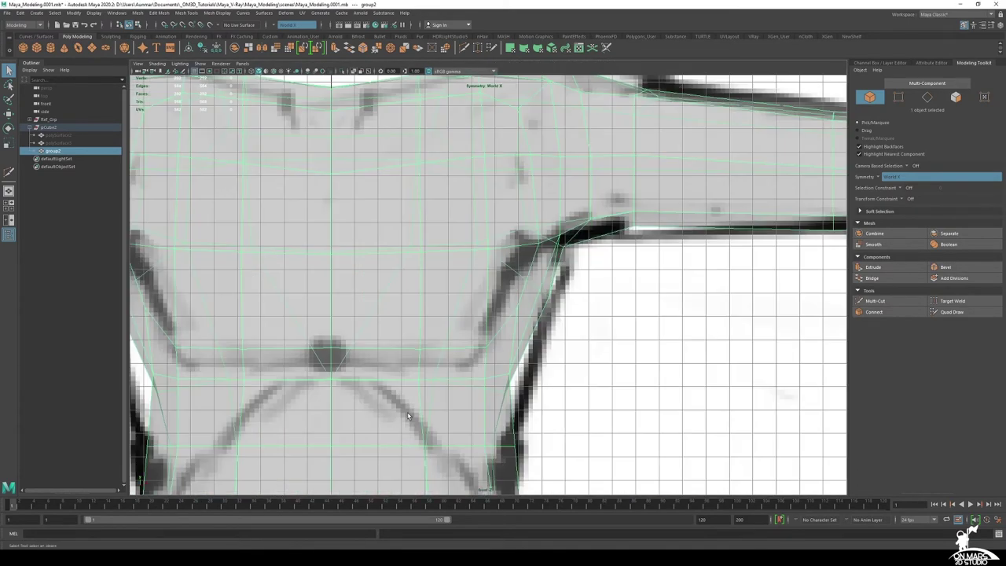
{"action": "middle_click_drag", "start_coordinate": [410, 414], "coordinate": [402, 192], "text": "alt"}
{"action": "right_click_drag", "start_coordinate": [402, 192], "coordinate": [386, 190], "text": "alt"}
{"action": "scroll", "coordinate": [387, 190], "scroll_direction": "down", "scroll_amount": 2}
{"action": "middle_click_drag", "start_coordinate": [486, 428], "coordinate": [503, 39], "text": "alt"}
{"action": "middle_click_drag", "start_coordinate": [469, 146], "coordinate": [478, 261], "text": "alt"}
{"action": "scroll", "coordinate": [477, 262], "scroll_direction": "up", "scroll_amount": 2}
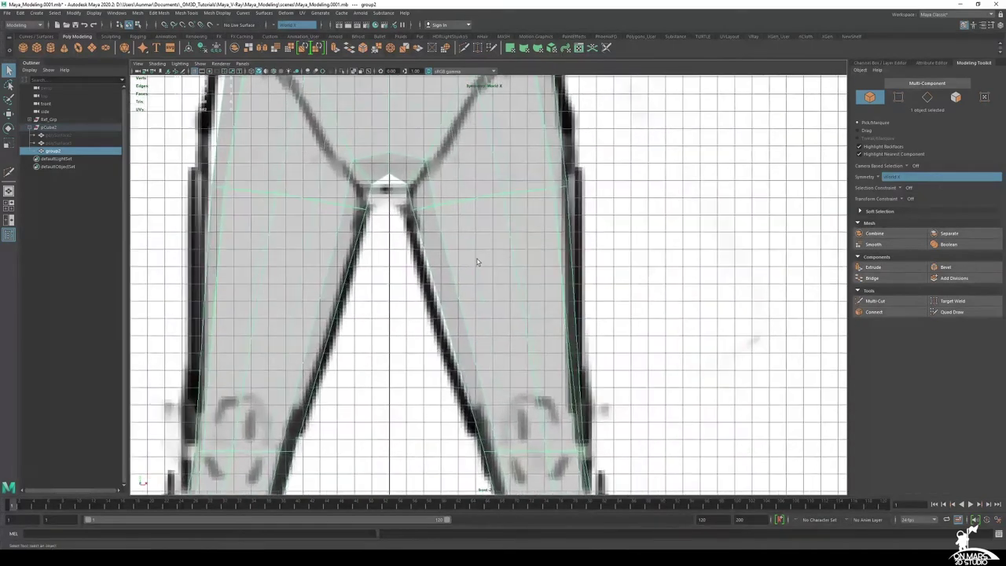
{"action": "key", "text": "space"}
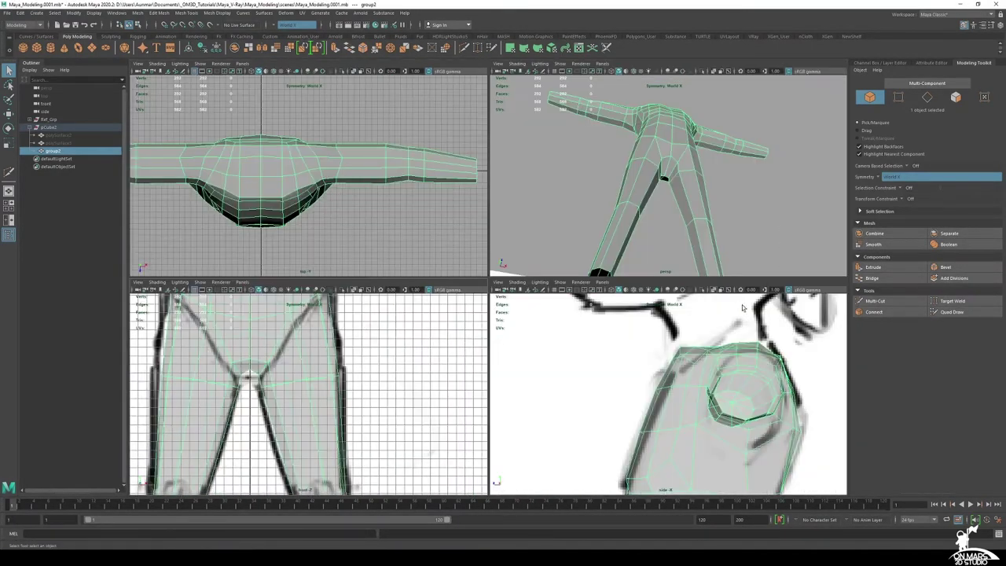
{"action": "key", "text": "space"}
{"action": "middle_click_drag", "start_coordinate": [699, 374], "coordinate": [633, 79], "text": "alt"}
{"action": "middle_click_drag", "start_coordinate": [577, 479], "coordinate": [565, 115], "text": "alt"}
{"action": "scroll", "coordinate": [557, 216], "scroll_direction": "down", "scroll_amount": 1}
{"action": "middle_click_drag", "start_coordinate": [557, 216], "coordinate": [543, 264], "text": "alt"}
Select the upper-thigh edge loop on both legs, then scale and move it to fit the side reference
{"action": "right_click_drag", "start_coordinate": [555, 238], "coordinate": [505, 227]}
{"action": "scroll", "coordinate": [497, 272], "scroll_direction": "down", "scroll_amount": 1}
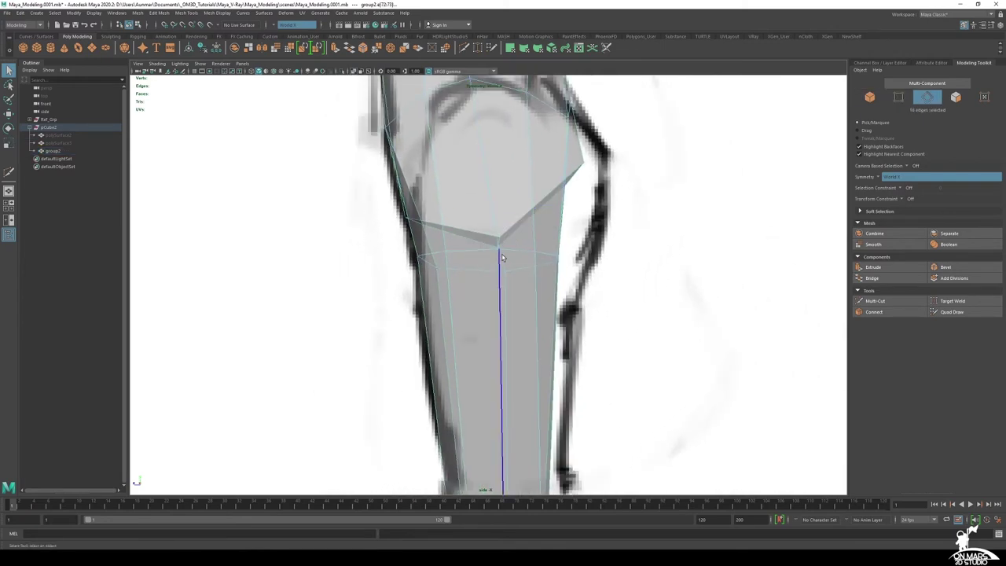
{"action": "left_click", "coordinate": [514, 250]}
{"action": "key", "text": "r"}
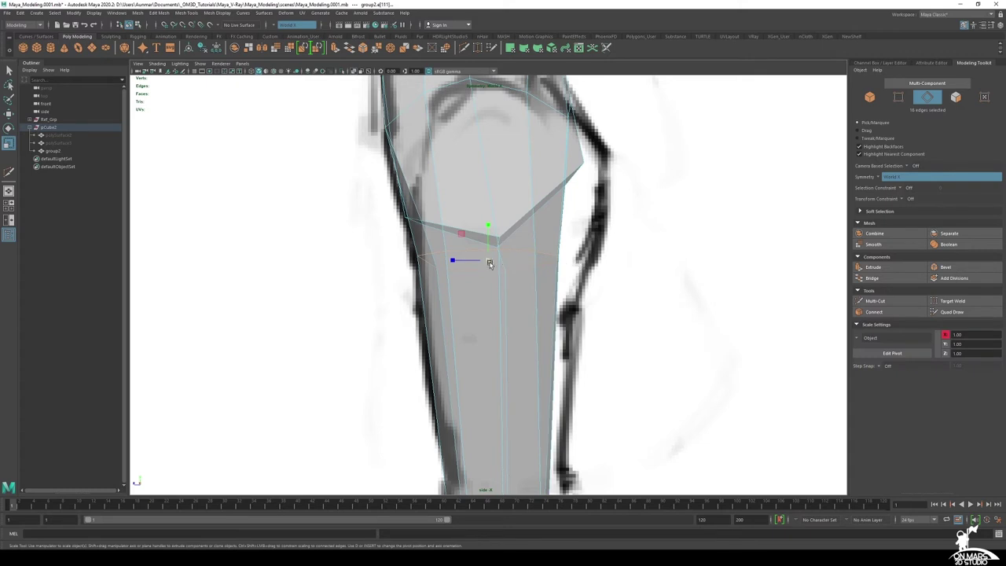
{"action": "mouse_move", "coordinate": [489, 262]}
{"action": "left_mouse_down"}
{"action": "mouse_move", "coordinate": [508, 264]}
{"action": "mouse_move", "coordinate": [473, 262]}
{"action": "left_mouse_up"}
{"action": "key", "text": "w"}
Select the knee edge loop on both legs, then move and scale it to fit the side reference
{"action": "scroll", "coordinate": [480, 252], "scroll_direction": "down", "scroll_amount": 1}
{"action": "middle_click_drag", "start_coordinate": [507, 284], "coordinate": [495, 140], "text": "alt"}
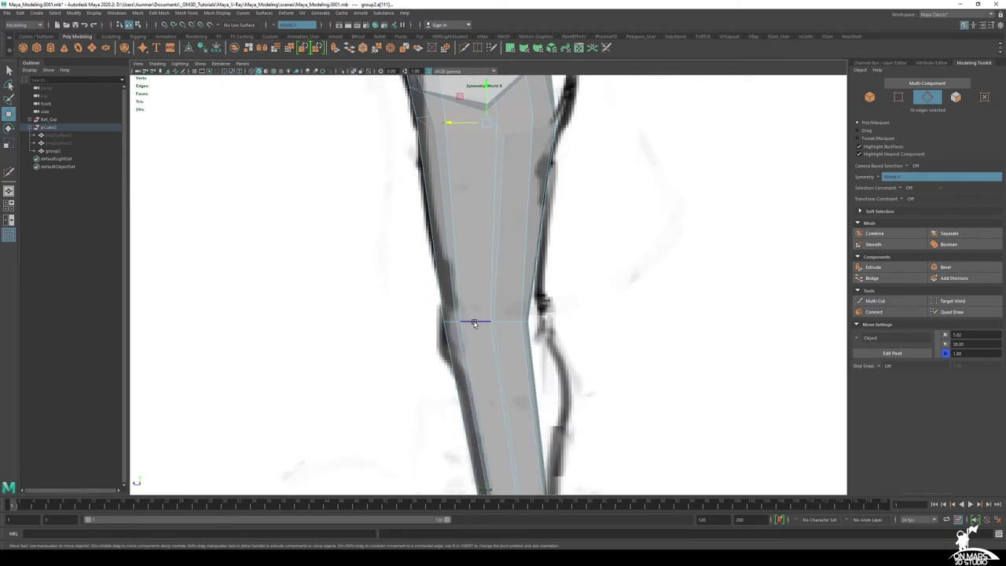
{"action": "left_click_drag", "start_coordinate": [448, 322], "coordinate": [495, 324]}
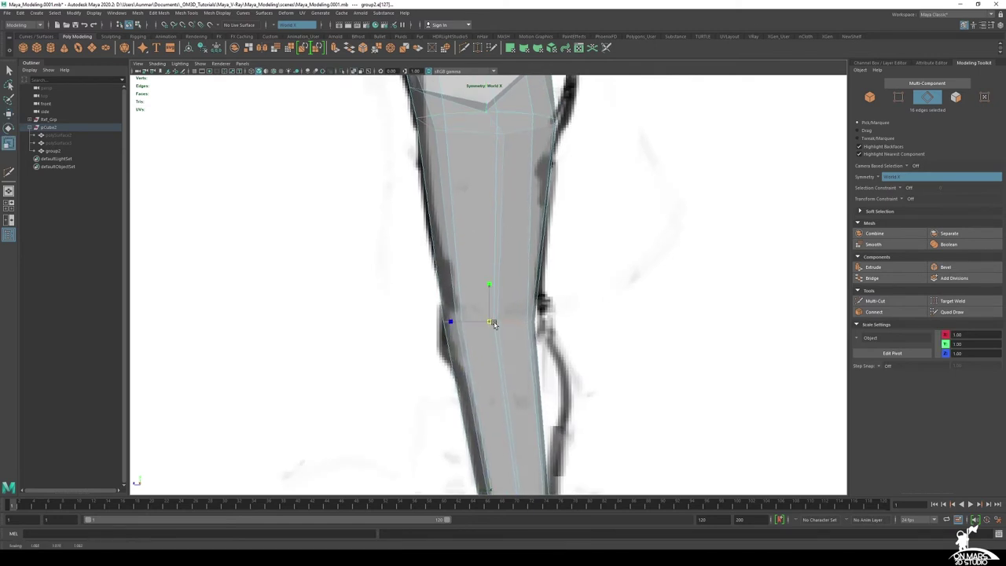
Select the upper-thigh edge loop on both legs and narrow it along X to fit the front reference
{"action": "middle_click_drag", "start_coordinate": [539, 219], "coordinate": [510, 285], "text": "alt"}
{"action": "key", "text": "space"}
{"action": "key", "text": "space"}
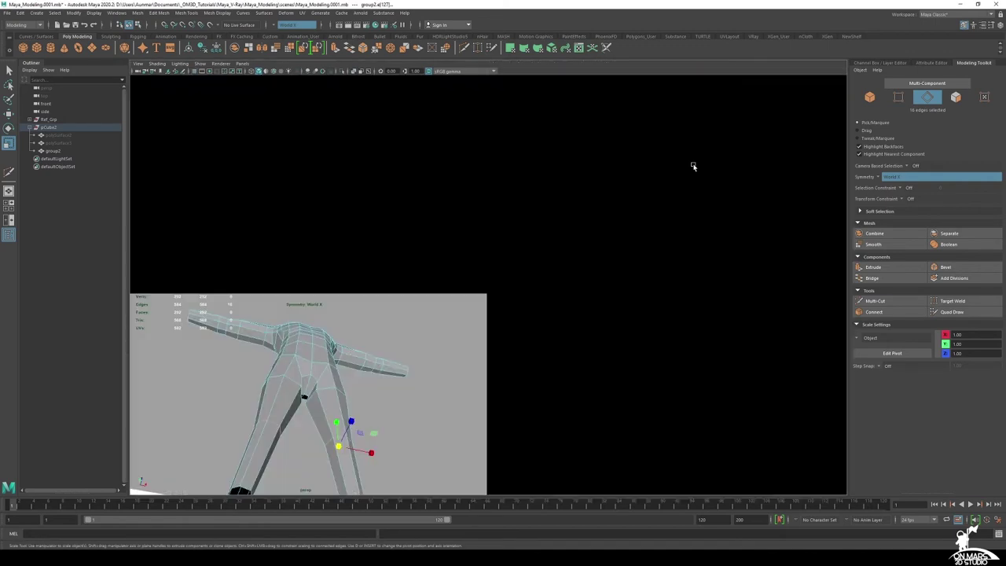
{"action": "left_click_drag", "start_coordinate": [672, 210], "coordinate": [502, 273], "text": "alt"}
{"action": "left_click_drag", "start_coordinate": [482, 307], "coordinate": [490, 264], "text": "alt"}
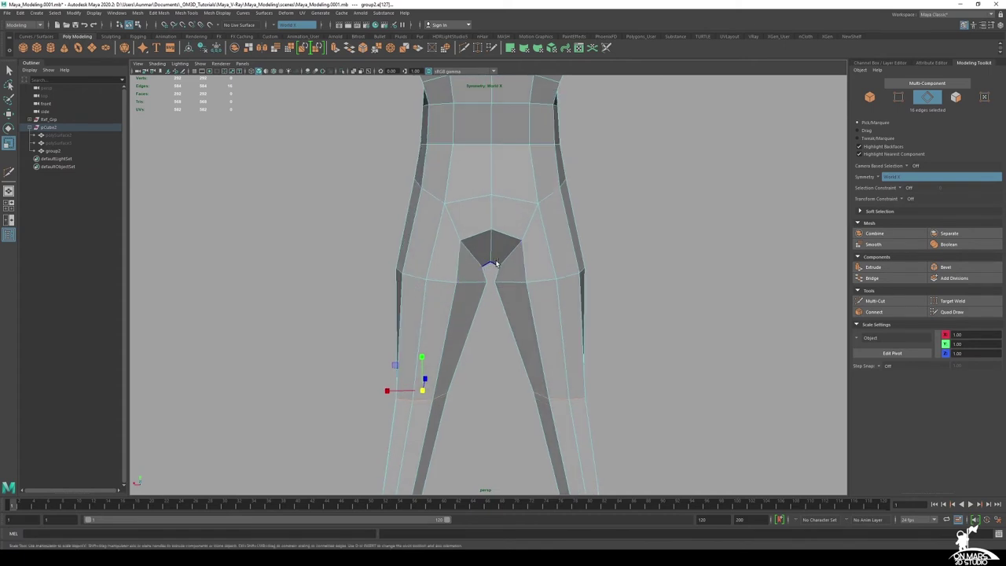
{"action": "key", "text": "space"}
{"action": "middle_click_drag", "start_coordinate": [344, 394], "coordinate": [343, 402], "text": "alt"}
{"action": "middle_click_drag", "start_coordinate": [648, 402], "coordinate": [646, 321], "text": "alt"}
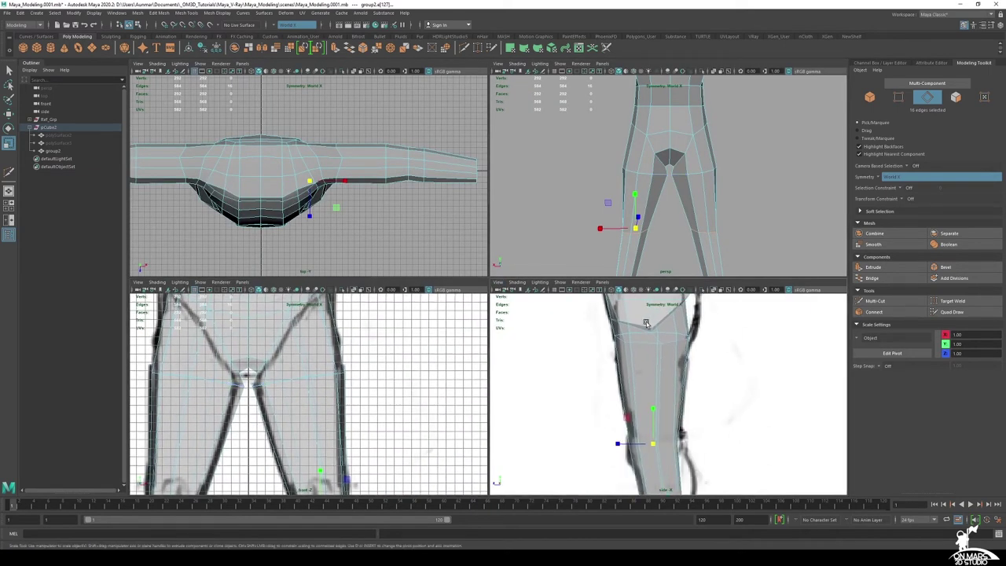
{"action": "double_click", "coordinate": [264, 385]}
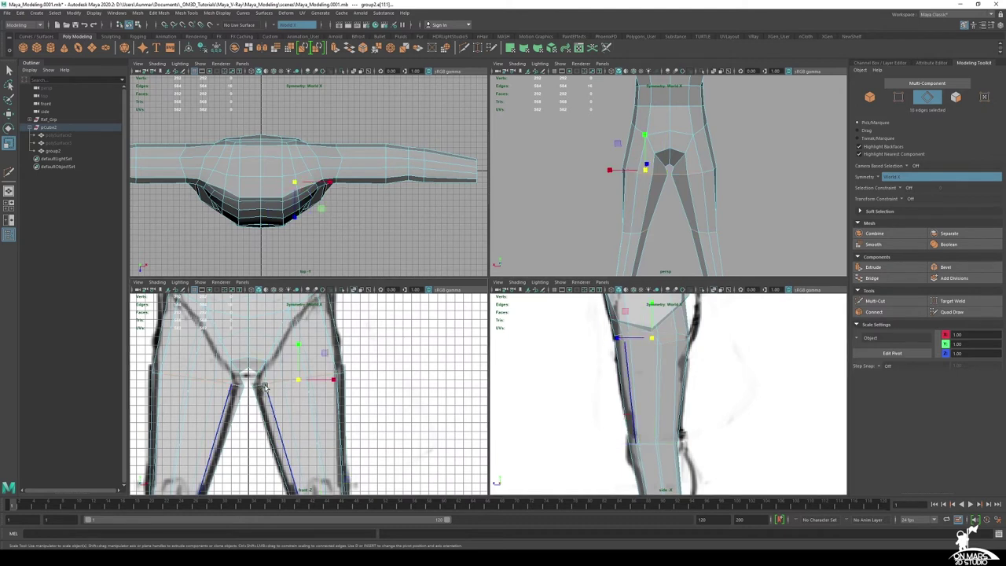
{"action": "left_click_drag", "start_coordinate": [334, 381], "coordinate": [323, 384]}
Insert a centred edge loop around the pelvis with Multi-Cut, between the lower-waist loop and the hip loop
{"action": "left_click_drag", "start_coordinate": [583, 187], "coordinate": [649, 222], "text": "alt"}
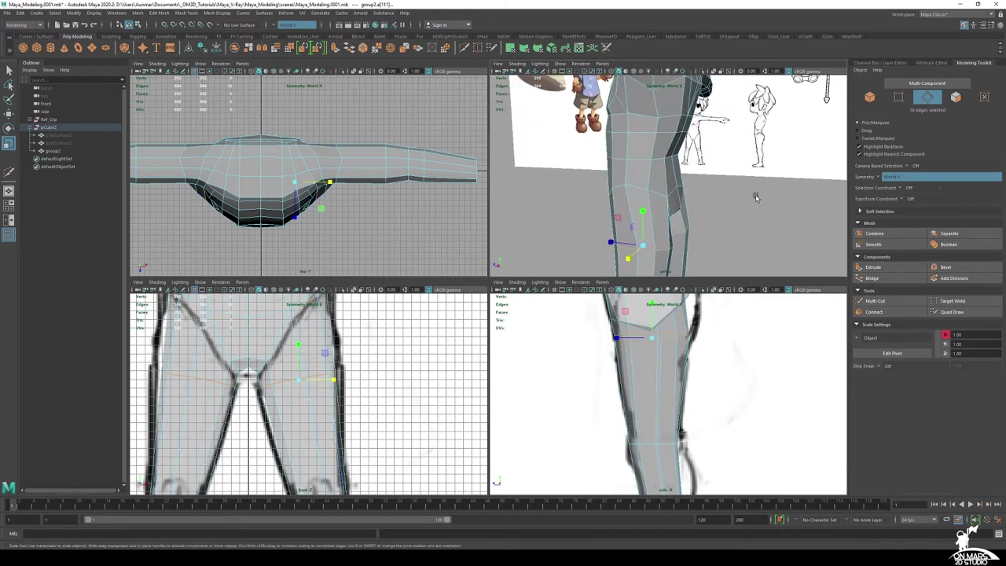
{"action": "key", "text": "space"}
{"action": "left_click_drag", "start_coordinate": [696, 179], "coordinate": [793, 285], "text": "alt"}
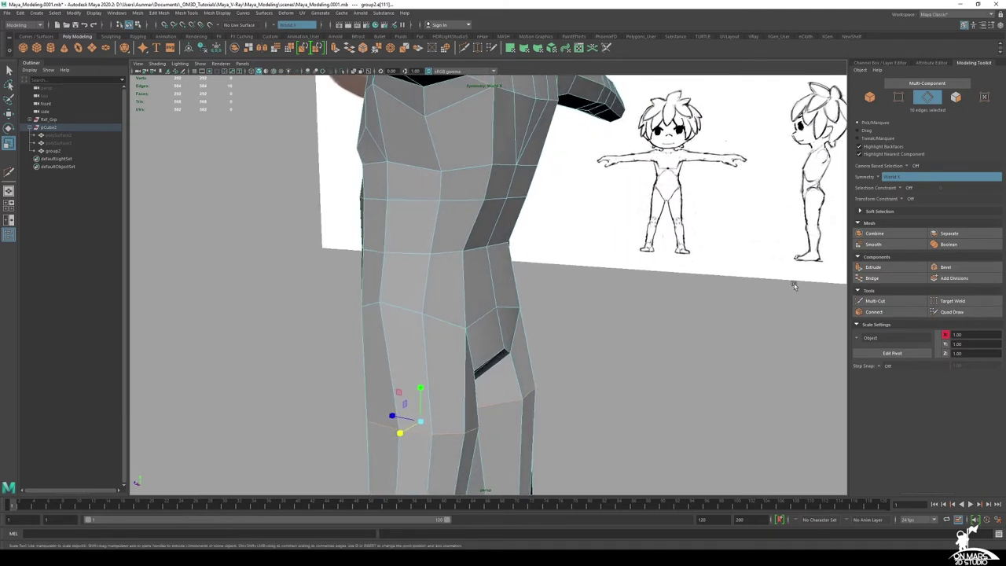
{"action": "left_click_drag", "start_coordinate": [593, 260], "coordinate": [571, 265], "text": "alt"}
{"action": "left_click", "coordinate": [897, 303]}
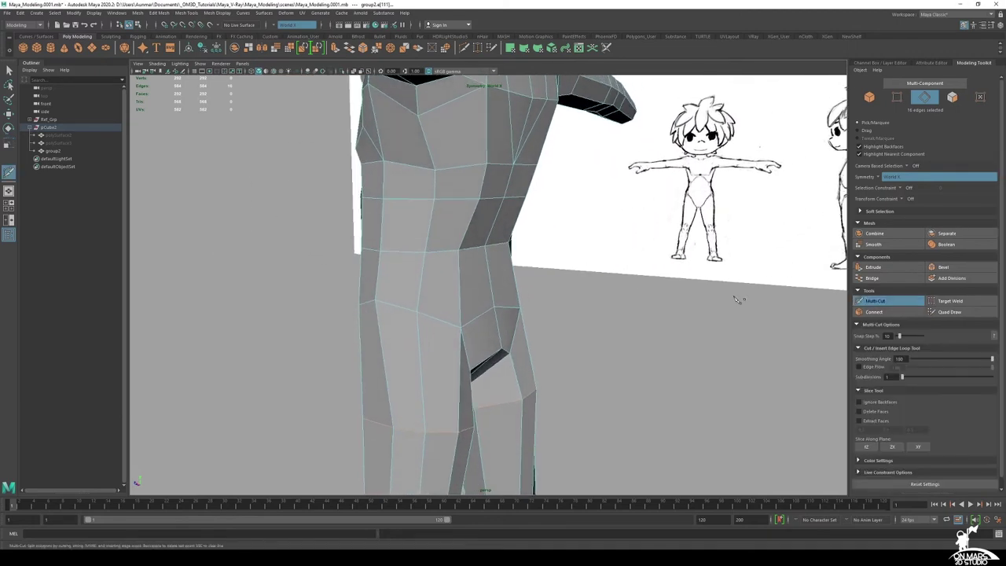
{"action": "left_click_drag", "start_coordinate": [739, 291], "coordinate": [465, 287], "text": "alt"}
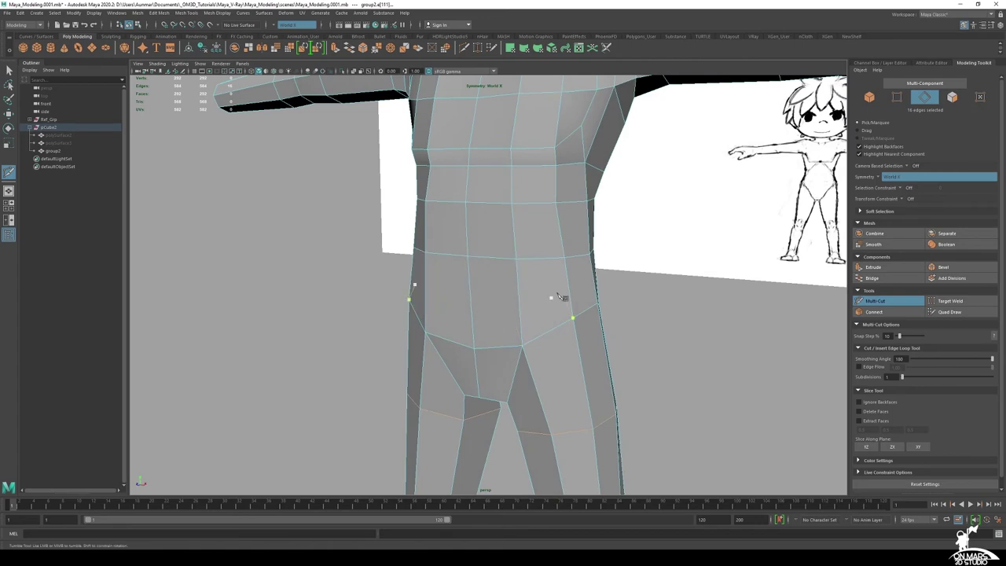
{"action": "left_click_drag", "start_coordinate": [560, 297], "coordinate": [463, 269], "text": "alt"}
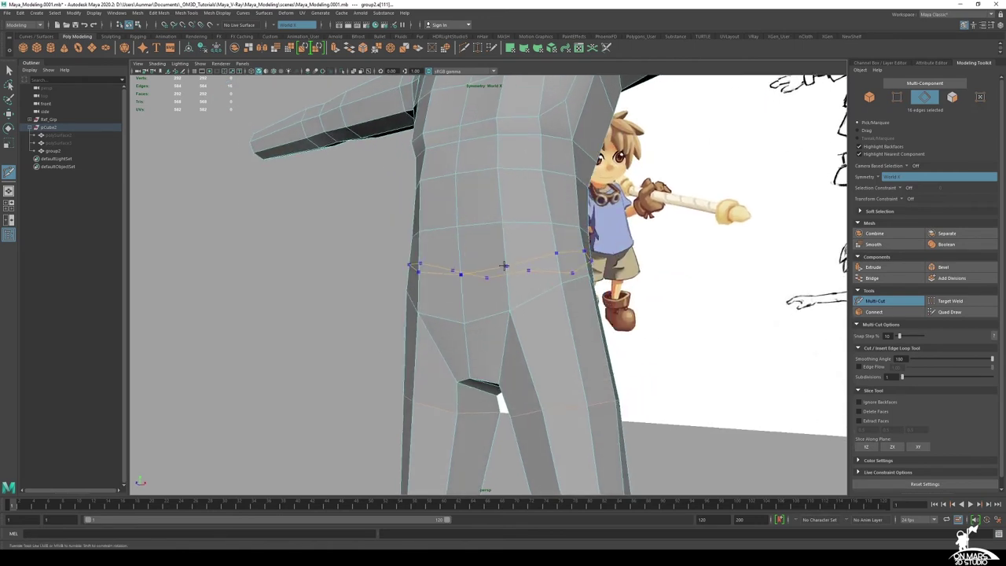
{"action": "middle_click", "coordinate": [500, 261], "text": "ctrl"}
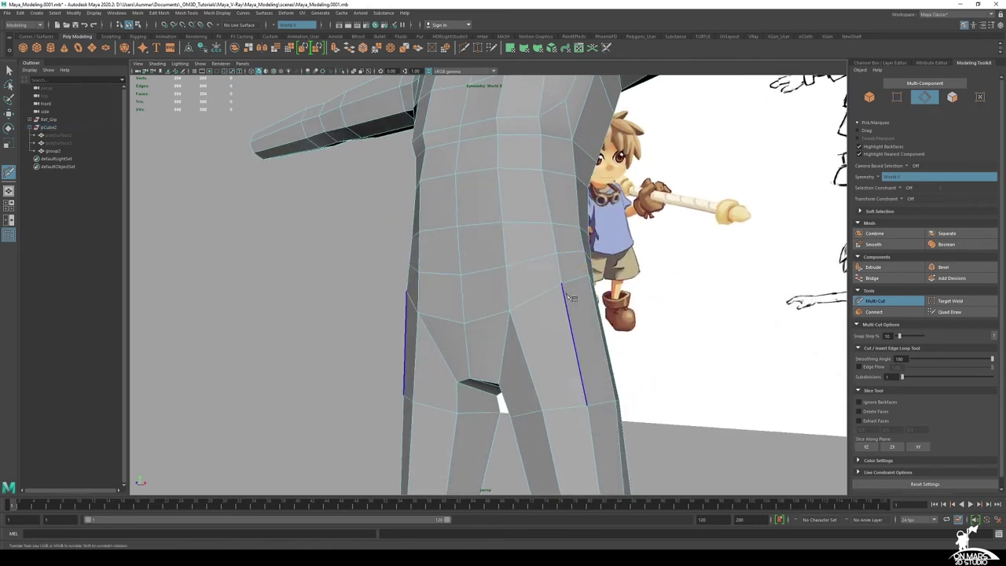
{"action": "left_click_drag", "start_coordinate": [572, 294], "coordinate": [397, 309], "text": "alt"}
{"action": "key", "text": "q"}
Try to flatten the edge loop where the legs join the hips and move it down to crotch height
{"action": "middle_click_drag", "start_coordinate": [452, 315], "coordinate": [512, 258], "text": "alt"}
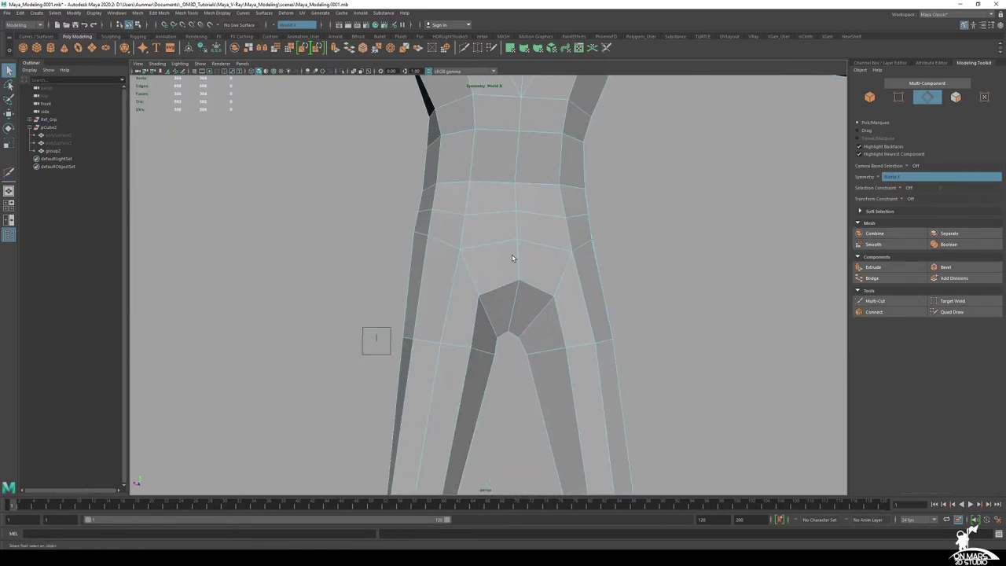
{"action": "left_click_drag", "start_coordinate": [546, 346], "coordinate": [448, 314], "text": "alt"}
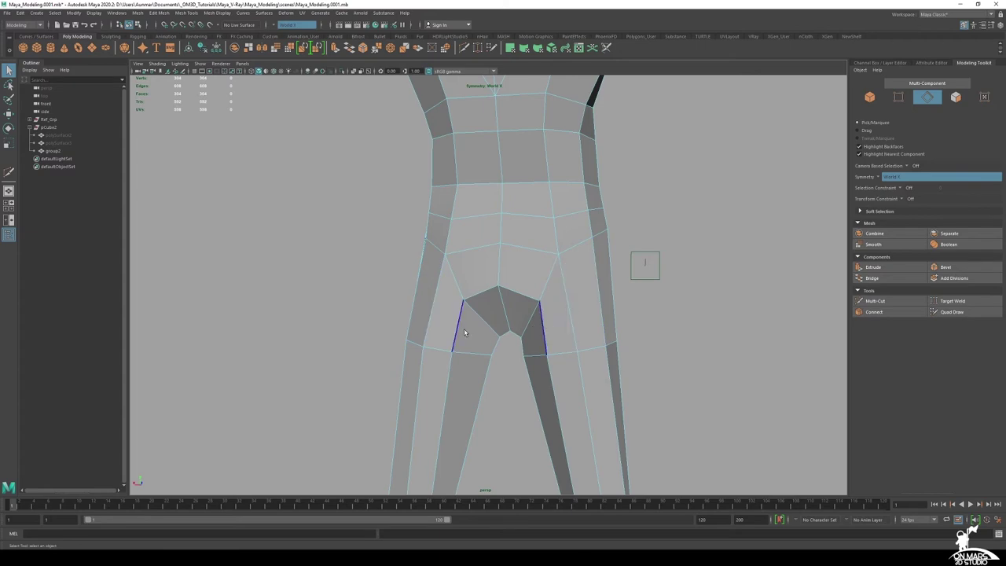
{"action": "left_click_drag", "start_coordinate": [509, 307], "coordinate": [559, 237], "text": "alt"}
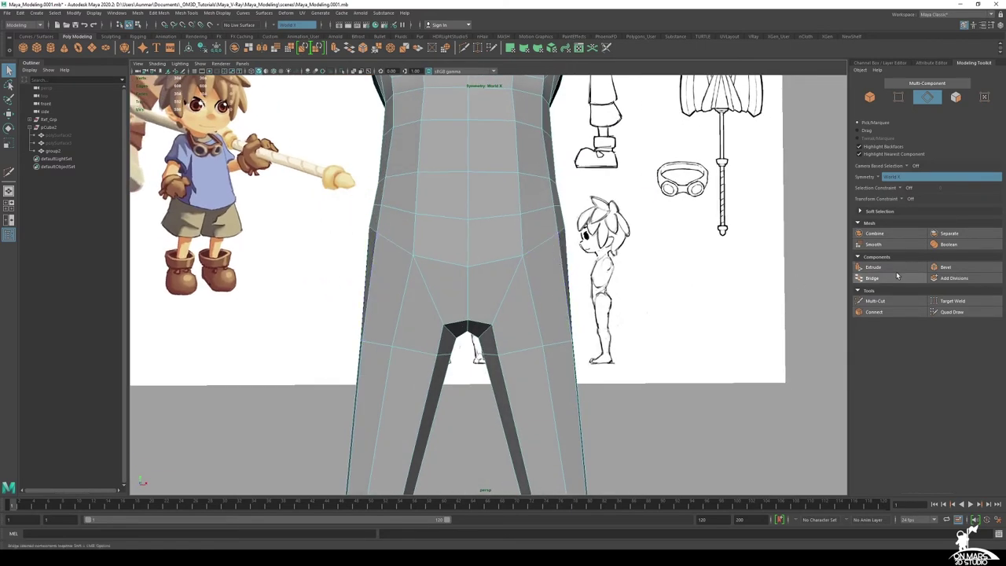
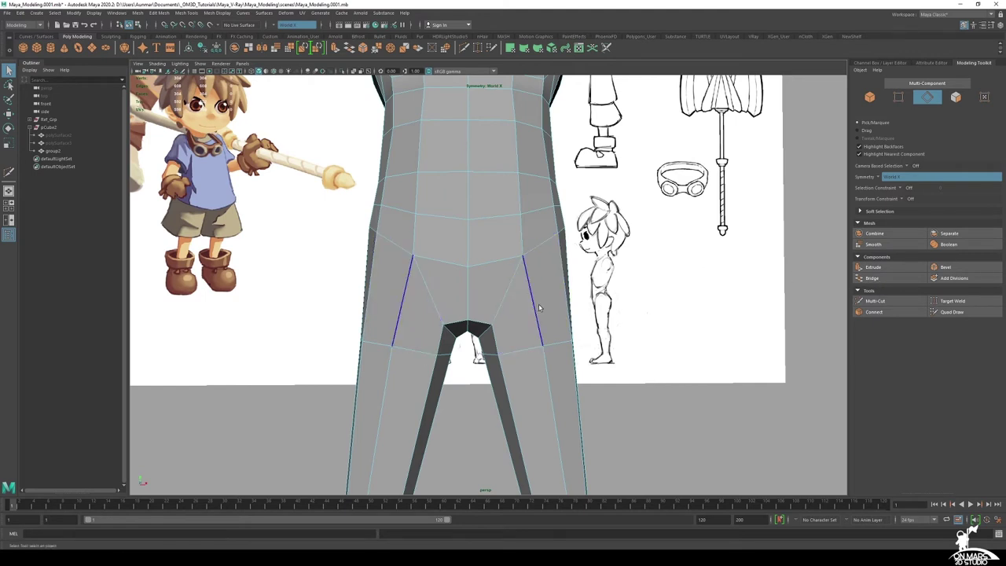
{"action": "left_click", "coordinate": [537, 248]}
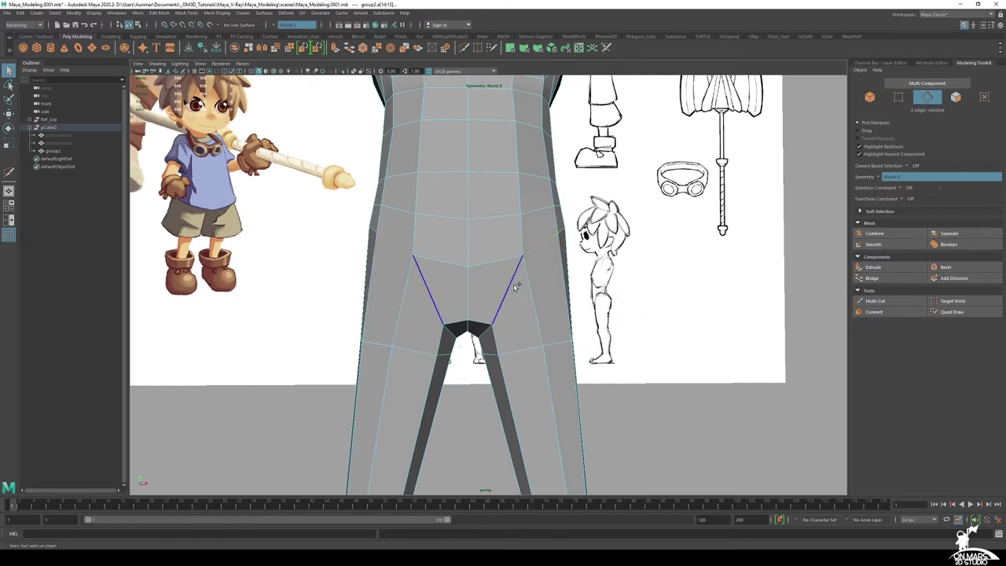
{"action": "key", "text": "r"}
{"action": "left_click_drag", "start_coordinate": [521, 247], "coordinate": [522, 284]}
{"action": "key", "text": "w"}
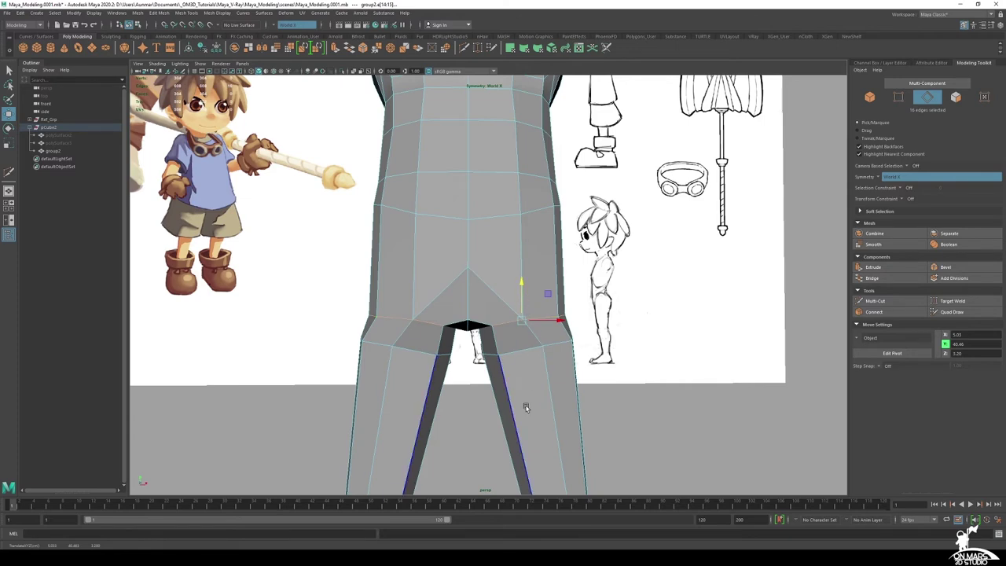
{"action": "key", "text": "ctrl+z"}
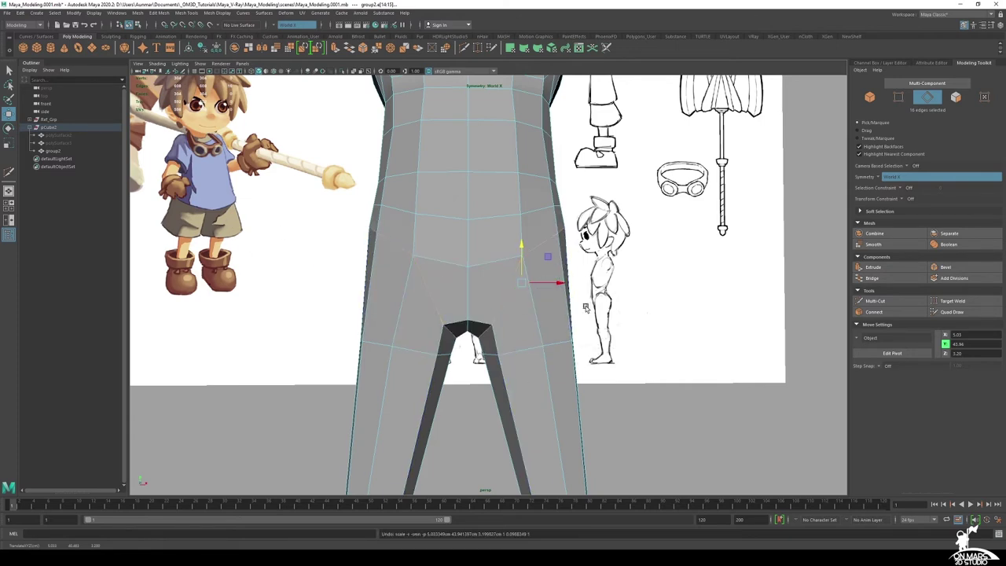
Insert an edge loop around the top of each leg with Multi-Cut, between the hip loop and the upper-thigh loop
{"action": "key", "text": "space"}
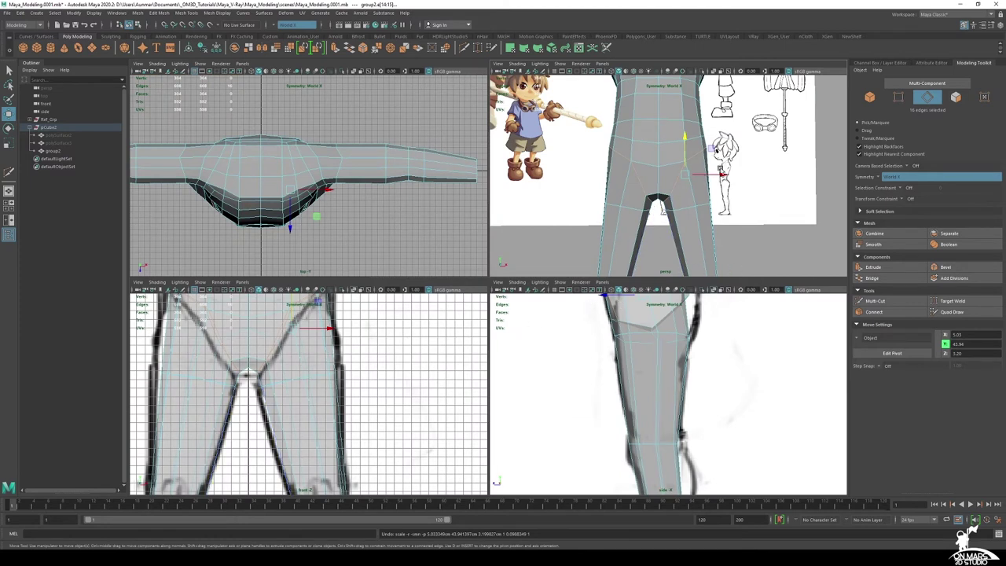
{"action": "middle_click_drag", "start_coordinate": [673, 369], "coordinate": [667, 413], "text": "alt"}
{"action": "middle_click_drag", "start_coordinate": [677, 346], "coordinate": [667, 390], "text": "alt"}
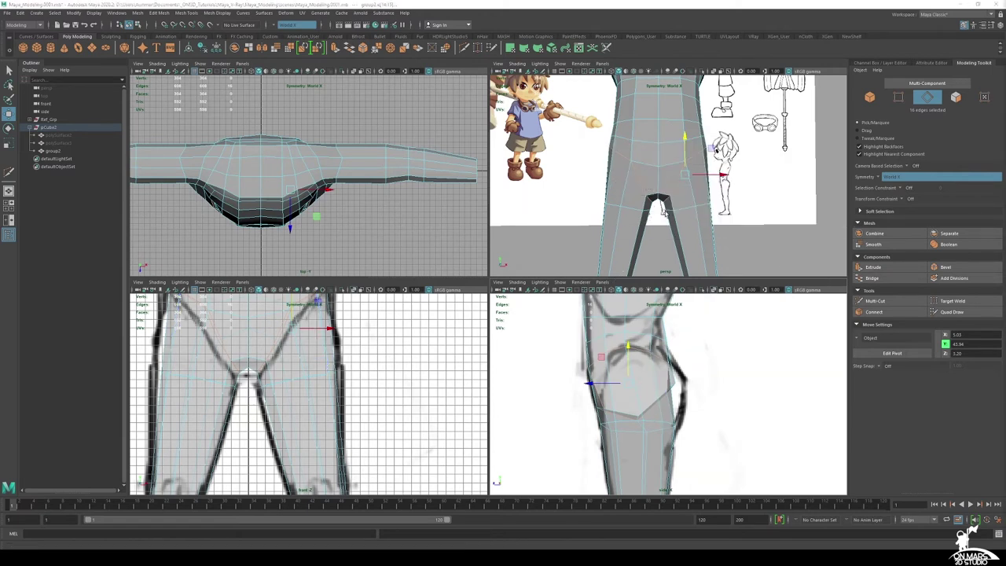
{"action": "left_click_drag", "start_coordinate": [598, 233], "coordinate": [561, 205], "text": "alt"}
{"action": "left_click_drag", "start_coordinate": [641, 171], "coordinate": [651, 148], "text": "alt"}
{"action": "key", "text": "space"}
{"action": "left_click_drag", "start_coordinate": [644, 255], "coordinate": [715, 260], "text": "alt"}
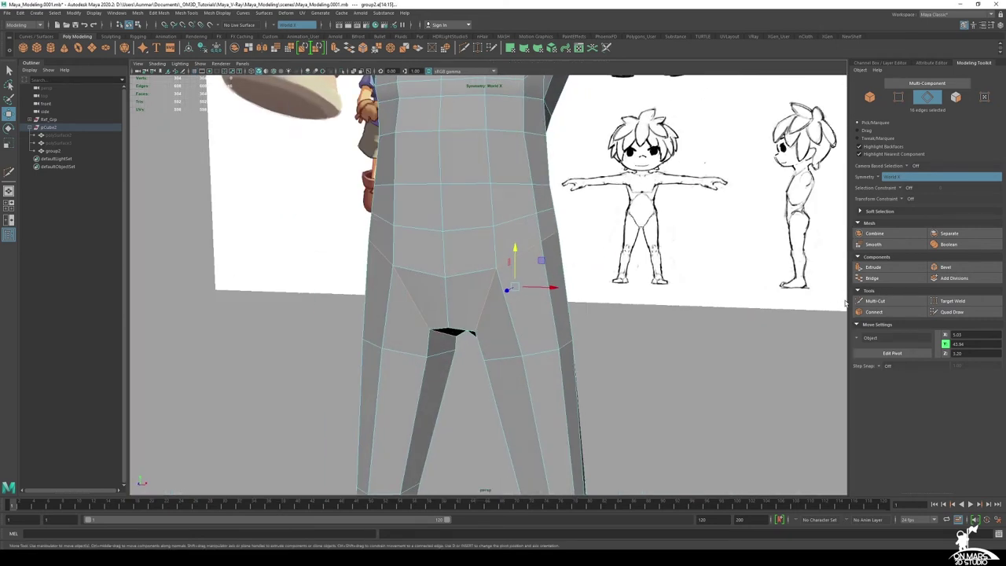
{"action": "left_click", "coordinate": [871, 301]}
{"action": "left_click_drag", "start_coordinate": [462, 328], "coordinate": [491, 320], "text": "alt"}
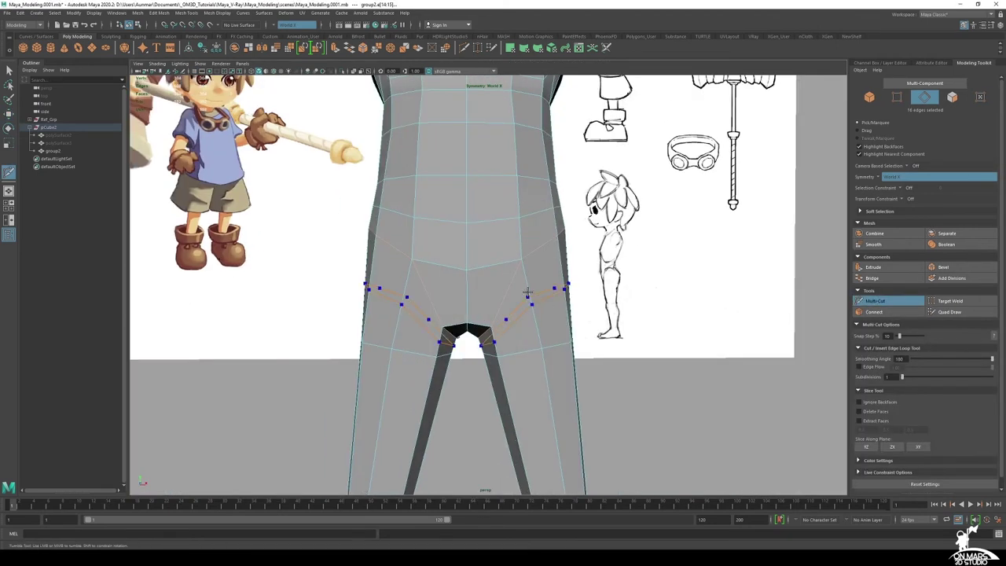
{"action": "left_click", "coordinate": [527, 292], "text": "ctrl"}
{"action": "left_click_drag", "start_coordinate": [575, 305], "coordinate": [381, 307], "text": "alt"}
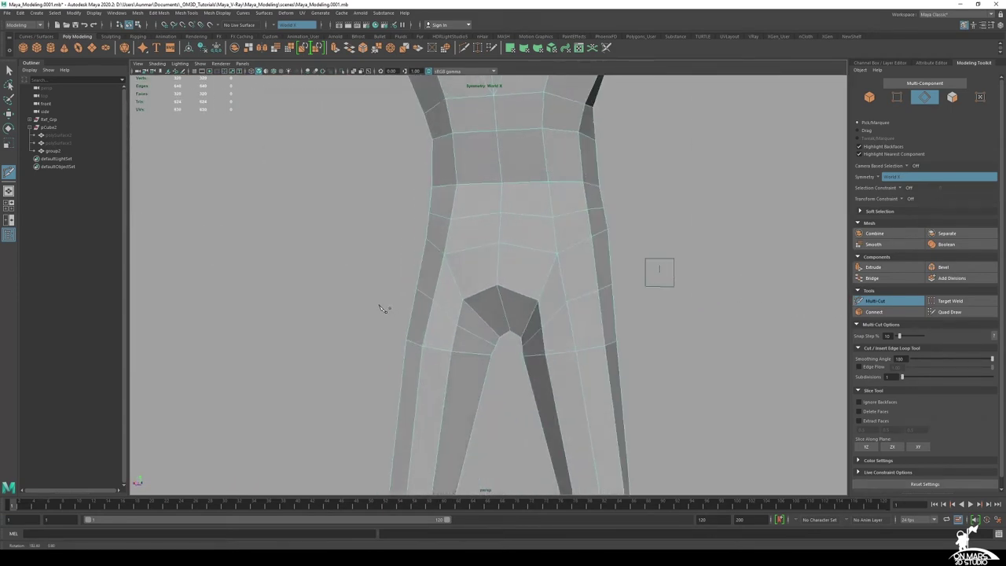
Move the symmetric edges at the top of the buttocks backward to about Z -3.38, using the side reference
{"action": "left_click_drag", "start_coordinate": [449, 287], "coordinate": [526, 260], "text": "alt"}
{"action": "key", "text": "q"}
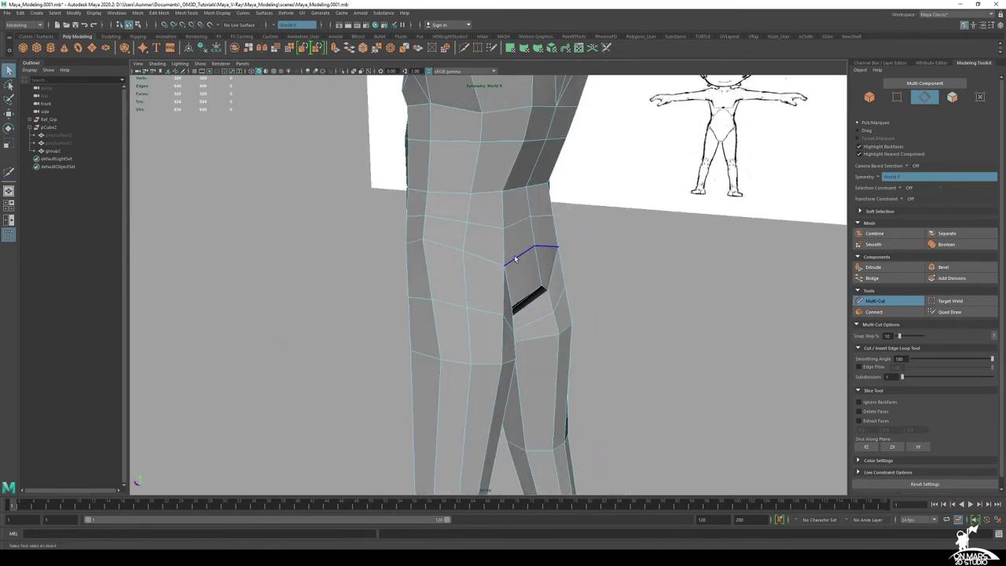
{"action": "left_click", "coordinate": [540, 252]}
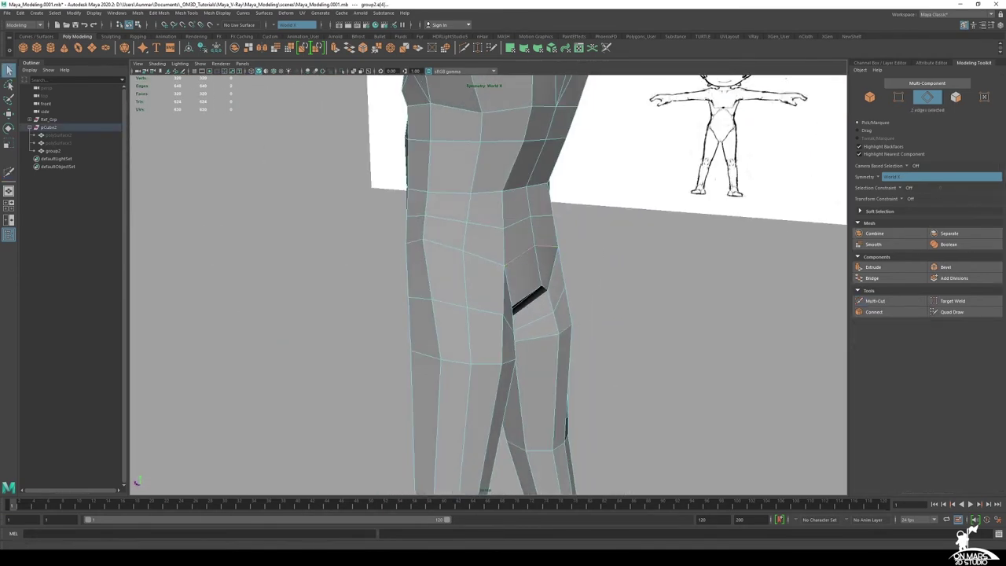
{"action": "left_click_drag", "start_coordinate": [555, 256], "coordinate": [511, 253], "text": "alt"}
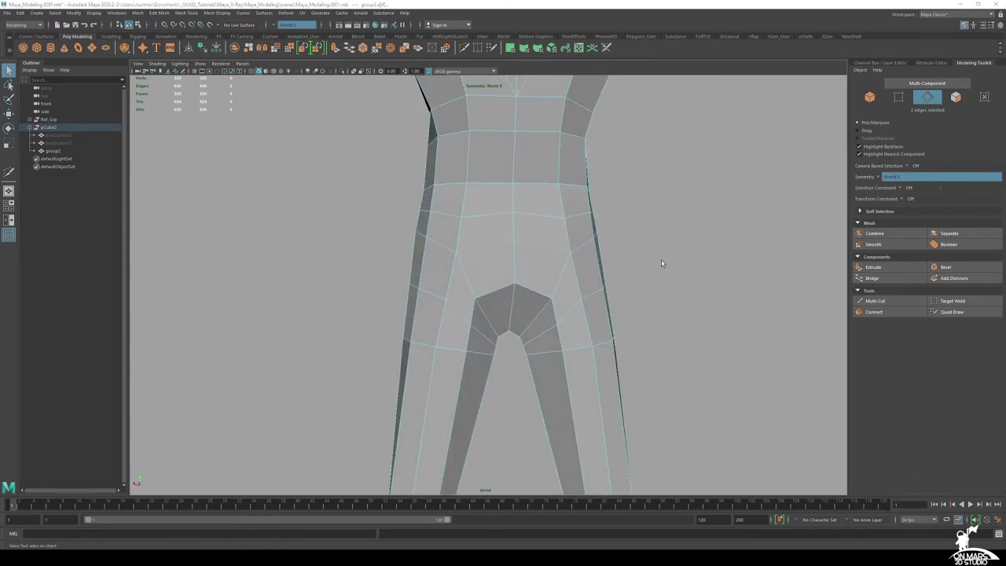
{"action": "key", "text": "space"}
{"action": "key", "text": "w"}
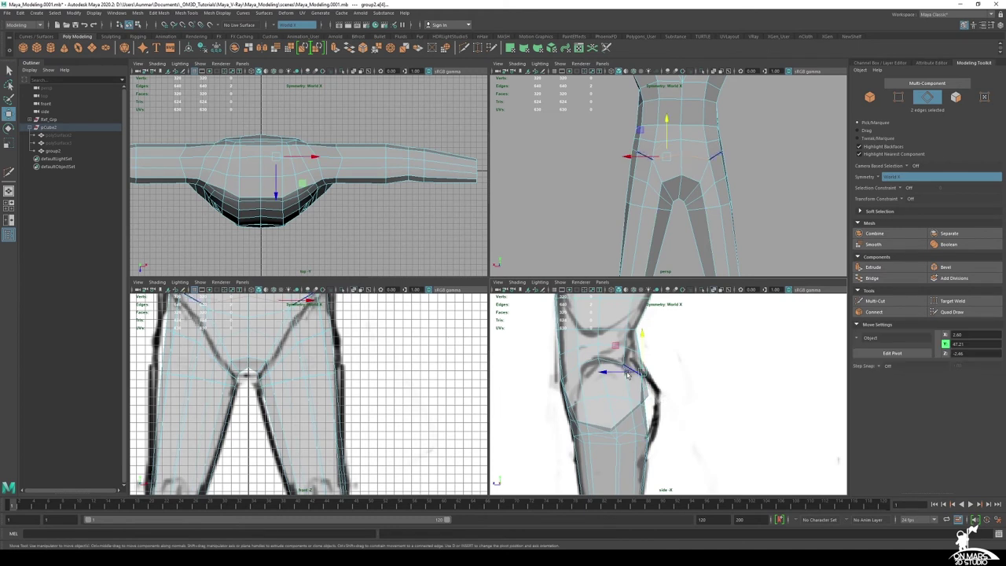
{"action": "left_click_drag", "start_coordinate": [625, 374], "coordinate": [625, 374]}
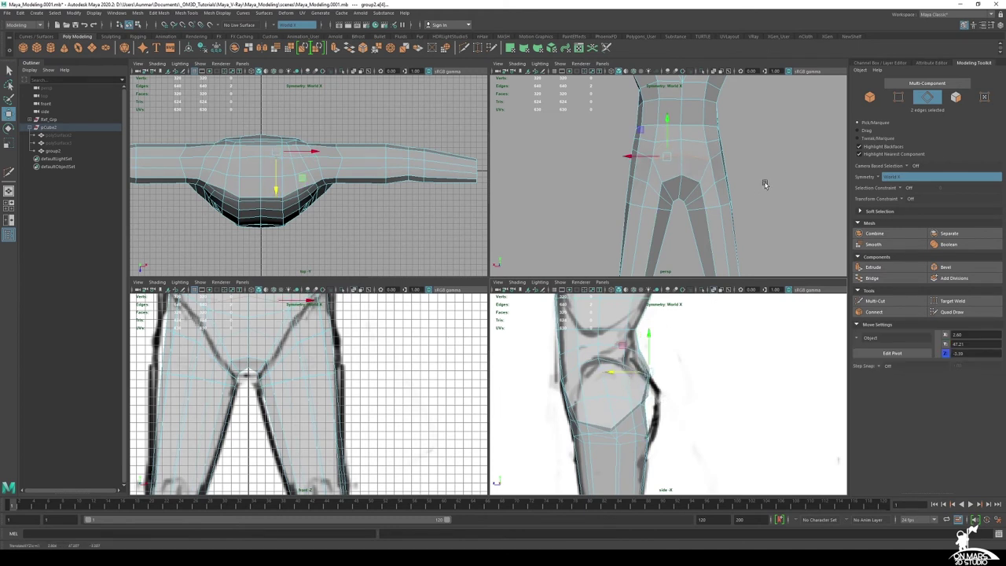
Move the symmetric edges at the lower buttocks backward to about Z -4.10 to match the side reference outline
{"action": "left_click_drag", "start_coordinate": [763, 182], "coordinate": [812, 183], "text": "alt"}
{"action": "left_click", "coordinate": [696, 183]}
{"action": "scroll", "coordinate": [632, 424], "scroll_direction": "up", "scroll_amount": 1}
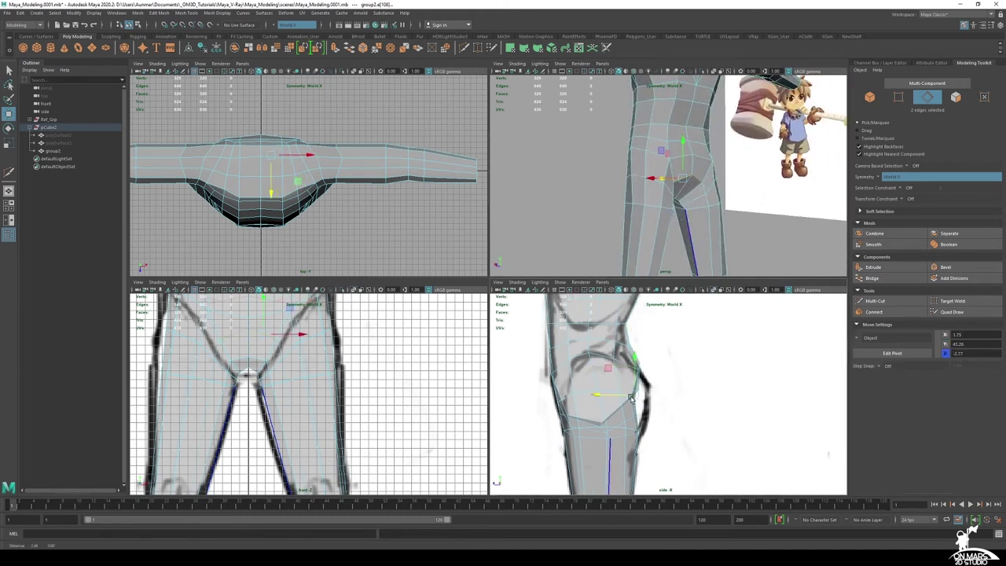
{"action": "middle_click_drag", "start_coordinate": [646, 408], "coordinate": [616, 388], "text": "alt"}
{"action": "left_click_drag", "start_coordinate": [574, 380], "coordinate": [588, 383]}
{"action": "left_click_drag", "start_coordinate": [742, 158], "coordinate": [688, 164], "text": "alt"}
{"action": "scroll", "coordinate": [688, 164], "scroll_direction": "up", "scroll_amount": 3}
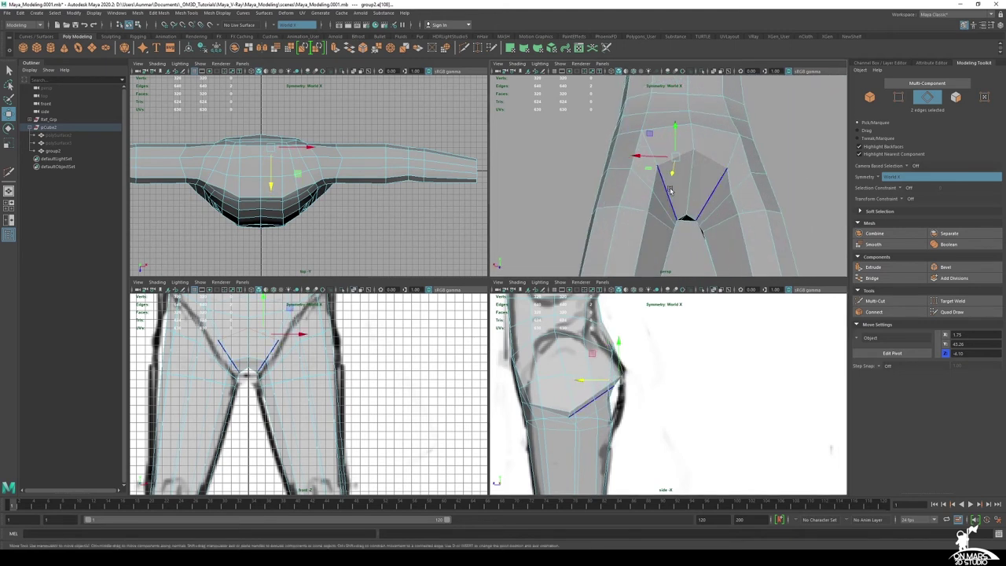
{"action": "middle_click_drag", "start_coordinate": [701, 206], "coordinate": [690, 165], "text": "alt"}
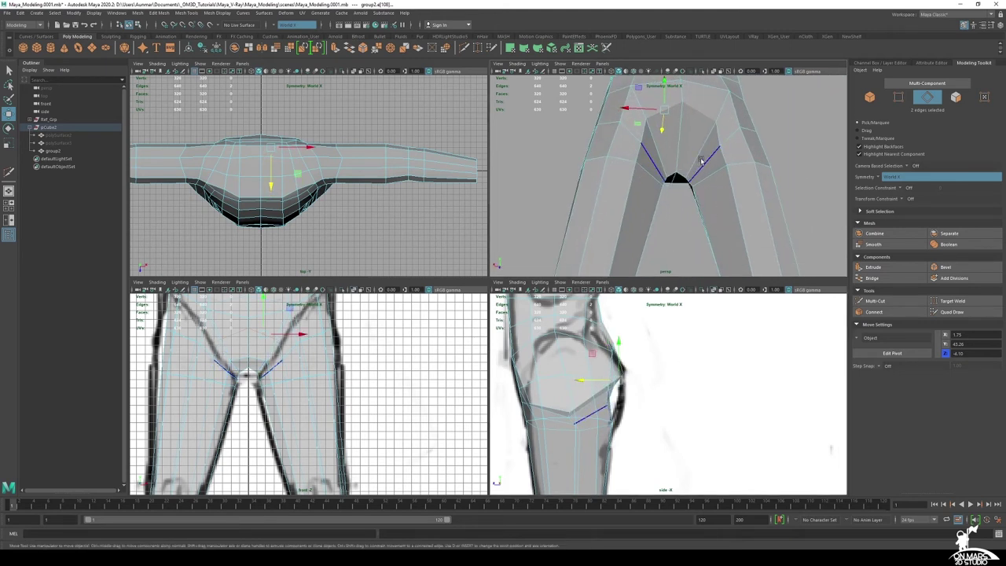
{"action": "left_click", "coordinate": [657, 147]}
{"action": "double_click", "coordinate": [676, 138], "text": "shift"}
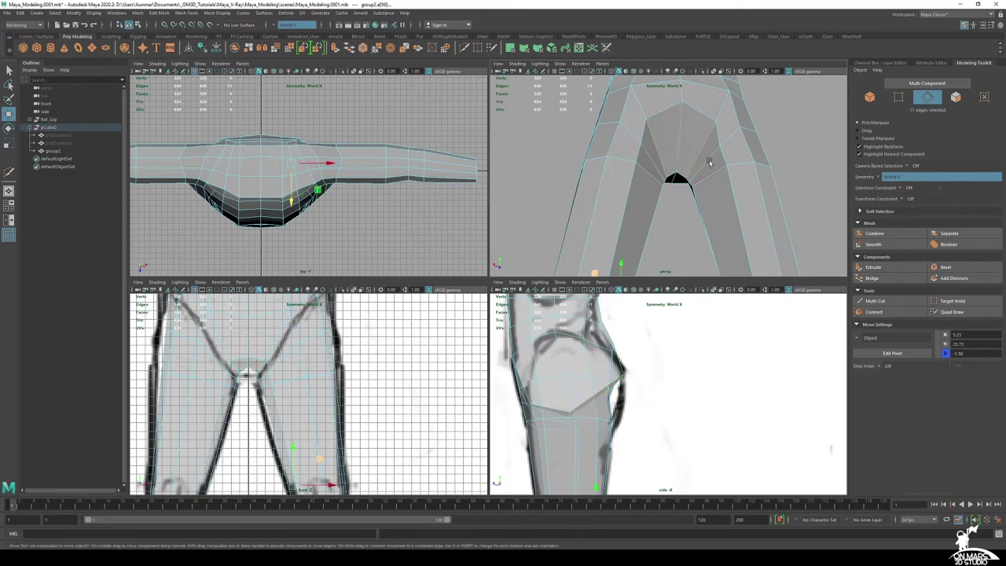
Shift the rear inner-thigh vertices just below the buttocks along the depth axis to about Z -2.67
{"action": "scroll", "coordinate": [709, 163], "scroll_direction": "down", "scroll_amount": 4}
{"action": "key", "text": "space"}
{"action": "left_click_drag", "start_coordinate": [637, 197], "coordinate": [581, 202], "text": "alt"}
{"action": "right_click", "coordinate": [542, 202]}
{"action": "right_click_drag", "start_coordinate": [542, 202], "coordinate": [508, 200]}
{"action": "key", "text": "q"}
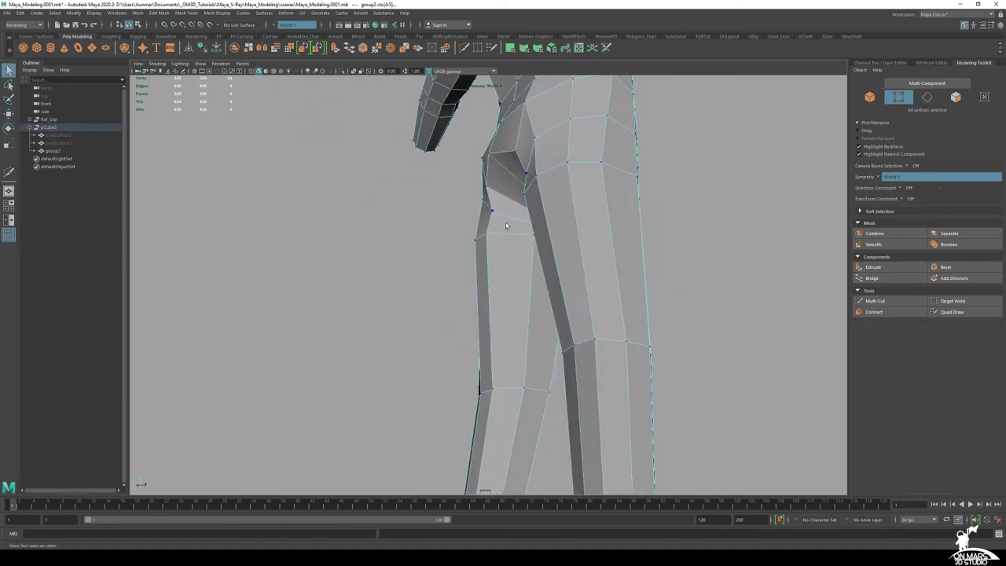
{"action": "key", "text": "w"}
{"action": "mouse_move", "coordinate": [508, 227]}
{"action": "left_mouse_down"}
{"action": "mouse_move", "coordinate": [475, 188]}
{"action": "mouse_move", "coordinate": [498, 216]}
{"action": "mouse_move", "coordinate": [511, 213]}
{"action": "left_mouse_up"}
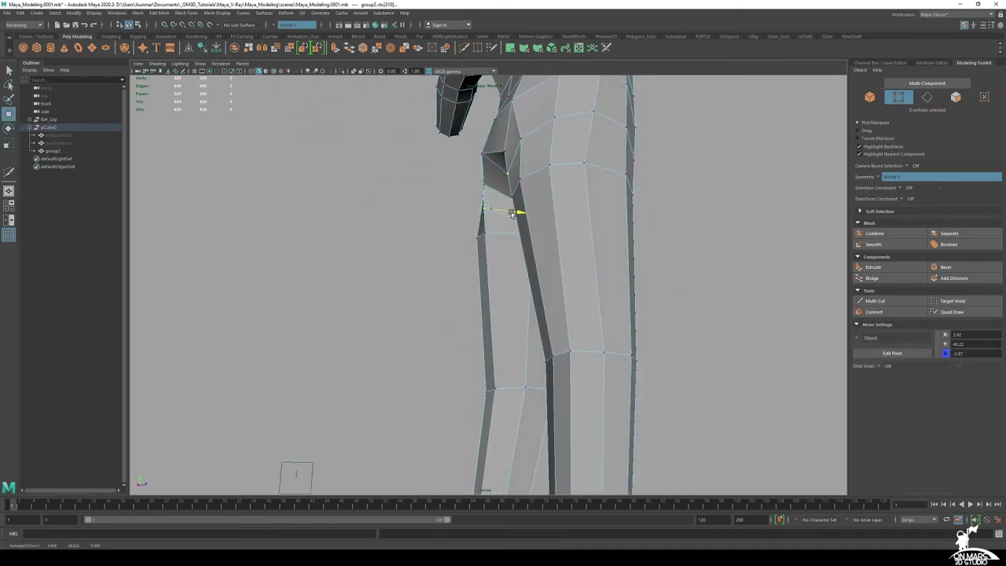
Insert an edge loop with Multi-Cut through the faces below the buttocks and around the inner thigh
{"action": "left_click_drag", "start_coordinate": [463, 165], "coordinate": [645, 189], "text": "alt"}
{"action": "key", "text": "q"}
{"action": "left_click", "coordinate": [874, 301]}
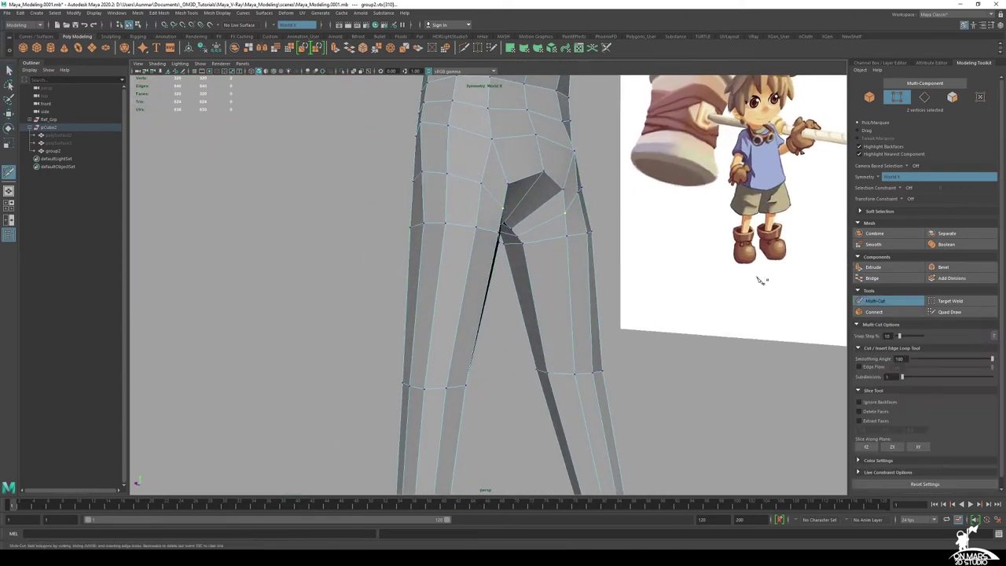
{"action": "middle_click", "coordinate": [547, 219], "text": "ctrl"}
{"action": "left_click_drag", "start_coordinate": [547, 218], "coordinate": [463, 223], "text": "alt"}
Move the new loop's vertices at the rear of the crotch backward and slightly down to form the underside of the buttocks
{"action": "key", "text": "q"}
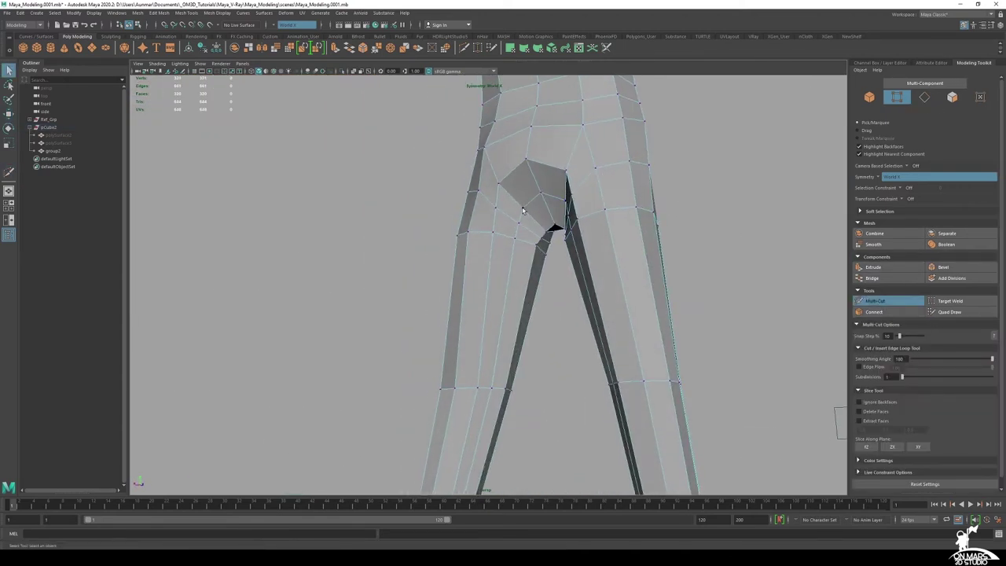
{"action": "left_click", "coordinate": [519, 223]}
{"action": "left_click_drag", "start_coordinate": [551, 224], "coordinate": [540, 247], "text": "alt"}
{"action": "key", "text": "w"}
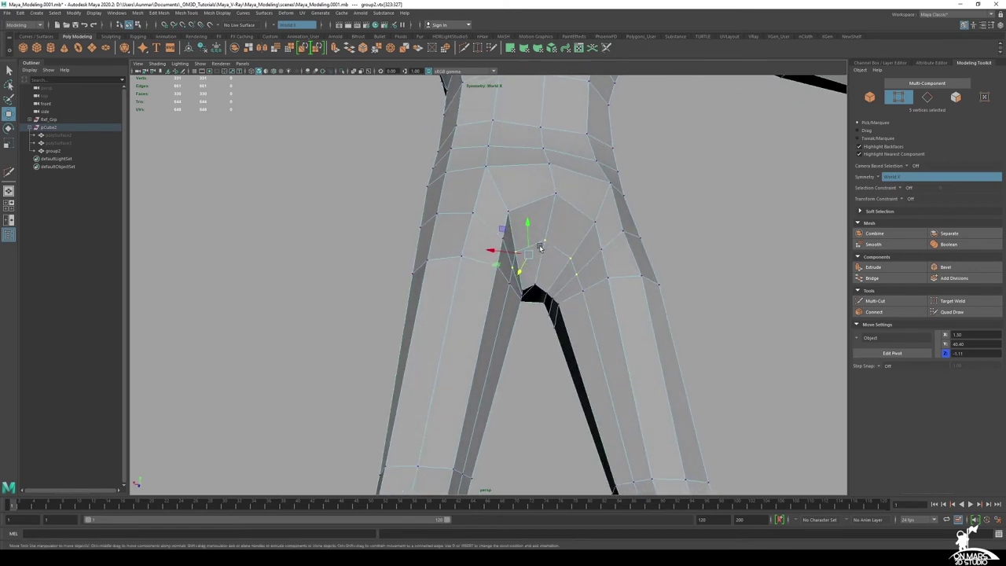
{"action": "left_click_drag", "start_coordinate": [609, 273], "coordinate": [568, 283], "text": "alt"}
{"action": "middle_click_drag", "start_coordinate": [612, 286], "coordinate": [710, 296], "text": "ctrl"}
{"action": "left_click_drag", "start_coordinate": [666, 280], "coordinate": [529, 280], "text": "alt"}
{"action": "key", "text": "space"}
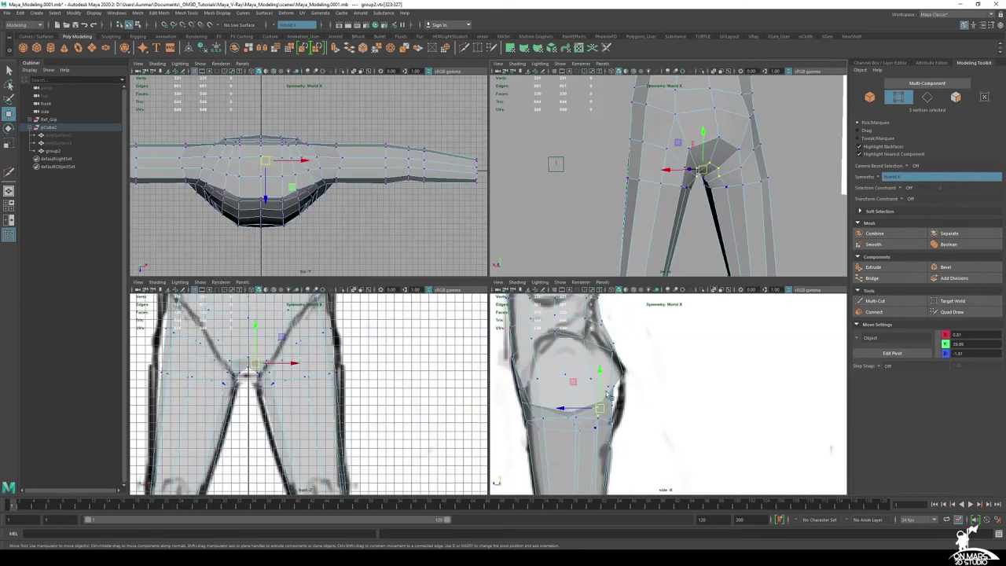
{"action": "left_click_drag", "start_coordinate": [573, 380], "coordinate": [591, 386]}
Reposition the symmetric pair of inner-thigh vertices beside the crotch to smooth the transition into the legs
{"action": "left_click_drag", "start_coordinate": [691, 189], "coordinate": [673, 251], "text": "alt"}
{"action": "key", "text": "space"}
{"action": "middle_click_drag", "start_coordinate": [673, 251], "coordinate": [605, 177], "text": "alt"}
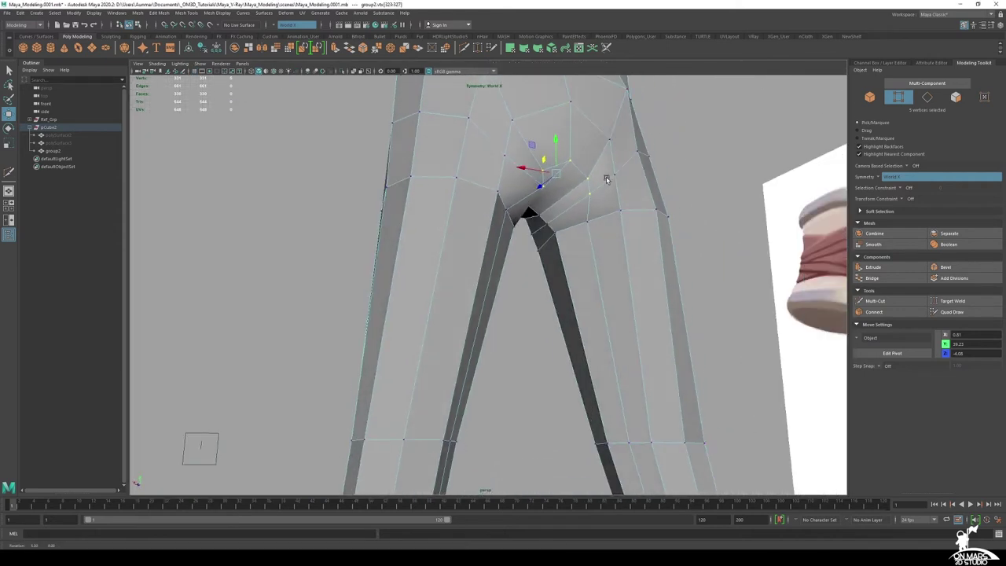
{"action": "right_click_drag", "start_coordinate": [606, 177], "coordinate": [605, 206], "text": "alt"}
{"action": "left_click_drag", "start_coordinate": [590, 239], "coordinate": [560, 224]}
{"action": "left_click_drag", "start_coordinate": [644, 264], "coordinate": [543, 243], "text": "alt"}
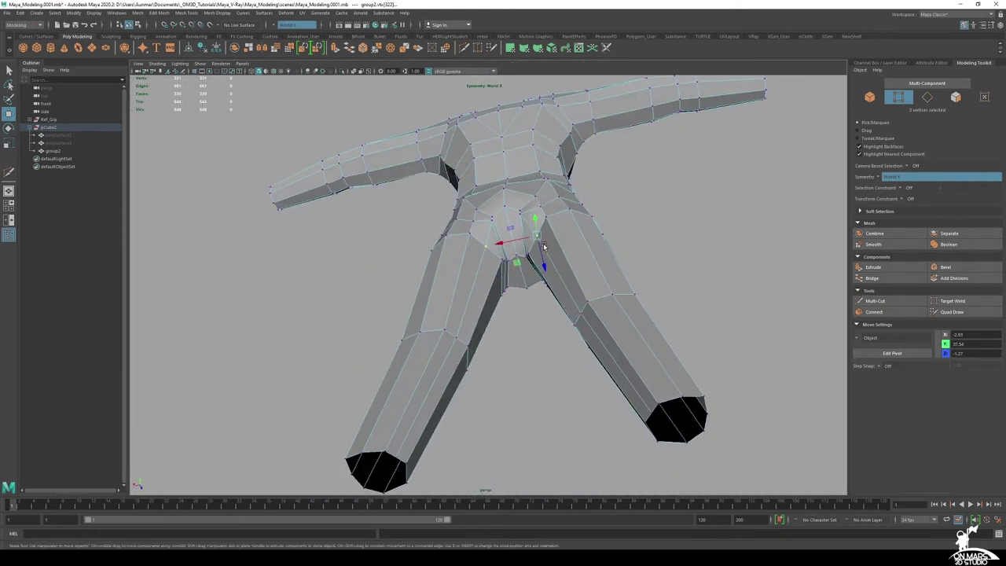
{"action": "left_click_drag", "start_coordinate": [679, 330], "coordinate": [705, 247], "text": "alt"}
{"action": "middle_click_drag", "start_coordinate": [705, 247], "coordinate": [717, 245], "text": "ctrl+shift"}
{"action": "left_click_drag", "start_coordinate": [684, 216], "coordinate": [594, 307], "text": "alt"}
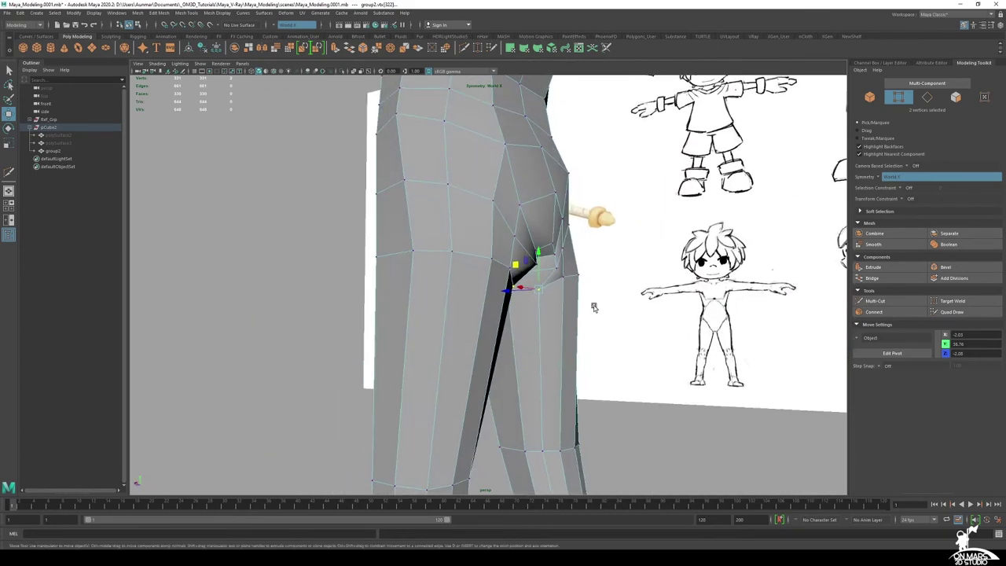
Push the lower buttock vertices backward and adjust the vertices directly beneath them to round the buttock fold
{"action": "left_click", "coordinate": [518, 205]}
{"action": "left_click_drag", "start_coordinate": [594, 237], "coordinate": [622, 256], "text": "alt"}
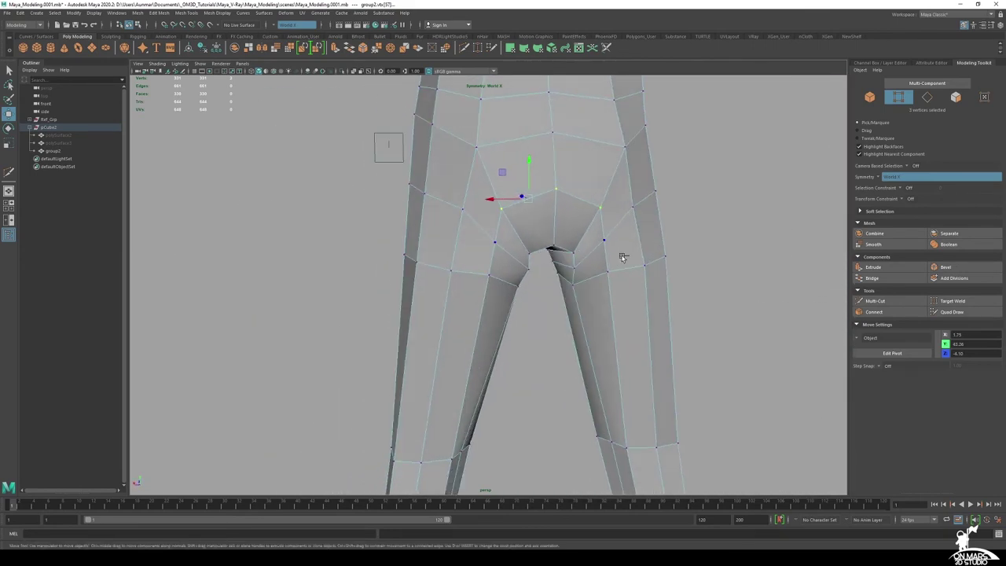
{"action": "middle_click_drag", "start_coordinate": [682, 262], "coordinate": [689, 263], "text": "ctrl"}
{"action": "left_click_drag", "start_coordinate": [689, 263], "coordinate": [593, 250], "text": "alt"}
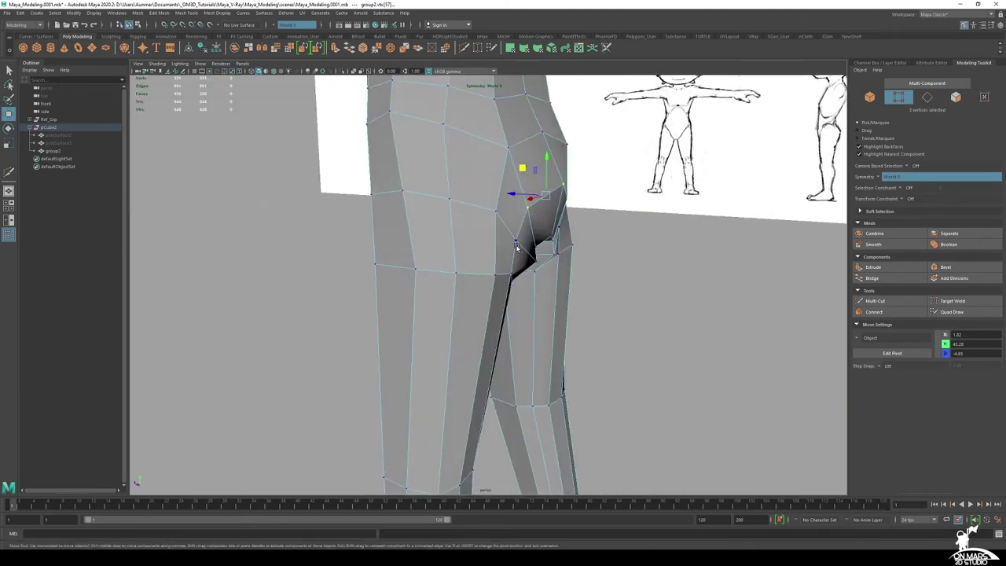
{"action": "left_click", "coordinate": [519, 245]}
{"action": "left_click_drag", "start_coordinate": [595, 303], "coordinate": [614, 262], "text": "alt"}
{"action": "middle_click_drag", "start_coordinate": [614, 262], "coordinate": [629, 260], "text": "ctrl+shift"}
{"action": "left_click_drag", "start_coordinate": [628, 260], "coordinate": [521, 239], "text": "alt"}
Adjust the vertices across the back of the upper thighs to round the thighs below the buttocks
{"action": "left_click", "coordinate": [496, 265]}
{"action": "middle_click_drag", "start_coordinate": [540, 246], "coordinate": [578, 272], "text": "ctrl+shift"}
{"action": "key", "text": "q"}
{"action": "left_click", "coordinate": [450, 251]}
{"action": "key", "text": "w"}
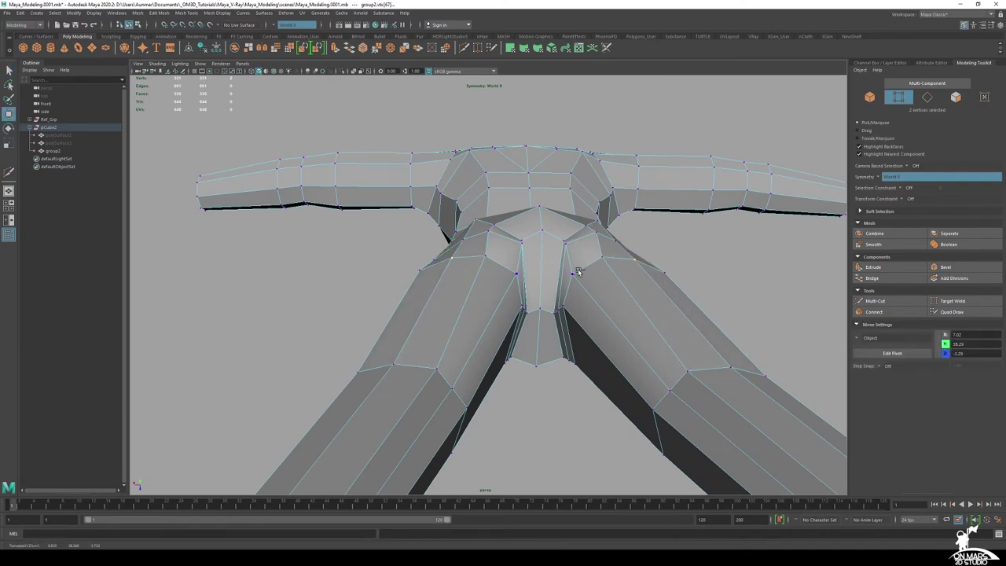
{"action": "left_click_drag", "start_coordinate": [578, 272], "coordinate": [504, 256], "text": "alt"}
Reposition the symmetric vertices on the outer rear of the hips to fill out the sides of the buttocks
{"action": "left_click", "coordinate": [460, 201]}
{"action": "left_click_drag", "start_coordinate": [467, 206], "coordinate": [533, 231], "text": "alt"}
{"action": "middle_click_drag", "start_coordinate": [532, 231], "coordinate": [548, 231], "text": "ctrl+shift"}
{"action": "left_click_drag", "start_coordinate": [549, 232], "coordinate": [625, 242], "text": "alt"}
{"action": "middle_click_drag", "start_coordinate": [623, 241], "coordinate": [592, 312], "text": "alt"}
{"action": "left_click_drag", "start_coordinate": [592, 312], "coordinate": [582, 311], "text": "alt"}
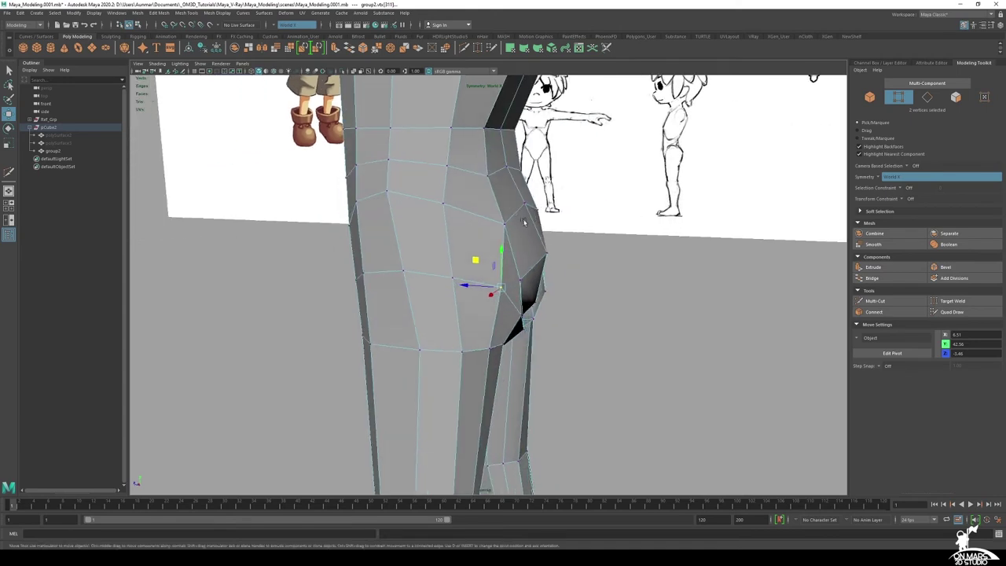
Align the lower-back vertices with the reference outline in the side view
{"action": "key", "text": "space"}
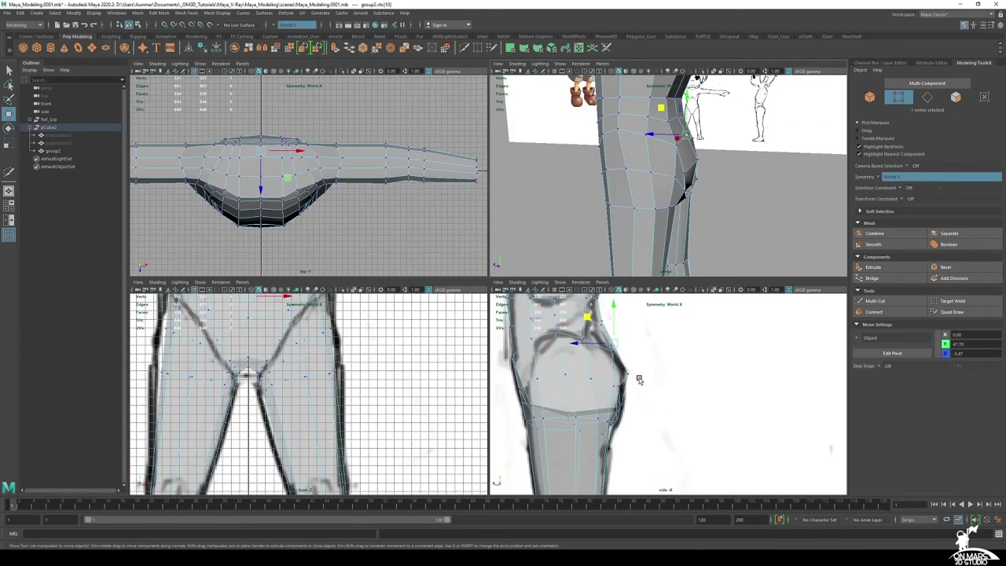
{"action": "key", "text": "space"}
{"action": "middle_click_drag", "start_coordinate": [559, 225], "coordinate": [601, 261], "text": "alt"}
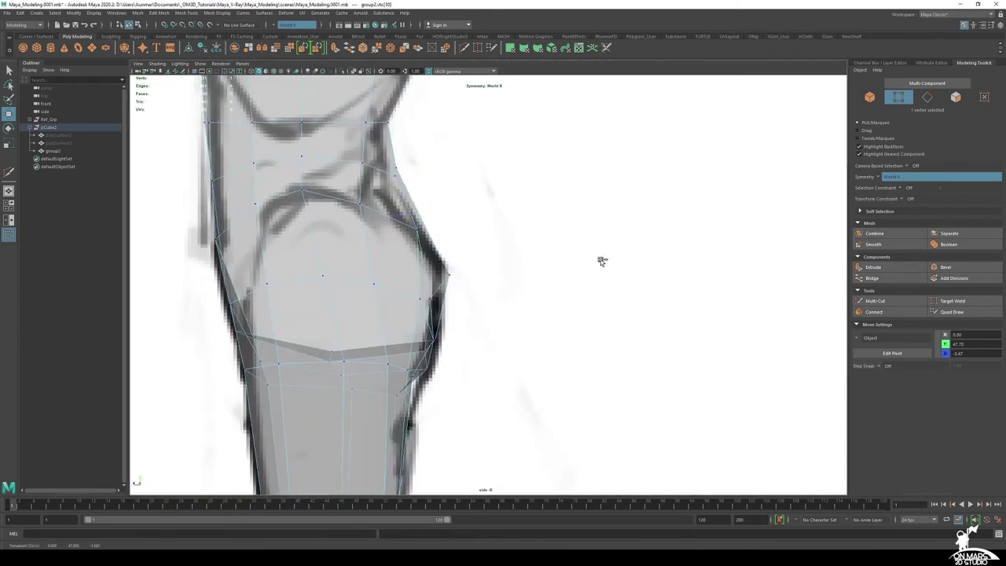
{"action": "left_click", "coordinate": [401, 169]}
{"action": "left_click_drag", "start_coordinate": [370, 147], "coordinate": [362, 155]}
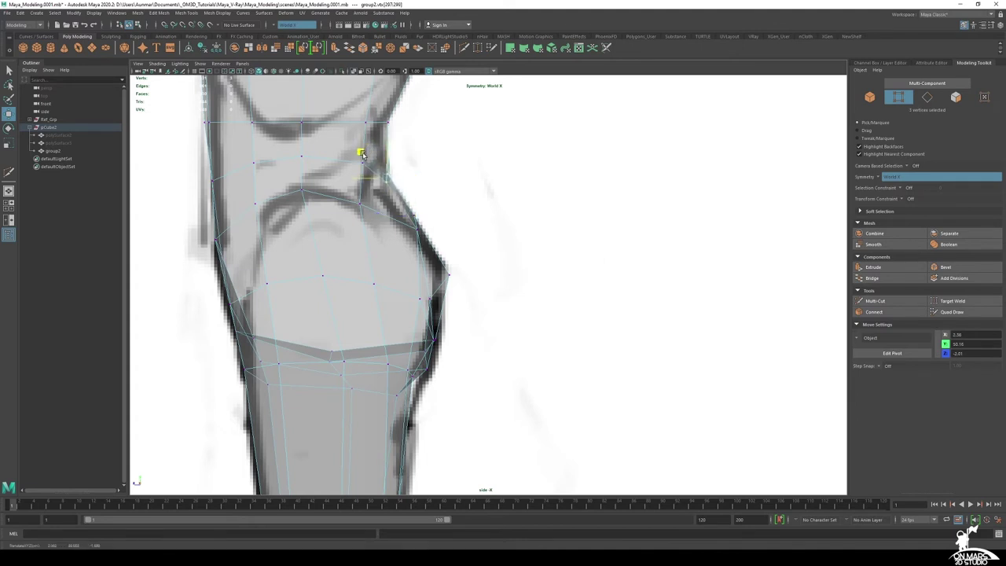
Shift the upper rear hip vertices and the outer buttock vertices inward in the side view to follow the buttock curve
{"action": "left_click", "coordinate": [415, 230]}
{"action": "left_click_drag", "start_coordinate": [415, 231], "coordinate": [379, 230]}
{"action": "left_click", "coordinate": [421, 303]}
{"action": "left_click_drag", "start_coordinate": [421, 301], "coordinate": [403, 294]}
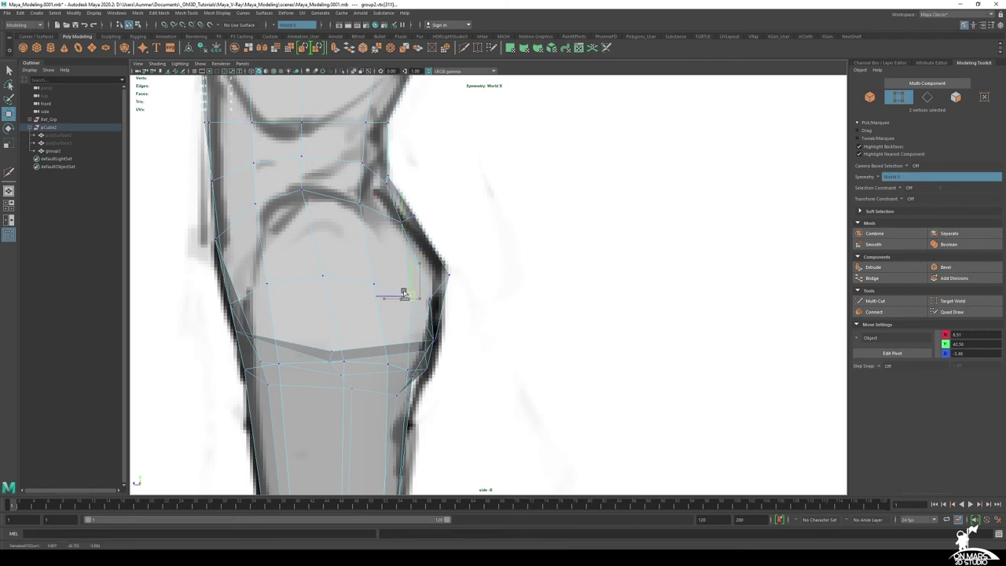
{"action": "key", "text": "space"}
{"action": "key", "text": "space"}
Fine-tune the symmetric side vertices of the buttocks to even out the hip surface
{"action": "left_click_drag", "start_coordinate": [597, 176], "coordinate": [436, 187], "text": "alt"}
{"action": "left_click", "coordinate": [470, 278]}
{"action": "left_click_drag", "start_coordinate": [471, 287], "coordinate": [464, 287]}
{"action": "left_click_drag", "start_coordinate": [463, 288], "coordinate": [527, 300], "text": "alt"}
{"action": "right_click_drag", "start_coordinate": [527, 299], "coordinate": [548, 285], "text": "alt"}
{"action": "left_click_drag", "start_coordinate": [547, 285], "coordinate": [507, 280], "text": "alt"}
Adjust the symmetric pair of lower-back vertices above the buttocks and save the scene
{"action": "left_click", "coordinate": [498, 254]}
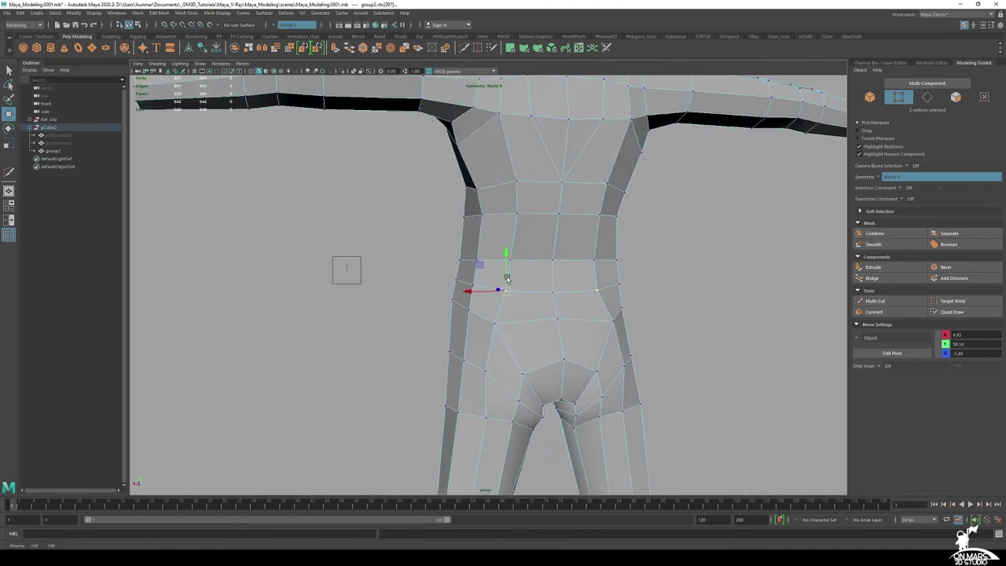
{"action": "middle_click_drag", "start_coordinate": [506, 280], "coordinate": [530, 412], "text": "alt"}
{"action": "middle_click_drag", "start_coordinate": [577, 329], "coordinate": [579, 233], "text": "alt"}
{"action": "middle_click_drag", "start_coordinate": [577, 311], "coordinate": [574, 209], "text": "alt"}
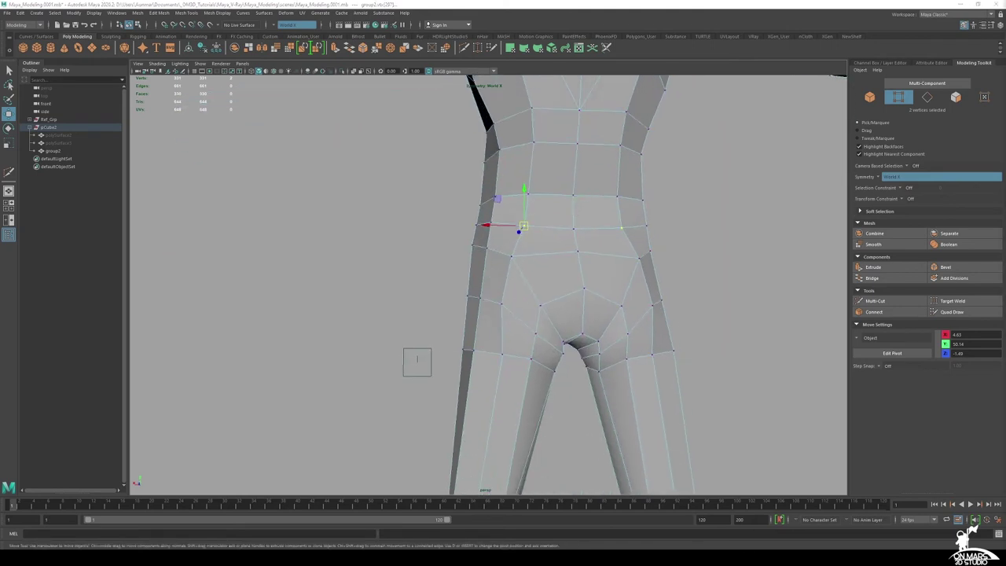
{"action": "key", "text": "ctrl+s"}
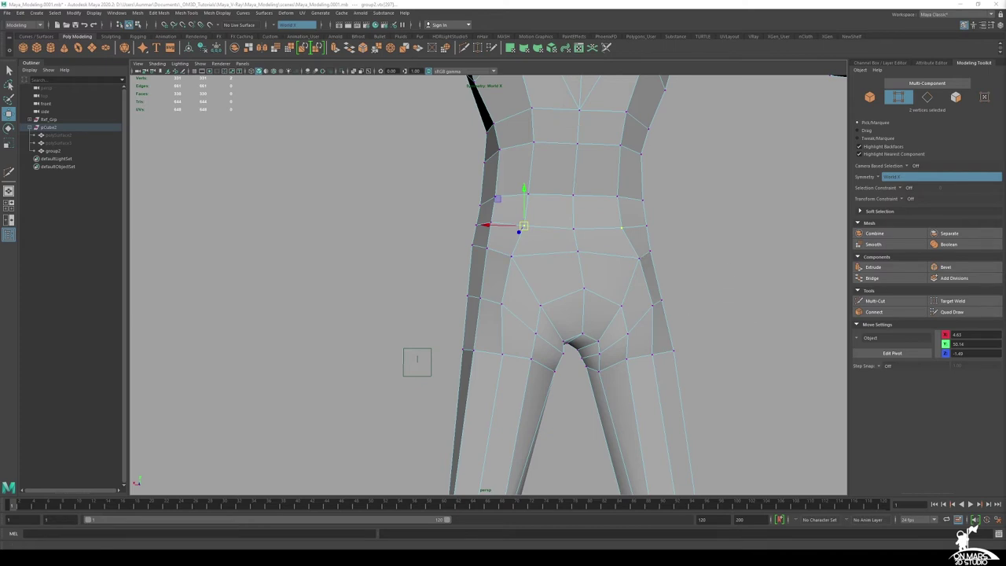
{"action": "left_click_drag", "start_coordinate": [519, 265], "coordinate": [587, 249], "text": "alt"}
{"action": "left_click_drag", "start_coordinate": [498, 268], "coordinate": [591, 271], "text": "alt"}
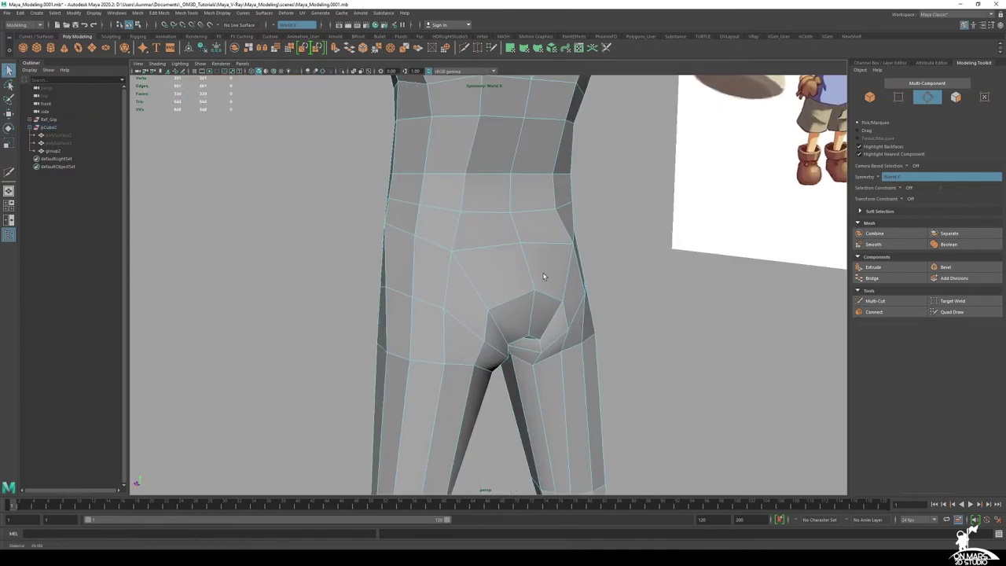
{"action": "right_click_drag", "start_coordinate": [544, 275], "coordinate": [567, 279], "text": "alt"}
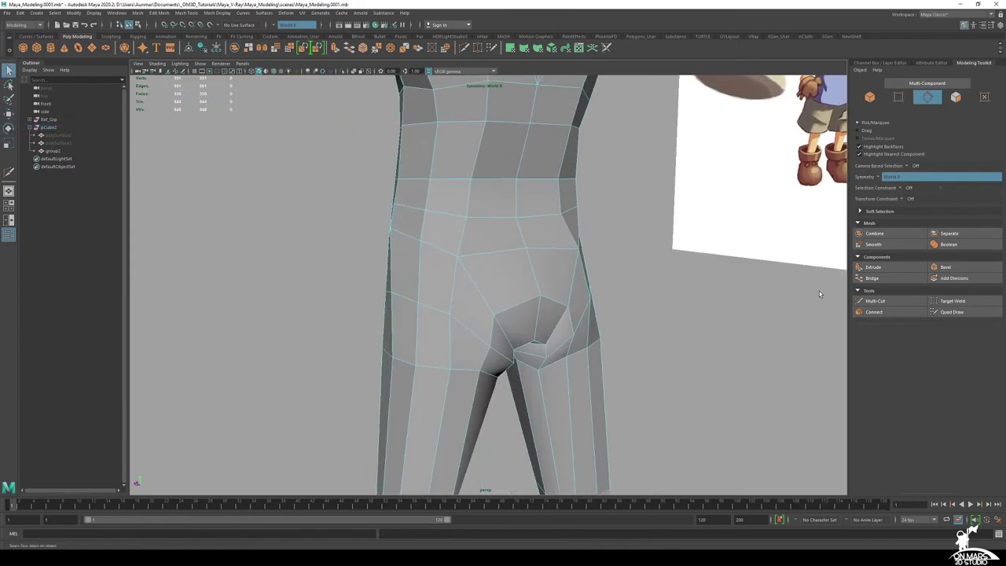
{"action": "left_click", "coordinate": [878, 305]}
{"action": "middle_click_drag", "start_coordinate": [441, 271], "coordinate": [445, 294], "text": "alt"}
{"action": "left_click_drag", "start_coordinate": [488, 285], "coordinate": [480, 266], "text": "alt"}
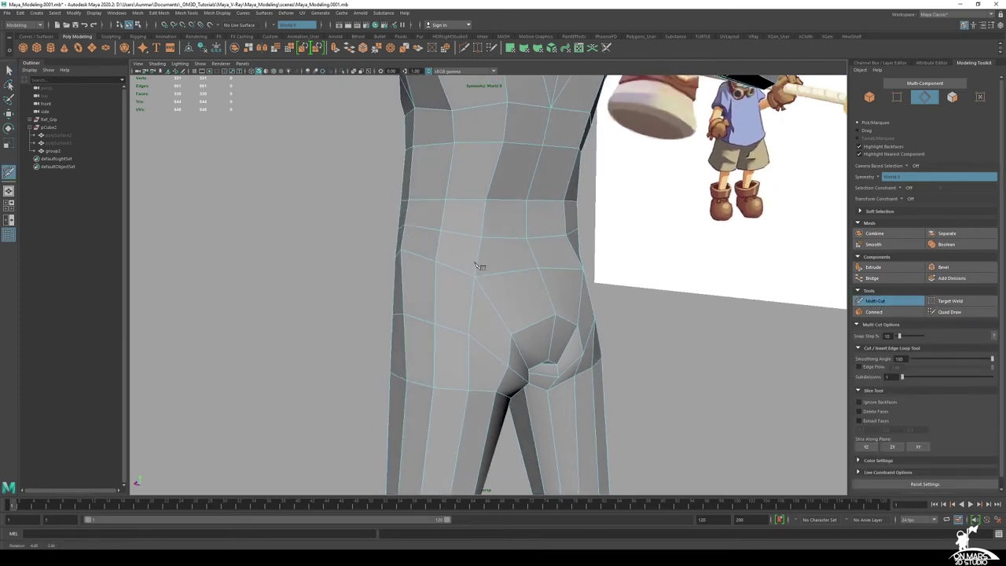
{"action": "key", "text": "q"}
Raise the horizontal edges across the lower back above the buttocks to about Y 50.90
{"action": "right_click_drag", "start_coordinate": [522, 258], "coordinate": [525, 243]}
{"action": "left_click", "coordinate": [517, 239]}
{"action": "key", "text": "w"}
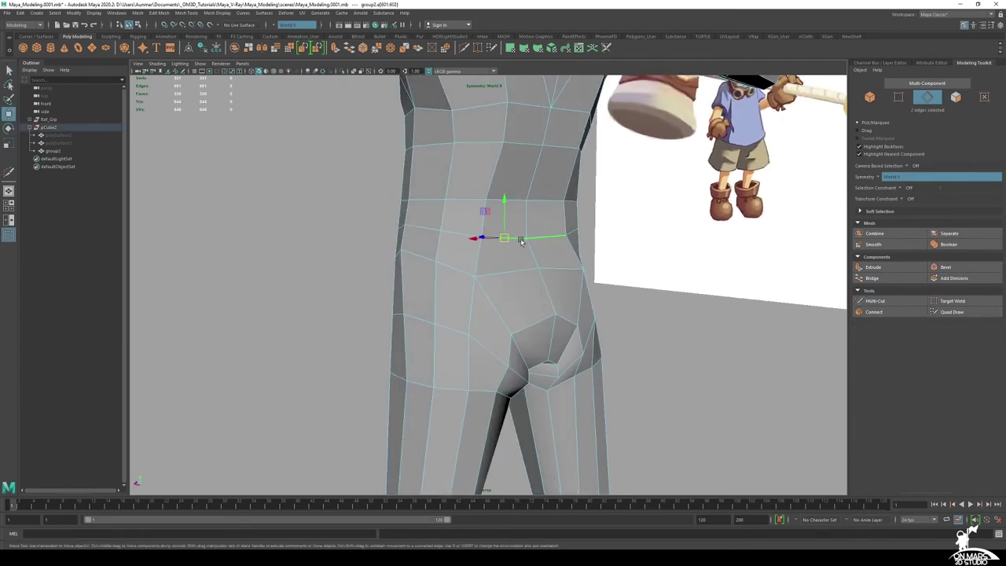
{"action": "left_click_drag", "start_coordinate": [502, 239], "coordinate": [501, 227]}
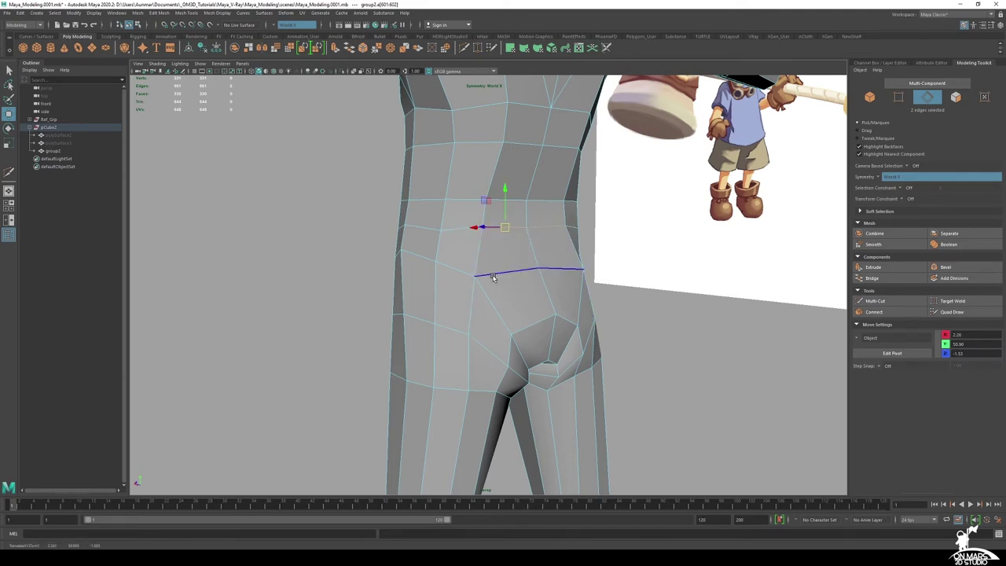
Slide the symmetric inner-thigh vertices beside the crotch along their edges to even out the leg openings
{"action": "mouse_move", "coordinate": [491, 331]}
{"action": "left_mouse_down", "text": "alt"}
{"action": "mouse_move", "coordinate": [503, 316]}
{"action": "mouse_move", "coordinate": [492, 314]}
{"action": "mouse_move", "coordinate": [494, 326]}
{"action": "left_mouse_up", "text": "alt"}
{"action": "left_click", "coordinate": [544, 315]}
{"action": "left_click_drag", "start_coordinate": [497, 329], "coordinate": [491, 344], "text": "alt"}
{"action": "right_click_drag", "start_coordinate": [491, 318], "coordinate": [465, 318]}
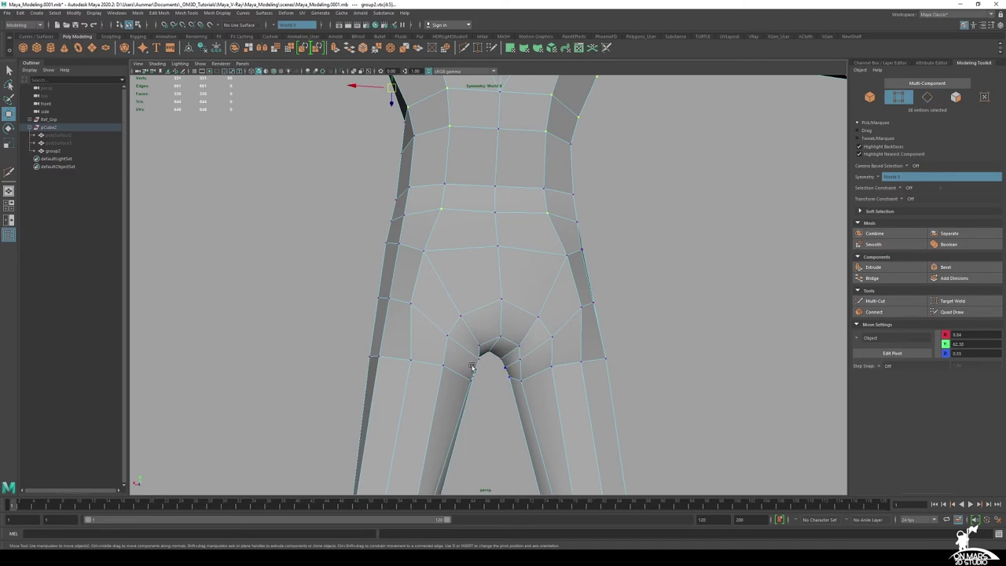
{"action": "left_click", "coordinate": [471, 367]}
{"action": "left_click_drag", "start_coordinate": [471, 367], "coordinate": [463, 314], "text": "alt"}
{"action": "key", "text": "q"}
{"action": "left_click", "coordinate": [455, 369]}
{"action": "key", "text": "w"}
{"action": "middle_click_drag", "start_coordinate": [519, 294], "coordinate": [506, 294], "text": "ctrl+shift"}
{"action": "left_click", "coordinate": [431, 273]}
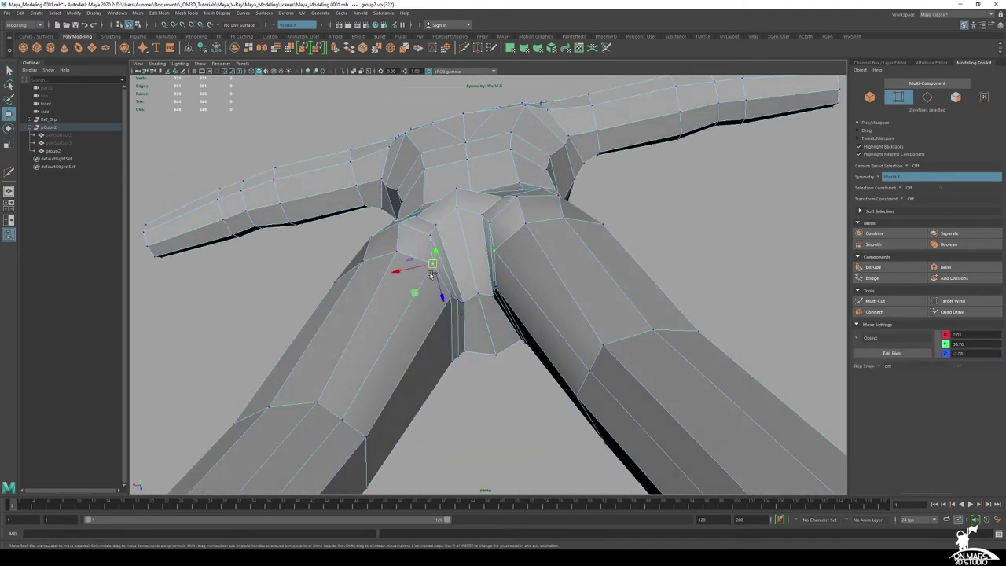
{"action": "left_click_drag", "start_coordinate": [432, 272], "coordinate": [433, 227], "text": "ctrl+shift"}
Slide the symmetric outer hip vertices slightly downward along their edges to even the row across the side of the hip
{"action": "left_click", "coordinate": [397, 253]}
{"action": "left_click", "coordinate": [406, 254]}
{"action": "left_click", "coordinate": [442, 228]}
{"action": "left_click", "coordinate": [395, 256]}
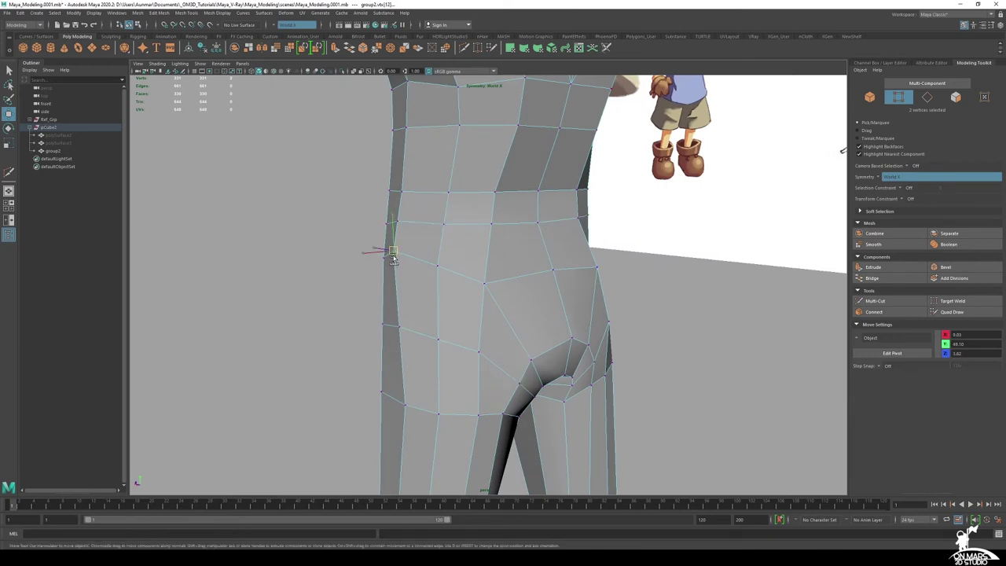
{"action": "left_click_drag", "start_coordinate": [393, 257], "coordinate": [438, 273], "text": "ctrl+shift"}
{"action": "left_click", "coordinate": [438, 267]}
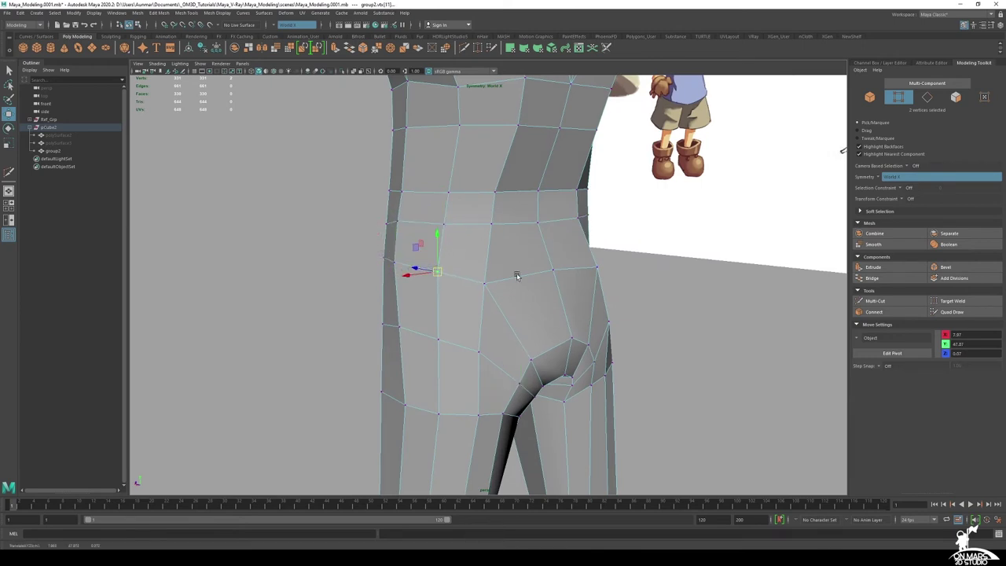
Cut a curved edge path on the side of each hip with Multi-Cut, tying its bends to the nearby corner vertices
{"action": "left_click", "coordinate": [875, 301]}
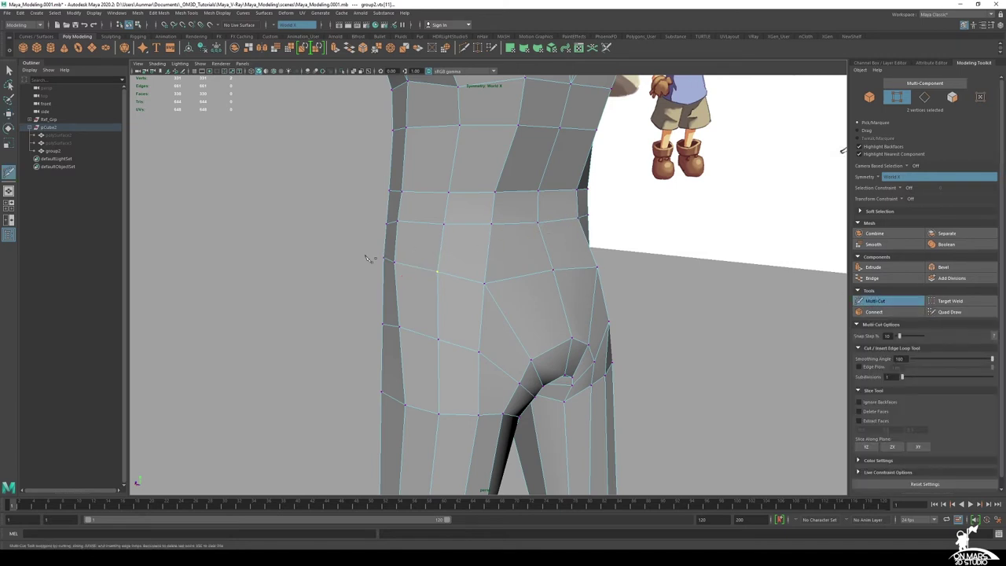
{"action": "left_click_drag", "start_coordinate": [366, 258], "coordinate": [424, 252], "text": "alt"}
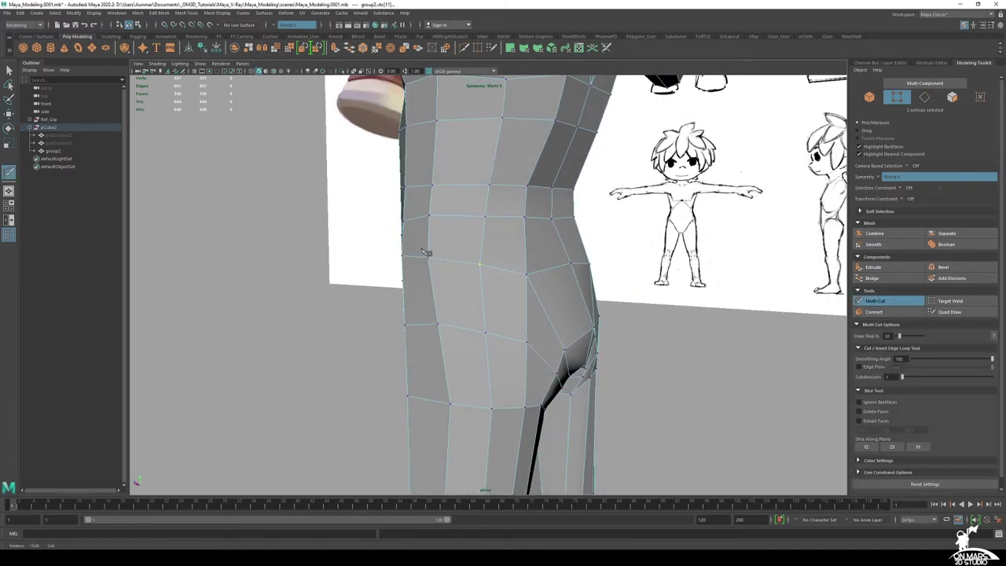
{"action": "left_click", "coordinate": [483, 233]}
{"action": "left_click", "coordinate": [429, 216]}
{"action": "right_click", "coordinate": [452, 236]}
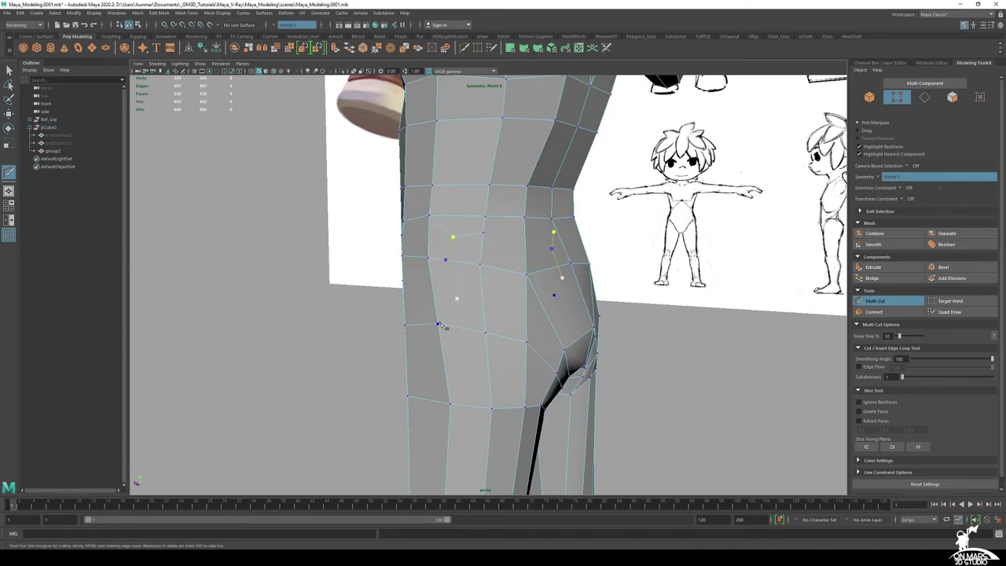
{"action": "left_click", "coordinate": [484, 312]}
{"action": "left_click_drag", "start_coordinate": [516, 325], "coordinate": [531, 261], "text": "alt"}
{"action": "key", "text": "q"}
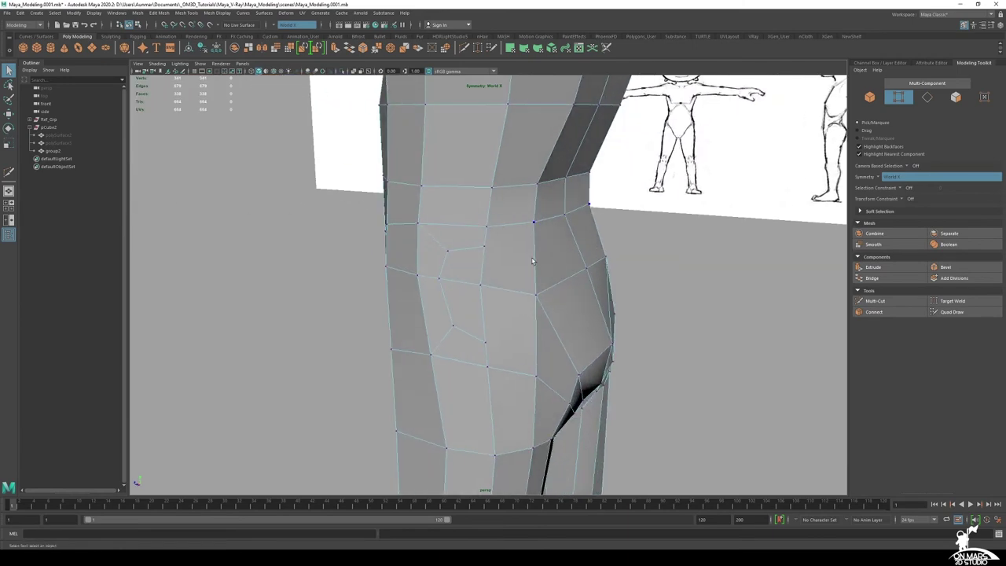
Insert an edge loop segment across the upper buttocks and connect it to the upper end of the curved hip cut
{"action": "left_click_drag", "start_coordinate": [597, 298], "coordinate": [599, 296], "text": "alt"}
{"action": "scroll", "coordinate": [597, 297], "scroll_direction": "down", "scroll_amount": 1}
{"action": "right_click_drag", "start_coordinate": [449, 252], "coordinate": [451, 229]}
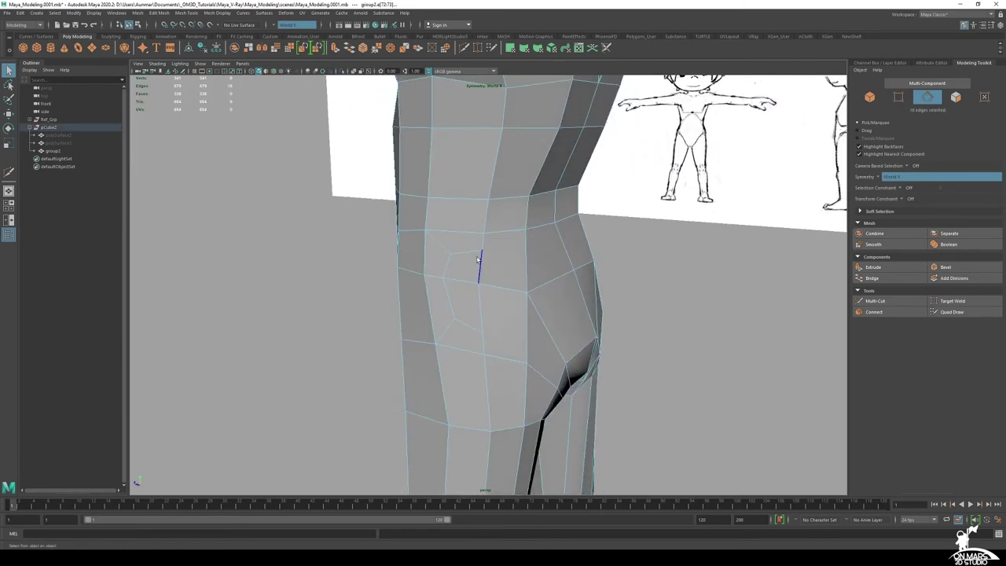
{"action": "left_click_drag", "start_coordinate": [486, 258], "coordinate": [533, 257], "text": "alt"}
{"action": "left_click", "coordinate": [879, 302]}
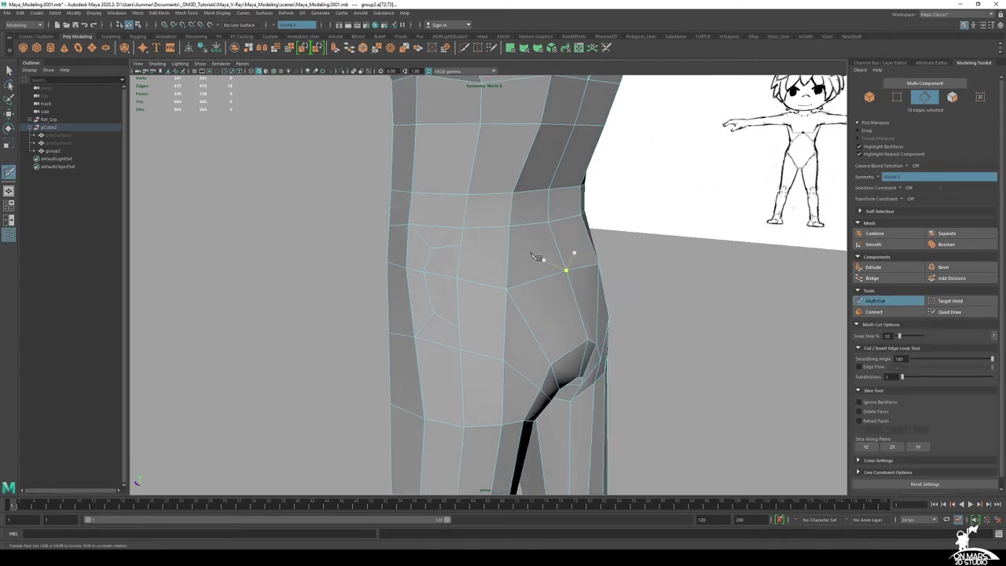
{"action": "left_click", "coordinate": [509, 253], "text": "ctrl"}
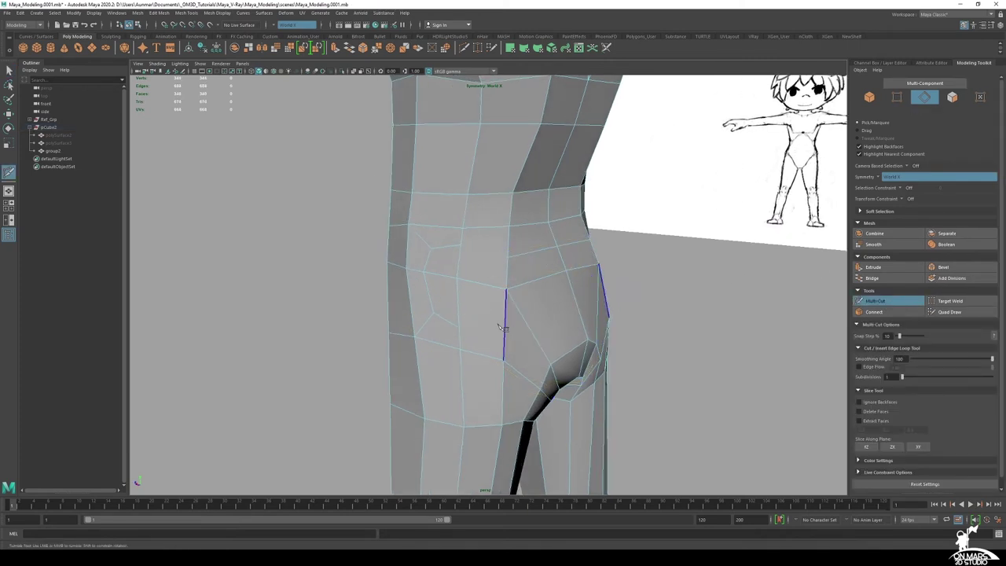
{"action": "left_click", "coordinate": [460, 245]}
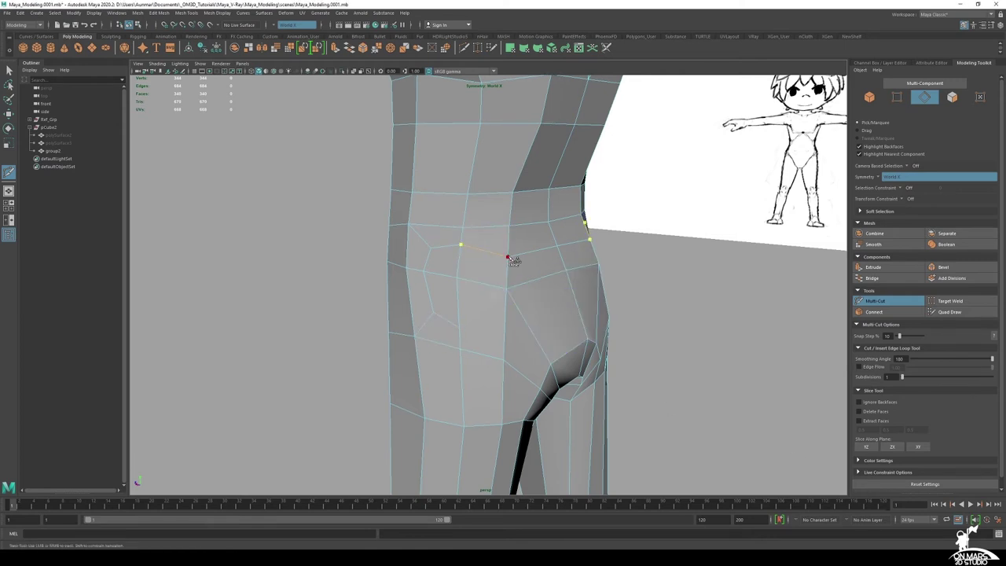
{"action": "right_click", "coordinate": [471, 315]}
Cut edges across the lower buttocks from the lower end of the curved hip cut on each side
{"action": "middle_click_drag", "start_coordinate": [494, 344], "coordinate": [503, 284], "text": "alt"}
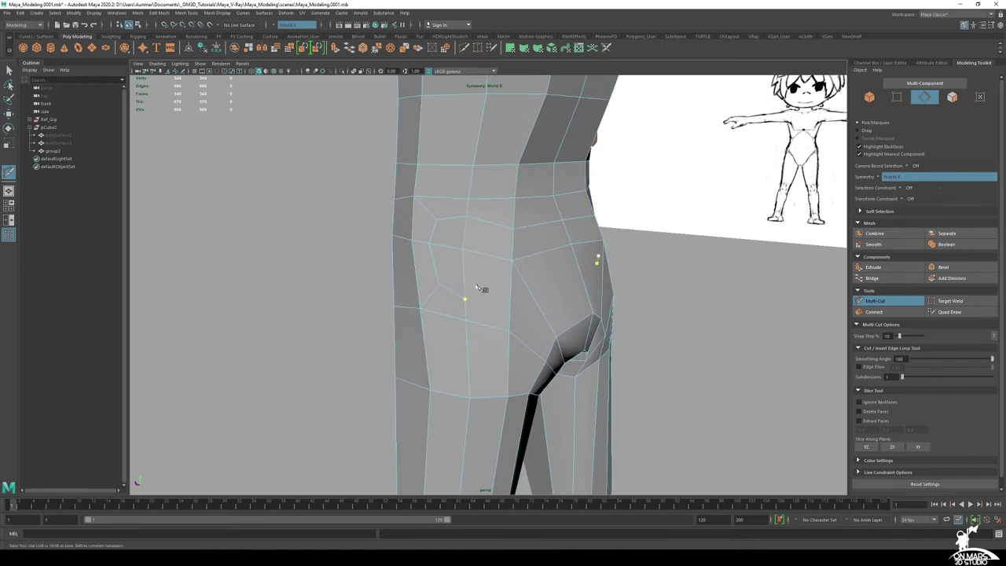
{"action": "left_click_drag", "start_coordinate": [481, 288], "coordinate": [450, 285], "text": "alt"}
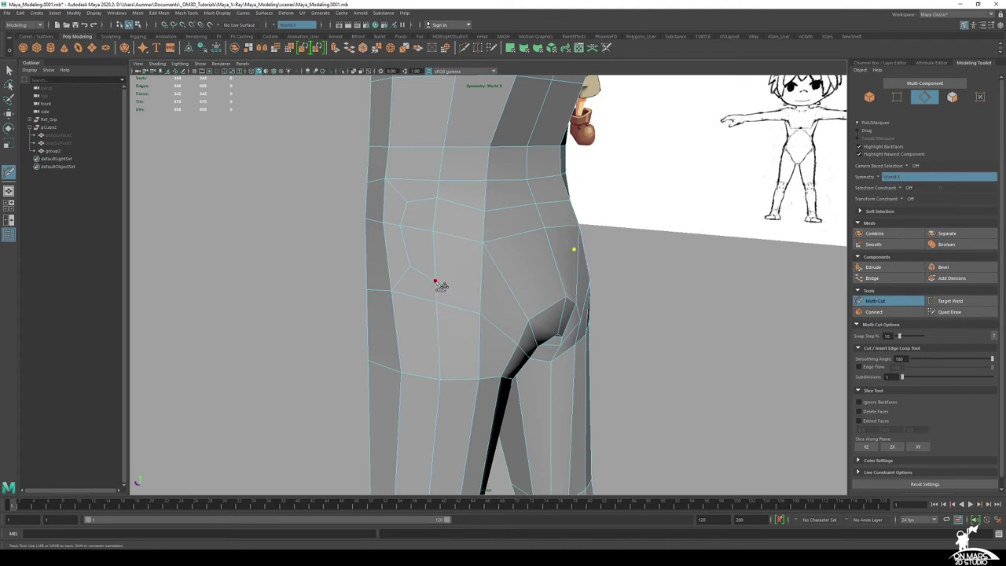
{"action": "left_click", "coordinate": [510, 287]}
{"action": "right_click", "coordinate": [486, 277]}
{"action": "left_click_drag", "start_coordinate": [572, 280], "coordinate": [449, 287], "text": "alt"}
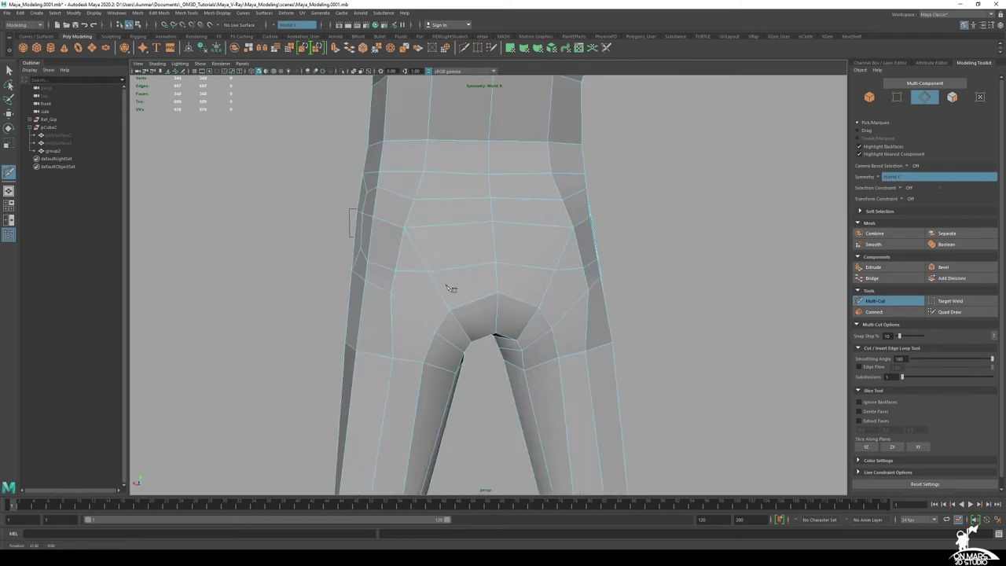
{"action": "middle_click_drag", "start_coordinate": [449, 287], "coordinate": [523, 274], "text": "alt"}
Collapse the short horizontal edge on each buttock to remove the adjoining triangle
{"action": "key", "text": "q"}
{"action": "right_click_drag", "start_coordinate": [500, 276], "coordinate": [509, 300], "text": "alt"}
{"action": "left_click", "coordinate": [502, 266]}
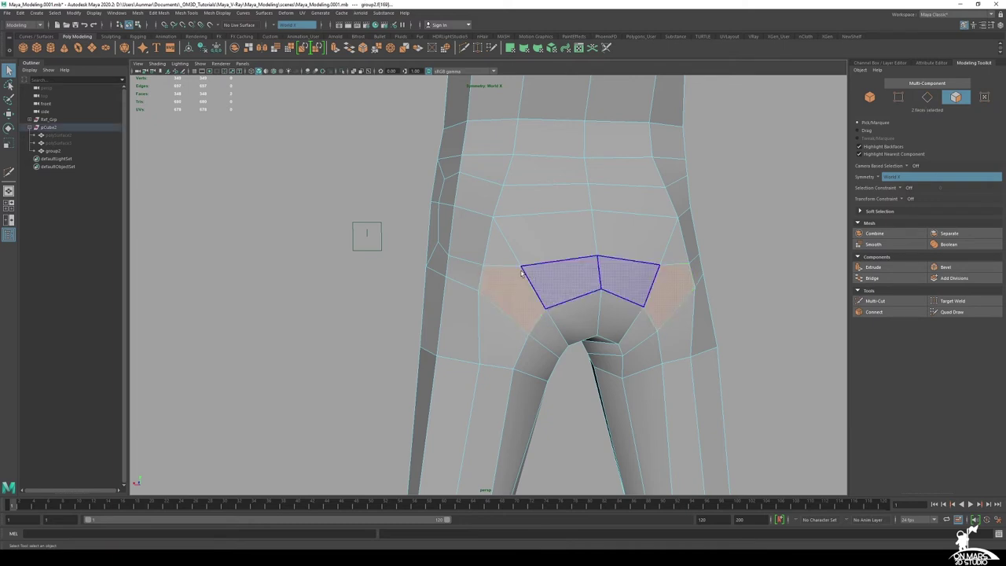
{"action": "left_click", "coordinate": [506, 285]}
{"action": "left_click", "coordinate": [493, 250]}
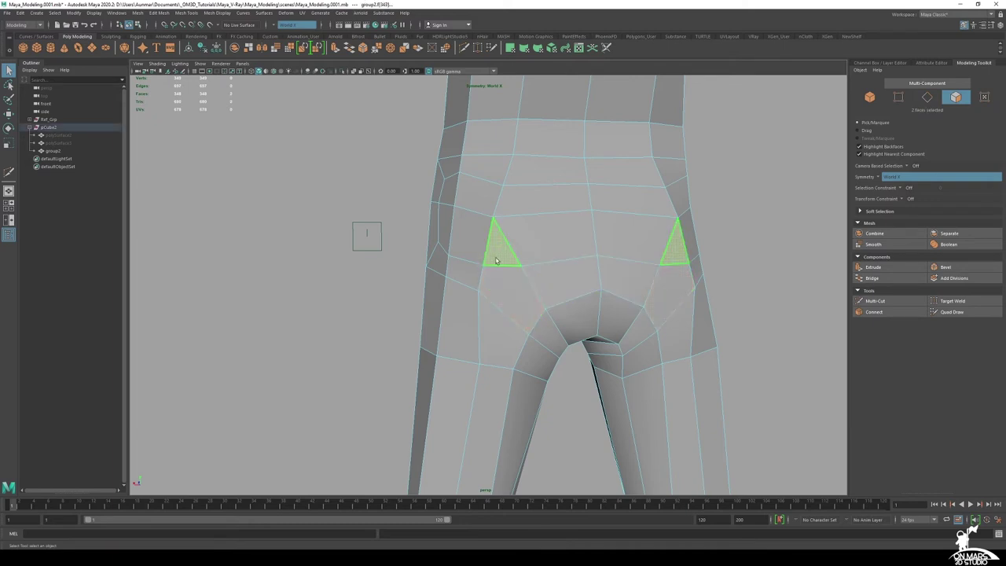
{"action": "right_click_drag", "start_coordinate": [502, 269], "coordinate": [501, 244]}
{"action": "left_click", "coordinate": [504, 268]}
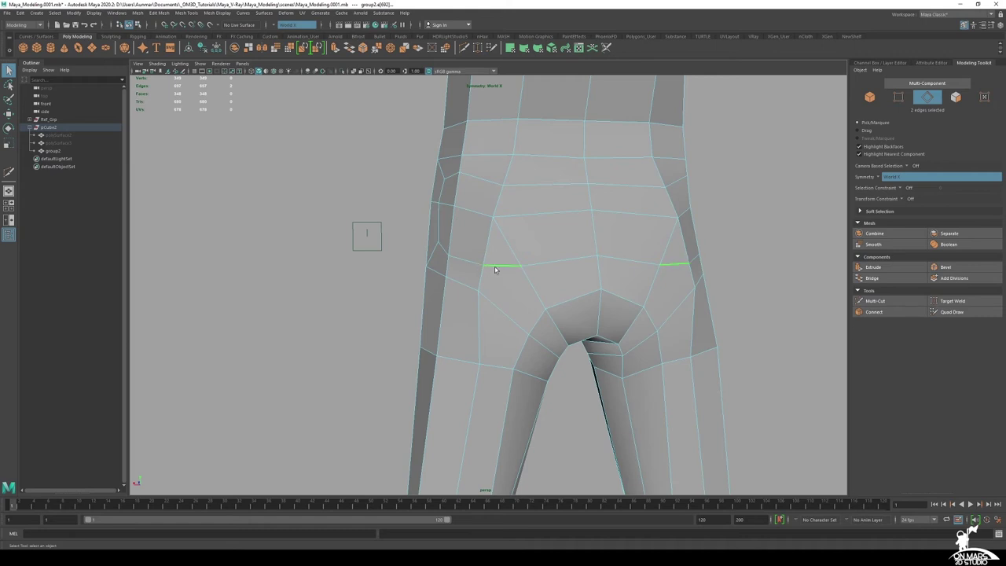
{"action": "right_click", "coordinate": [495, 268], "text": "shift"}
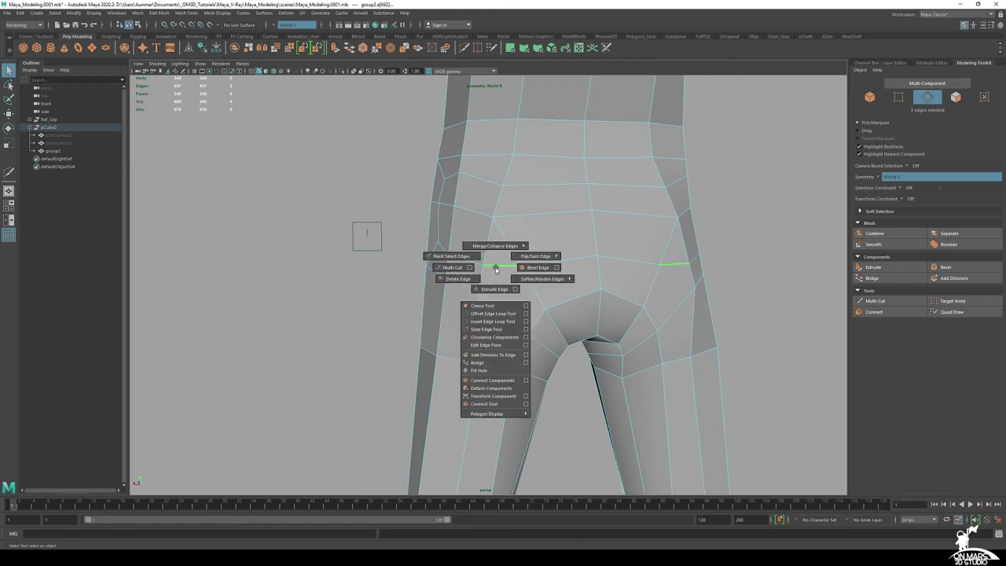
{"action": "right_click_drag", "start_coordinate": [494, 255], "coordinate": [484, 231], "text": "shift"}
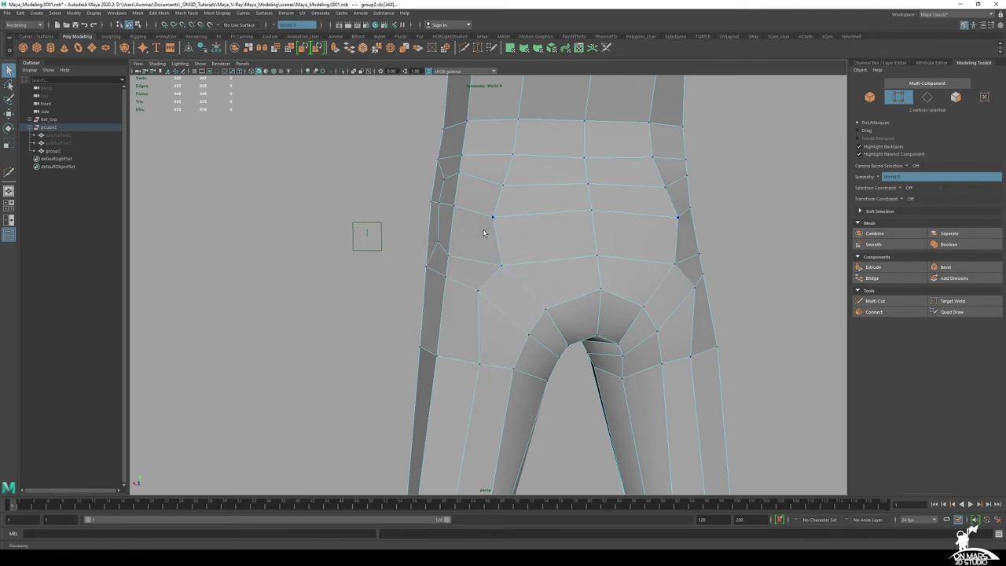
Examine the reworked hip and buttock topology from the back and side
{"action": "left_click_drag", "start_coordinate": [509, 281], "coordinate": [504, 297], "text": "alt"}
{"action": "middle_click_drag", "start_coordinate": [509, 265], "coordinate": [495, 283], "text": "alt"}
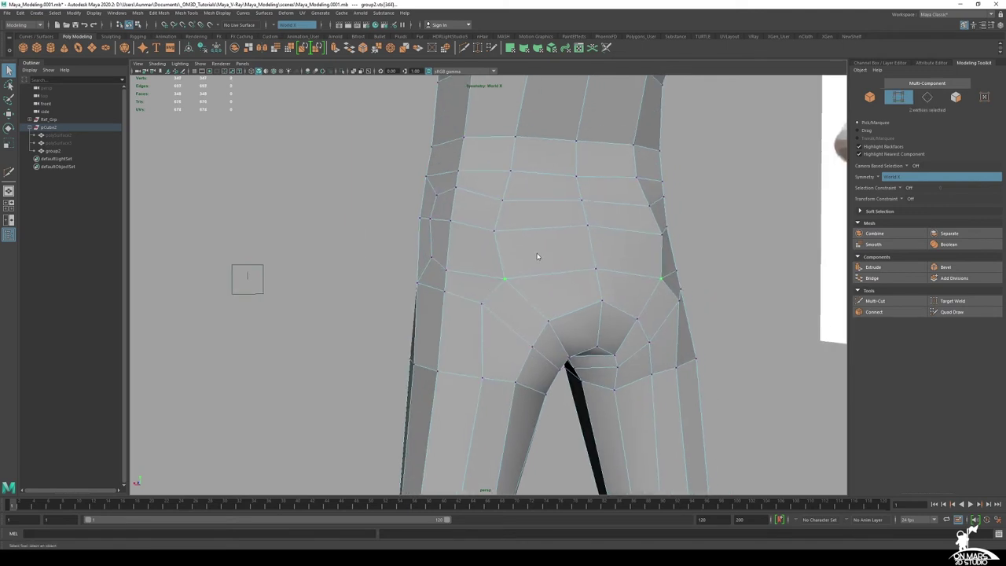
{"action": "right_click_drag", "start_coordinate": [539, 257], "coordinate": [538, 232]}
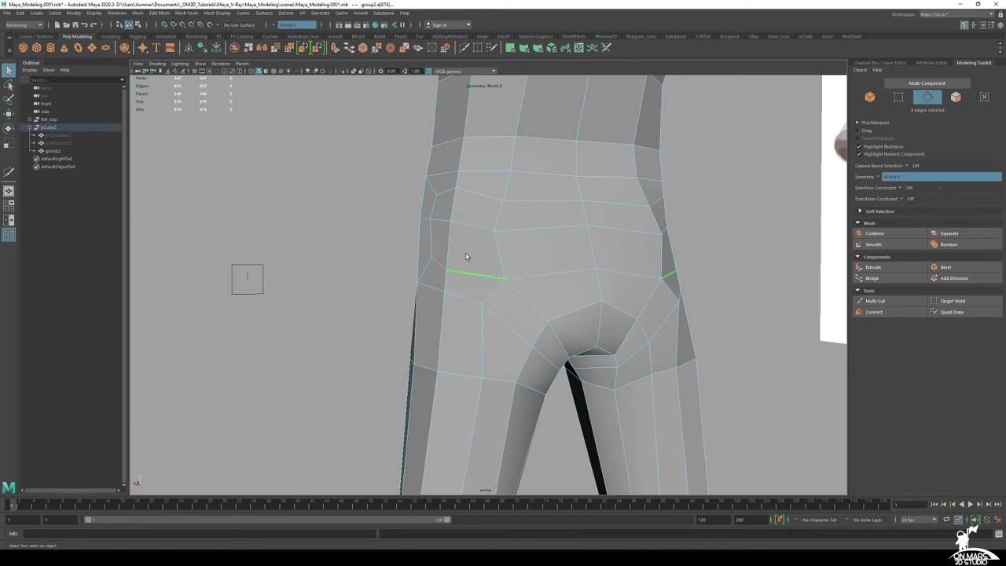
{"action": "left_click_drag", "start_coordinate": [532, 278], "coordinate": [593, 282], "text": "alt"}
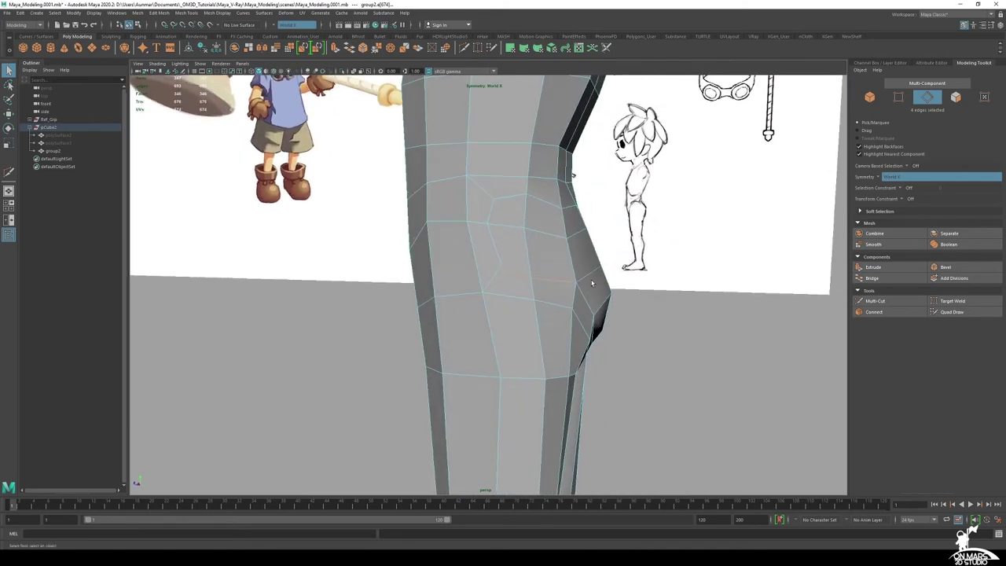
{"action": "middle_click_drag", "start_coordinate": [592, 282], "coordinate": [550, 300], "text": "alt"}
{"action": "left_click_drag", "start_coordinate": [550, 300], "coordinate": [462, 270], "text": "alt"}
{"action": "right_click_drag", "start_coordinate": [624, 268], "coordinate": [551, 258], "text": "alt"}
{"action": "right_click_drag", "start_coordinate": [536, 218], "coordinate": [478, 191]}
{"action": "key", "text": "w"}
{"action": "left_click_drag", "start_coordinate": [482, 248], "coordinate": [624, 268], "text": "alt"}
Reposition the symmetric side vertices at the ends of the curved hip cut to smooth the hip surface
{"action": "key", "text": "q"}
{"action": "right_click_drag", "start_coordinate": [488, 257], "coordinate": [452, 238]}
{"action": "left_click", "coordinate": [484, 235]}
{"action": "key", "text": "w"}
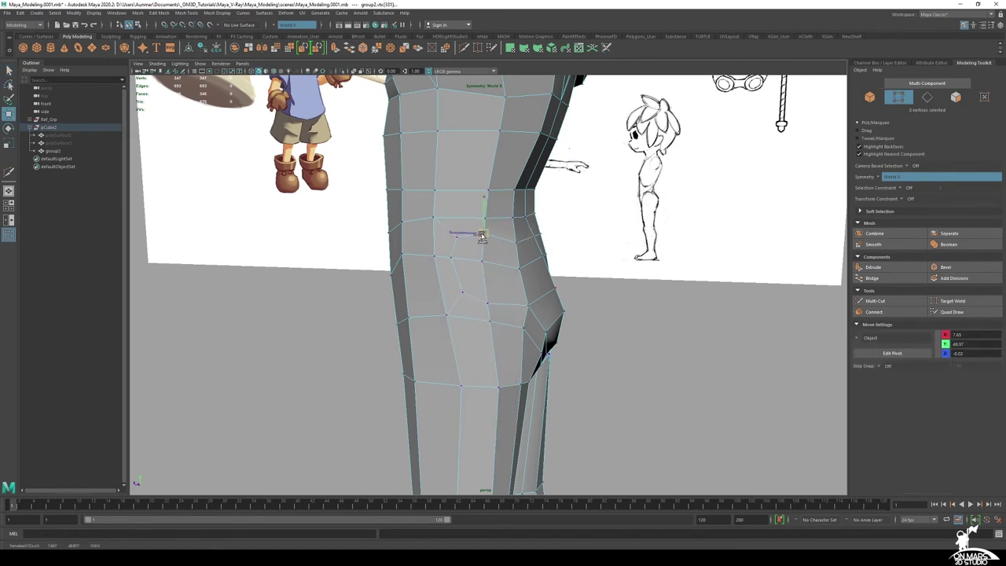
{"action": "left_click_drag", "start_coordinate": [481, 241], "coordinate": [477, 240]}
{"action": "left_click_drag", "start_coordinate": [477, 240], "coordinate": [523, 265], "text": "alt"}
Select the newly cut edge rows around the hips and inspect their flow from the back and side
{"action": "right_click_drag", "start_coordinate": [510, 214], "coordinate": [508, 188]}
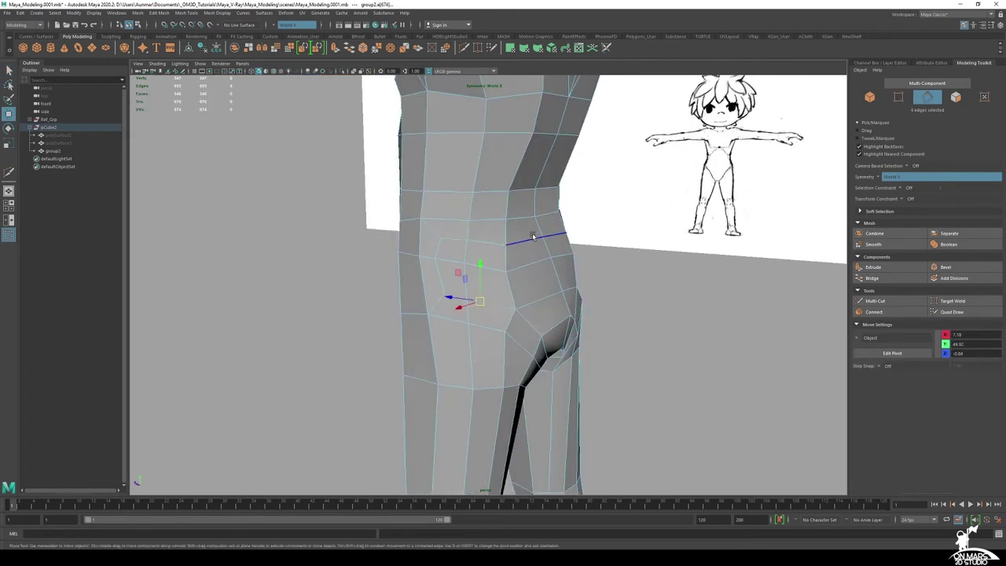
{"action": "double_click", "coordinate": [524, 242]}
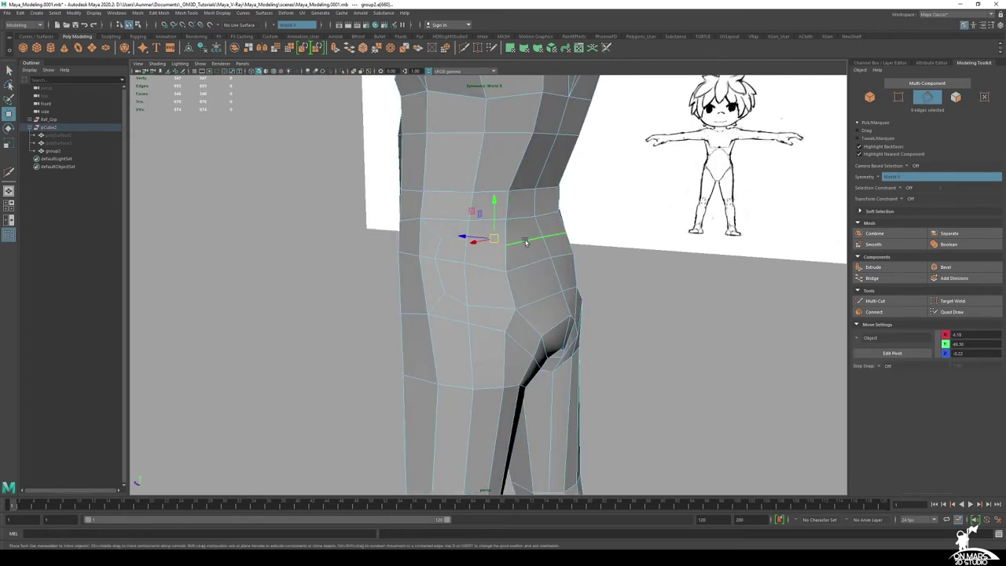
{"action": "left_click", "coordinate": [455, 303], "text": "shift"}
{"action": "left_click", "coordinate": [549, 304], "text": "shift"}
{"action": "left_click_drag", "start_coordinate": [583, 304], "coordinate": [547, 316], "text": "alt"}
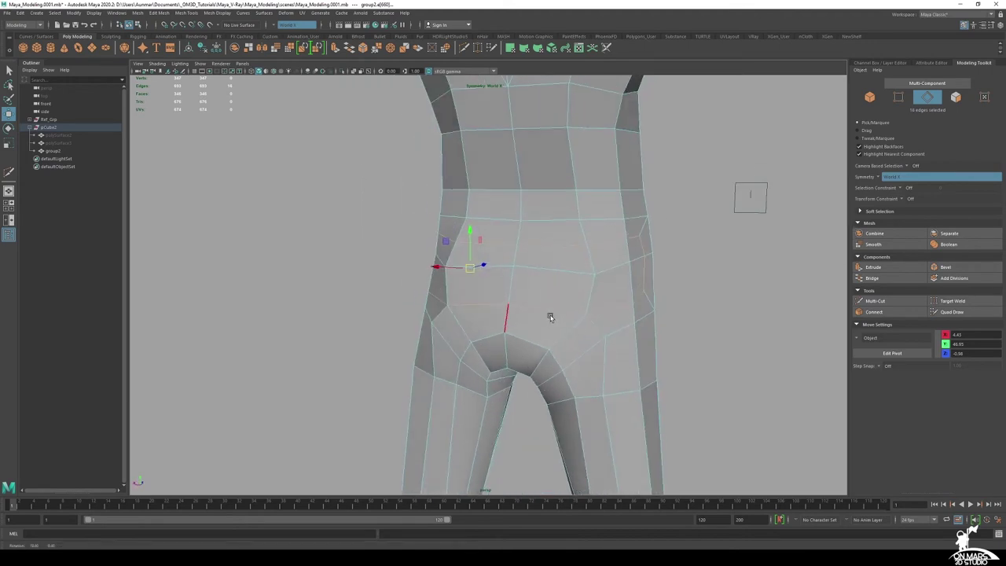
{"action": "left_click_drag", "start_coordinate": [471, 310], "coordinate": [571, 305], "text": "alt"}
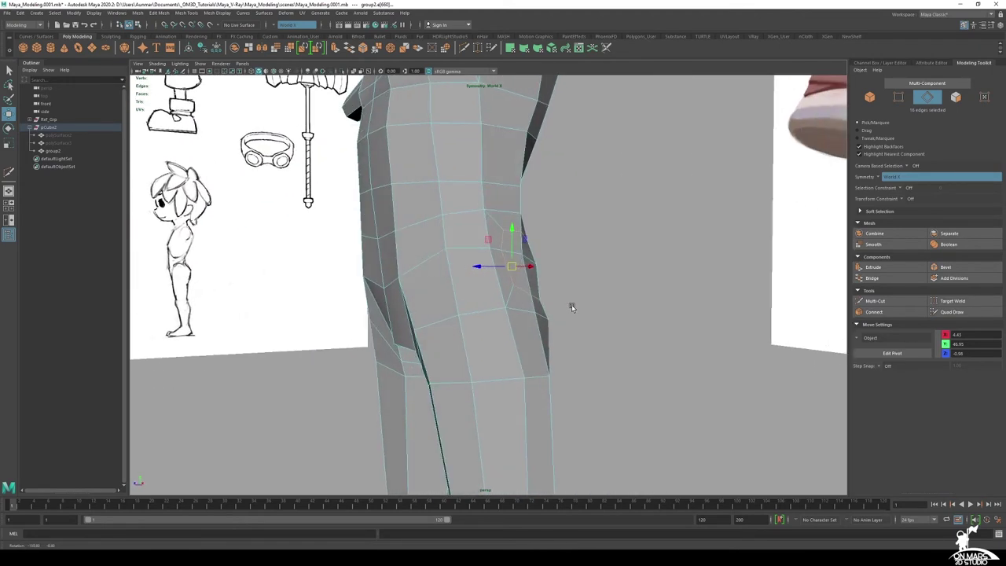
Insert a horizontal edge loop around the torso just above the waist with Multi-Cut
{"action": "left_click_drag", "start_coordinate": [440, 271], "coordinate": [532, 310], "text": "alt"}
{"action": "left_click", "coordinate": [884, 303]}
{"action": "middle_click_drag", "start_coordinate": [536, 235], "coordinate": [550, 281], "text": "alt"}
{"action": "left_click", "coordinate": [463, 203], "text": "ctrl"}
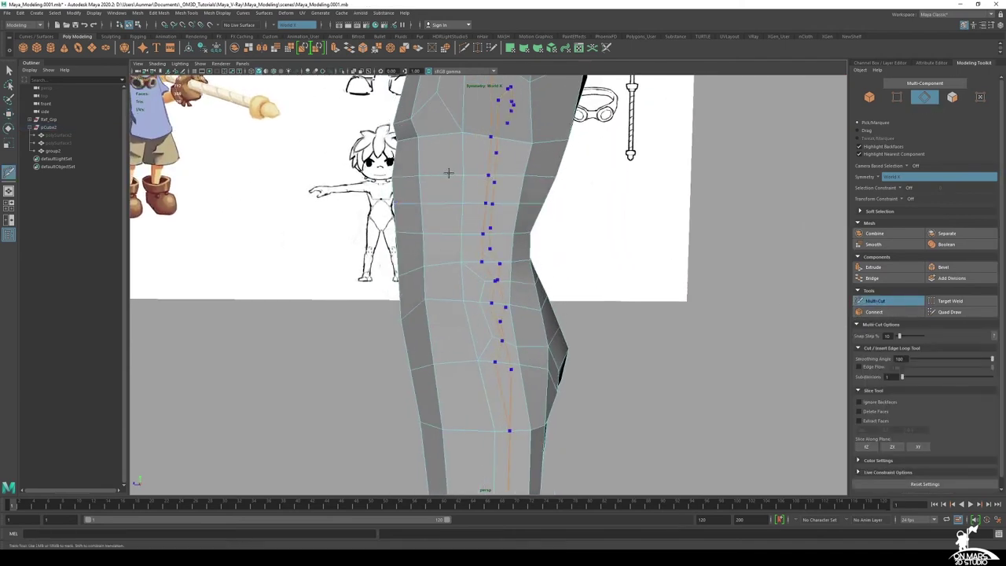
Try a vertical edge loop down the side of the torso and leg, and undo it
{"action": "left_click", "coordinate": [487, 174], "text": "ctrl"}
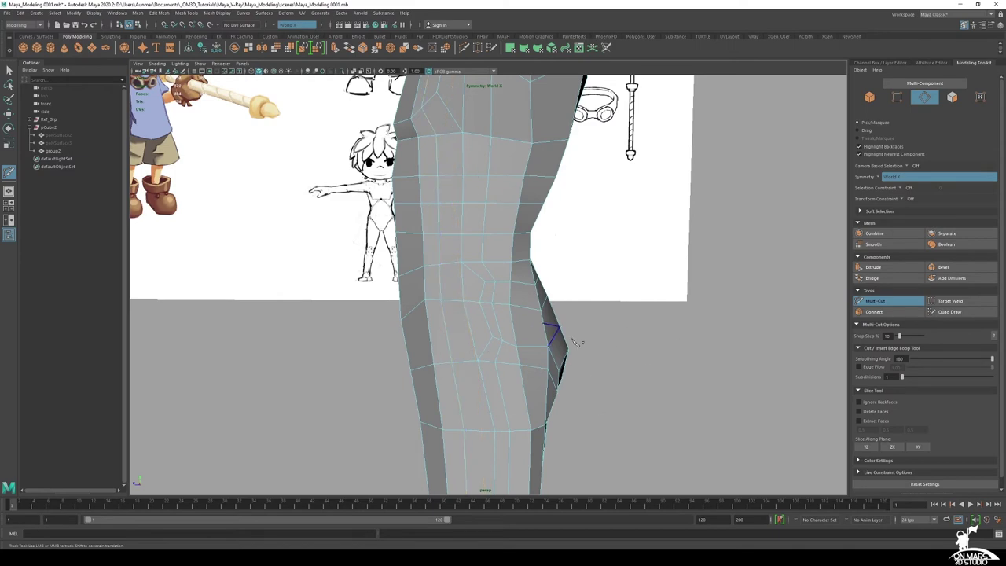
{"action": "left_click_drag", "start_coordinate": [574, 342], "coordinate": [548, 339], "text": "alt"}
{"action": "key", "text": "ctrl+z"}
{"action": "left_click", "coordinate": [446, 305]}
{"action": "mouse_move", "coordinate": [468, 314]}
{"action": "left_mouse_down", "text": "alt"}
{"action": "mouse_move", "coordinate": [563, 295]}
{"action": "mouse_move", "coordinate": [469, 305]}
{"action": "left_mouse_up", "text": "alt"}
{"action": "key", "text": "ctrl+z"}
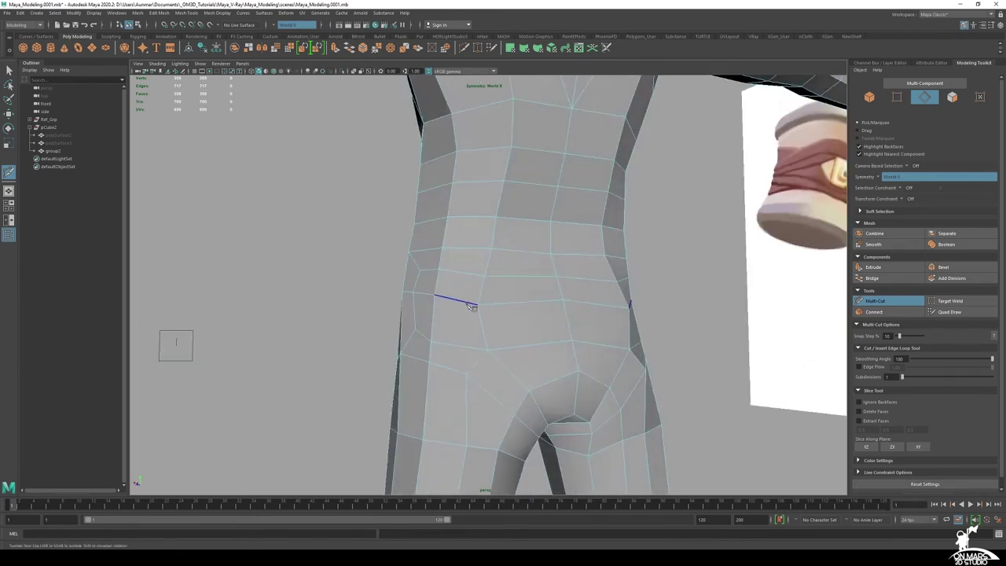
Move the symmetric vertices at the outer edges of the upper buttocks inward to straighten the vertical edge flow
{"action": "left_click_drag", "start_coordinate": [538, 337], "coordinate": [420, 275], "text": "alt"}
{"action": "key", "text": "q"}
{"action": "right_click_drag", "start_coordinate": [442, 217], "coordinate": [358, 199]}
{"action": "key", "text": "w"}
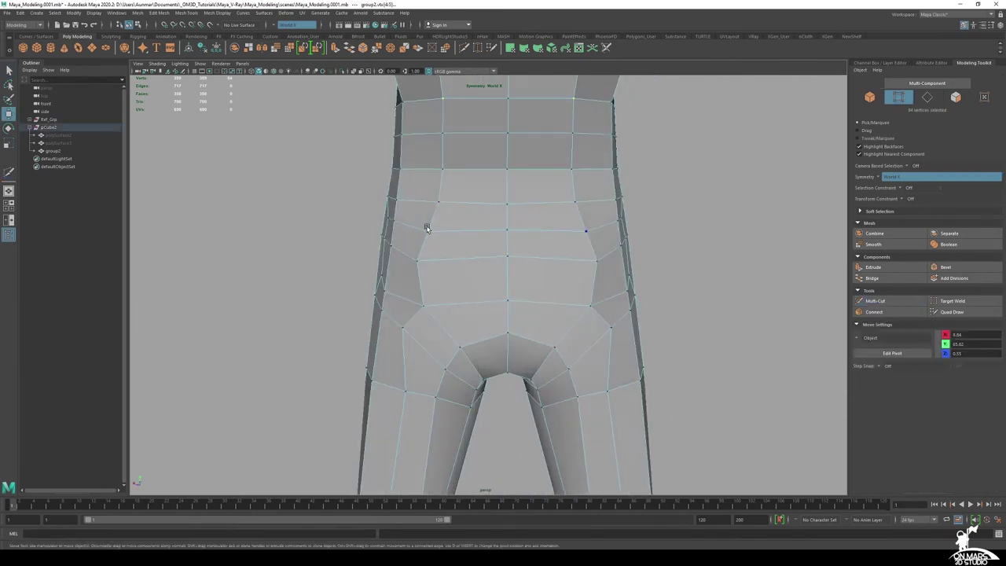
{"action": "left_click_drag", "start_coordinate": [427, 235], "coordinate": [436, 271]}
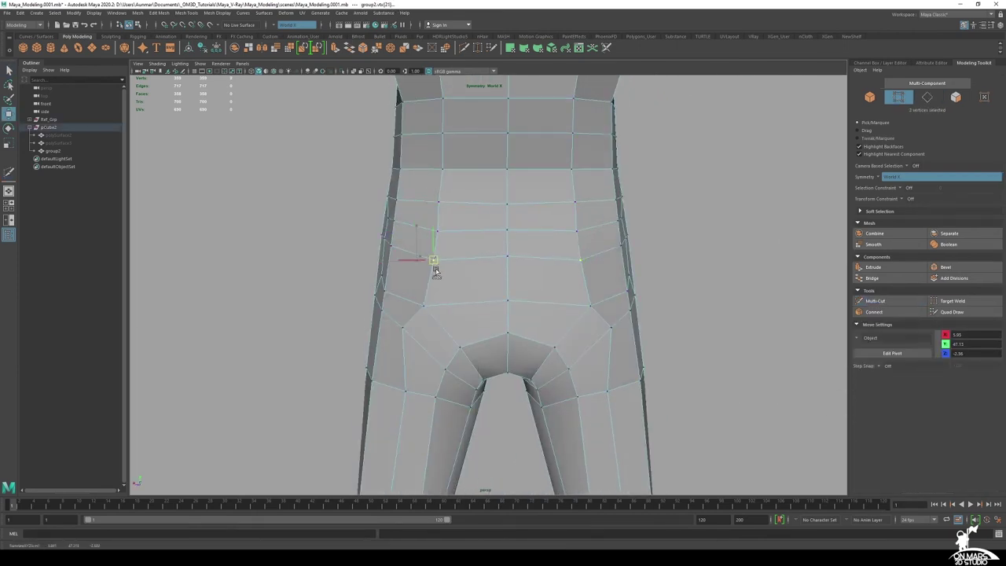
{"action": "left_click", "coordinate": [423, 306]}
{"action": "left_click_drag", "start_coordinate": [424, 307], "coordinate": [404, 290]}
Adjust the symmetric vertices on the lower and outer buttocks to even the spacing toward the thighs
{"action": "left_click", "coordinate": [403, 329]}
{"action": "left_click", "coordinate": [401, 303]}
{"action": "left_click", "coordinate": [470, 309]}
{"action": "left_click_drag", "start_coordinate": [467, 309], "coordinate": [521, 336]}
{"action": "left_click", "coordinate": [438, 347]}
{"action": "left_click", "coordinate": [437, 348]}
{"action": "left_click", "coordinate": [466, 307]}
{"action": "left_click", "coordinate": [522, 327]}
{"action": "left_click_drag", "start_coordinate": [461, 322], "coordinate": [465, 312], "text": "alt"}
Lower the symmetric and centre vertices of the horizontal row across the upper buttocks
{"action": "left_click", "coordinate": [520, 264]}
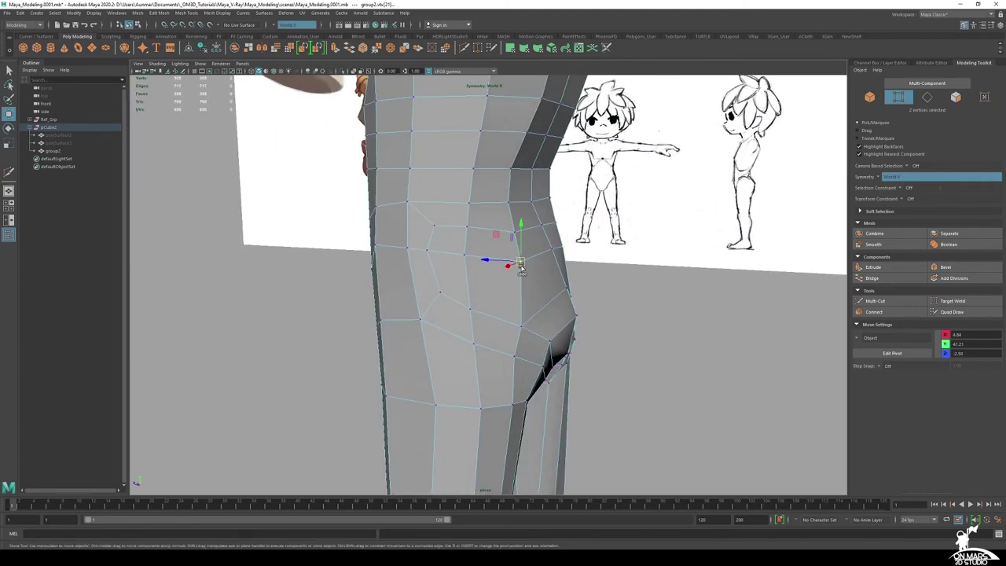
{"action": "left_click_drag", "start_coordinate": [522, 265], "coordinate": [522, 283]}
{"action": "left_click", "coordinate": [553, 251]}
{"action": "left_click_drag", "start_coordinate": [553, 251], "coordinate": [557, 266]}
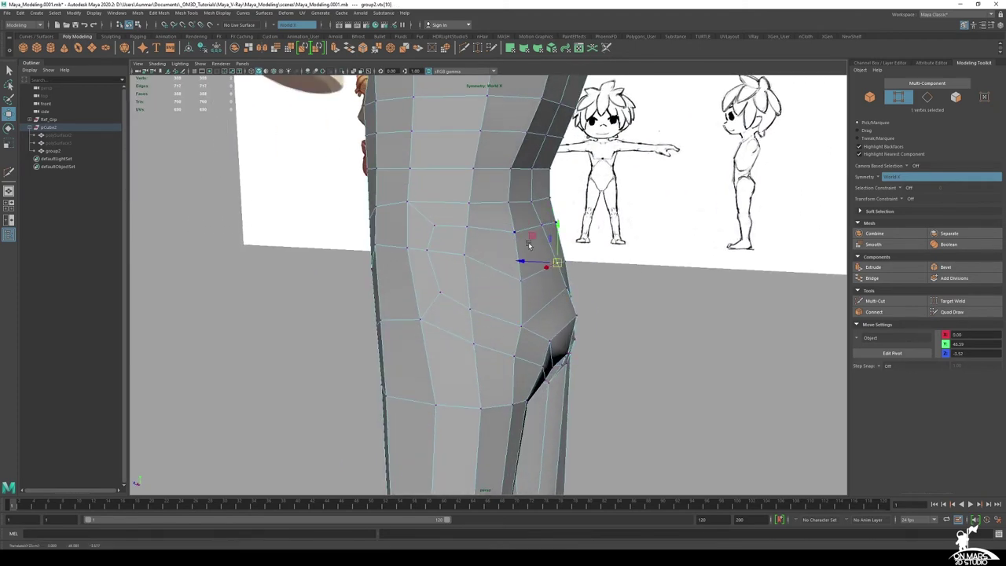
Adjust the symmetric vertices on the sides of the hips to even the edge spacing toward the front
{"action": "left_click", "coordinate": [544, 236]}
{"action": "left_click", "coordinate": [465, 258]}
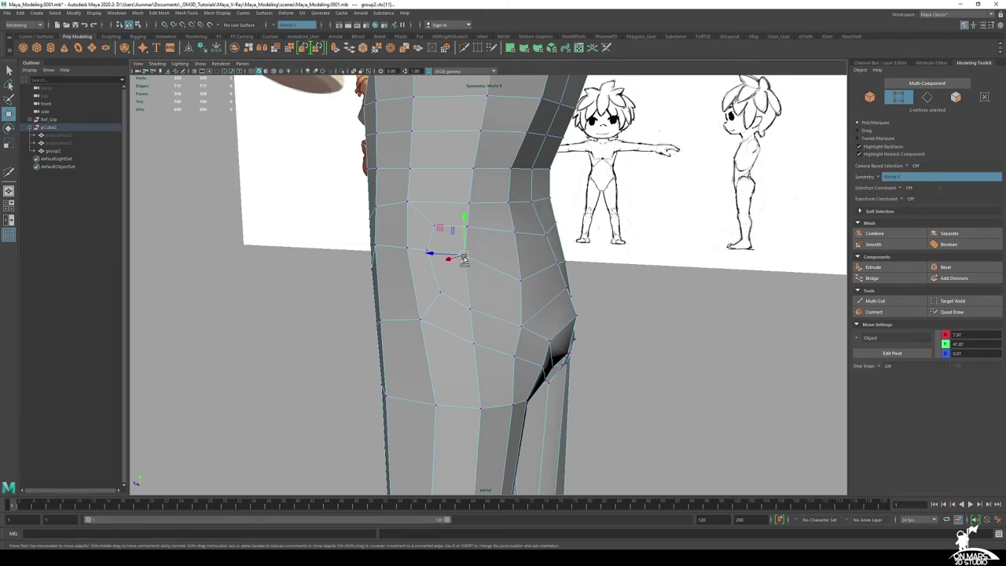
{"action": "left_click_drag", "start_coordinate": [464, 258], "coordinate": [407, 260]}
{"action": "left_click", "coordinate": [427, 252]}
{"action": "left_click", "coordinate": [407, 249]}
{"action": "left_click_drag", "start_coordinate": [466, 313], "coordinate": [503, 291], "text": "alt"}
Fit the symmetric lower-back vertices above the buttocks to the reference outline in the side view
{"action": "key", "text": "space"}
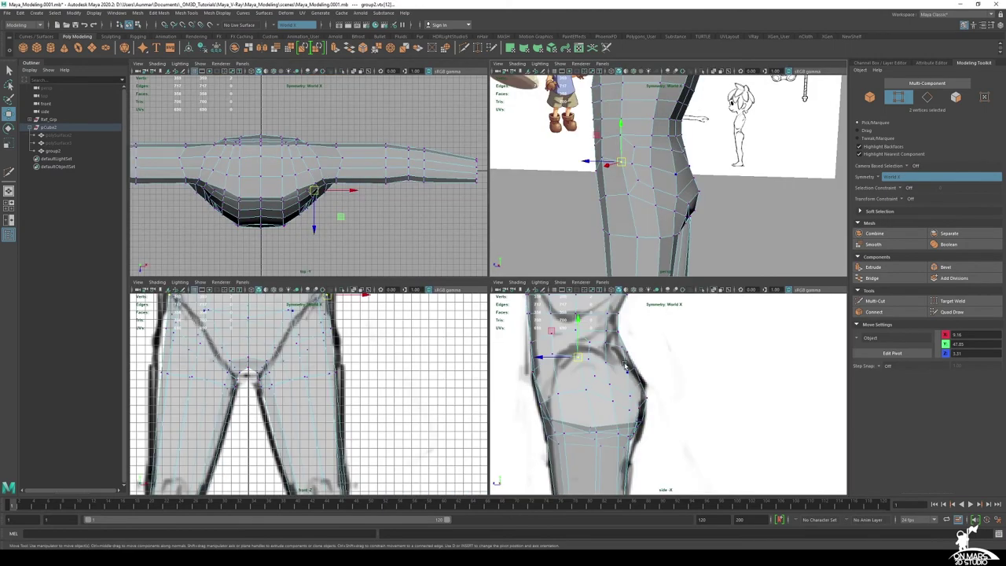
{"action": "key", "text": "space"}
{"action": "scroll", "coordinate": [531, 248], "scroll_direction": "up", "scroll_amount": 2}
{"action": "middle_click_drag", "start_coordinate": [463, 248], "coordinate": [507, 291], "text": "alt"}
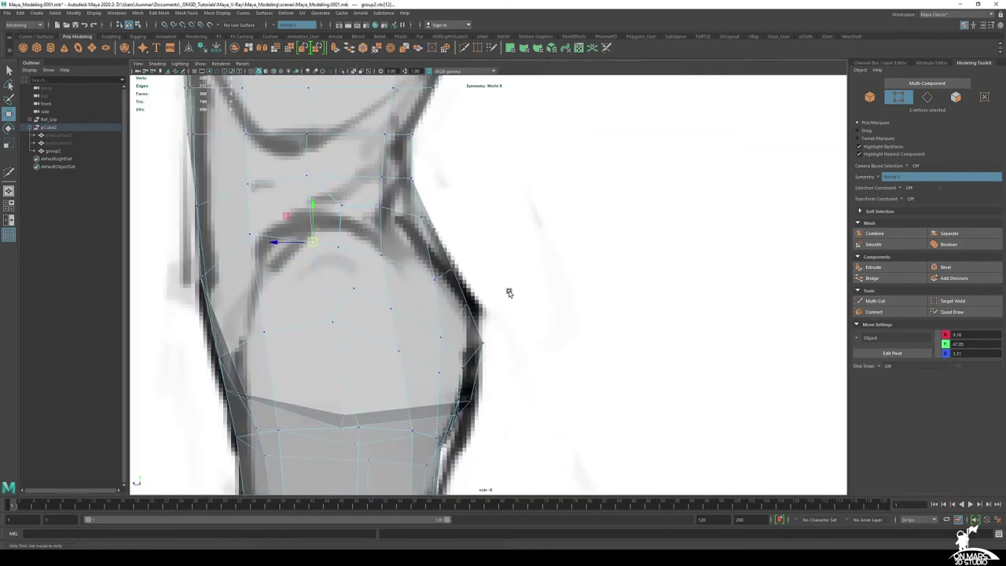
{"action": "scroll", "coordinate": [503, 291], "scroll_direction": "up", "scroll_amount": 2}
{"action": "middle_click_drag", "start_coordinate": [437, 265], "coordinate": [505, 299], "text": "alt"}
{"action": "scroll", "coordinate": [506, 300], "scroll_direction": "up", "scroll_amount": 1}
{"action": "mouse_move", "coordinate": [481, 239]}
{"action": "left_mouse_down"}
{"action": "mouse_move", "coordinate": [514, 263]}
{"action": "mouse_move", "coordinate": [487, 254]}
{"action": "left_mouse_up"}
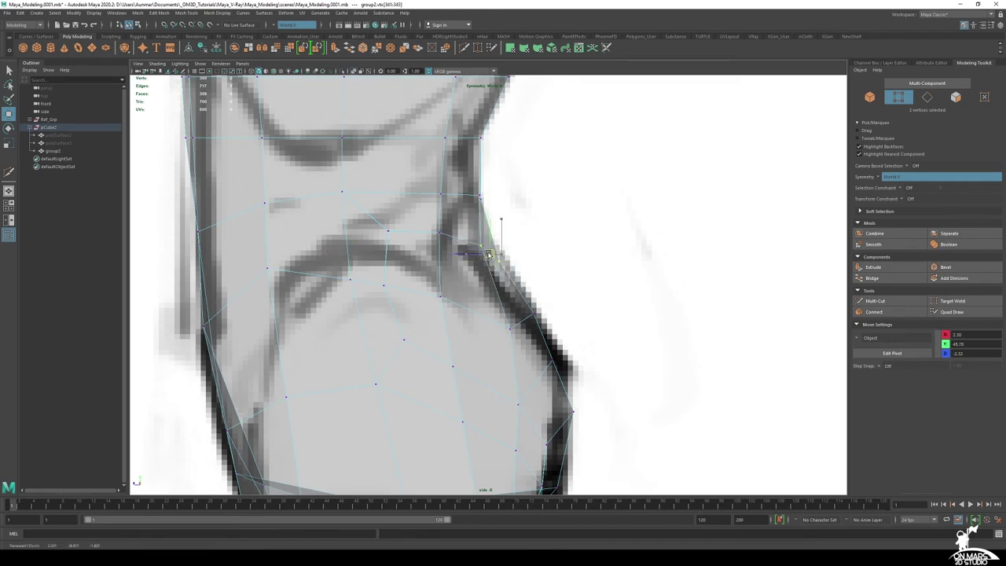
{"action": "left_click_drag", "start_coordinate": [480, 196], "coordinate": [476, 197]}
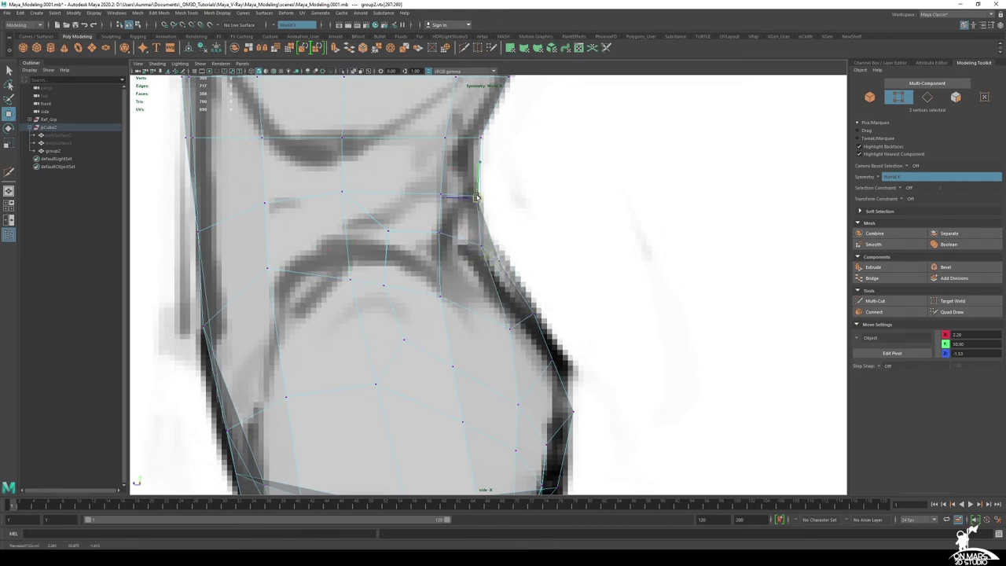
{"action": "left_click_drag", "start_coordinate": [564, 368], "coordinate": [538, 313]}
{"action": "key", "text": "ctrl+z"}
Reposition the centre and symmetric vertices at the underside of the buttocks to follow the reference outline
{"action": "middle_click_drag", "start_coordinate": [556, 347], "coordinate": [558, 237], "text": "alt"}
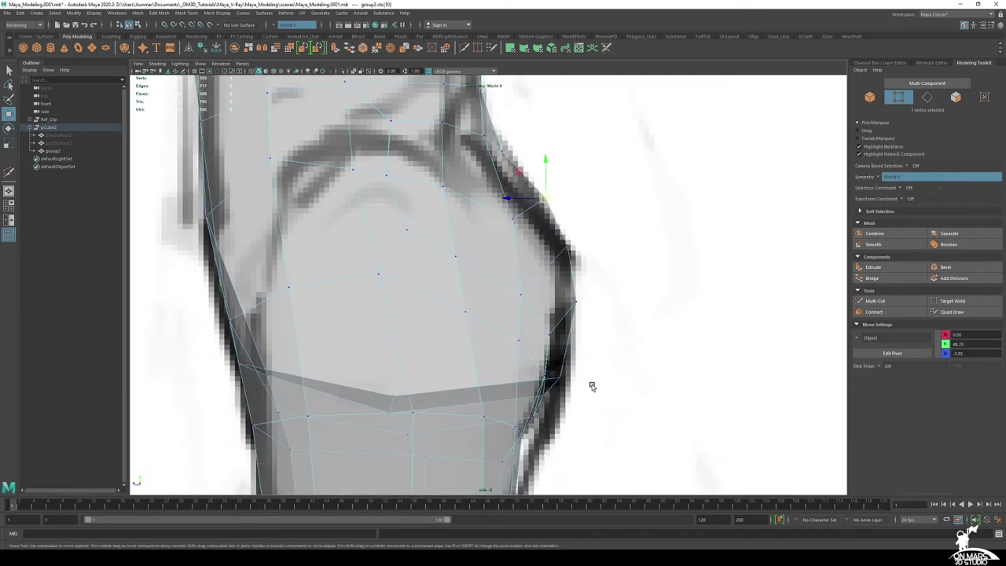
{"action": "left_click_drag", "start_coordinate": [560, 380], "coordinate": [563, 380]}
{"action": "middle_click_drag", "start_coordinate": [573, 418], "coordinate": [527, 316], "text": "alt"}
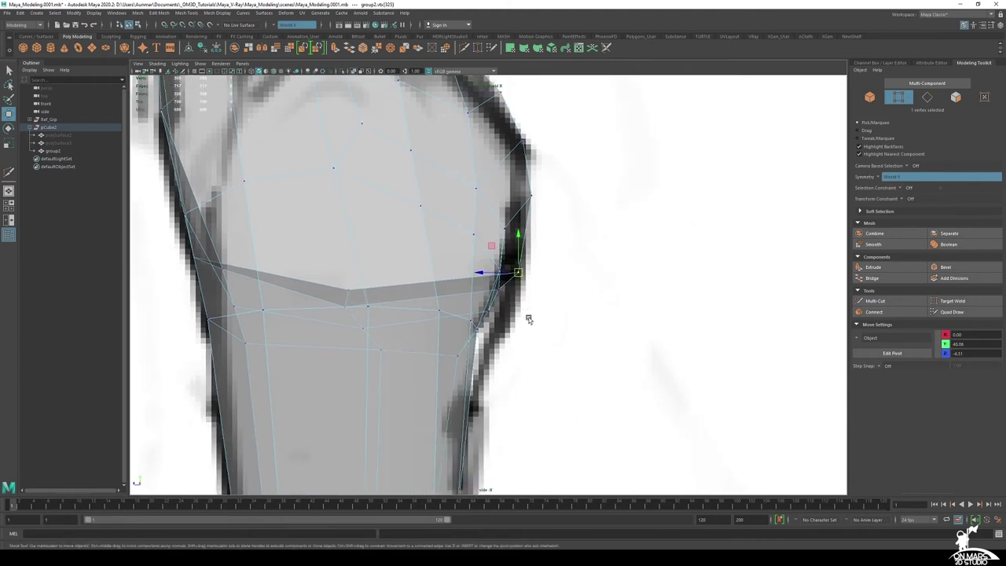
{"action": "scroll", "coordinate": [526, 316], "scroll_direction": "up", "scroll_amount": 1}
{"action": "left_click", "coordinate": [498, 291]}
{"action": "left_click_drag", "start_coordinate": [500, 292], "coordinate": [495, 319]}
{"action": "left_click", "coordinate": [488, 316]}
{"action": "middle_click_drag", "start_coordinate": [554, 215], "coordinate": [587, 361], "text": "alt"}
{"action": "middle_click_drag", "start_coordinate": [526, 168], "coordinate": [562, 243], "text": "alt"}
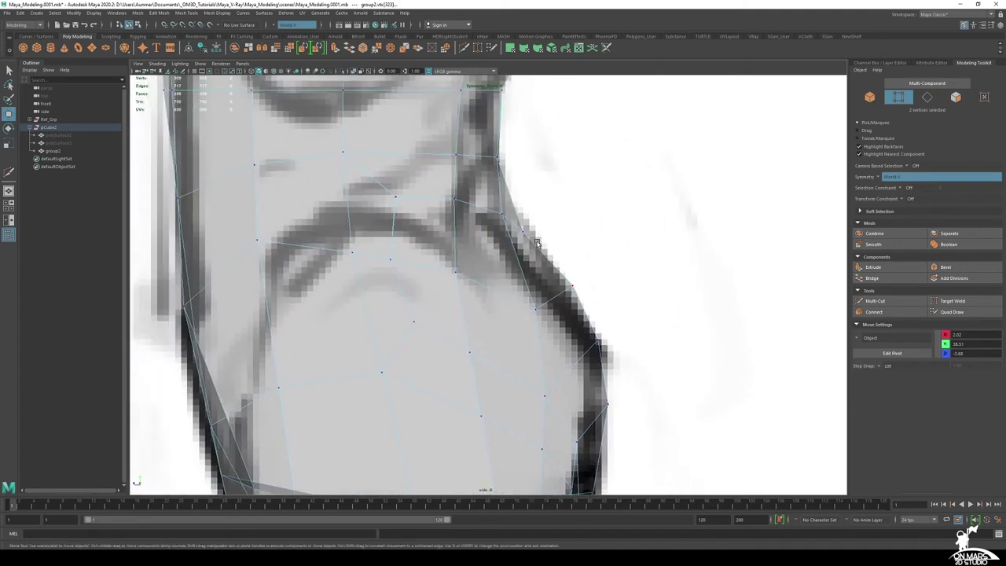
Examine the edge flow around the crotch and inner thighs from behind, in front and below in the perspective view
{"action": "key", "text": "space"}
{"action": "key", "text": "space"}
{"action": "left_click_drag", "start_coordinate": [680, 160], "coordinate": [515, 198], "text": "alt"}
{"action": "right_click_drag", "start_coordinate": [515, 198], "coordinate": [537, 293], "text": "alt"}
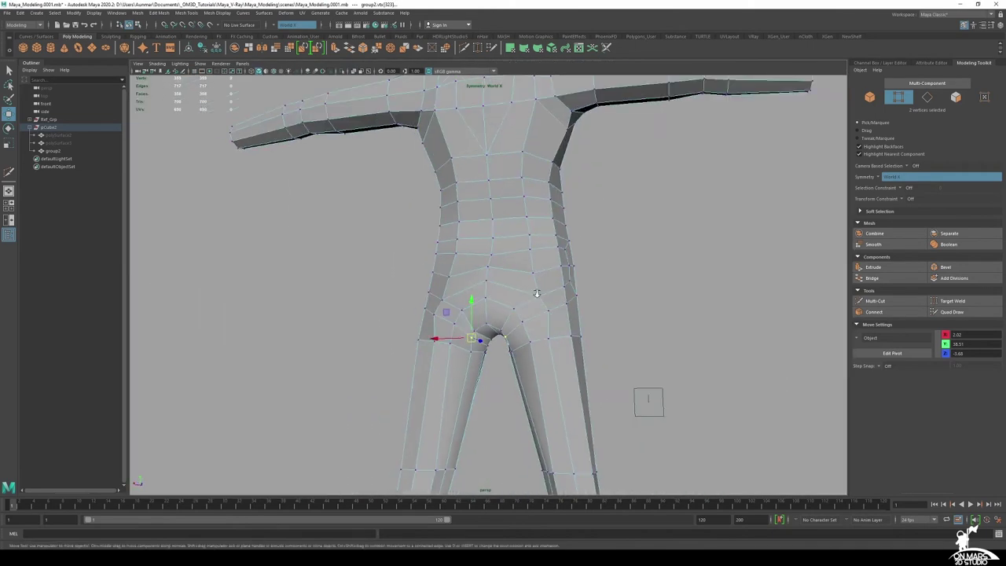
{"action": "left_click_drag", "start_coordinate": [536, 293], "coordinate": [498, 271], "text": "alt"}
{"action": "key", "text": "q"}
{"action": "left_click", "coordinate": [480, 258]}
{"action": "left_click_drag", "start_coordinate": [559, 239], "coordinate": [475, 208], "text": "alt"}
{"action": "right_click_drag", "start_coordinate": [526, 154], "coordinate": [478, 151], "text": "alt"}
{"action": "middle_click_drag", "start_coordinate": [477, 150], "coordinate": [488, 210], "text": "alt"}
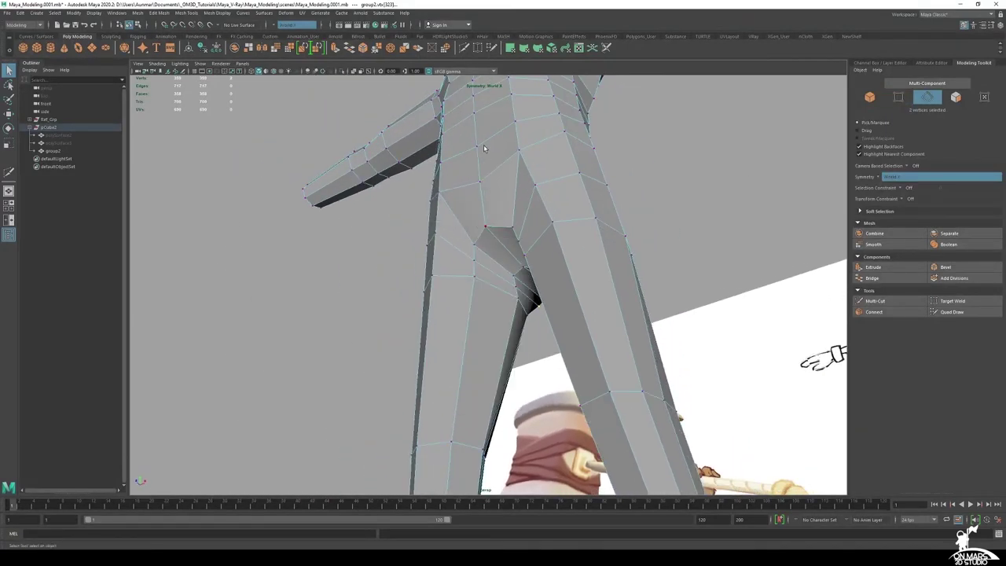
{"action": "left_click_drag", "start_coordinate": [509, 254], "coordinate": [546, 302], "text": "alt"}
{"action": "left_click", "coordinate": [518, 224]}
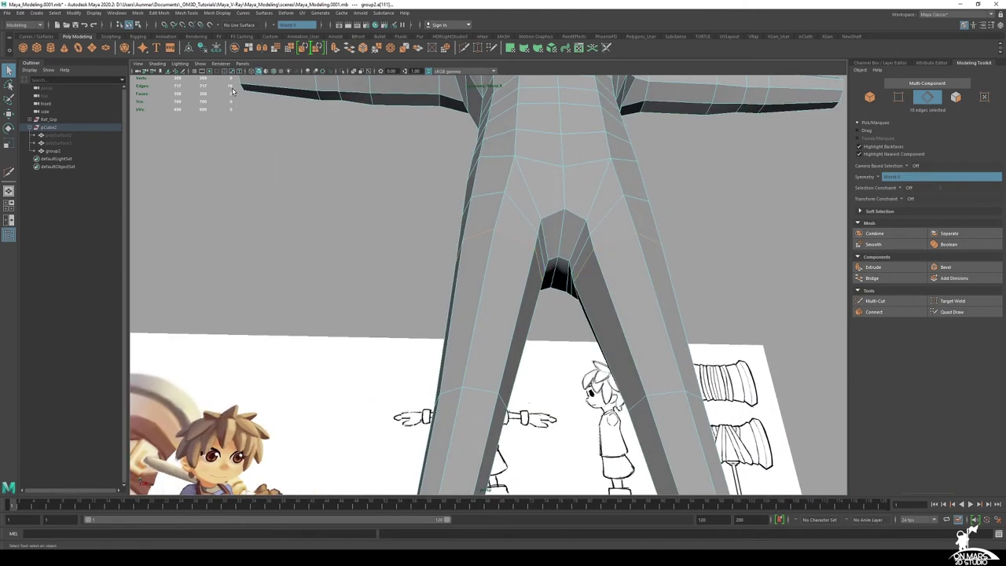
{"action": "left_click_drag", "start_coordinate": [448, 191], "coordinate": [472, 219], "text": "alt"}
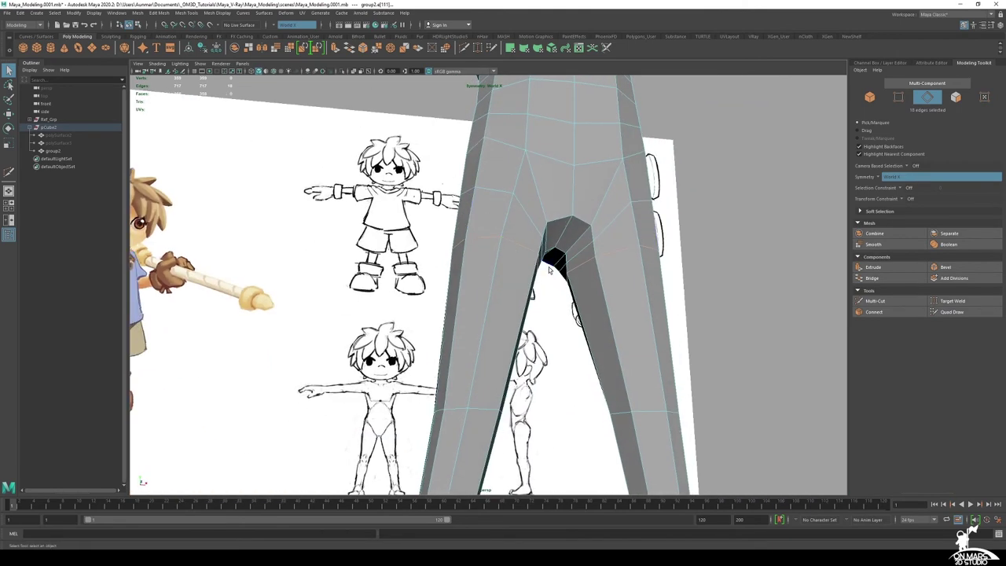
{"action": "left_click_drag", "start_coordinate": [516, 311], "coordinate": [546, 271], "text": "alt"}
{"action": "middle_click_drag", "start_coordinate": [545, 271], "coordinate": [546, 290], "text": "alt"}
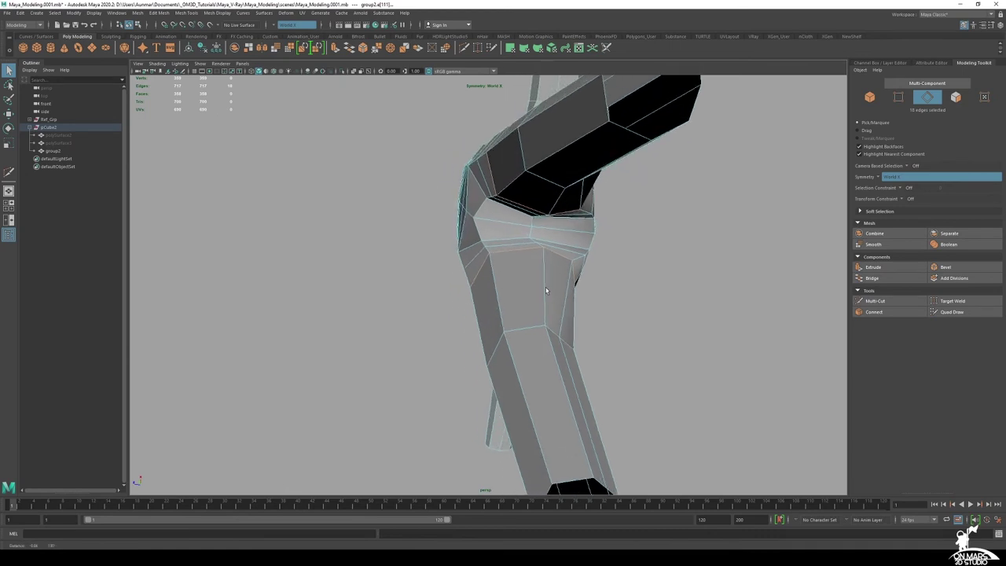
{"action": "left_click_drag", "start_coordinate": [546, 290], "coordinate": [525, 231], "text": "alt"}
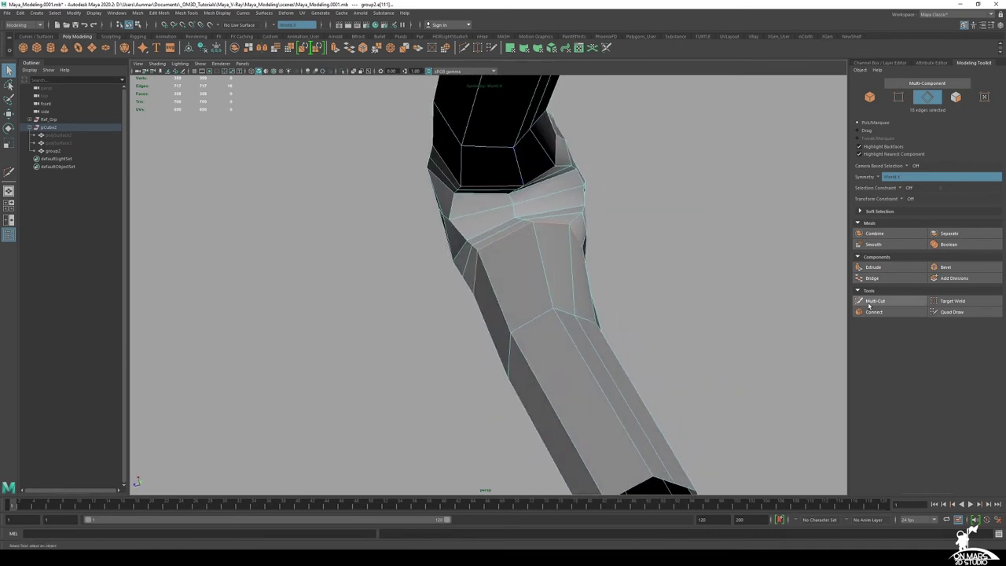
Insert a centred edge loop with Multi-Cut along the inner legs and across the underside of the crotch
{"action": "left_click", "coordinate": [871, 303]}
{"action": "scroll", "coordinate": [480, 242], "scroll_direction": "up", "scroll_amount": 3}
{"action": "left_click", "coordinate": [490, 256]}
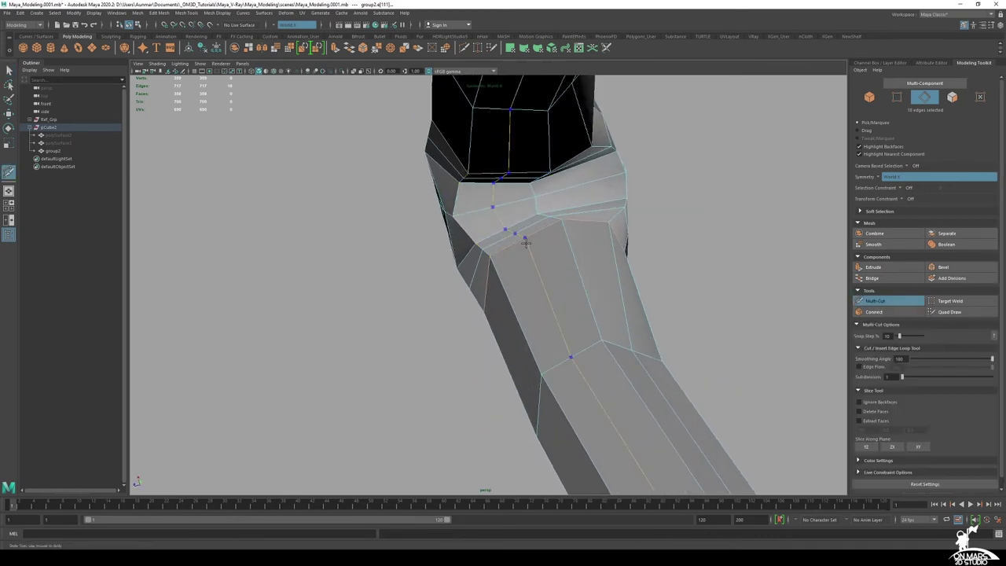
{"action": "middle_click", "coordinate": [516, 245], "text": "ctrl"}
{"action": "left_click_drag", "start_coordinate": [514, 270], "coordinate": [545, 280], "text": "alt"}
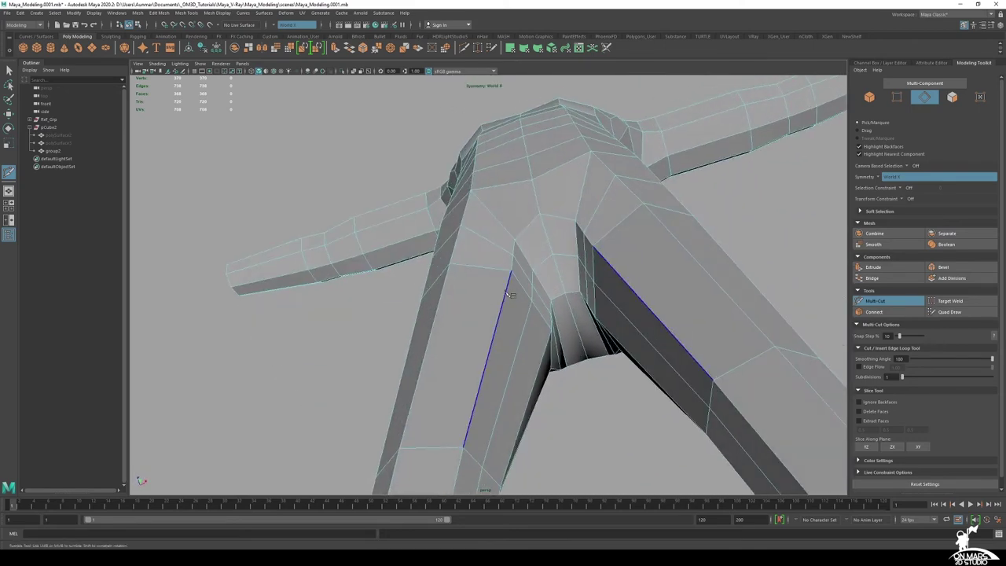
Move the symmetric edge loops along the front inner legs slightly forward to round the thighs
{"action": "key", "text": "w"}
{"action": "double_click", "coordinate": [511, 289]}
{"action": "middle_click_drag", "start_coordinate": [515, 291], "coordinate": [453, 206], "text": "alt"}
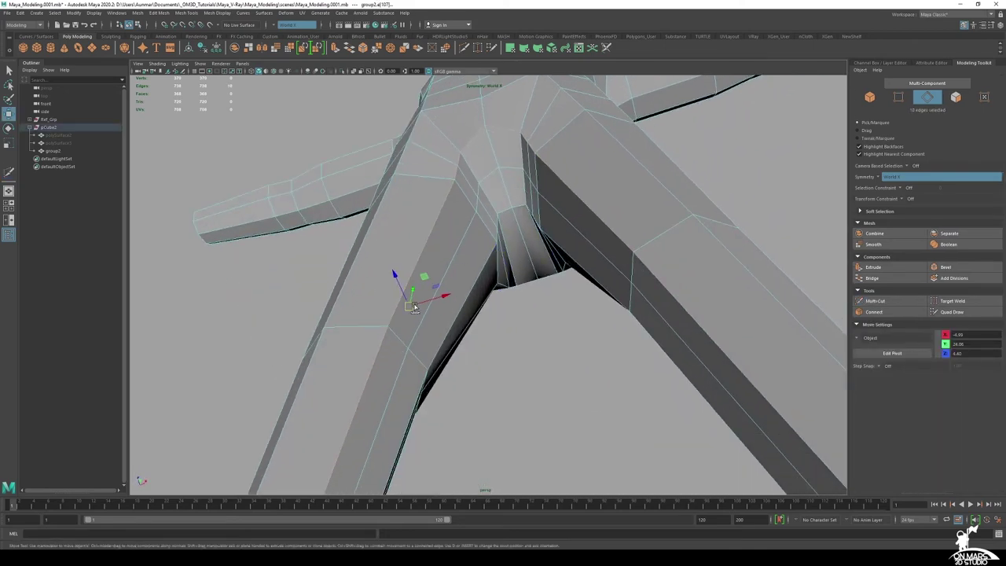
{"action": "scroll", "coordinate": [532, 292], "scroll_direction": "down", "scroll_amount": 4}
{"action": "left_click_drag", "start_coordinate": [537, 291], "coordinate": [511, 271], "text": "alt"}
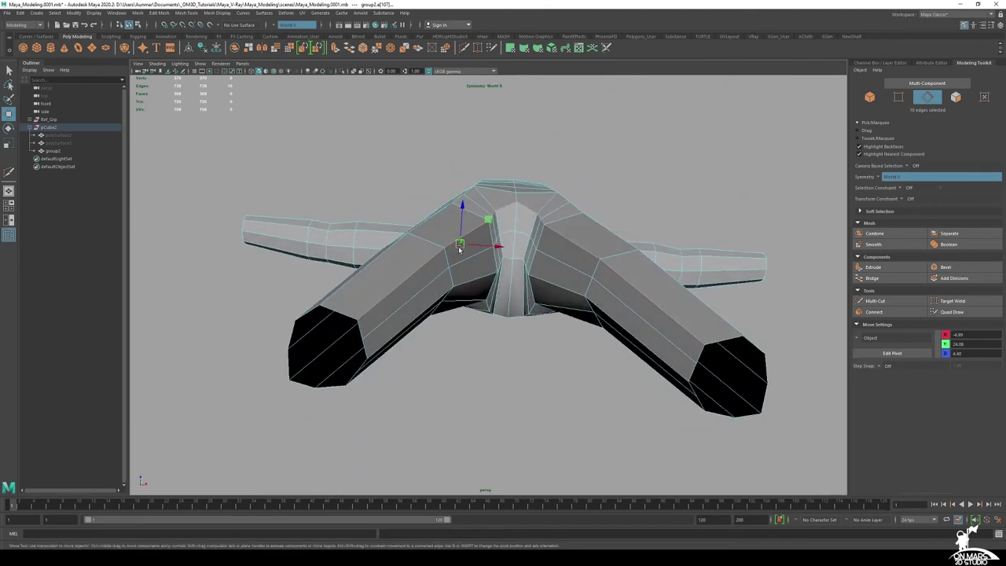
{"action": "left_click_drag", "start_coordinate": [460, 247], "coordinate": [459, 233]}
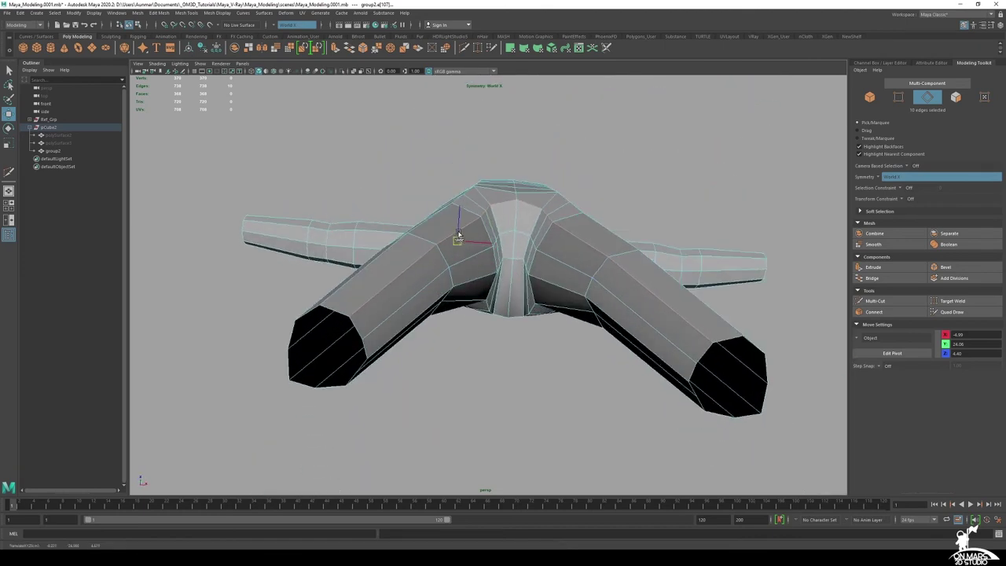
Adjust the symmetric lengthwise edge loops at the inner and back sides of the legs to round their cross section
{"action": "left_click_drag", "start_coordinate": [566, 247], "coordinate": [506, 310], "text": "alt"}
{"action": "left_click", "coordinate": [459, 275]}
{"action": "middle_click_drag", "start_coordinate": [506, 309], "coordinate": [511, 309], "text": "alt"}
{"action": "left_click_drag", "start_coordinate": [495, 295], "coordinate": [482, 296]}
{"action": "left_click_drag", "start_coordinate": [533, 315], "coordinate": [433, 291], "text": "alt"}
{"action": "double_click", "coordinate": [422, 309]}
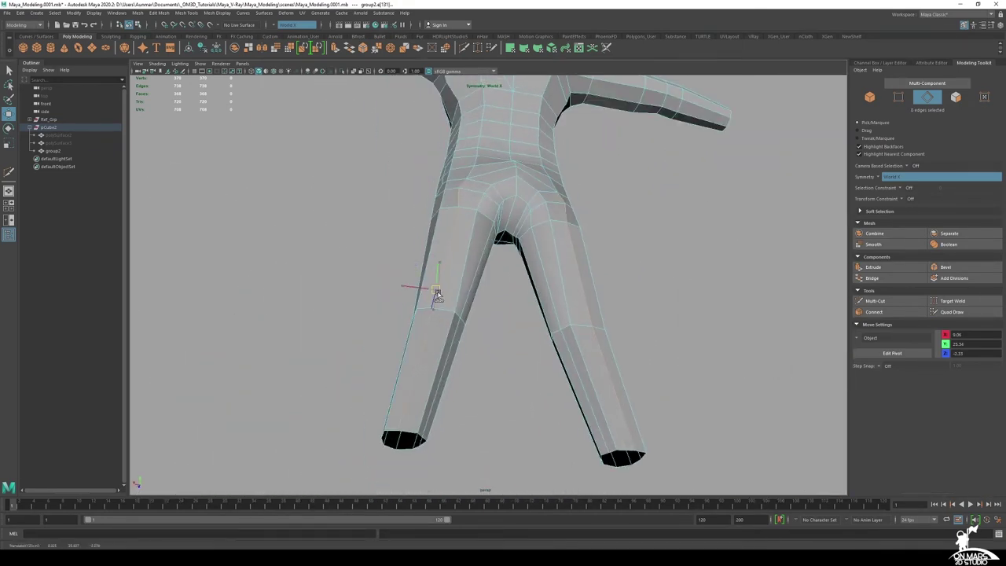
Nudge the symmetric vertices on the outer buttocks to smooth the edge flow toward the thighs
{"action": "left_click_drag", "start_coordinate": [481, 230], "coordinate": [471, 230], "text": "alt"}
{"action": "key", "text": "F9"}
{"action": "left_click", "coordinate": [459, 175]}
{"action": "left_click_drag", "start_coordinate": [458, 176], "coordinate": [455, 180]}
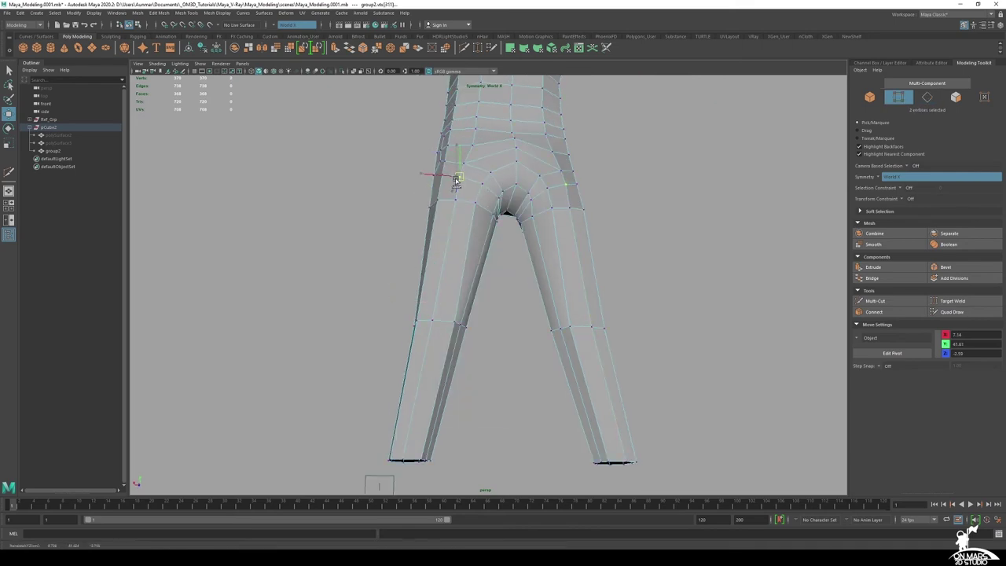
{"action": "middle_click_drag", "start_coordinate": [516, 190], "coordinate": [514, 206], "text": "alt"}
{"action": "scroll", "coordinate": [514, 206], "scroll_direction": "up", "scroll_amount": 2}
{"action": "left_click_drag", "start_coordinate": [514, 206], "coordinate": [512, 153], "text": "alt"}
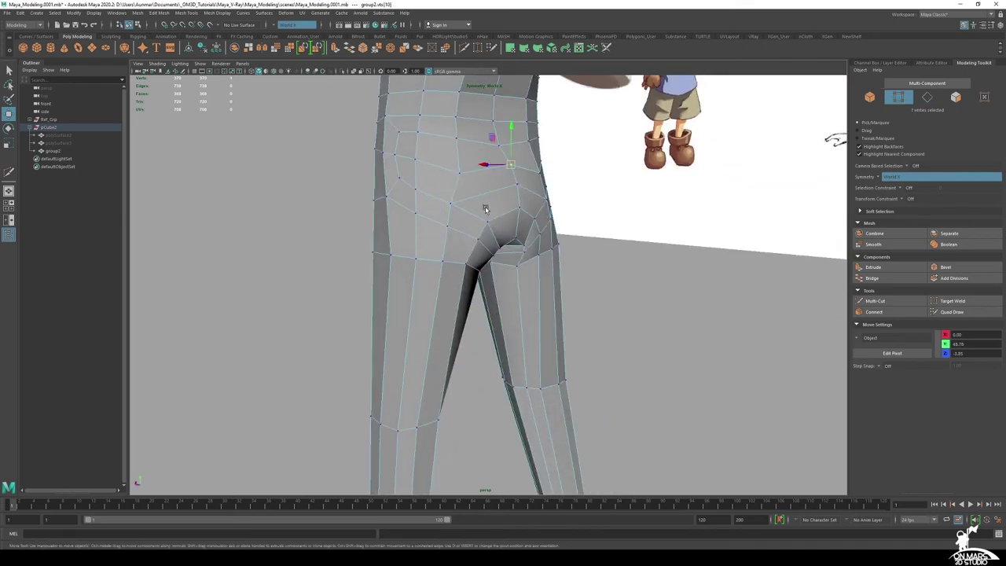
{"action": "mouse_move", "coordinate": [486, 209]}
{"action": "left_mouse_down", "text": "alt"}
{"action": "mouse_move", "coordinate": [494, 255]}
{"action": "mouse_move", "coordinate": [472, 208]}
{"action": "left_mouse_up", "text": "alt"}
{"action": "left_click_drag", "start_coordinate": [471, 208], "coordinate": [501, 246], "text": "alt"}
{"action": "left_click", "coordinate": [453, 219]}
{"action": "middle_click_drag", "start_coordinate": [501, 246], "coordinate": [499, 266], "text": "alt"}
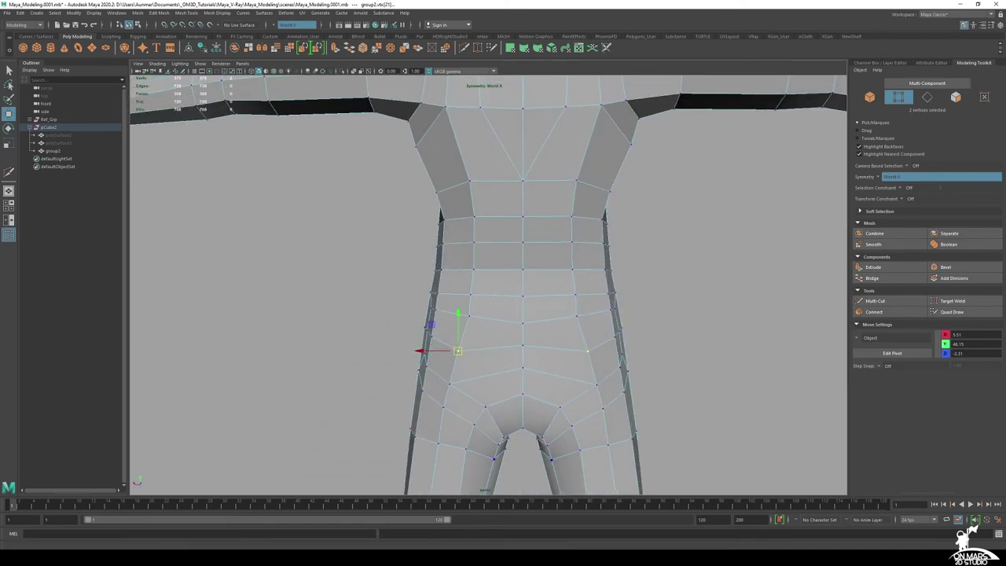
Consult the reference chart of horizontal torso cross sections and return to the model
{"action": "left_click", "coordinate": [465, 556]}
{"action": "scroll", "coordinate": [525, 287], "scroll_direction": "up", "scroll_amount": 4}
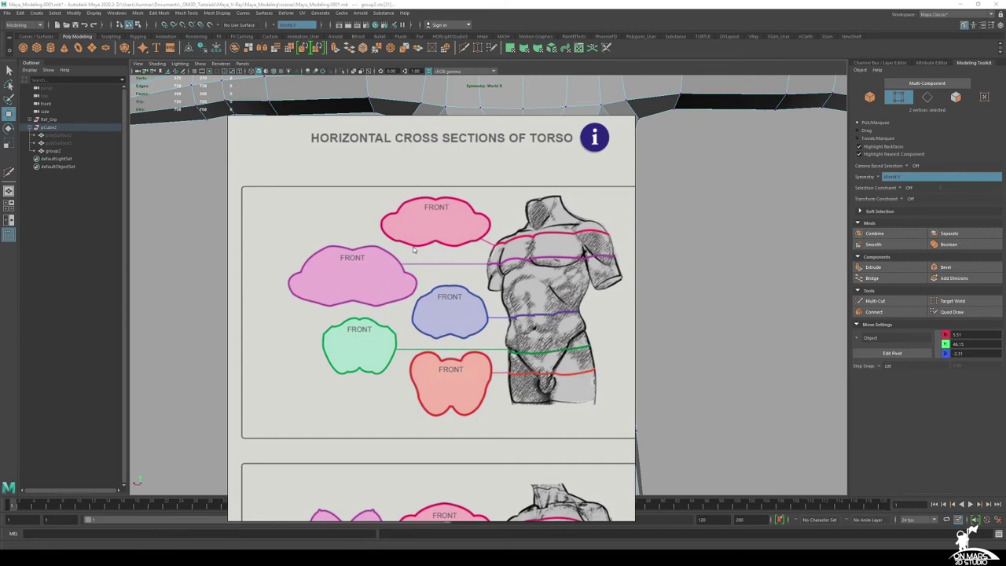
{"action": "left_click", "coordinate": [438, 3]}
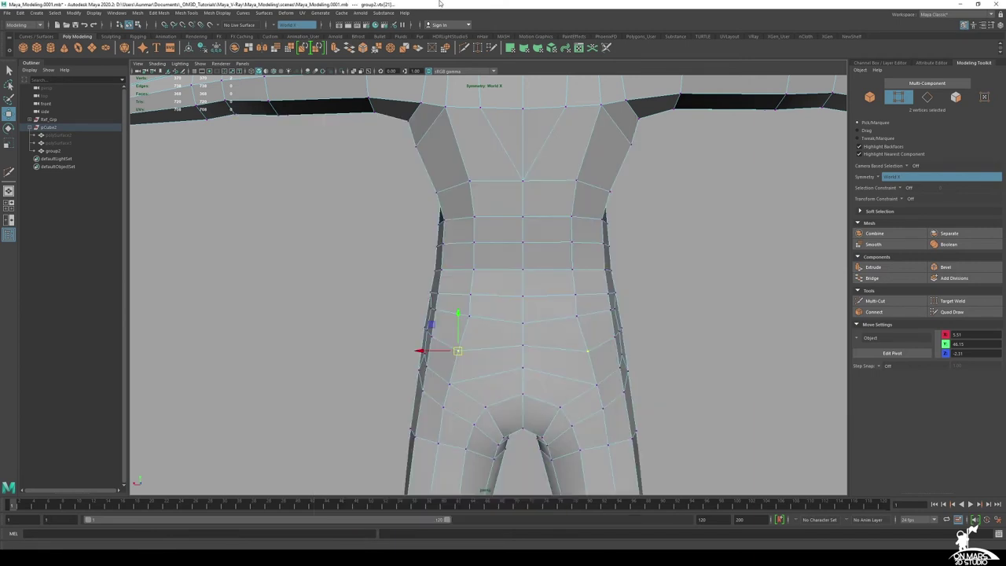
Select the column of centre vertices running up the spine from the lower back to the upper back
{"action": "left_click_drag", "start_coordinate": [503, 293], "coordinate": [498, 137], "text": "alt"}
{"action": "middle_click_drag", "start_coordinate": [507, 301], "coordinate": [495, 160], "text": "alt"}
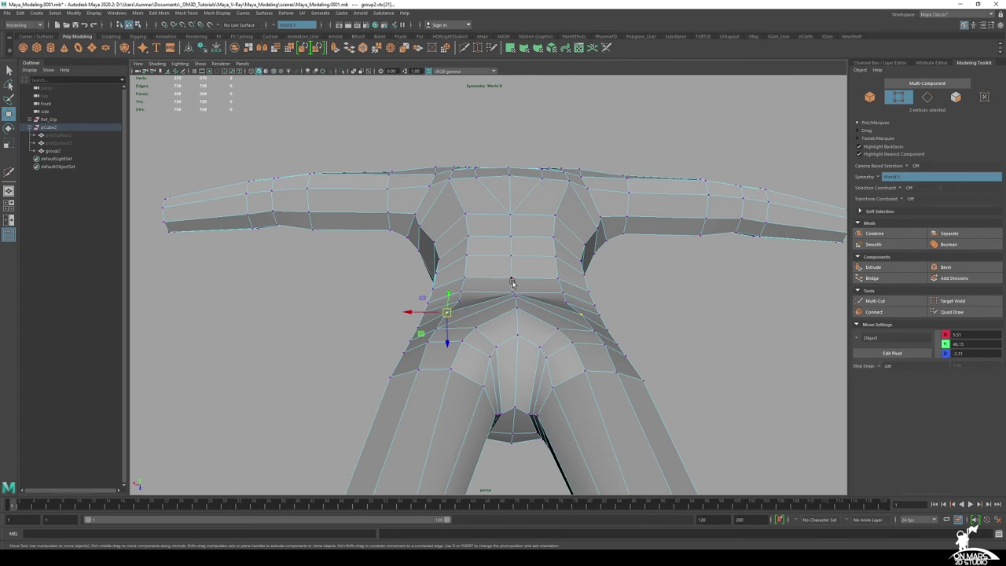
{"action": "left_click", "coordinate": [512, 280]}
{"action": "key", "text": "f"}
{"action": "scroll", "coordinate": [497, 285], "scroll_direction": "down", "scroll_amount": 10}
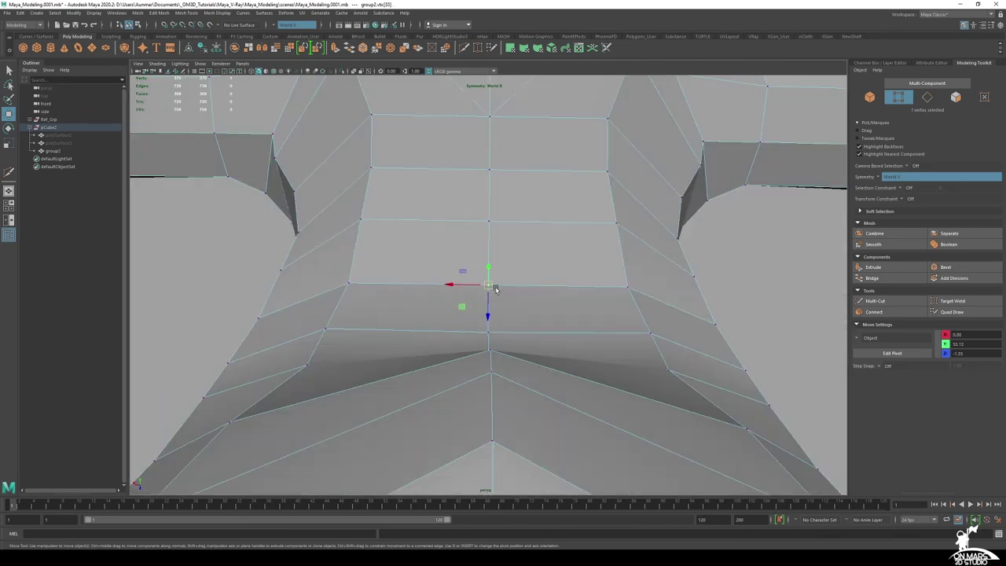
{"action": "left_click_drag", "start_coordinate": [495, 228], "coordinate": [498, 254], "text": "alt"}
{"action": "middle_click_drag", "start_coordinate": [500, 229], "coordinate": [503, 271], "text": "alt"}
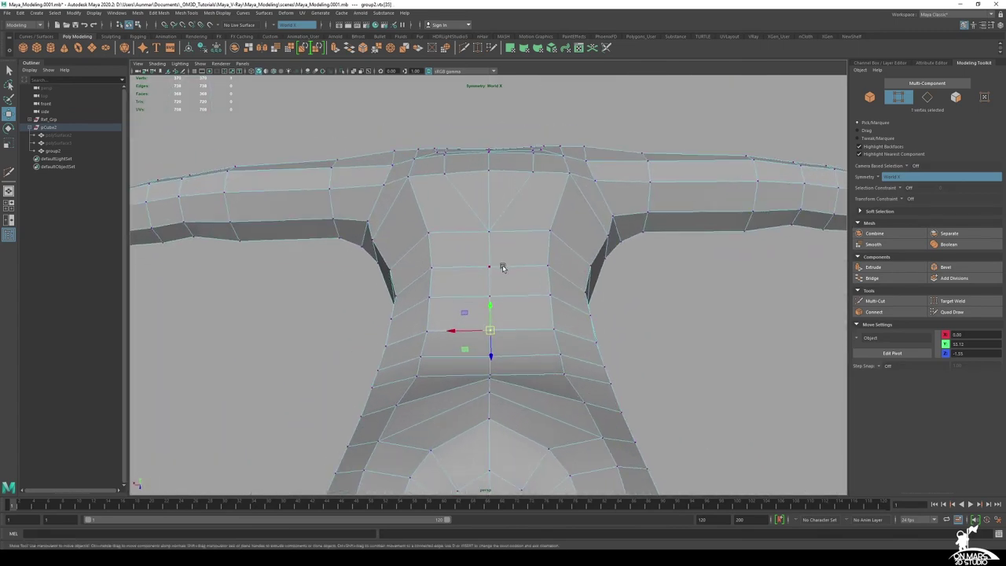
{"action": "left_click_drag", "start_coordinate": [503, 268], "coordinate": [501, 280], "text": "alt"}
{"action": "key", "text": "q"}
{"action": "left_click_drag", "start_coordinate": [490, 382], "coordinate": [495, 381], "text": "alt"}
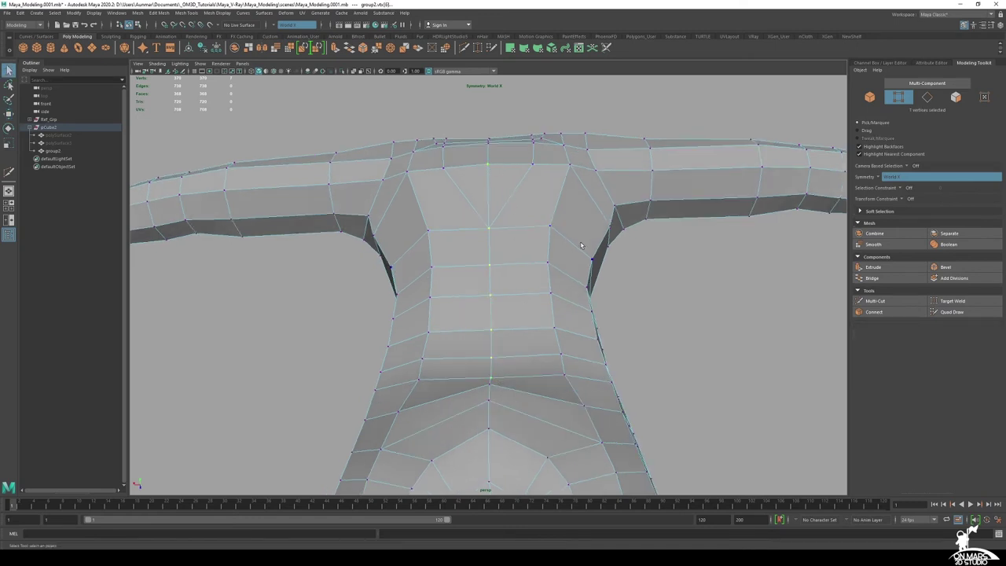
Remove the topmost vertices from the spine selection and push the remaining column forward into the back to form a shallow groove
{"action": "key", "text": "w"}
{"action": "left_click_drag", "start_coordinate": [581, 245], "coordinate": [507, 155], "text": "alt"}
{"action": "middle_click_drag", "start_coordinate": [507, 155], "coordinate": [515, 206], "text": "alt"}
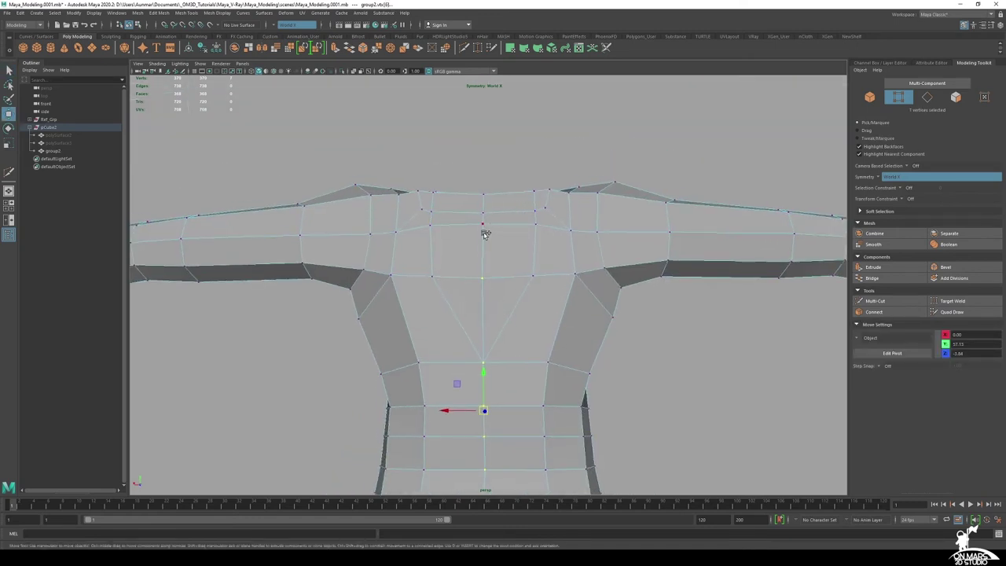
{"action": "left_click_drag", "start_coordinate": [512, 235], "coordinate": [596, 247], "text": "alt"}
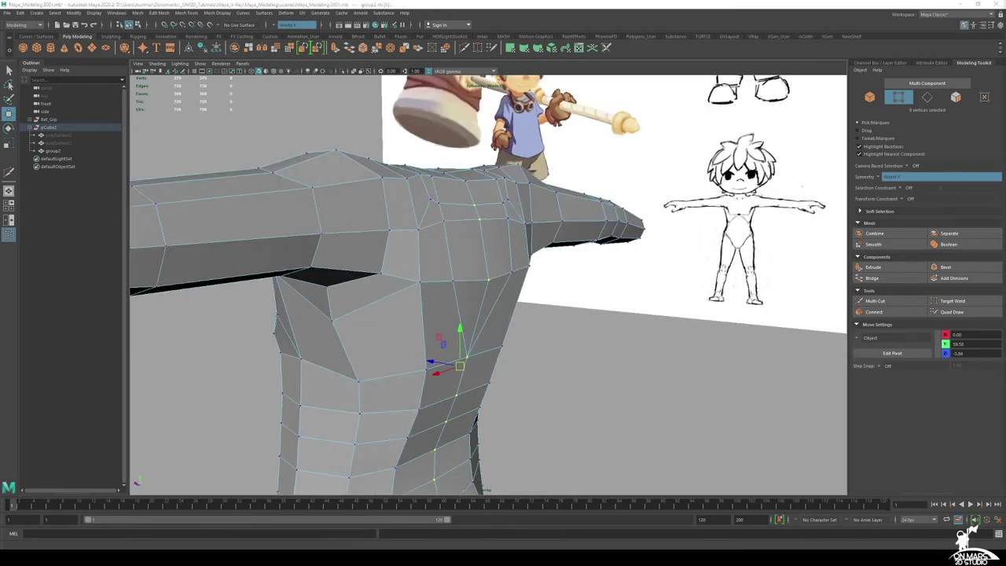
{"action": "left_click_drag", "start_coordinate": [428, 263], "coordinate": [483, 273], "text": "alt"}
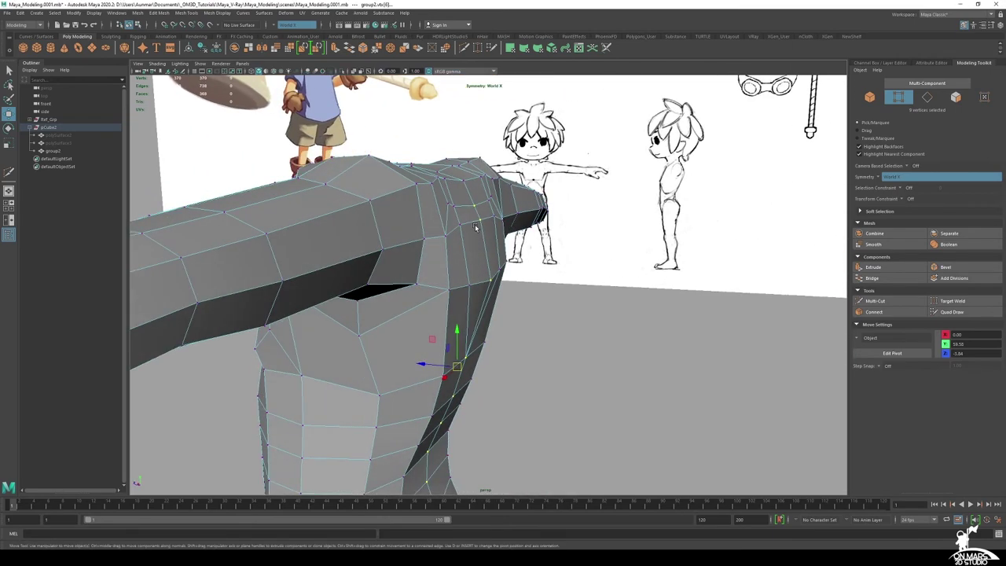
{"action": "left_click", "coordinate": [476, 209], "text": "ctrl"}
{"action": "left_click_drag", "start_coordinate": [481, 228], "coordinate": [462, 171], "text": "alt"}
{"action": "middle_click_drag", "start_coordinate": [488, 176], "coordinate": [487, 145], "text": "alt"}
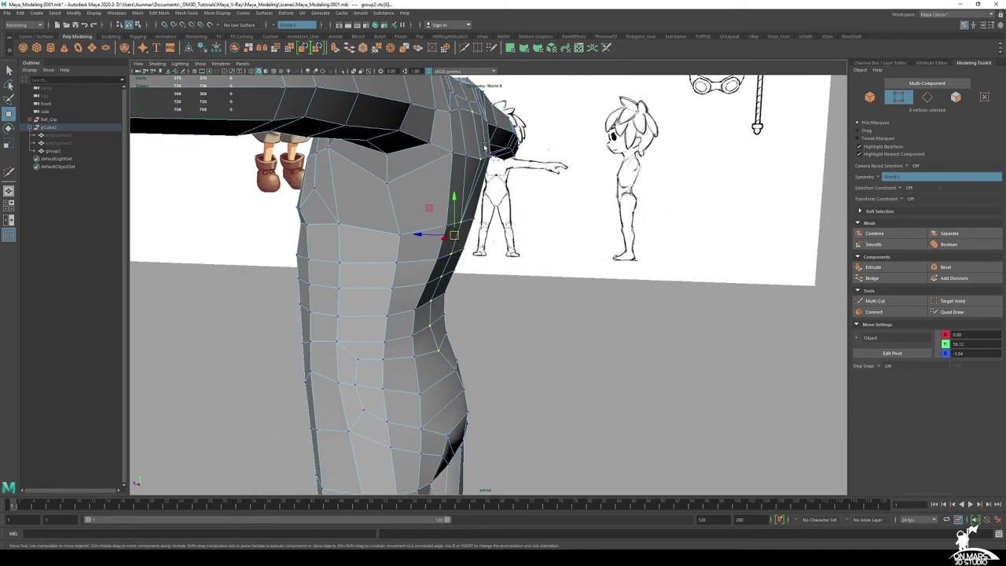
{"action": "left_click_drag", "start_coordinate": [528, 200], "coordinate": [542, 201], "text": "alt"}
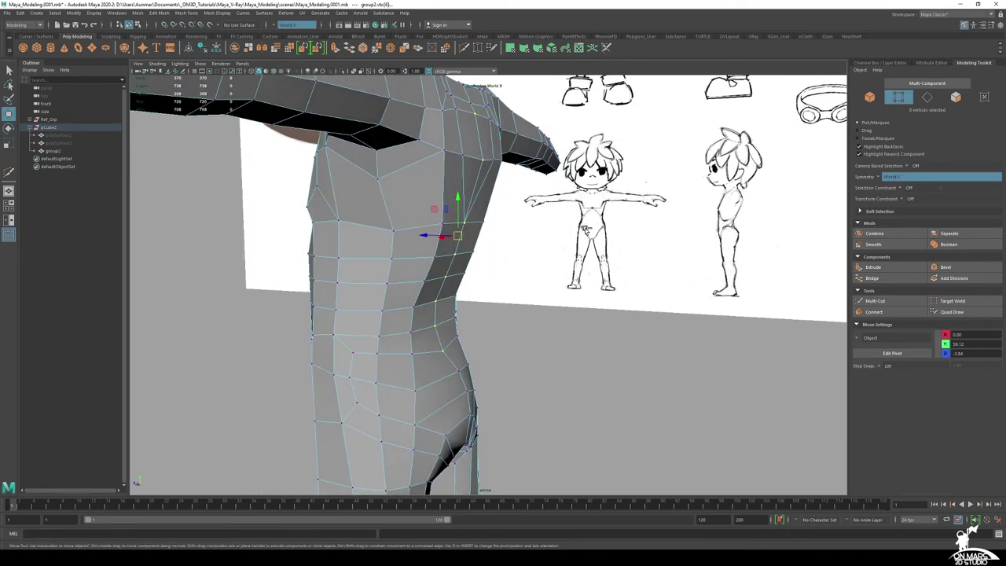
{"action": "middle_click_drag", "start_coordinate": [586, 230], "coordinate": [581, 228], "text": "ctrl"}
{"action": "left_click_drag", "start_coordinate": [580, 227], "coordinate": [395, 209], "text": "alt"}
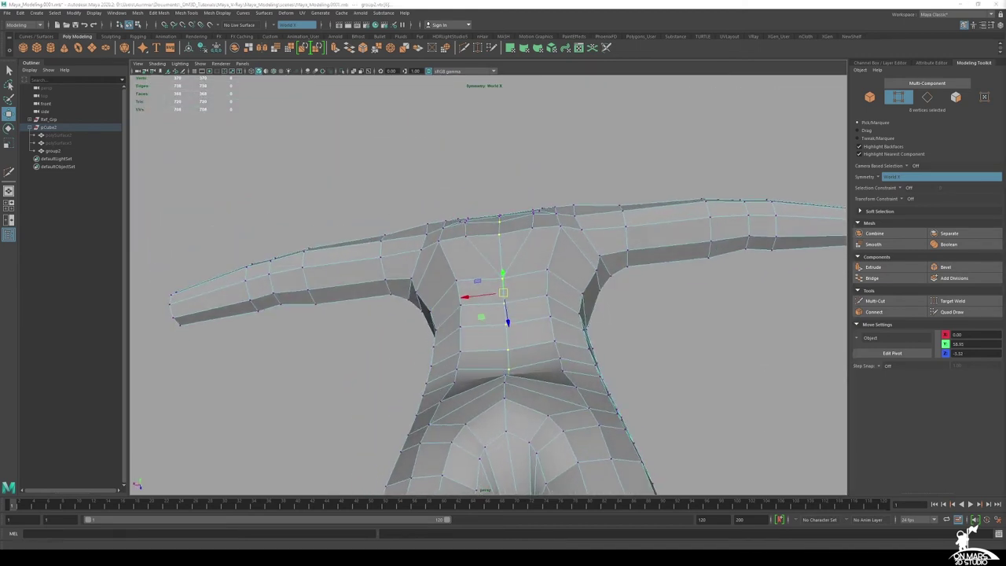
Examine the spine groove, back, hips and legs of the body from several angles and distances
{"action": "left_click_drag", "start_coordinate": [519, 238], "coordinate": [505, 197], "text": "alt"}
{"action": "right_click_drag", "start_coordinate": [505, 198], "coordinate": [478, 183], "text": "alt"}
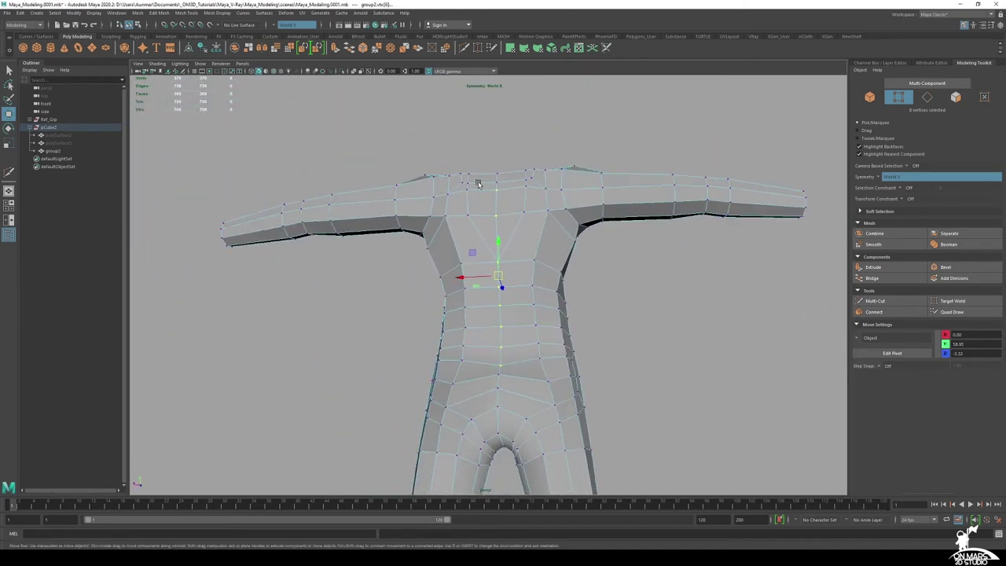
{"action": "left_click_drag", "start_coordinate": [478, 184], "coordinate": [483, 210], "text": "alt"}
{"action": "middle_click_drag", "start_coordinate": [515, 266], "coordinate": [511, 214], "text": "alt"}
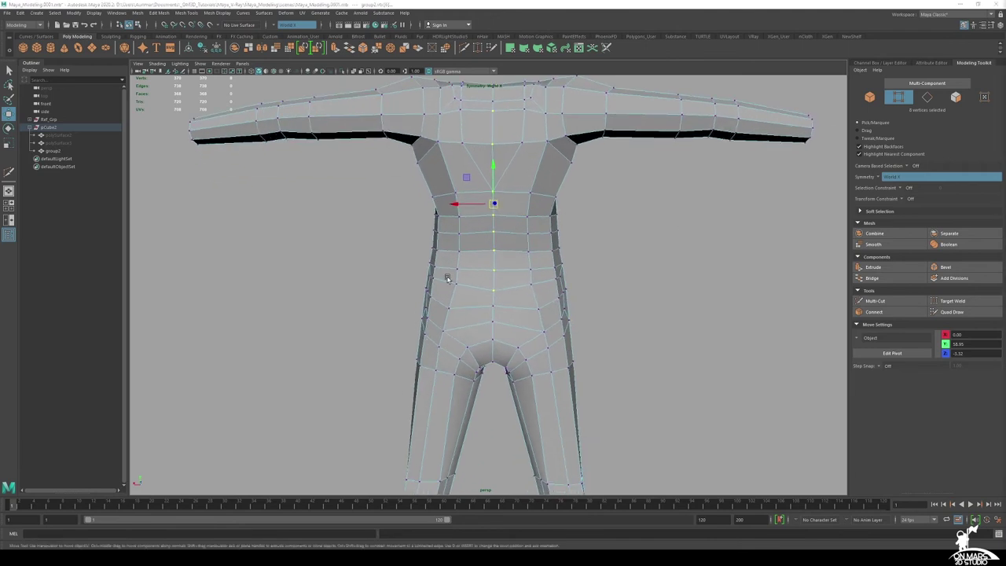
{"action": "left_click_drag", "start_coordinate": [478, 344], "coordinate": [501, 304], "text": "alt"}
{"action": "left_click_drag", "start_coordinate": [482, 227], "coordinate": [485, 206], "text": "alt"}
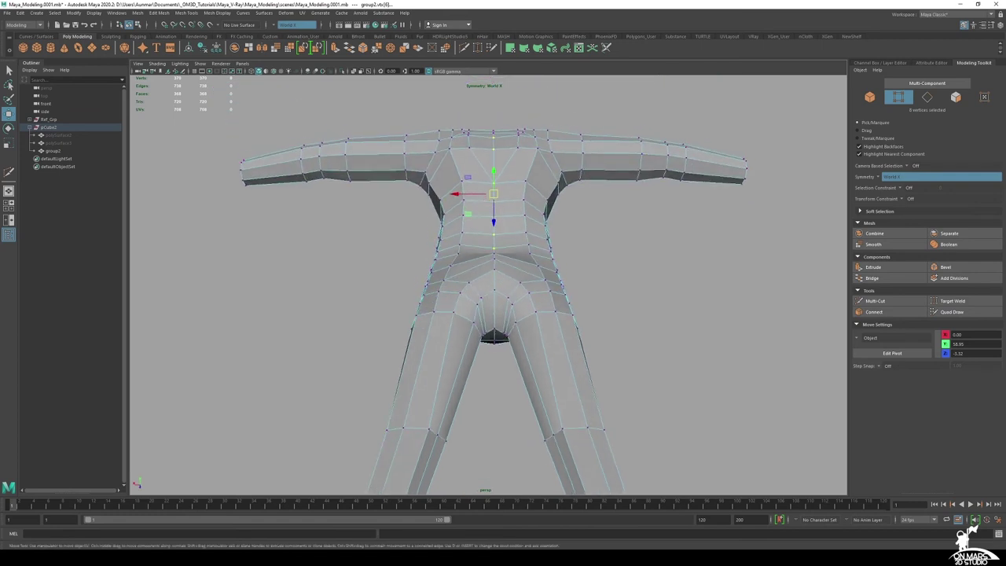
{"action": "middle_click_drag", "start_coordinate": [445, 211], "coordinate": [468, 291], "text": "alt"}
{"action": "left_click_drag", "start_coordinate": [509, 178], "coordinate": [511, 198], "text": "alt"}
{"action": "scroll", "coordinate": [512, 198], "scroll_direction": "up", "scroll_amount": 1}
{"action": "middle_click_drag", "start_coordinate": [512, 198], "coordinate": [508, 212], "text": "alt"}
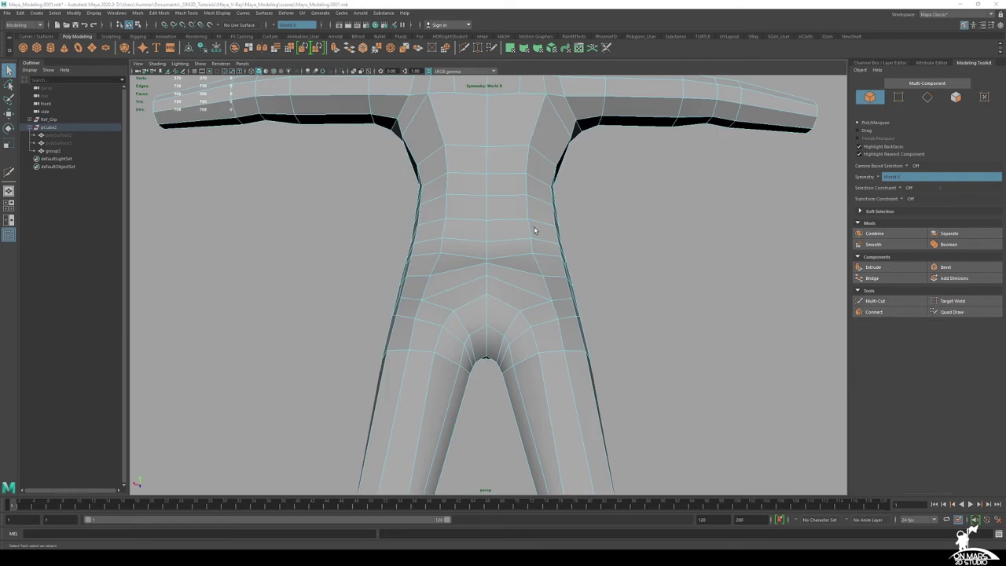
{"action": "middle_click_drag", "start_coordinate": [534, 230], "coordinate": [548, 247], "text": "alt"}
Try cutting symmetric diagonal edges from the upper-back vertices to the spine in a V, and delete them
{"action": "left_click", "coordinate": [910, 301]}
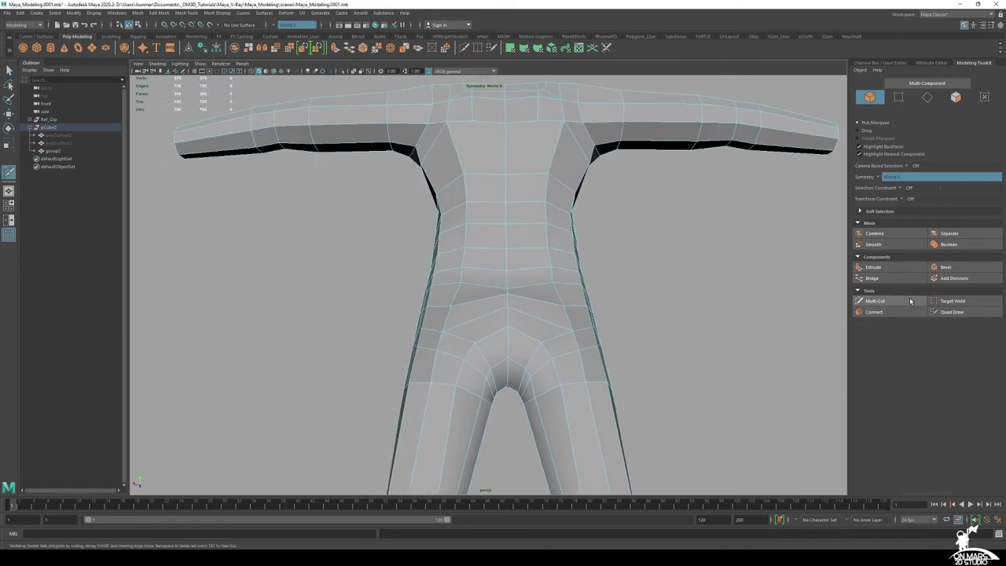
{"action": "middle_click_drag", "start_coordinate": [476, 129], "coordinate": [465, 109], "text": "alt"}
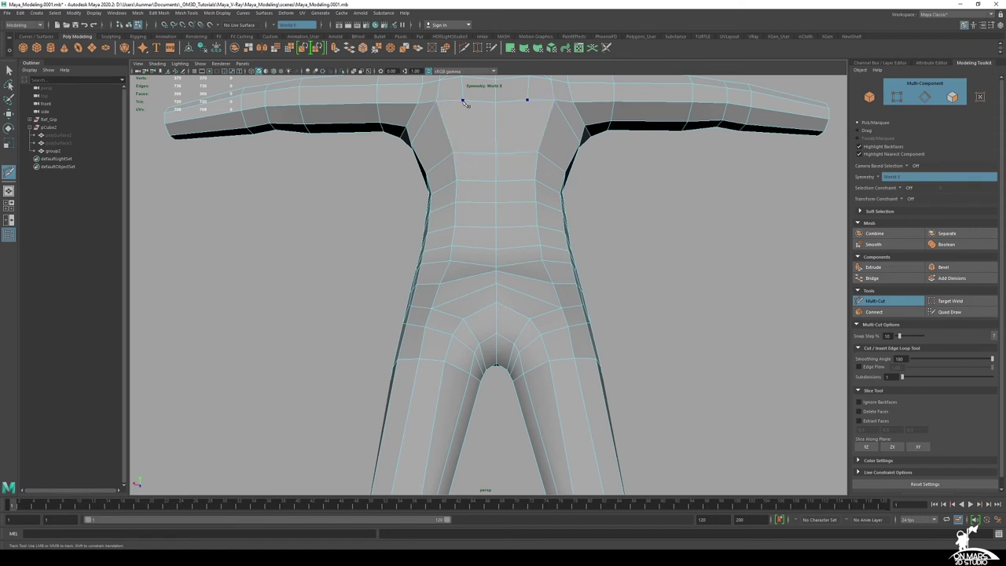
{"action": "left_click_drag", "start_coordinate": [464, 105], "coordinate": [475, 135], "text": "alt"}
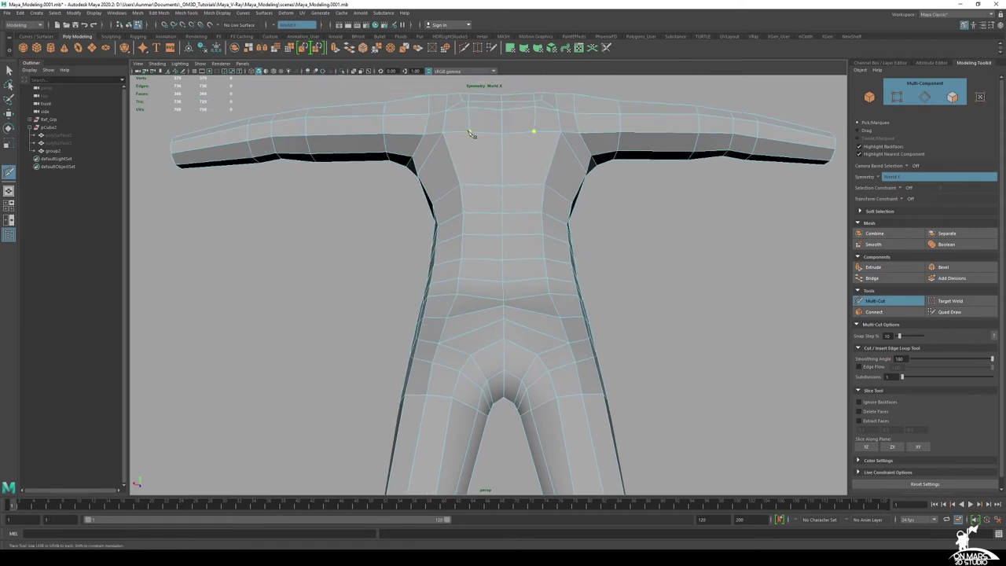
{"action": "left_click", "coordinate": [503, 186]}
{"action": "key", "text": "q"}
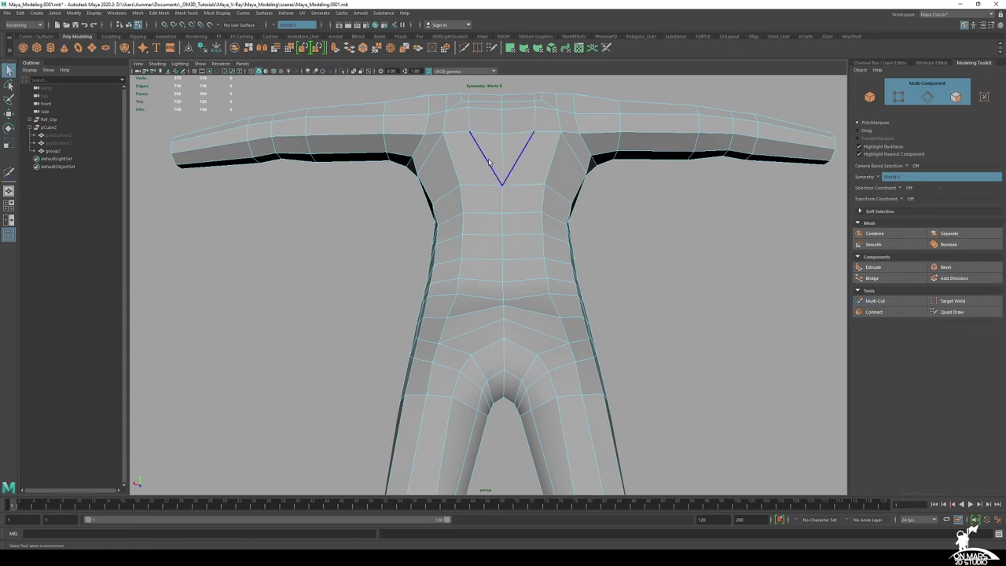
{"action": "left_click", "coordinate": [488, 161]}
{"action": "key", "text": "Delete"}
{"action": "key", "text": "Delete"}
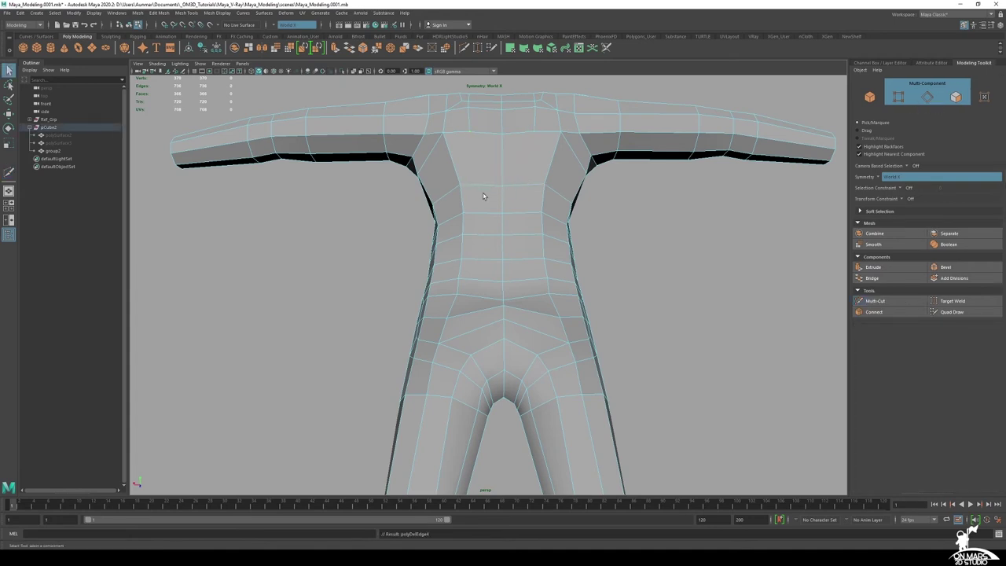
Cut a vertical centre edge between the buttocks, ending at the vertex just above the crotch
{"action": "middle_click_drag", "start_coordinate": [484, 196], "coordinate": [474, 162], "text": "alt"}
{"action": "left_click_drag", "start_coordinate": [476, 203], "coordinate": [477, 206], "text": "alt"}
{"action": "left_click_drag", "start_coordinate": [460, 336], "coordinate": [484, 295], "text": "alt"}
{"action": "left_click", "coordinate": [891, 303]}
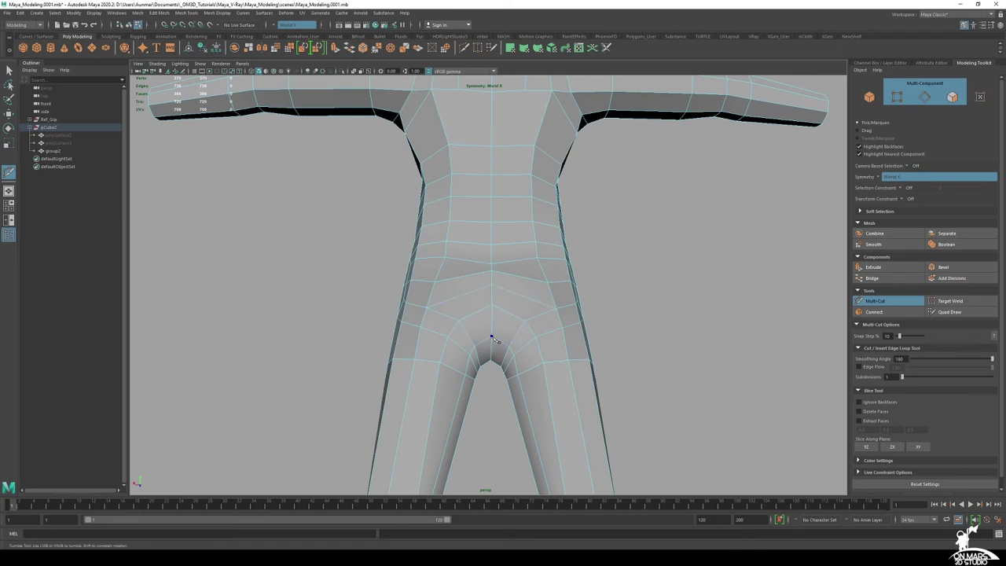
{"action": "left_click", "coordinate": [491, 336]}
{"action": "right_click", "coordinate": [503, 320]}
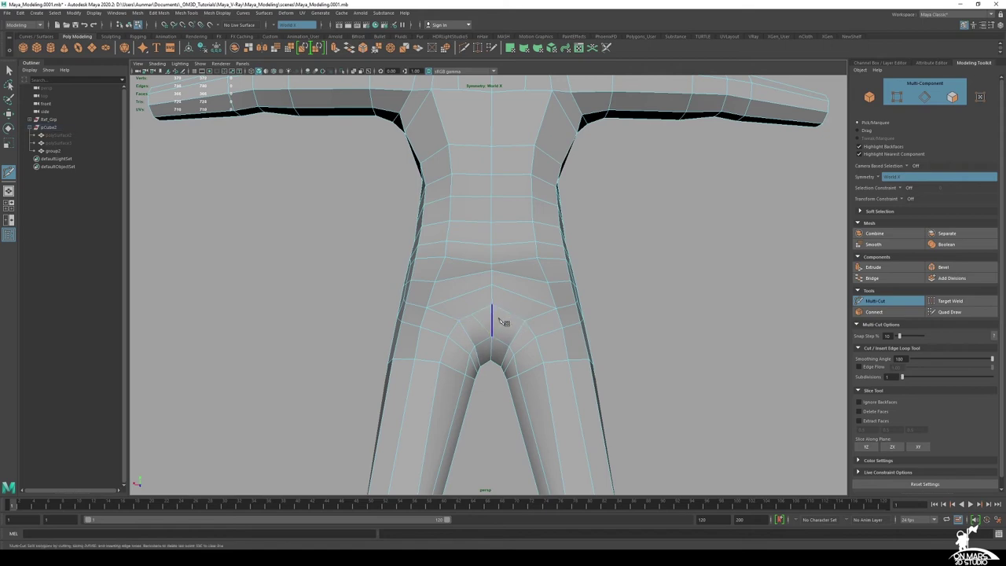
Insert symmetric vertical edge loops on both sides of the spine and extend them to the upper-back edge line
{"action": "left_click_drag", "start_coordinate": [505, 320], "coordinate": [504, 304], "text": "alt"}
{"action": "mouse_move", "coordinate": [487, 238]}
{"action": "left_mouse_down", "text": "alt"}
{"action": "mouse_move", "coordinate": [481, 261]}
{"action": "mouse_move", "coordinate": [481, 235]}
{"action": "left_mouse_up", "text": "alt"}
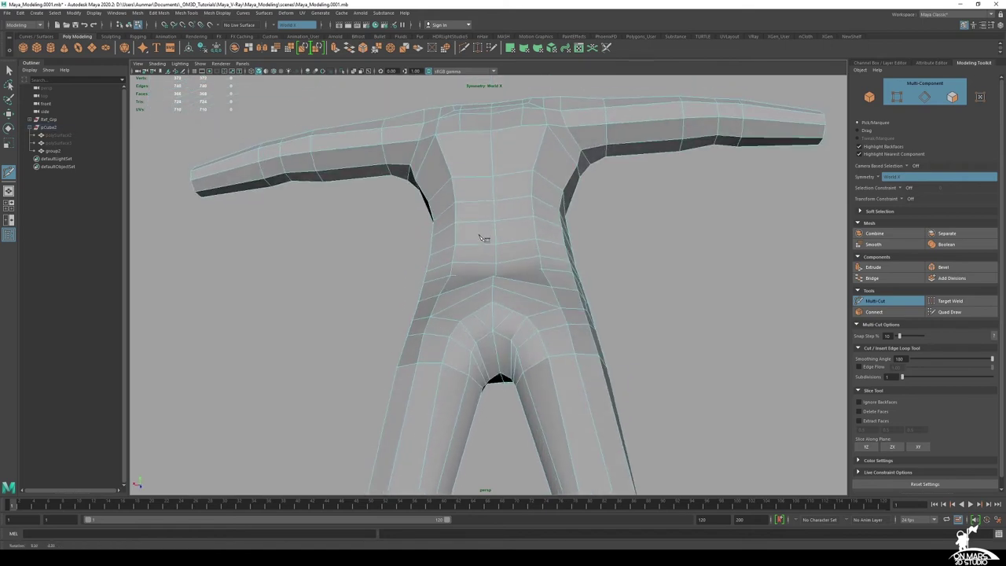
{"action": "left_click", "coordinate": [472, 180], "text": "ctrl"}
{"action": "left_click_drag", "start_coordinate": [503, 192], "coordinate": [466, 181], "text": "alt"}
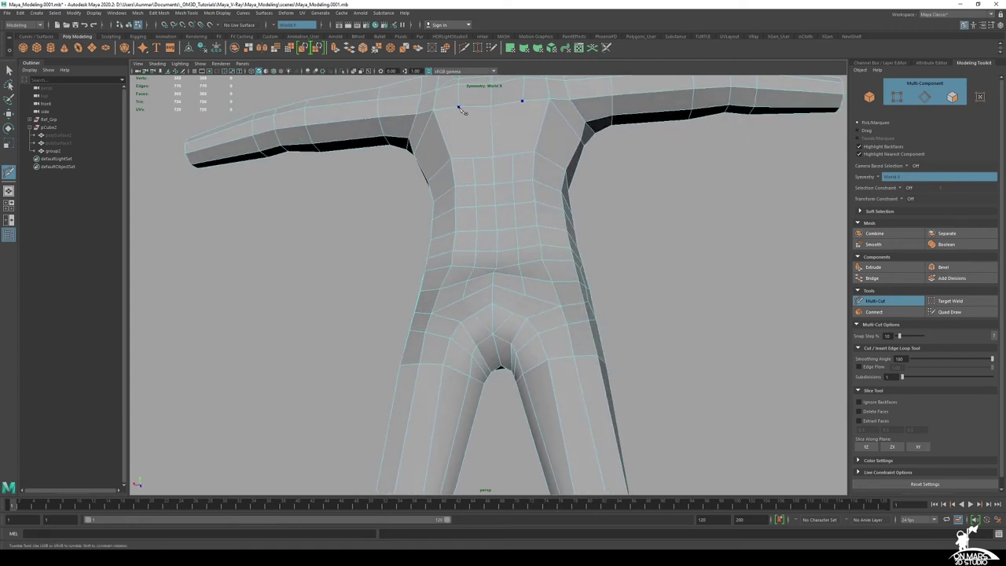
{"action": "left_click", "coordinate": [460, 108]}
{"action": "right_click", "coordinate": [473, 158]}
Continue the vertical loops over the buttocks by cutting from their lower ends to the arched edge above the crotch
{"action": "left_click_drag", "start_coordinate": [495, 198], "coordinate": [490, 219], "text": "alt"}
{"action": "scroll", "coordinate": [487, 219], "scroll_direction": "up", "scroll_amount": 2}
{"action": "left_click_drag", "start_coordinate": [504, 160], "coordinate": [487, 186], "text": "alt"}
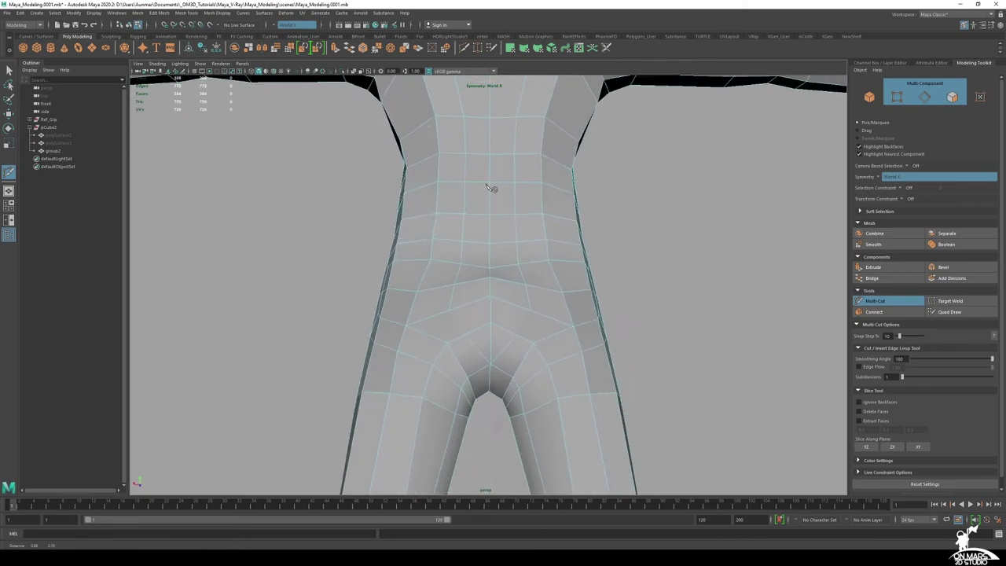
{"action": "middle_click_drag", "start_coordinate": [472, 303], "coordinate": [467, 275], "text": "alt"}
{"action": "left_click", "coordinate": [446, 207]}
{"action": "scroll", "coordinate": [460, 232], "scroll_direction": "up", "scroll_amount": 2}
{"action": "left_click_drag", "start_coordinate": [437, 282], "coordinate": [443, 289], "text": "alt"}
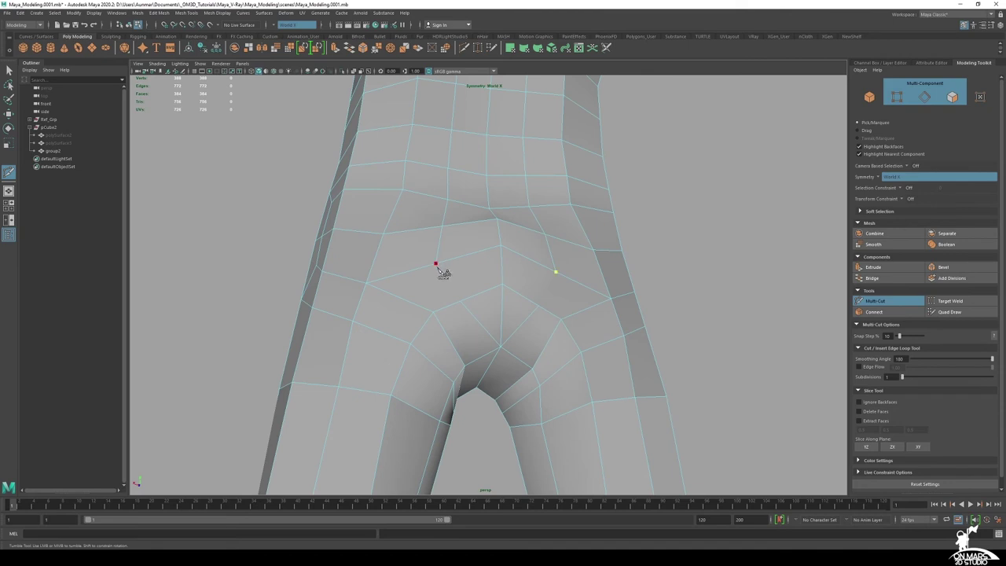
{"action": "left_click", "coordinate": [443, 272]}
{"action": "right_click", "coordinate": [520, 309]}
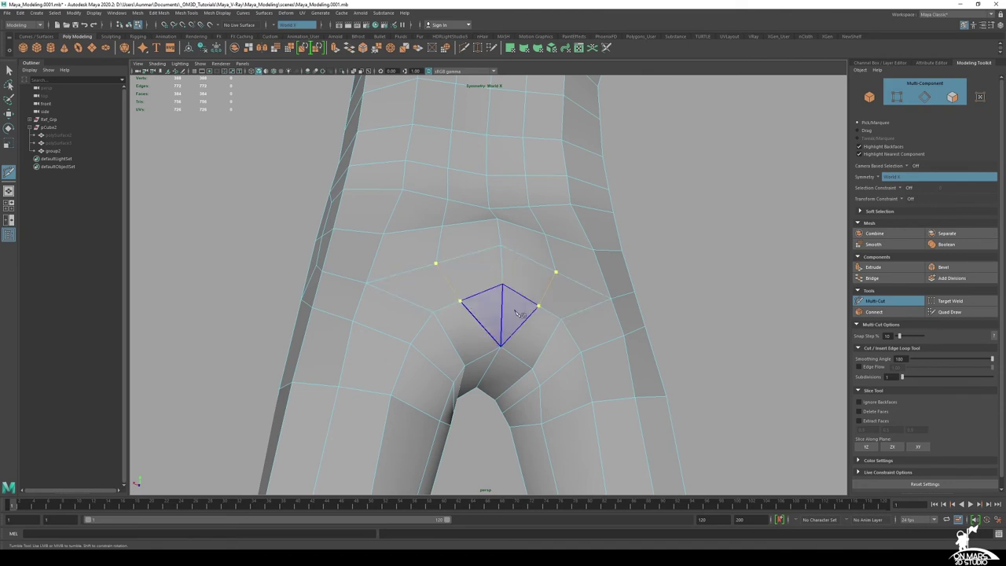
{"action": "left_click", "coordinate": [533, 367]}
{"action": "left_click_drag", "start_coordinate": [531, 341], "coordinate": [507, 300], "text": "alt"}
{"action": "key", "text": "q"}
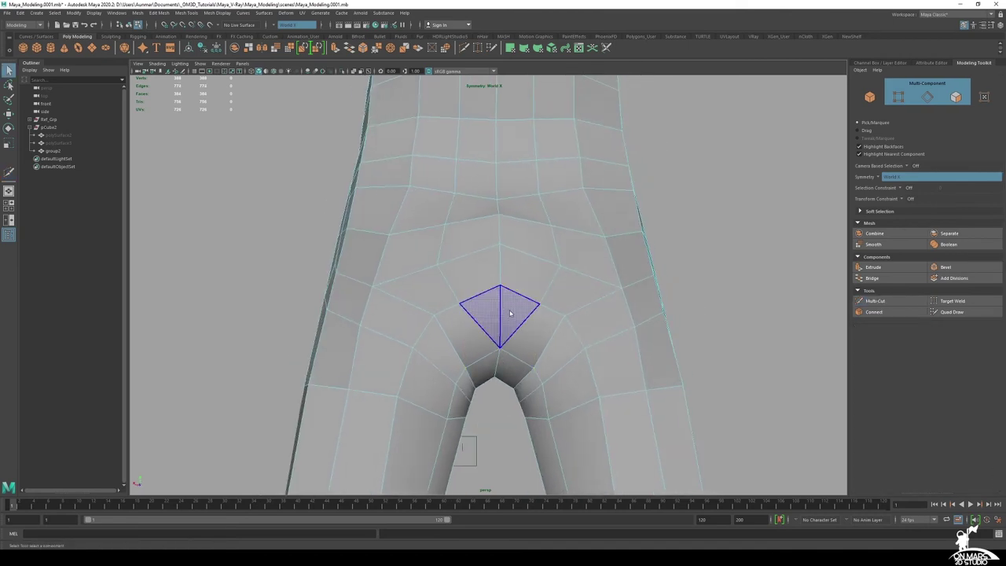
Try cutting additional symmetric edges through the faces around the crotch, and undo the cut
{"action": "right_click_drag", "start_coordinate": [508, 312], "coordinate": [504, 268]}
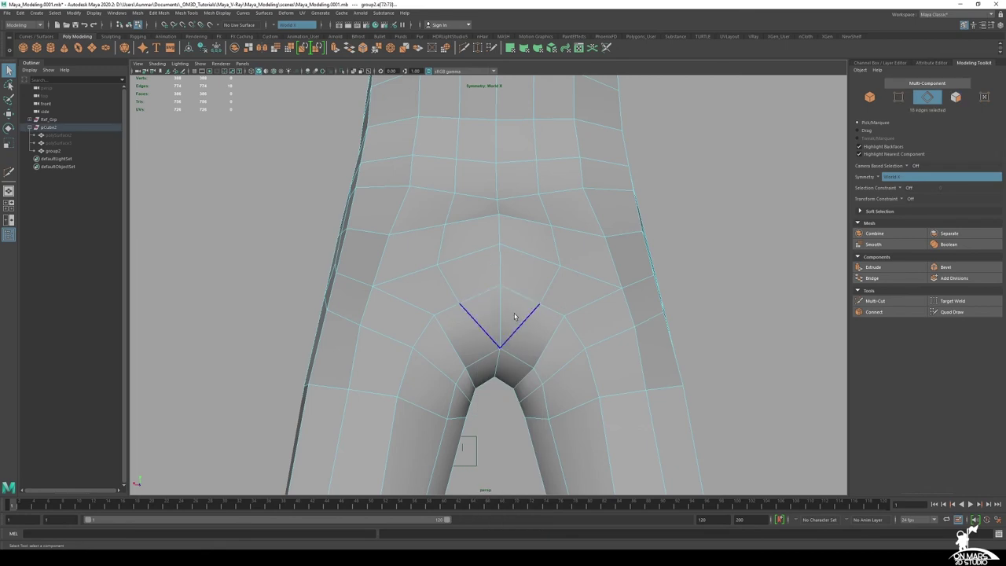
{"action": "mouse_move", "coordinate": [540, 337]}
{"action": "left_mouse_down", "text": "alt"}
{"action": "mouse_move", "coordinate": [479, 336]}
{"action": "mouse_move", "coordinate": [542, 335]}
{"action": "left_mouse_up", "text": "alt"}
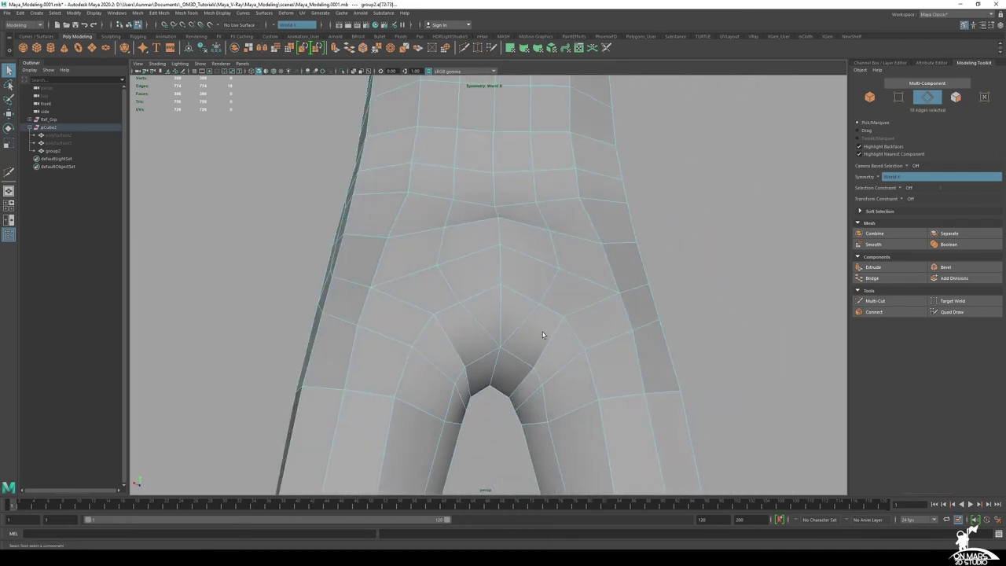
{"action": "right_click_drag", "start_coordinate": [520, 302], "coordinate": [519, 319], "text": "alt"}
{"action": "left_click", "coordinate": [892, 303]}
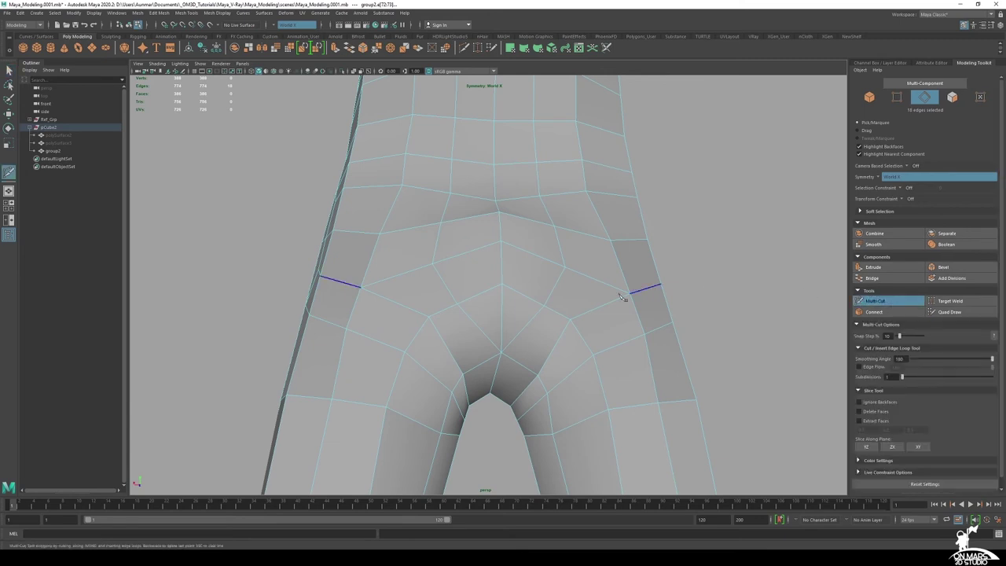
{"action": "left_click", "coordinate": [477, 326]}
{"action": "left_click", "coordinate": [524, 362]}
{"action": "right_click", "coordinate": [526, 364]}
{"action": "left_click_drag", "start_coordinate": [509, 364], "coordinate": [510, 390], "text": "alt"}
{"action": "left_click", "coordinate": [502, 363]}
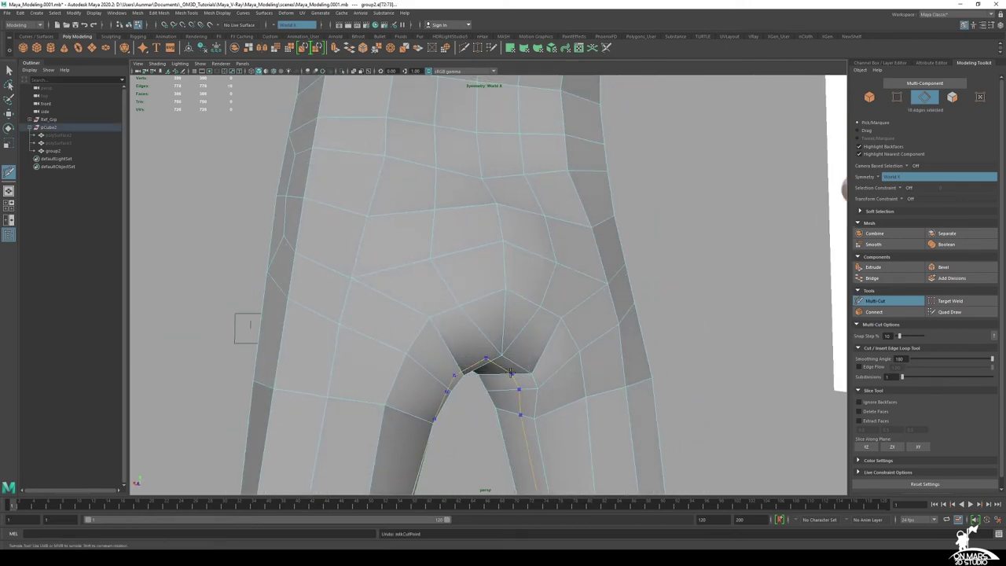
Delete the two diagonal edges that form a V above the crotch, keeping the vertical centre edge
{"action": "left_click_drag", "start_coordinate": [528, 353], "coordinate": [513, 355], "text": "alt"}
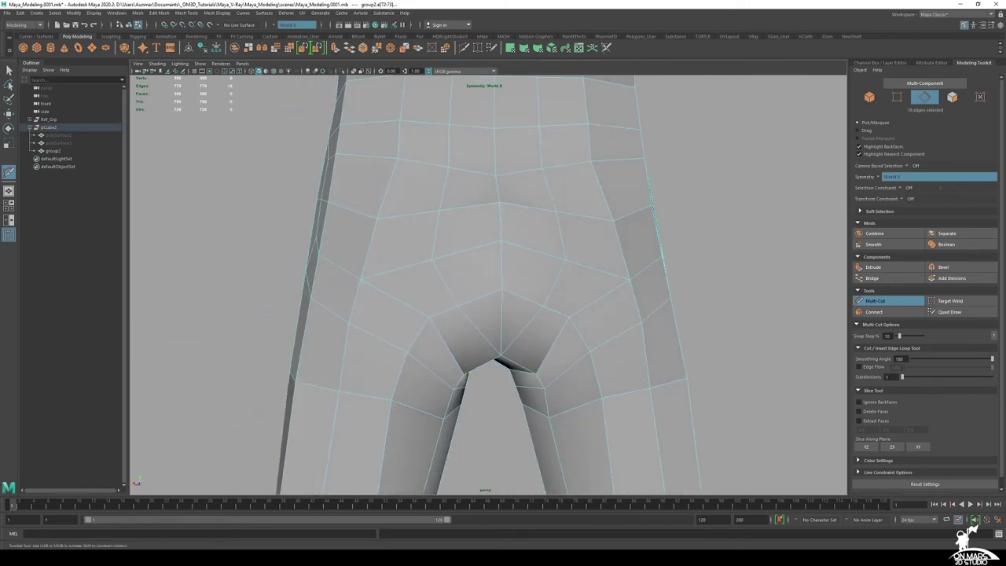
{"action": "left_click", "coordinate": [458, 306]}
{"action": "left_click_drag", "start_coordinate": [458, 317], "coordinate": [452, 309], "text": "alt"}
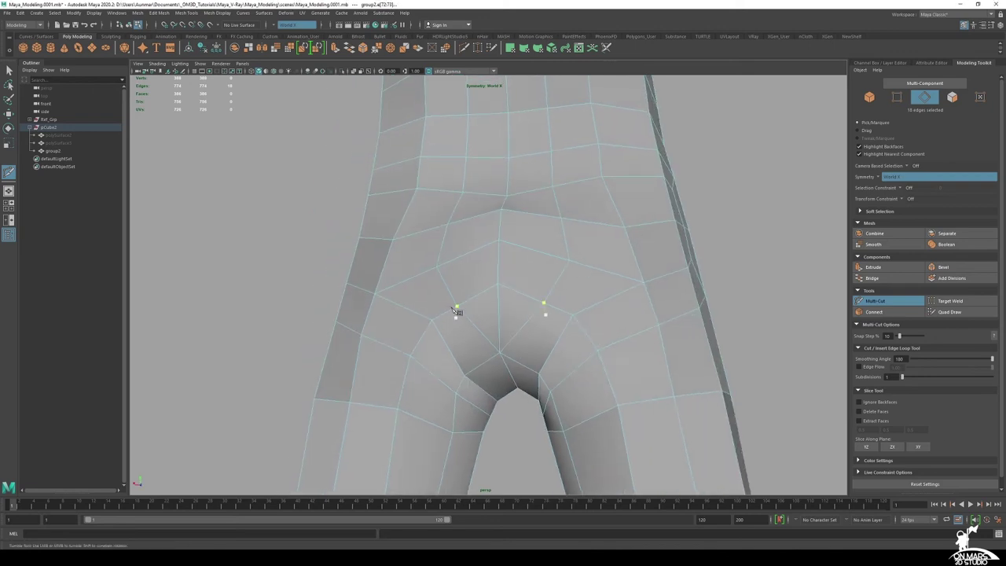
{"action": "left_click", "coordinate": [500, 352]}
{"action": "key", "text": "q"}
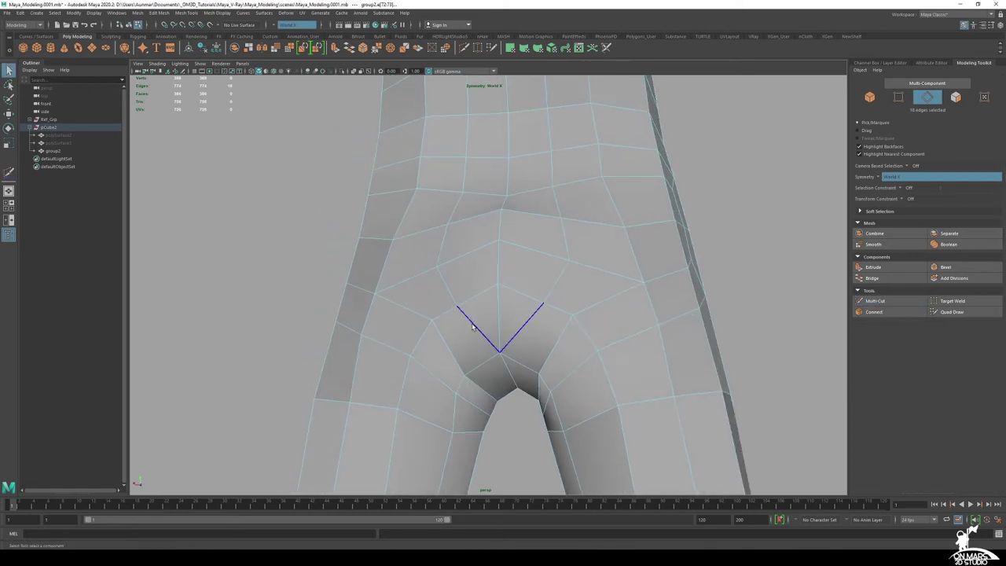
{"action": "left_click", "coordinate": [498, 327]}
{"action": "key", "text": "Delete"}
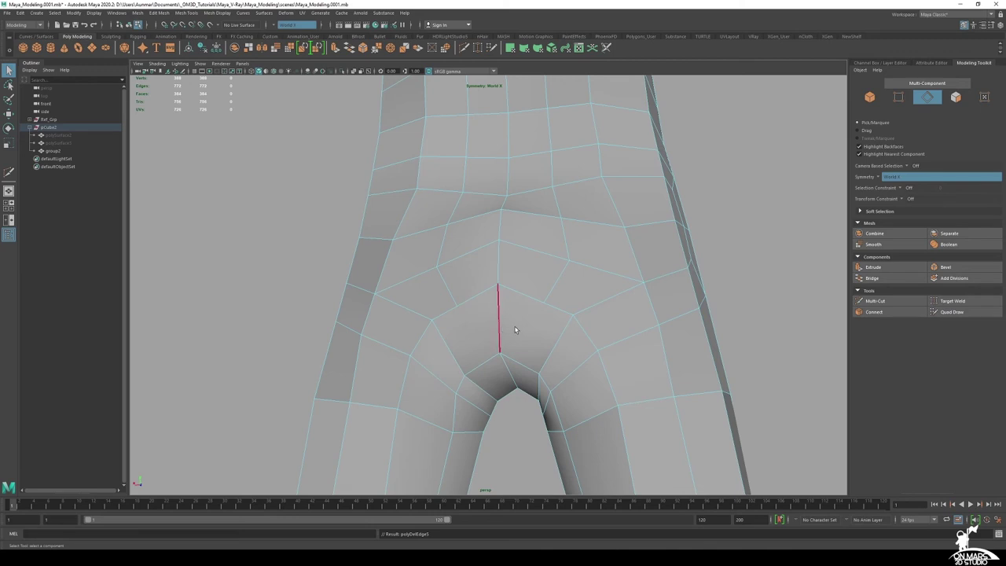
Cut symmetric edges from the lower ends of the vertical loops down to the inner-thigh corners at the crotch
{"action": "left_click", "coordinate": [891, 302]}
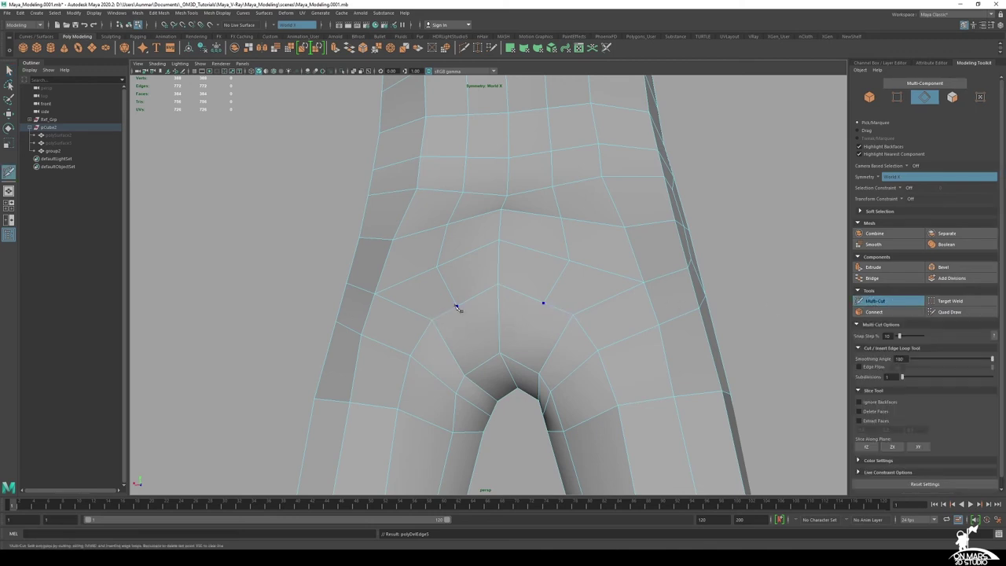
{"action": "left_click", "coordinate": [456, 306]}
{"action": "left_click_drag", "start_coordinate": [485, 382], "coordinate": [538, 379], "text": "alt"}
{"action": "right_click", "coordinate": [476, 313]}
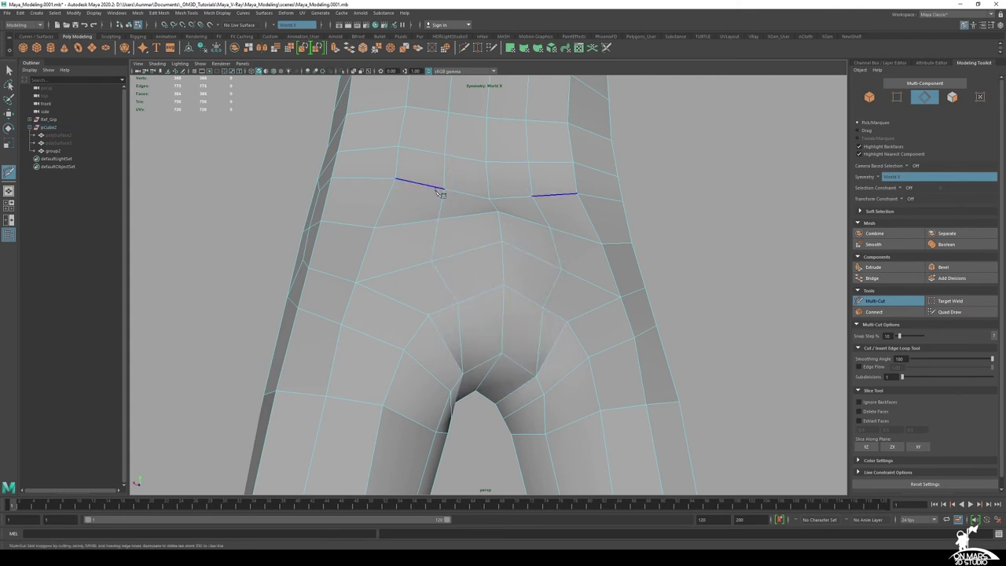
{"action": "right_click", "coordinate": [458, 321]}
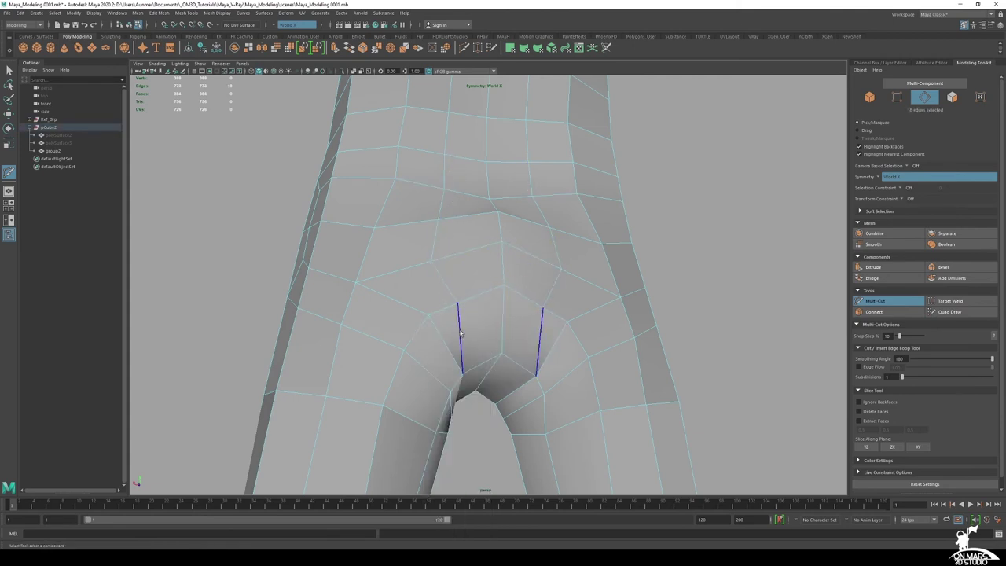
Select the two centre faces between the buttocks to check their shape
{"action": "key", "text": "q"}
{"action": "right_click_drag", "start_coordinate": [451, 326], "coordinate": [450, 344]}
{"action": "left_click", "coordinate": [449, 330]}
{"action": "left_click", "coordinate": [487, 320]}
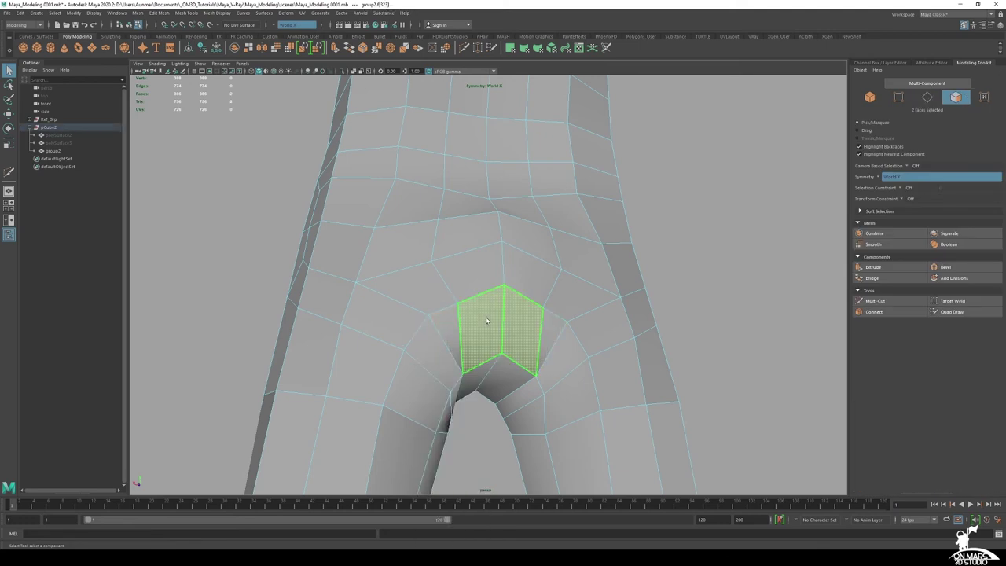
{"action": "left_click", "coordinate": [485, 335]}
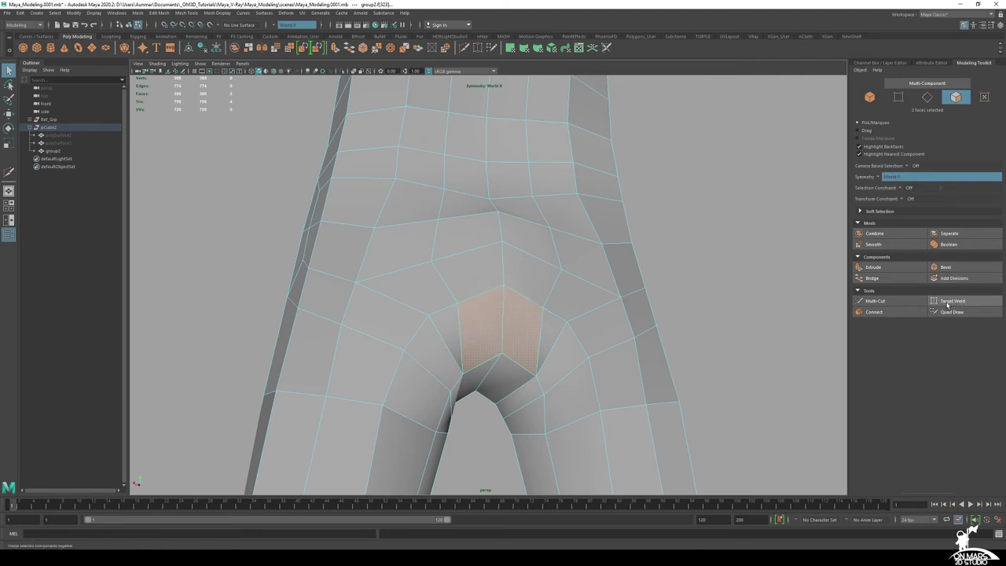
Cut a horizontal edge across the two centre faces above the crotch and move its outer vertices symmetrically inward
{"action": "left_click", "coordinate": [873, 300]}
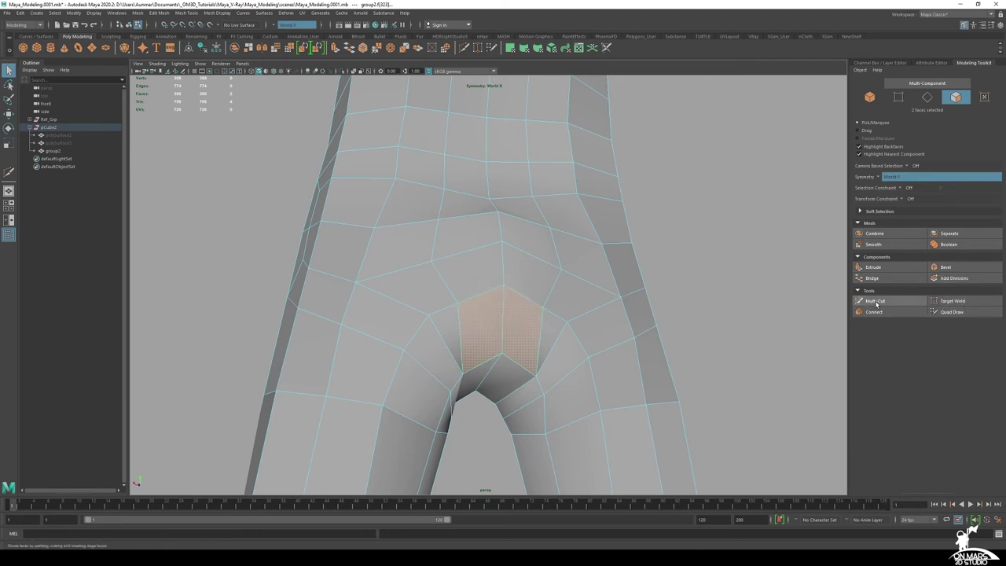
{"action": "left_click", "coordinate": [461, 333]}
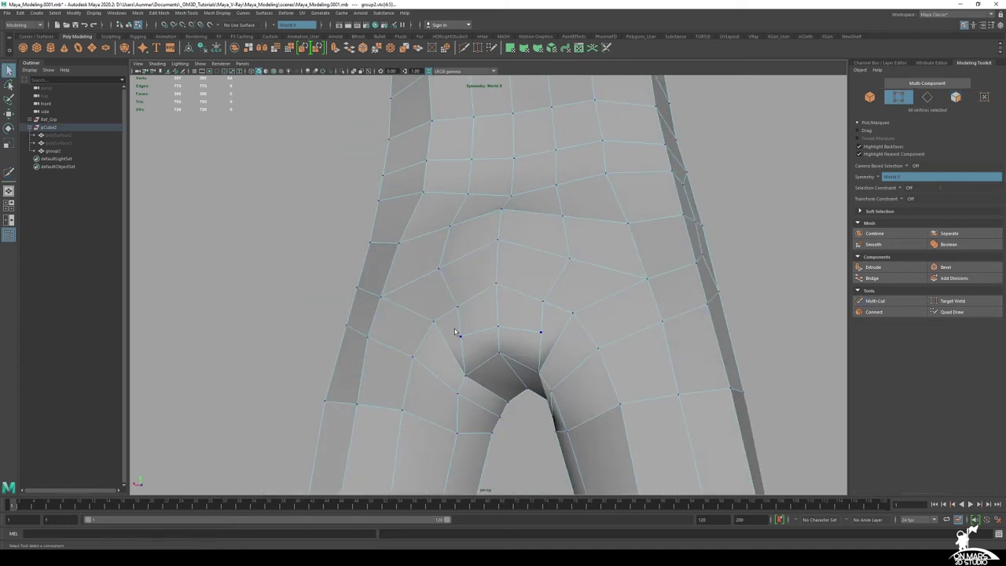
{"action": "key", "text": "w"}
{"action": "mouse_move", "coordinate": [469, 341]}
{"action": "left_mouse_down", "text": "alt"}
{"action": "mouse_move", "coordinate": [484, 335]}
{"action": "mouse_move", "coordinate": [472, 338]}
{"action": "left_mouse_up", "text": "alt"}
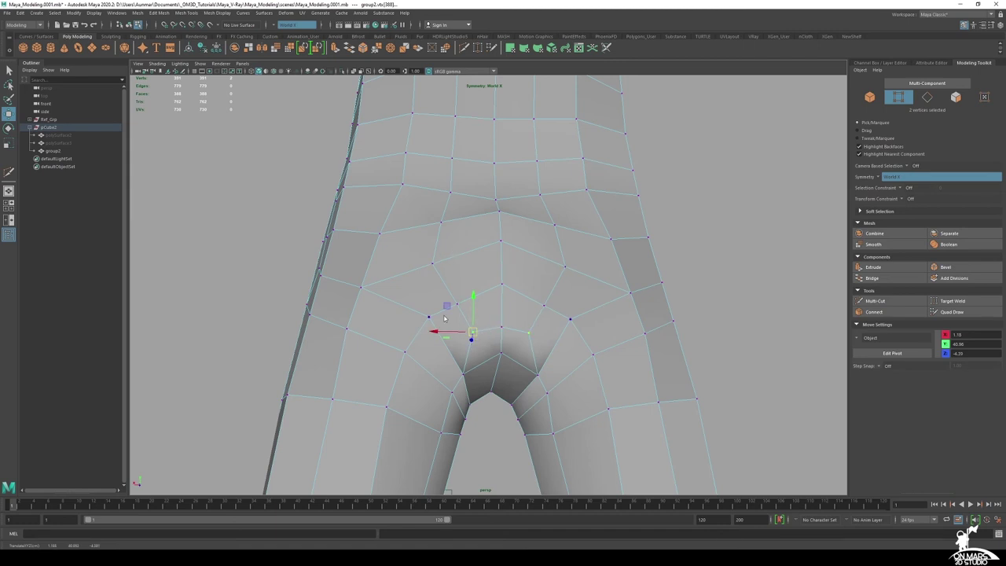
Select the pair of small faces directly above the crotch to check the new topology
{"action": "right_click_drag", "start_coordinate": [444, 318], "coordinate": [446, 344]}
{"action": "key", "text": "q"}
{"action": "left_click", "coordinate": [484, 315]}
{"action": "left_click", "coordinate": [491, 349]}
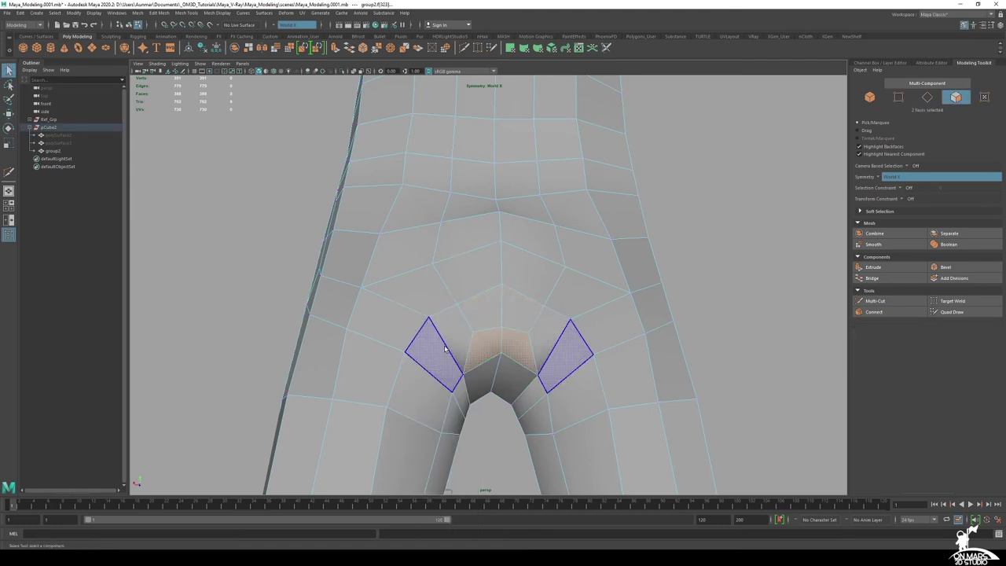
Review the edge flow over the whole back, buttocks and legs from several angles and distances
{"action": "scroll", "coordinate": [518, 275], "scroll_direction": "down", "scroll_amount": 6}
{"action": "middle_click_drag", "start_coordinate": [524, 240], "coordinate": [505, 291], "text": "alt"}
{"action": "left_click_drag", "start_coordinate": [505, 291], "coordinate": [469, 265], "text": "alt"}
{"action": "middle_click_drag", "start_coordinate": [469, 265], "coordinate": [502, 228], "text": "alt"}
{"action": "scroll", "coordinate": [502, 228], "scroll_direction": "down", "scroll_amount": 3}
{"action": "left_click_drag", "start_coordinate": [502, 267], "coordinate": [516, 175], "text": "alt"}
{"action": "scroll", "coordinate": [512, 221], "scroll_direction": "up", "scroll_amount": 3}
{"action": "scroll", "coordinate": [512, 222], "scroll_direction": "up", "scroll_amount": 3}
{"action": "middle_click_drag", "start_coordinate": [584, 358], "coordinate": [589, 351], "text": "alt"}
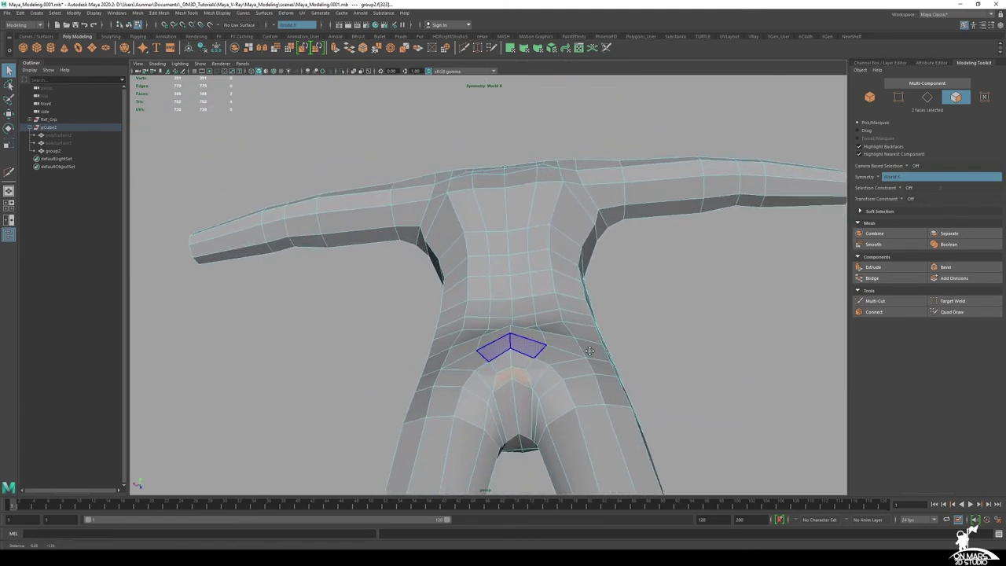
Select the symmetric pair of diagonal edges on the inner buttocks and slide them to even out the edge flow
{"action": "left_click_drag", "start_coordinate": [589, 350], "coordinate": [709, 287], "text": "alt"}
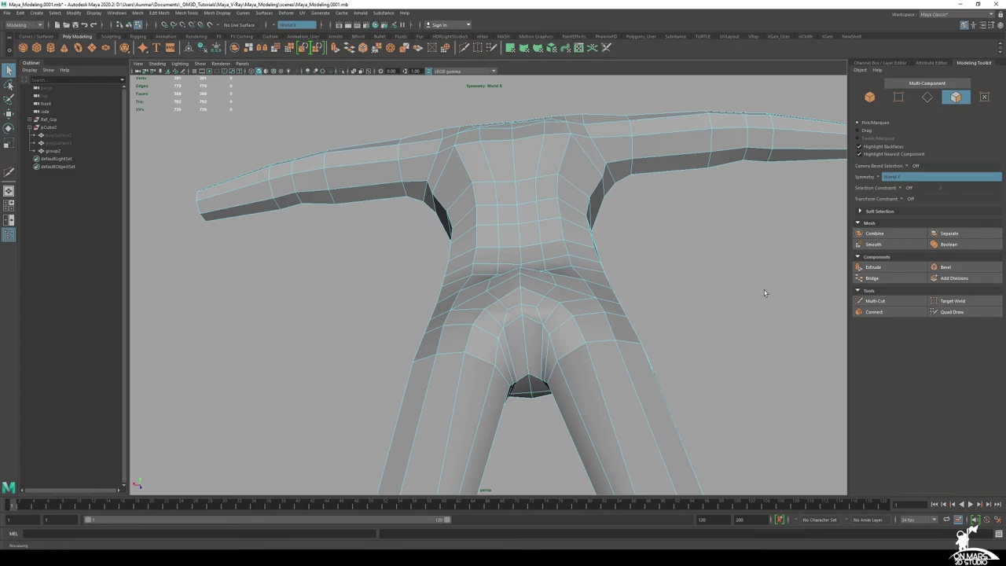
{"action": "mouse_move", "coordinate": [583, 252]}
{"action": "left_mouse_down", "text": "alt"}
{"action": "mouse_move", "coordinate": [633, 300]}
{"action": "mouse_move", "coordinate": [600, 294]}
{"action": "mouse_move", "coordinate": [589, 262]}
{"action": "mouse_move", "coordinate": [500, 256]}
{"action": "mouse_move", "coordinate": [512, 251]}
{"action": "left_mouse_up", "text": "alt"}
{"action": "mouse_move", "coordinate": [463, 223]}
{"action": "left_mouse_down", "text": "alt"}
{"action": "mouse_move", "coordinate": [554, 216]}
{"action": "mouse_move", "coordinate": [458, 228]}
{"action": "mouse_move", "coordinate": [524, 239]}
{"action": "mouse_move", "coordinate": [516, 262]}
{"action": "left_mouse_up", "text": "alt"}
{"action": "left_click", "coordinate": [541, 240]}
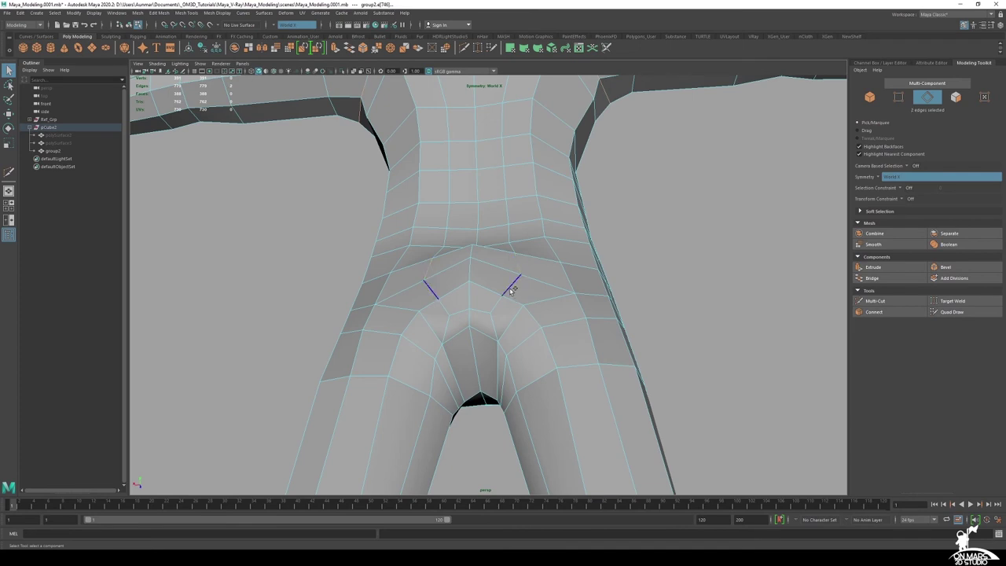
{"action": "key", "text": "w"}
{"action": "left_click_drag", "start_coordinate": [604, 305], "coordinate": [587, 291], "text": "alt"}
{"action": "middle_click_drag", "start_coordinate": [669, 297], "coordinate": [681, 296], "text": "ctrl+shift"}
Slide the symmetric vertices around the inner buttocks outward and down to space out the loops above the crotch
{"action": "key", "text": "F9"}
{"action": "left_click", "coordinate": [436, 267]}
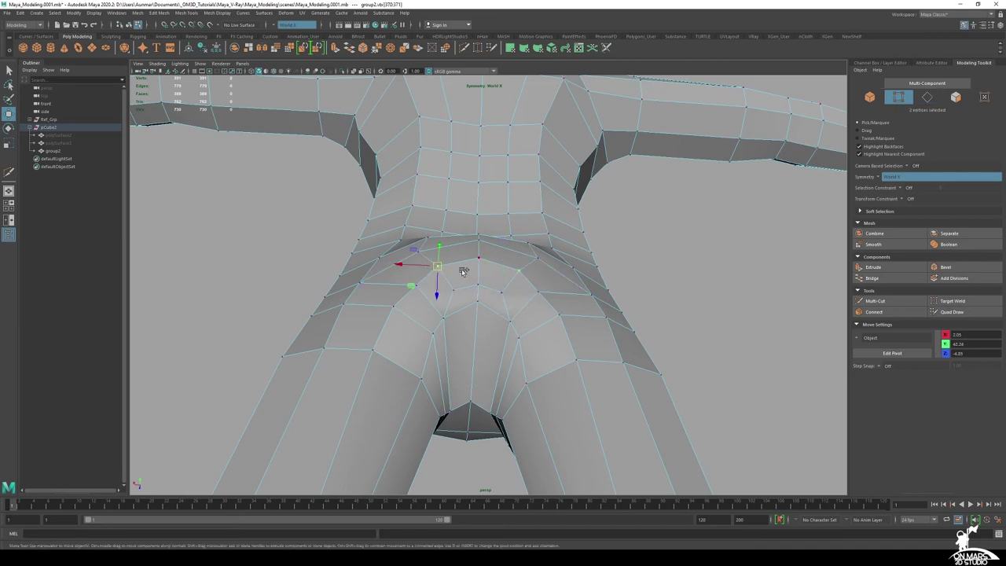
{"action": "middle_click_drag", "start_coordinate": [440, 267], "coordinate": [430, 275], "text": "ctrl+shift"}
{"action": "left_click", "coordinate": [499, 293]}
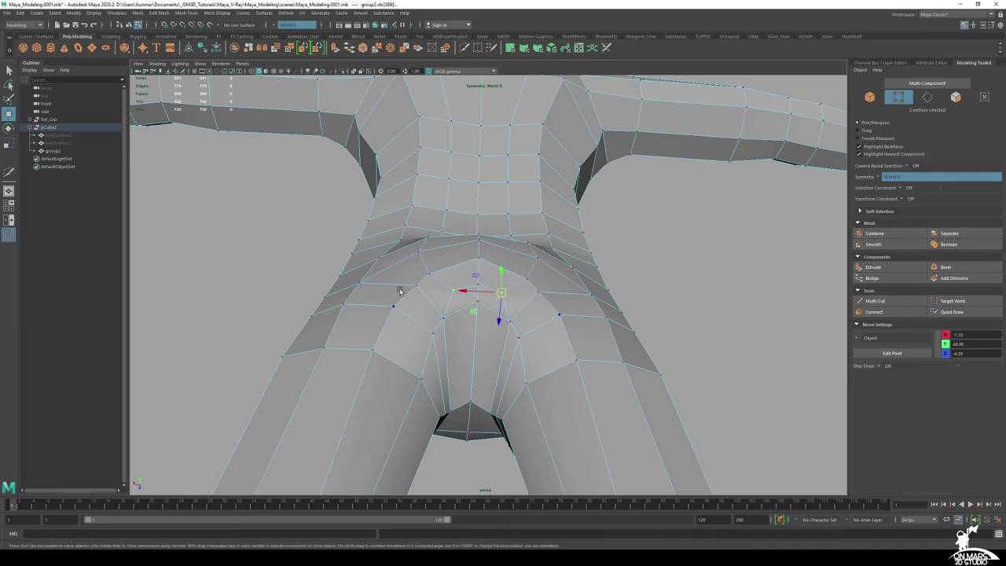
{"action": "left_click_drag", "start_coordinate": [399, 293], "coordinate": [408, 315], "text": "alt"}
{"action": "left_click", "coordinate": [411, 318]}
{"action": "middle_click_drag", "start_coordinate": [412, 322], "coordinate": [406, 330], "text": "ctrl+shift"}
{"action": "left_click_drag", "start_coordinate": [378, 306], "coordinate": [411, 298], "text": "alt"}
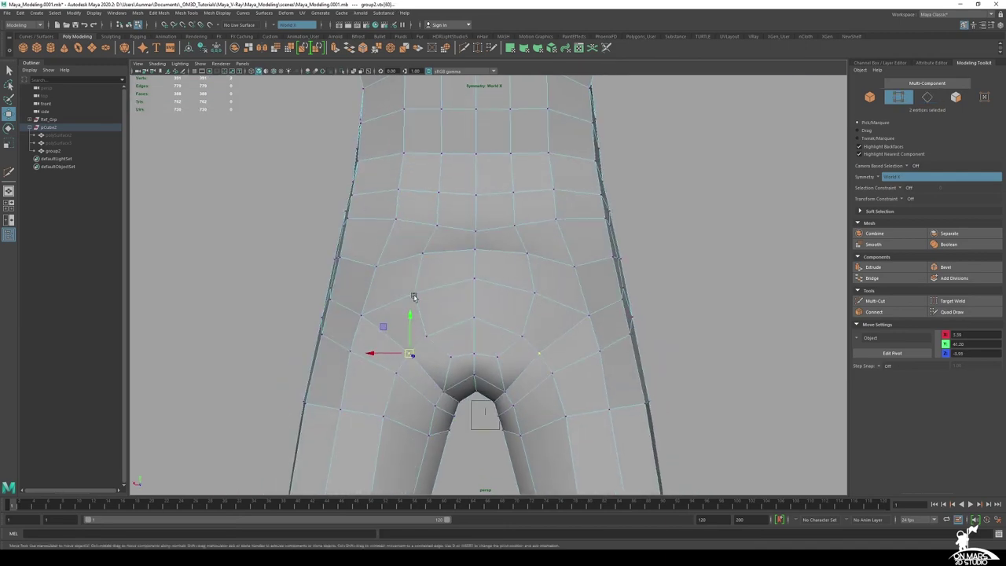
Move the symmetric vertices beside the centre line on the upper buttocks and lower back slightly outward
{"action": "left_click", "coordinate": [414, 294]}
{"action": "middle_click_drag", "start_coordinate": [417, 294], "coordinate": [414, 293], "text": "ctrl+shift"}
{"action": "left_click", "coordinate": [424, 255]}
{"action": "left_click_drag", "start_coordinate": [425, 257], "coordinate": [422, 258]}
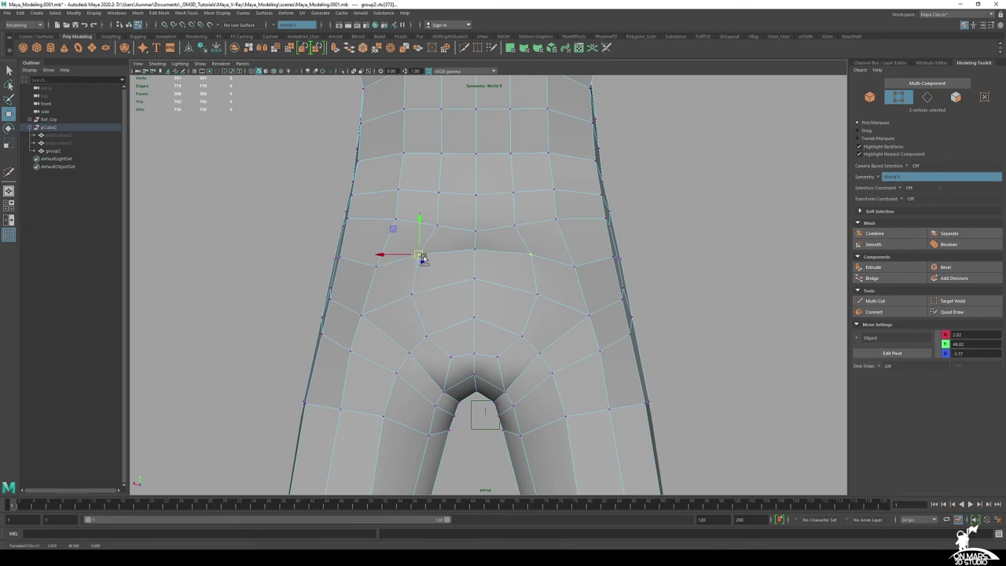
{"action": "middle_click_drag", "start_coordinate": [436, 224], "coordinate": [429, 224], "text": "ctrl+shift"}
{"action": "left_click", "coordinate": [439, 225]}
{"action": "left_click_drag", "start_coordinate": [438, 226], "coordinate": [435, 227]}
{"action": "left_click_drag", "start_coordinate": [466, 302], "coordinate": [482, 203], "text": "alt"}
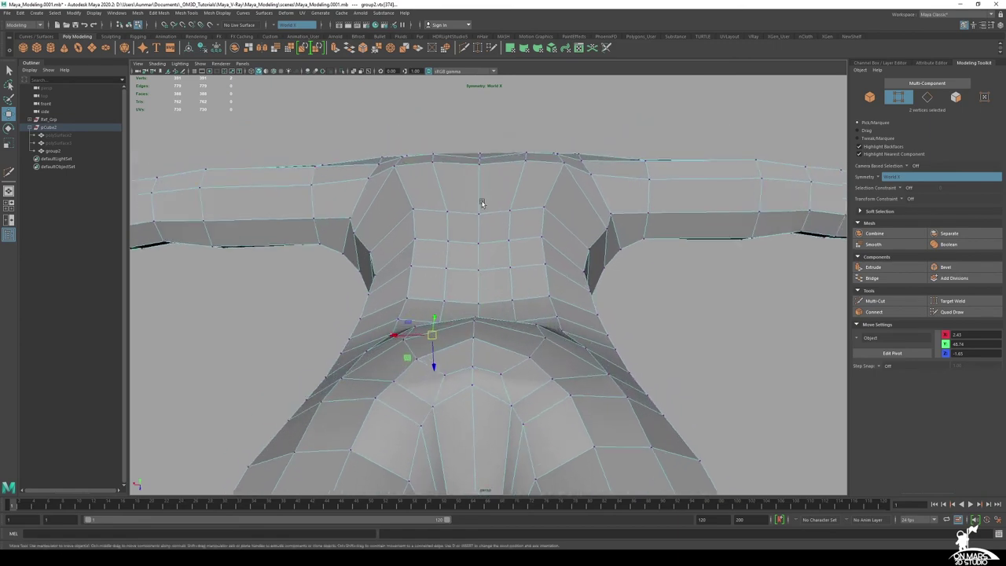
{"action": "left_click", "coordinate": [478, 165]}
{"action": "left_click_drag", "start_coordinate": [542, 174], "coordinate": [498, 196], "text": "alt"}
{"action": "left_click_drag", "start_coordinate": [509, 136], "coordinate": [521, 157], "text": "alt"}
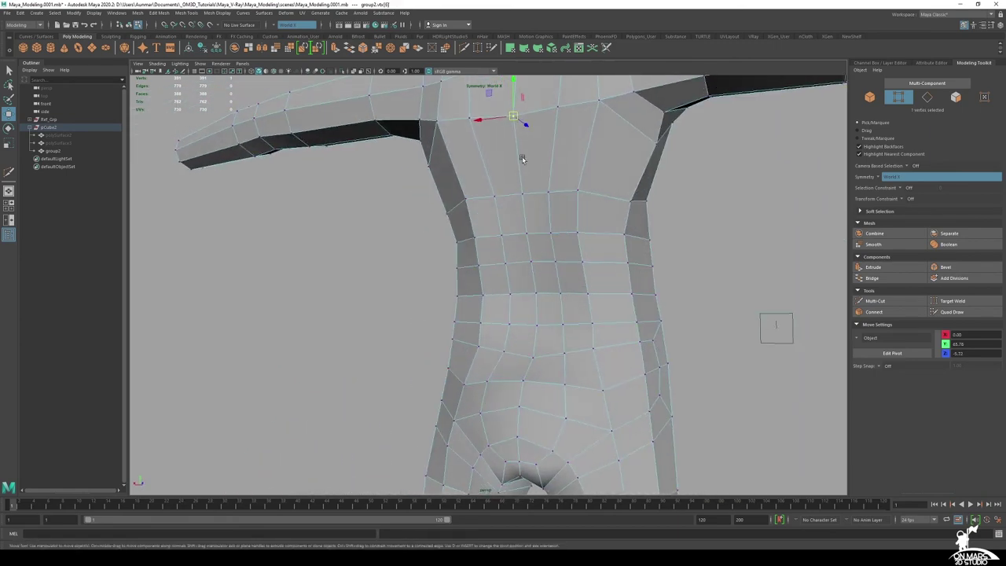
{"action": "scroll", "coordinate": [512, 155], "scroll_direction": "down", "scroll_amount": 3}
{"action": "middle_click_drag", "start_coordinate": [541, 242], "coordinate": [522, 154], "text": "alt"}
{"action": "scroll", "coordinate": [522, 153], "scroll_direction": "up", "scroll_amount": 2}
{"action": "left_click_drag", "start_coordinate": [522, 153], "coordinate": [521, 175], "text": "alt"}
{"action": "scroll", "coordinate": [479, 239], "scroll_direction": "up", "scroll_amount": 3}
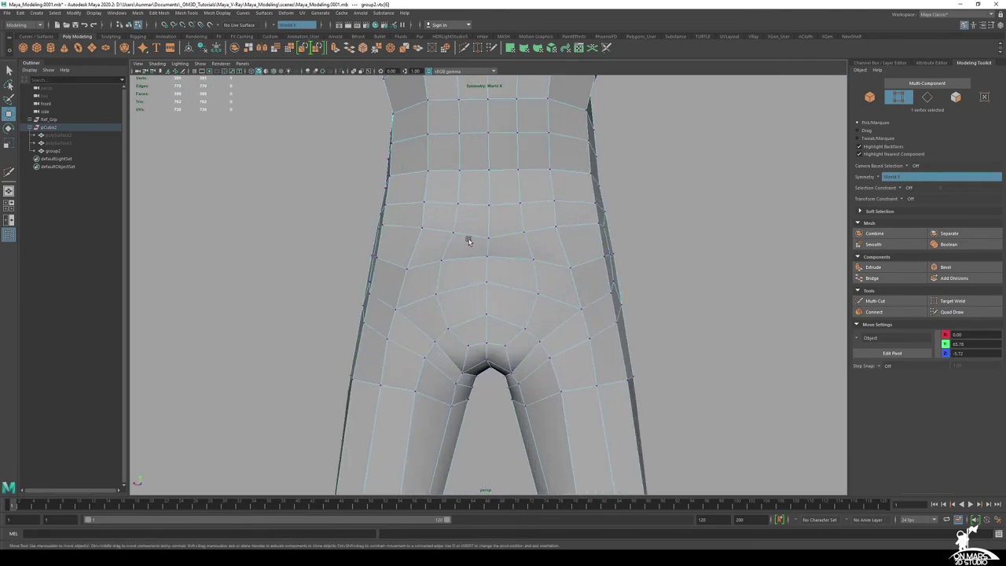
{"action": "left_click_drag", "start_coordinate": [469, 241], "coordinate": [489, 304], "text": "alt"}
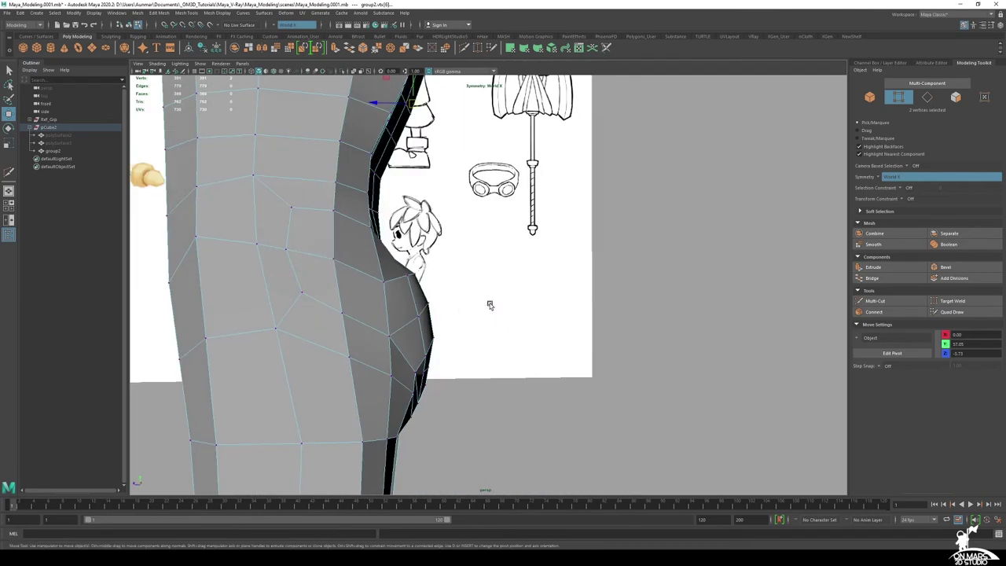
{"action": "scroll", "coordinate": [489, 261], "scroll_direction": "down", "scroll_amount": 2}
{"action": "left_click_drag", "start_coordinate": [489, 261], "coordinate": [532, 267], "text": "alt"}
{"action": "key", "text": "ctrl+z"}
{"action": "key", "text": "ctrl+z"}
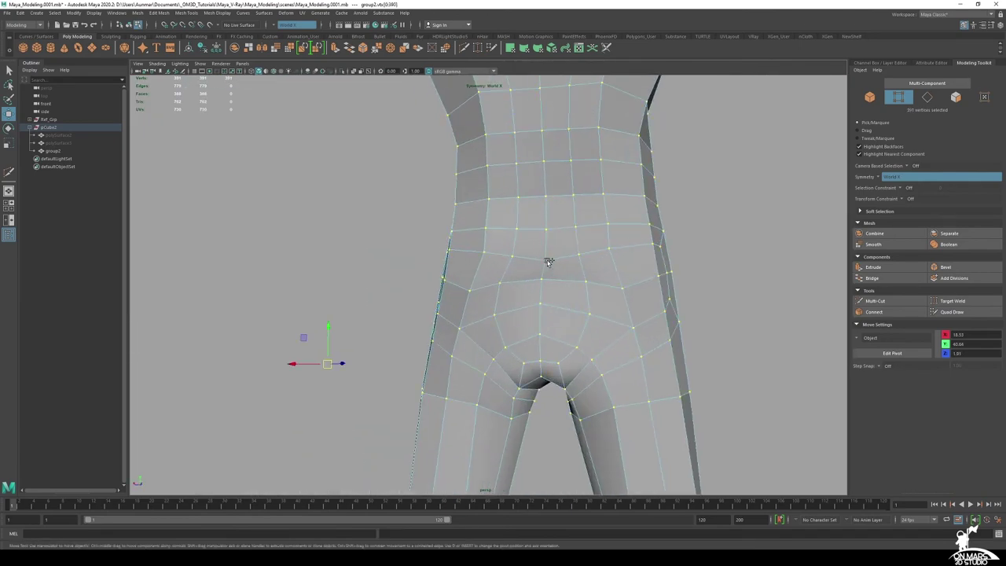
Select the seven centre-line vertices along the spine and move them inward to form a groove down the back
{"action": "left_click", "coordinate": [547, 261]}
{"action": "scroll", "coordinate": [571, 202], "scroll_direction": "down", "scroll_amount": 2}
{"action": "middle_click_drag", "start_coordinate": [525, 184], "coordinate": [520, 243], "text": "alt"}
{"action": "left_click_drag", "start_coordinate": [521, 243], "coordinate": [528, 256], "text": "alt"}
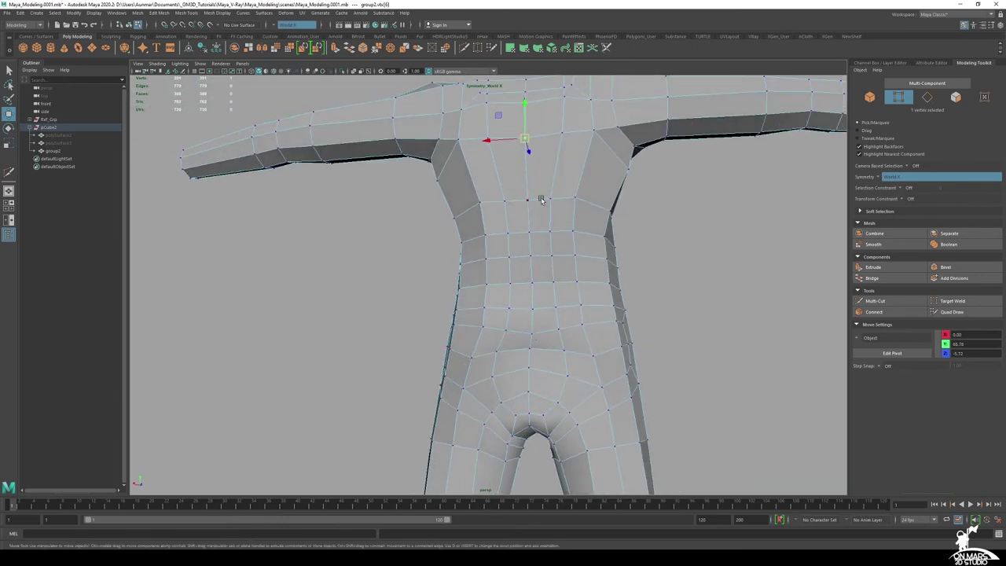
{"action": "middle_click_drag", "start_coordinate": [540, 199], "coordinate": [533, 160], "text": "alt"}
{"action": "left_click_drag", "start_coordinate": [567, 310], "coordinate": [508, 260], "text": "alt"}
{"action": "scroll", "coordinate": [503, 305], "scroll_direction": "up", "scroll_amount": 2}
{"action": "middle_click_drag", "start_coordinate": [666, 278], "coordinate": [661, 279]}
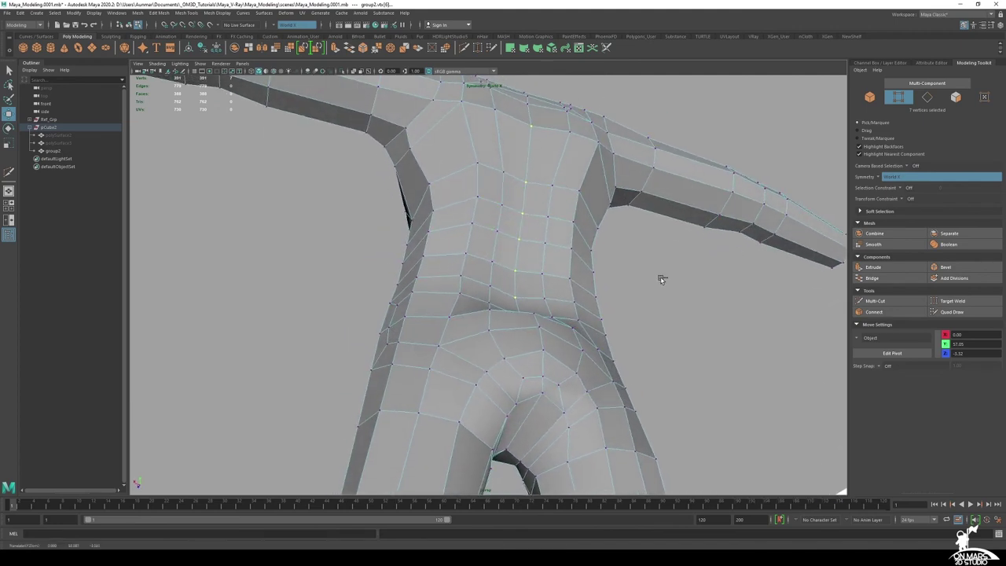
{"action": "left_click_drag", "start_coordinate": [654, 279], "coordinate": [503, 306], "text": "alt"}
{"action": "middle_click_drag", "start_coordinate": [503, 306], "coordinate": [516, 385], "text": "alt"}
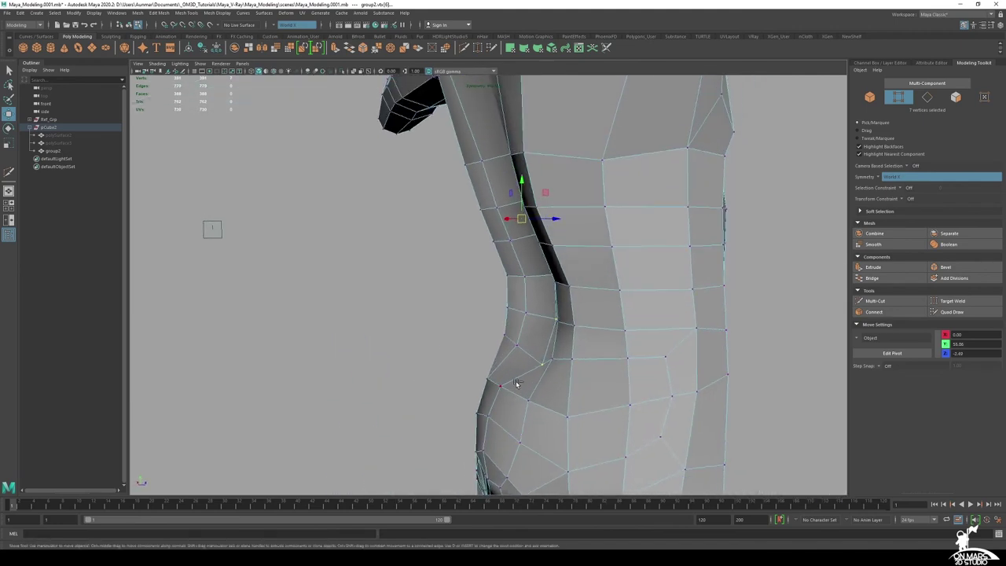
{"action": "left_click_drag", "start_coordinate": [516, 384], "coordinate": [529, 383], "text": "alt"}
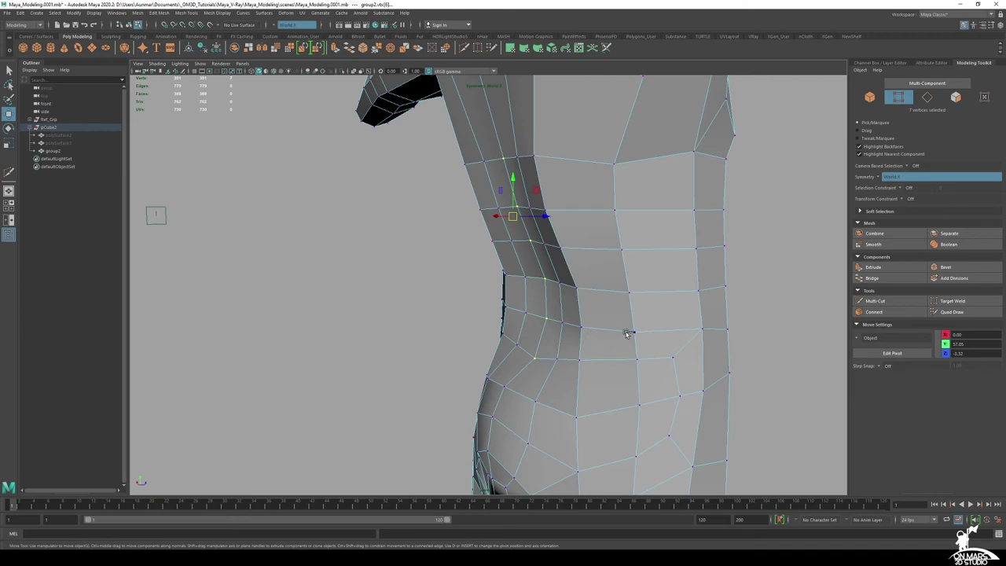
Compare the body's cross-section from above with the torso cross-section reference
{"action": "left_click_drag", "start_coordinate": [623, 332], "coordinate": [474, 352], "text": "alt"}
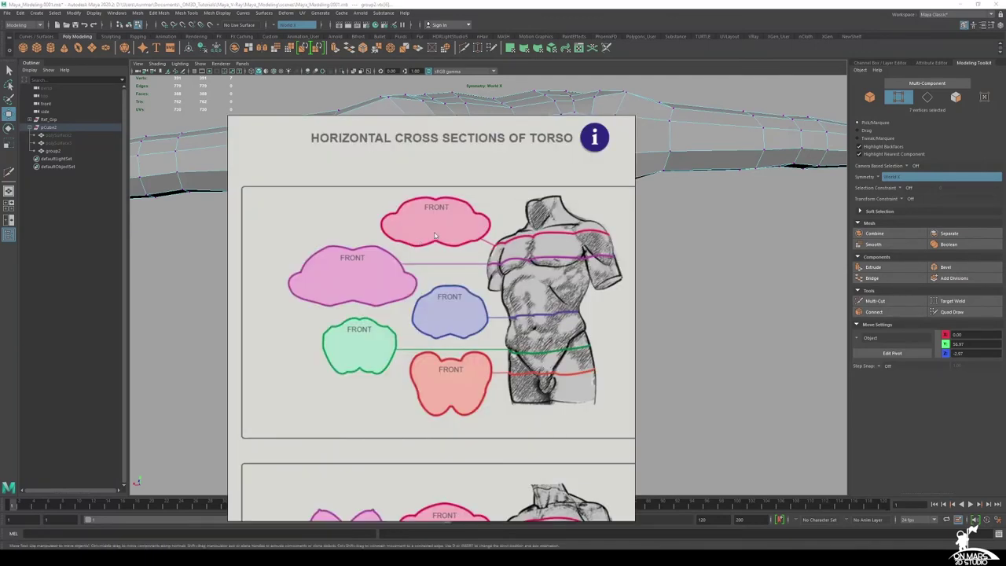
{"action": "left_click", "coordinate": [532, 4]}
{"action": "left_click_drag", "start_coordinate": [532, 256], "coordinate": [509, 286], "text": "alt"}
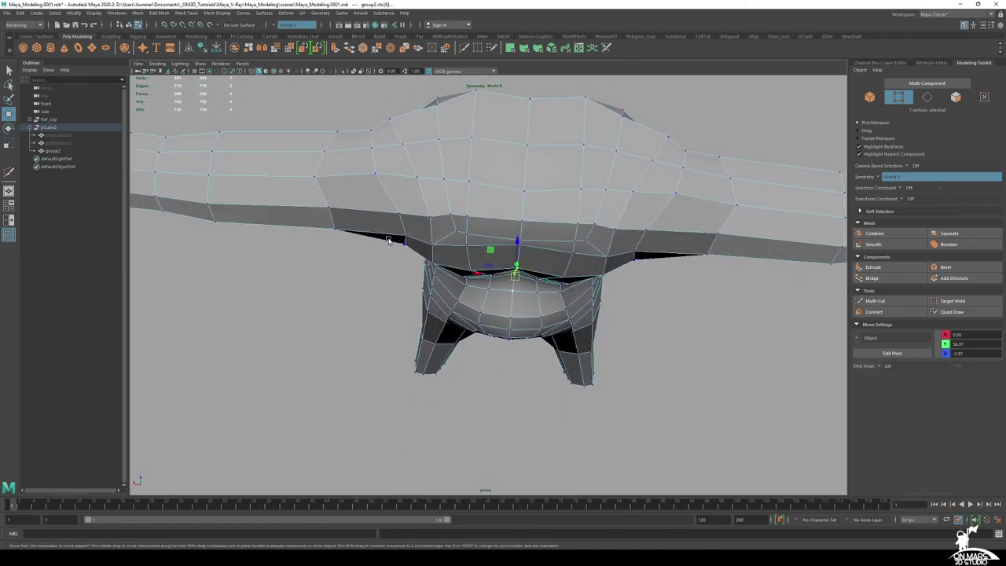
{"action": "left_click_drag", "start_coordinate": [459, 264], "coordinate": [411, 281], "text": "alt"}
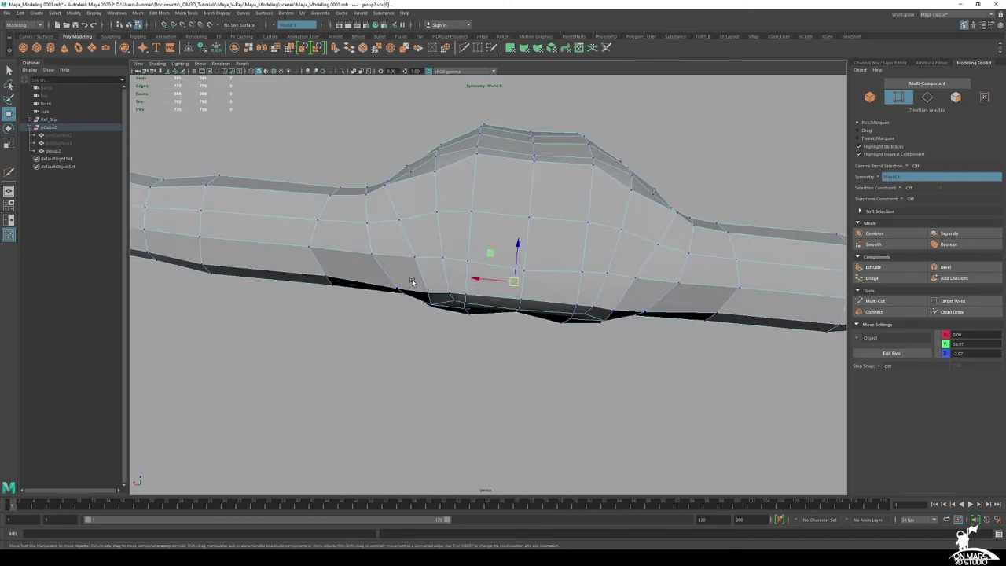
{"action": "left_click_drag", "start_coordinate": [460, 307], "coordinate": [438, 282], "text": "alt"}
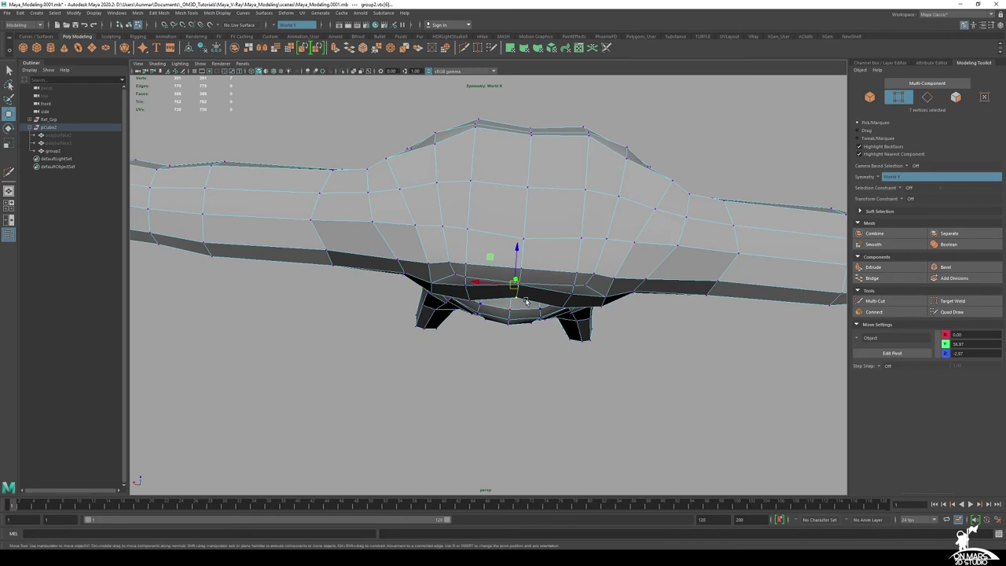
{"action": "left_click_drag", "start_coordinate": [530, 325], "coordinate": [444, 236], "text": "alt"}
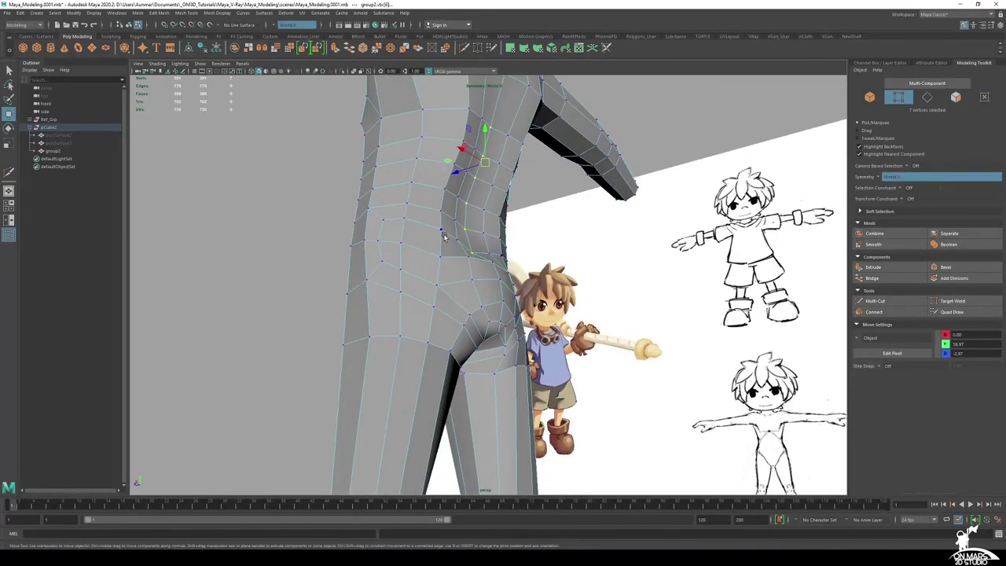
Select the vertices on the outer sides of the buttocks symmetrically and reposition them to round the form
{"action": "left_click", "coordinate": [441, 256]}
{"action": "left_click", "coordinate": [437, 284], "text": "shift"}
{"action": "right_click_drag", "start_coordinate": [448, 312], "coordinate": [469, 311], "text": "alt"}
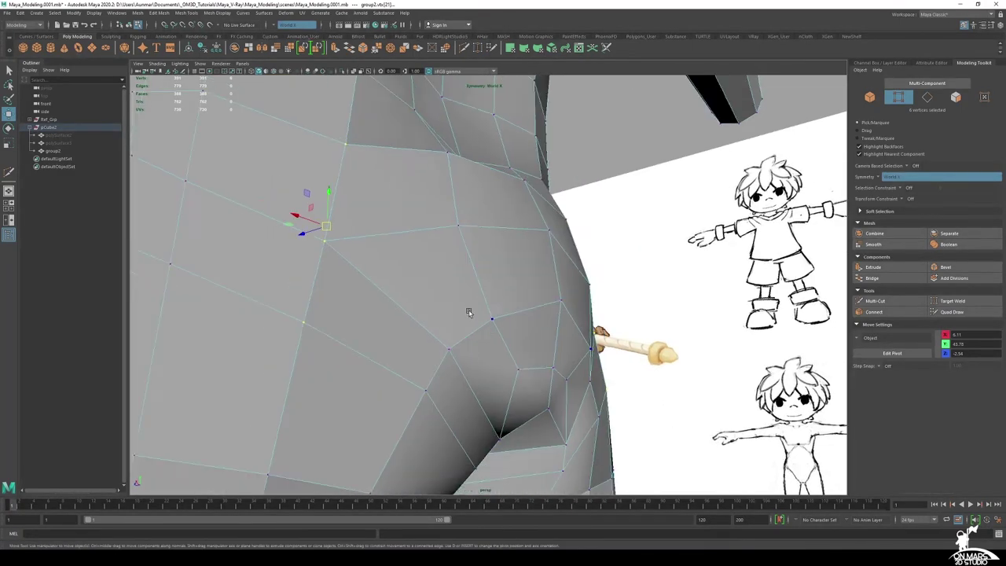
{"action": "left_click_drag", "start_coordinate": [469, 312], "coordinate": [510, 292], "text": "alt"}
{"action": "middle_click_drag", "start_coordinate": [603, 302], "coordinate": [611, 302], "text": "ctrl"}
{"action": "left_click_drag", "start_coordinate": [611, 302], "coordinate": [469, 389], "text": "alt"}
{"action": "left_click", "coordinate": [470, 381]}
{"action": "left_click", "coordinate": [486, 359]}
{"action": "mouse_move", "coordinate": [523, 314]}
{"action": "left_mouse_down", "text": "alt"}
{"action": "mouse_move", "coordinate": [532, 358]}
{"action": "mouse_move", "coordinate": [511, 291]}
{"action": "mouse_move", "coordinate": [494, 298]}
{"action": "mouse_move", "coordinate": [517, 301]}
{"action": "left_mouse_up", "text": "alt"}
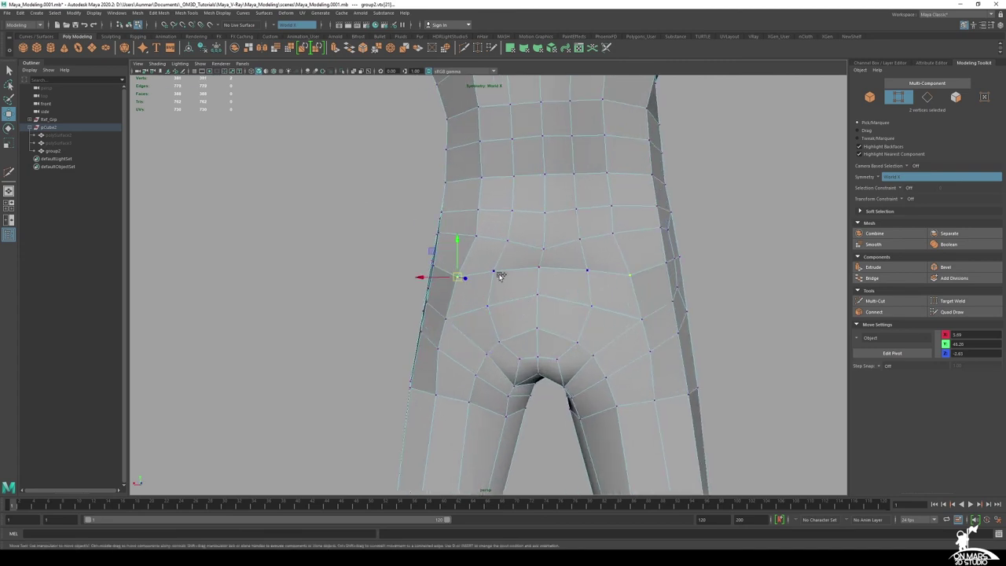
Enable drag selection with camera-based selection and select the vertices covering both buttocks
{"action": "key", "text": "Tab"}
{"action": "left_click", "coordinate": [619, 321]}
{"action": "scroll", "coordinate": [613, 317], "scroll_direction": "up", "scroll_amount": 1}
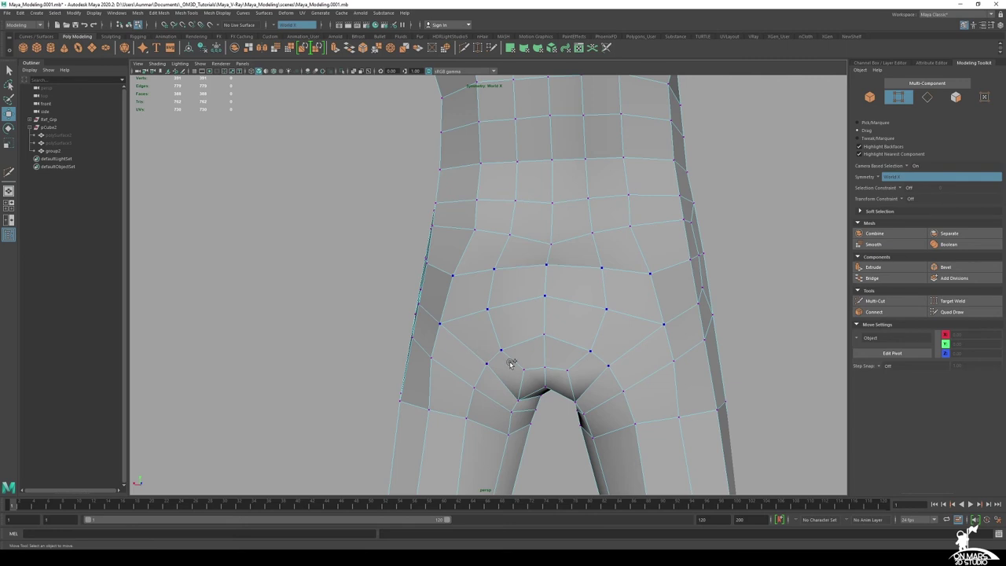
{"action": "left_click_drag", "start_coordinate": [545, 328], "coordinate": [544, 334]}
{"action": "left_click_drag", "start_coordinate": [619, 366], "coordinate": [628, 365], "text": "alt"}
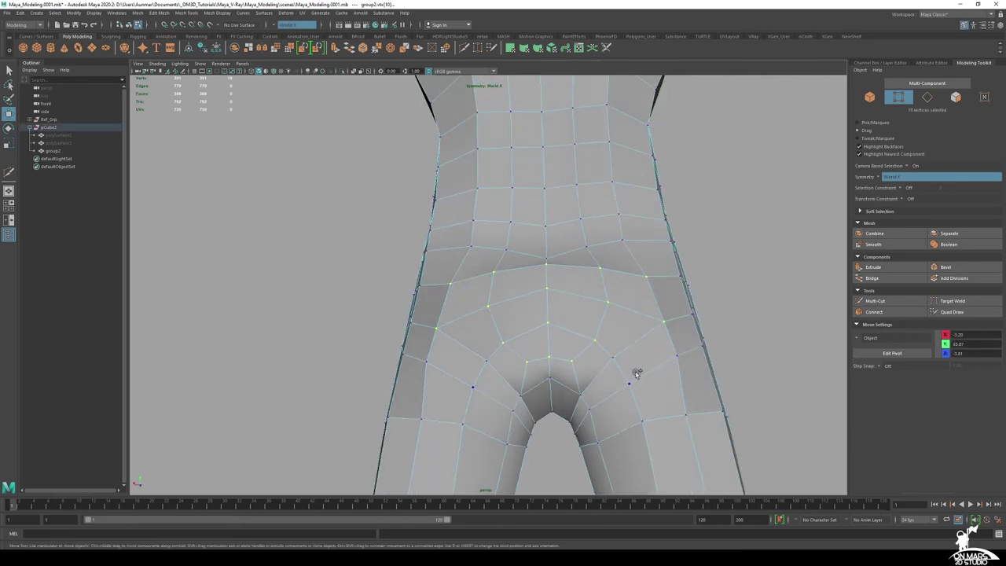
{"action": "left_click_drag", "start_coordinate": [610, 355], "coordinate": [628, 382], "text": "shift"}
{"action": "left_click", "coordinate": [675, 352], "text": "shift"}
{"action": "mouse_move", "coordinate": [593, 346]}
{"action": "left_mouse_down", "text": "alt"}
{"action": "mouse_move", "coordinate": [584, 352]}
{"action": "mouse_move", "coordinate": [604, 350]}
{"action": "left_mouse_up", "text": "alt"}
{"action": "left_click_drag", "start_coordinate": [517, 274], "coordinate": [530, 323], "text": "alt"}
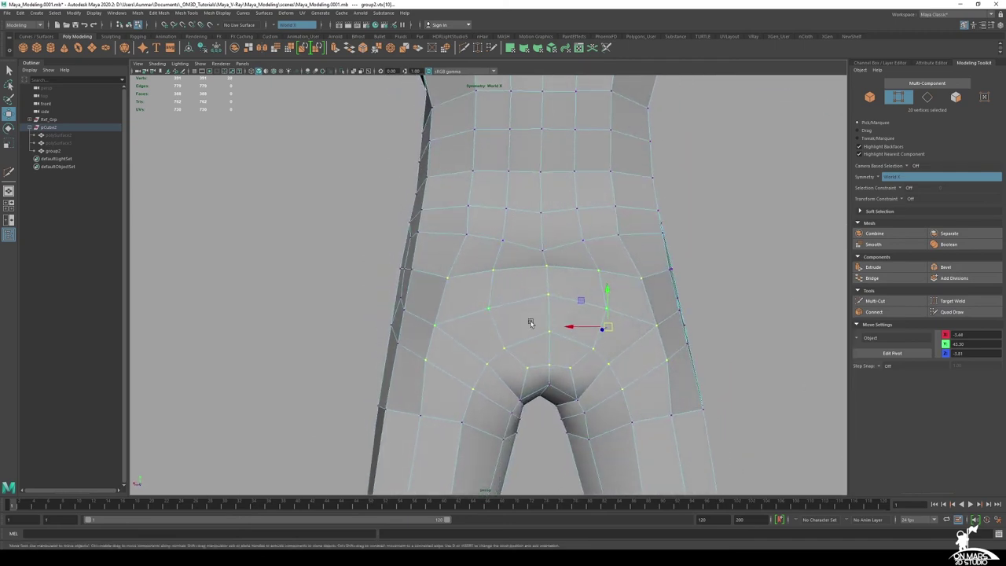
Add the row of lower-back vertices above the buttocks to the selection
{"action": "left_click_drag", "start_coordinate": [617, 239], "coordinate": [573, 252], "text": "shift"}
{"action": "key", "text": "ctrl+z"}
{"action": "left_click", "coordinate": [619, 237], "text": "shift"}
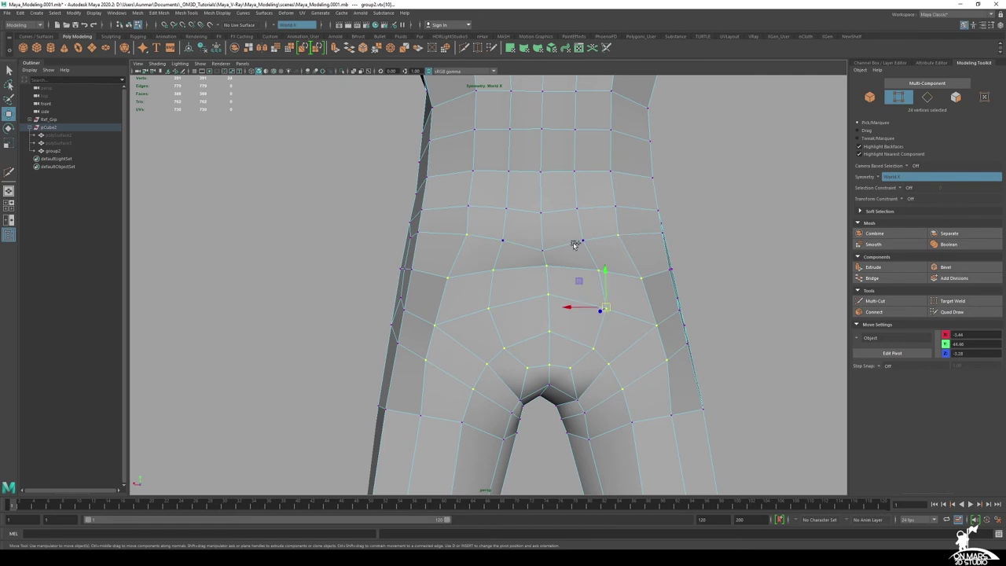
{"action": "middle_click_drag", "start_coordinate": [588, 298], "coordinate": [586, 288], "text": "alt"}
Try Average Vertices with 10 iterations on the selected buttock and lower-back vertices, then undo it
{"action": "right_click", "coordinate": [586, 286], "text": "shift"}
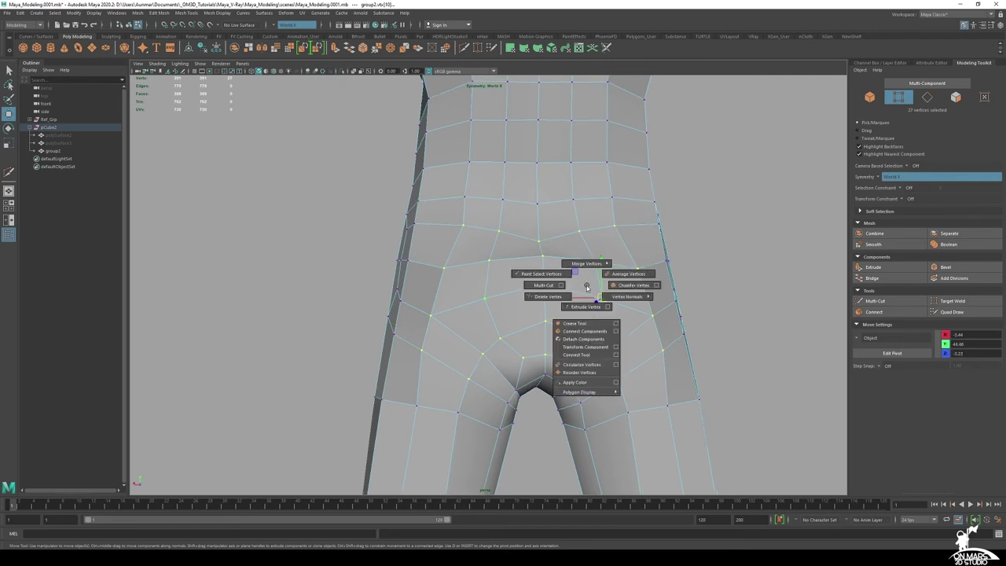
{"action": "right_click_drag", "start_coordinate": [587, 288], "coordinate": [623, 272], "text": "shift"}
{"action": "left_click_drag", "start_coordinate": [638, 294], "coordinate": [531, 250], "text": "alt"}
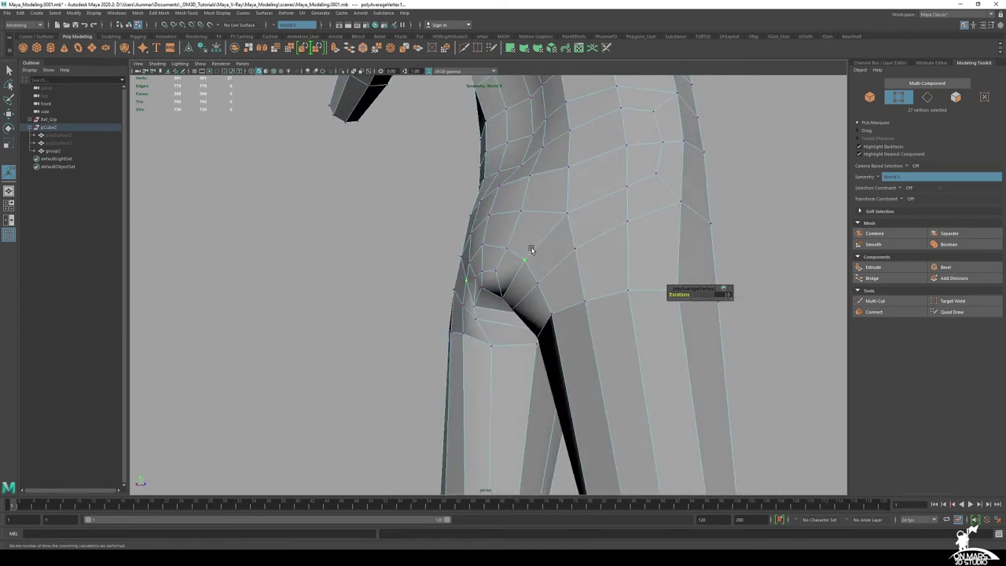
{"action": "key", "text": "ctrl+z"}
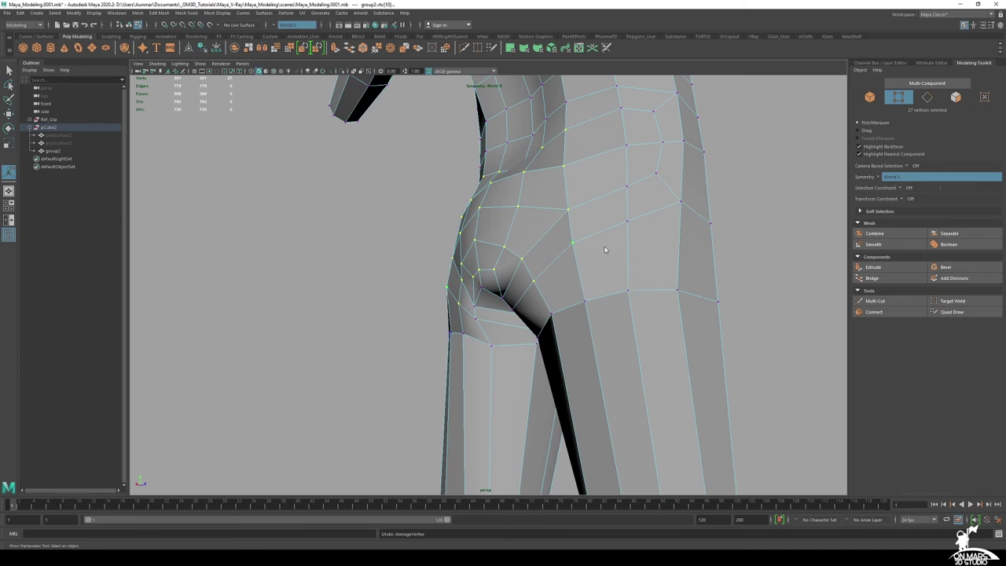
{"action": "right_click_drag", "start_coordinate": [605, 248], "coordinate": [635, 236], "text": "shift"}
{"action": "left_click_drag", "start_coordinate": [565, 252], "coordinate": [619, 228], "text": "alt"}
{"action": "key", "text": "ctrl+z"}
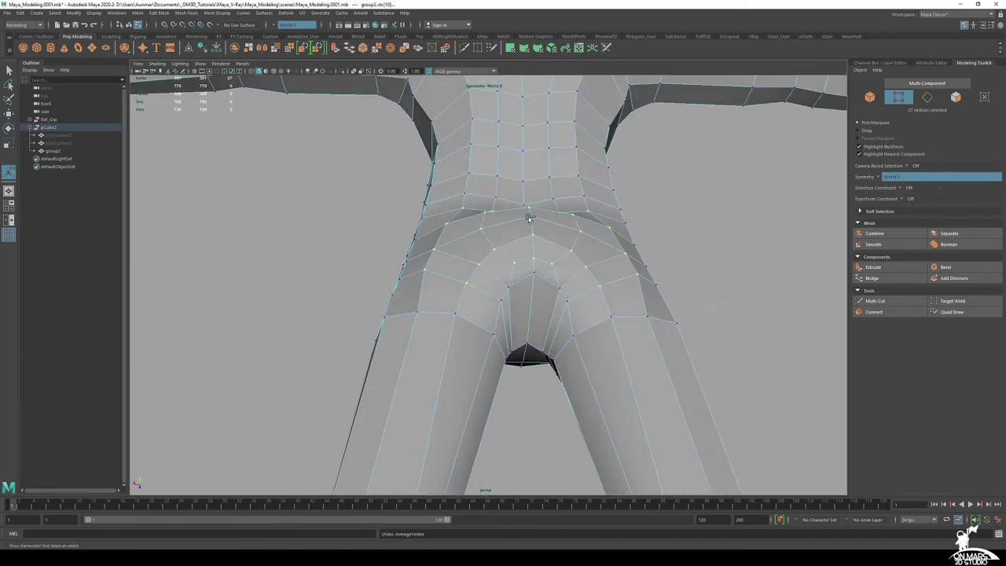
Try several repeated averaging passes on the selected vertices and undo them
{"action": "left_click_drag", "start_coordinate": [502, 251], "coordinate": [428, 318], "text": "alt"}
{"action": "key", "text": "ctrl+z"}
{"action": "key", "text": "g"}
{"action": "key", "text": "g"}
{"action": "key", "text": "g"}
{"action": "key", "text": "ctrl+z"}
{"action": "key", "text": "ctrl+z"}
{"action": "key", "text": "ctrl+z"}
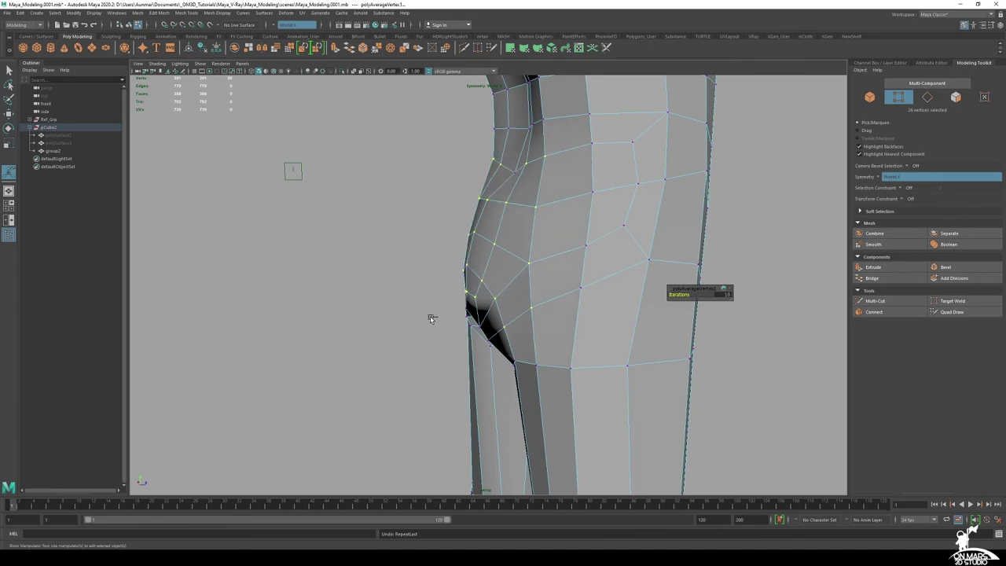
Apply Average Vertices with 10 iterations to smooth the buttocks and lower back, then return to the Select tool
{"action": "key", "text": "g"}
{"action": "left_click_drag", "start_coordinate": [430, 318], "coordinate": [528, 274], "text": "alt"}
{"action": "left_click_drag", "start_coordinate": [485, 234], "coordinate": [507, 235], "text": "alt"}
{"action": "key", "text": "q"}
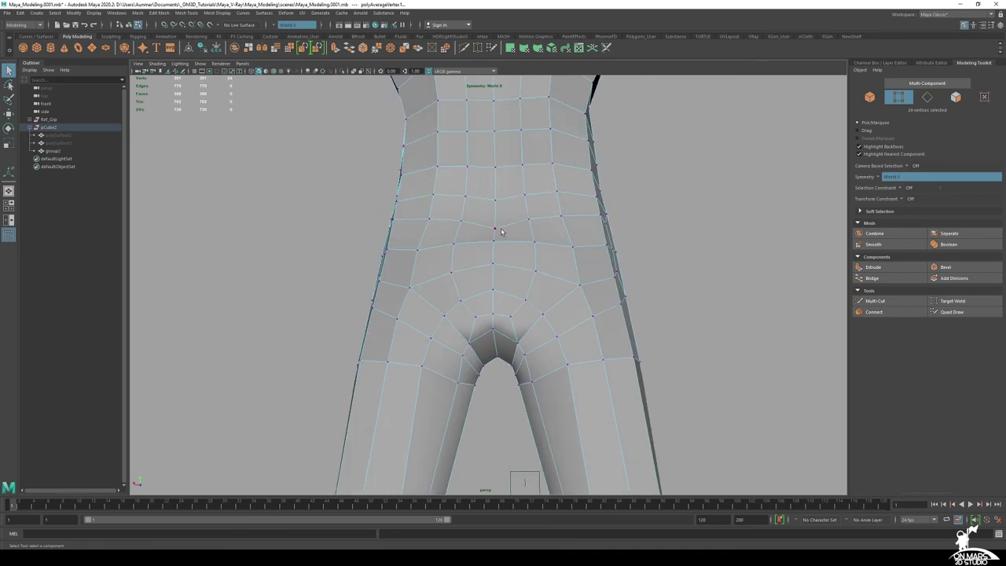
Select the vertices running from the side of the hips across the buttocks for vertex averaging
{"action": "left_click_drag", "start_coordinate": [372, 236], "coordinate": [341, 135]}
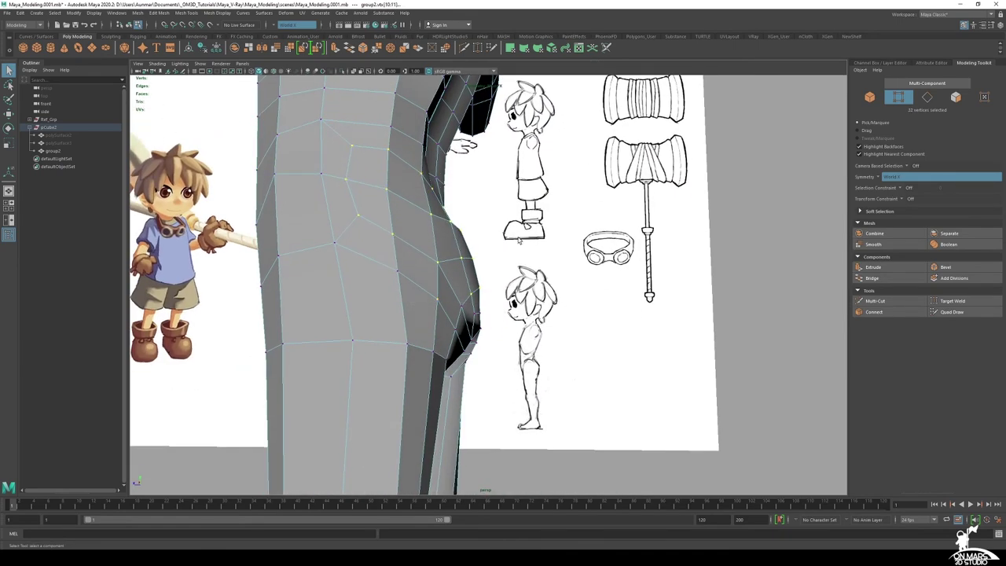
{"action": "right_click", "coordinate": [519, 238], "text": "shift"}
{"action": "left_click_drag", "start_coordinate": [527, 245], "coordinate": [545, 263], "text": "alt"}
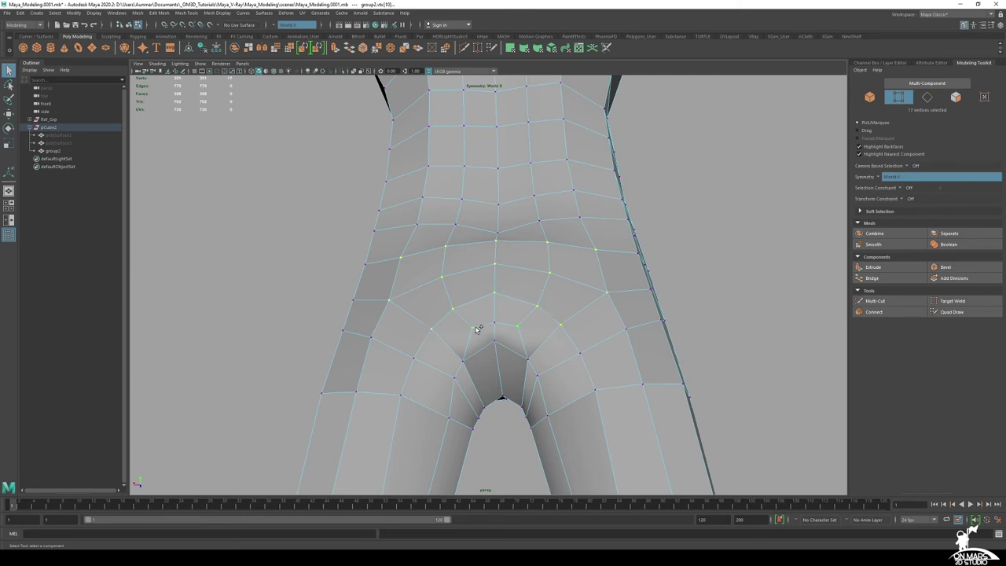
Move the selected hip and buttock vertices slightly backward to round out the buttocks
{"action": "key", "text": "w"}
{"action": "left_click_drag", "start_coordinate": [552, 341], "coordinate": [604, 267], "text": "alt"}
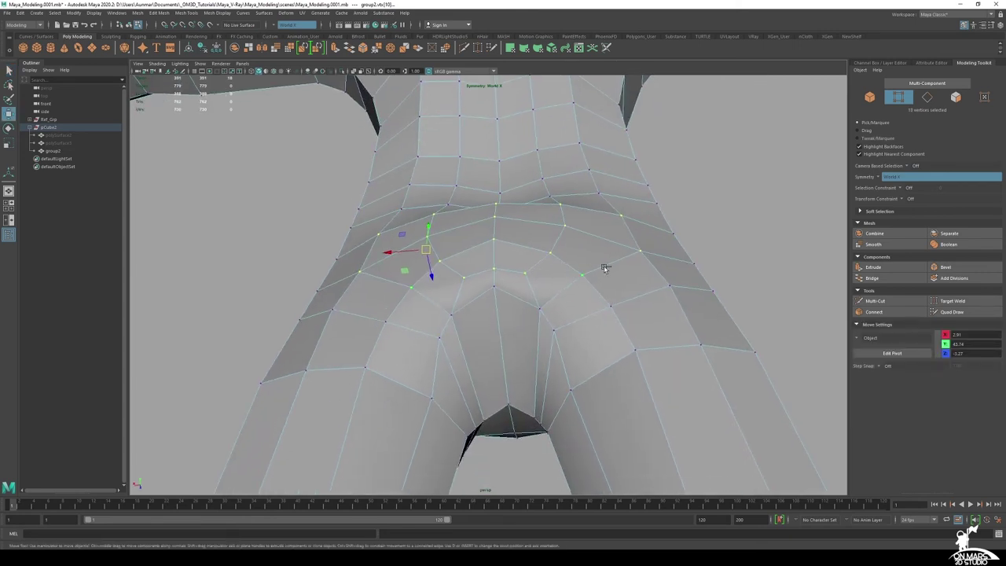
{"action": "middle_click_drag", "start_coordinate": [604, 267], "coordinate": [638, 270]}
{"action": "mouse_move", "coordinate": [640, 269]}
{"action": "left_mouse_down", "text": "alt"}
{"action": "mouse_move", "coordinate": [576, 316]}
{"action": "mouse_move", "coordinate": [429, 296]}
{"action": "mouse_move", "coordinate": [642, 266]}
{"action": "left_mouse_up", "text": "alt"}
Remove the outer vertices from the buttock selection and nudge the remaining central ones
{"action": "left_click", "coordinate": [609, 220], "text": "ctrl"}
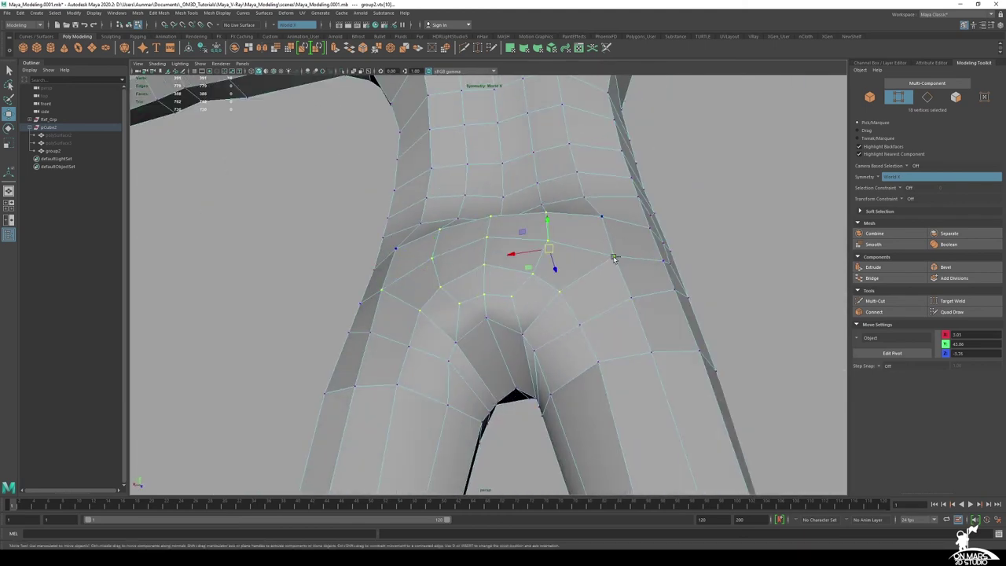
{"action": "left_click", "coordinate": [613, 259], "text": "ctrl"}
{"action": "left_click", "coordinate": [569, 288], "text": "ctrl"}
{"action": "left_click_drag", "start_coordinate": [562, 295], "coordinate": [506, 330], "text": "alt"}
{"action": "middle_click_drag", "start_coordinate": [681, 329], "coordinate": [682, 332]}
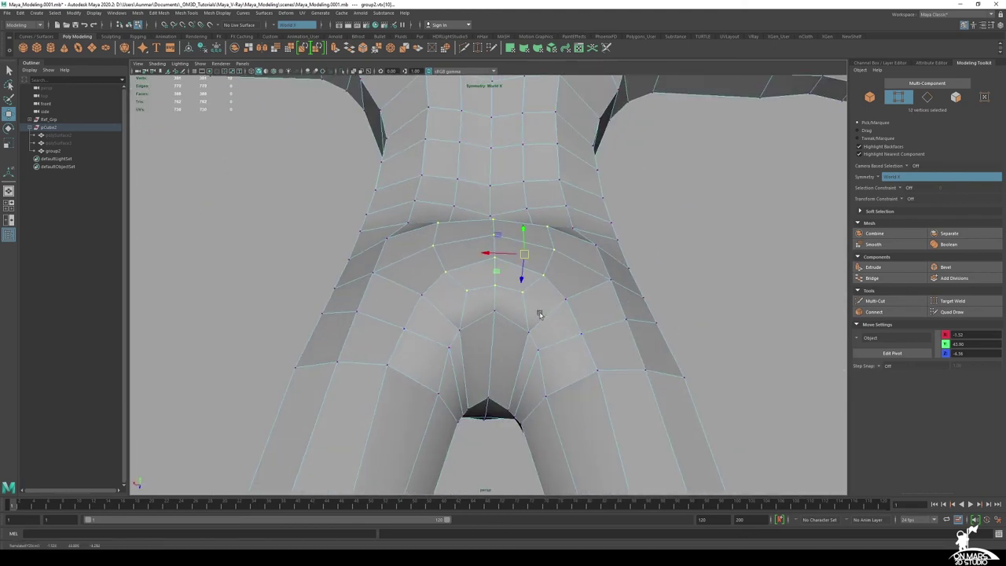
{"action": "left_click_drag", "start_coordinate": [539, 314], "coordinate": [652, 323], "text": "alt"}
In the side view, move the lower-back vertices above the buttocks to follow the reference outline
{"action": "key", "text": "space"}
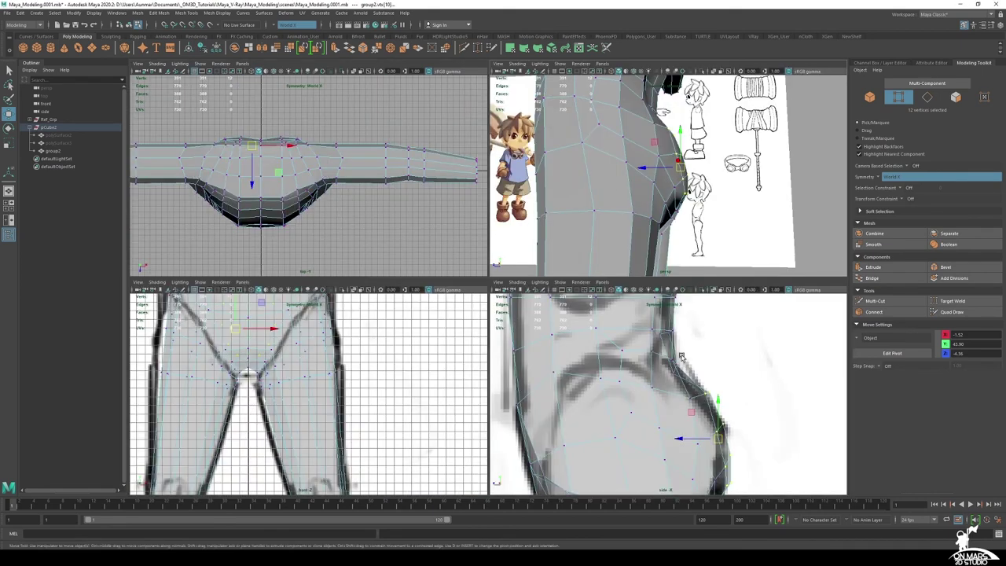
{"action": "key", "text": "space"}
{"action": "scroll", "coordinate": [536, 228], "scroll_direction": "up", "scroll_amount": 1}
{"action": "middle_click_drag", "start_coordinate": [501, 261], "coordinate": [500, 294], "text": "alt"}
{"action": "left_click", "coordinate": [498, 271]}
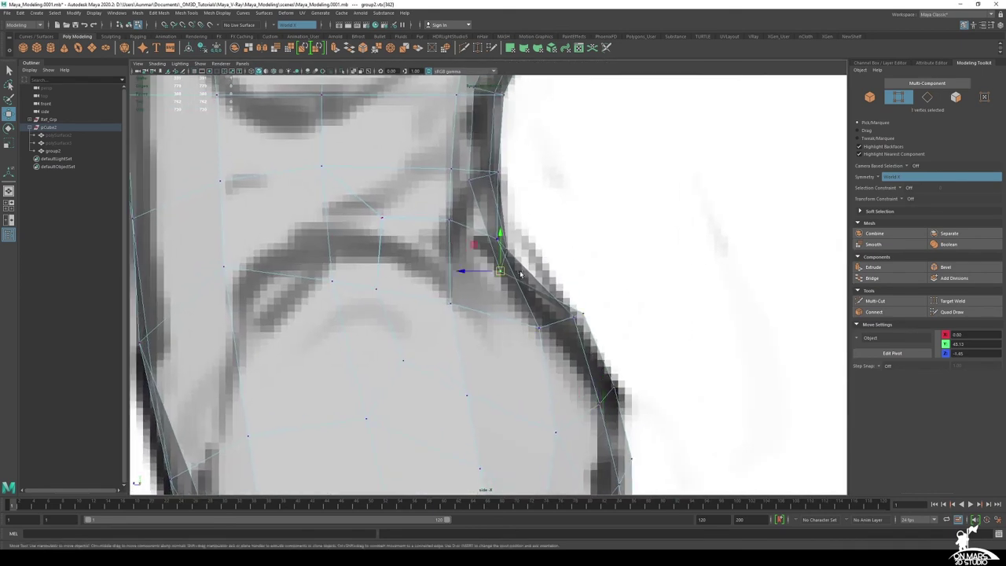
{"action": "left_click_drag", "start_coordinate": [528, 286], "coordinate": [520, 247]}
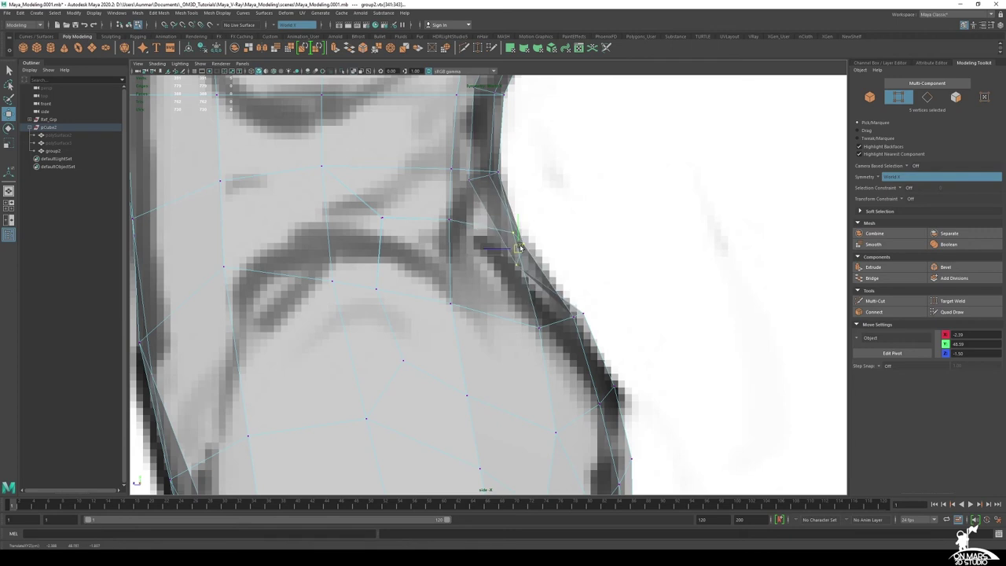
{"action": "middle_click_drag", "start_coordinate": [529, 194], "coordinate": [539, 240], "text": "alt"}
{"action": "left_click_drag", "start_coordinate": [516, 239], "coordinate": [469, 222]}
{"action": "middle_click_drag", "start_coordinate": [563, 274], "coordinate": [572, 272]}
Move the back waist's center vertex slightly backward toward the side reference, then select the center vertex above the buttocks
{"action": "middle_click_drag", "start_coordinate": [486, 136], "coordinate": [485, 190], "text": "alt"}
{"action": "left_click_drag", "start_coordinate": [486, 194], "coordinate": [487, 191]}
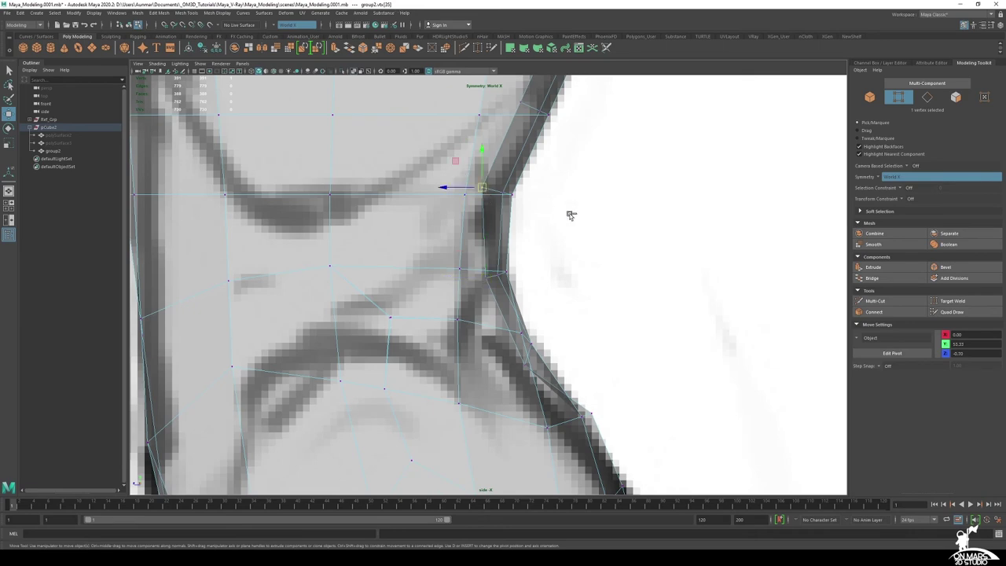
{"action": "middle_click_drag", "start_coordinate": [571, 215], "coordinate": [578, 217]}
{"action": "middle_click_drag", "start_coordinate": [635, 312], "coordinate": [593, 200], "text": "alt"}
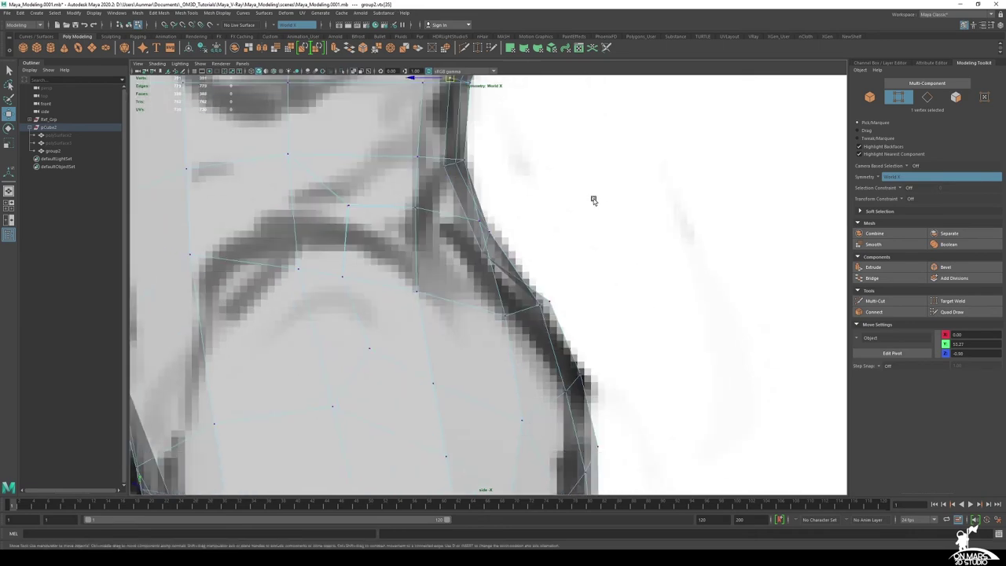
{"action": "left_click", "coordinate": [491, 264]}
Return to object mode in the perspective view and examine the body's shape from behind and from the front
{"action": "key", "text": "space"}
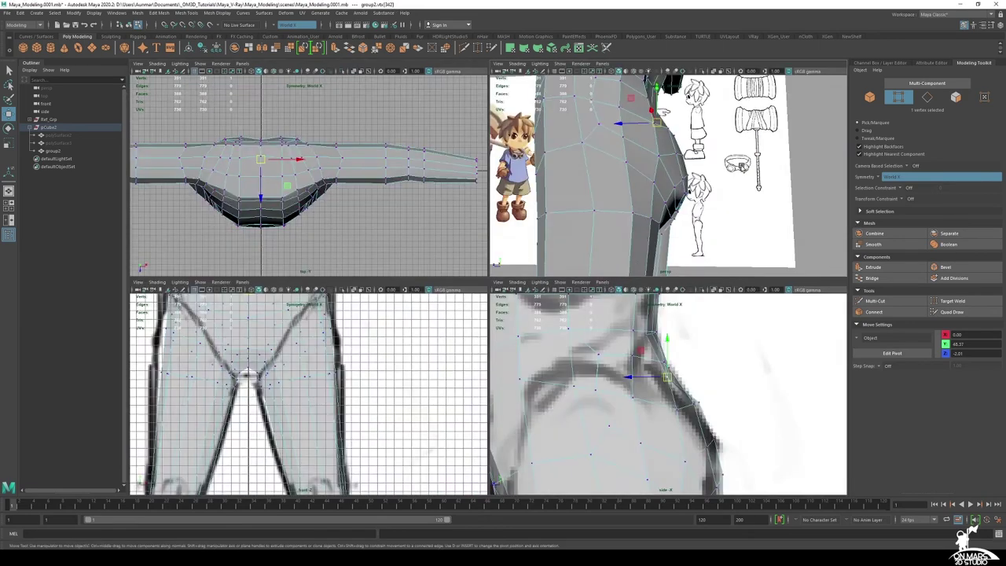
{"action": "key", "text": "space"}
{"action": "scroll", "coordinate": [428, 223], "scroll_direction": "down", "scroll_amount": 5}
{"action": "left_click_drag", "start_coordinate": [428, 223], "coordinate": [322, 242], "text": "alt"}
{"action": "key", "text": "F8"}
{"action": "key", "text": "q"}
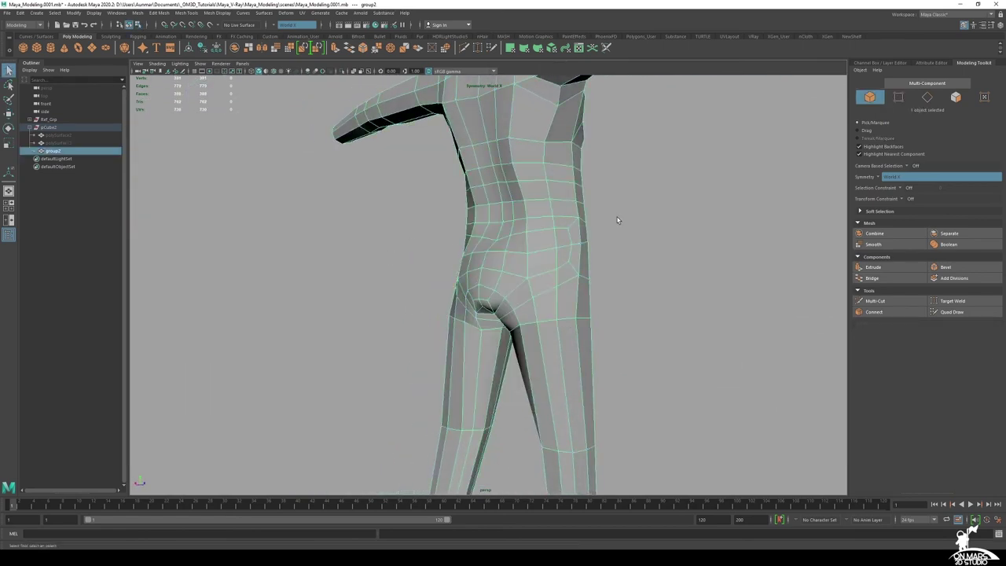
{"action": "left_click", "coordinate": [617, 220]}
{"action": "mouse_move", "coordinate": [428, 245]}
{"action": "left_mouse_down", "text": "alt"}
{"action": "mouse_move", "coordinate": [523, 254]}
{"action": "mouse_move", "coordinate": [577, 281]}
{"action": "mouse_move", "coordinate": [465, 263]}
{"action": "mouse_move", "coordinate": [443, 243]}
{"action": "left_mouse_up", "text": "alt"}
{"action": "scroll", "coordinate": [523, 254], "scroll_direction": "down", "scroll_amount": 4}
{"action": "left_click", "coordinate": [466, 244]}
{"action": "scroll", "coordinate": [442, 243], "scroll_direction": "up", "scroll_amount": 4}
{"action": "left_click_drag", "start_coordinate": [493, 270], "coordinate": [571, 247], "text": "alt"}
{"action": "scroll", "coordinate": [507, 263], "scroll_direction": "down", "scroll_amount": 2}
{"action": "scroll", "coordinate": [518, 228], "scroll_direction": "down", "scroll_amount": 5}
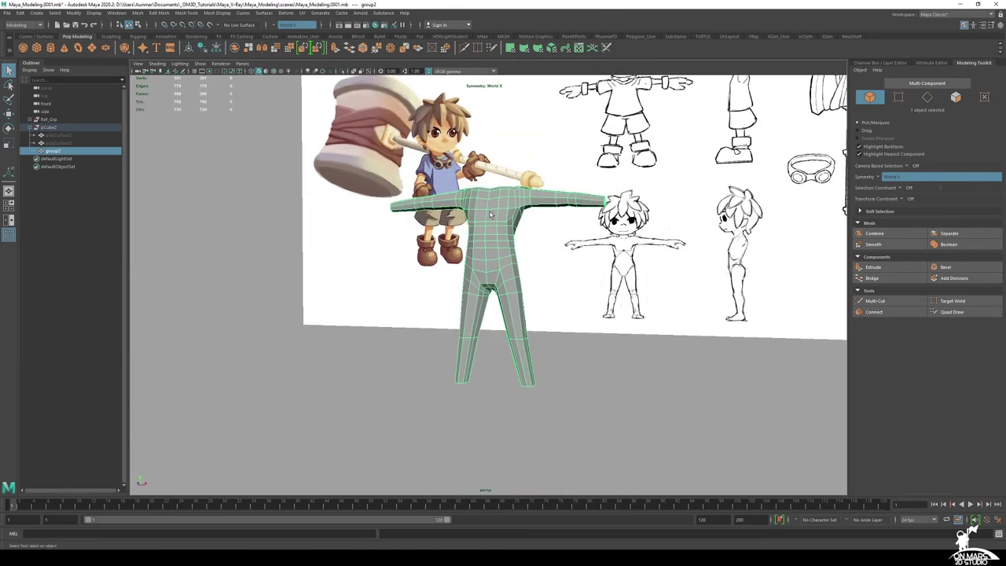
{"action": "middle_click_drag", "start_coordinate": [490, 214], "coordinate": [515, 241], "text": "alt"}
{"action": "scroll", "coordinate": [570, 267], "scroll_direction": "up", "scroll_amount": 4}
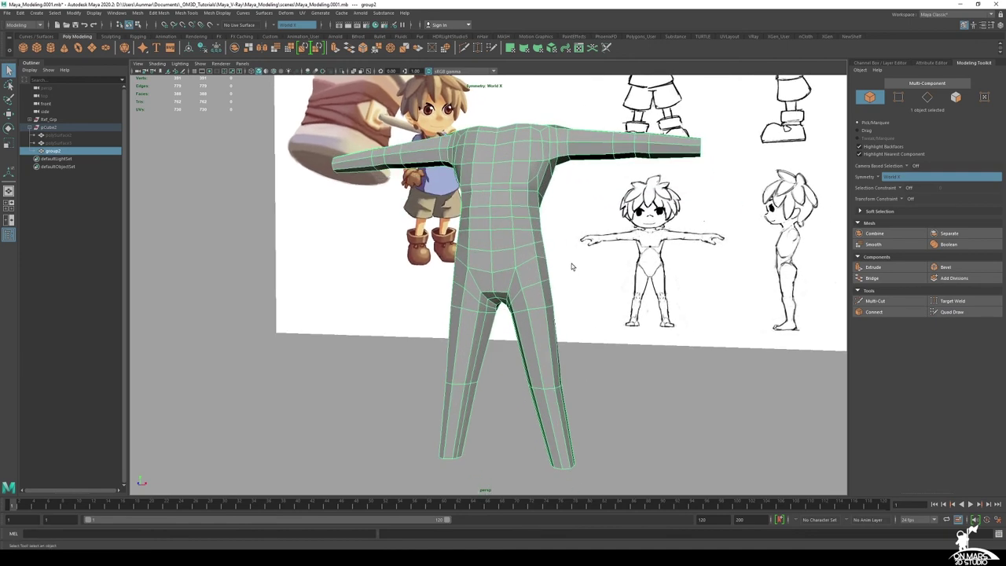
Apply the Soften/Harden Edges operation to the body mesh and check the shading on the hips and legs
{"action": "right_click", "coordinate": [501, 222], "text": "shift"}
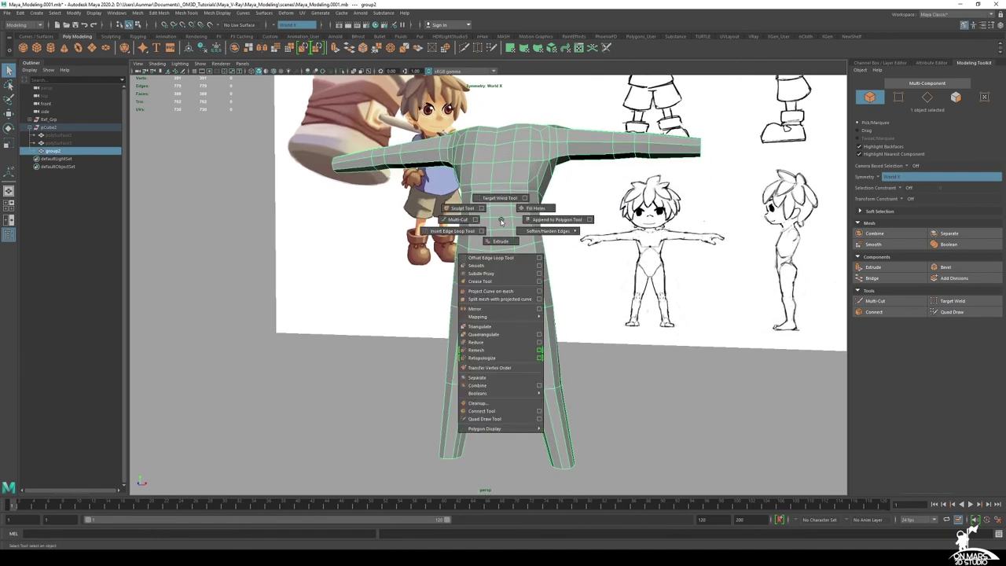
{"action": "right_click_drag", "start_coordinate": [501, 222], "coordinate": [562, 248], "text": "shift"}
{"action": "left_click", "coordinate": [663, 364]}
{"action": "left_click_drag", "start_coordinate": [662, 364], "coordinate": [345, 397], "text": "alt"}
{"action": "left_click", "coordinate": [506, 338]}
{"action": "right_click_drag", "start_coordinate": [506, 339], "coordinate": [598, 343], "text": "alt"}
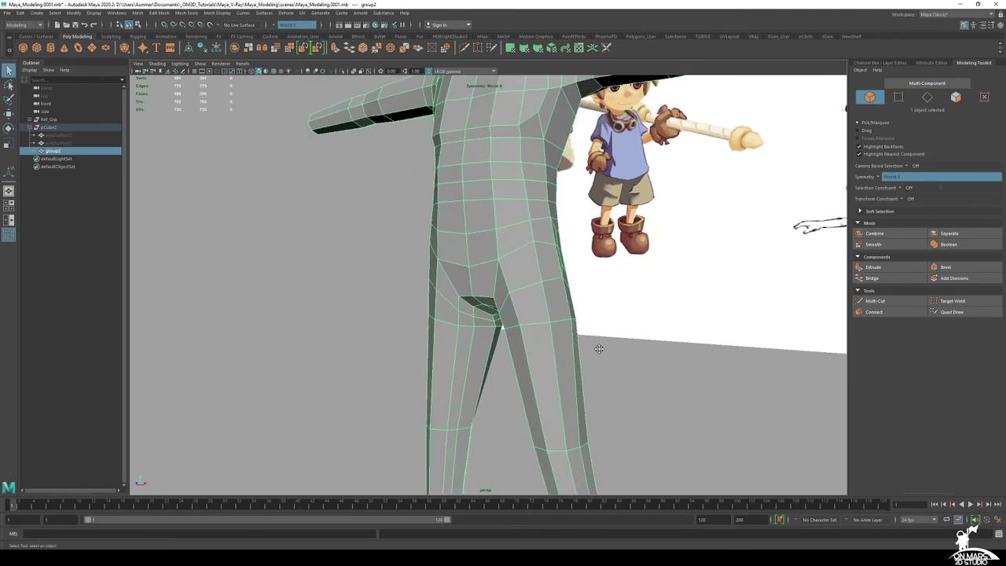
{"action": "middle_click_drag", "start_coordinate": [597, 343], "coordinate": [538, 233], "text": "alt"}
In the side view, insert an edge loop with Multi-Cut around the middle of the thighs
{"action": "key", "text": "space"}
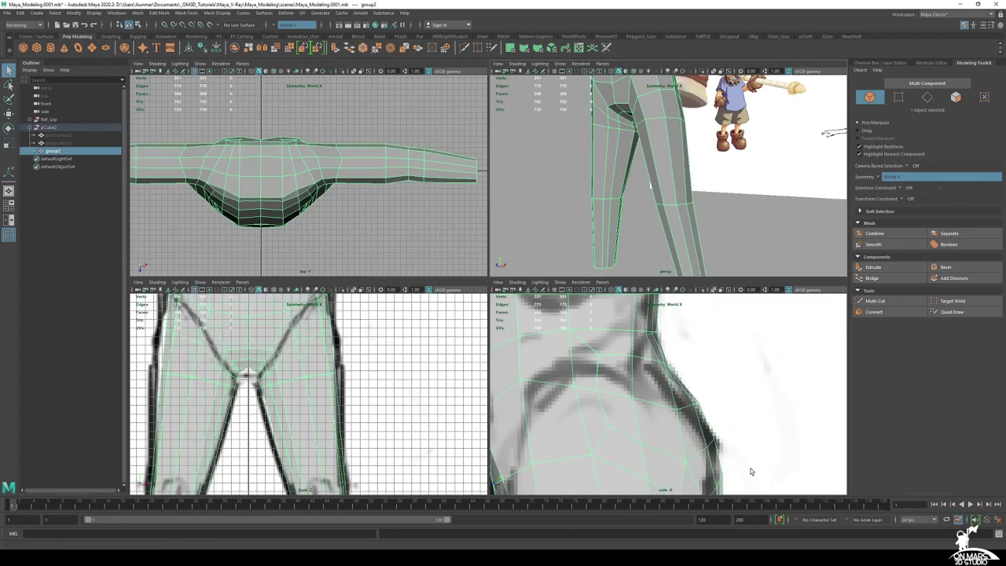
{"action": "middle_click_drag", "start_coordinate": [751, 471], "coordinate": [692, 304], "text": "alt"}
{"action": "middle_click_drag", "start_coordinate": [621, 394], "coordinate": [713, 355], "text": "alt"}
{"action": "key", "text": "space"}
{"action": "right_click_drag", "start_coordinate": [713, 355], "coordinate": [568, 374], "text": "alt"}
{"action": "middle_click_drag", "start_coordinate": [568, 374], "coordinate": [561, 262], "text": "alt"}
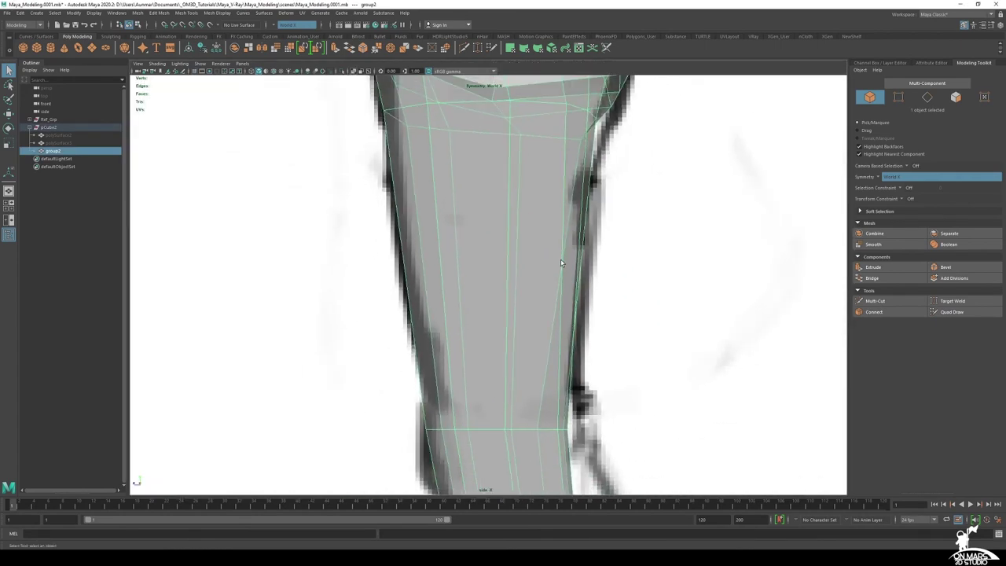
{"action": "right_click_drag", "start_coordinate": [561, 262], "coordinate": [512, 265], "text": "alt"}
{"action": "middle_click_drag", "start_coordinate": [512, 266], "coordinate": [515, 310], "text": "alt"}
{"action": "left_click", "coordinate": [878, 303]}
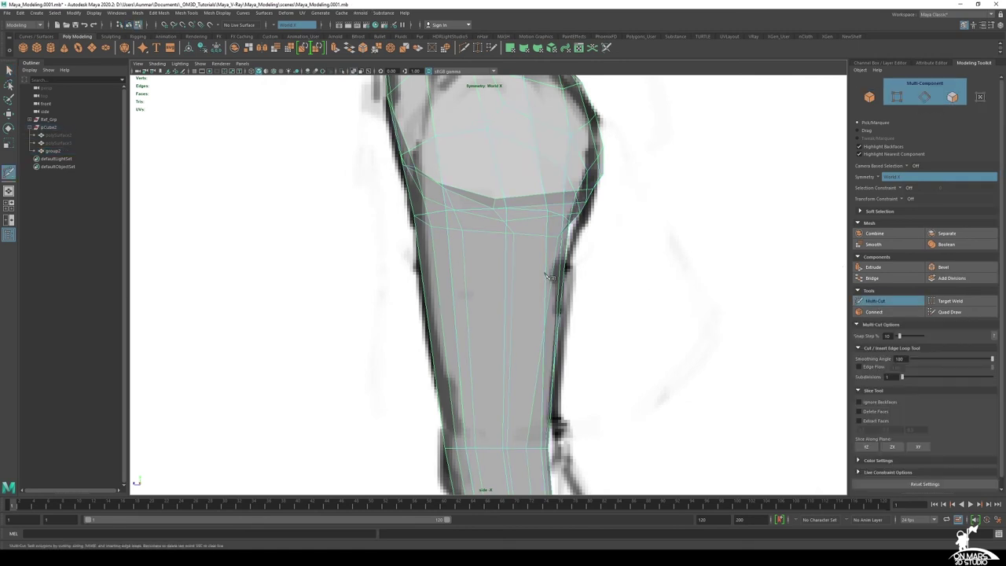
{"action": "right_click_drag", "start_coordinate": [545, 275], "coordinate": [553, 275], "text": "alt"}
{"action": "middle_click_drag", "start_coordinate": [553, 275], "coordinate": [578, 222], "text": "alt"}
{"action": "left_click", "coordinate": [533, 149]}
{"action": "left_click", "coordinate": [533, 278], "text": "ctrl"}
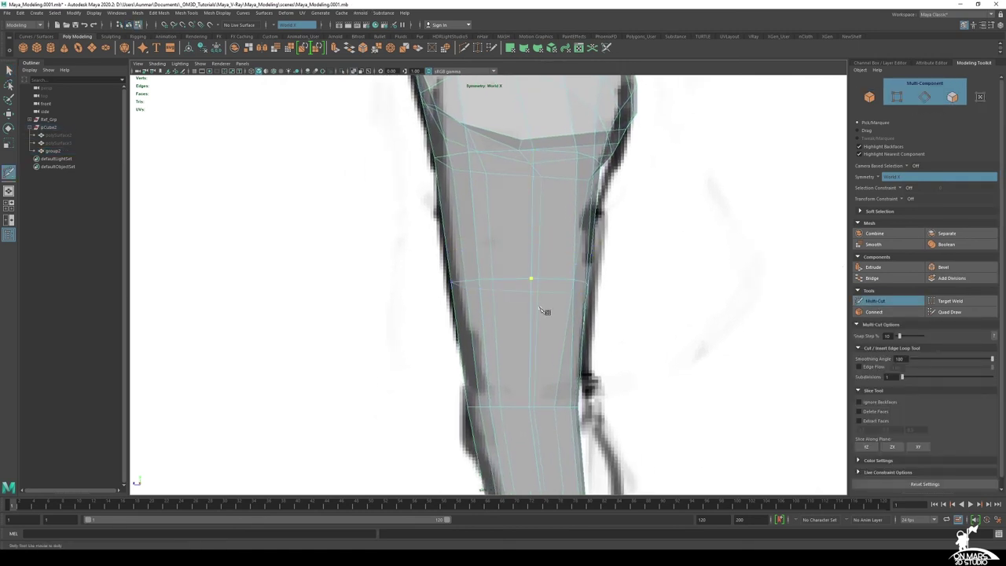
Insert one edge loop midway between knee and ankle and another midway between that loop and the knee
{"action": "middle_click_drag", "start_coordinate": [546, 366], "coordinate": [492, 139], "text": "alt"}
{"action": "middle_click_drag", "start_coordinate": [514, 242], "coordinate": [513, 275], "text": "alt"}
{"action": "right_click_drag", "start_coordinate": [513, 275], "coordinate": [518, 266], "text": "alt"}
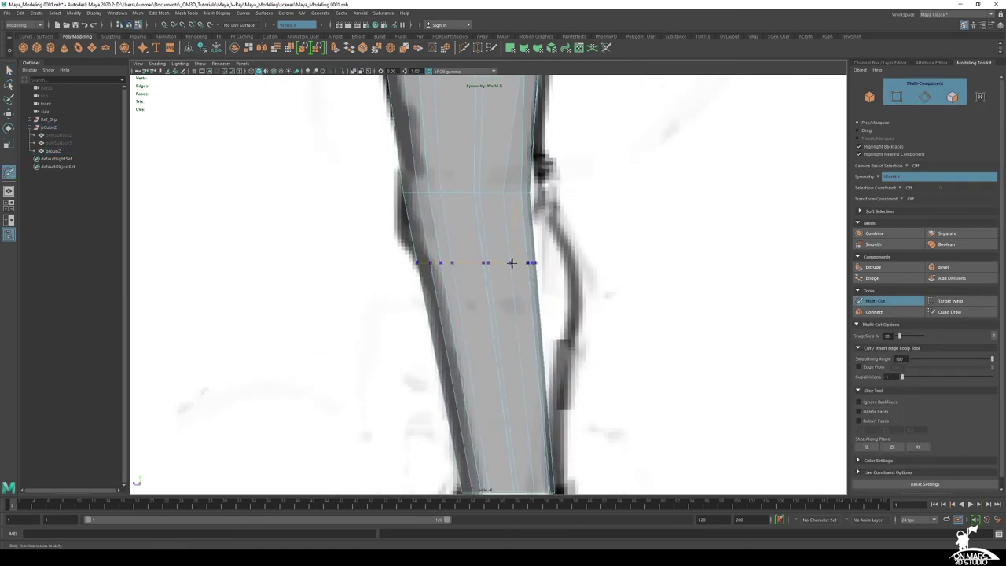
{"action": "middle_click", "coordinate": [513, 271], "text": "ctrl"}
{"action": "key", "text": "q"}
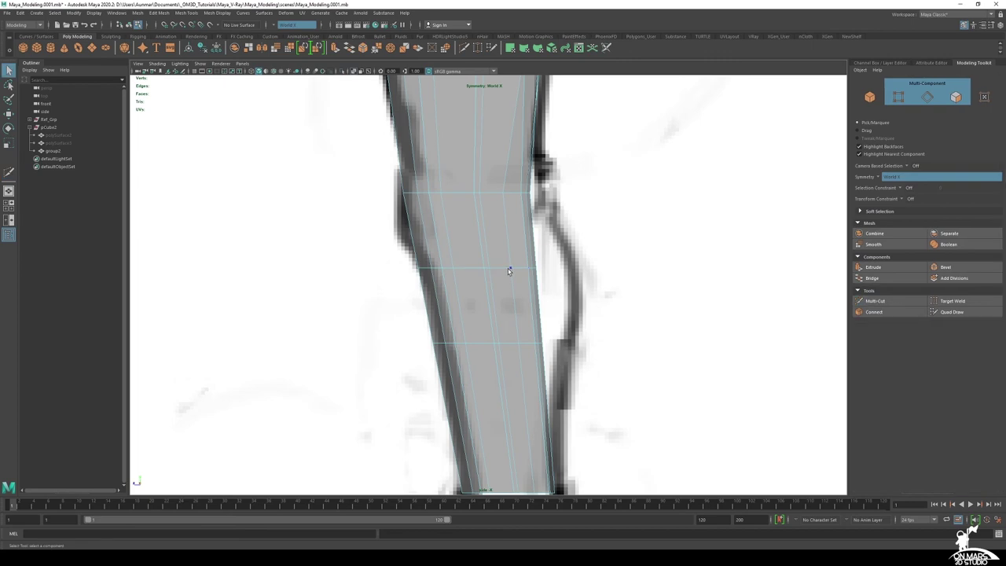
In the front view, select the new edge loop just below the knee and shift it outward to match the reference
{"action": "key", "text": "space"}
{"action": "middle_click_drag", "start_coordinate": [372, 442], "coordinate": [385, 325], "text": "alt"}
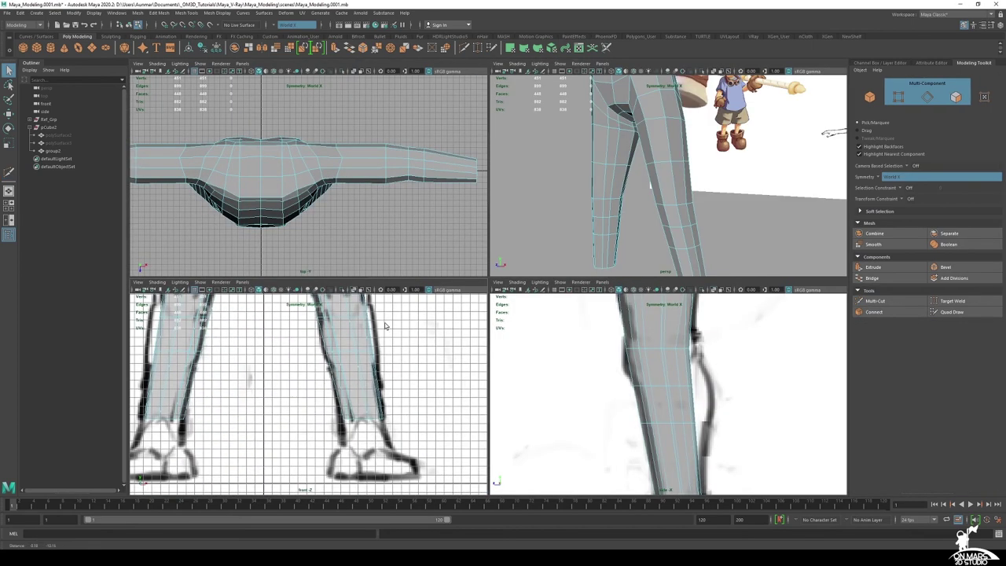
{"action": "key", "text": "space"}
{"action": "middle_click_drag", "start_coordinate": [490, 207], "coordinate": [473, 277], "text": "alt"}
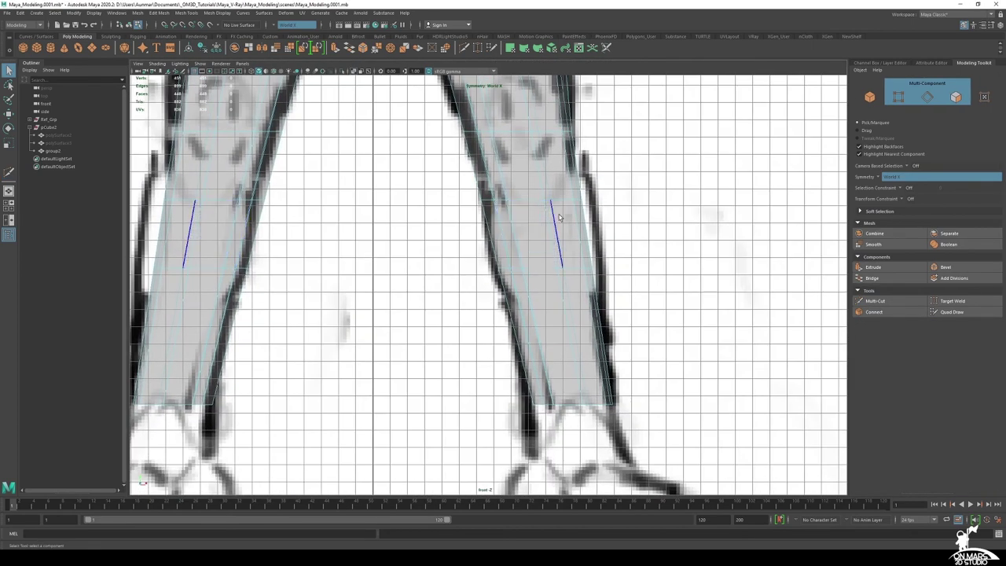
{"action": "double_click", "coordinate": [522, 201]}
{"action": "key", "text": "w"}
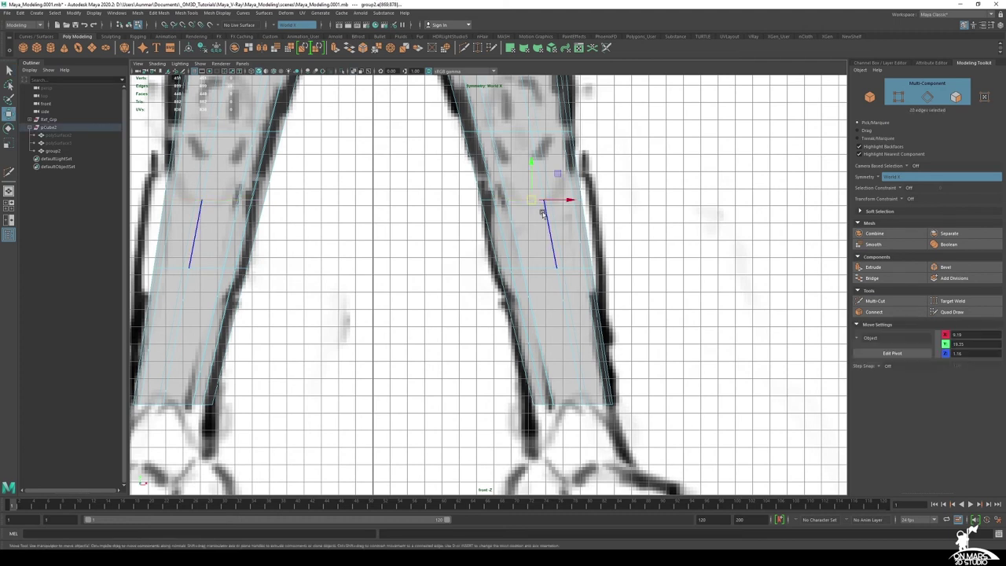
{"action": "middle_click_drag", "start_coordinate": [652, 233], "coordinate": [655, 234]}
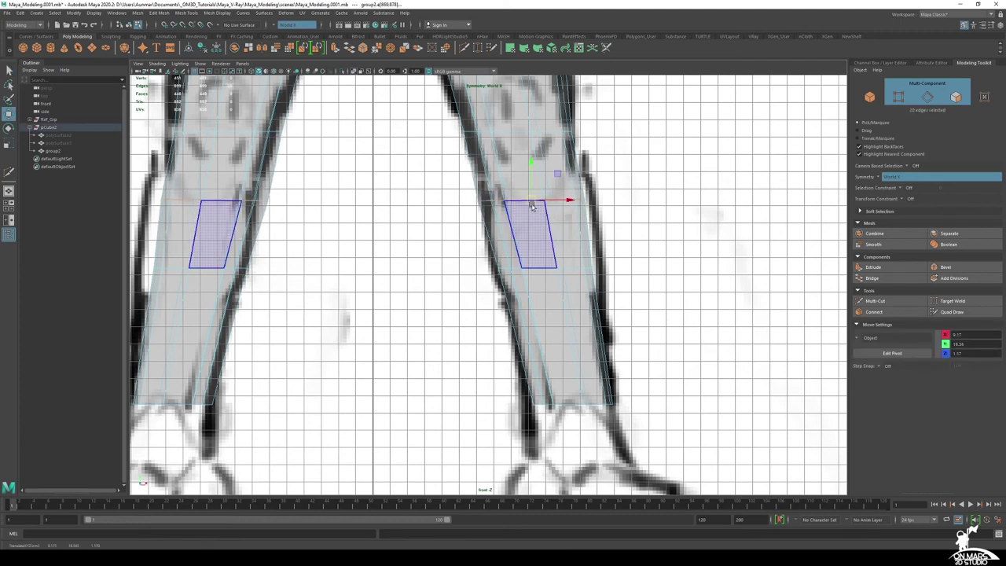
{"action": "left_click_drag", "start_coordinate": [555, 201], "coordinate": [558, 201]}
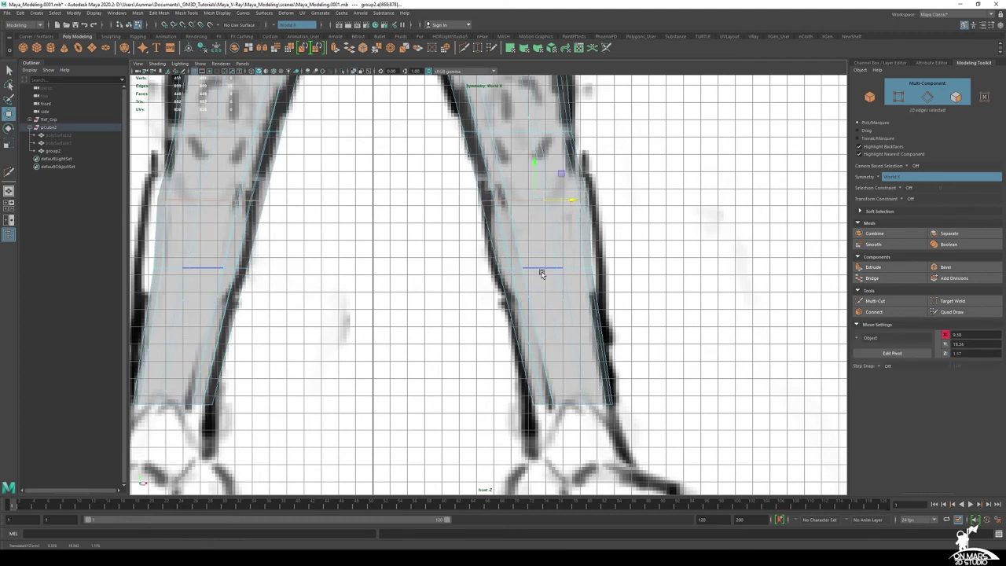
Select the mid-shin edge loop and shift it outward to center it on the reference leg
{"action": "double_click", "coordinate": [539, 270]}
{"action": "left_click_drag", "start_coordinate": [581, 268], "coordinate": [585, 268]}
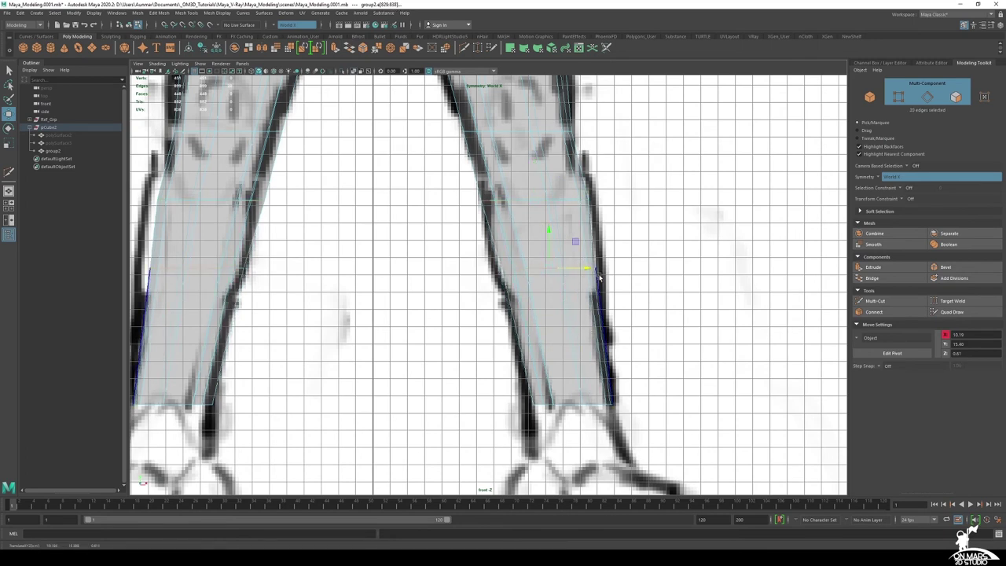
{"action": "key", "text": "e"}
{"action": "key", "text": "w"}
{"action": "middle_click_drag", "start_coordinate": [680, 293], "coordinate": [682, 293]}
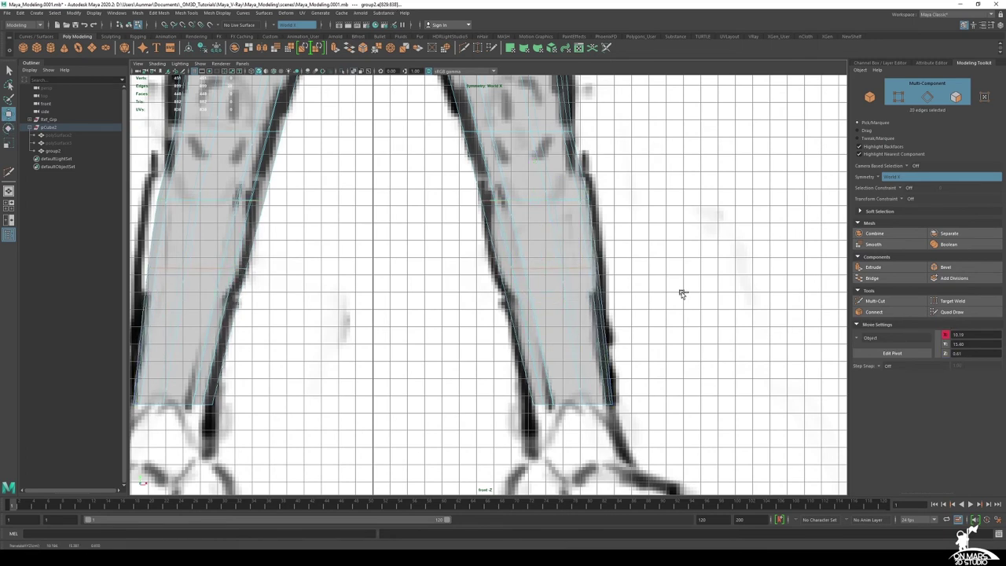
{"action": "middle_click_drag", "start_coordinate": [659, 245], "coordinate": [655, 289], "text": "alt"}
{"action": "middle_click_drag", "start_coordinate": [619, 406], "coordinate": [589, 294], "text": "alt"}
Select the rear vertices of the loop below the knee and push them backward to form the calf
{"action": "key", "text": "space"}
{"action": "key", "text": "space"}
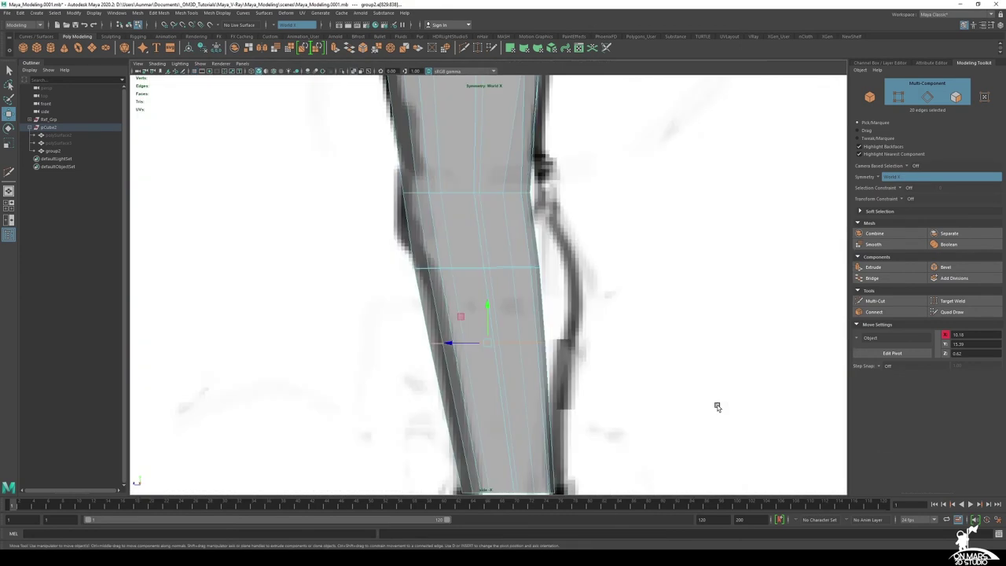
{"action": "right_click_drag", "start_coordinate": [495, 232], "coordinate": [454, 225]}
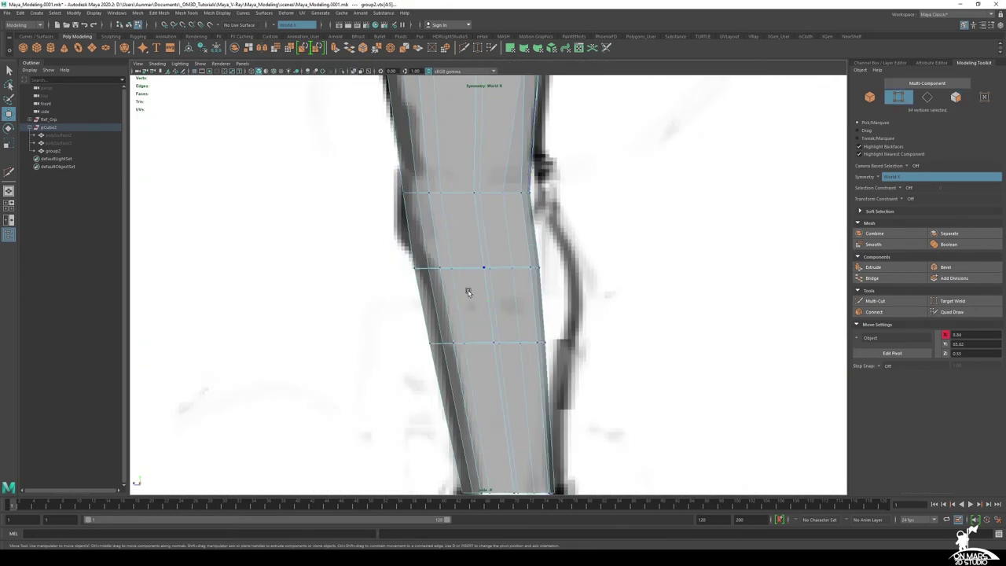
{"action": "left_click_drag", "start_coordinate": [487, 262], "coordinate": [472, 252]}
{"action": "key", "text": "space"}
{"action": "key", "text": "space"}
{"action": "left_click_drag", "start_coordinate": [662, 187], "coordinate": [555, 246], "text": "alt"}
{"action": "middle_click_drag", "start_coordinate": [554, 247], "coordinate": [581, 255], "text": "ctrl"}
{"action": "left_click_drag", "start_coordinate": [581, 255], "coordinate": [608, 299], "text": "alt"}
Nudge the rear calf vertices farther back in the side view, then select the whole vertex loop below the knee
{"action": "key", "text": "space"}
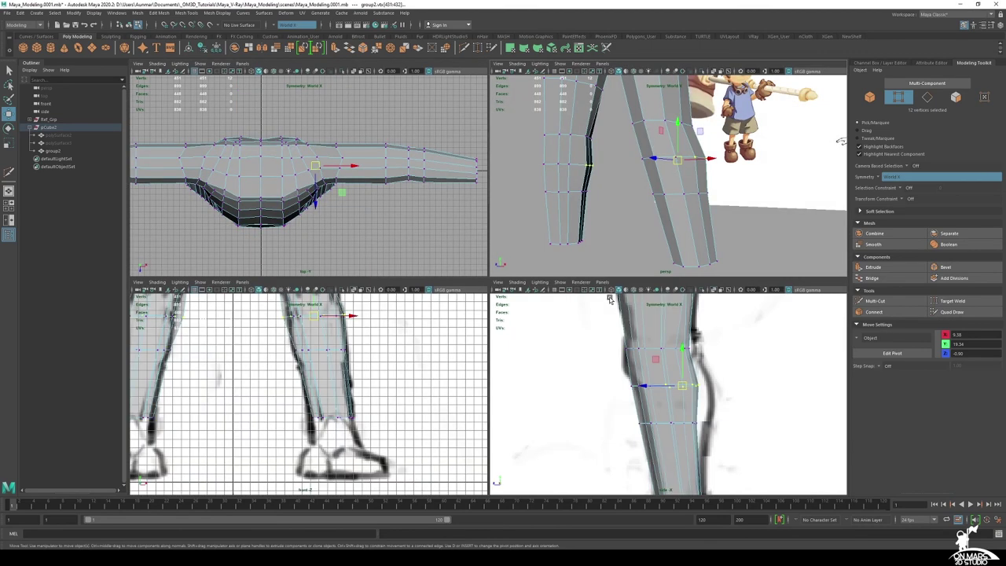
{"action": "middle_click_drag", "start_coordinate": [722, 406], "coordinate": [698, 362], "text": "alt"}
{"action": "key", "text": "space"}
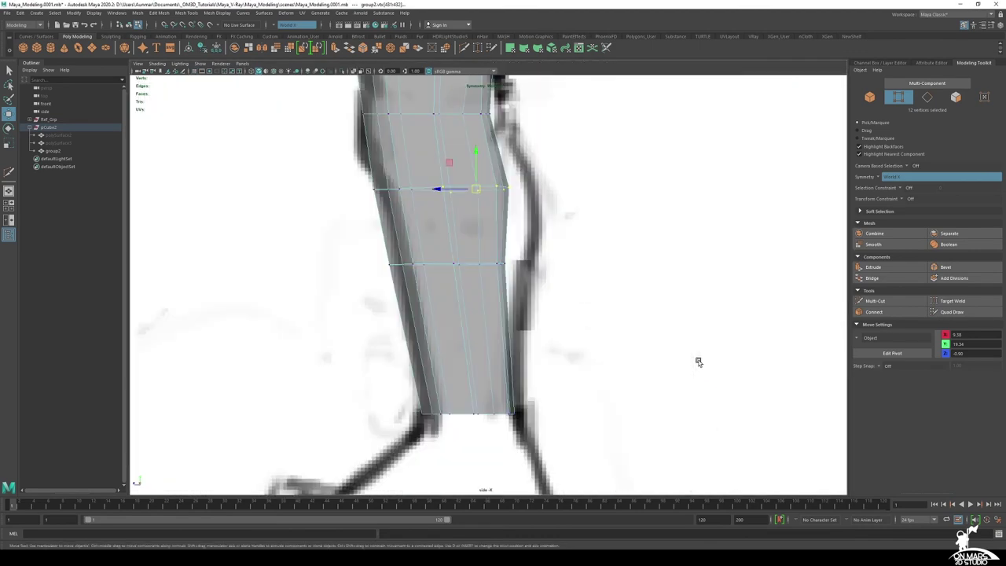
{"action": "middle_click_drag", "start_coordinate": [615, 273], "coordinate": [637, 285], "text": "alt"}
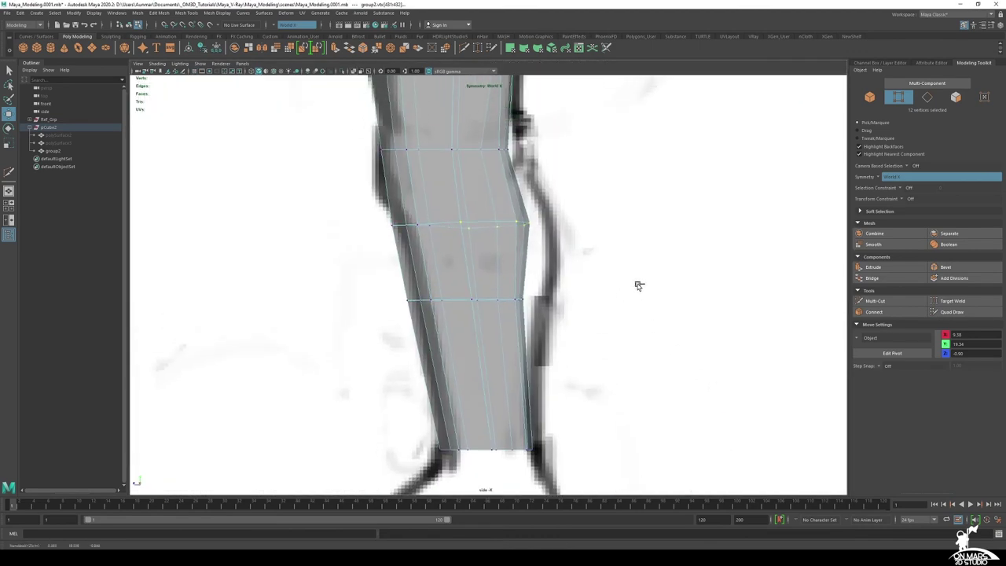
{"action": "key", "text": "w"}
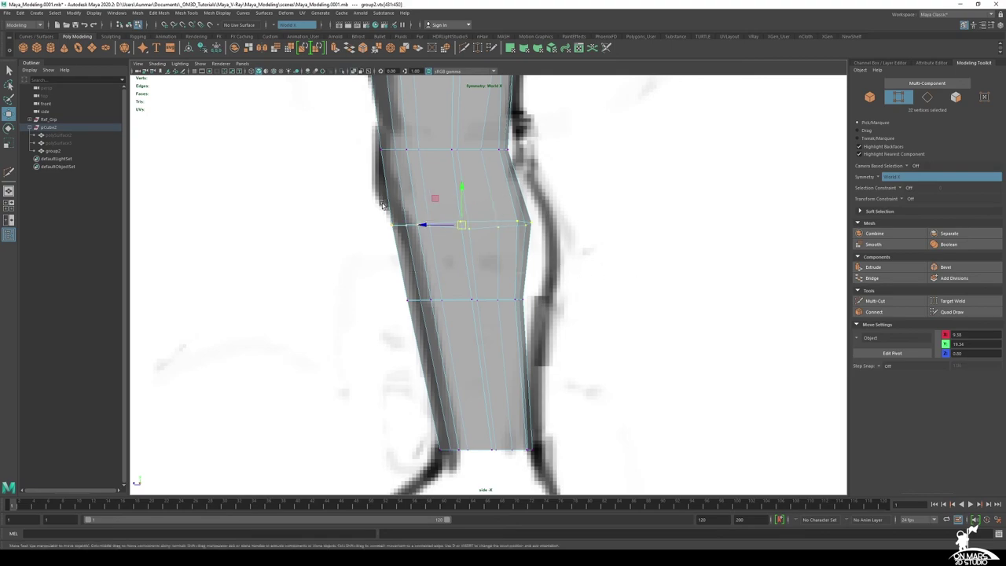
Scale the selected vertex loop below the knee to even out the upper calf
{"action": "key", "text": "space"}
{"action": "key", "text": "space"}
{"action": "left_click_drag", "start_coordinate": [554, 219], "coordinate": [590, 219], "text": "alt"}
{"action": "key", "text": "r"}
{"action": "left_click_drag", "start_coordinate": [552, 265], "coordinate": [495, 253], "text": "alt"}
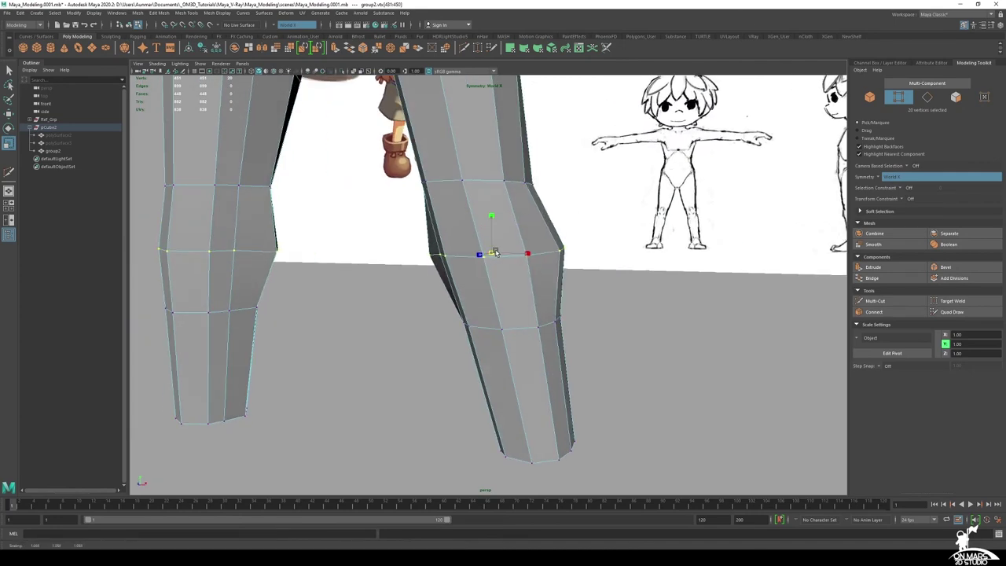
{"action": "key", "text": "space"}
{"action": "key", "text": "space"}
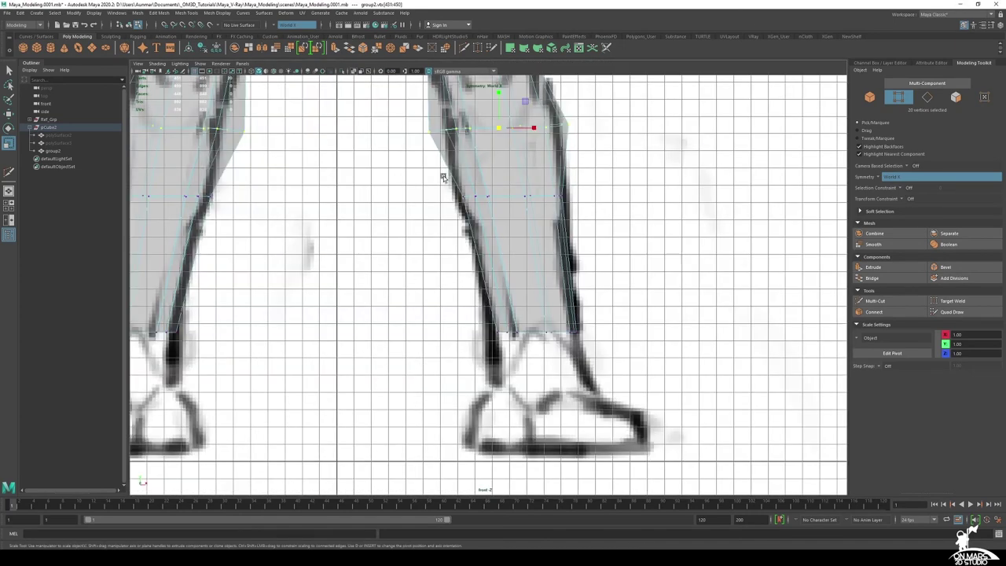
In the front view, move the inner and outer vertices of the loop below the knee inward to match the reference
{"action": "middle_click_drag", "start_coordinate": [435, 137], "coordinate": [450, 199], "text": "alt"}
{"action": "scroll", "coordinate": [450, 199], "scroll_direction": "up", "scroll_amount": 1}
{"action": "mouse_move", "coordinate": [450, 199]}
{"action": "left_mouse_down"}
{"action": "mouse_move", "coordinate": [421, 179]}
{"action": "mouse_move", "coordinate": [452, 186]}
{"action": "left_mouse_up"}
{"action": "key", "text": "w"}
{"action": "left_click_drag", "start_coordinate": [595, 190], "coordinate": [577, 173]}
{"action": "left_click_drag", "start_coordinate": [587, 180], "coordinate": [575, 181]}
{"action": "middle_click_drag", "start_coordinate": [593, 254], "coordinate": [574, 231], "text": "alt"}
{"action": "scroll", "coordinate": [575, 232], "scroll_direction": "up", "scroll_amount": 1}
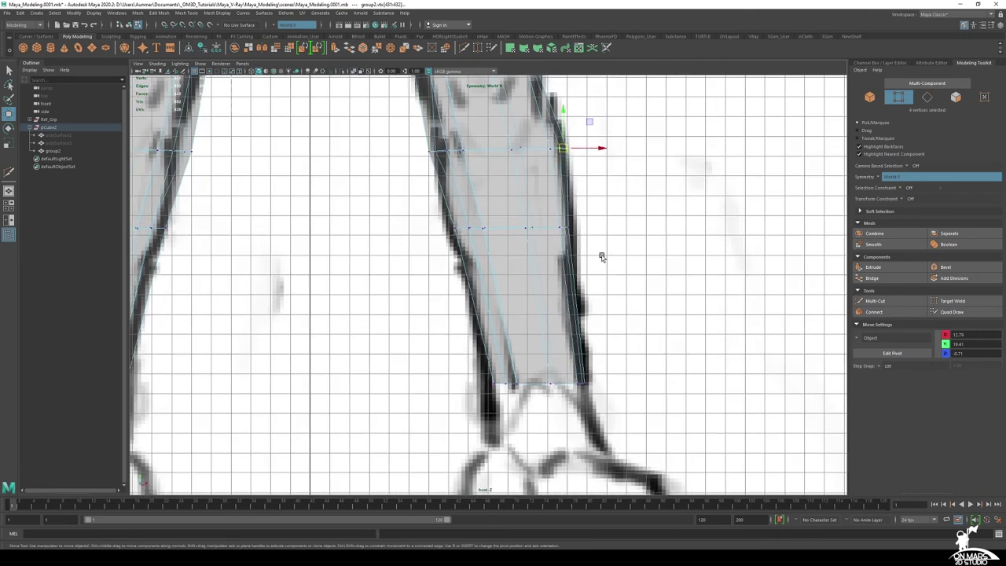
Select the vertices at the open lower end of the legs and lower them toward the reference ankle
{"action": "left_click_drag", "start_coordinate": [600, 253], "coordinate": [418, 190]}
{"action": "middle_click_drag", "start_coordinate": [699, 276], "coordinate": [682, 206]}
{"action": "scroll", "coordinate": [668, 235], "scroll_direction": "down", "scroll_amount": 1}
{"action": "left_click_drag", "start_coordinate": [619, 324], "coordinate": [517, 312]}
{"action": "key", "text": "space"}
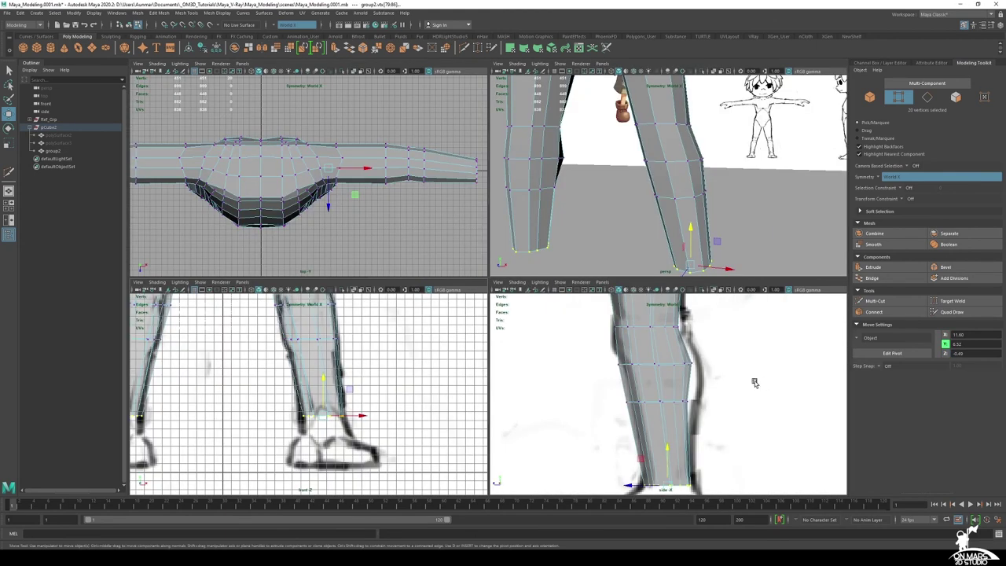
In the side view, shift the mid-shin loop and the loop below the knee backward to match the reference
{"action": "key", "text": "space"}
{"action": "left_click_drag", "start_coordinate": [359, 287], "coordinate": [544, 329]}
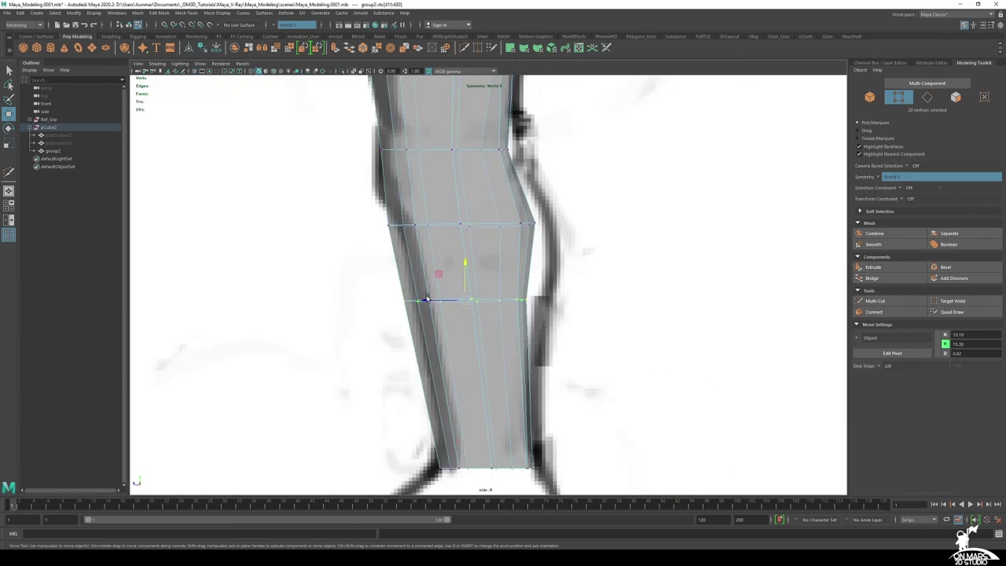
{"action": "left_click_drag", "start_coordinate": [427, 300], "coordinate": [442, 300]}
{"action": "middle_click_drag", "start_coordinate": [592, 253], "coordinate": [610, 333], "text": "alt"}
{"action": "left_click_drag", "start_coordinate": [611, 337], "coordinate": [357, 285]}
{"action": "left_click_drag", "start_coordinate": [428, 308], "coordinate": [454, 308]}
{"action": "scroll", "coordinate": [521, 268], "scroll_direction": "down", "scroll_amount": 1}
Select the vertices at the back of the knee and shift them slightly backward to fit the side reference
{"action": "middle_click_drag", "start_coordinate": [522, 268], "coordinate": [535, 331], "text": "alt"}
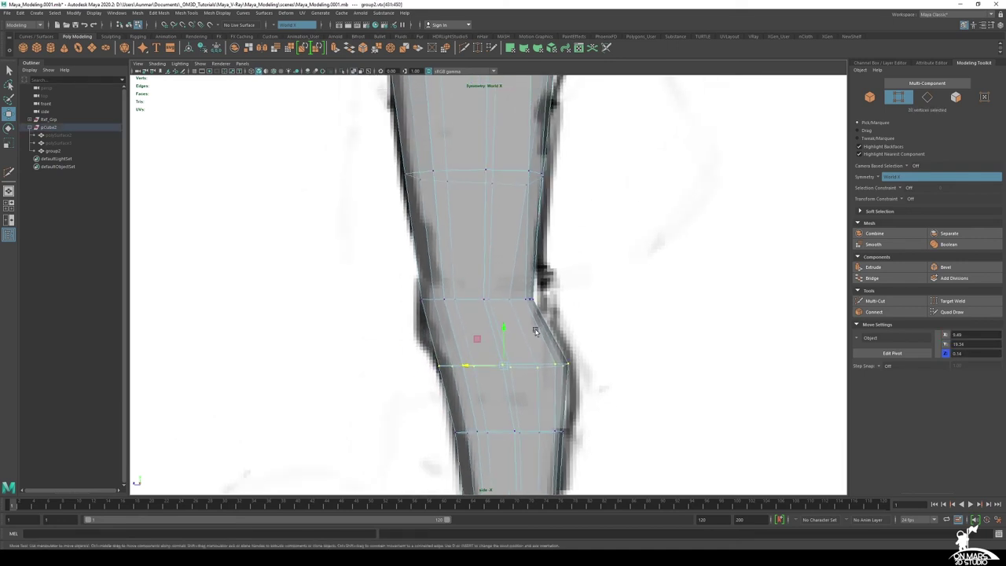
{"action": "left_click_drag", "start_coordinate": [352, 282], "coordinate": [552, 318]}
{"action": "left_click_drag", "start_coordinate": [505, 291], "coordinate": [493, 296]}
{"action": "middle_click_drag", "start_coordinate": [482, 207], "coordinate": [515, 289], "text": "alt"}
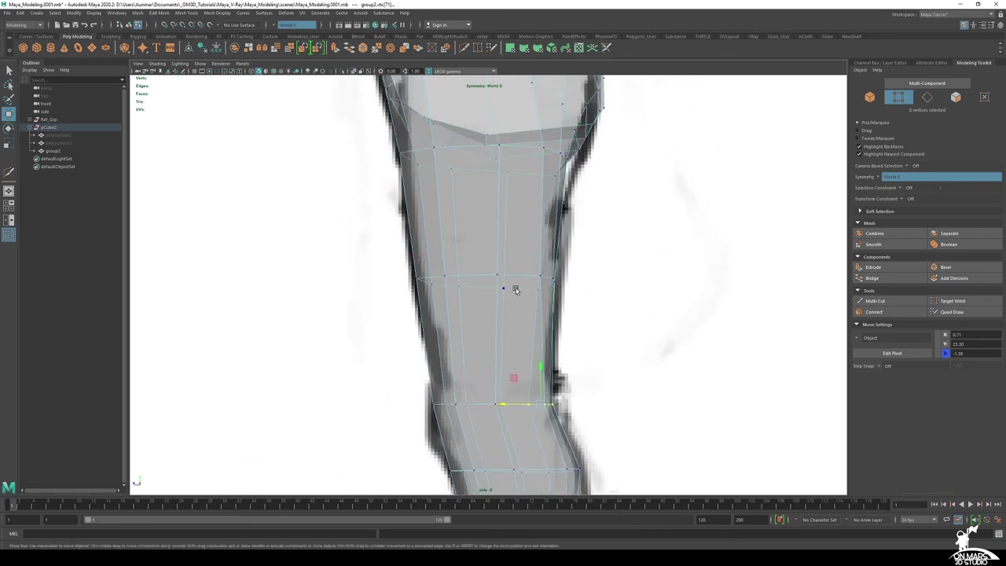
Select the vertices at the lower buttock crease and reposition them along the side reference outline
{"action": "scroll", "coordinate": [591, 179], "scroll_direction": "up", "scroll_amount": 1}
{"action": "middle_click_drag", "start_coordinate": [593, 162], "coordinate": [557, 245], "text": "alt"}
{"action": "left_click", "coordinate": [515, 224]}
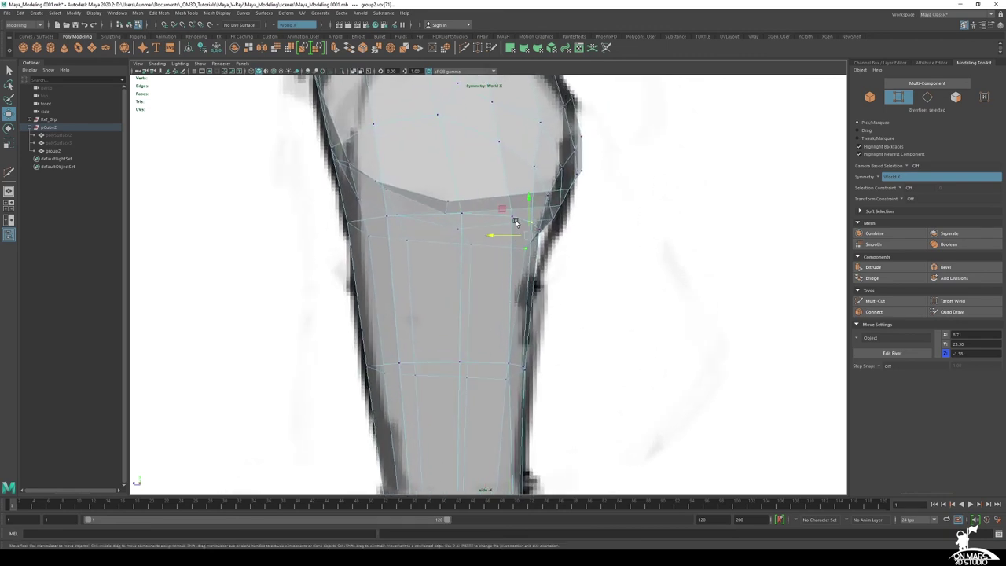
{"action": "left_click_drag", "start_coordinate": [518, 222], "coordinate": [546, 191]}
{"action": "middle_click_drag", "start_coordinate": [591, 216], "coordinate": [548, 247], "text": "alt"}
{"action": "scroll", "coordinate": [548, 247], "scroll_direction": "up", "scroll_amount": 2}
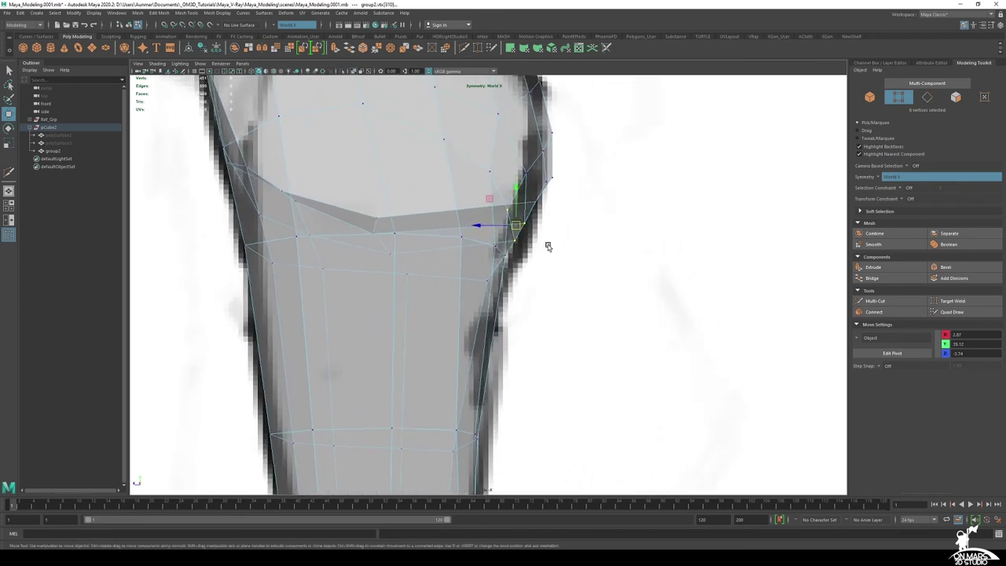
Refine the lower buttock vertices against the side reference and adjust the hip vertices just above them
{"action": "left_click_drag", "start_coordinate": [519, 163], "coordinate": [520, 165]}
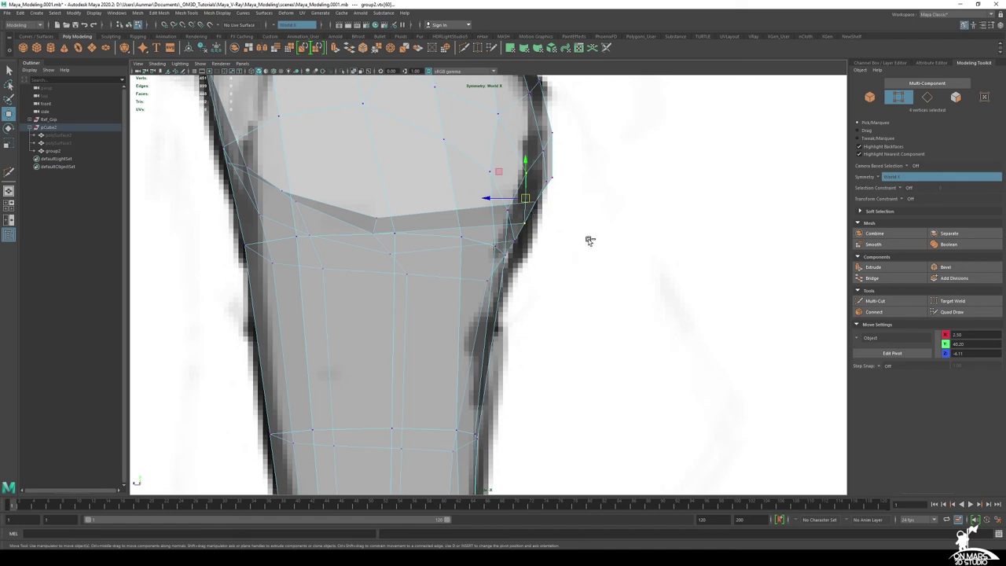
{"action": "middle_click_drag", "start_coordinate": [589, 241], "coordinate": [604, 240], "text": "ctrl"}
{"action": "left_click", "coordinate": [505, 211]}
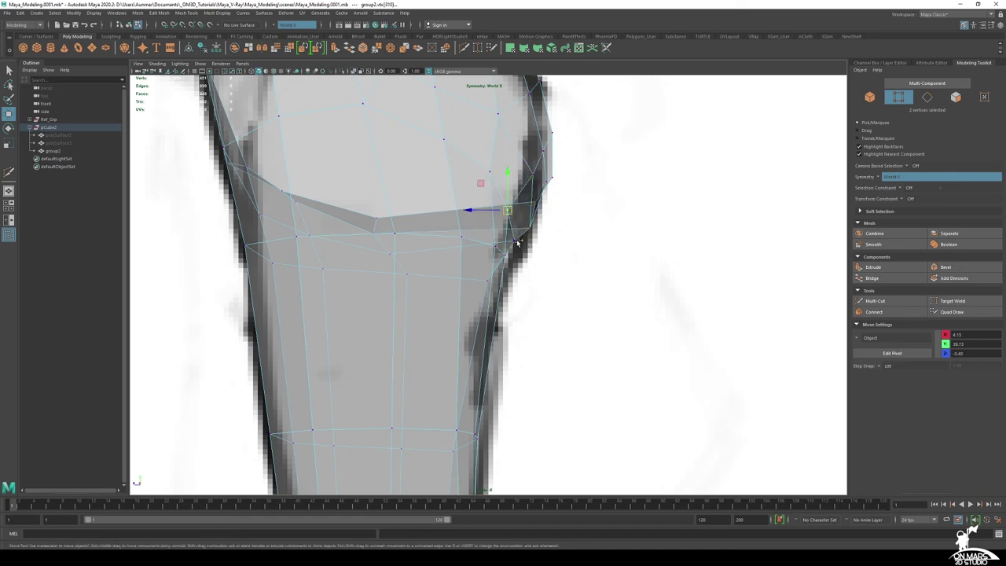
{"action": "key", "text": "ctrl+z"}
{"action": "middle_click_drag", "start_coordinate": [542, 228], "coordinate": [539, 237], "text": "alt"}
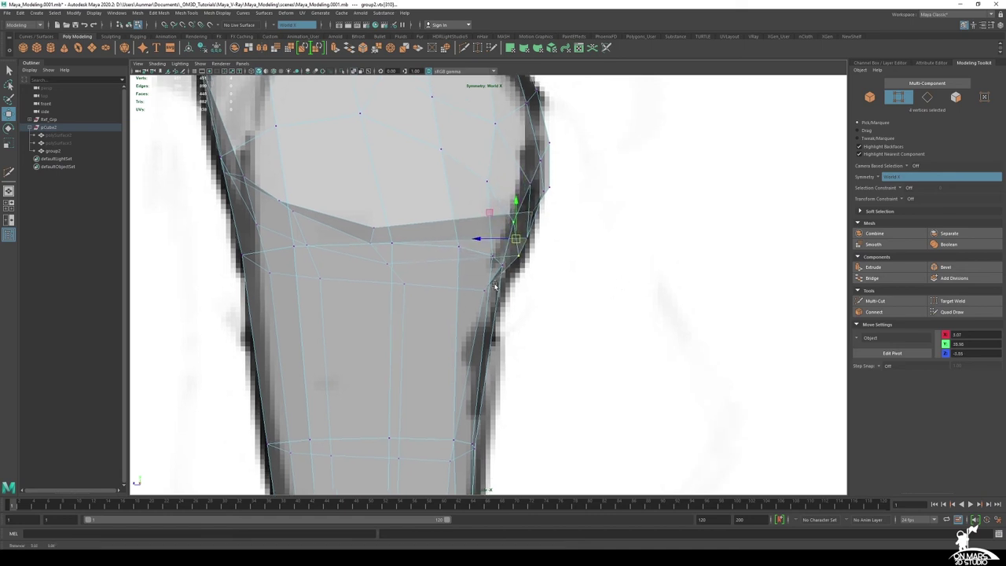
{"action": "left_click", "coordinate": [489, 180]}
{"action": "middle_click_drag", "start_coordinate": [534, 199], "coordinate": [528, 255], "text": "alt"}
{"action": "middle_click_drag", "start_coordinate": [623, 255], "coordinate": [651, 232], "text": "ctrl"}
{"action": "left_click", "coordinate": [440, 209]}
In the perspective view, try to reposition the rear calf vertex just below the knee
{"action": "key", "text": "space"}
{"action": "key", "text": "space"}
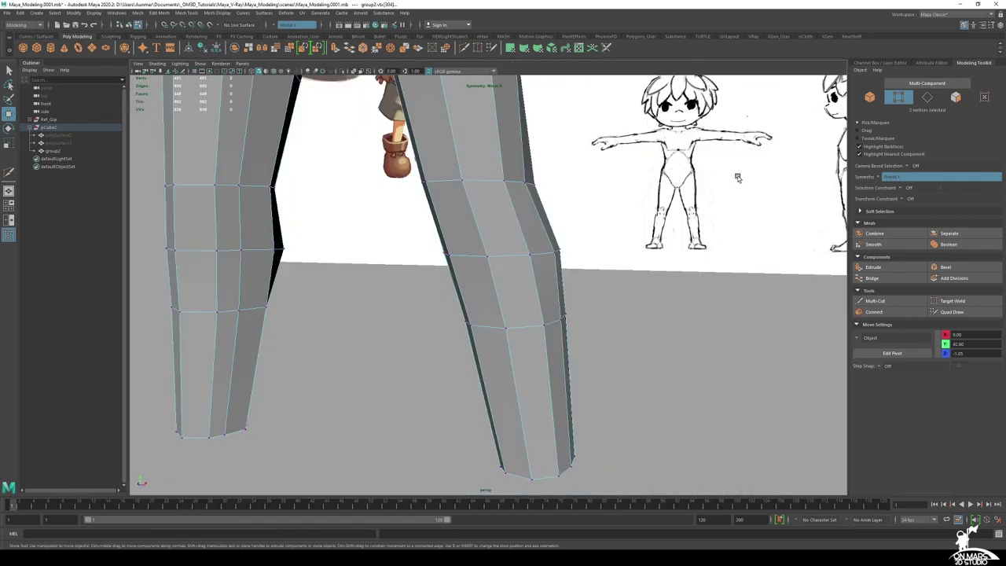
{"action": "mouse_move", "coordinate": [603, 219]}
{"action": "left_mouse_down", "text": "alt"}
{"action": "mouse_move", "coordinate": [545, 221]}
{"action": "mouse_move", "coordinate": [606, 205]}
{"action": "left_mouse_up", "text": "alt"}
{"action": "left_click_drag", "start_coordinate": [525, 290], "coordinate": [458, 228], "text": "alt"}
{"action": "left_click", "coordinate": [508, 277]}
{"action": "scroll", "coordinate": [513, 320], "scroll_direction": "up", "scroll_amount": 3}
{"action": "left_click_drag", "start_coordinate": [443, 297], "coordinate": [492, 227], "text": "alt"}
{"action": "scroll", "coordinate": [477, 239], "scroll_direction": "up", "scroll_amount": 3}
{"action": "left_click", "coordinate": [501, 223]}
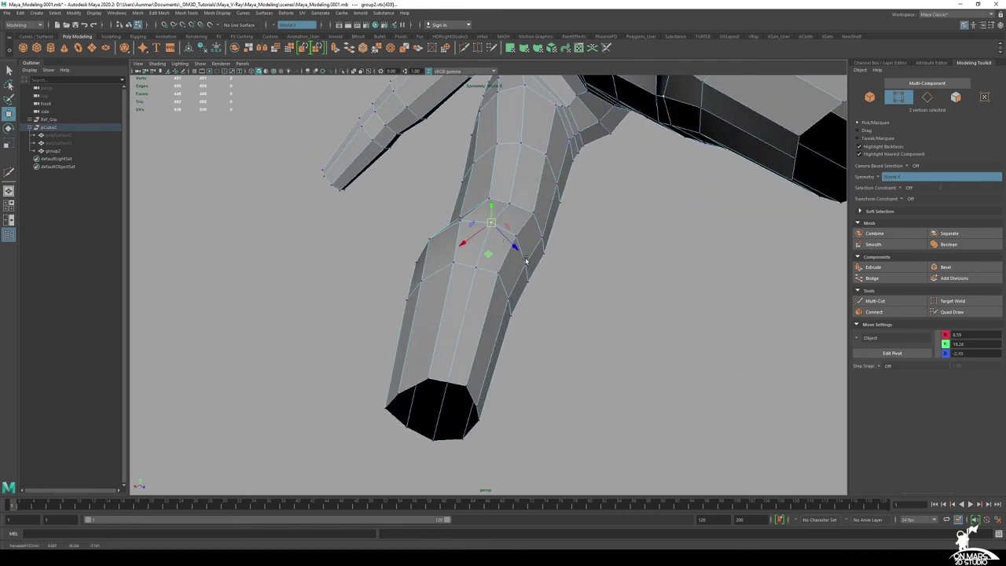
{"action": "key", "text": "ctrl+z"}
{"action": "key", "text": "ctrl+z"}
{"action": "key", "text": "ctrl+z"}
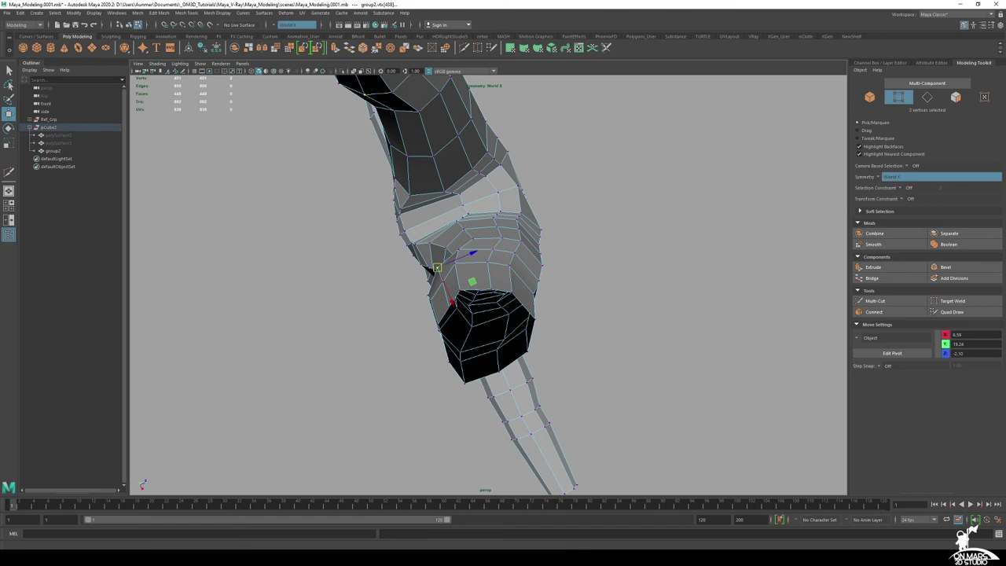
Inspect the legs and torso from below, behind and the front, returning to object selection
{"action": "left_click_drag", "start_coordinate": [542, 279], "coordinate": [521, 297], "text": "alt"}
{"action": "right_click_drag", "start_coordinate": [522, 297], "coordinate": [418, 287], "text": "alt"}
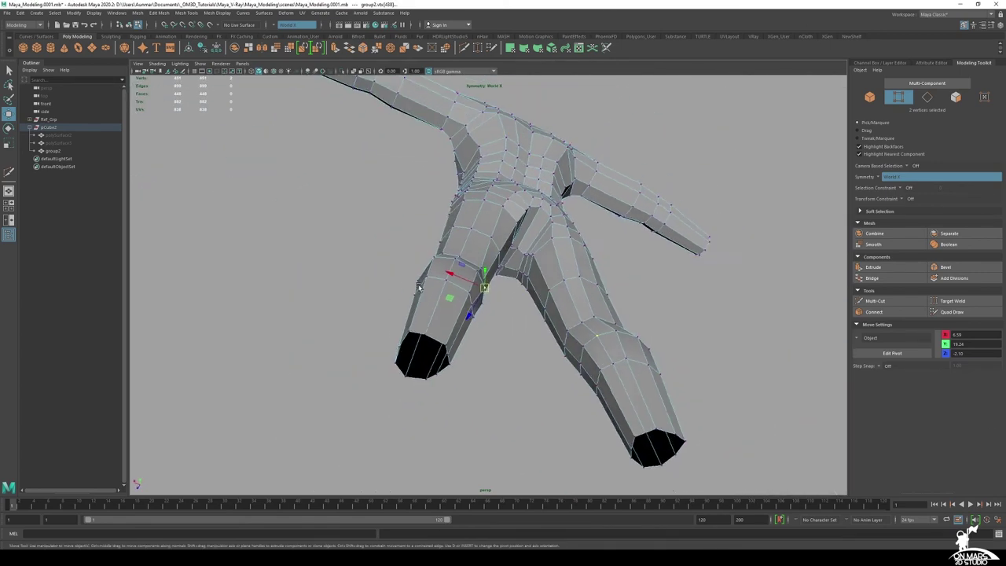
{"action": "left_click_drag", "start_coordinate": [418, 287], "coordinate": [564, 336], "text": "alt"}
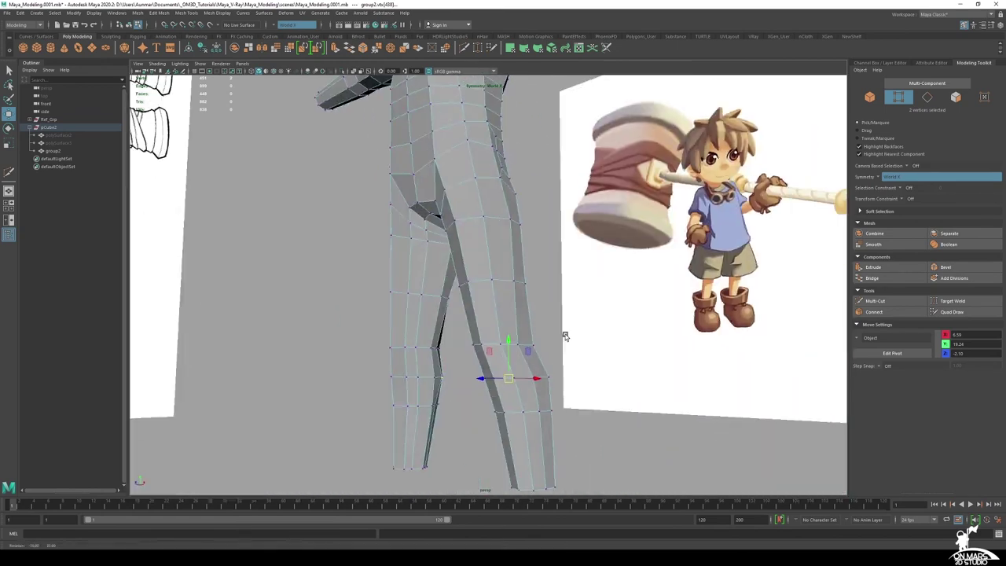
{"action": "right_click_drag", "start_coordinate": [564, 336], "coordinate": [463, 141], "text": "alt"}
{"action": "middle_click_drag", "start_coordinate": [464, 141], "coordinate": [500, 234], "text": "alt"}
{"action": "key", "text": "F8"}
{"action": "key", "text": "q"}
{"action": "left_click_drag", "start_coordinate": [498, 218], "coordinate": [550, 172], "text": "alt"}
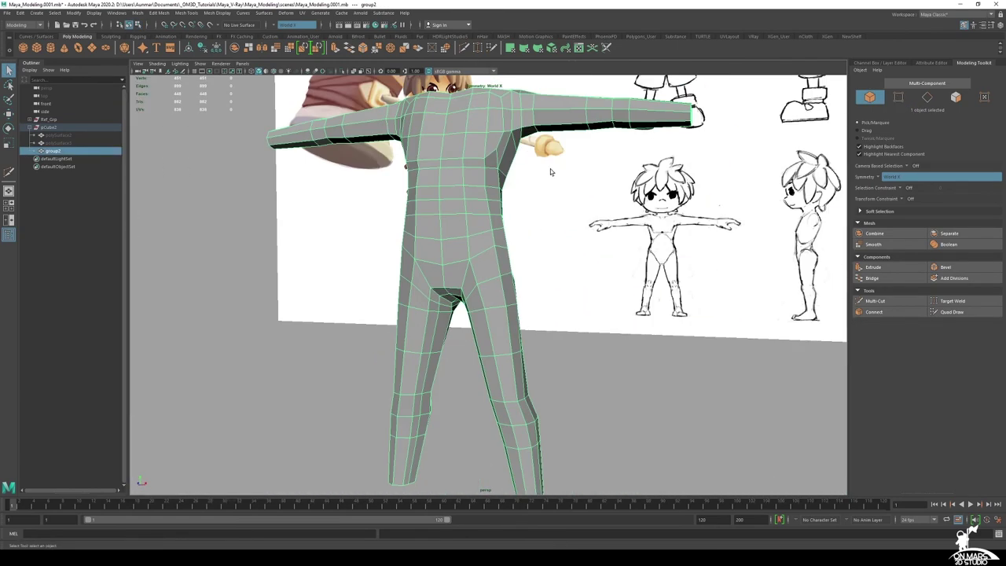
Undo the last selection changes and examine the crotch and hip topology from below and the side
{"action": "key", "text": "ctrl+z"}
{"action": "key", "text": "ctrl+z"}
{"action": "key", "text": "ctrl+z"}
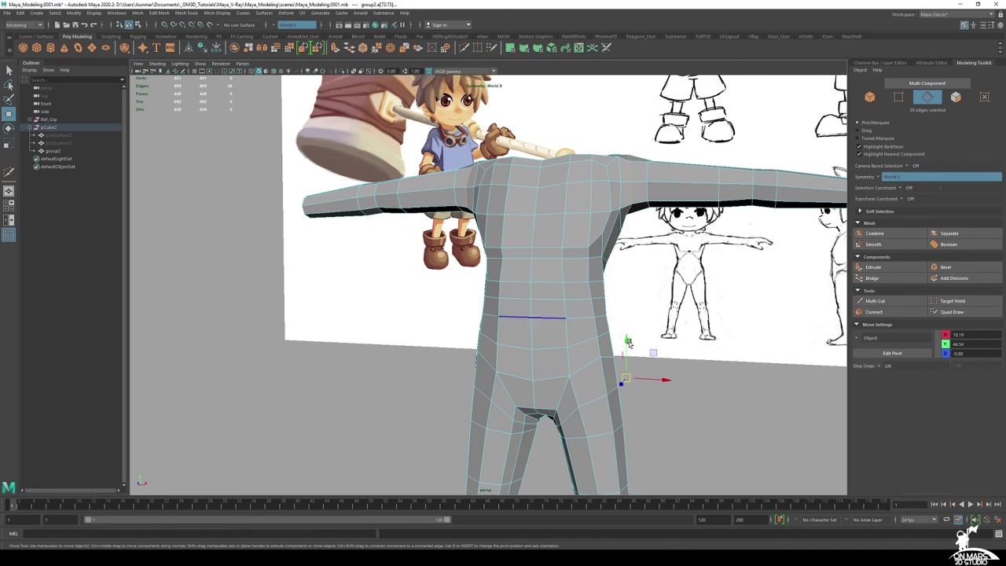
{"action": "left_click_drag", "start_coordinate": [503, 315], "coordinate": [509, 235], "text": "alt"}
{"action": "right_click_drag", "start_coordinate": [503, 302], "coordinate": [502, 373], "text": "alt"}
{"action": "middle_click_drag", "start_coordinate": [503, 353], "coordinate": [532, 238], "text": "alt"}
{"action": "mouse_move", "coordinate": [500, 216]}
{"action": "left_mouse_down", "text": "alt"}
{"action": "mouse_move", "coordinate": [497, 198]}
{"action": "mouse_move", "coordinate": [518, 196]}
{"action": "mouse_move", "coordinate": [503, 213]}
{"action": "left_mouse_up", "text": "alt"}
{"action": "right_click_drag", "start_coordinate": [503, 213], "coordinate": [511, 236], "text": "alt"}
{"action": "middle_click_drag", "start_coordinate": [511, 236], "coordinate": [501, 252], "text": "alt"}
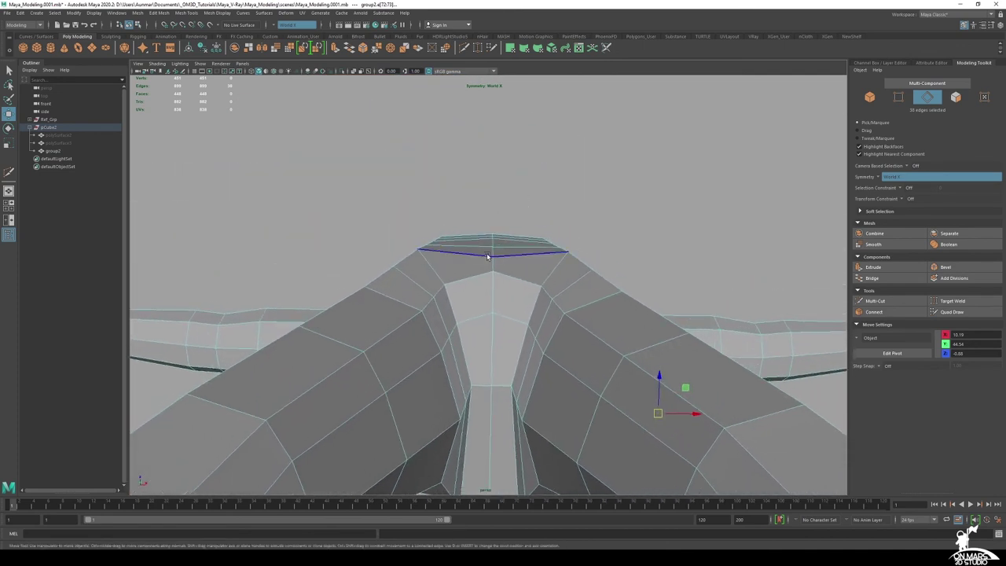
{"action": "mouse_move", "coordinate": [525, 320]}
{"action": "left_mouse_down", "text": "alt"}
{"action": "mouse_move", "coordinate": [523, 306]}
{"action": "mouse_move", "coordinate": [521, 314]}
{"action": "left_mouse_up", "text": "alt"}
{"action": "middle_click_drag", "start_coordinate": [495, 260], "coordinate": [496, 274], "text": "alt"}
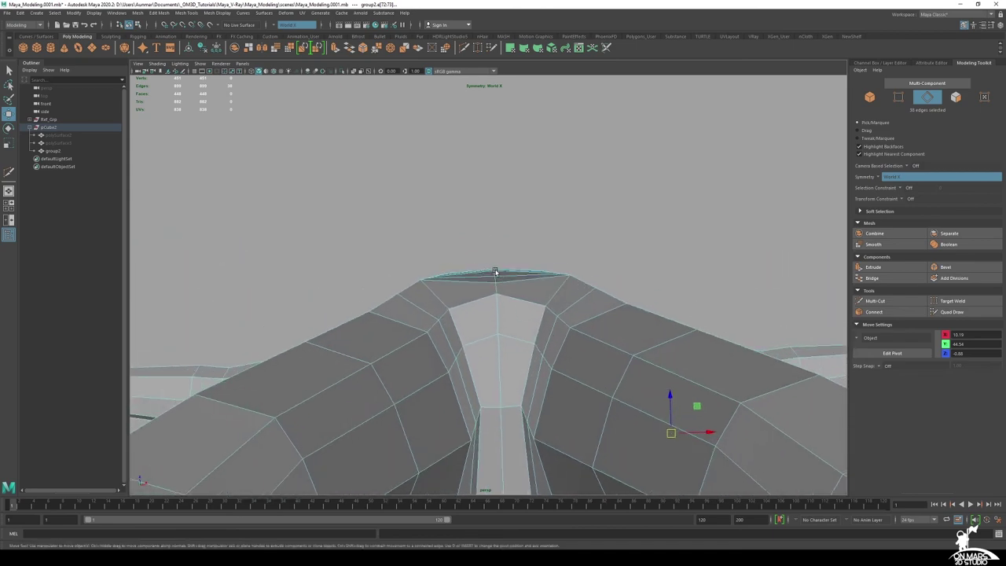
{"action": "right_click_drag", "start_coordinate": [496, 274], "coordinate": [504, 292], "text": "alt"}
{"action": "scroll", "coordinate": [583, 316], "scroll_direction": "down", "scroll_amount": 3}
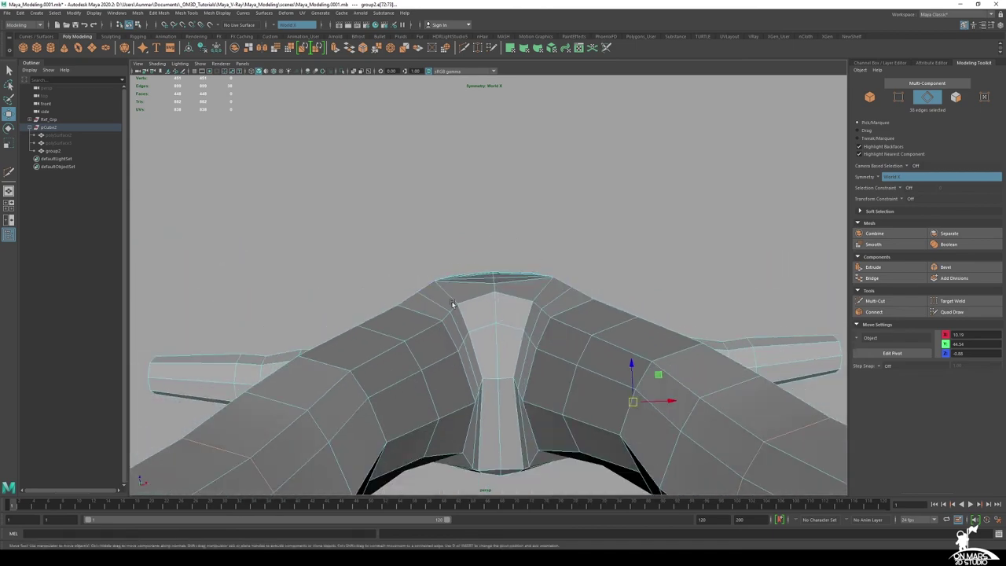
{"action": "left_click_drag", "start_coordinate": [453, 301], "coordinate": [545, 263], "text": "alt"}
{"action": "scroll", "coordinate": [440, 298], "scroll_direction": "down", "scroll_amount": 3}
{"action": "middle_click_drag", "start_coordinate": [545, 263], "coordinate": [508, 325], "text": "alt"}
{"action": "scroll", "coordinate": [508, 325], "scroll_direction": "up", "scroll_amount": 3}
{"action": "left_click_drag", "start_coordinate": [508, 325], "coordinate": [476, 261], "text": "alt"}
{"action": "middle_click_drag", "start_coordinate": [476, 262], "coordinate": [460, 238], "text": "alt"}
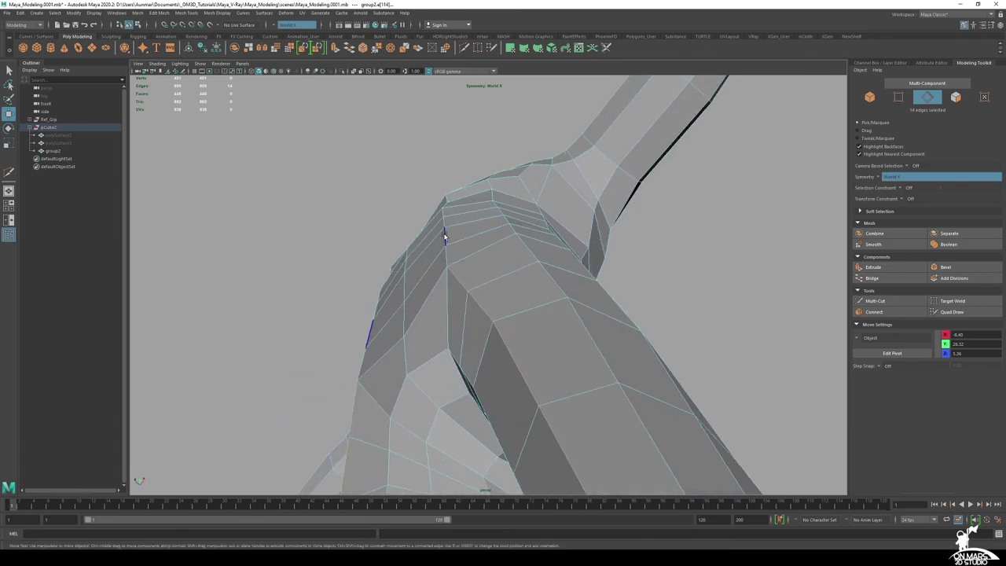
Nudge the individual vertices along the front of the abdomen to smooth its contour
{"action": "left_click_drag", "start_coordinate": [445, 236], "coordinate": [467, 270], "text": "alt"}
{"action": "left_click", "coordinate": [447, 236]}
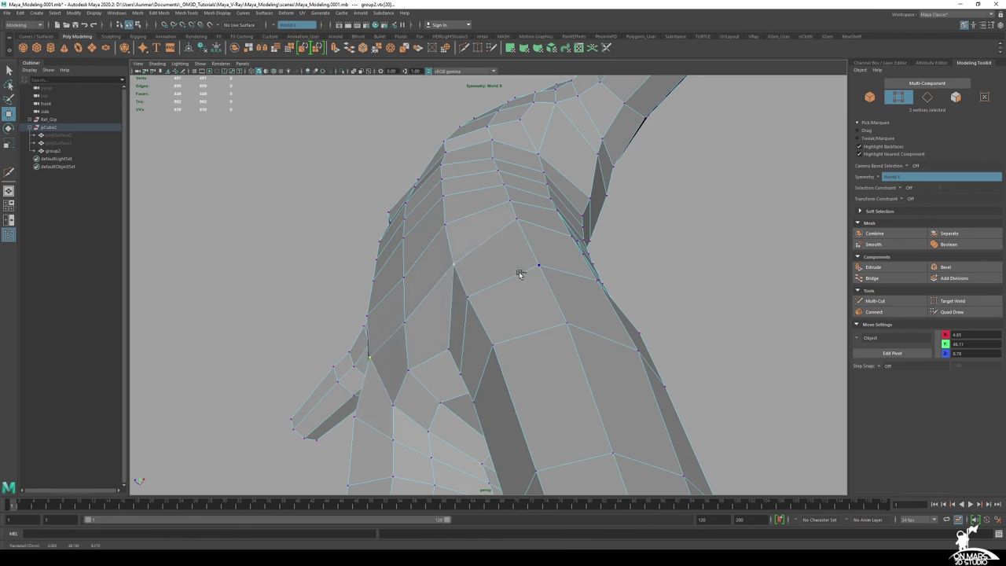
{"action": "left_click_drag", "start_coordinate": [458, 228], "coordinate": [459, 229]}
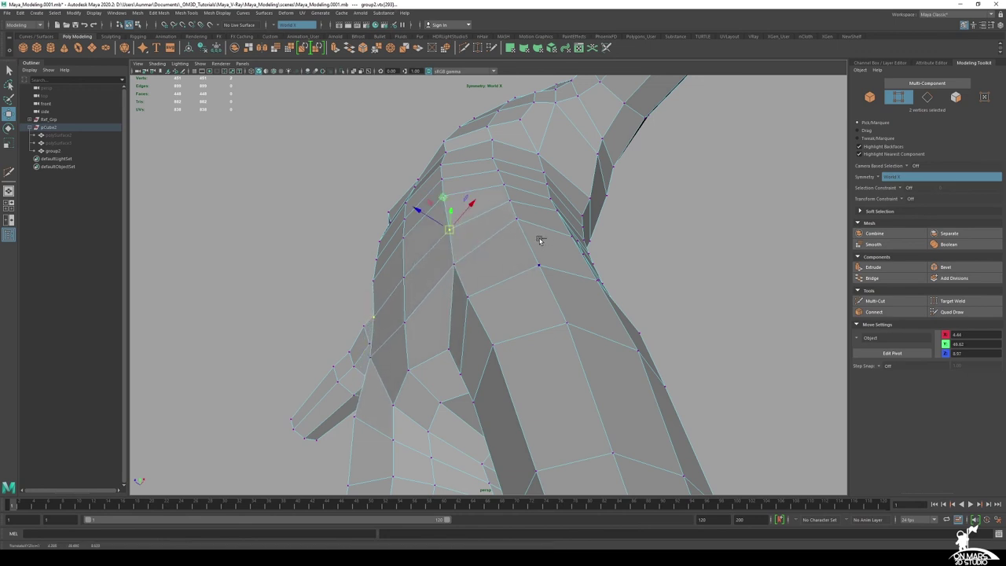
{"action": "left_click_drag", "start_coordinate": [456, 191], "coordinate": [459, 195]}
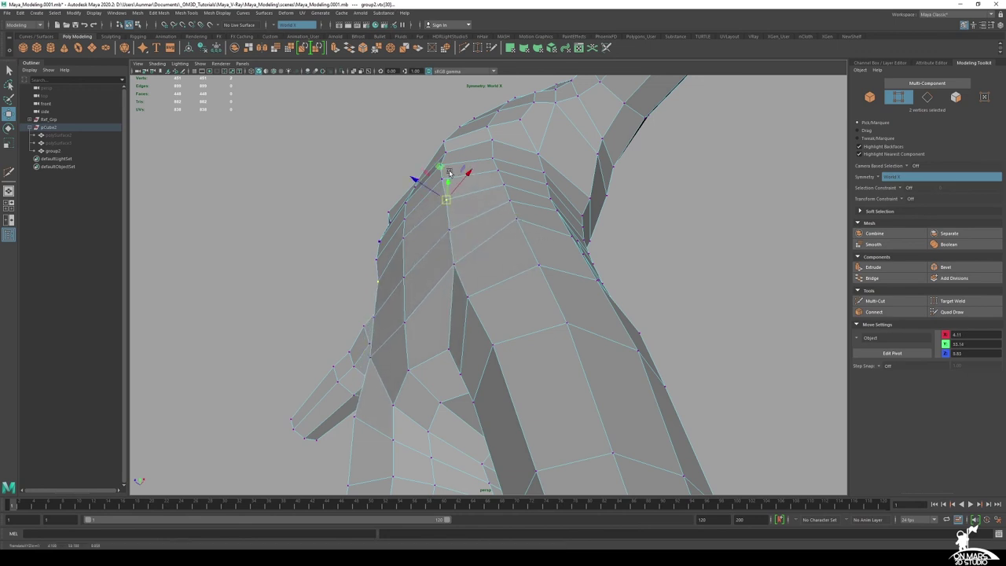
{"action": "key", "text": "q"}
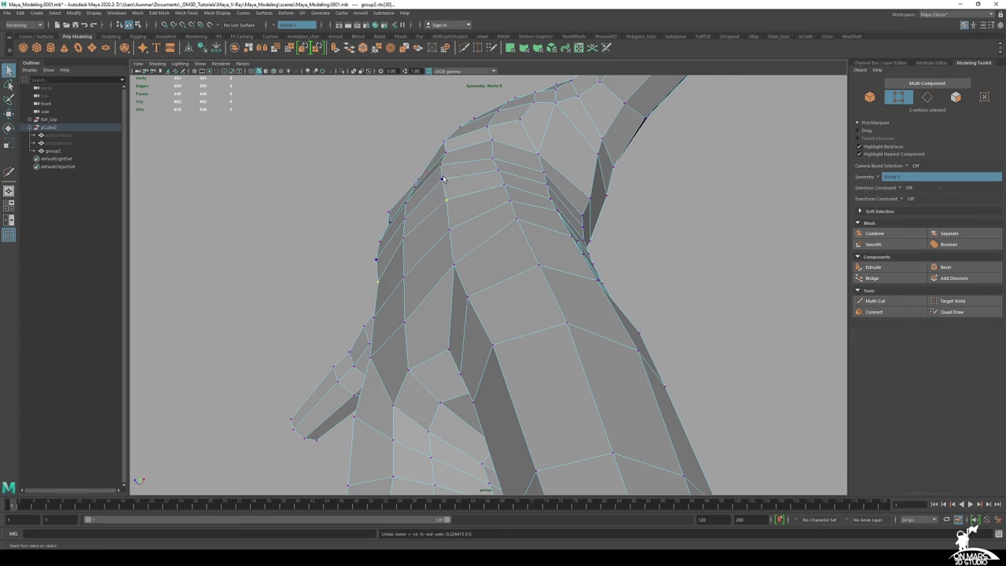
{"action": "left_click", "coordinate": [443, 179]}
{"action": "key", "text": "w"}
{"action": "left_click_drag", "start_coordinate": [546, 205], "coordinate": [723, 232], "text": "alt"}
{"action": "left_click_drag", "start_coordinate": [519, 227], "coordinate": [527, 206], "text": "alt"}
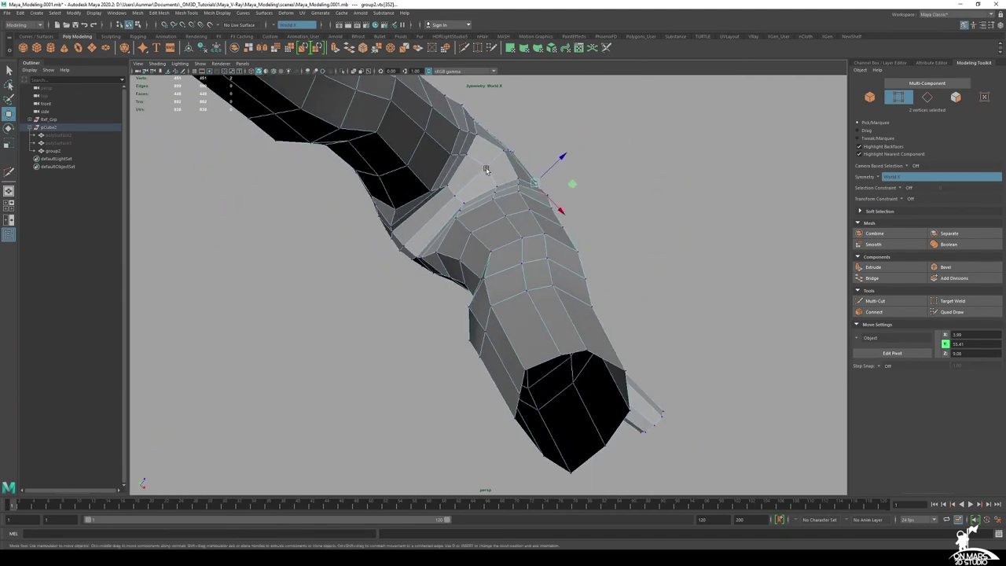
Select the column of vertices running down the front of the thighs and shift it sideways along X
{"action": "middle_click_drag", "start_coordinate": [549, 247], "coordinate": [506, 195], "text": "alt"}
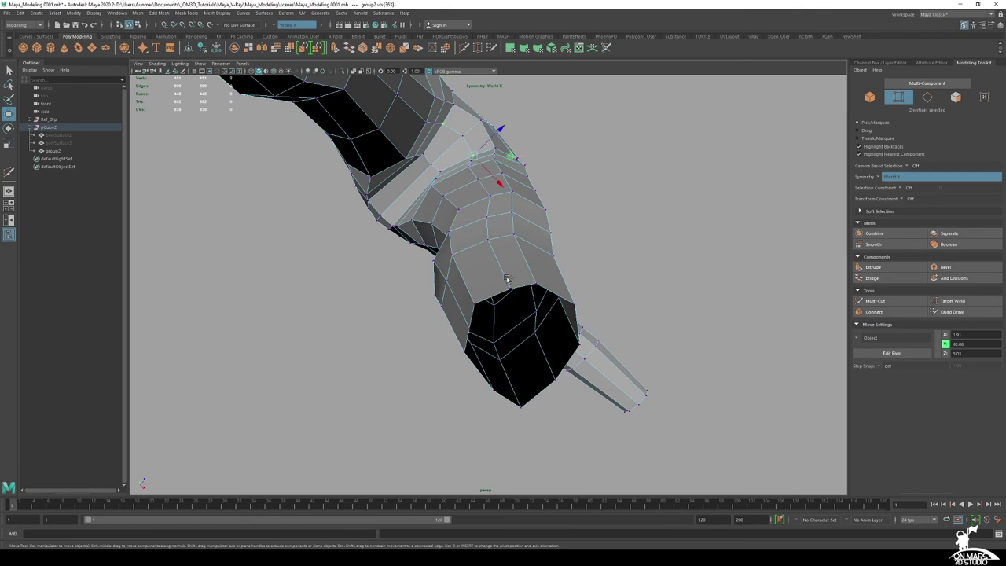
{"action": "left_click_drag", "start_coordinate": [490, 201], "coordinate": [382, 229], "text": "ctrl+shift"}
{"action": "key", "text": "ctrl+z"}
{"action": "left_click", "coordinate": [463, 138], "text": "shift"}
{"action": "left_click_drag", "start_coordinate": [382, 229], "coordinate": [381, 201], "text": "alt"}
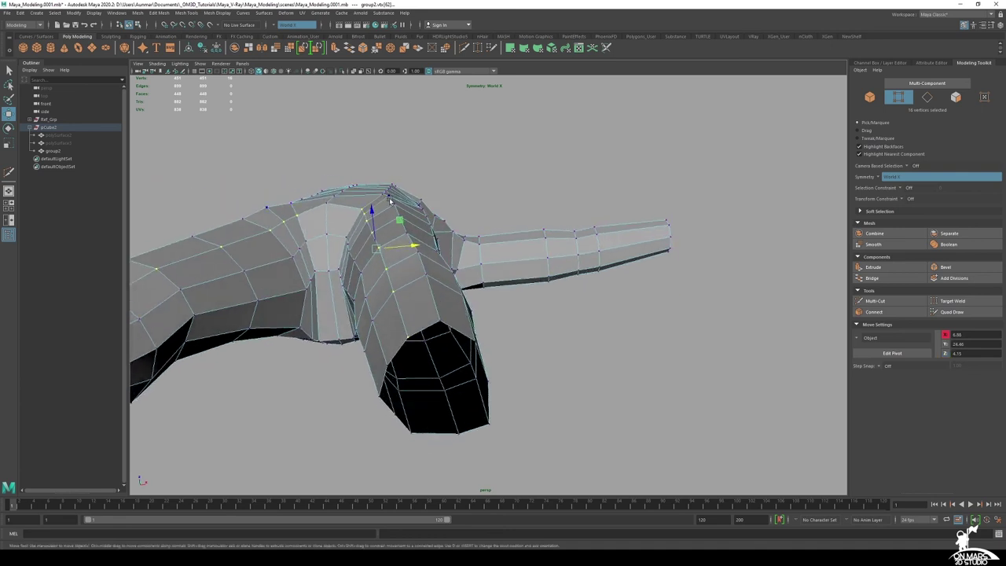
{"action": "left_click_drag", "start_coordinate": [404, 232], "coordinate": [407, 243], "text": "ctrl+shift"}
Return the body to object mode and turn on its smooth mesh preview
{"action": "left_click_drag", "start_coordinate": [406, 243], "coordinate": [447, 231], "text": "alt"}
{"action": "key", "text": "F8"}
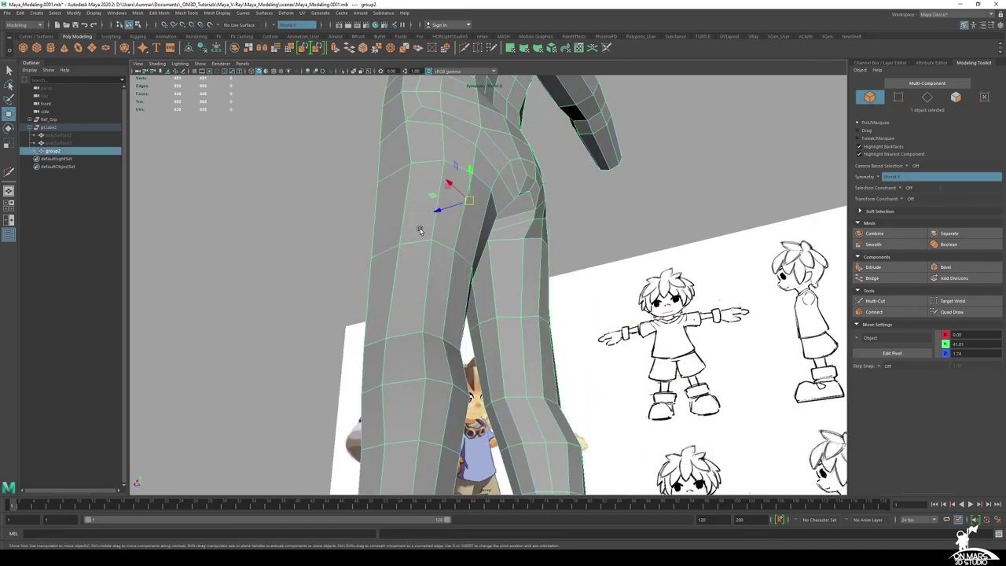
{"action": "key", "text": "3"}
{"action": "scroll", "coordinate": [450, 174], "scroll_direction": "down", "scroll_amount": 3}
{"action": "left_click", "coordinate": [581, 184]}
{"action": "left_click_drag", "start_coordinate": [506, 210], "coordinate": [469, 242], "text": "alt"}
{"action": "left_click", "coordinate": [475, 175]}
Assign a new Phong material to the body and inspect the smoothed surface highlights with nothing selected
{"action": "right_click", "coordinate": [505, 143]}
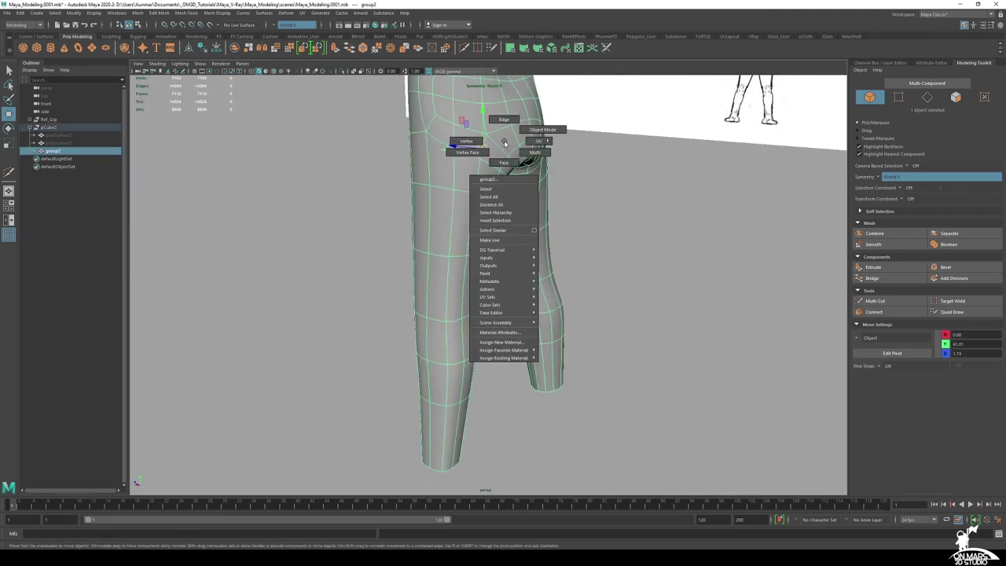
{"action": "mouse_move", "coordinate": [531, 350]}
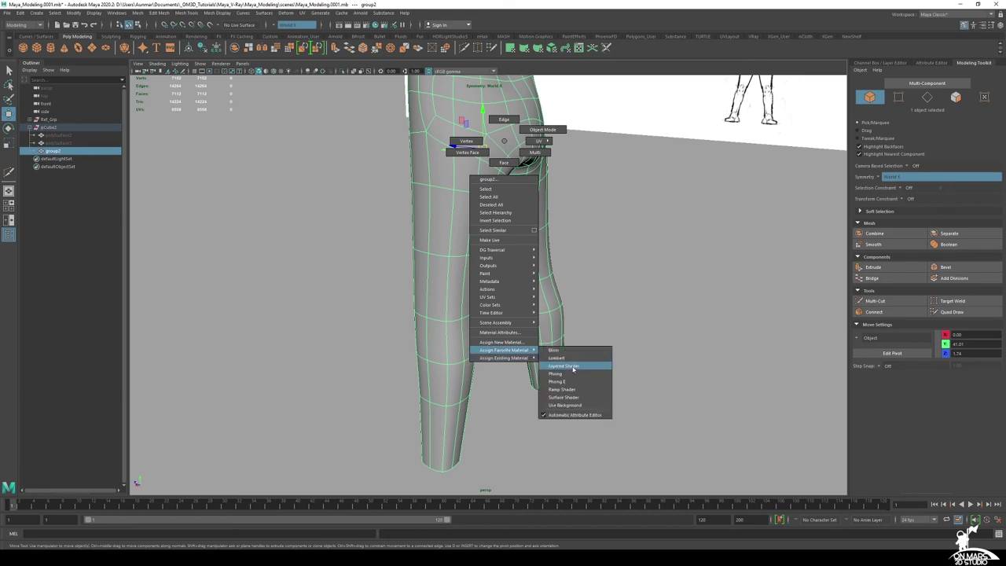
{"action": "left_click", "coordinate": [562, 376]}
{"action": "left_click", "coordinate": [645, 306]}
{"action": "scroll", "coordinate": [582, 306], "scroll_direction": "down", "scroll_amount": 3}
{"action": "left_click_drag", "start_coordinate": [542, 323], "coordinate": [566, 316], "text": "alt"}
{"action": "scroll", "coordinate": [544, 331], "scroll_direction": "up", "scroll_amount": 2}
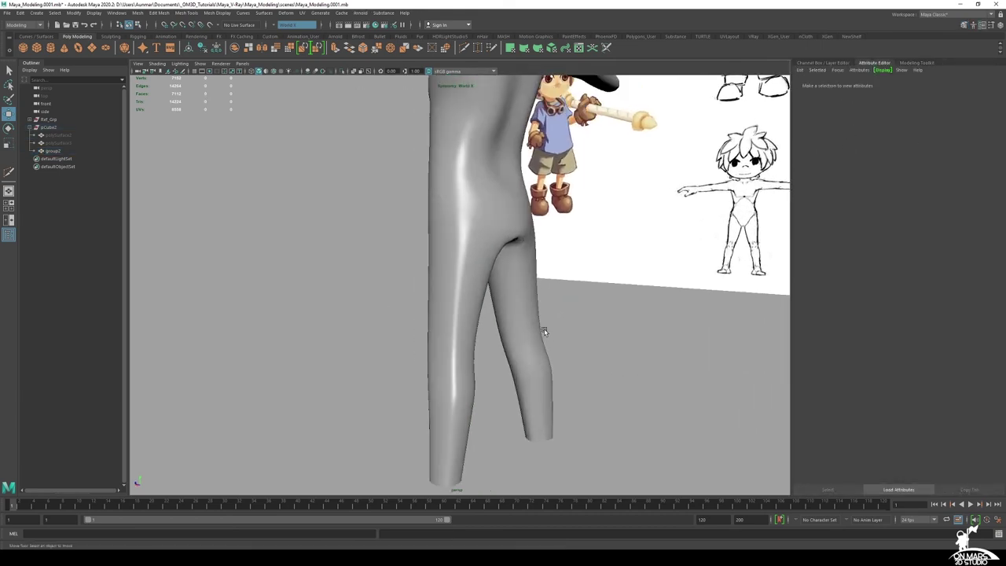
{"action": "middle_click_drag", "start_coordinate": [533, 290], "coordinate": [561, 335], "text": "alt"}
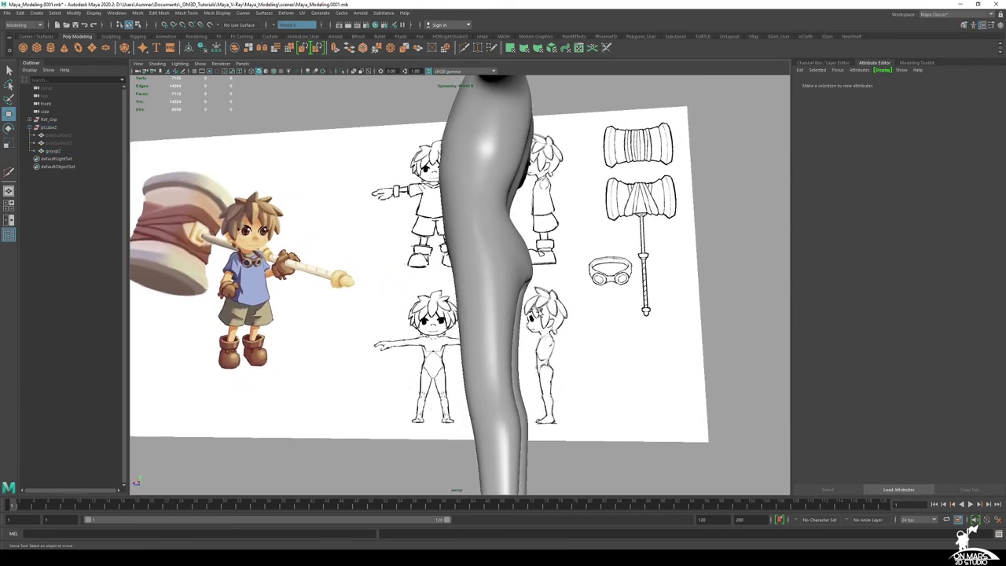
Examine the smoothed body's highlights along the back, hips and abdomen from several angles, with and without the body selected
{"action": "left_click", "coordinate": [501, 276]}
{"action": "left_click_drag", "start_coordinate": [516, 332], "coordinate": [431, 333], "text": "alt"}
{"action": "left_click_drag", "start_coordinate": [516, 249], "coordinate": [484, 255], "text": "alt"}
{"action": "middle_click_drag", "start_coordinate": [484, 255], "coordinate": [498, 325], "text": "alt"}
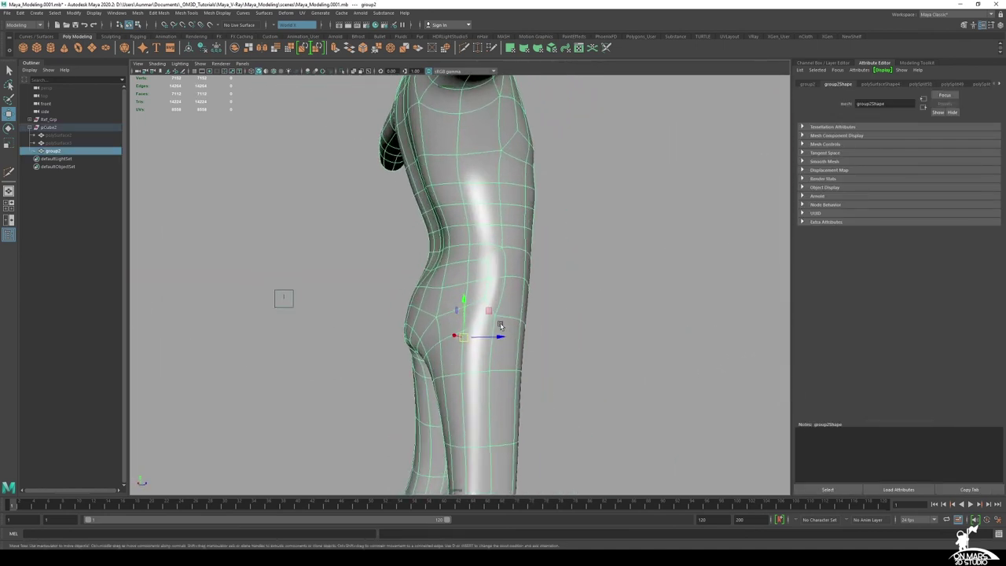
{"action": "left_click_drag", "start_coordinate": [498, 325], "coordinate": [393, 220], "text": "alt"}
{"action": "left_click", "coordinate": [601, 262]}
{"action": "scroll", "coordinate": [429, 303], "scroll_direction": "down", "scroll_amount": 4}
{"action": "middle_click_drag", "start_coordinate": [427, 235], "coordinate": [464, 206], "text": "alt"}
{"action": "scroll", "coordinate": [464, 206], "scroll_direction": "up", "scroll_amount": 3}
{"action": "left_click", "coordinate": [465, 205]}
{"action": "left_click_drag", "start_coordinate": [481, 220], "coordinate": [525, 216], "text": "alt"}
Turn off the body's smooth mesh preview and switch to vertex editing with a view from beneath the legs
{"action": "key", "text": "1"}
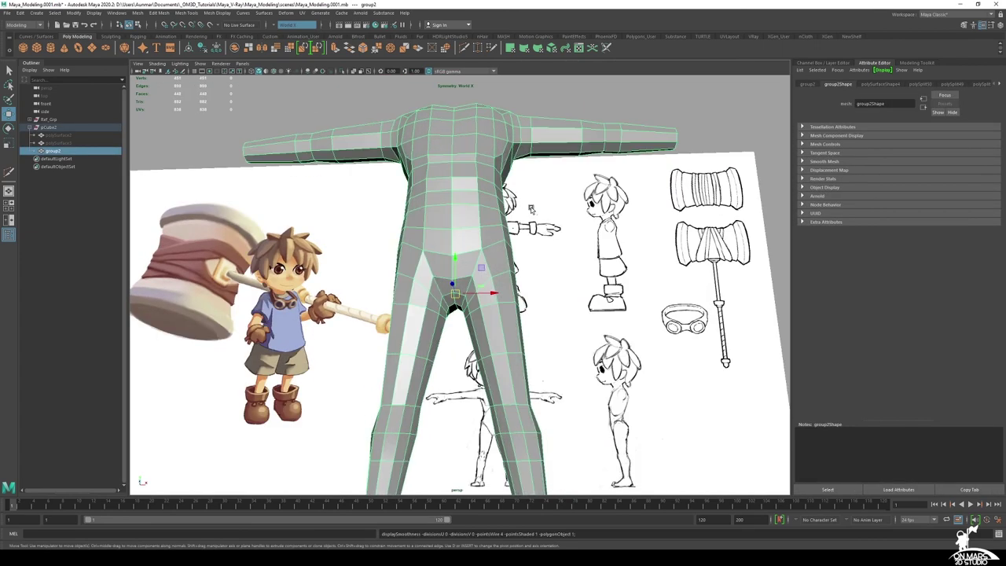
{"action": "left_click_drag", "start_coordinate": [509, 275], "coordinate": [521, 293], "text": "alt"}
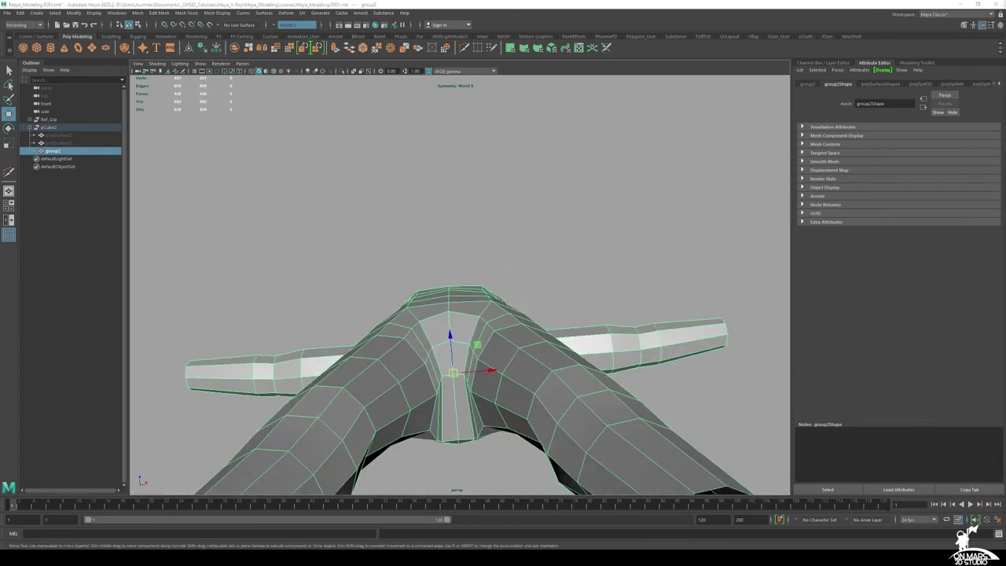
{"action": "right_click_drag", "start_coordinate": [490, 307], "coordinate": [454, 288]}
{"action": "key", "text": "q"}
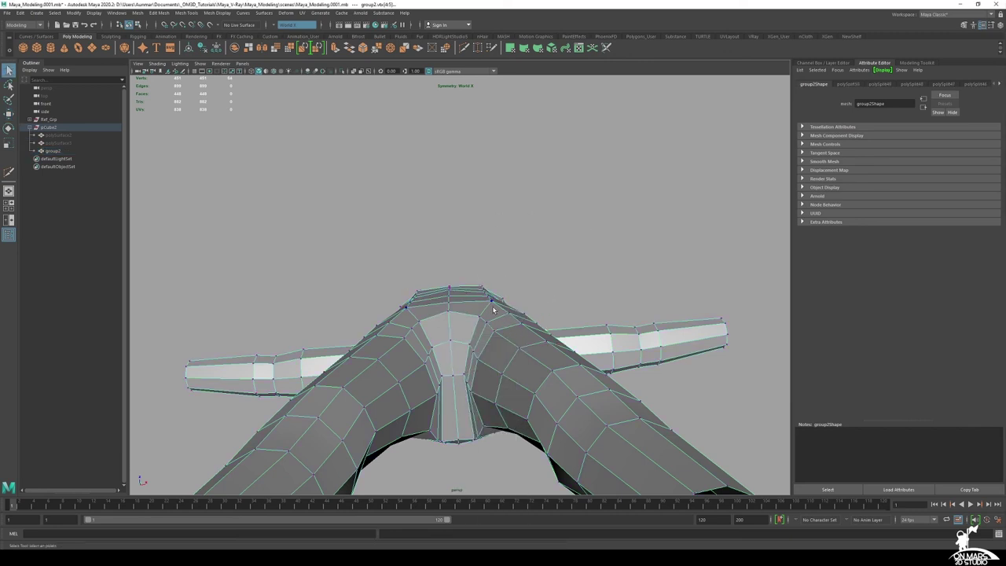
Nudge the vertices beside the front of the lower abdomen inward to round its contour as seen from below
{"action": "left_click", "coordinate": [491, 302]}
{"action": "key", "text": "w"}
{"action": "right_click_drag", "start_coordinate": [510, 324], "coordinate": [539, 335], "text": "alt"}
{"action": "middle_click_drag", "start_coordinate": [539, 335], "coordinate": [530, 309], "text": "alt"}
{"action": "right_click_drag", "start_coordinate": [529, 310], "coordinate": [608, 308], "text": "alt"}
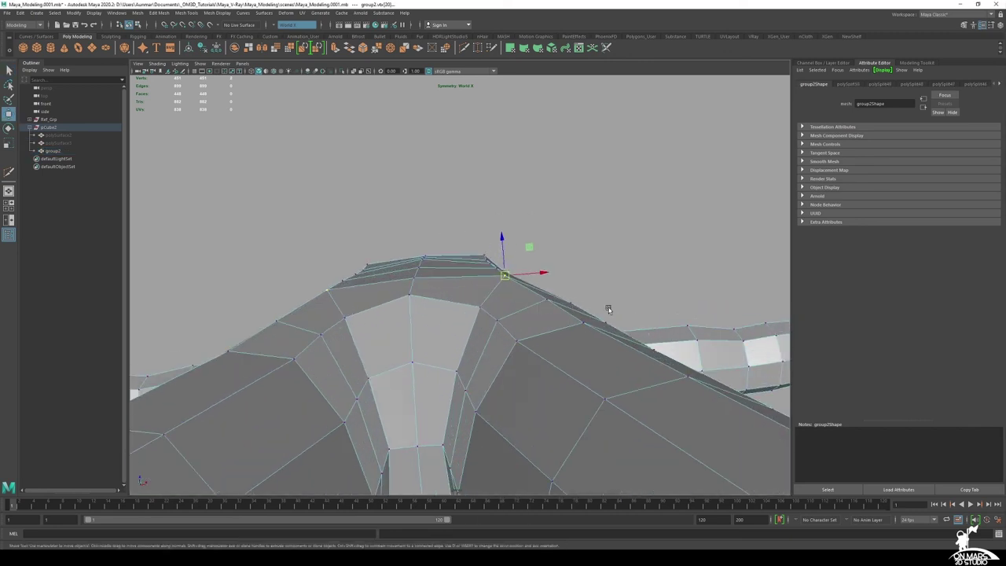
{"action": "middle_click_drag", "start_coordinate": [696, 284], "coordinate": [629, 292]}
{"action": "left_click", "coordinate": [496, 269]}
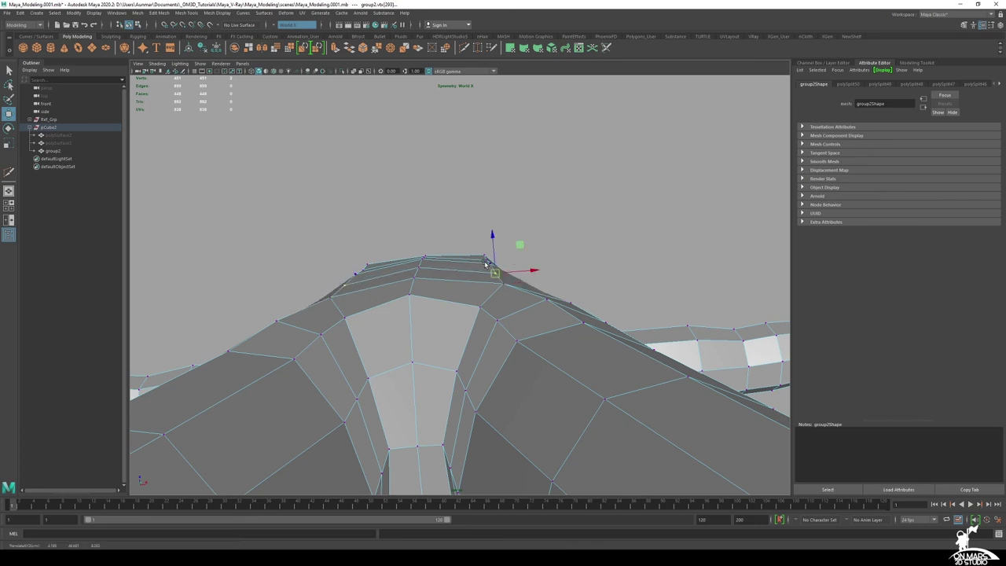
Select the vertex where the lower abdomen meets the thigh and examine the torso's front topology from several angles
{"action": "left_click_drag", "start_coordinate": [485, 264], "coordinate": [472, 273], "text": "alt"}
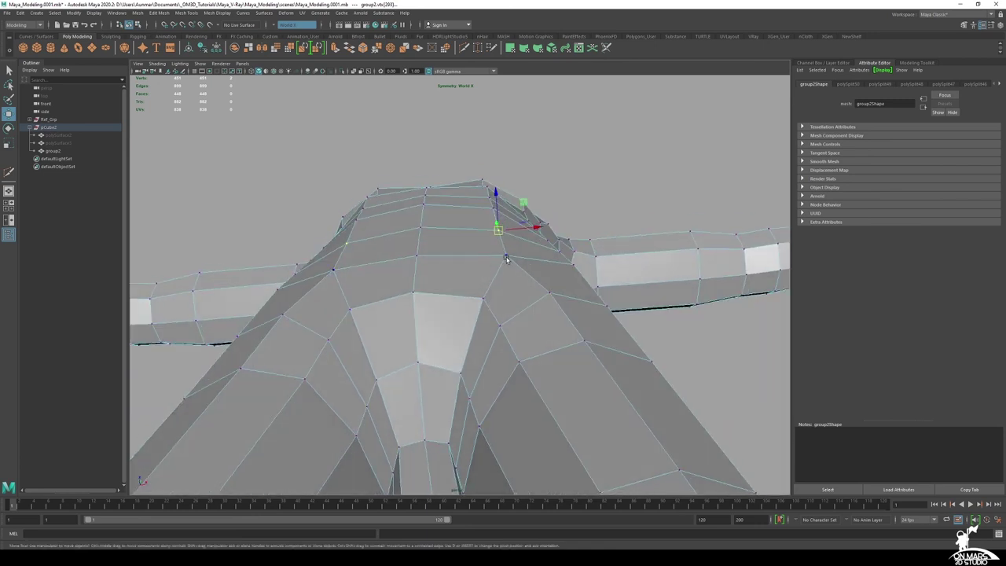
{"action": "left_click", "coordinate": [504, 255]}
{"action": "right_click_drag", "start_coordinate": [504, 256], "coordinate": [464, 259], "text": "alt"}
{"action": "mouse_move", "coordinate": [464, 259]}
{"action": "left_mouse_down", "text": "alt"}
{"action": "mouse_move", "coordinate": [449, 292]}
{"action": "mouse_move", "coordinate": [456, 263]}
{"action": "left_mouse_up", "text": "alt"}
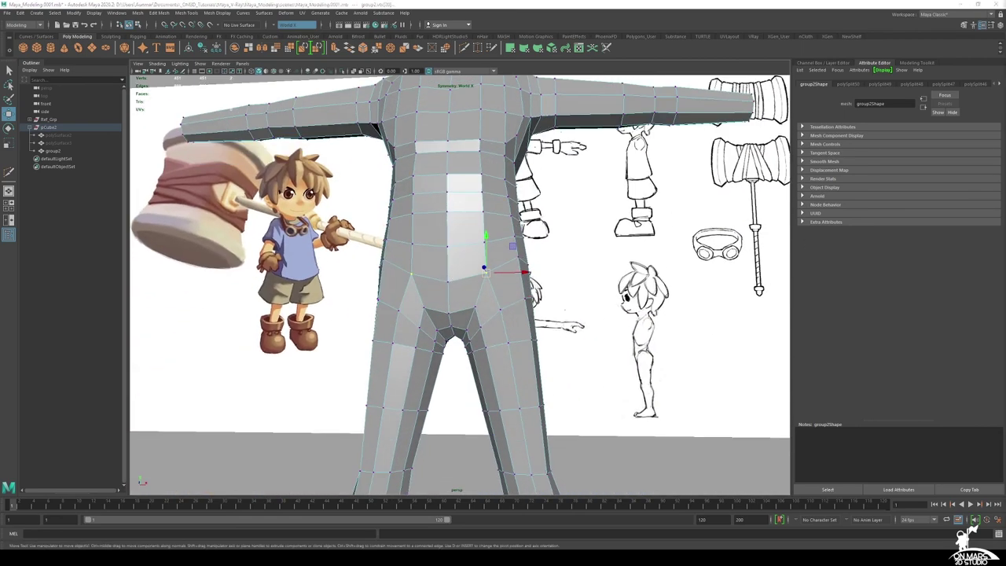
{"action": "left_click_drag", "start_coordinate": [489, 259], "coordinate": [484, 276], "text": "alt"}
{"action": "middle_click_drag", "start_coordinate": [484, 263], "coordinate": [482, 296], "text": "alt"}
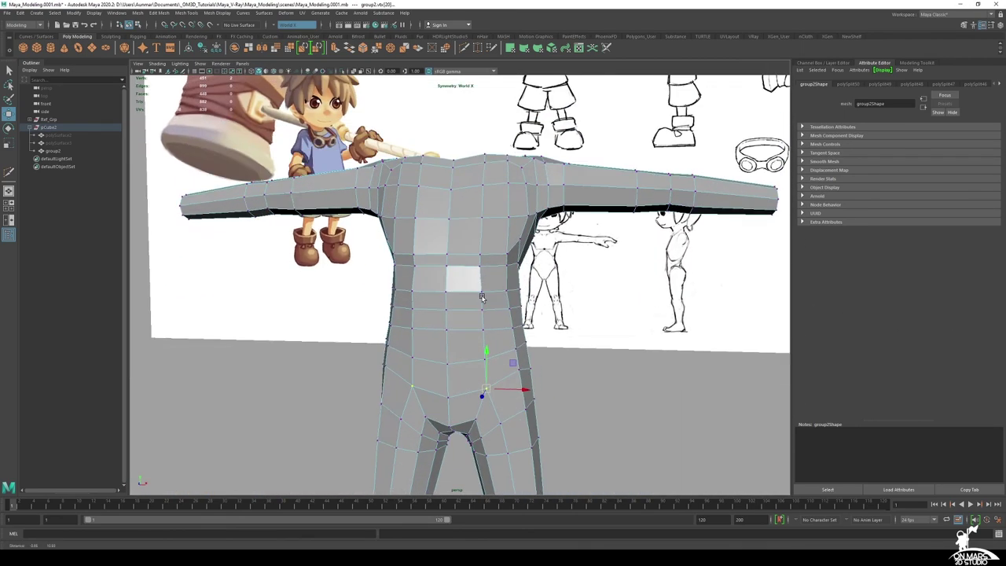
{"action": "mouse_move", "coordinate": [480, 255]}
{"action": "left_mouse_down", "text": "alt"}
{"action": "mouse_move", "coordinate": [483, 282]}
{"action": "mouse_move", "coordinate": [479, 238]}
{"action": "left_mouse_up", "text": "alt"}
{"action": "middle_click_drag", "start_coordinate": [478, 238], "coordinate": [494, 199], "text": "alt"}
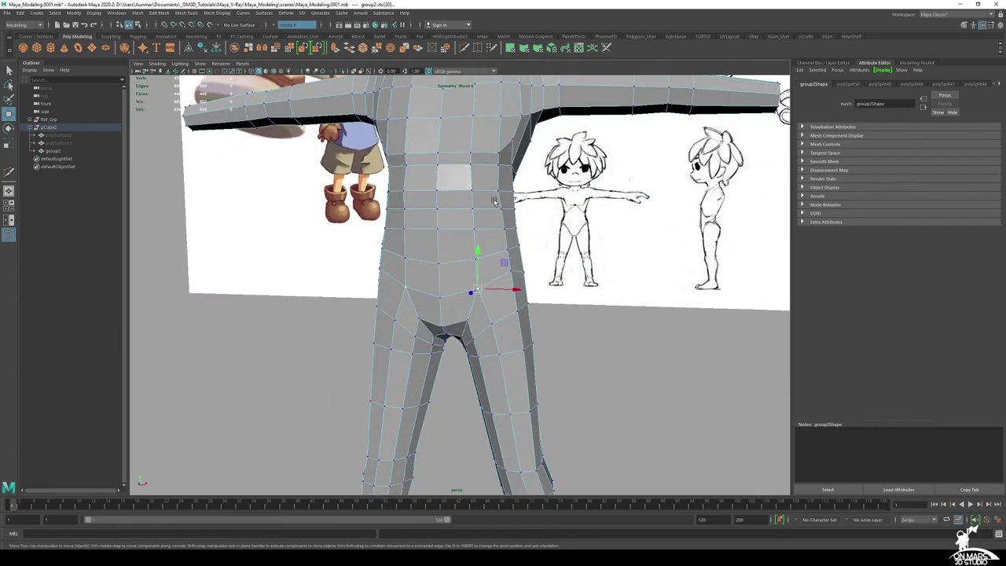
{"action": "left_click_drag", "start_coordinate": [494, 199], "coordinate": [495, 188], "text": "alt"}
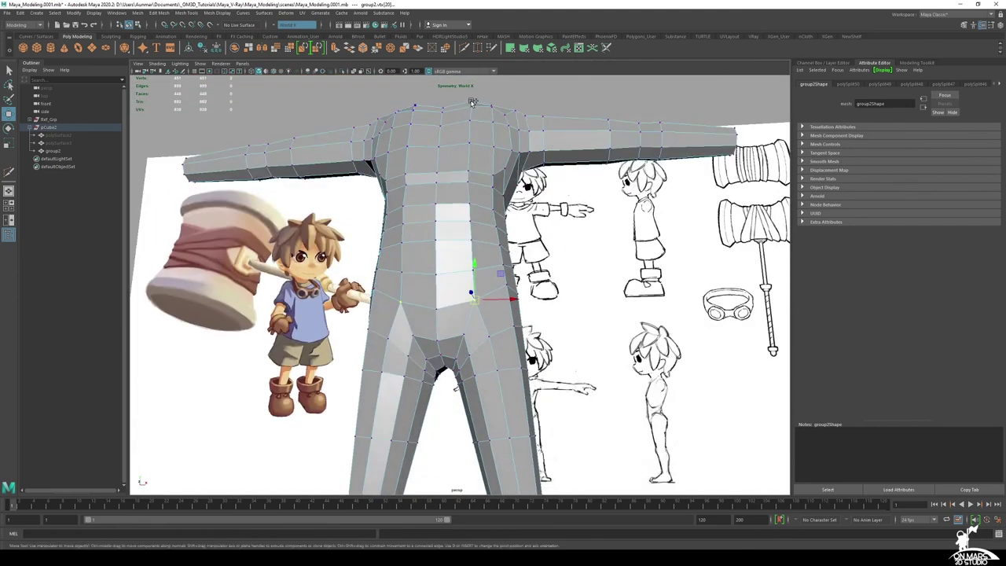
Select the column of vertices running down the front of the torso and leg and adjust its position
{"action": "left_click_drag", "start_coordinate": [471, 187], "coordinate": [469, 249]}
{"action": "left_click_drag", "start_coordinate": [482, 135], "coordinate": [495, 180], "text": "alt"}
{"action": "middle_click_drag", "start_coordinate": [503, 117], "coordinate": [491, 186], "text": "alt"}
{"action": "left_click_drag", "start_coordinate": [490, 186], "coordinate": [494, 152], "text": "alt"}
{"action": "left_click_drag", "start_coordinate": [491, 242], "coordinate": [415, 152], "text": "alt"}
{"action": "left_click_drag", "start_coordinate": [505, 341], "coordinate": [505, 369], "text": "alt"}
{"action": "left_click_drag", "start_coordinate": [449, 174], "coordinate": [436, 183], "text": "ctrl+shift"}
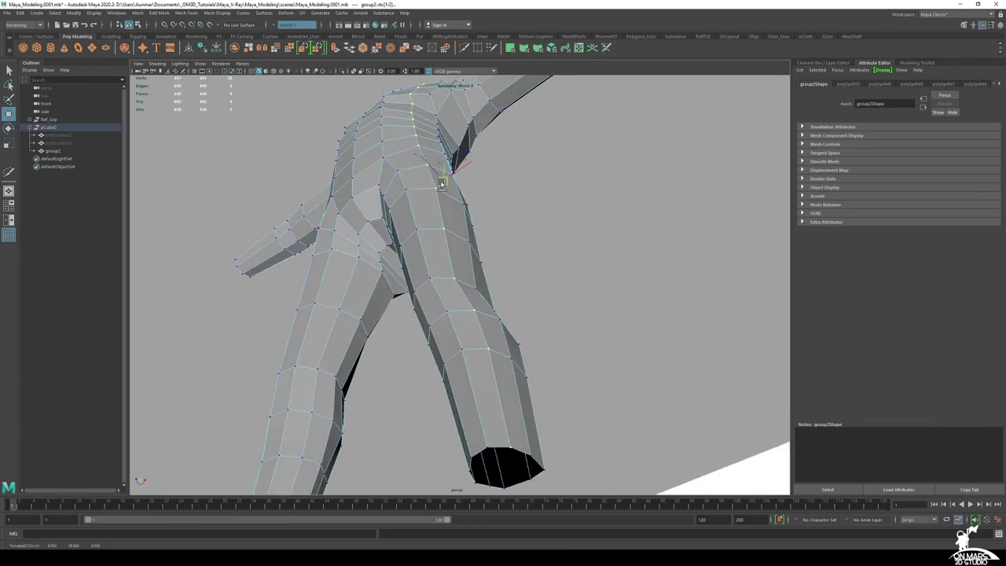
Shift the vertex columns along the front of the abdomen and thigh along Z to round the body's cross-section
{"action": "left_click_drag", "start_coordinate": [366, 185], "coordinate": [418, 275], "text": "alt"}
{"action": "middle_click_drag", "start_coordinate": [436, 149], "coordinate": [442, 223], "text": "alt"}
{"action": "left_click_drag", "start_coordinate": [441, 223], "coordinate": [436, 176], "text": "alt"}
{"action": "left_click", "coordinate": [419, 267]}
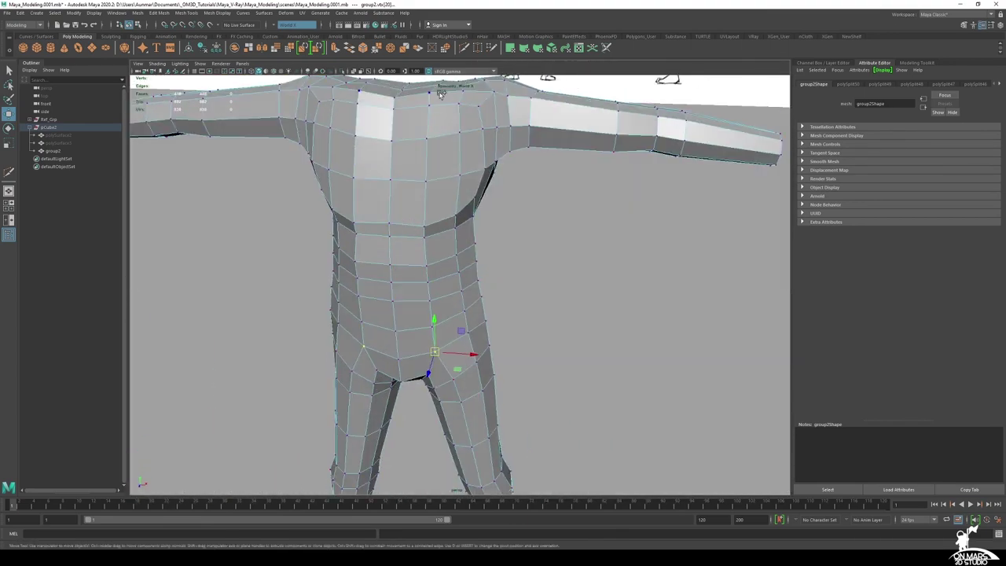
{"action": "left_click_drag", "start_coordinate": [437, 92], "coordinate": [476, 170], "text": "alt"}
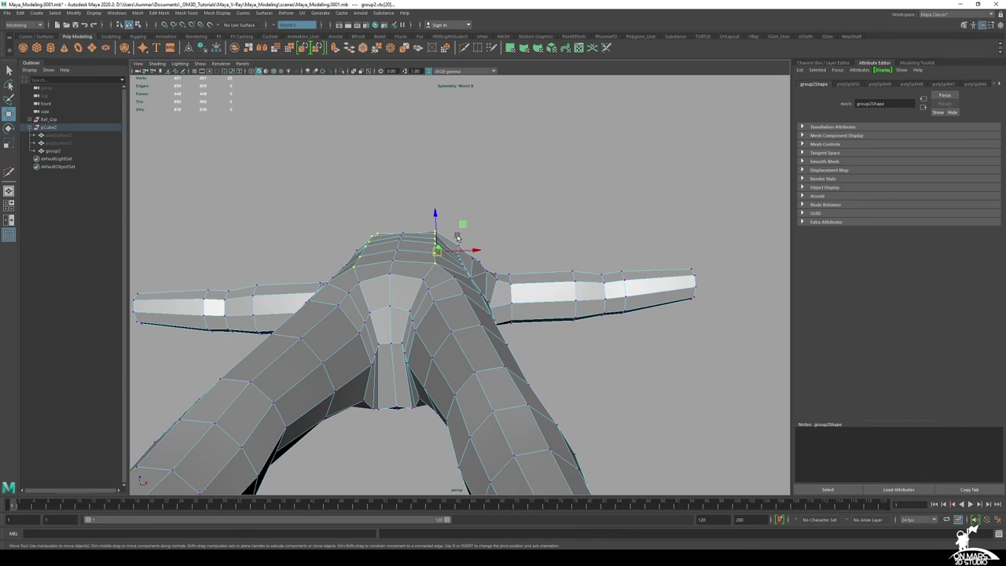
{"action": "mouse_move", "coordinate": [456, 237]}
{"action": "left_mouse_down", "text": "alt"}
{"action": "mouse_move", "coordinate": [437, 209]}
{"action": "mouse_move", "coordinate": [450, 177]}
{"action": "mouse_move", "coordinate": [454, 256]}
{"action": "left_mouse_up", "text": "alt"}
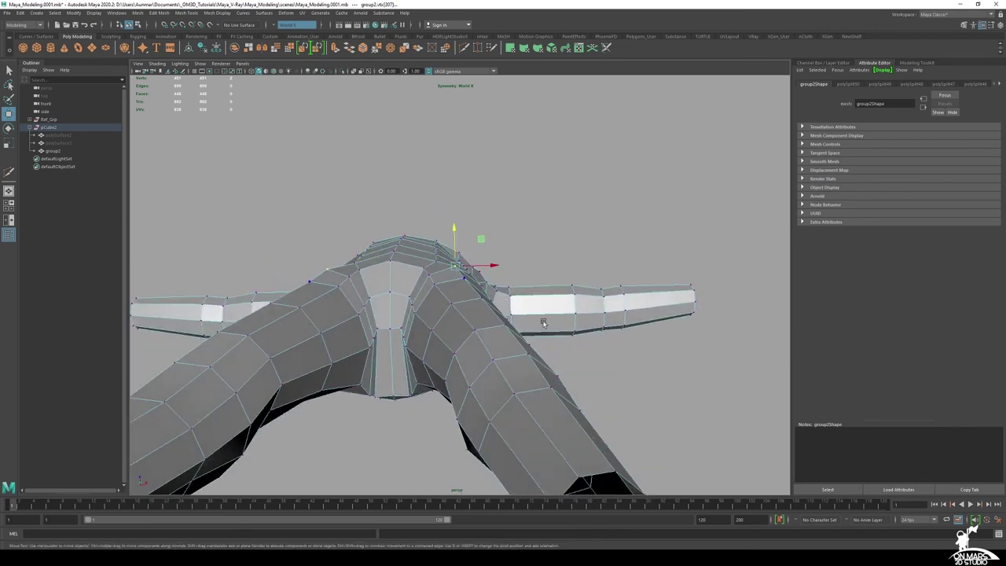
{"action": "left_click_drag", "start_coordinate": [542, 322], "coordinate": [473, 250], "text": "alt"}
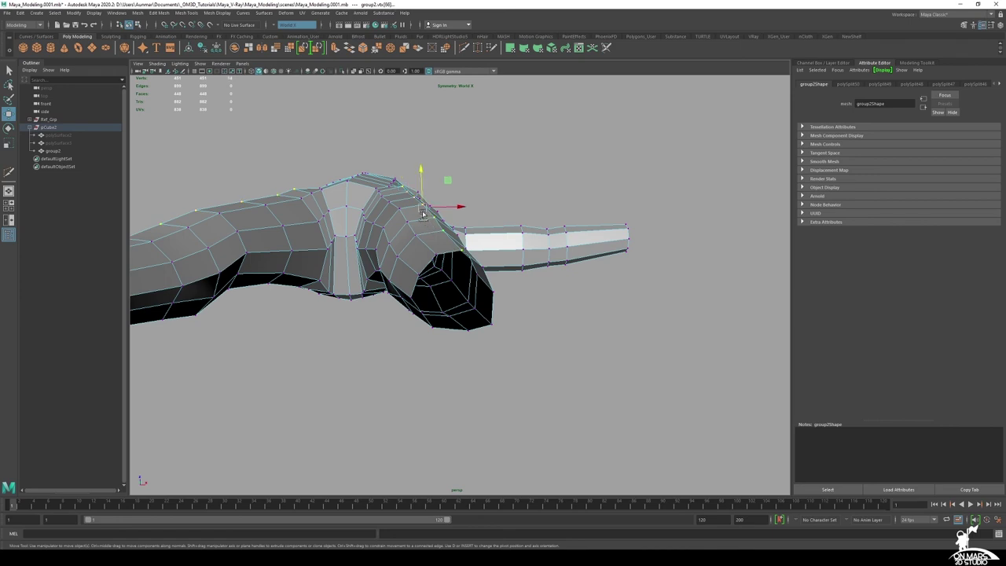
{"action": "left_click_drag", "start_coordinate": [422, 214], "coordinate": [434, 278]}
In the side view, move and scale the mid-thigh vertex ring along Z to match the leg outline in the reference
{"action": "middle_click_drag", "start_coordinate": [434, 278], "coordinate": [483, 186], "text": "alt"}
{"action": "key", "text": "space"}
{"action": "key", "text": "space"}
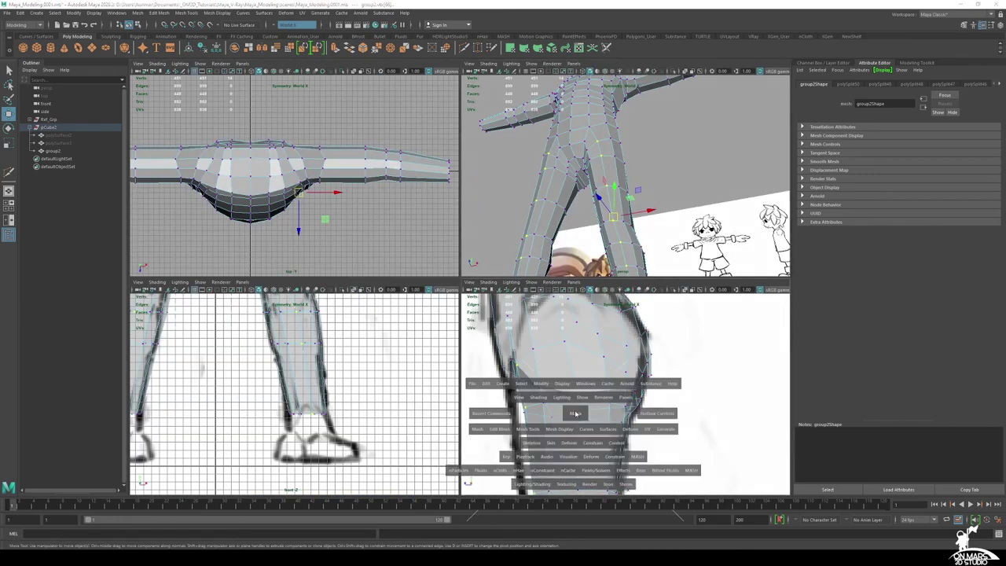
{"action": "middle_click_drag", "start_coordinate": [313, 218], "coordinate": [402, 208], "text": "alt"}
{"action": "right_click_drag", "start_coordinate": [402, 207], "coordinate": [451, 349], "text": "alt"}
{"action": "middle_click_drag", "start_coordinate": [451, 348], "coordinate": [475, 287], "text": "alt"}
{"action": "scroll", "coordinate": [474, 285], "scroll_direction": "up", "scroll_amount": 1}
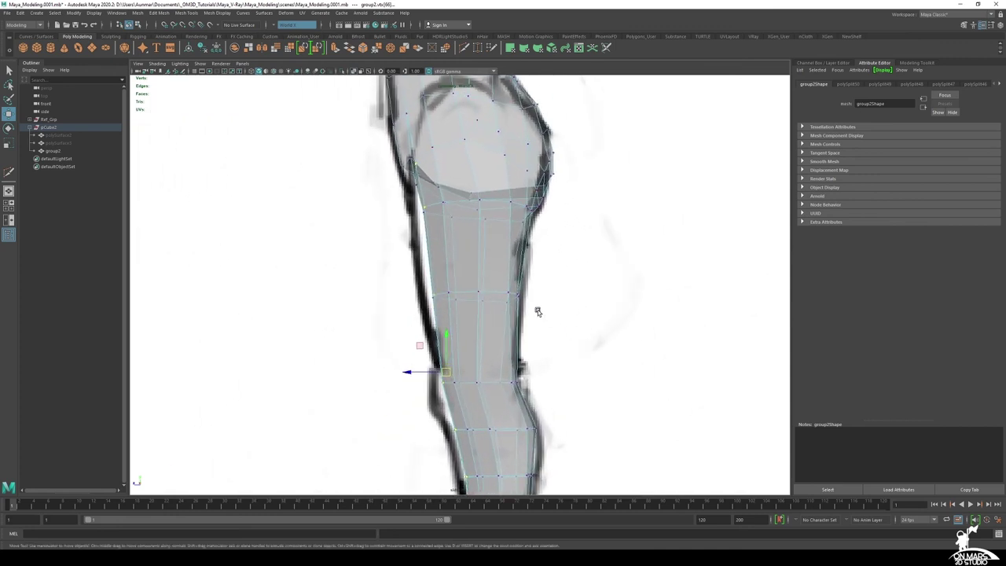
{"action": "scroll", "coordinate": [474, 305], "scroll_direction": "up", "scroll_amount": 1}
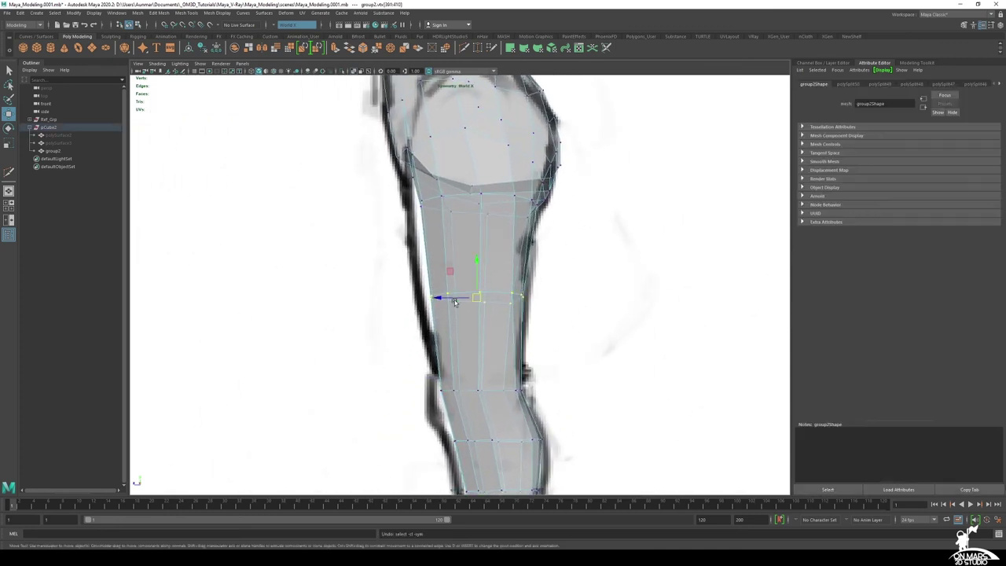
{"action": "left_click_drag", "start_coordinate": [453, 299], "coordinate": [480, 298]}
{"action": "key", "text": "r"}
{"action": "middle_click_drag", "start_coordinate": [532, 232], "coordinate": [541, 280], "text": "alt"}
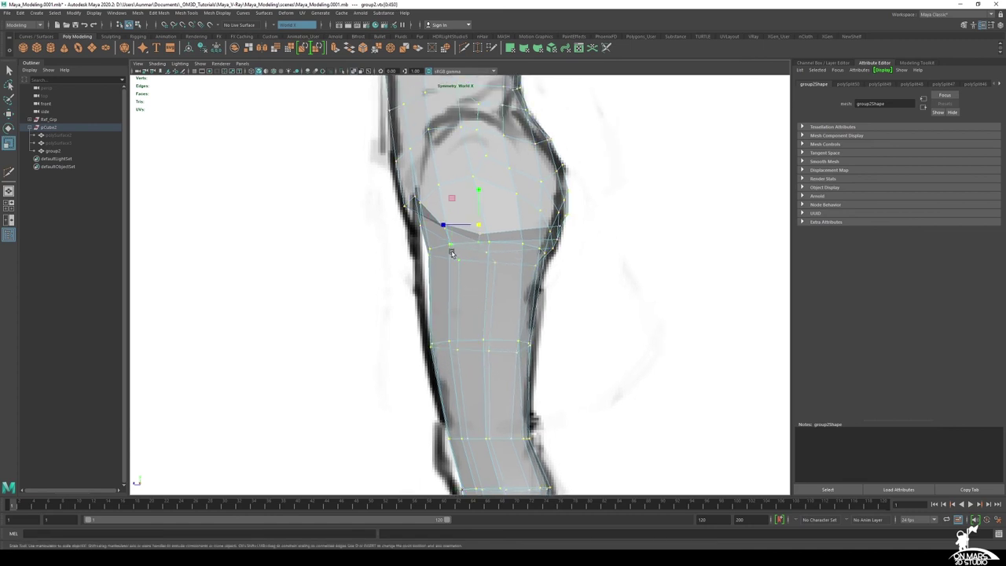
Move the upper-thigh vertex ring below the buttock forward along Z to meet the reference outline
{"action": "key", "text": "q"}
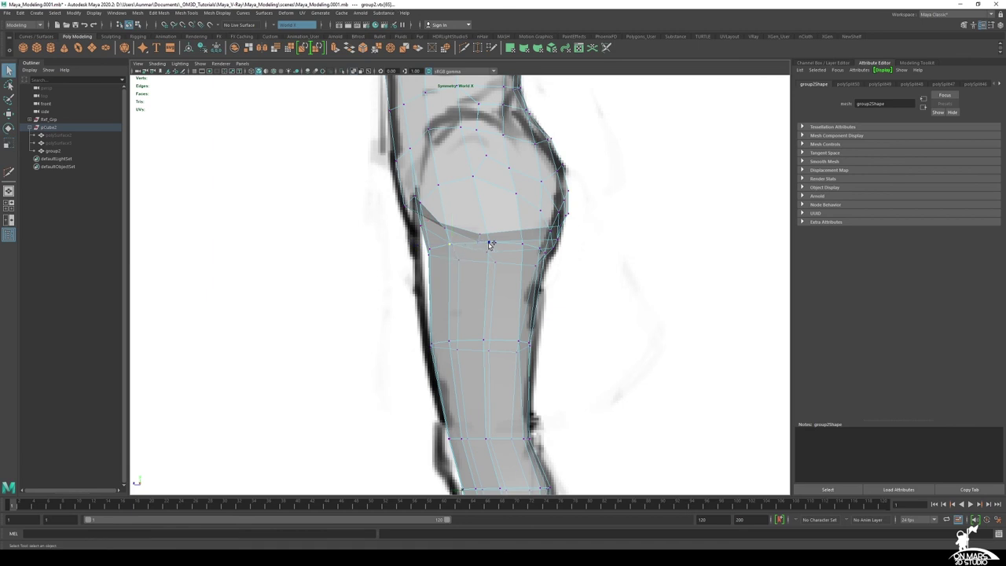
{"action": "key", "text": "e"}
{"action": "key", "text": "w"}
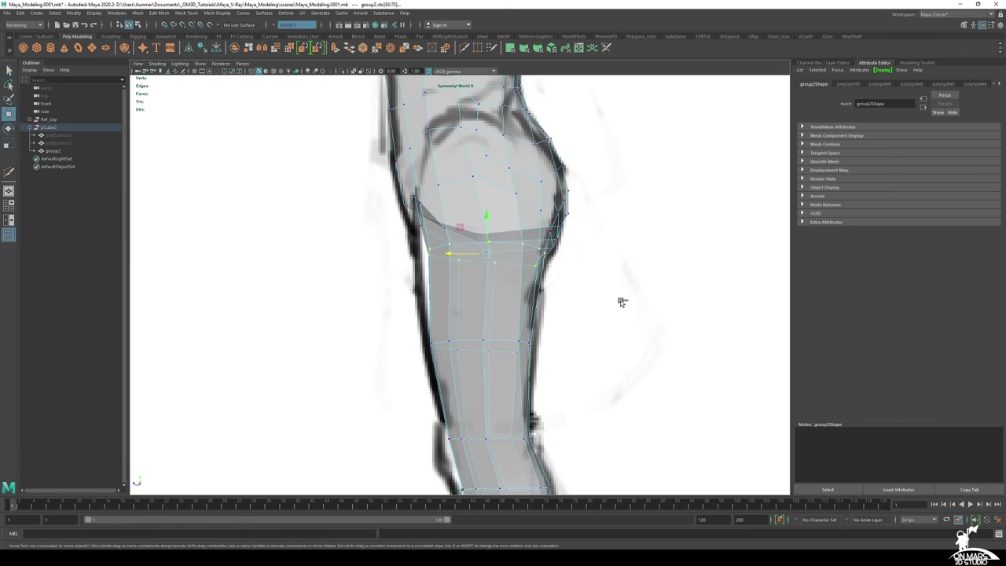
{"action": "middle_click_drag", "start_coordinate": [621, 302], "coordinate": [627, 304], "text": "ctrl"}
{"action": "left_click_drag", "start_coordinate": [455, 254], "coordinate": [450, 254]}
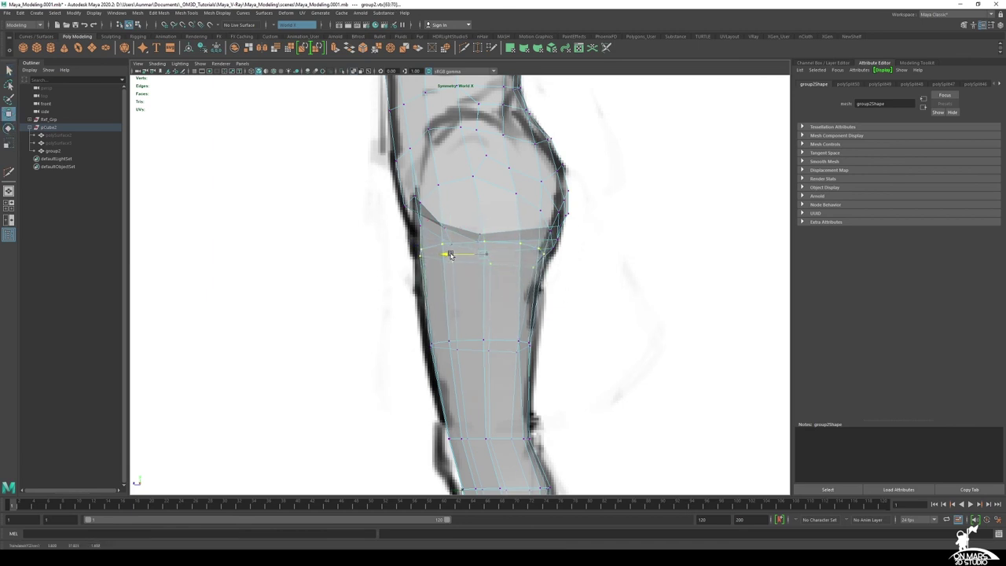
Push the knee and upper-calf vertices forward along Z to follow the side reference
{"action": "middle_click_drag", "start_coordinate": [480, 421], "coordinate": [464, 314], "text": "alt"}
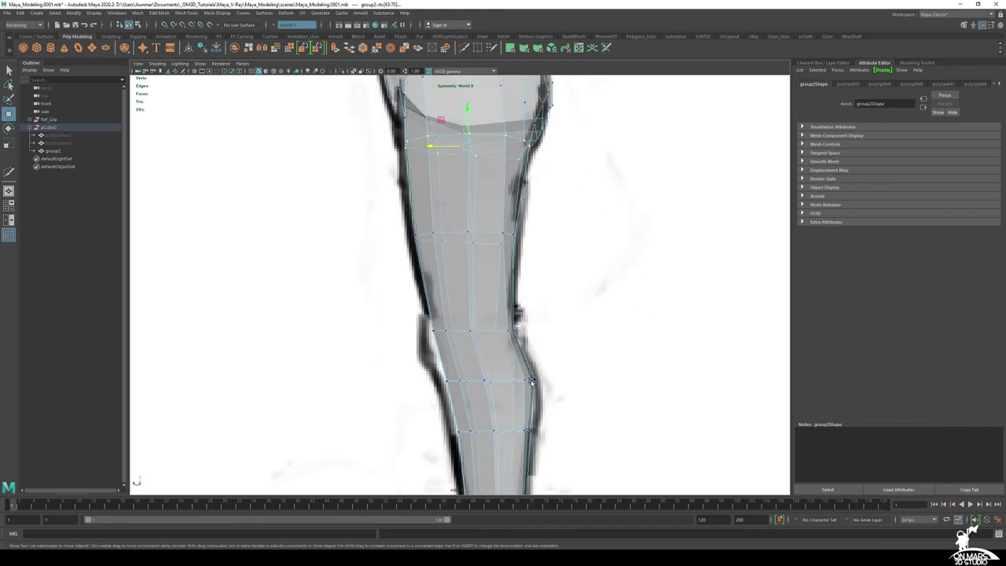
{"action": "middle_click_drag", "start_coordinate": [531, 382], "coordinate": [521, 306], "text": "alt"}
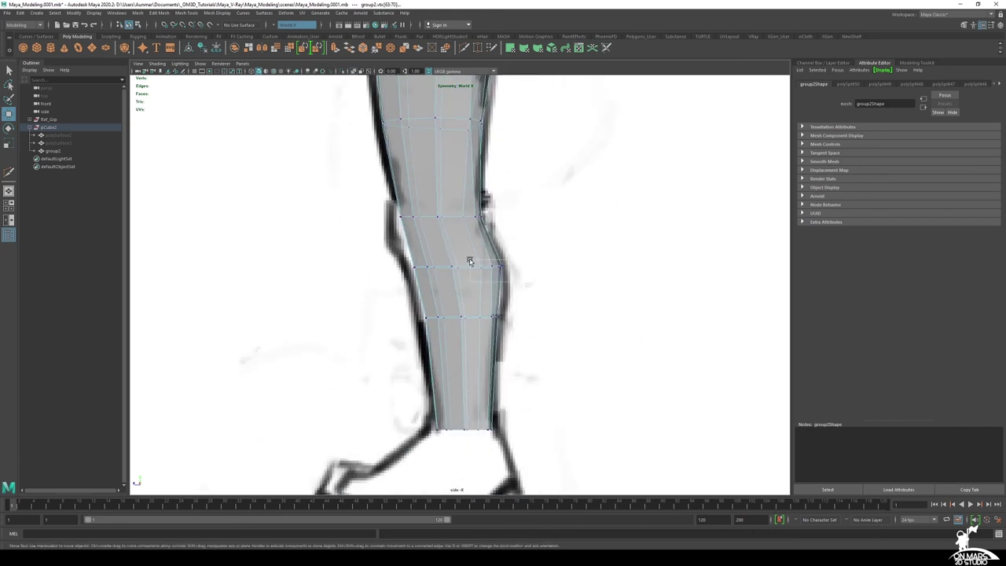
{"action": "key", "text": "space"}
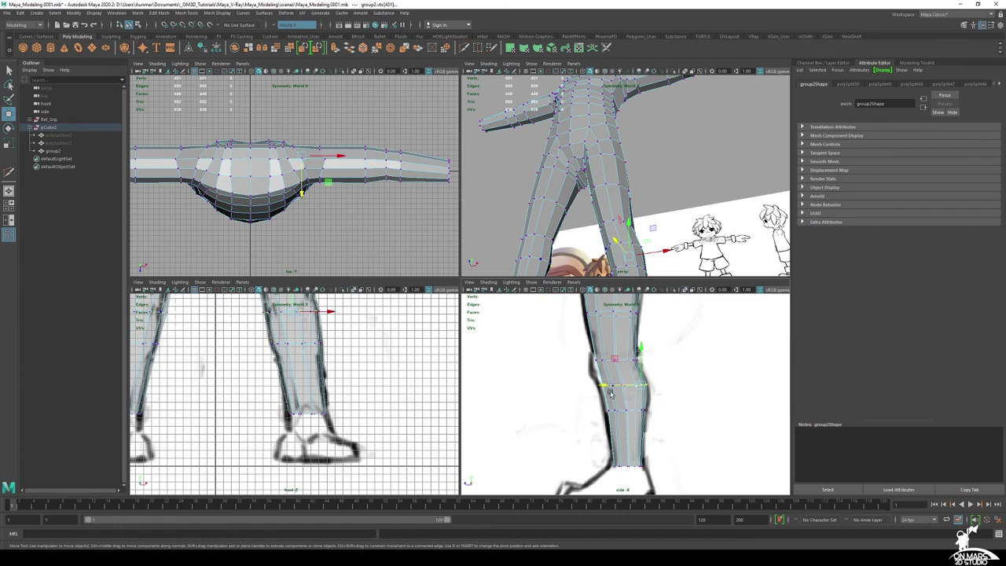
{"action": "key", "text": "space"}
{"action": "left_click", "coordinate": [388, 218]}
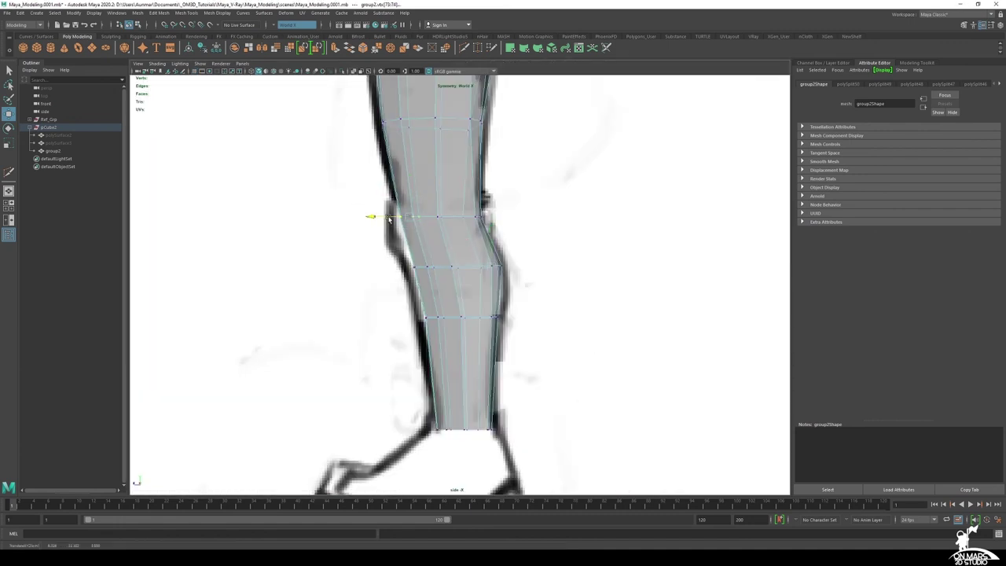
{"action": "left_click", "coordinate": [397, 272]}
{"action": "key", "text": "ctrl+z"}
{"action": "left_click_drag", "start_coordinate": [398, 268], "coordinate": [396, 268]}
{"action": "left_click_drag", "start_coordinate": [506, 337], "coordinate": [418, 321]}
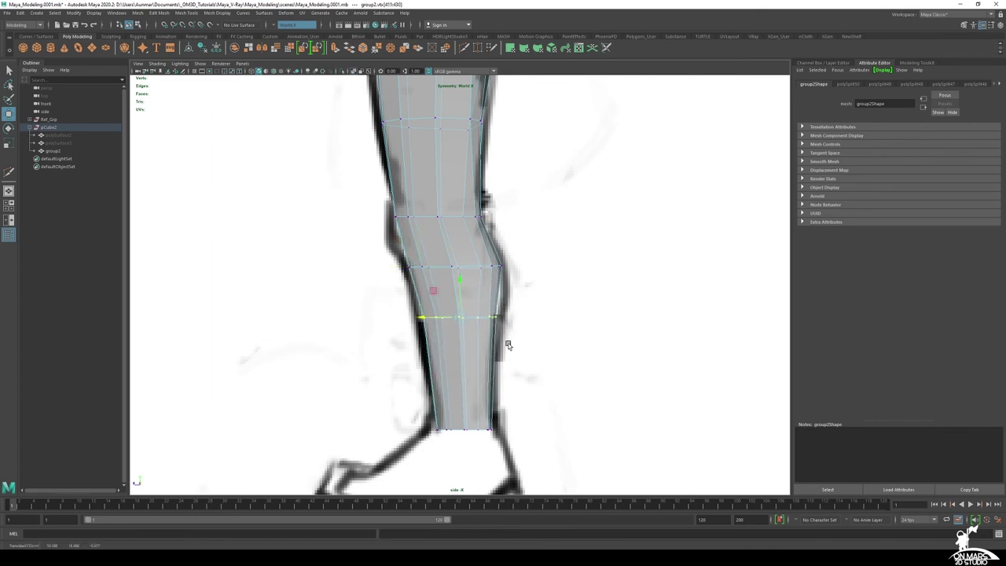
{"action": "middle_click_drag", "start_coordinate": [507, 249], "coordinate": [516, 305], "text": "alt"}
Return to the perspective view and shift the vertex on the outer side of the waist sideways along X
{"action": "key", "text": "space"}
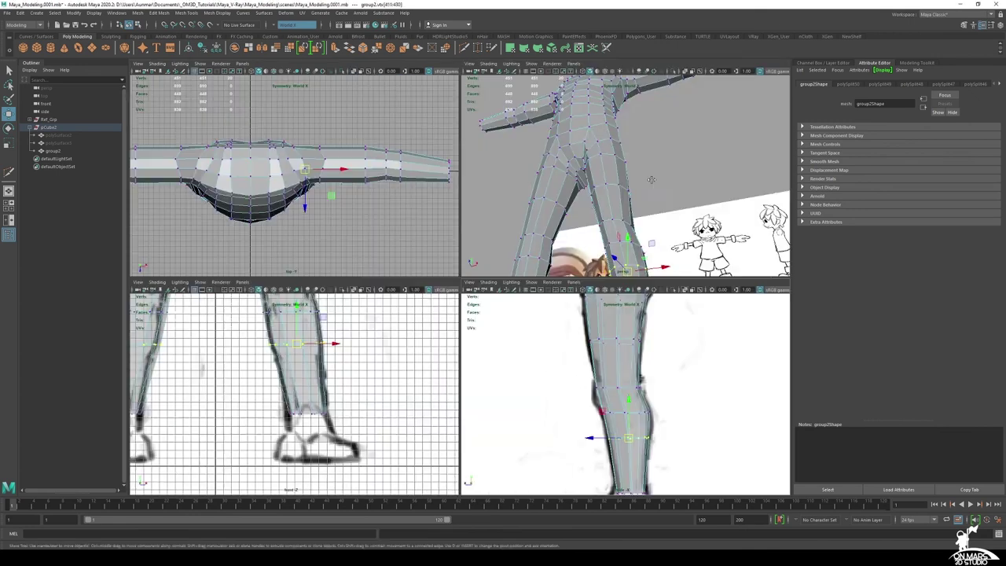
{"action": "key", "text": "space"}
{"action": "left_click_drag", "start_coordinate": [532, 176], "coordinate": [491, 219], "text": "alt"}
{"action": "scroll", "coordinate": [431, 243], "scroll_direction": "down", "scroll_amount": 5}
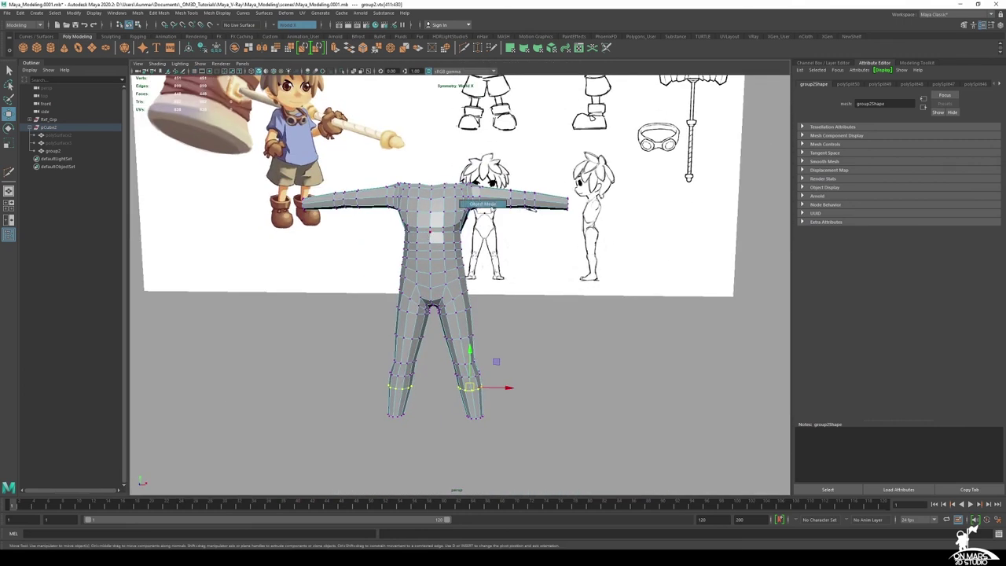
{"action": "right_click_drag", "start_coordinate": [430, 233], "coordinate": [482, 205]}
{"action": "key", "text": "q"}
{"action": "right_click_drag", "start_coordinate": [476, 296], "coordinate": [476, 328], "text": "alt"}
{"action": "mouse_move", "coordinate": [460, 252]}
{"action": "right_mouse_down"}
{"action": "mouse_move", "coordinate": [424, 252]}
{"action": "mouse_move", "coordinate": [459, 270]}
{"action": "right_mouse_up"}
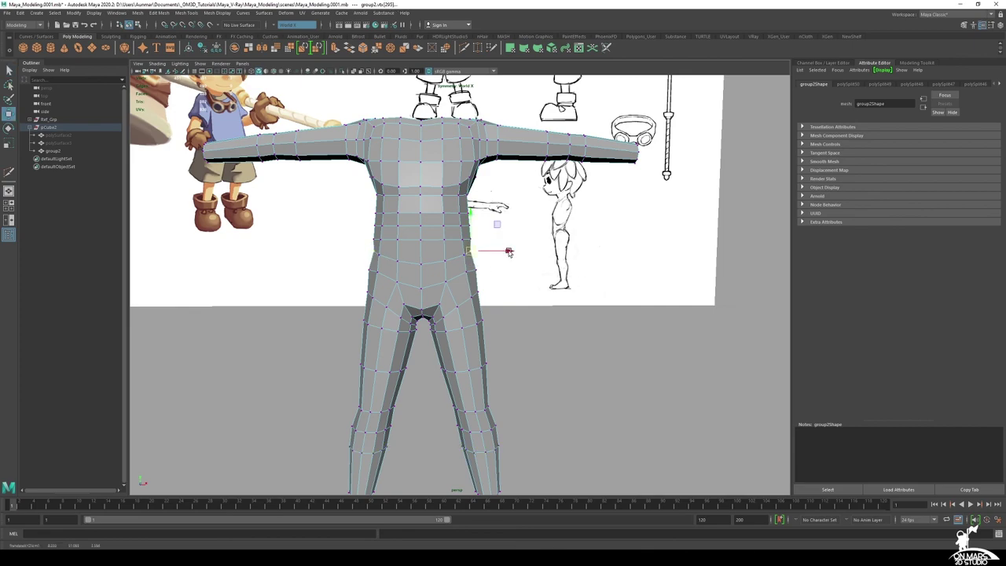
{"action": "right_click_drag", "start_coordinate": [508, 251], "coordinate": [524, 252], "text": "alt"}
In the front view, move the outer waist vertices along X to follow the reference outline
{"action": "key", "text": "space"}
{"action": "key", "text": "space"}
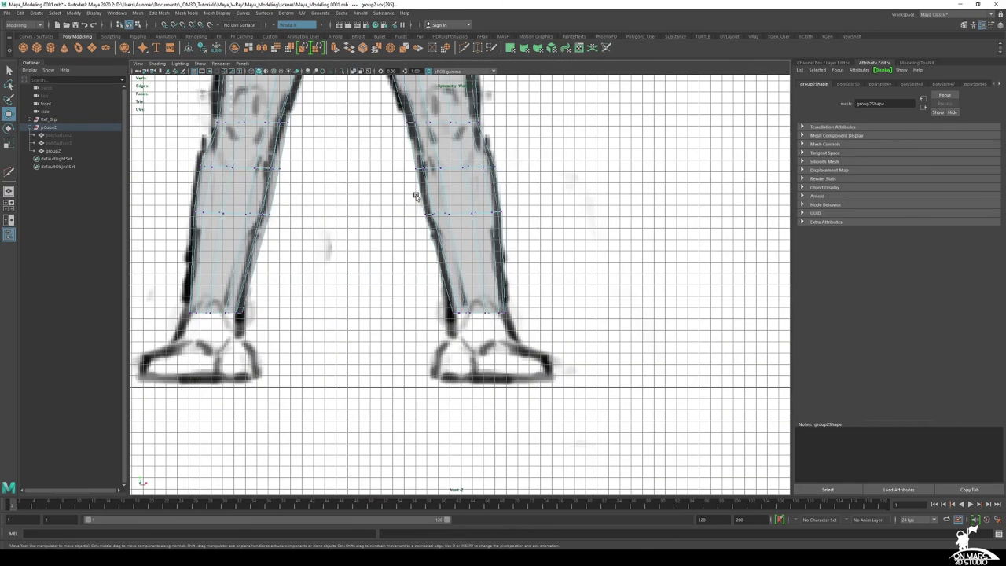
{"action": "middle_click_drag", "start_coordinate": [417, 198], "coordinate": [428, 445], "text": "alt"}
{"action": "middle_click_drag", "start_coordinate": [451, 265], "coordinate": [454, 398], "text": "alt"}
{"action": "right_click_drag", "start_coordinate": [458, 326], "coordinate": [522, 287], "text": "alt"}
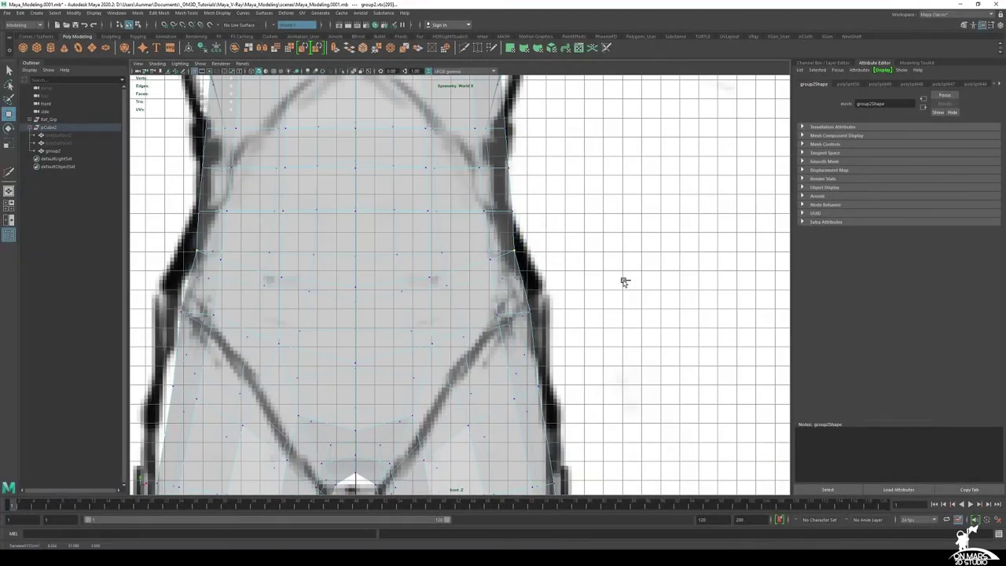
{"action": "middle_click_drag", "start_coordinate": [548, 219], "coordinate": [548, 275], "text": "alt"}
{"action": "right_click_drag", "start_coordinate": [548, 276], "coordinate": [562, 279], "text": "alt"}
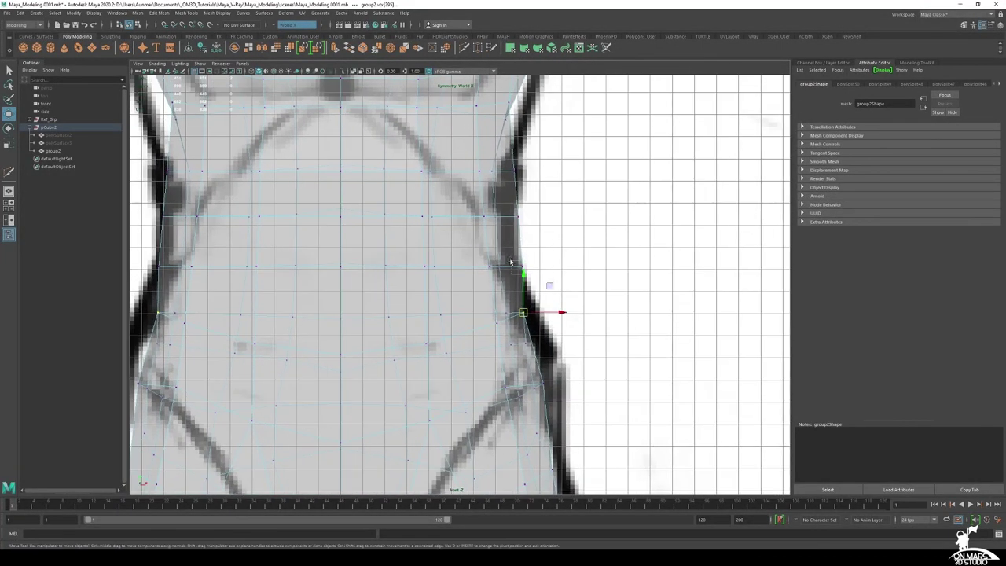
{"action": "middle_click_drag", "start_coordinate": [586, 214], "coordinate": [600, 277], "text": "alt"}
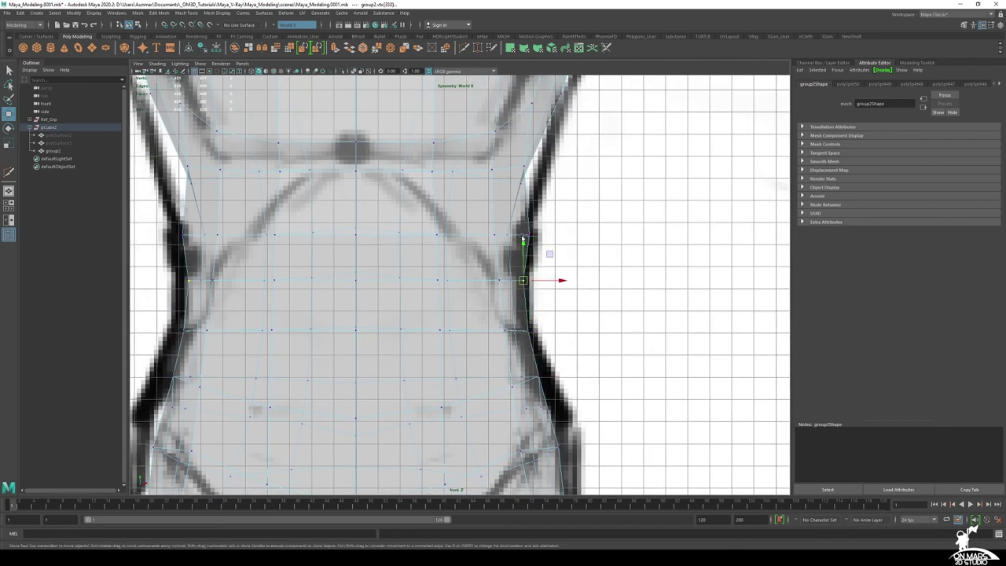
{"action": "middle_click_drag", "start_coordinate": [563, 194], "coordinate": [551, 259], "text": "alt"}
{"action": "right_click_drag", "start_coordinate": [551, 259], "coordinate": [559, 251], "text": "alt"}
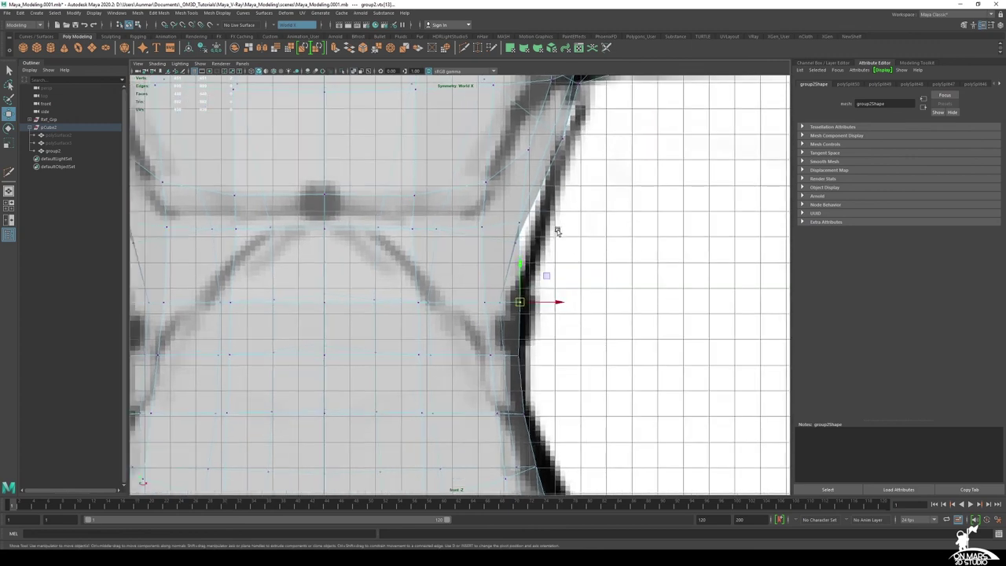
In the four-view layout, move the vertices on the side of the torso below the armpit along X towards the front reference outline
{"action": "key", "text": "space"}
{"action": "left_click_drag", "start_coordinate": [627, 180], "coordinate": [548, 173], "text": "alt"}
{"action": "right_click_drag", "start_coordinate": [548, 172], "coordinate": [616, 159], "text": "alt"}
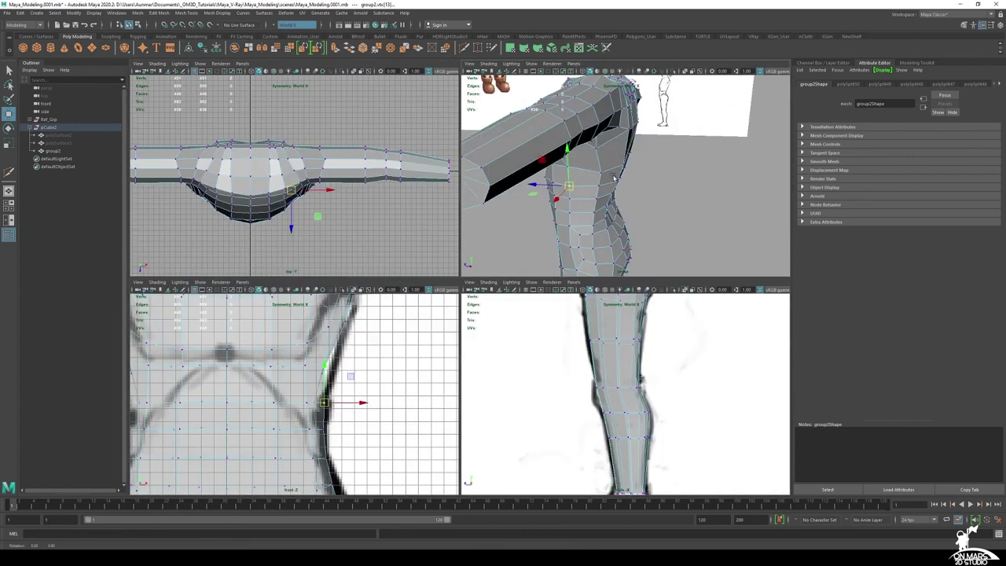
{"action": "left_click_drag", "start_coordinate": [616, 160], "coordinate": [578, 167], "text": "alt"}
{"action": "right_click_drag", "start_coordinate": [577, 167], "coordinate": [588, 164], "text": "alt"}
{"action": "left_click_drag", "start_coordinate": [588, 164], "coordinate": [569, 149], "text": "alt"}
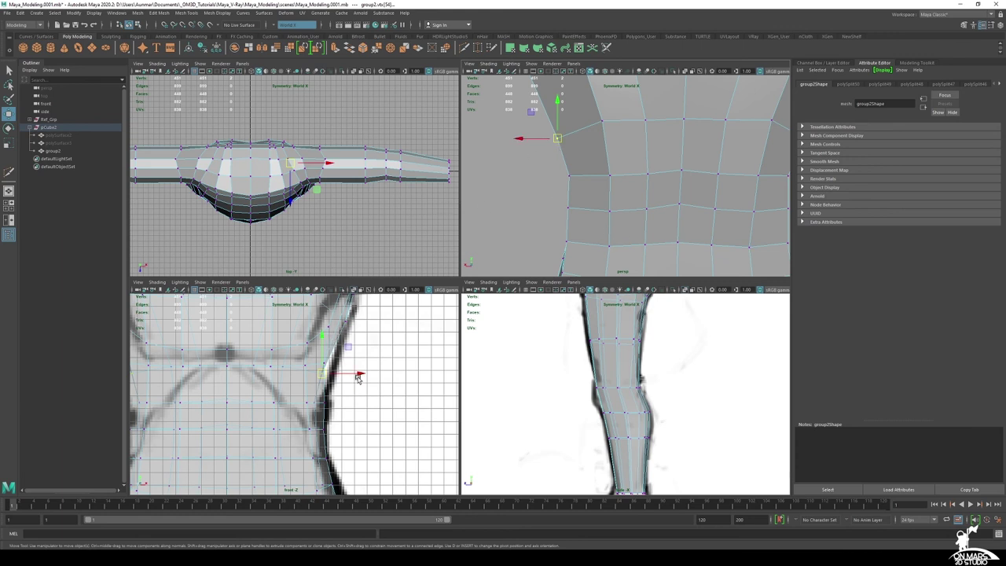
{"action": "left_click_drag", "start_coordinate": [358, 377], "coordinate": [366, 378]}
{"action": "left_click_drag", "start_coordinate": [636, 204], "coordinate": [639, 204], "text": "alt"}
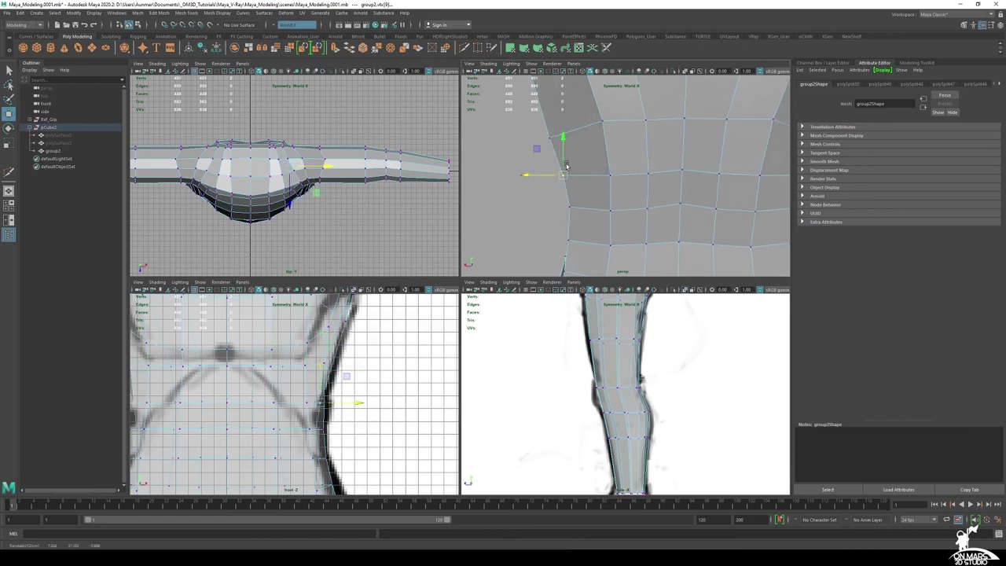
Return to the full perspective view and shift the vertices on the torso's side and the upper inner thigh sideways along X
{"action": "scroll", "coordinate": [564, 167], "scroll_direction": "down", "scroll_amount": 5}
{"action": "left_click_drag", "start_coordinate": [559, 168], "coordinate": [740, 162], "text": "alt"}
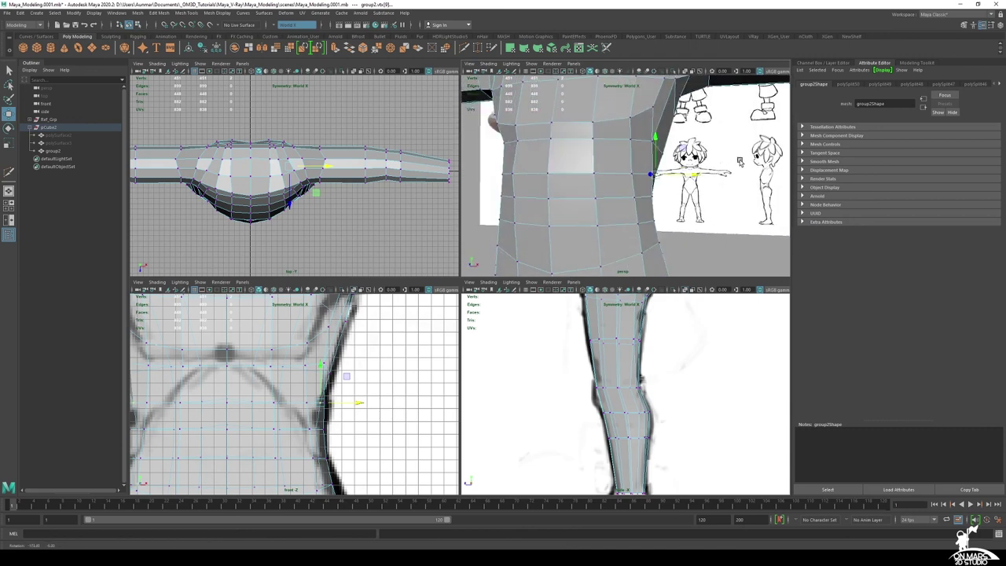
{"action": "scroll", "coordinate": [731, 162], "scroll_direction": "down", "scroll_amount": 5}
{"action": "left_click_drag", "start_coordinate": [638, 134], "coordinate": [495, 224], "text": "alt"}
{"action": "key", "text": "space"}
{"action": "scroll", "coordinate": [629, 162], "scroll_direction": "down", "scroll_amount": 3}
{"action": "scroll", "coordinate": [524, 185], "scroll_direction": "up", "scroll_amount": 3}
{"action": "scroll", "coordinate": [503, 201], "scroll_direction": "down", "scroll_amount": 3}
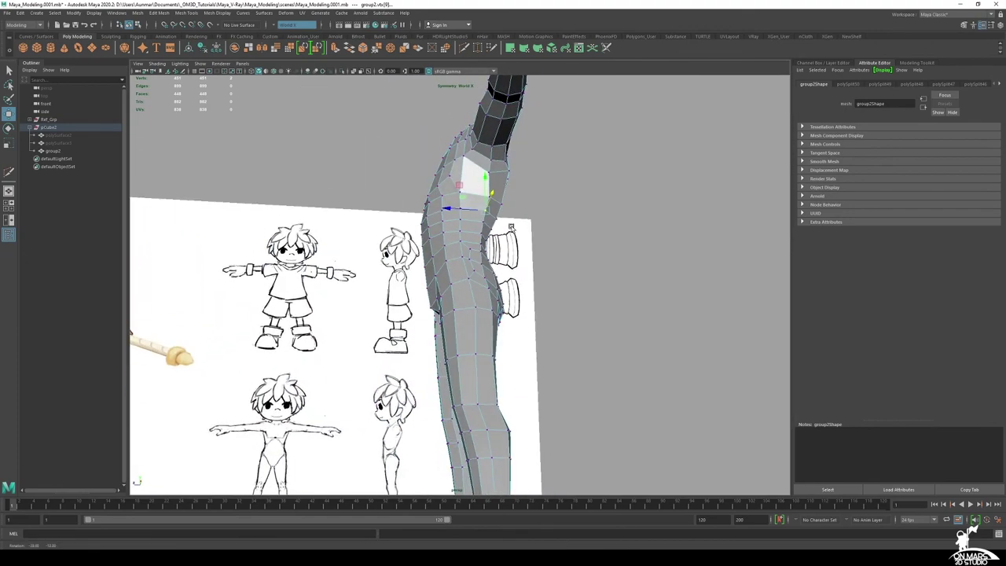
{"action": "middle_click_drag", "start_coordinate": [456, 229], "coordinate": [470, 198], "text": "alt"}
{"action": "left_click_drag", "start_coordinate": [469, 198], "coordinate": [448, 246], "text": "alt"}
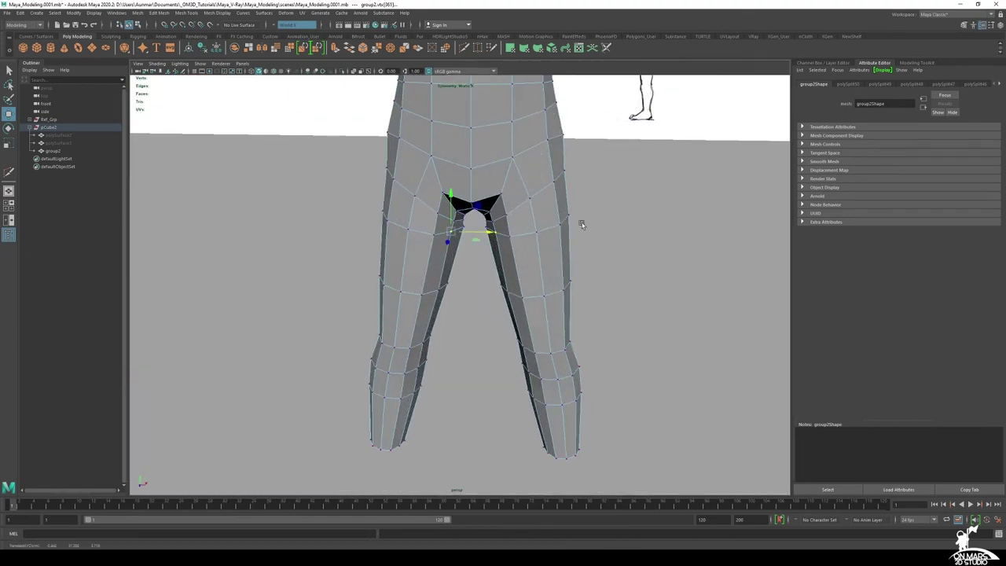
Display the body with smooth mesh preview and inspect its shape from several angles
{"action": "key", "text": "3"}
{"action": "key", "text": "q"}
{"action": "left_click", "coordinate": [641, 263]}
{"action": "scroll", "coordinate": [637, 266], "scroll_direction": "down", "scroll_amount": 5}
{"action": "left_click_drag", "start_coordinate": [621, 271], "coordinate": [540, 288], "text": "alt"}
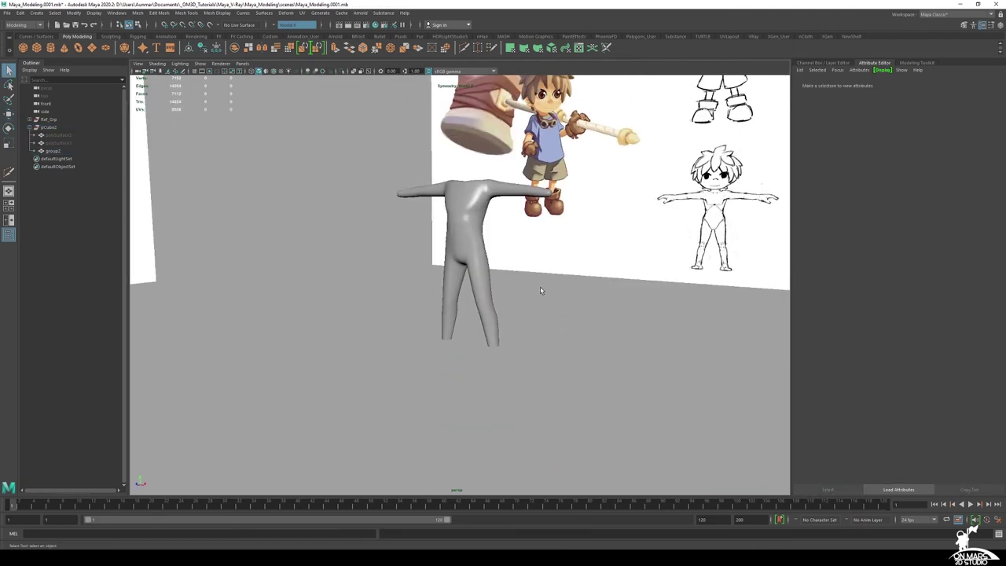
{"action": "scroll", "coordinate": [518, 275], "scroll_direction": "up", "scroll_amount": 2}
{"action": "mouse_move", "coordinate": [479, 270]}
{"action": "left_mouse_down", "text": "alt"}
{"action": "mouse_move", "coordinate": [516, 267]}
{"action": "mouse_move", "coordinate": [504, 286]}
{"action": "mouse_move", "coordinate": [442, 298]}
{"action": "mouse_move", "coordinate": [450, 310]}
{"action": "mouse_move", "coordinate": [474, 258]}
{"action": "mouse_move", "coordinate": [535, 221]}
{"action": "left_mouse_up", "text": "alt"}
Return the body to its low-poly display and shift the vertex on the side of the waist along X
{"action": "left_click", "coordinate": [462, 280]}
{"action": "key", "text": "1"}
{"action": "scroll", "coordinate": [475, 258], "scroll_direction": "up", "scroll_amount": 3}
{"action": "right_click_drag", "start_coordinate": [535, 221], "coordinate": [518, 217]}
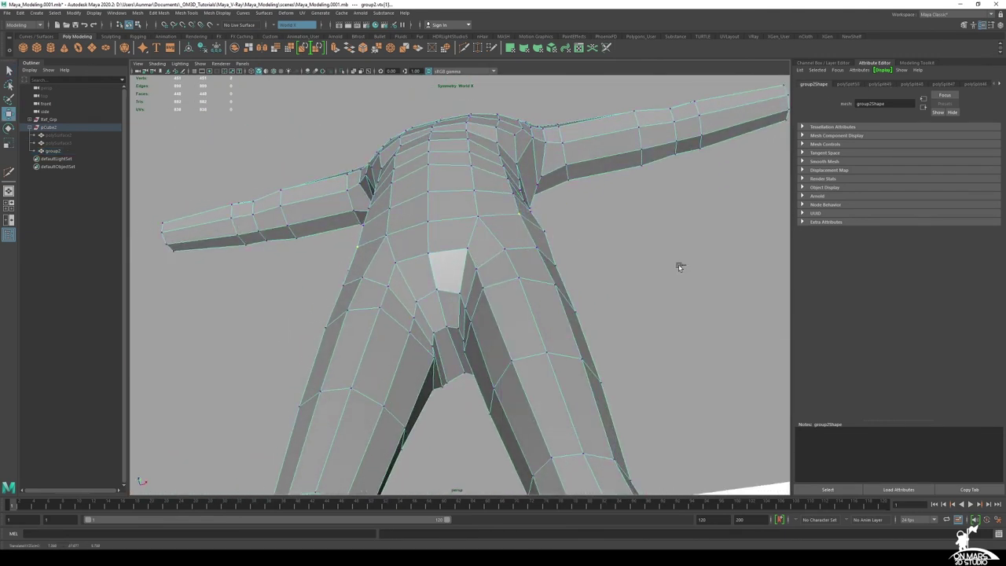
{"action": "right_click_drag", "start_coordinate": [442, 183], "coordinate": [472, 161]}
Leave vertex editing and show the body smoothed again to check the adjusted waist
{"action": "key", "text": "q"}
{"action": "scroll", "coordinate": [558, 240], "scroll_direction": "down", "scroll_amount": 5}
{"action": "left_click_drag", "start_coordinate": [559, 240], "coordinate": [527, 302], "text": "alt"}
{"action": "key", "text": "3"}
{"action": "left_click", "coordinate": [513, 334]}
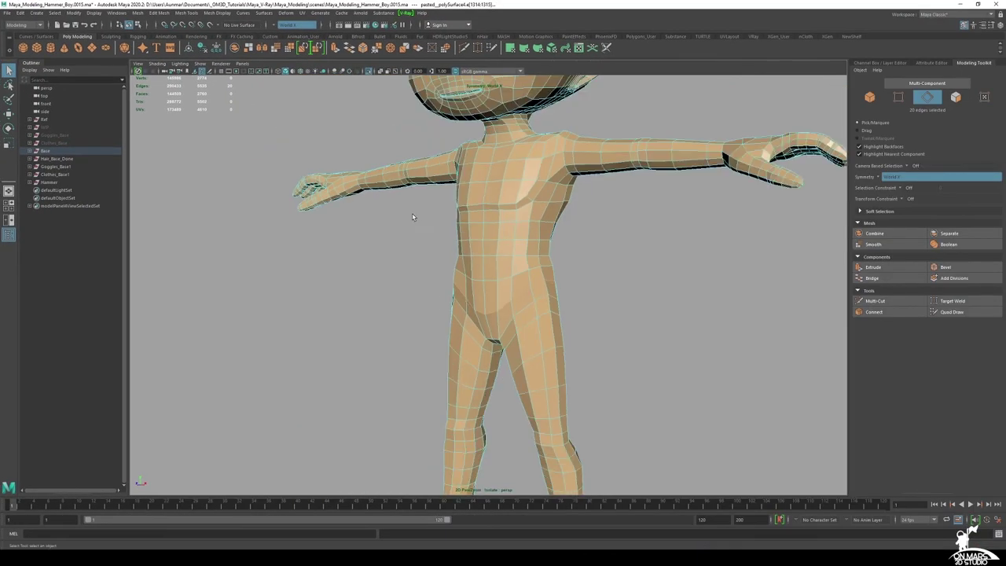
In the finished hammer boy scene, set the character base to object mode and display it smoothed
{"action": "left_click_drag", "start_coordinate": [480, 245], "coordinate": [495, 218], "text": "alt"}
{"action": "right_click_drag", "start_coordinate": [494, 214], "coordinate": [542, 188]}
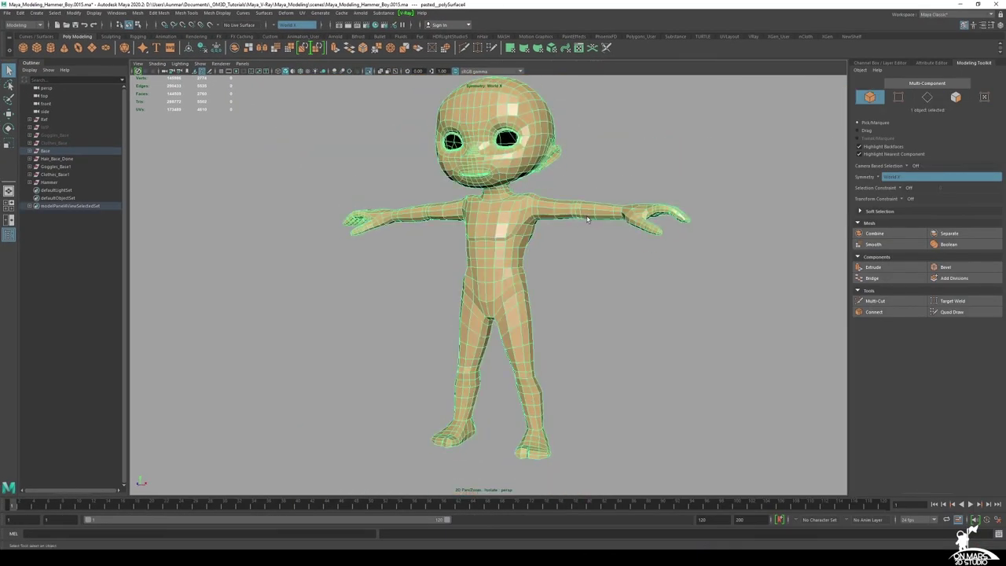
{"action": "key", "text": "3"}
{"action": "left_click", "coordinate": [550, 245]}
{"action": "left_click_drag", "start_coordinate": [550, 244], "coordinate": [599, 242], "text": "alt"}
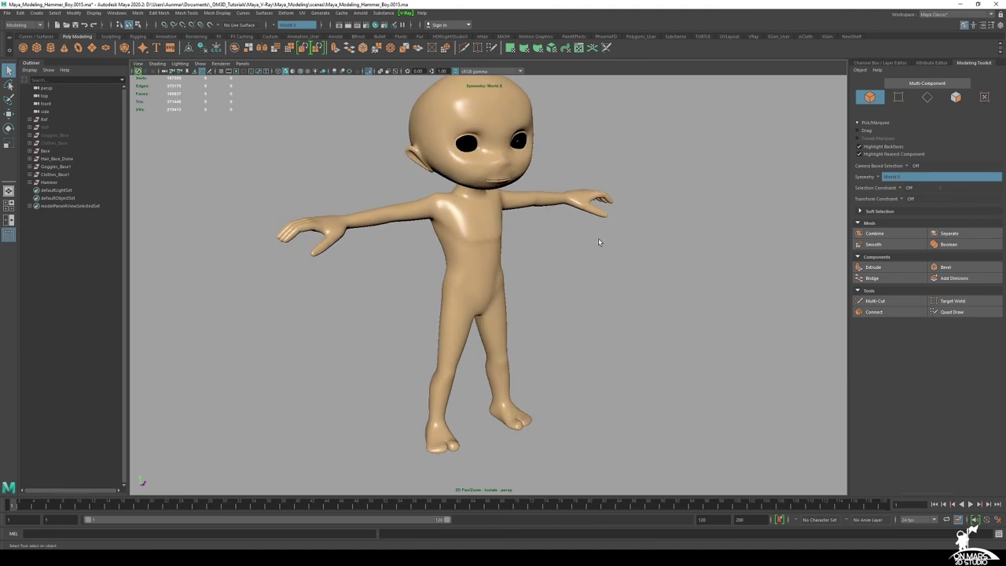
Examine the finished character's torso, hands, legs and feet from several angles as a guide for the body
{"action": "left_click_drag", "start_coordinate": [527, 258], "coordinate": [515, 273], "text": "alt"}
{"action": "scroll", "coordinate": [516, 273], "scroll_direction": "up", "scroll_amount": 3}
{"action": "left_click_drag", "start_coordinate": [330, 245], "coordinate": [290, 211], "text": "alt"}
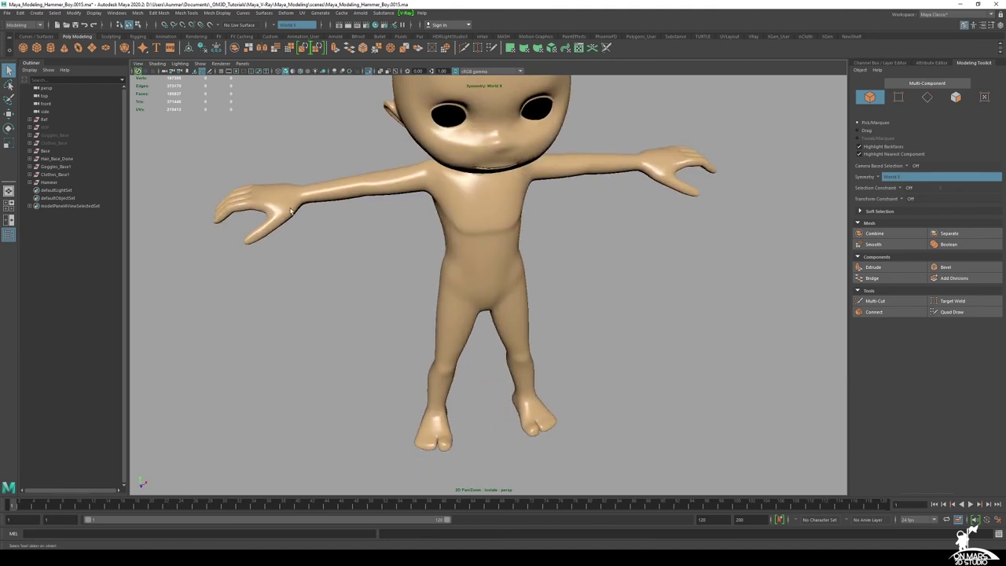
{"action": "left_click_drag", "start_coordinate": [520, 403], "coordinate": [493, 385], "text": "alt"}
{"action": "middle_click_drag", "start_coordinate": [492, 385], "coordinate": [478, 342], "text": "alt"}
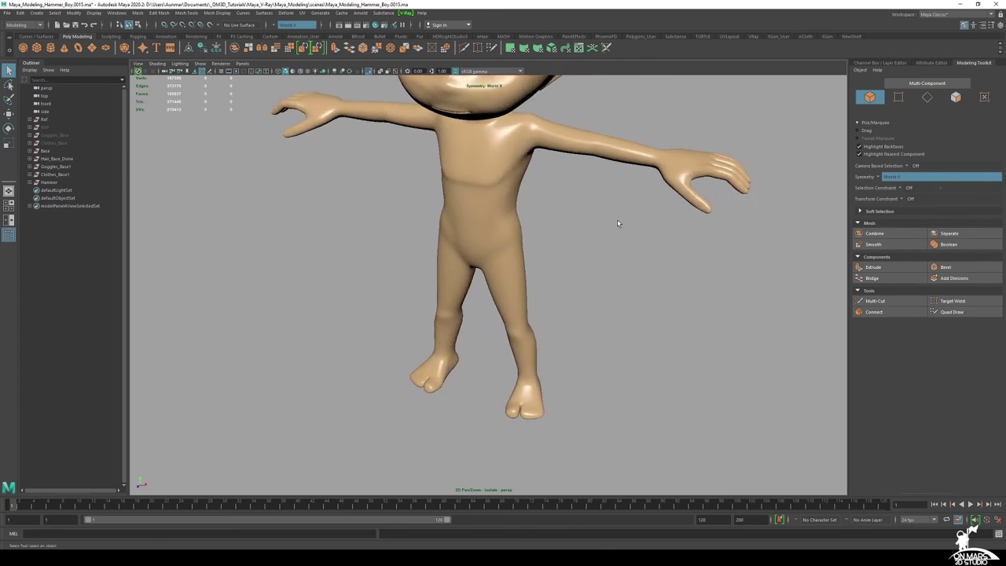
{"action": "left_click_drag", "start_coordinate": [516, 352], "coordinate": [507, 321], "text": "alt"}
{"action": "scroll", "coordinate": [512, 316], "scroll_direction": "down", "scroll_amount": 3}
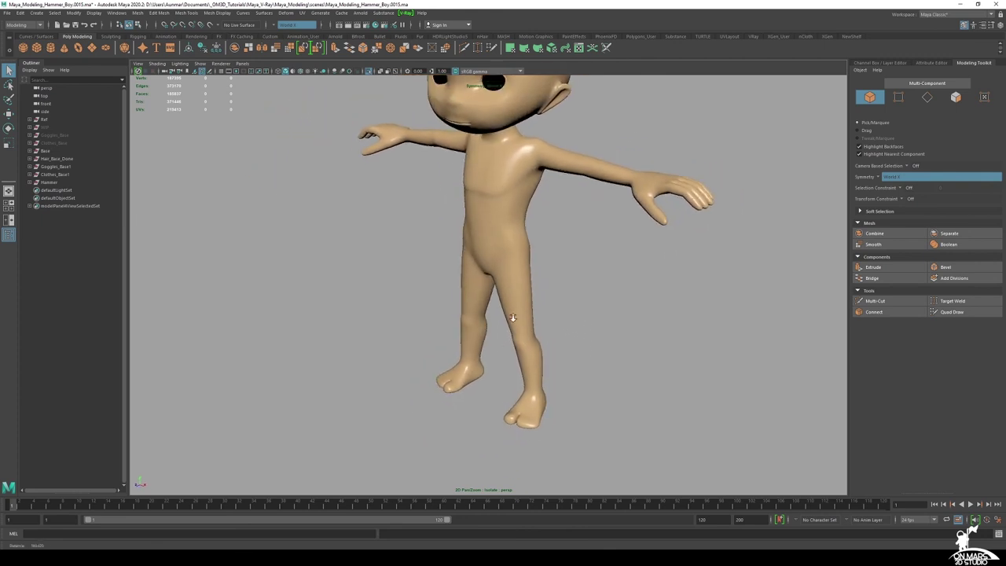
{"action": "middle_click_drag", "start_coordinate": [511, 316], "coordinate": [508, 364], "text": "alt"}
{"action": "scroll", "coordinate": [506, 363], "scroll_direction": "down", "scroll_amount": 1}
{"action": "left_click_drag", "start_coordinate": [494, 331], "coordinate": [514, 300], "text": "alt"}
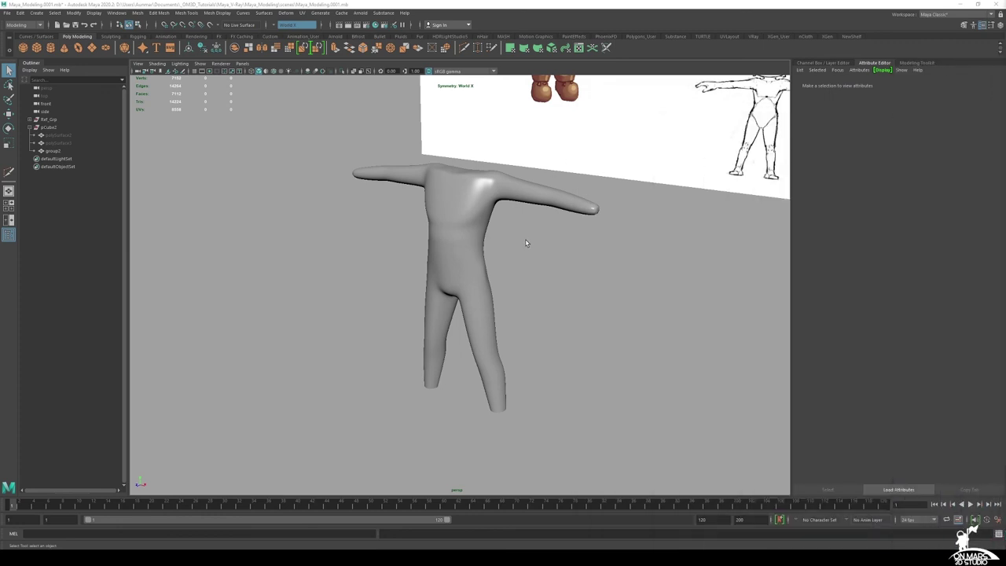
Go back to the body in progress and inspect its low-poly mesh from the front and side
{"action": "middle_click_drag", "start_coordinate": [526, 242], "coordinate": [526, 259], "text": "alt"}
{"action": "scroll", "coordinate": [527, 259], "scroll_direction": "up", "scroll_amount": 1}
{"action": "scroll", "coordinate": [528, 259], "scroll_direction": "down", "scroll_amount": 2}
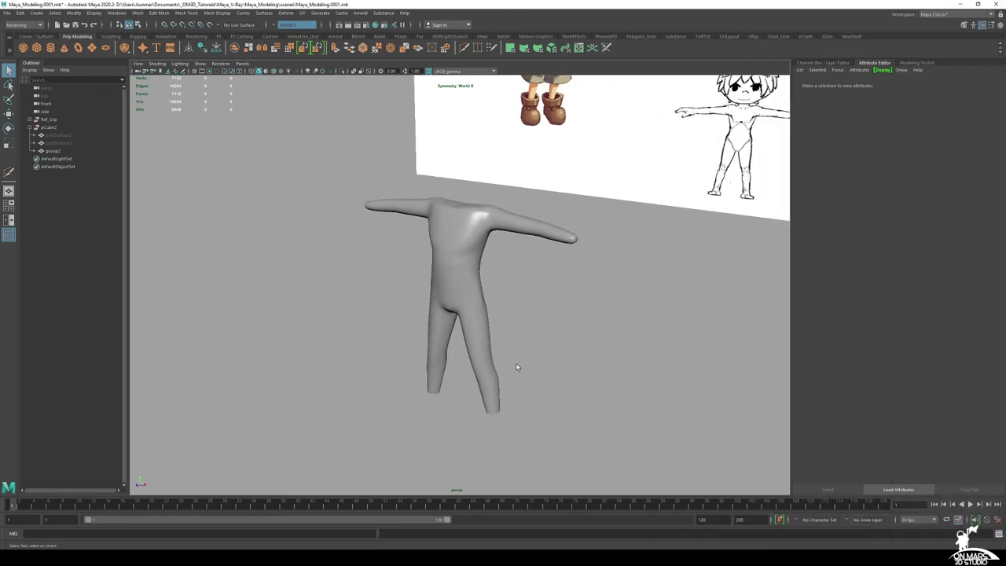
{"action": "left_click_drag", "start_coordinate": [516, 364], "coordinate": [531, 278], "text": "alt"}
{"action": "left_click", "coordinate": [462, 248]}
{"action": "key", "text": "1"}
{"action": "left_click", "coordinate": [582, 291]}
{"action": "scroll", "coordinate": [590, 333], "scroll_direction": "up", "scroll_amount": 3}
{"action": "left_click_drag", "start_coordinate": [590, 334], "coordinate": [490, 329], "text": "alt"}
{"action": "left_click", "coordinate": [483, 311]}
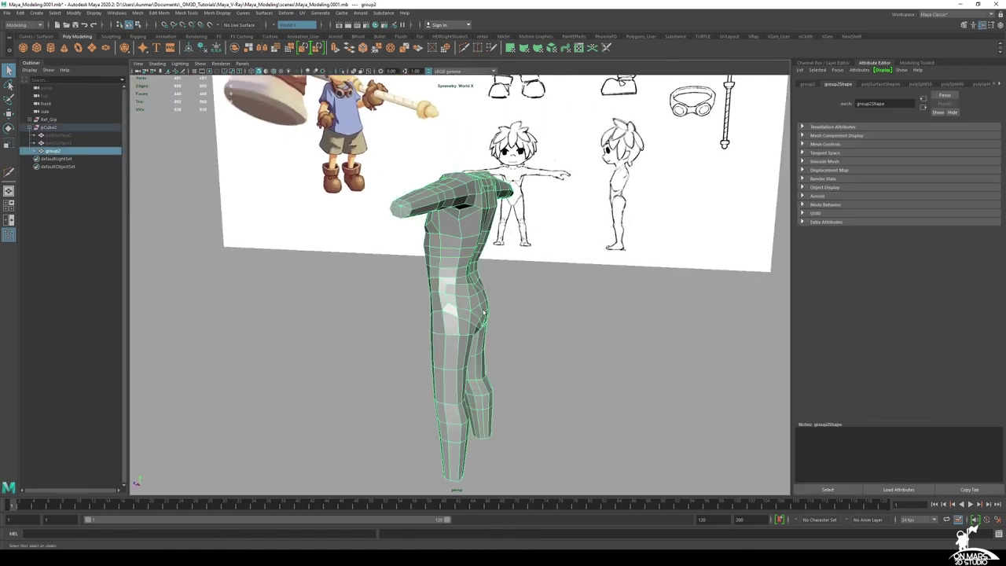
Display the body smoothed and review its back, hips and front from different angles
{"action": "key", "text": "3"}
{"action": "left_click", "coordinate": [565, 320]}
{"action": "left_click_drag", "start_coordinate": [565, 321], "coordinate": [546, 340], "text": "alt"}
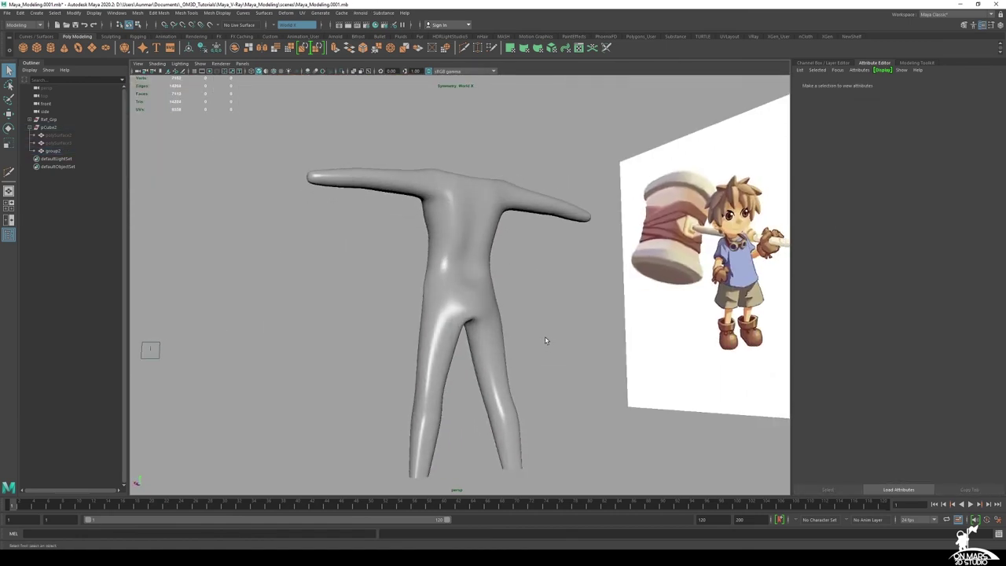
{"action": "scroll", "coordinate": [546, 339], "scroll_direction": "up", "scroll_amount": 3}
{"action": "left_click_drag", "start_coordinate": [459, 304], "coordinate": [552, 292], "text": "alt"}
{"action": "left_click", "coordinate": [498, 313]}
{"action": "scroll", "coordinate": [576, 373], "scroll_direction": "down", "scroll_amount": 3}
{"action": "scroll", "coordinate": [581, 330], "scroll_direction": "down", "scroll_amount": 3}
{"action": "left_click", "coordinate": [552, 291]}
{"action": "scroll", "coordinate": [533, 327], "scroll_direction": "up", "scroll_amount": 1}
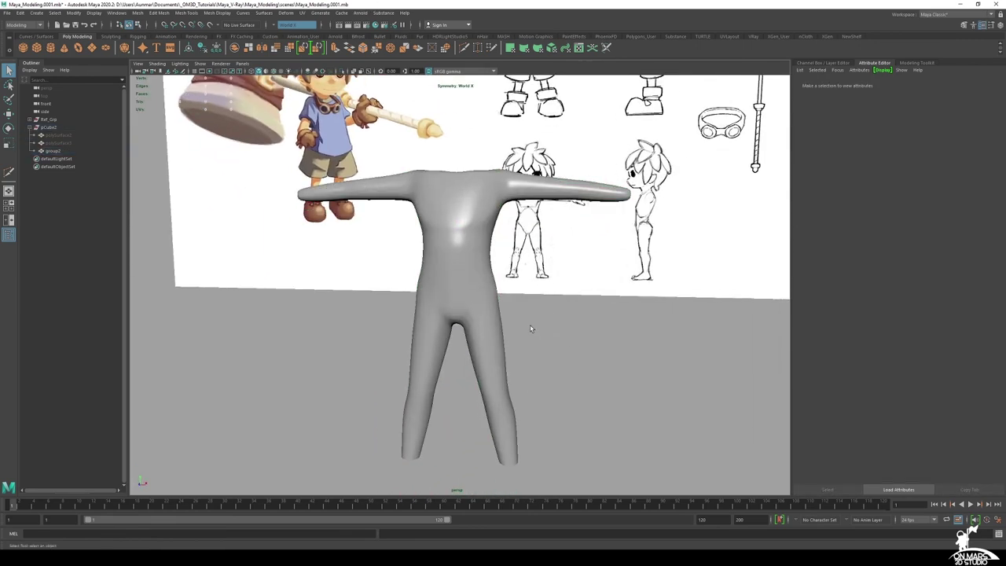
{"action": "left_click_drag", "start_coordinate": [530, 328], "coordinate": [517, 331], "text": "alt"}
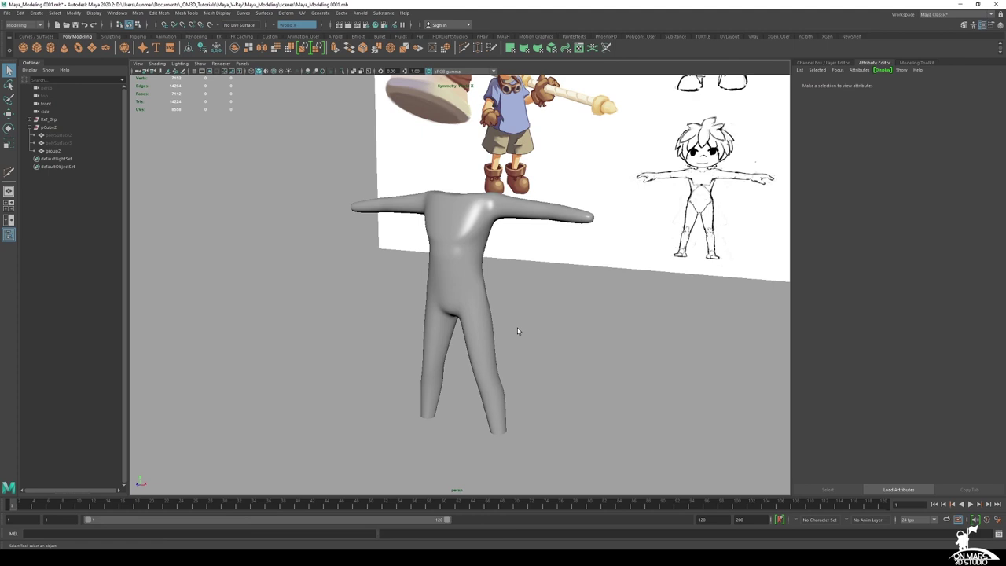